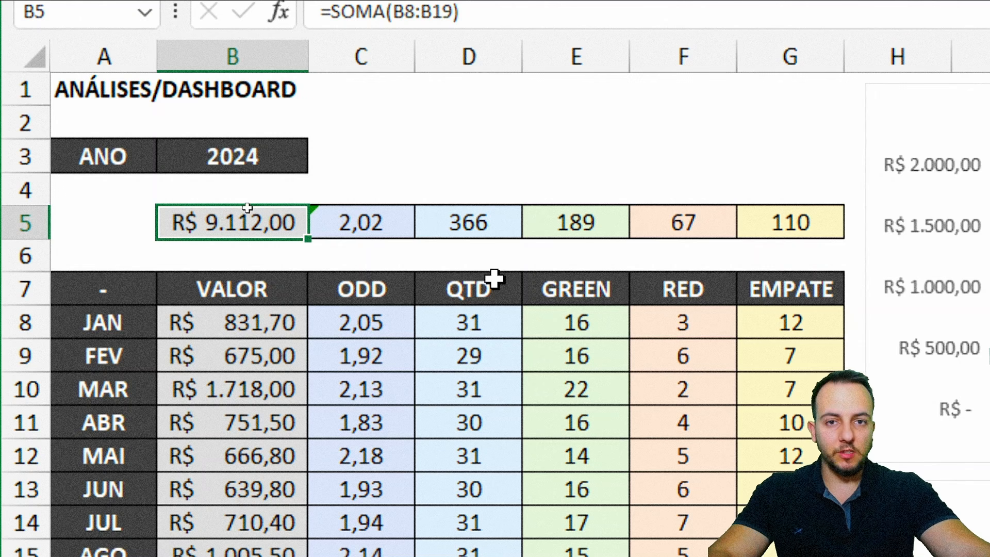
Set the report year in cell B3 to 2025
click(246, 154)
text(202)
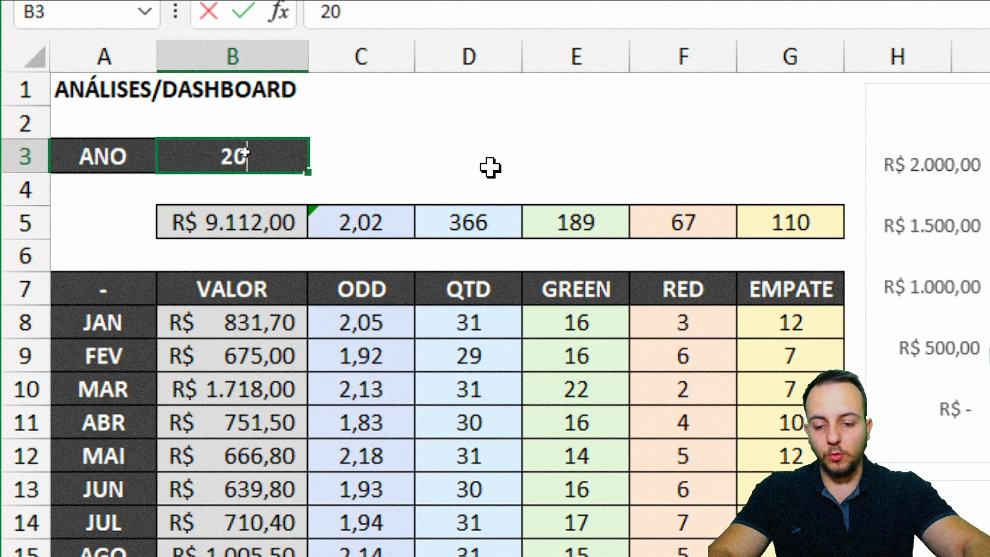
text(5)
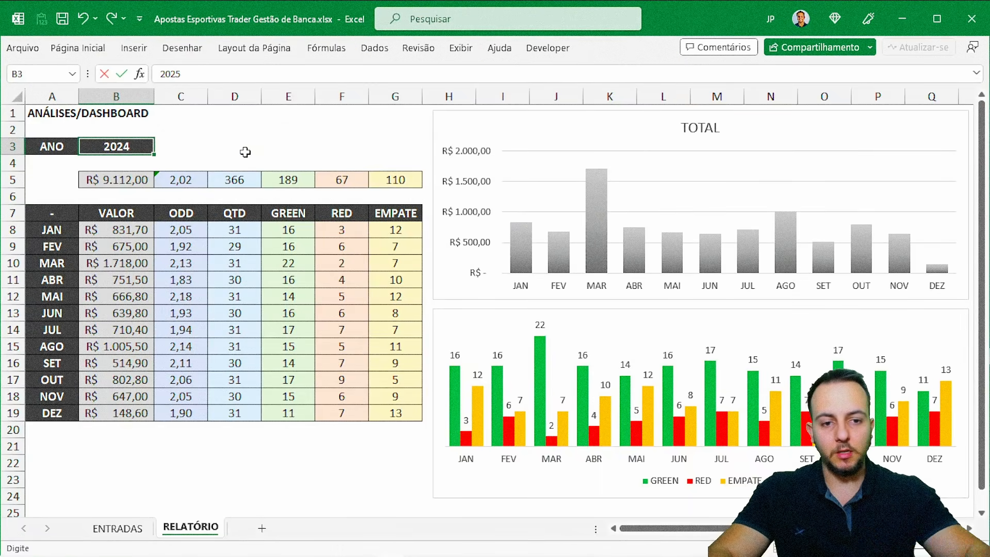
key(Return)
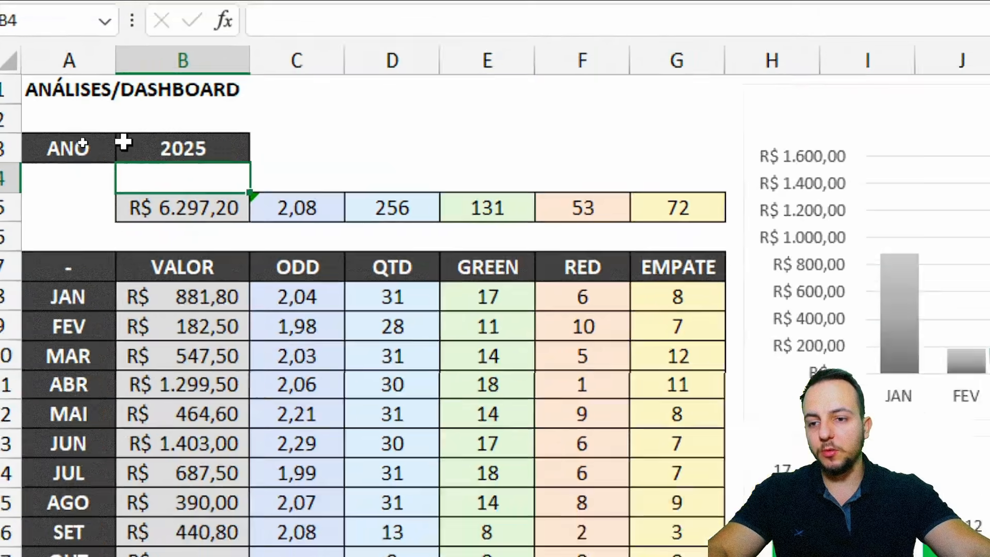
Set the ANO value of the report back to 2024
drag(59, 145, 116, 146)
click(131, 149)
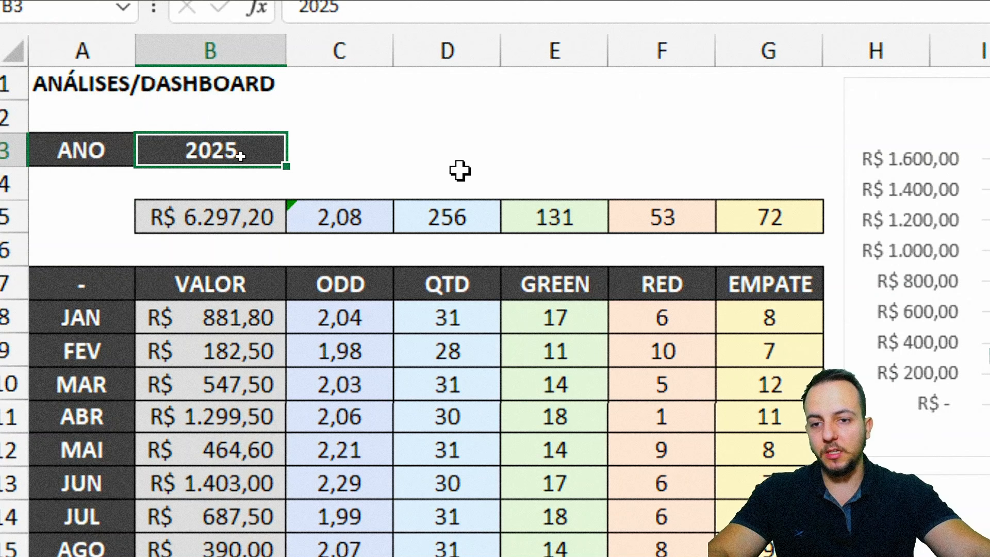
text(2024)
key(Return)
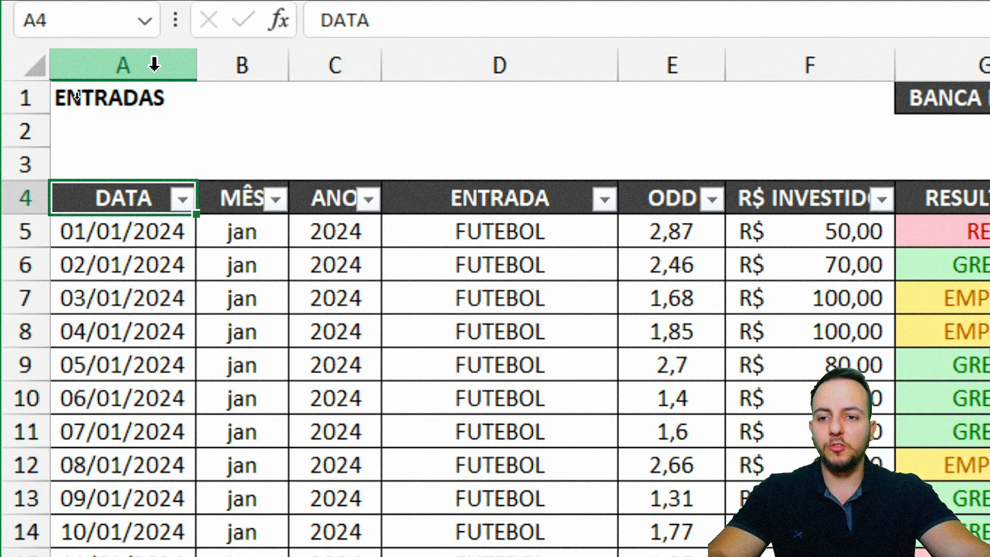
Review the DATA, MÊS, ANO and ENTRADA columns of the ENTRADAS table
click(154, 64)
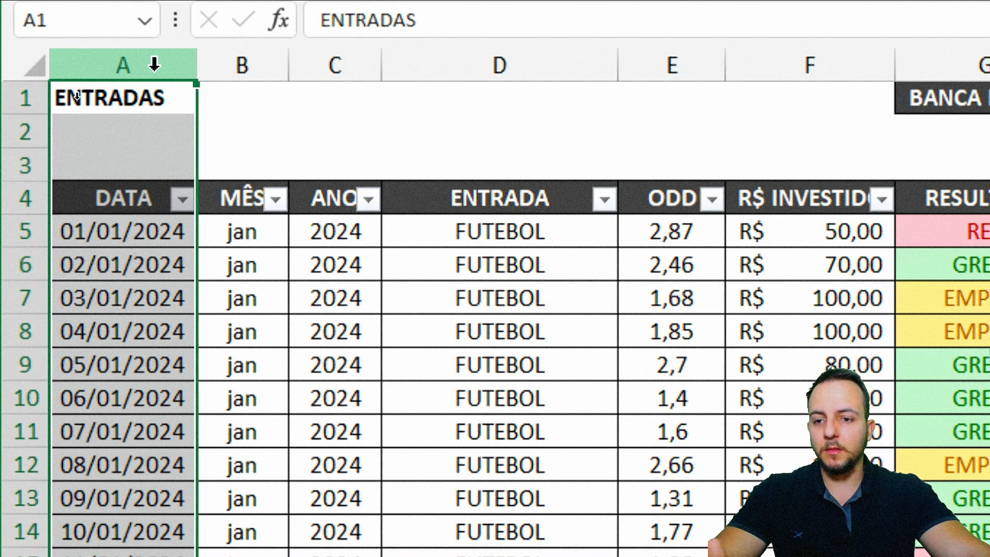
drag(250, 67, 323, 73)
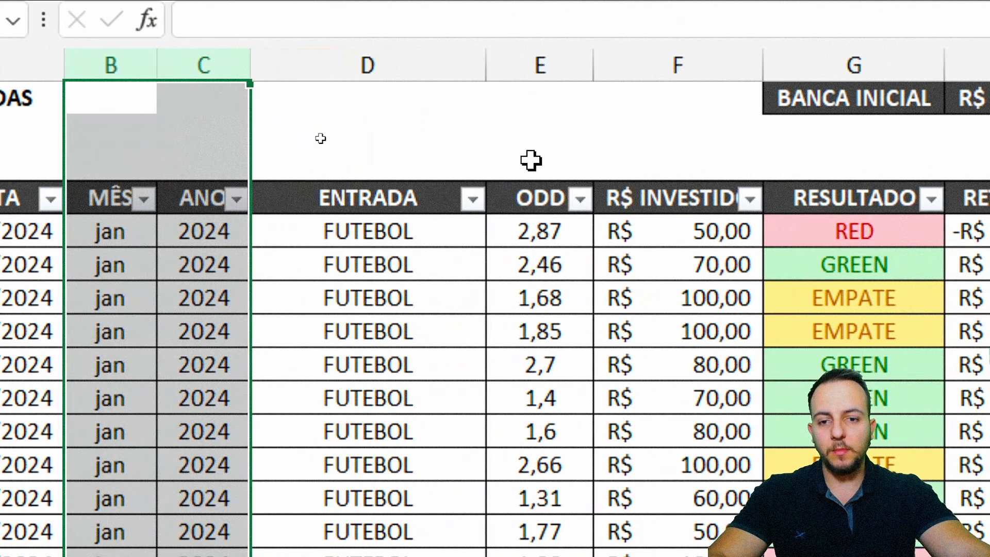
click(541, 64)
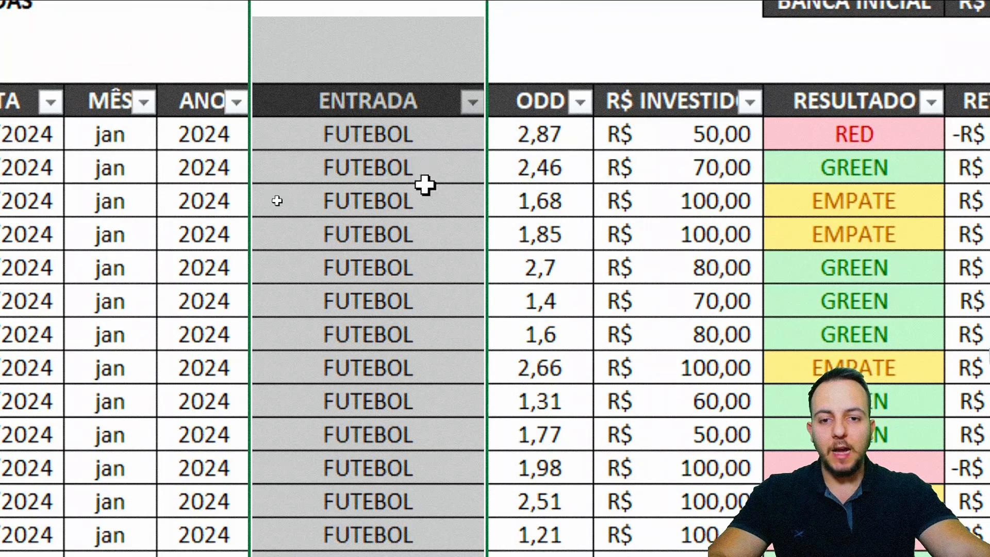
click(420, 239)
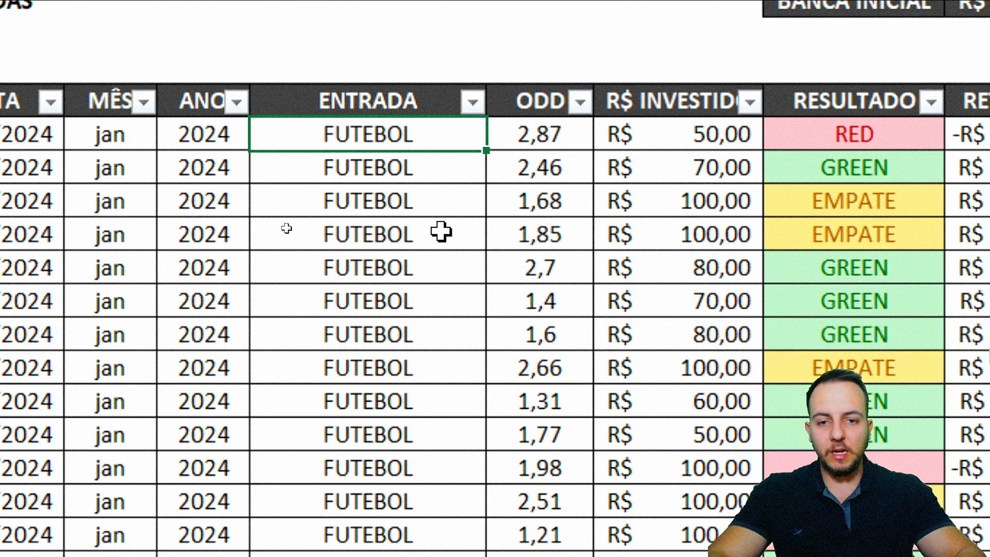
key(F2)
text(gol de ca)
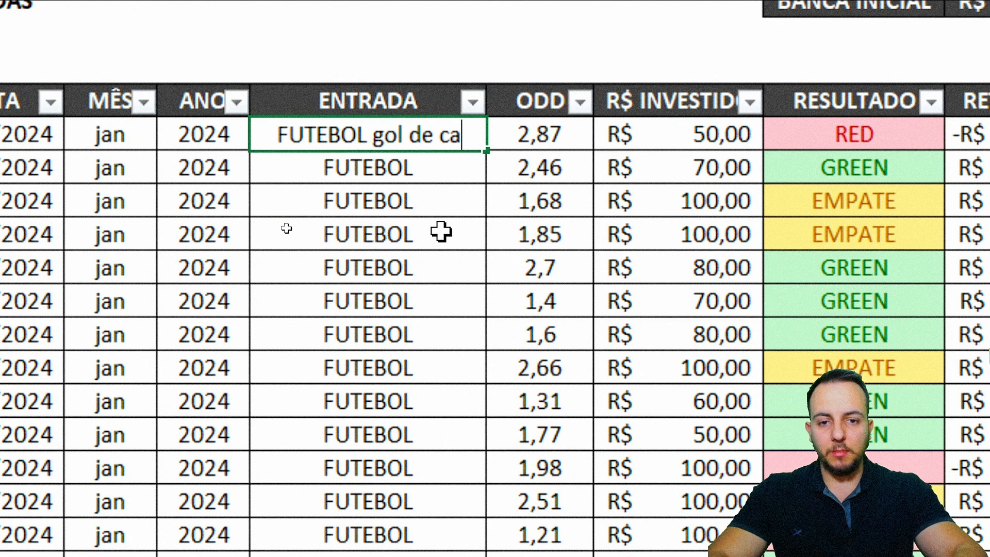
text(b)
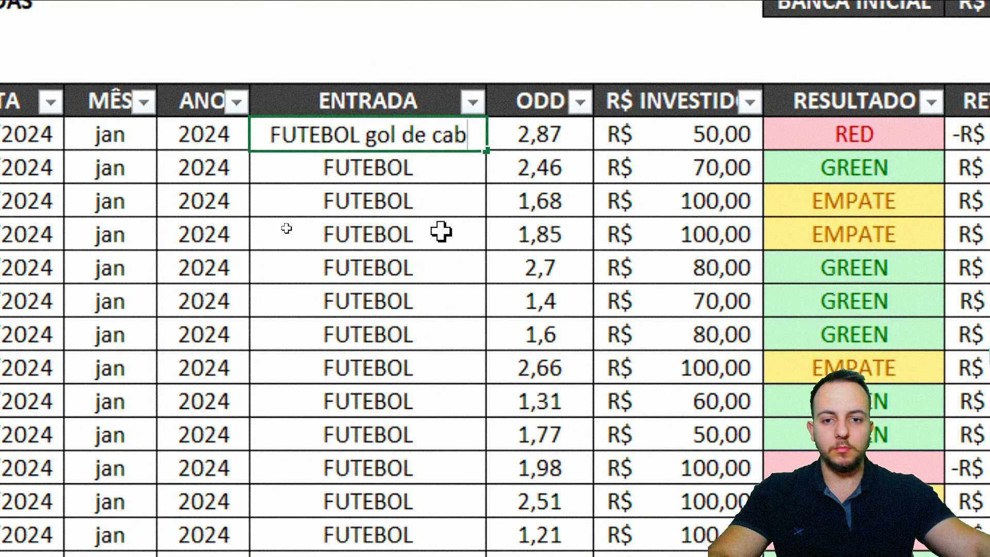
key(Escape)
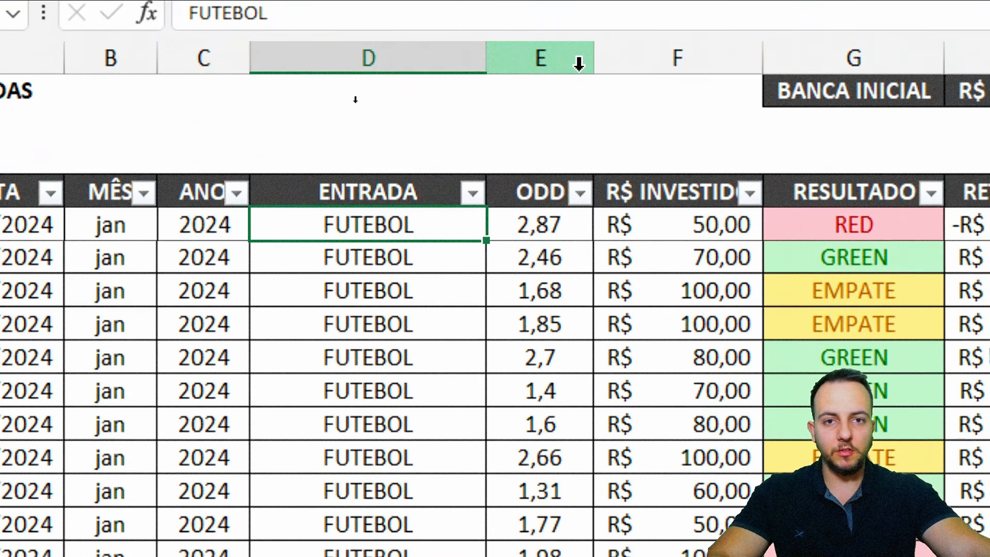
Review the ODD, R$ INVESTIDO and RESULTADO columns, ending on the first entry's result
click(556, 62)
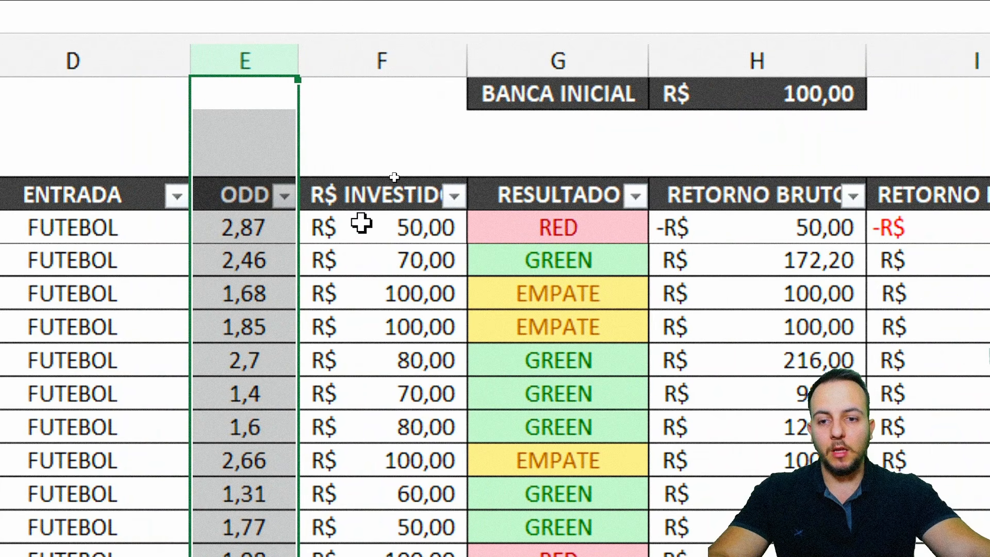
click(426, 69)
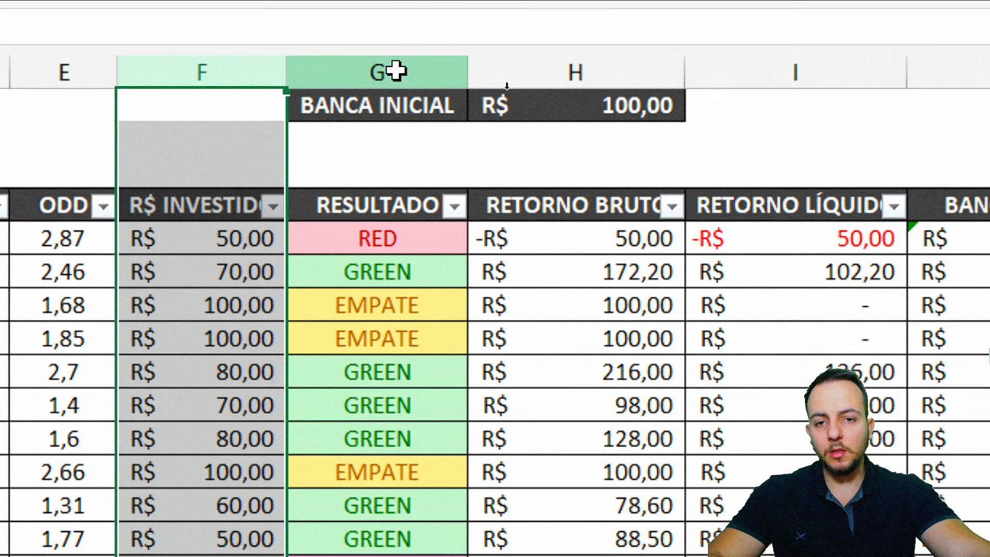
click(389, 61)
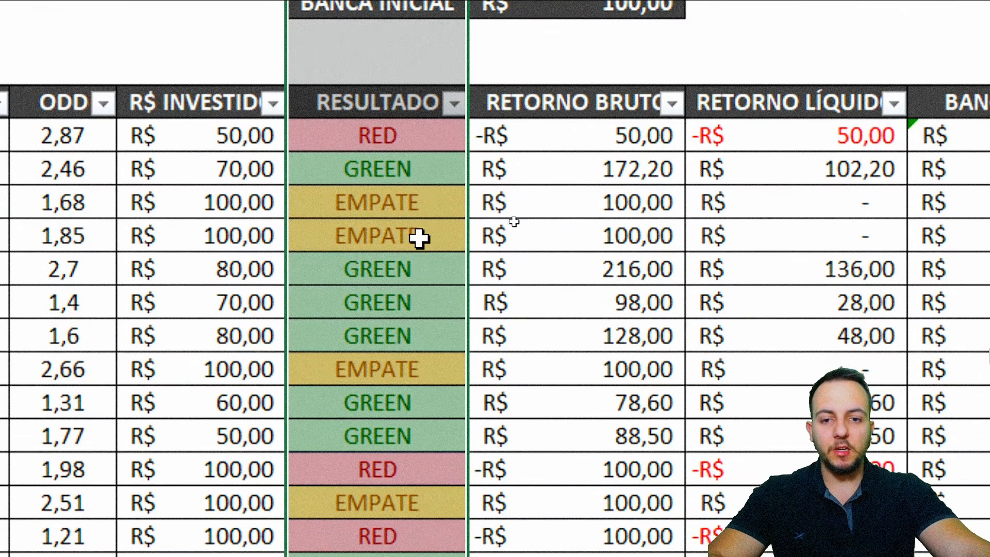
click(455, 258)
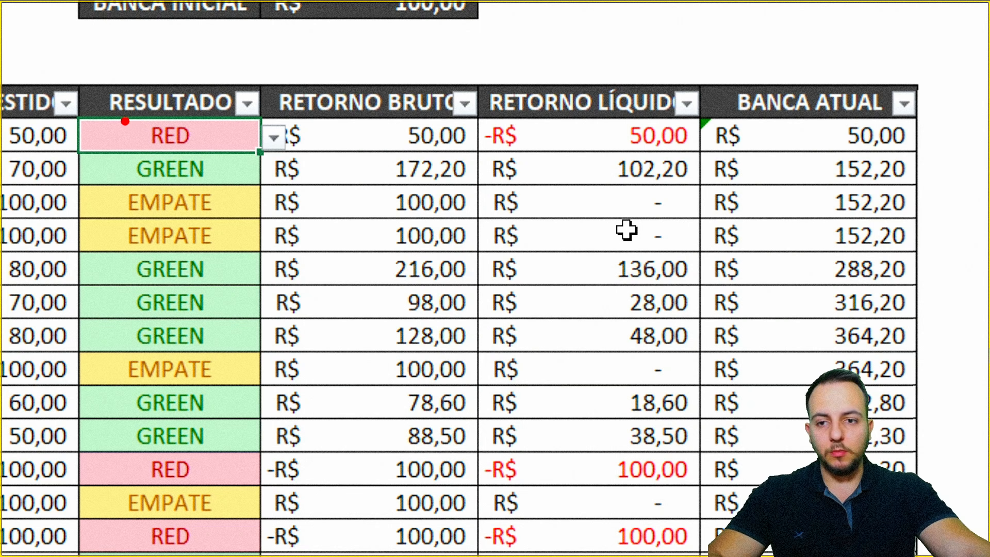
mouse_move(123, 122)
mouse_down()
mouse_move(195, 167)
mouse_move(222, 223)
mouse_up()
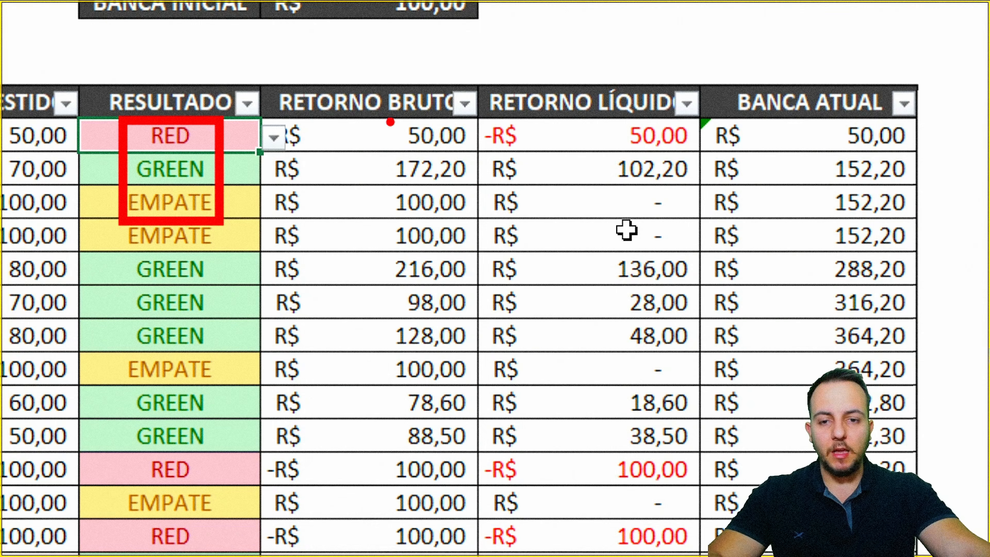
drag(423, 80, 544, 30)
drag(612, 75, 712, 35)
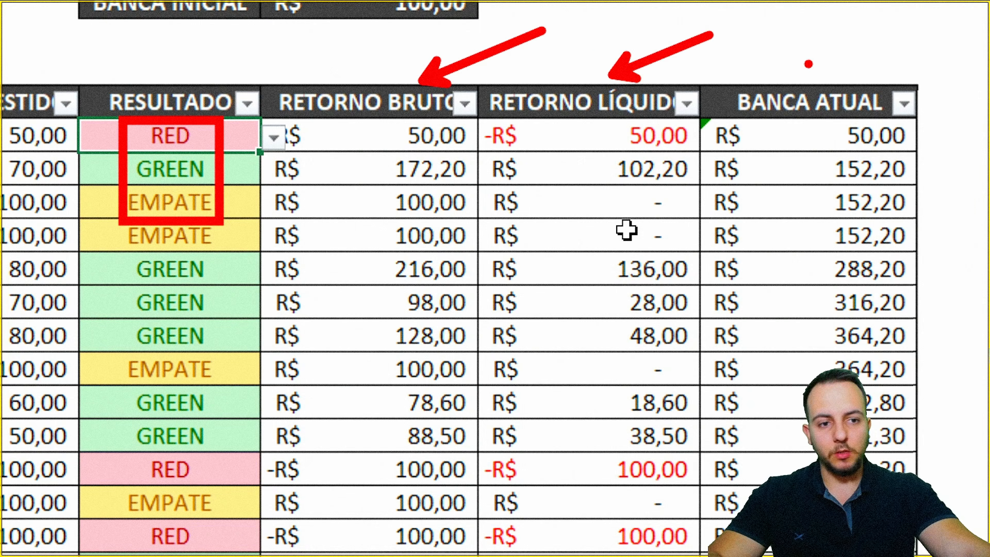
drag(815, 73, 908, 10)
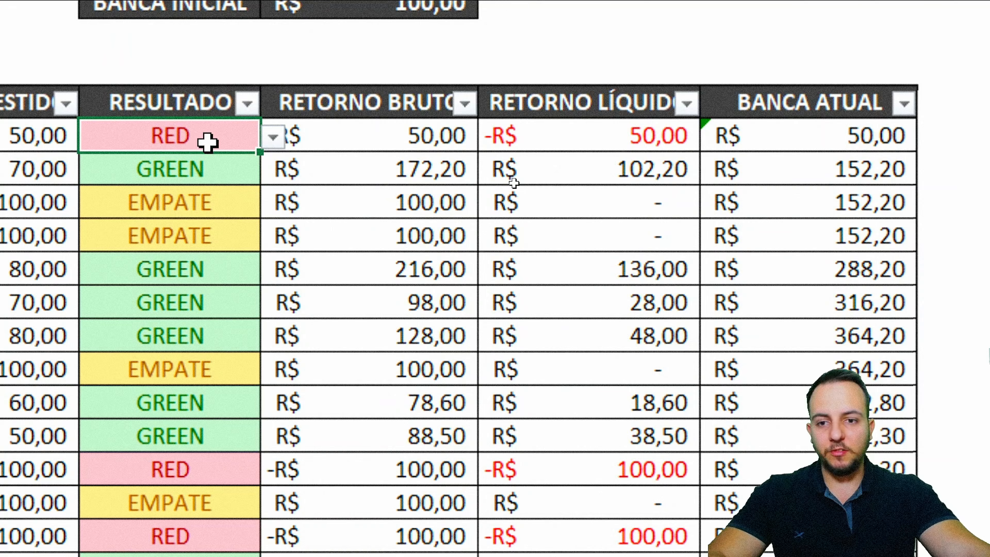
Switch the first entry's RESULTADO to GREEN, EMPATE, RED and GREEN in turn, ending on RED
click(273, 137)
click(196, 168)
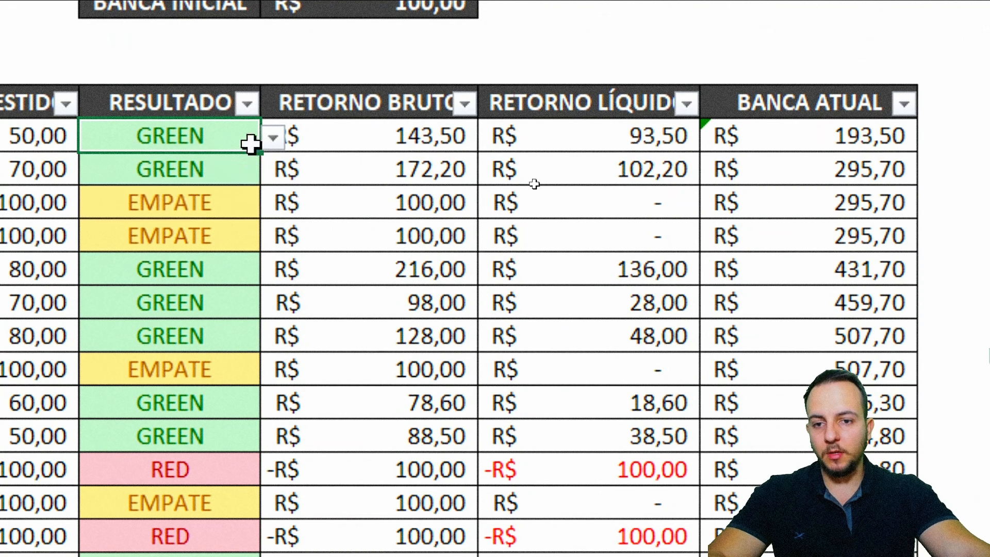
click(272, 137)
click(142, 217)
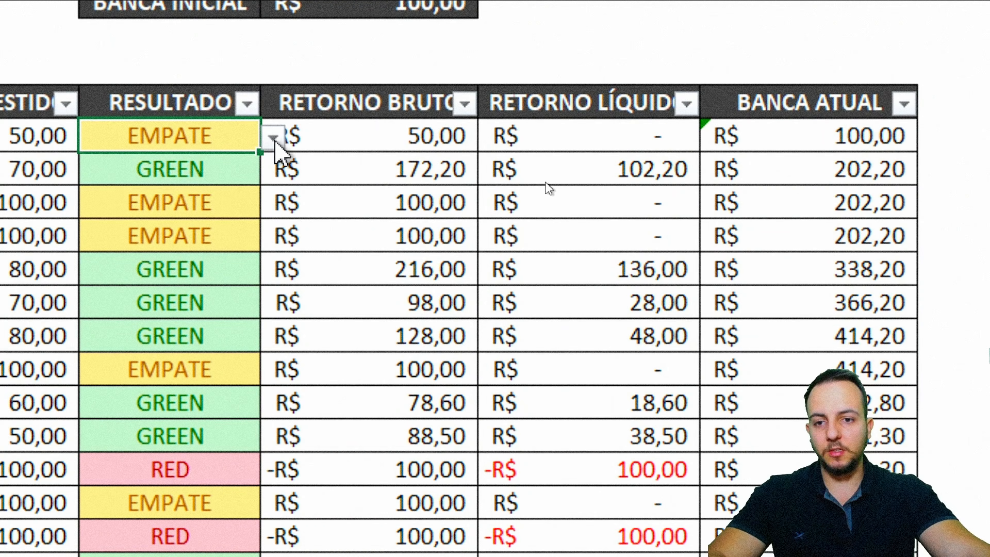
click(272, 137)
click(186, 194)
click(272, 138)
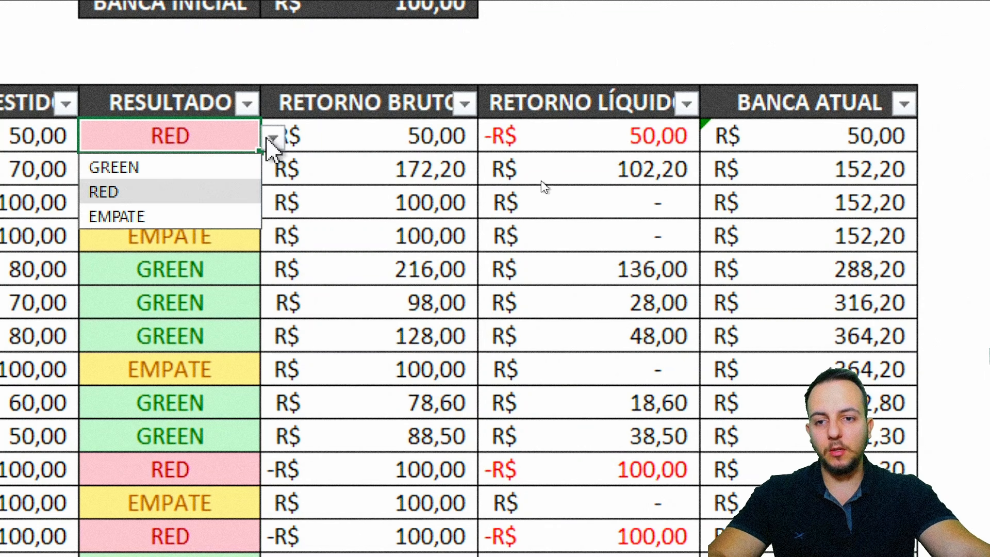
click(251, 167)
click(272, 138)
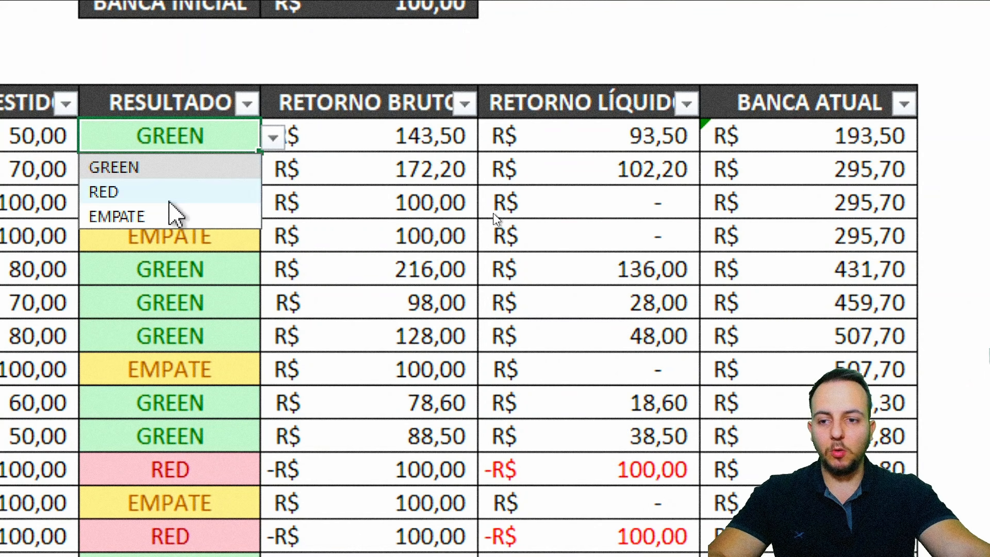
click(185, 192)
key(ctrl+2)
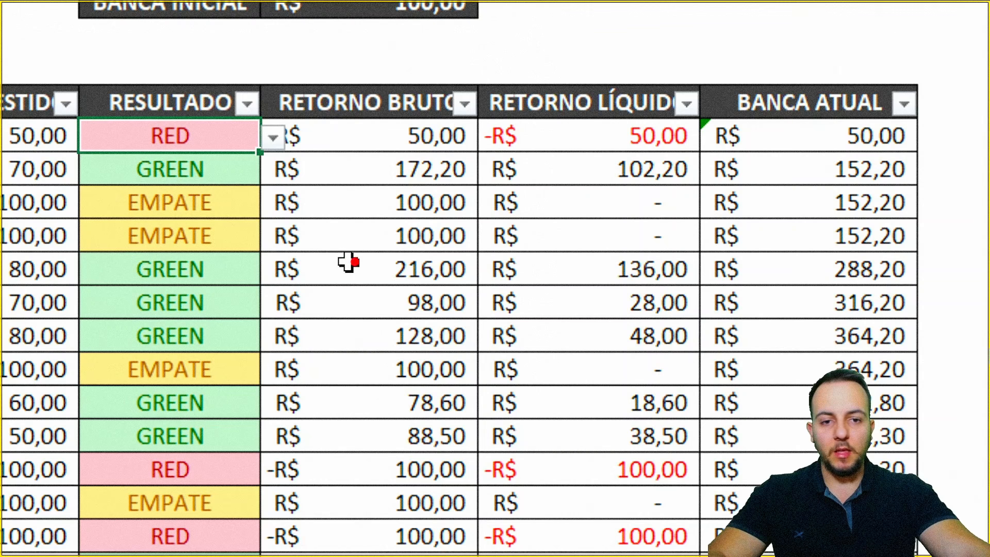
mouse_move(686, 113)
mouse_down()
mouse_move(526, 104)
mouse_move(534, 155)
mouse_move(709, 118)
mouse_up()
drag(585, 183, 505, 275)
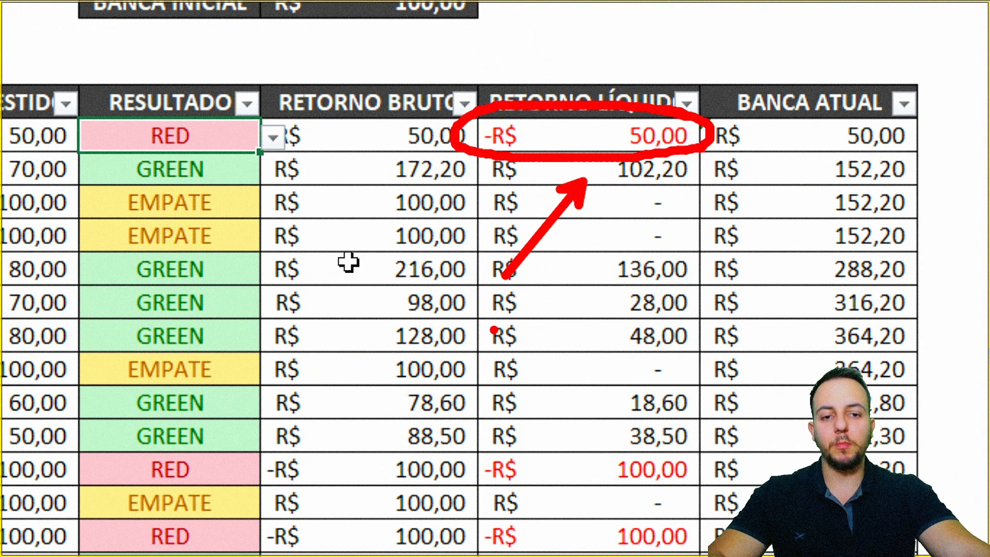
key(Escape)
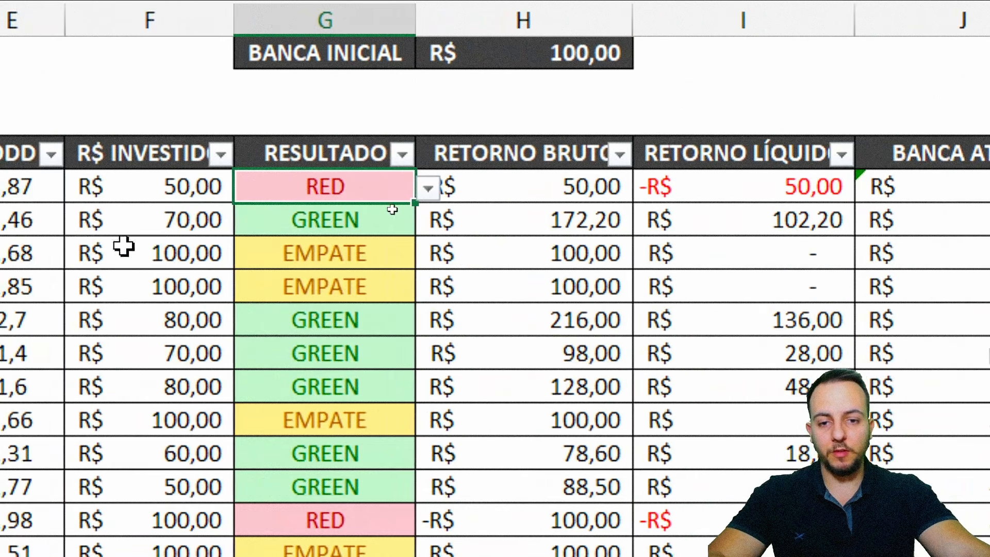
Inspect the nested SE formula behind the first entry's RETORNO BRUTO, leaving it as is
double_click(592, 200)
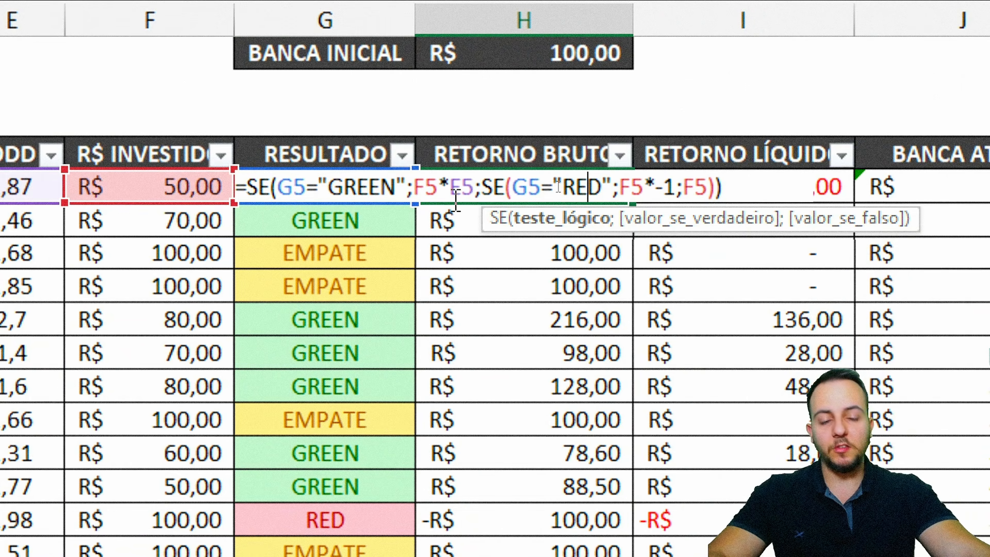
key(Return)
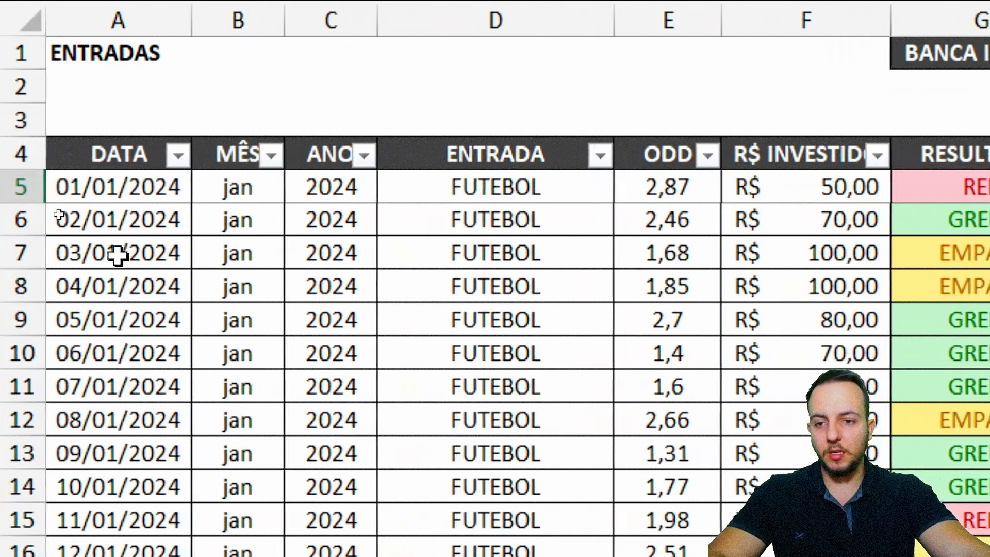
Browse the DATA column's filter down to the days of março 2024, then close it without filtering
click(143, 200)
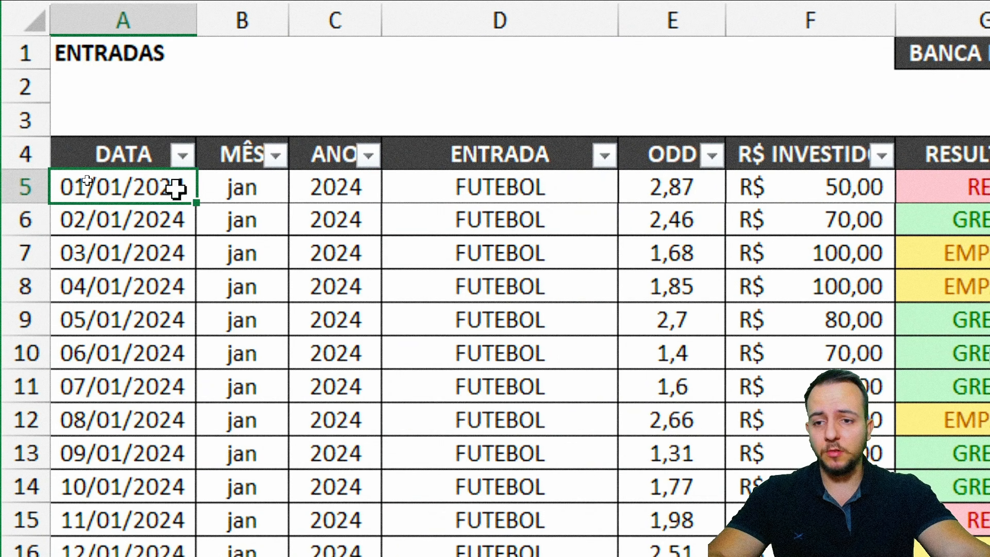
click(180, 156)
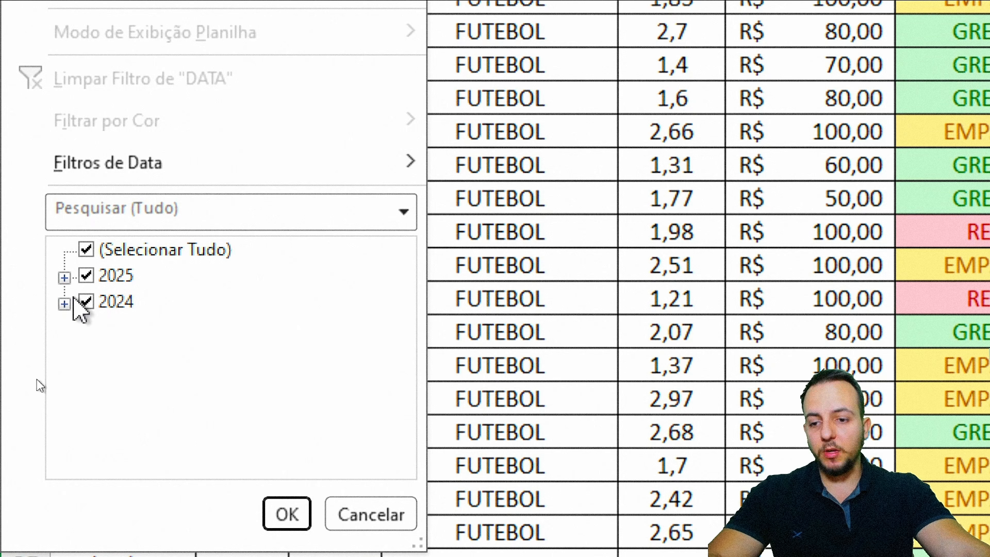
click(64, 304)
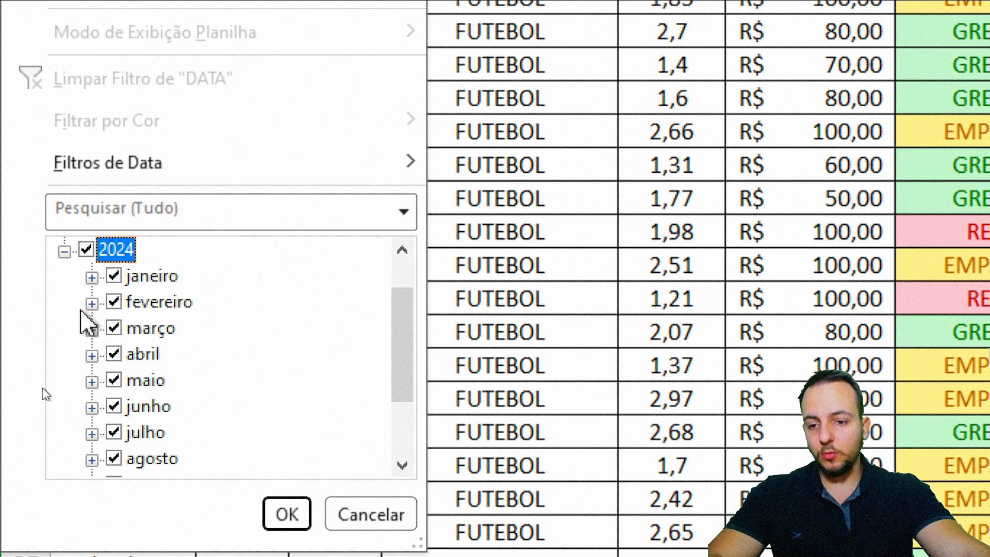
click(91, 327)
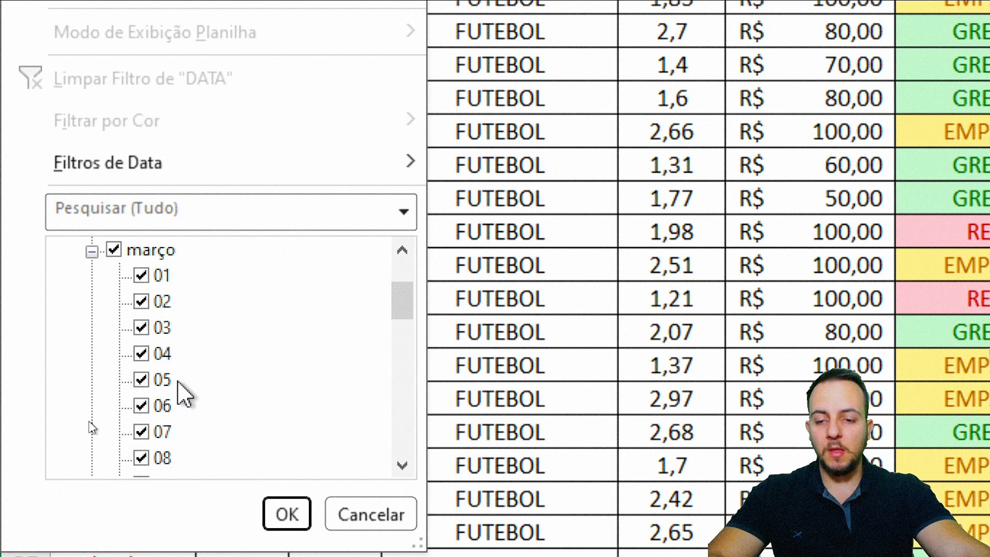
key(Escape)
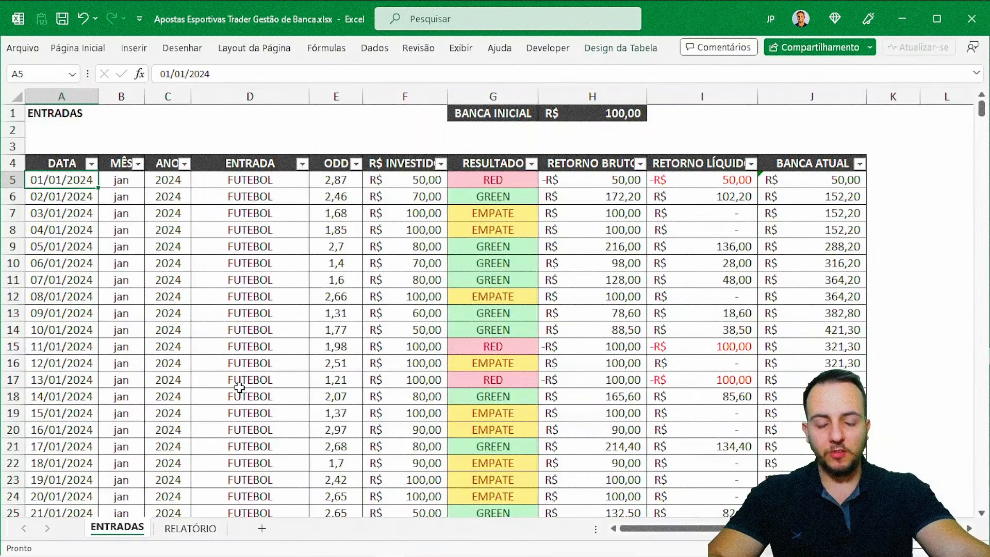
Go to the RELATÓRIO sheet and select the "-" header cell of the monthly table
click(185, 527)
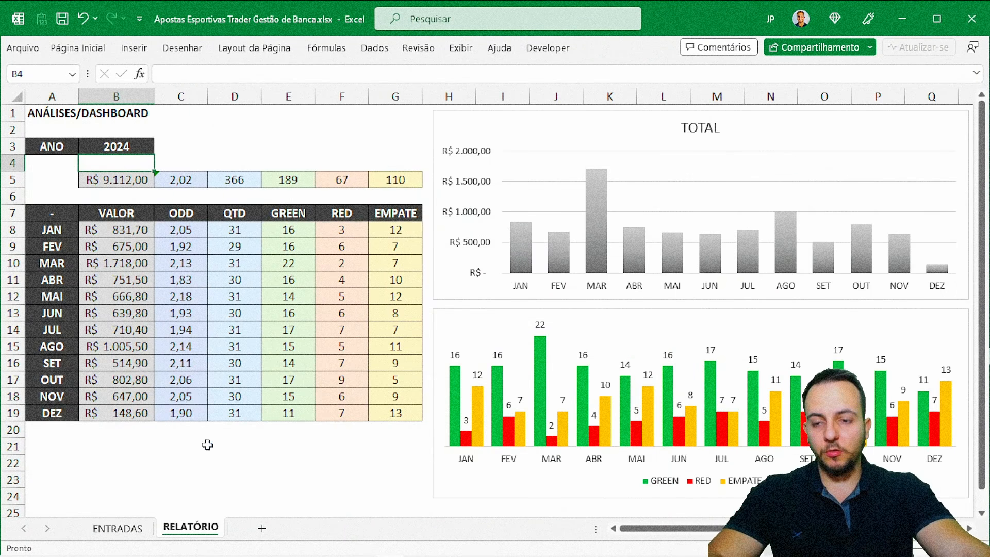
click(65, 214)
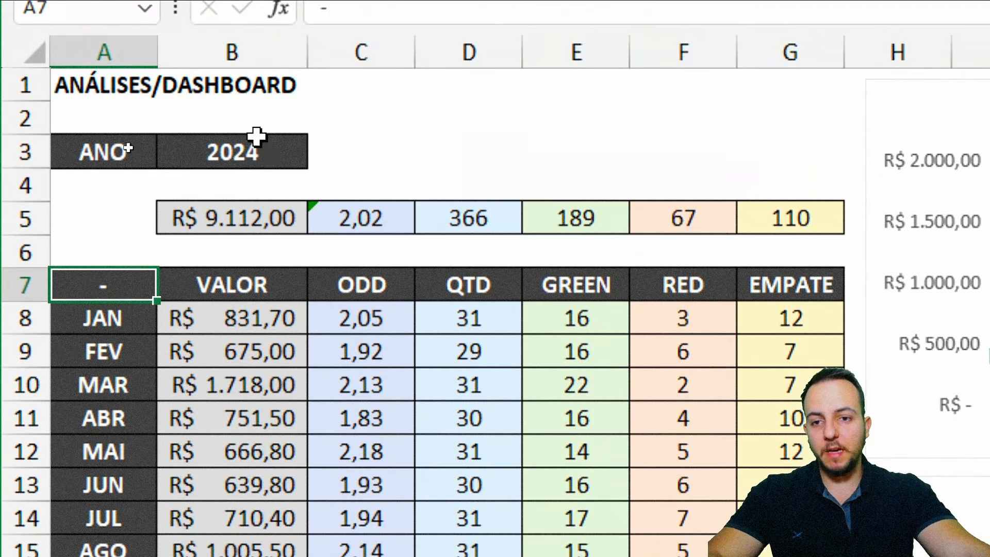
Switch the report's ANO in B3 to 2025, then set it back to 2024
drag(258, 137, 160, 150)
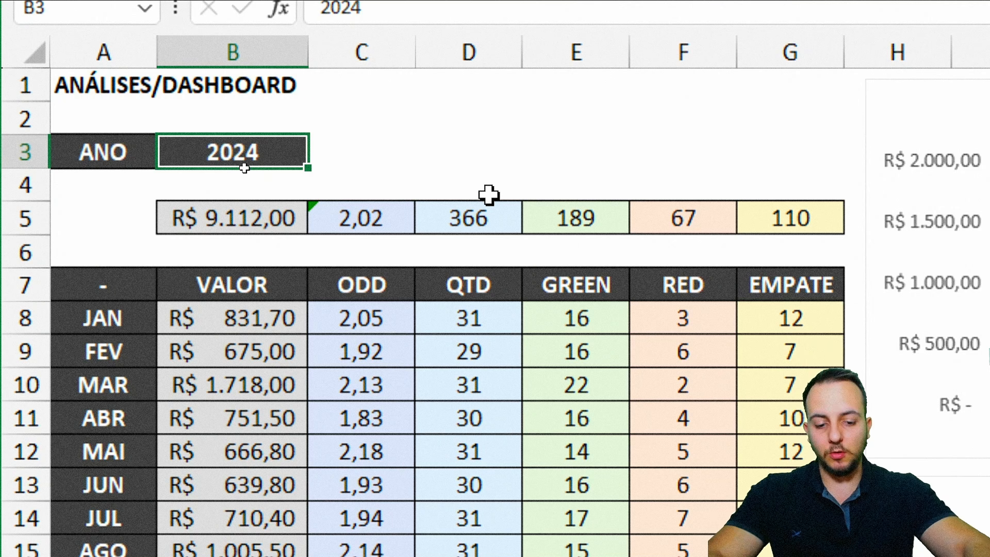
text(2025)
key(Return)
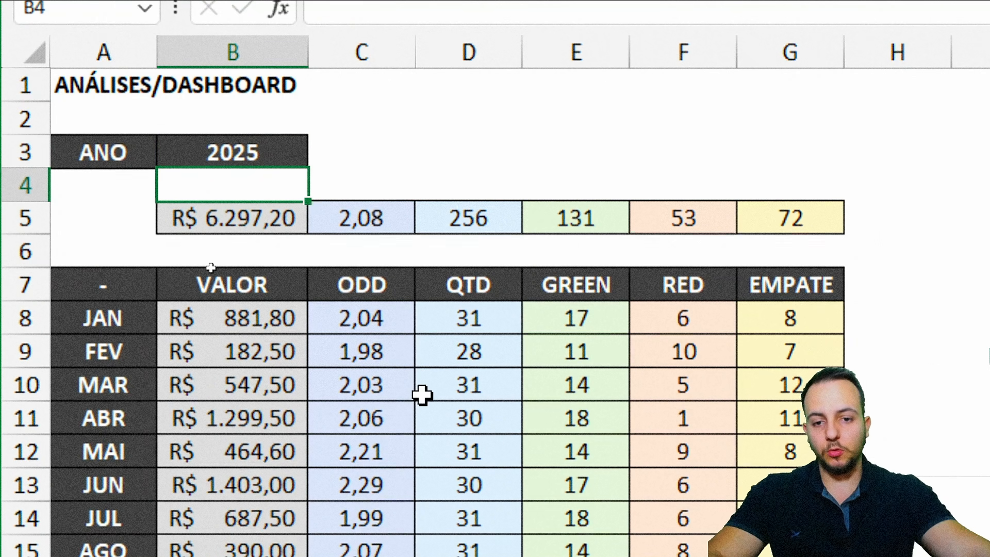
click(221, 135)
text(2024)
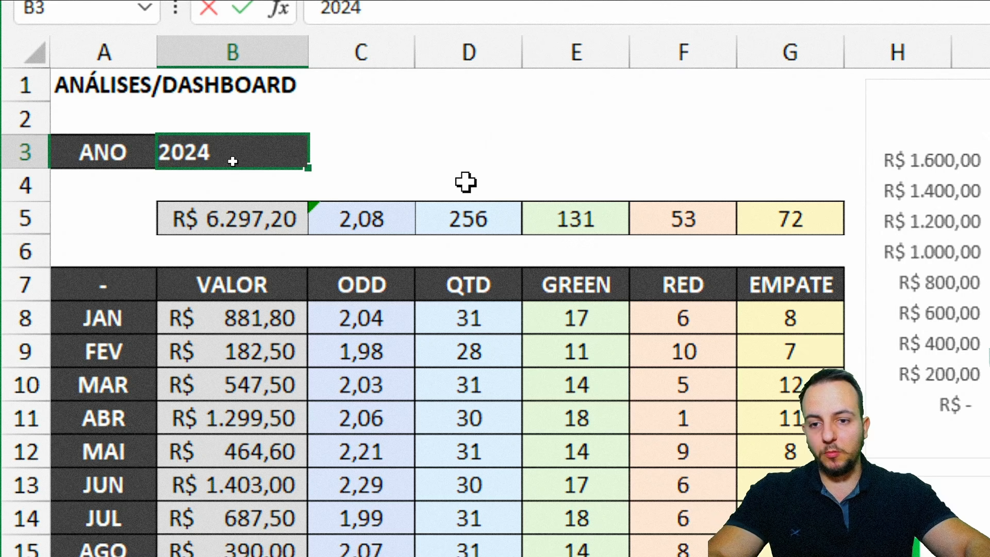
key(Return)
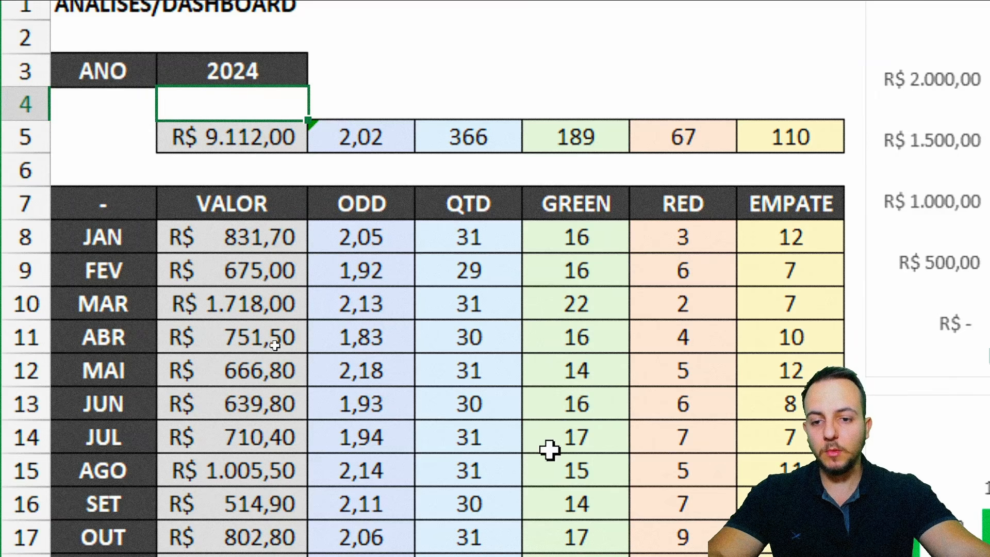
Examine the monthly table by highlighting its VALOR, ODD and QTD columns in turn, followed by GREEN through EMPATE
scroll(548, 451, down, 2)
scroll(427, 253, up, 1)
drag(276, 92, 258, 485)
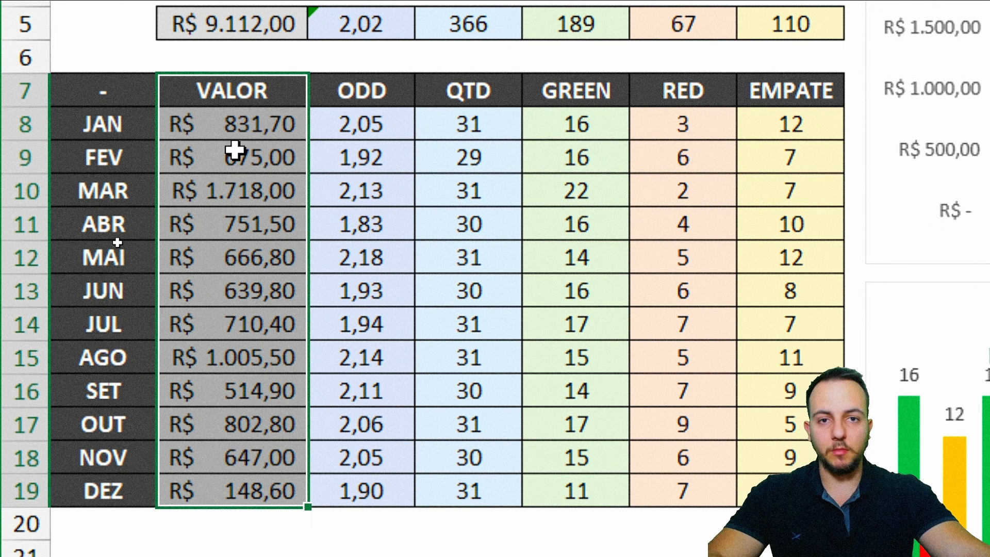
drag(254, 103, 240, 492)
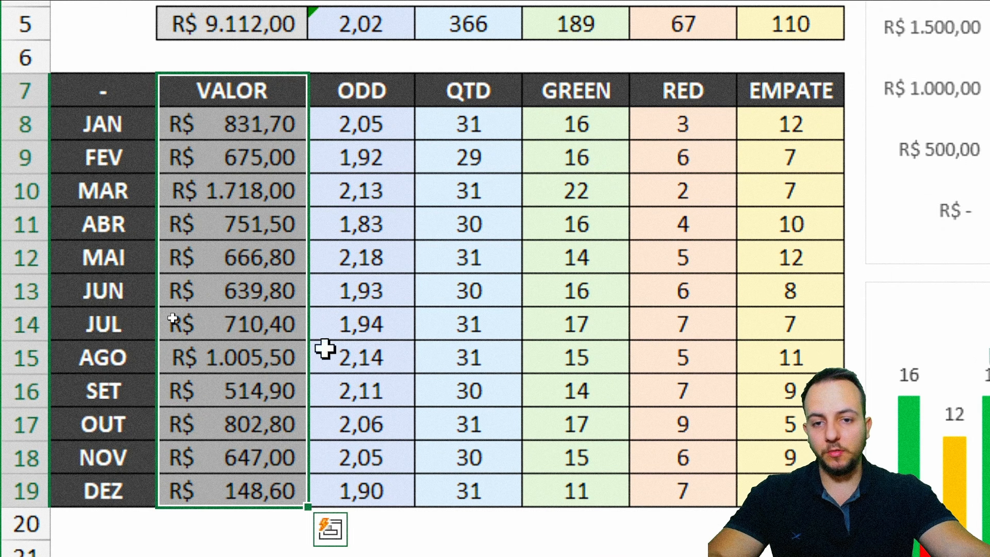
drag(379, 92, 367, 493)
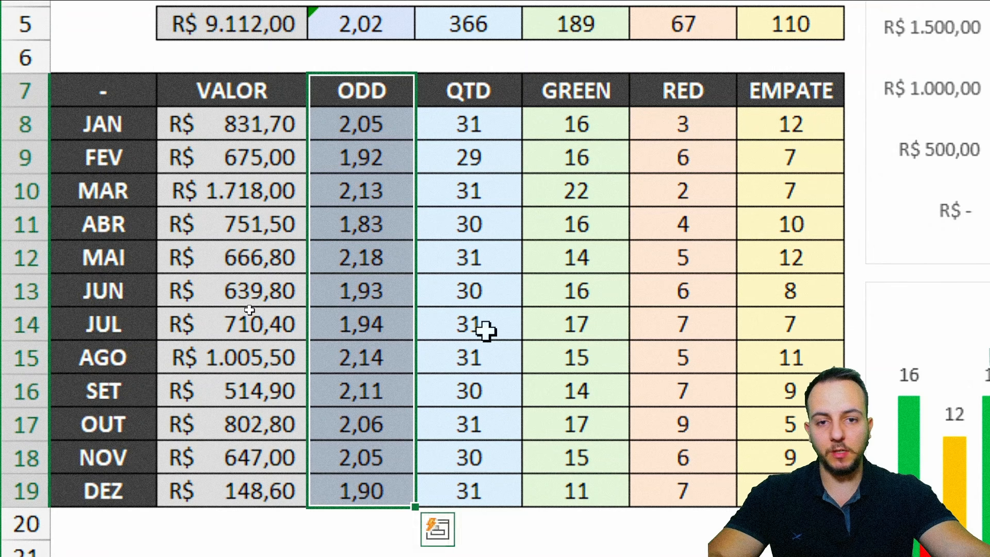
drag(499, 87, 474, 488)
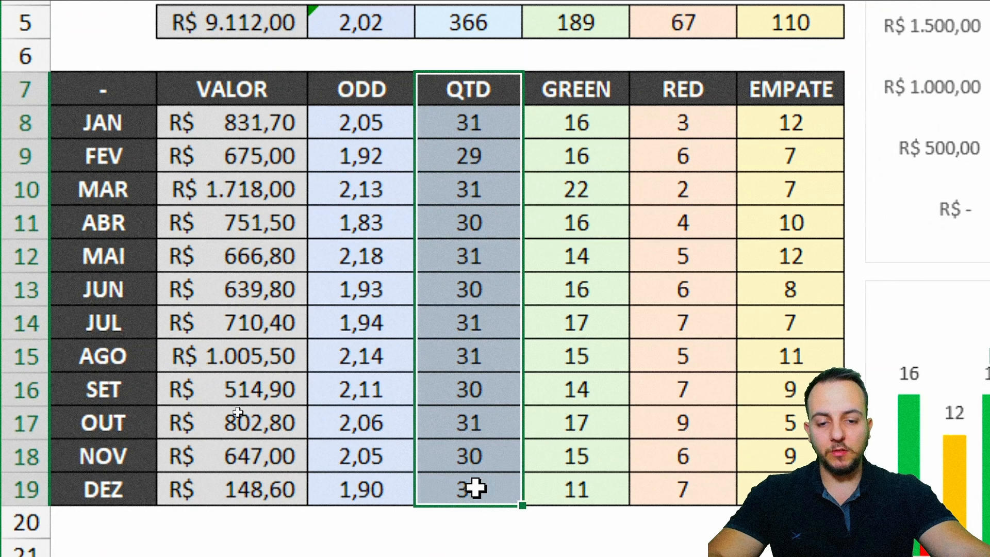
drag(598, 85, 757, 482)
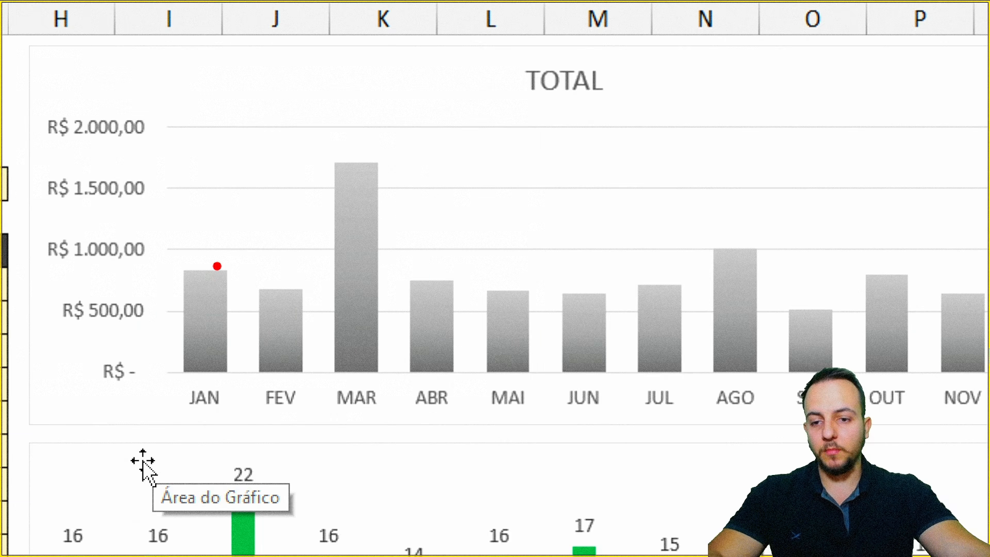
Mark the heights of the JAN, FEV and MAR bars on the TOTAL chart with temporary red lines, then clear them
drag(217, 265, 100, 265)
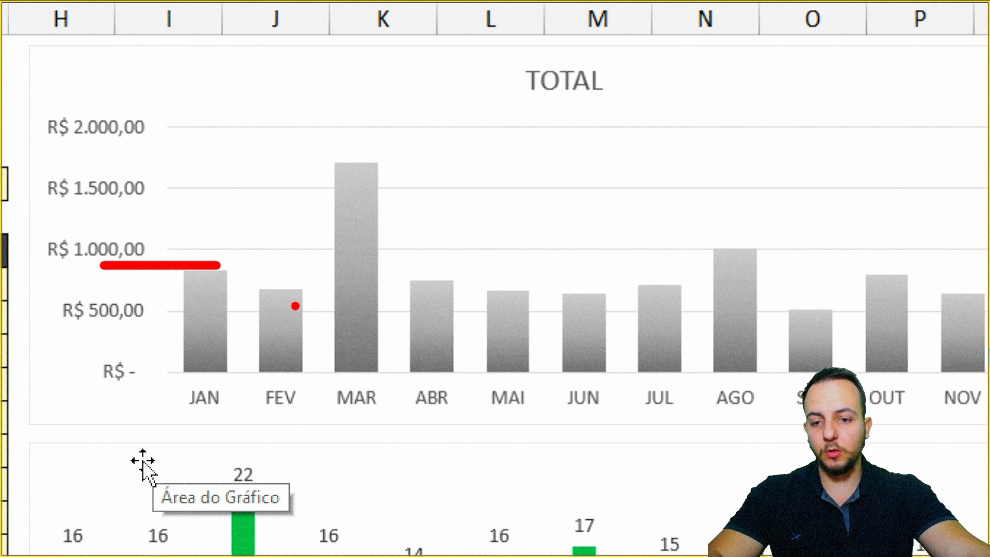
drag(293, 296, 122, 296)
drag(364, 162, 111, 162)
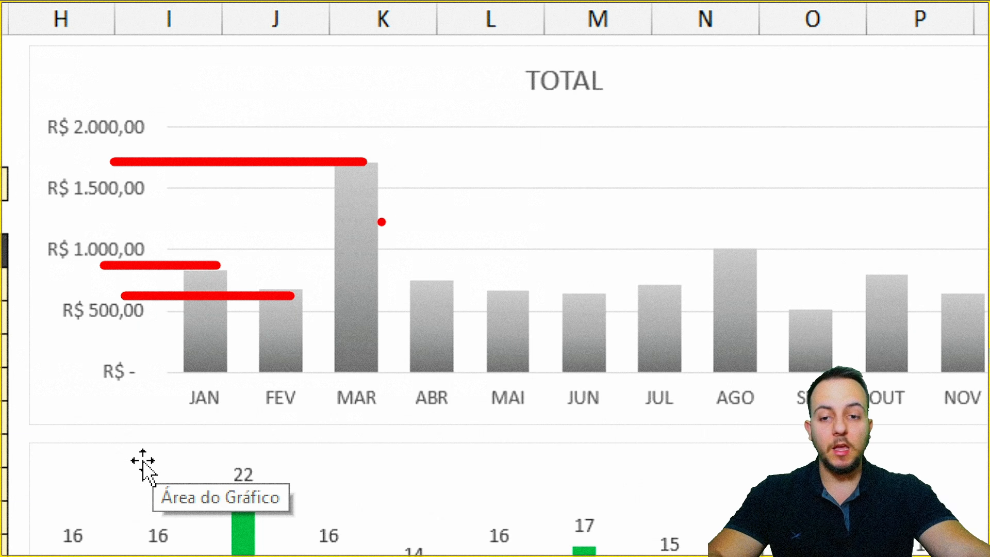
key(Escape)
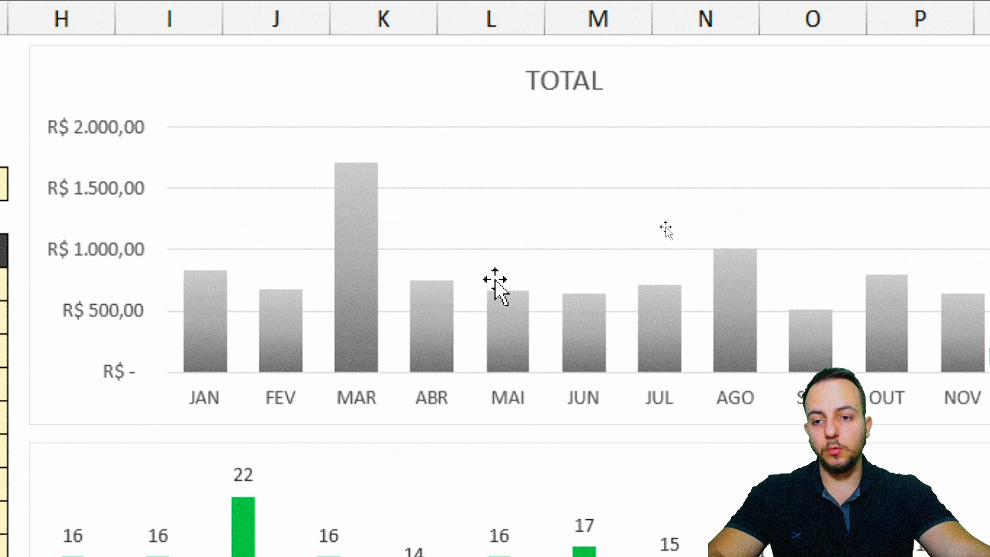
key(ctrl+4)
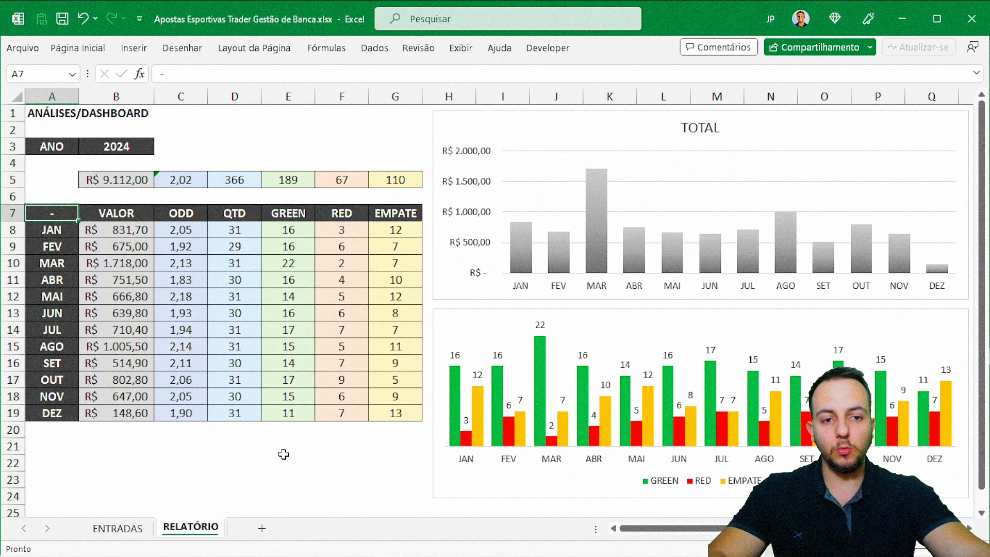
Point out the GREEN, RED and EMPATE legend and the monthly bars of the lower chart with temporary red marks, then clear them
key(ctrl+4)
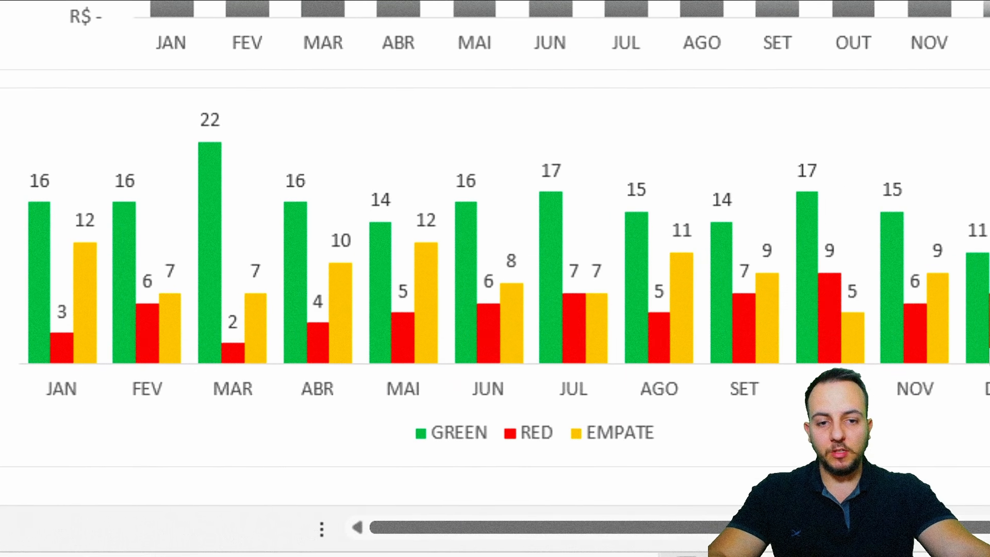
mouse_move(384, 396)
mouse_down()
mouse_move(428, 420)
mouse_move(690, 458)
mouse_up()
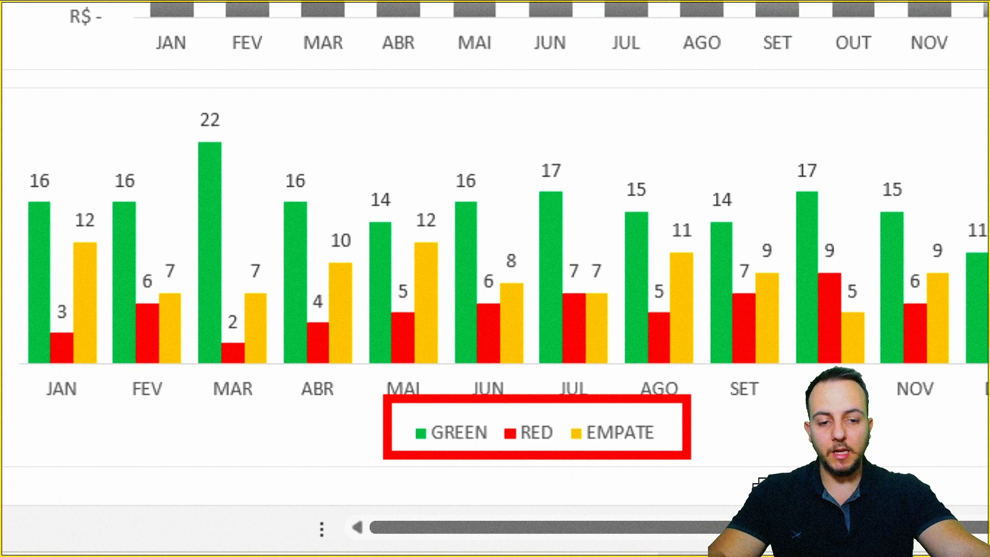
key(e)
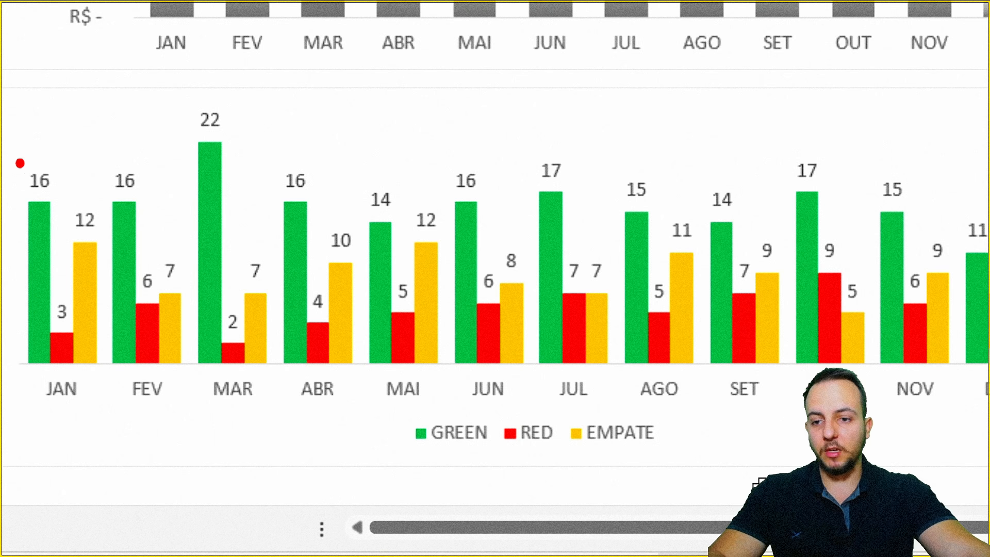
drag(20, 163, 531, 172)
key(Escape)
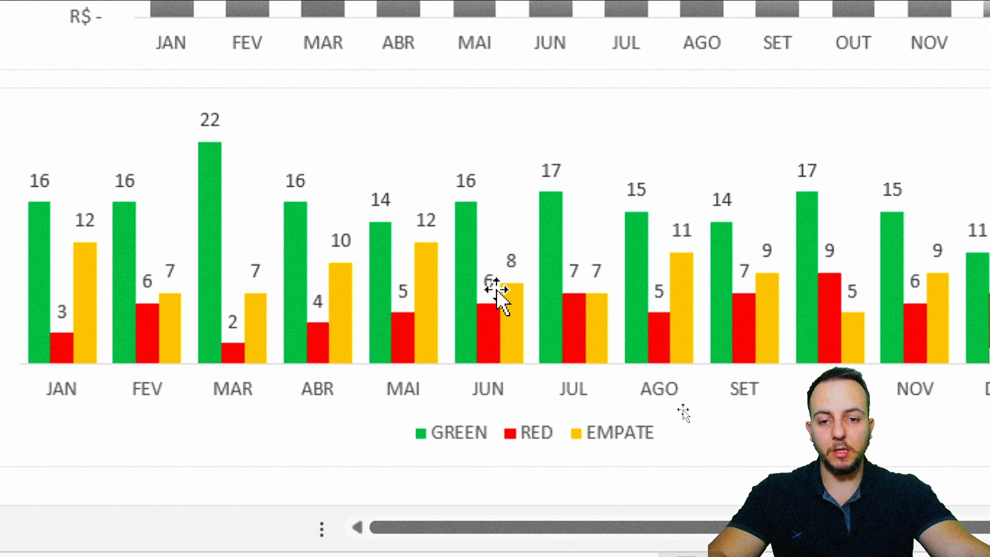
key(ctrl+4)
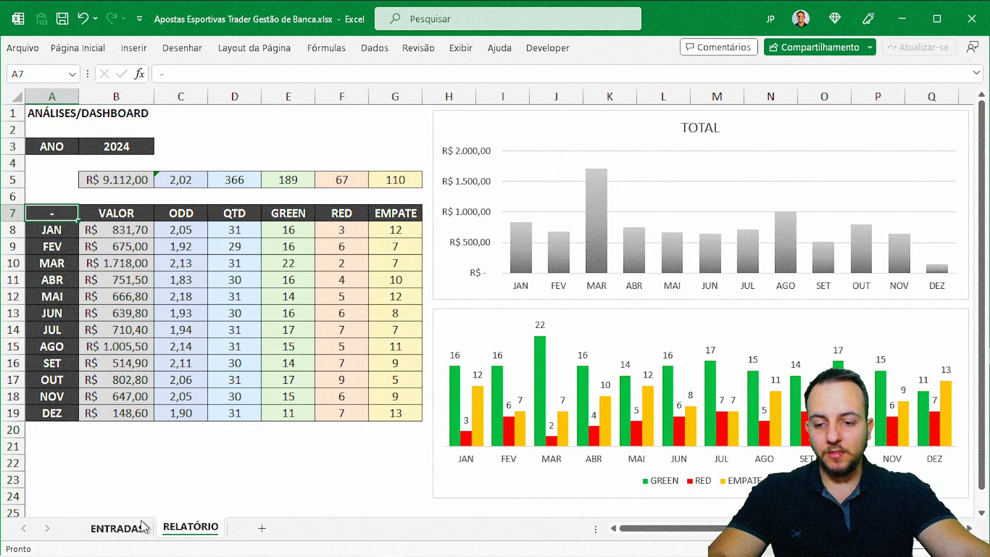
Leave the report for the entries sheet and put the title ENTRADAS in cell A1, formatted bold
click(117, 528)
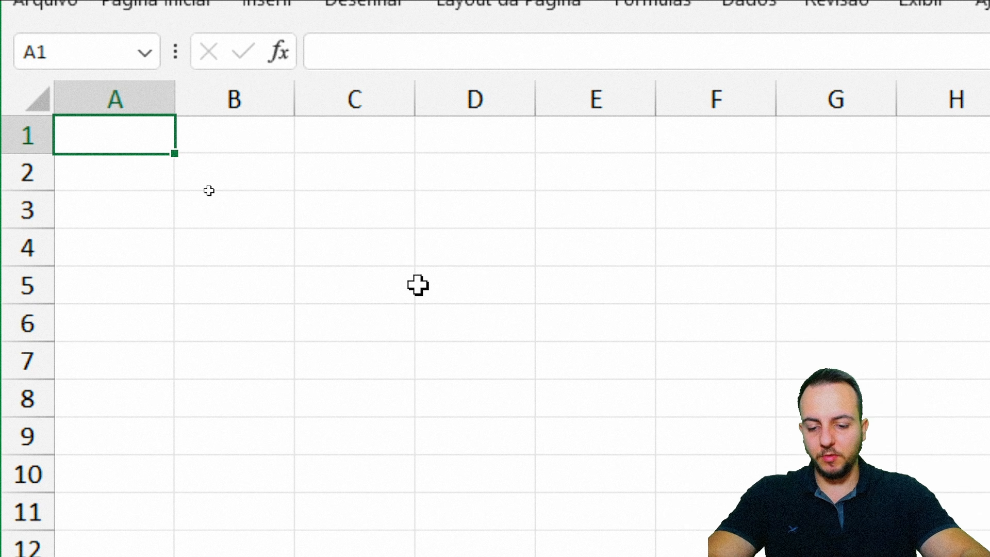
text(ENTRADAS)
key(Return)
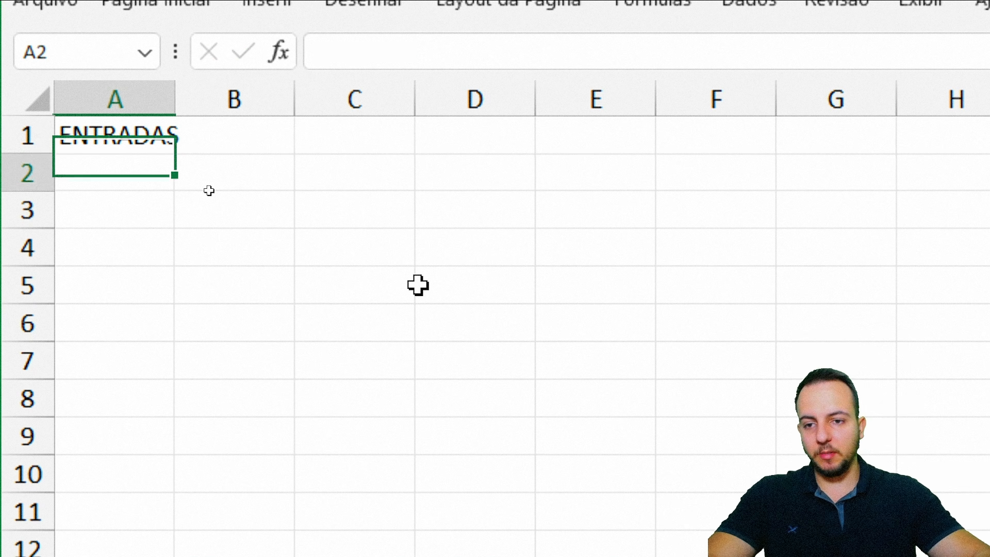
key(Return)
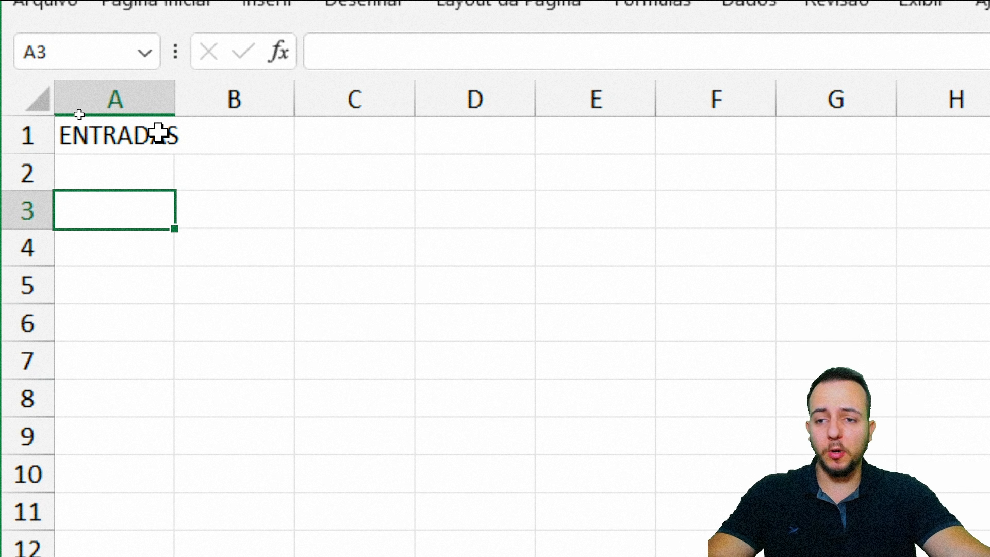
click(143, 136)
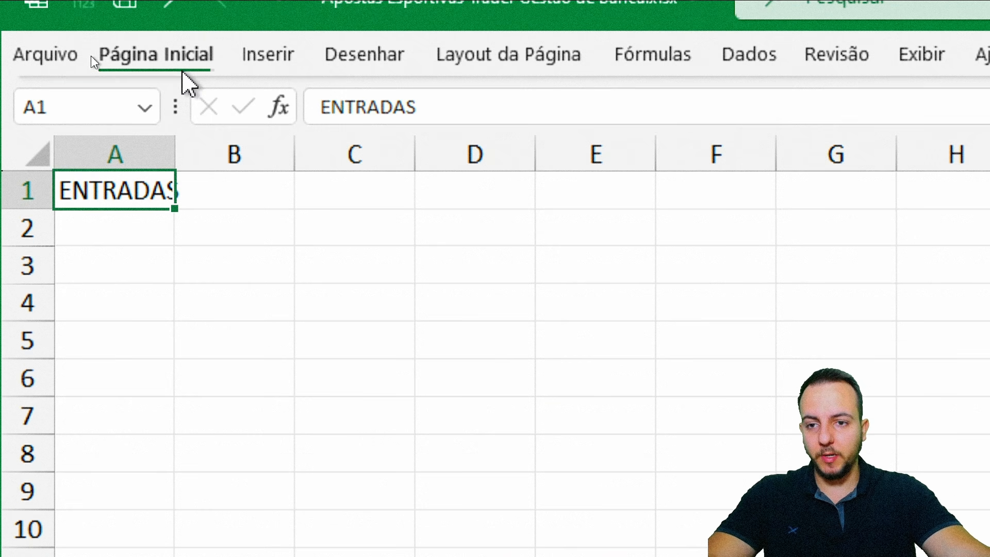
click(186, 21)
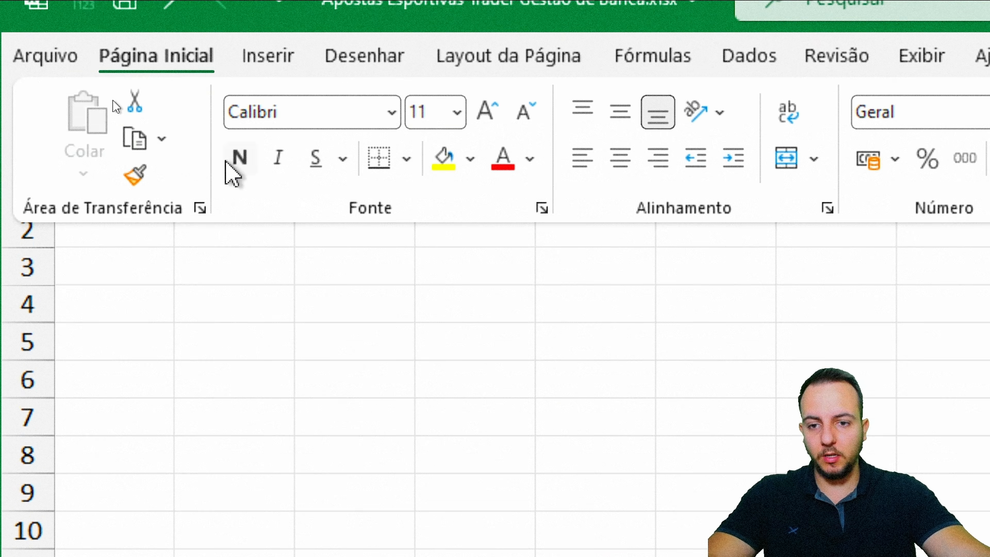
click(238, 155)
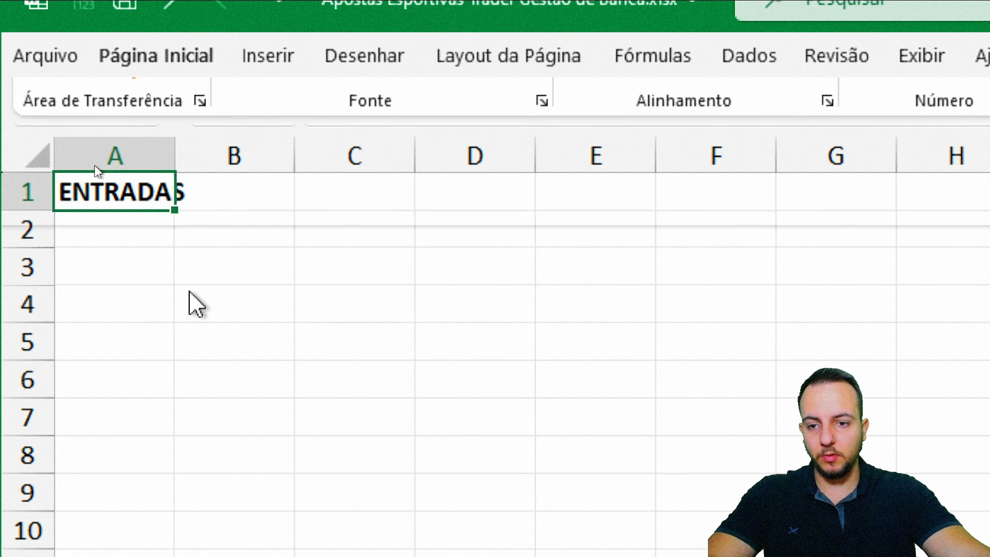
Start the header row in row 4 with DATA in A4, ENTRADA in B4 and ODD in C4
click(121, 274)
click(106, 307)
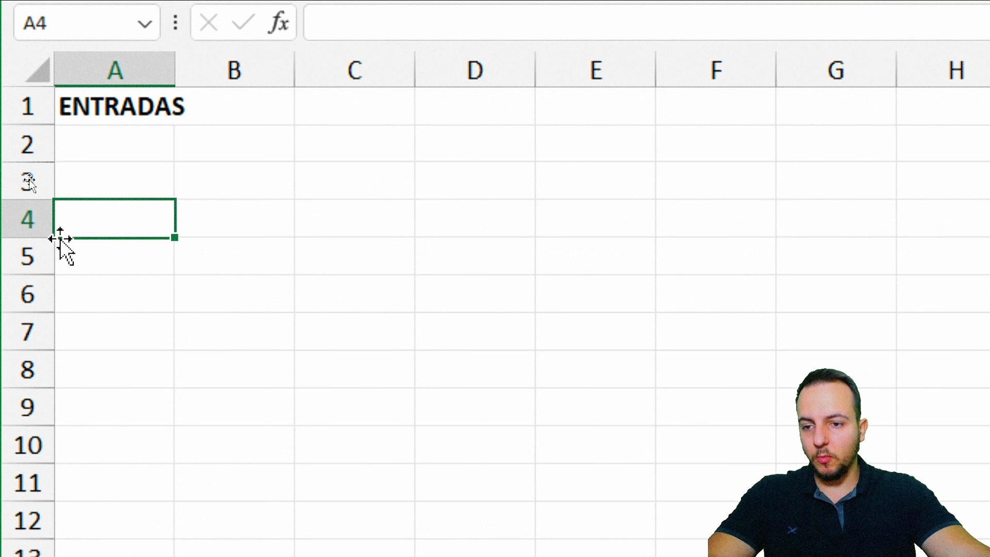
drag(86, 223, 753, 213)
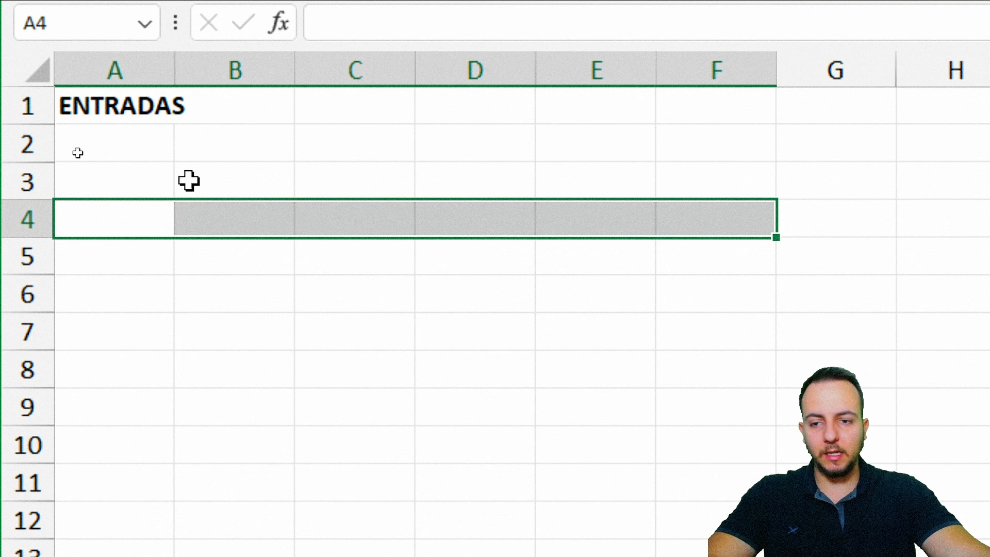
click(100, 216)
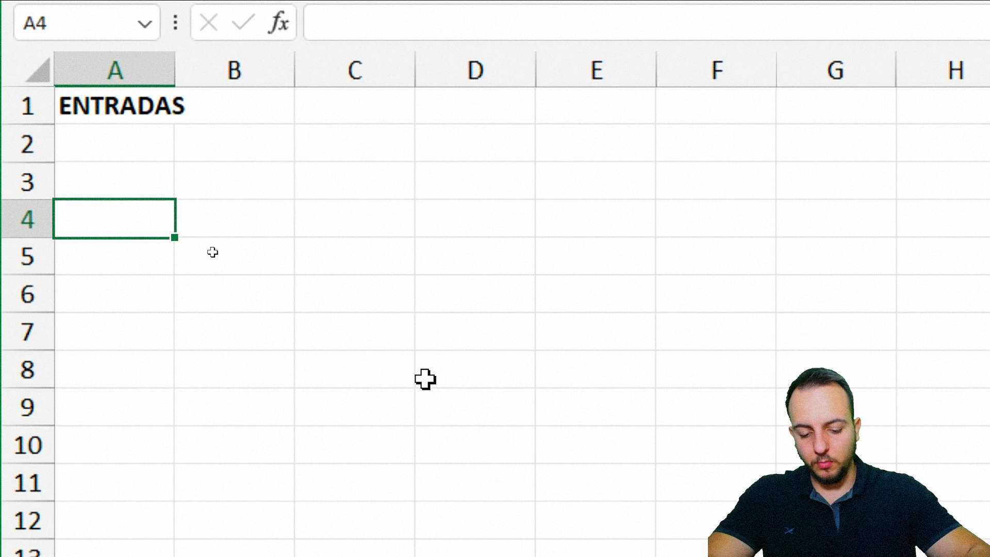
text(DATA)
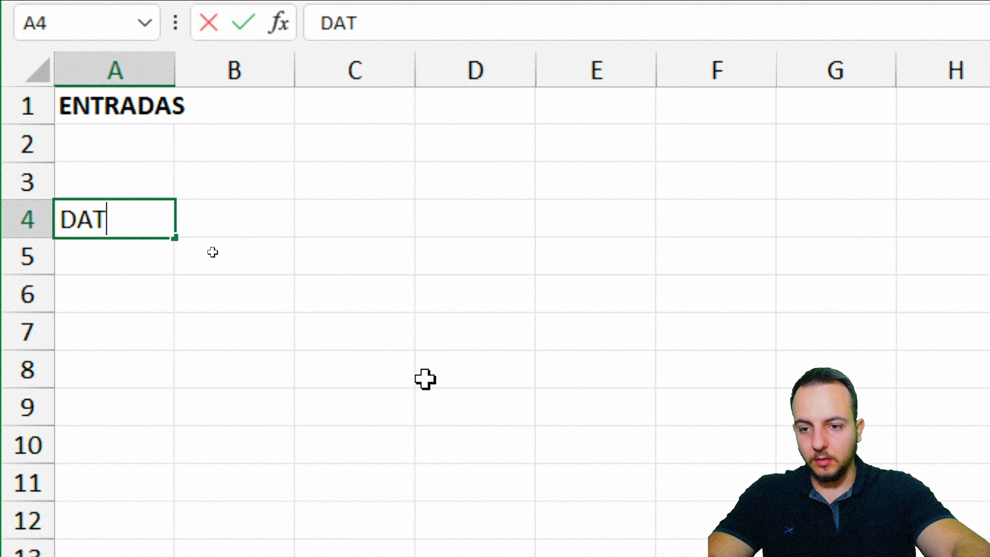
key(Tab)
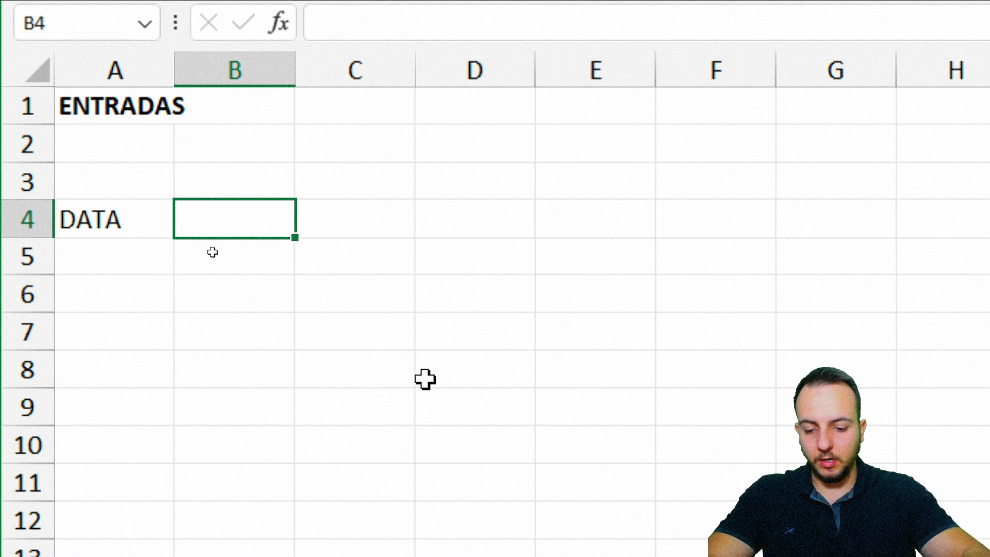
text(ENTRADA)
key(Tab)
text(O)
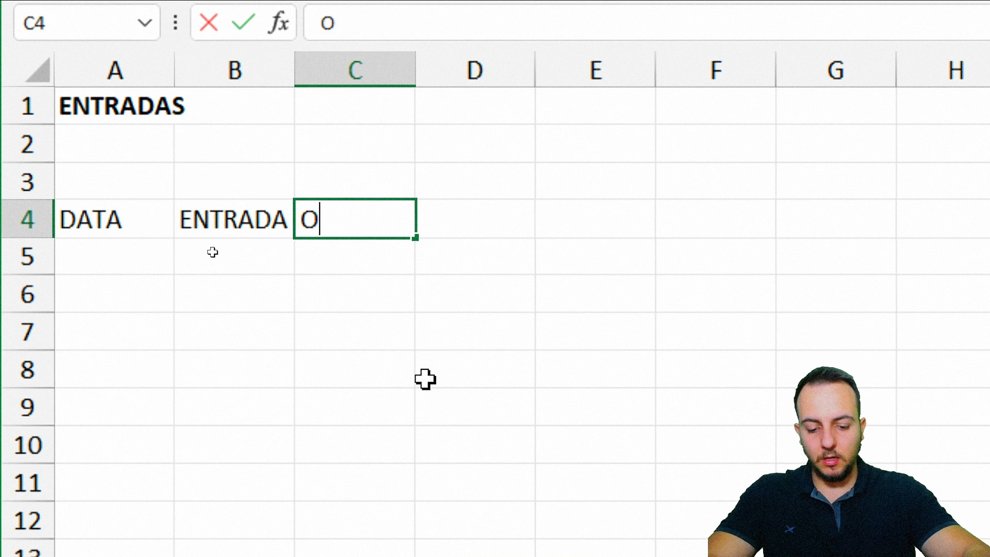
text(DD)
key(Tab)
Continue the header row with R$ INVESTIDO in D4, RESULTADO in E4 and RETORNO BRUTO in F4
text(R$ INVE)
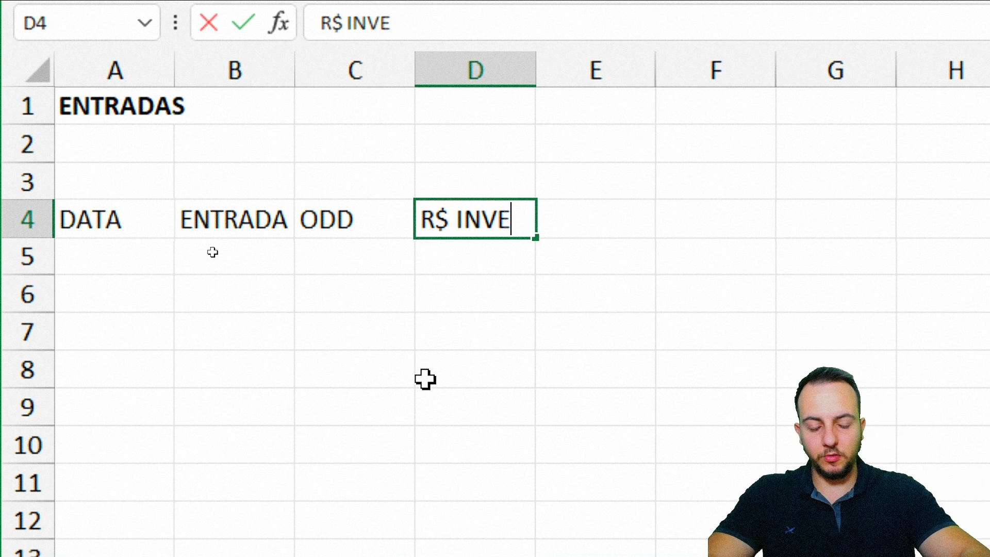
text(STIDO)
key(Tab)
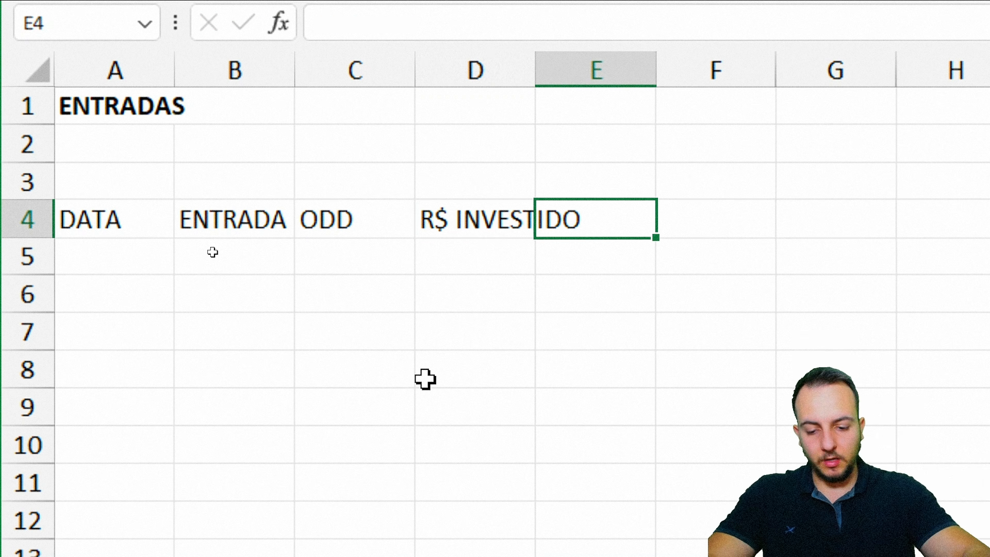
text(RESULTADO)
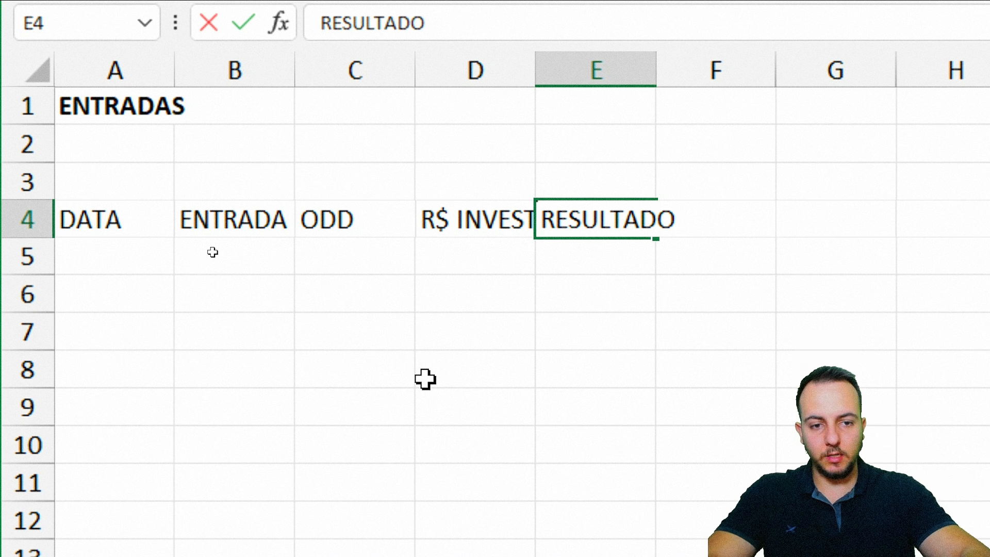
key(Tab)
text(RE)
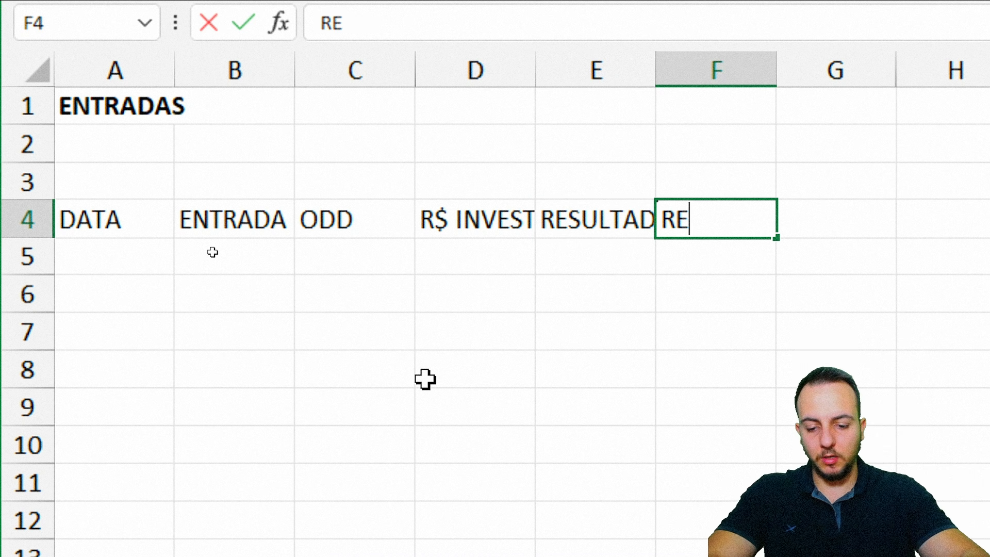
text(TORNO BRUTO)
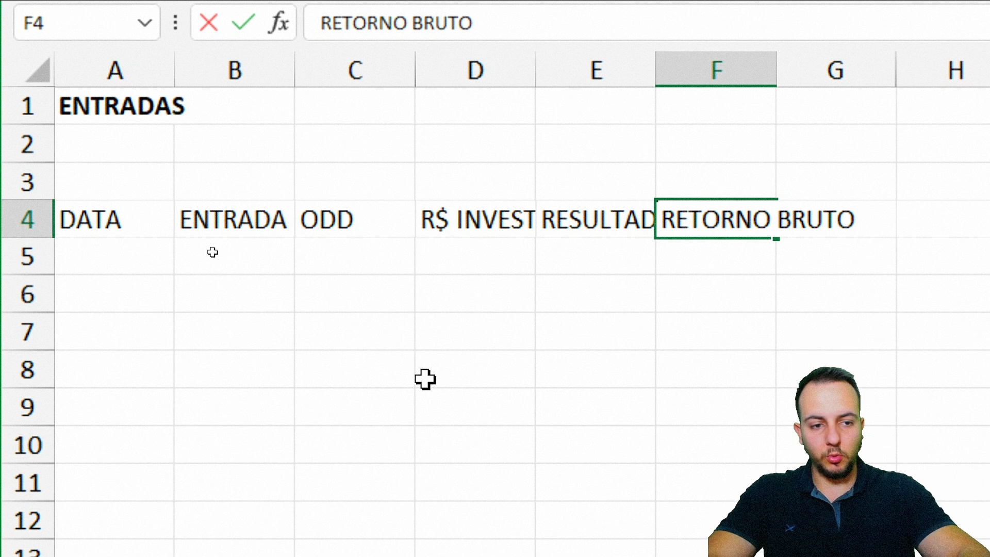
key(Tab)
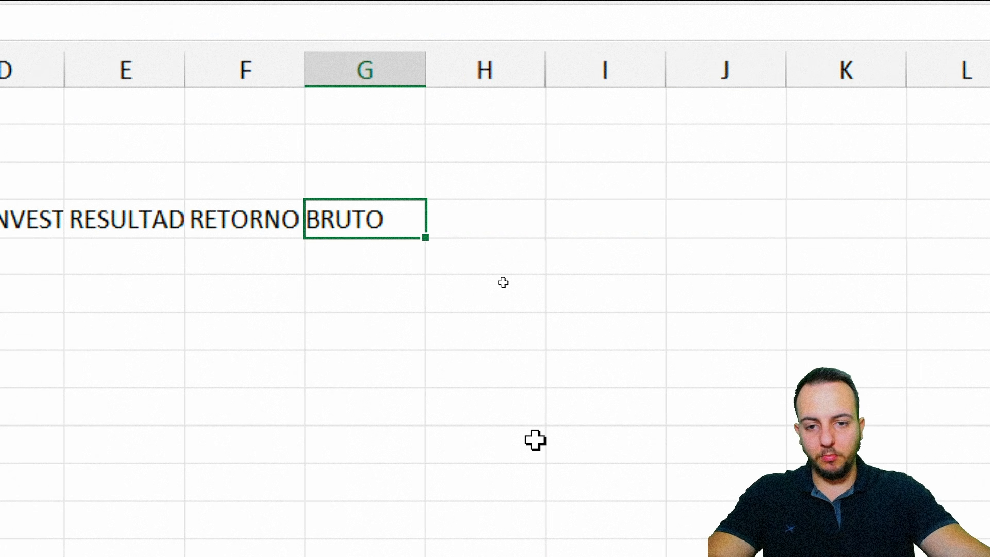
Complete the header row with RETORNO LÍQUIDO in G4 and BANCA ATUAL in H4
text(RETORNO )
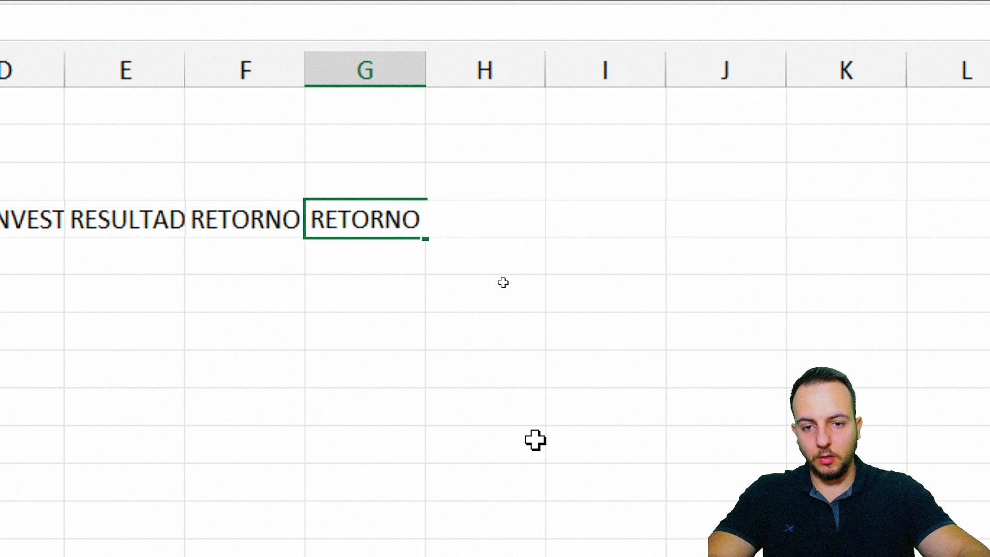
text(LÍQUID)
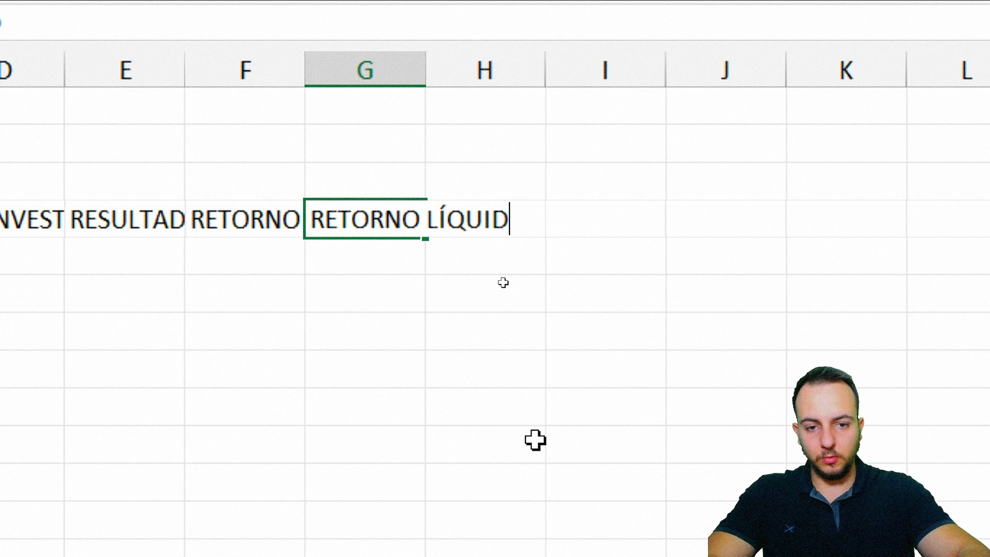
text(O)
key(Tab)
text(BANCA ATU)
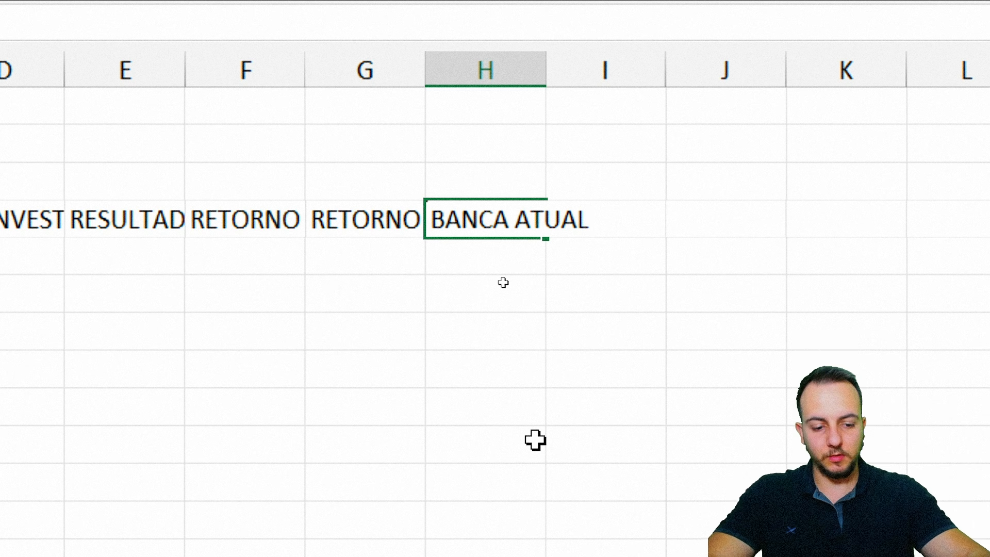
text(AL)
key(Return)
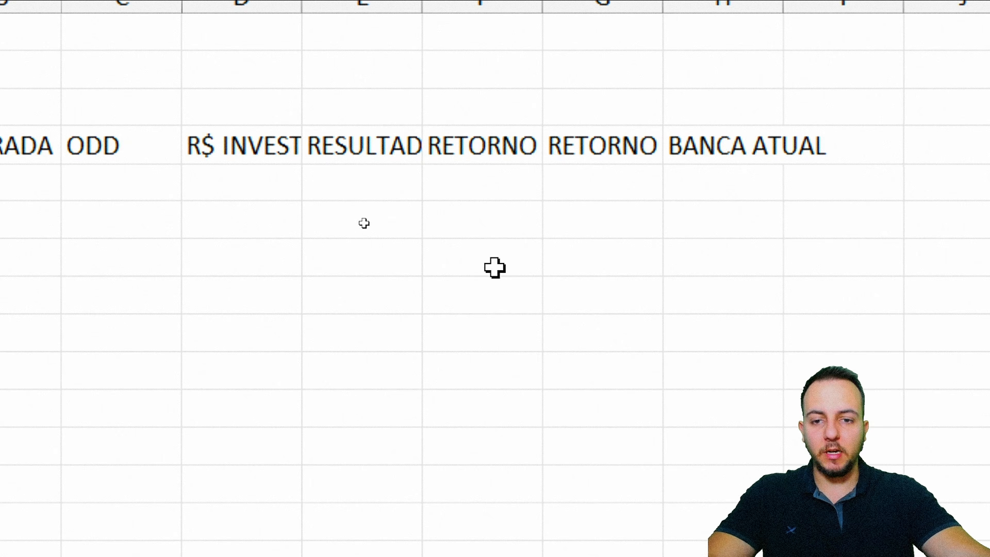
Widen columns D, E and F so the R$ INVESTIDO, RESULTADO and RETORNO BRUTO headers fit
mouse_move(303, 71)
mouse_down()
mouse_move(372, 71)
mouse_move(356, 72)
mouse_up()
drag(477, 80, 521, 82)
drag(643, 81, 751, 80)
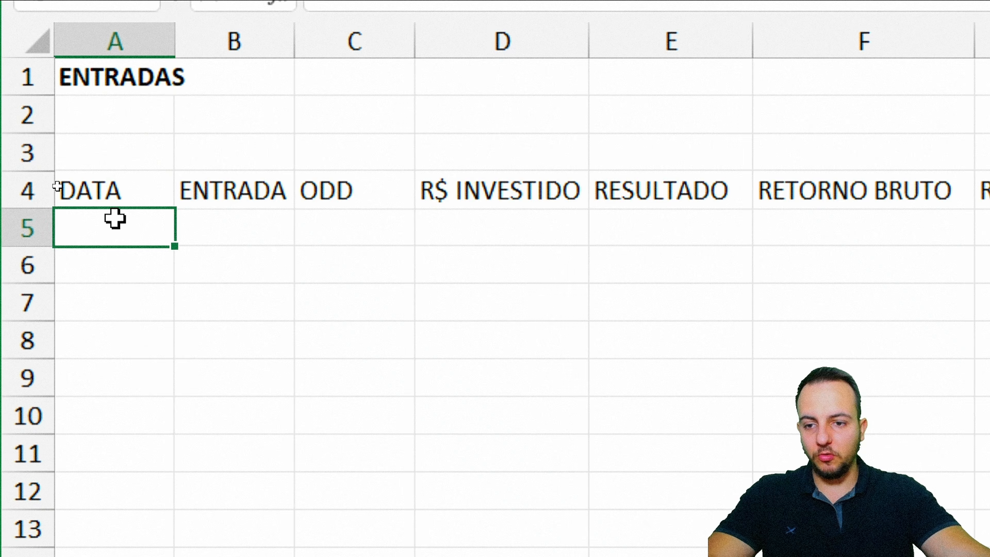
Enter 01/01/2024 in A5 as the first date under DATA
drag(114, 217, 111, 416)
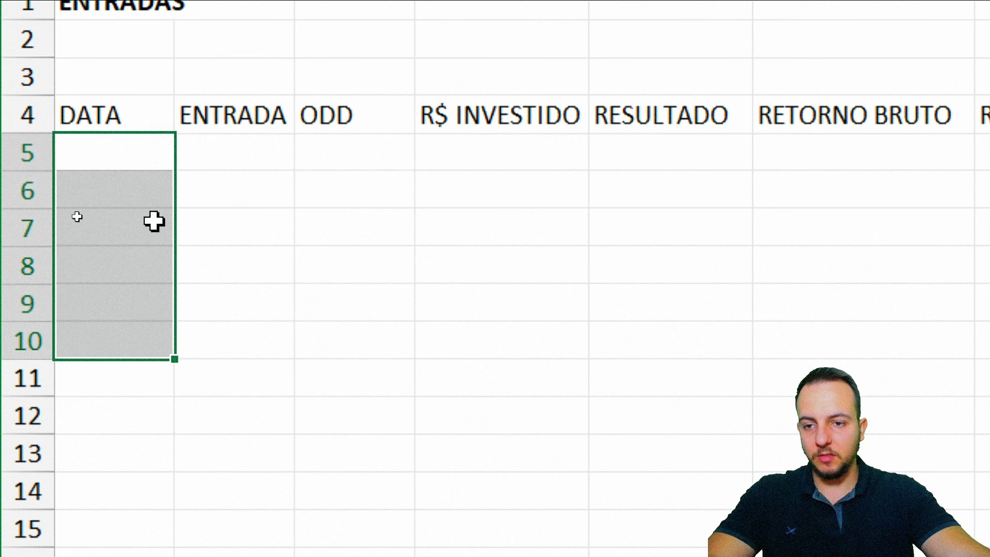
click(142, 149)
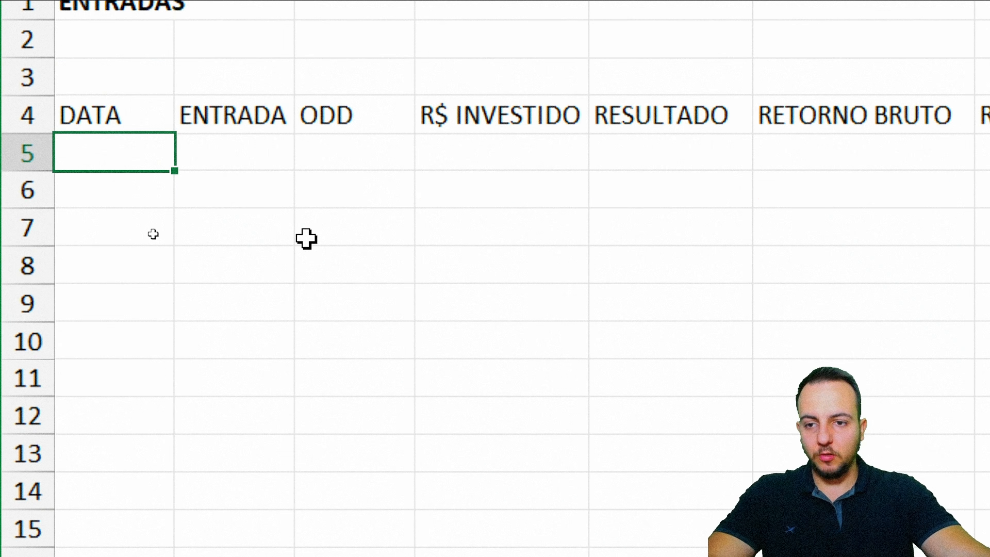
text(0)
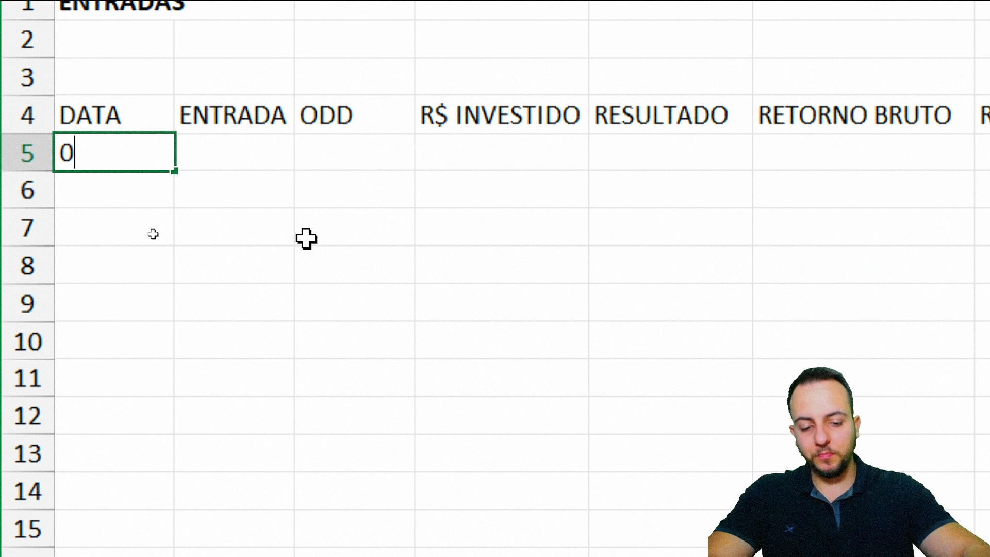
text(1/01/2024)
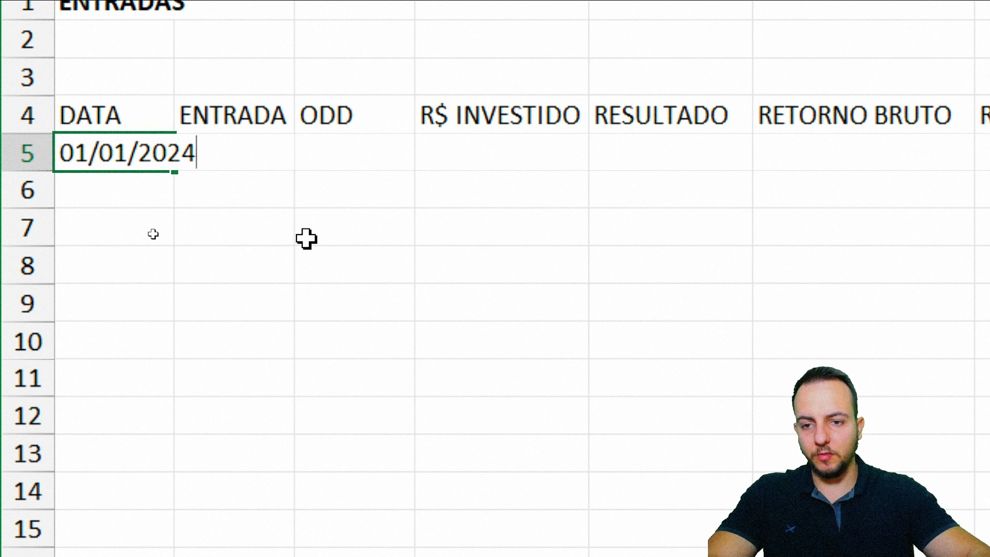
key(Return)
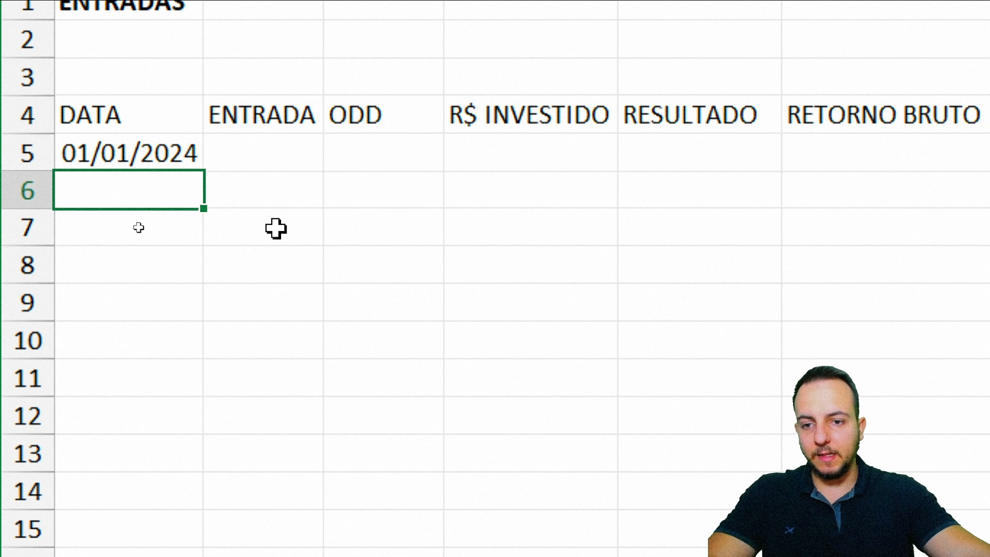
Fill the date series from A5 down to A15, one day per row through 11/01/2024
click(188, 150)
drag(180, 378, 179, 367)
drag(203, 291, 188, 480)
click(146, 468)
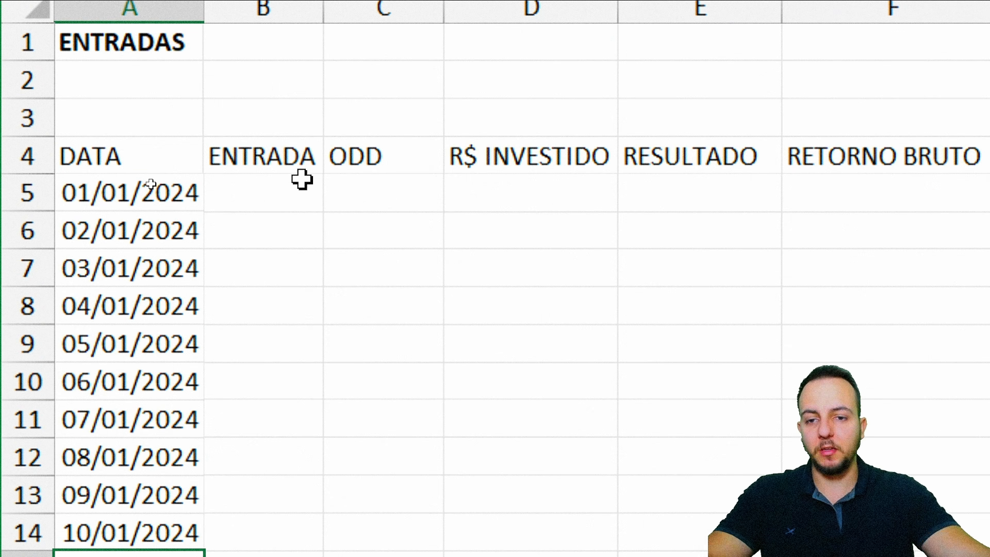
click(140, 8)
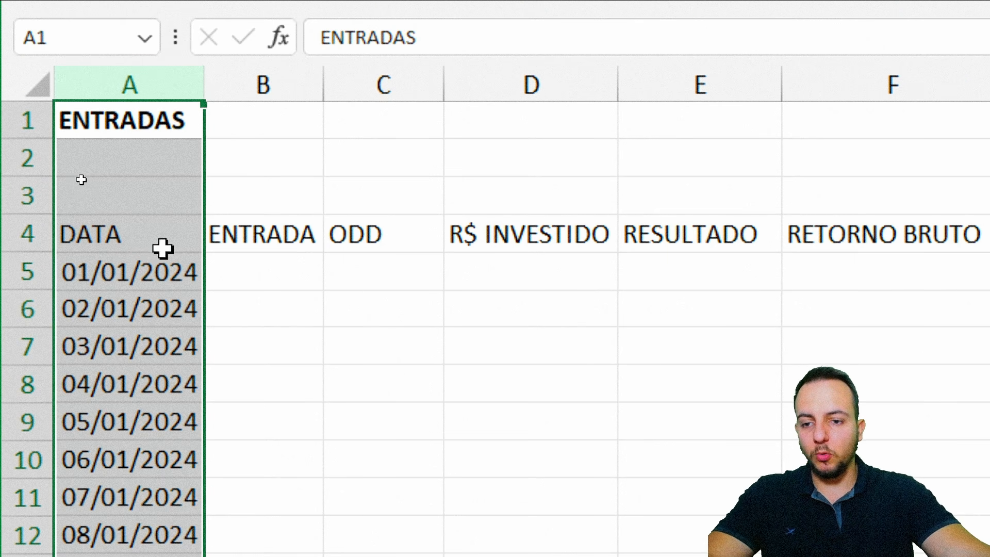
Enter FUTEBOL in B5 under ENTRADA and copy it down through B15
click(265, 271)
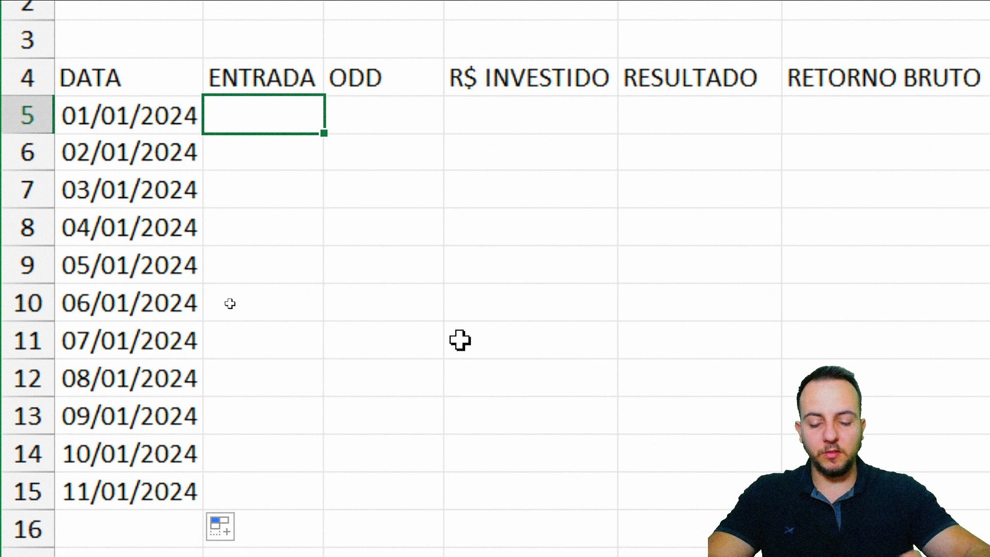
text(FUTEBOL)
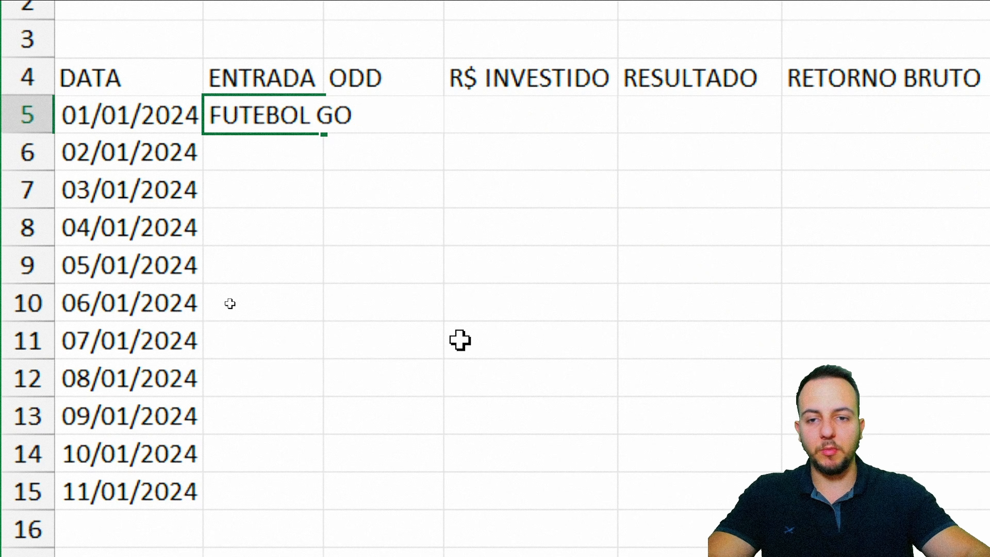
key(Return)
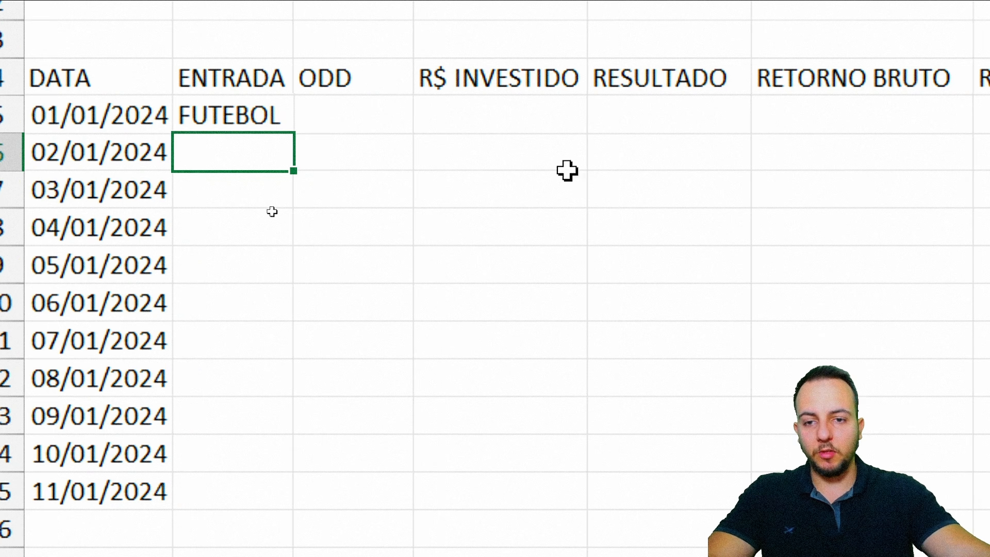
click(298, 117)
drag(297, 134, 268, 513)
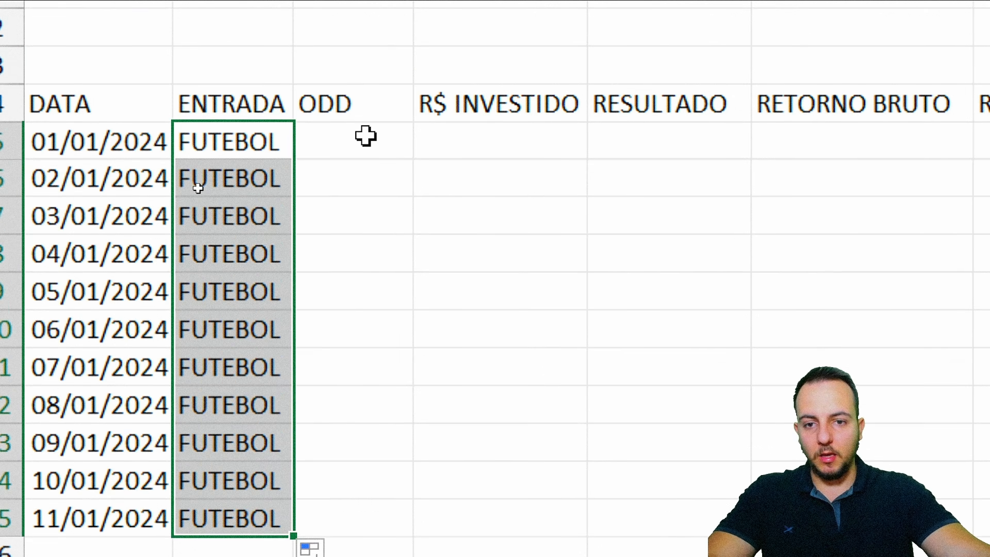
Enter an odd of 2 in C5 and copy it down through C15
click(365, 135)
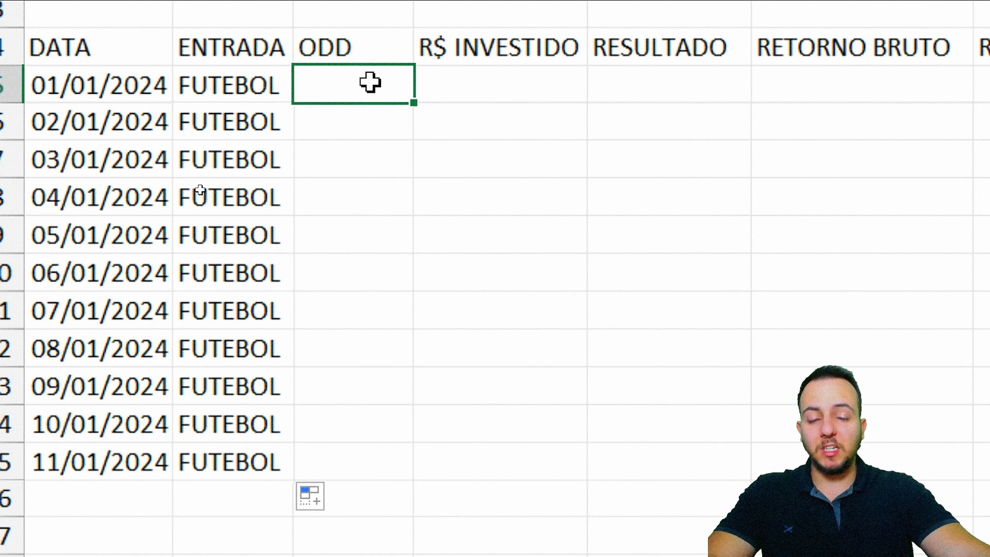
mouse_move(369, 82)
mouse_down()
mouse_move(382, 221)
mouse_move(380, 95)
mouse_up()
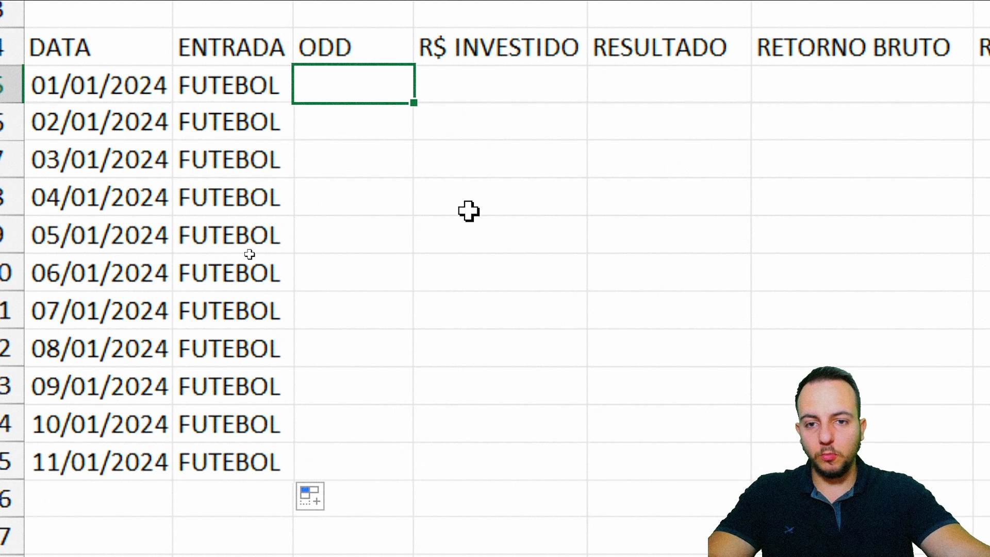
text(2)
key(Return)
click(380, 73)
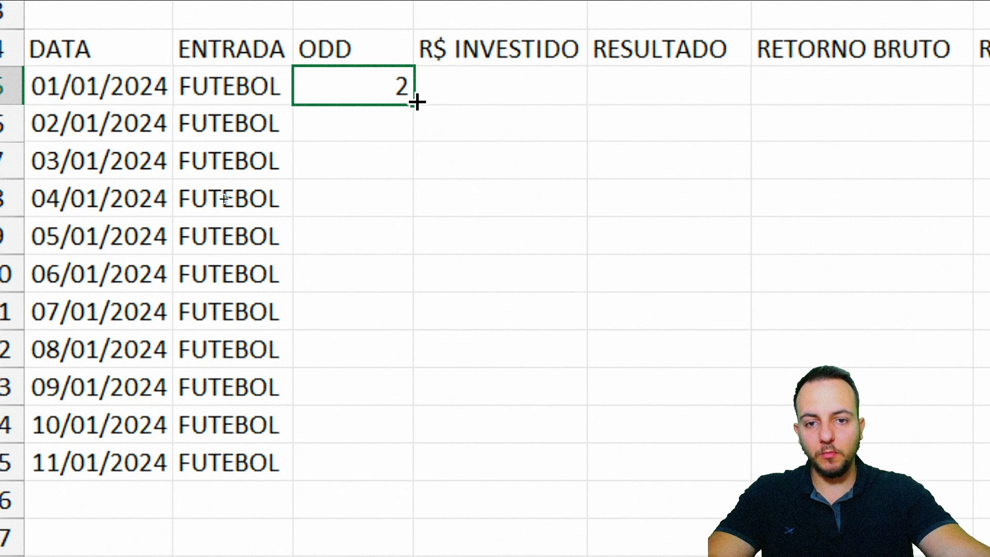
drag(414, 101, 371, 480)
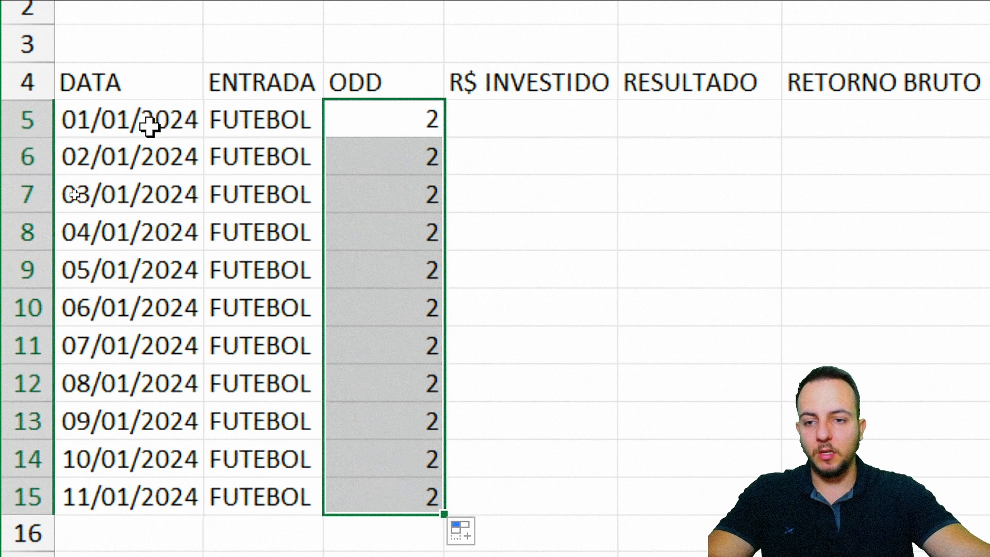
Clear the sample entries in A5:C15, and undo the deletion
drag(12, 127, 253, 475)
drag(384, 475, 384, 488)
key(Delete)
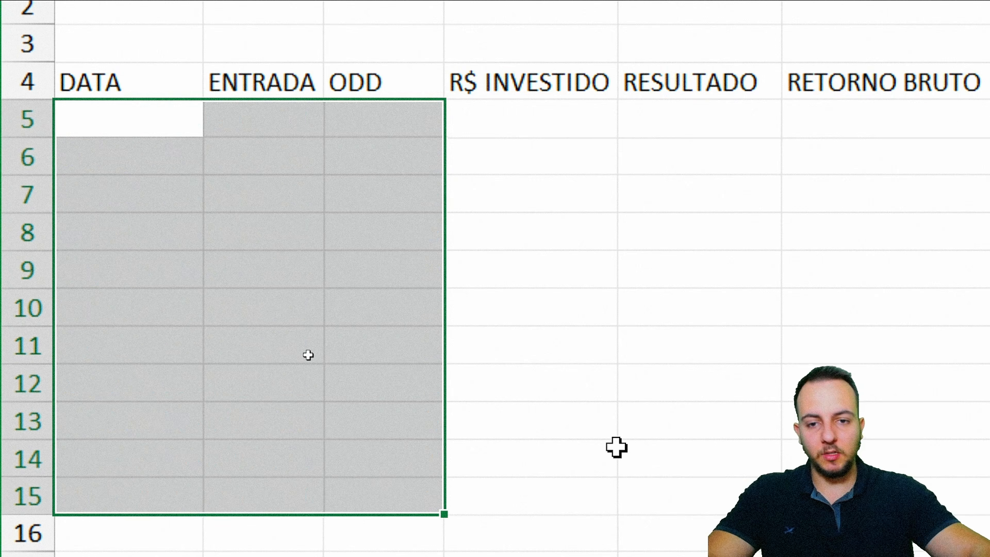
key(ctrl+z)
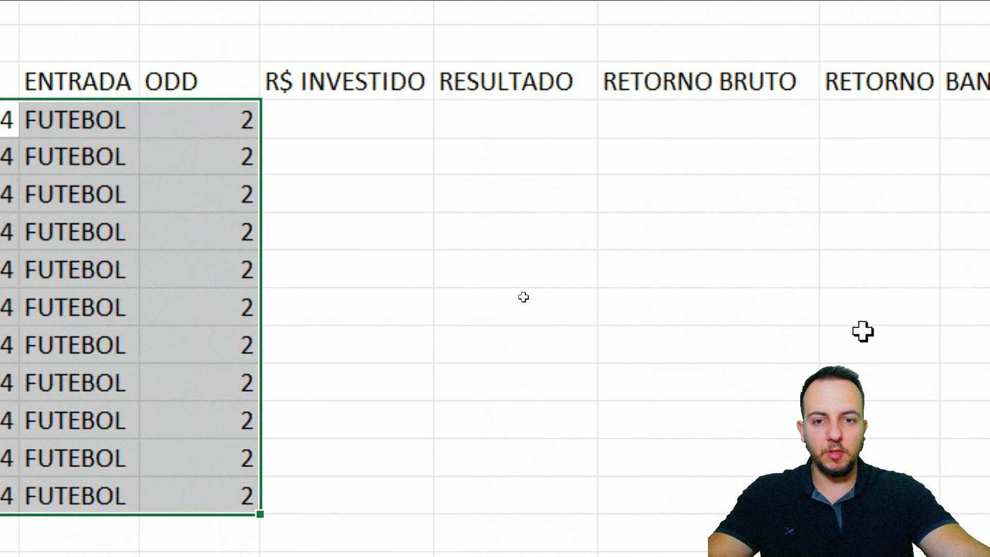
Enter 100 in D5 under R$ INVESTIDO and copy it down through D15
click(412, 136)
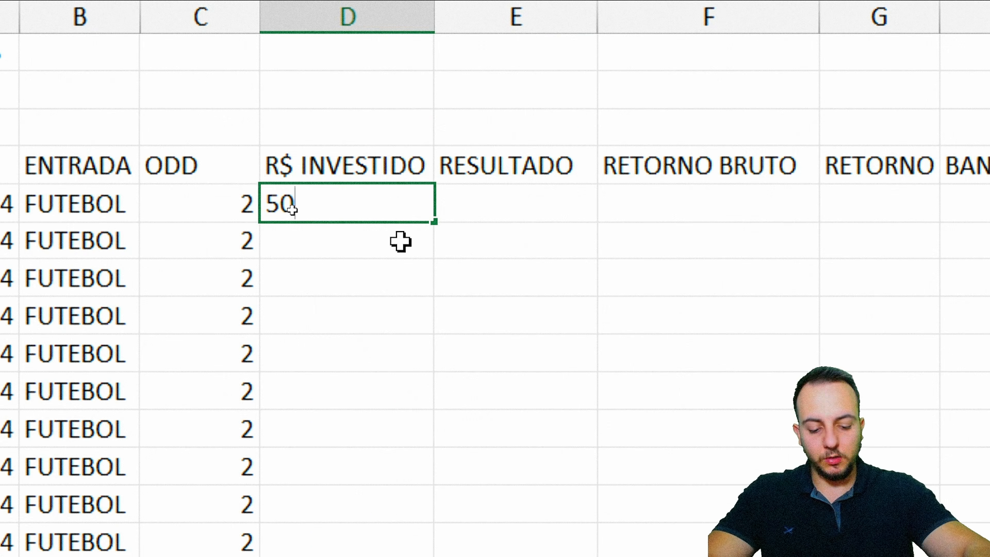
key(Return)
click(343, 205)
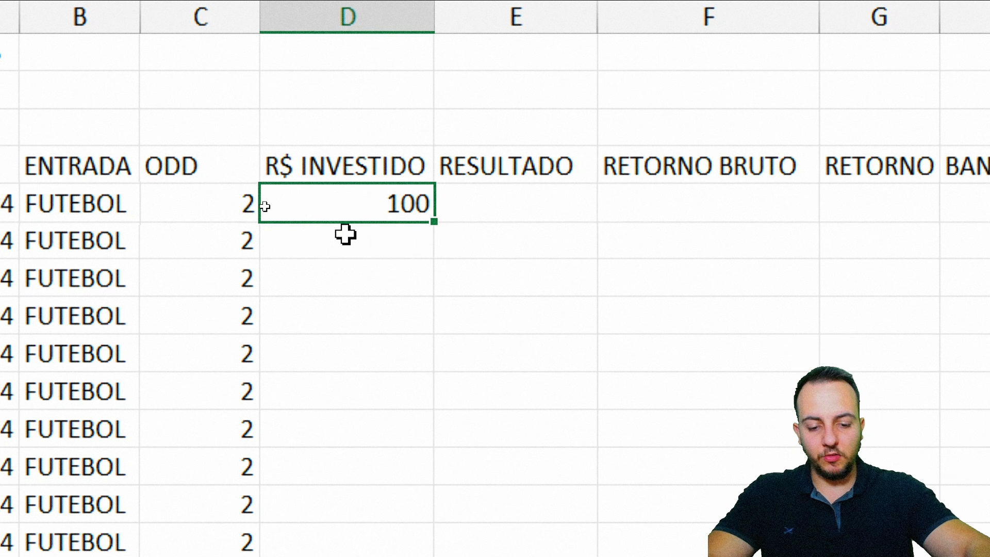
key(Return)
click(343, 199)
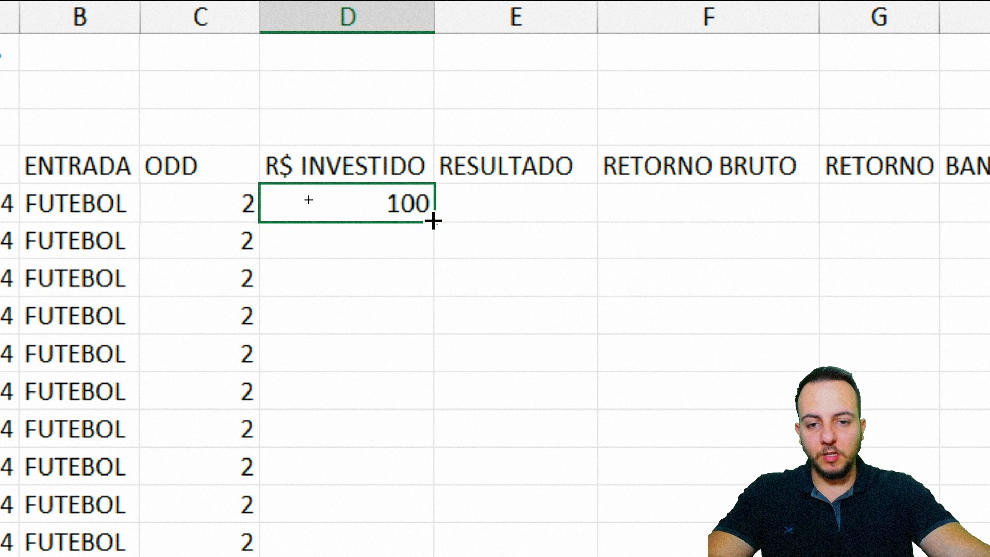
drag(433, 221, 431, 556)
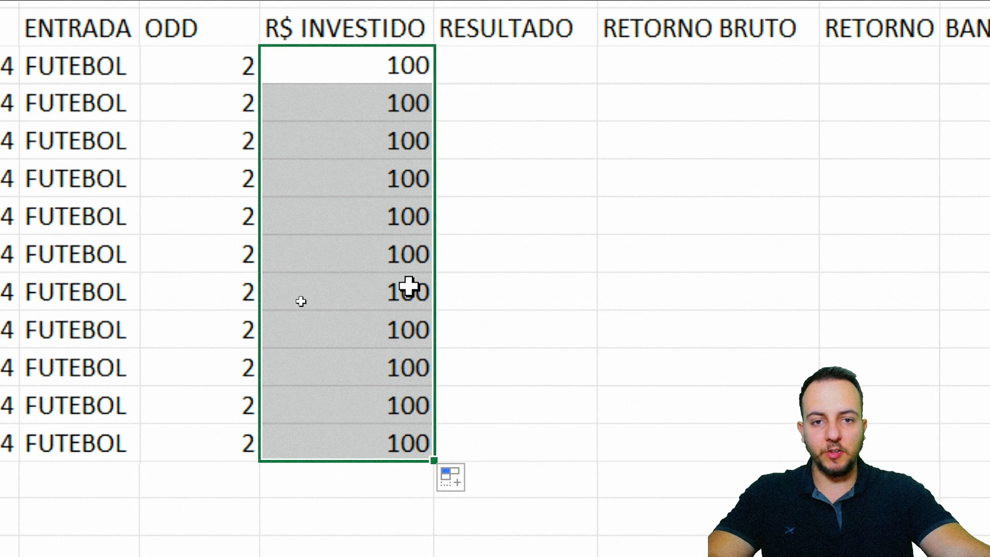
Enter the three possible results under RESULTADO: GREEN in E5, RED in E6 and EMPATE in E7
click(534, 73)
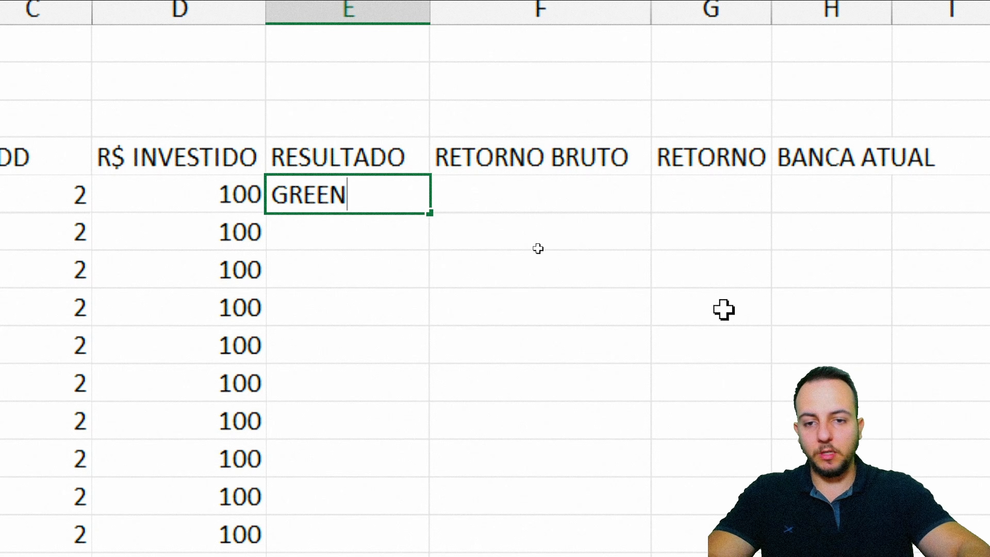
key(Return)
text(RED)
key(Return)
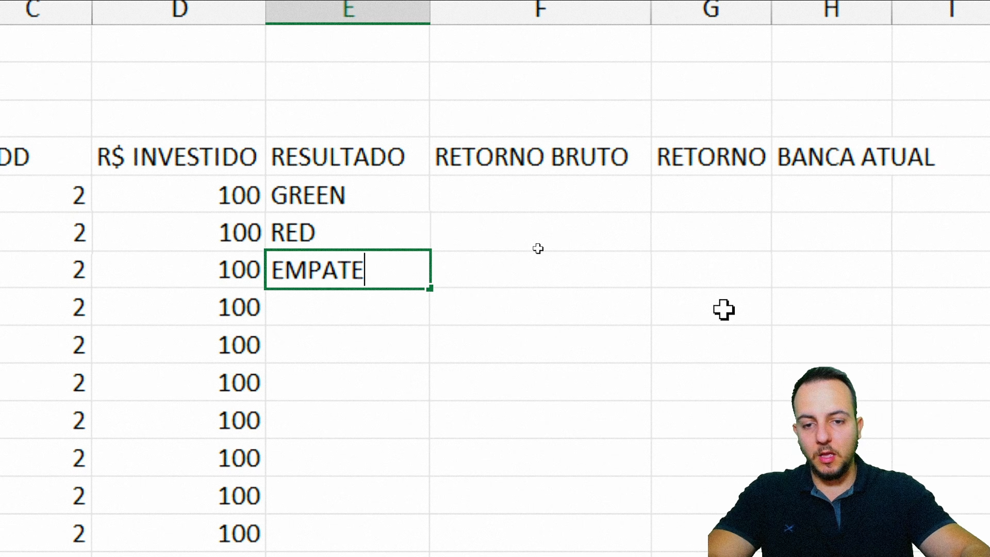
key(Return)
key(Up)
key(Up)
key(Up)
key(shift+Down)
key(shift+Down)
key(shift+Down)
key(Down)
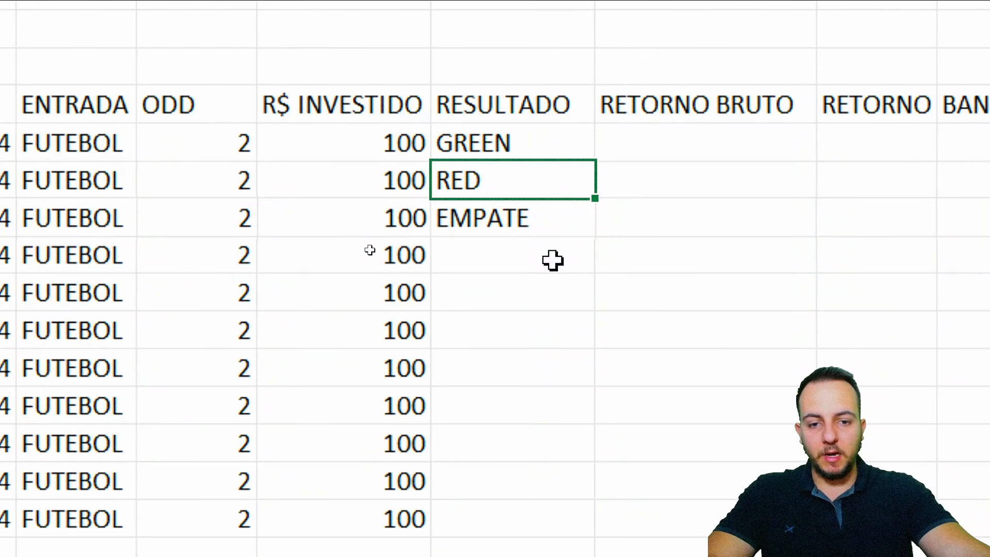
key(Down)
key(Down)
key(Down)
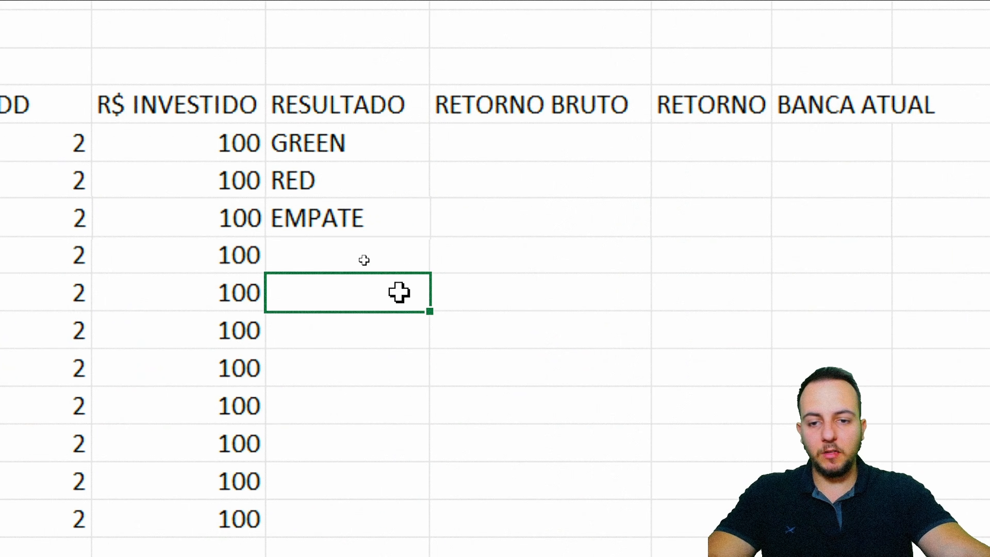
drag(359, 144, 370, 504)
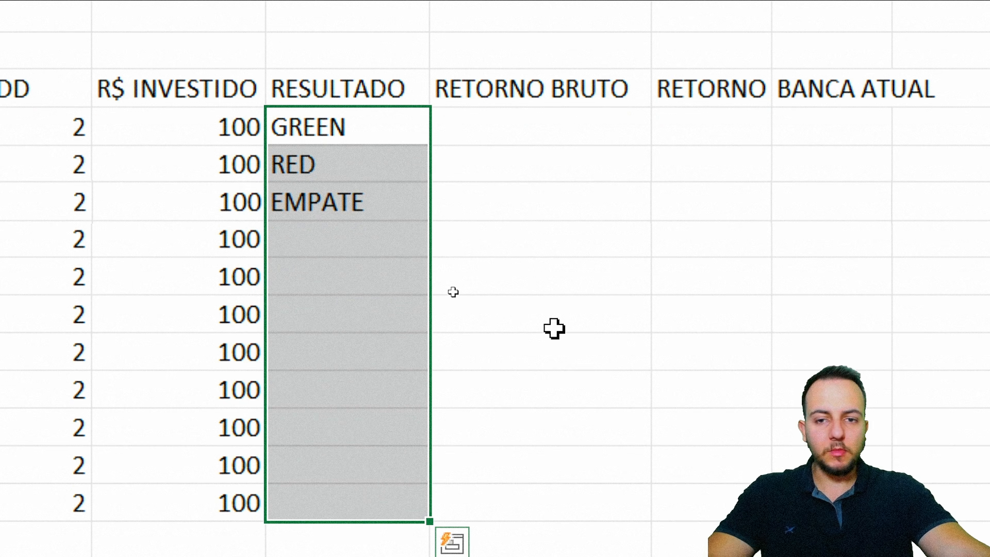
click(388, 59)
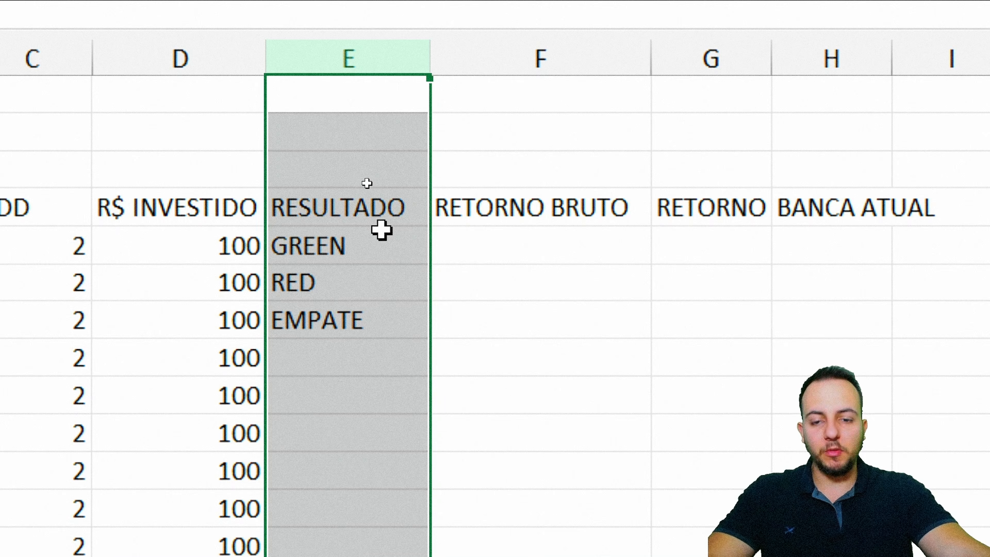
click(384, 245)
click(381, 281)
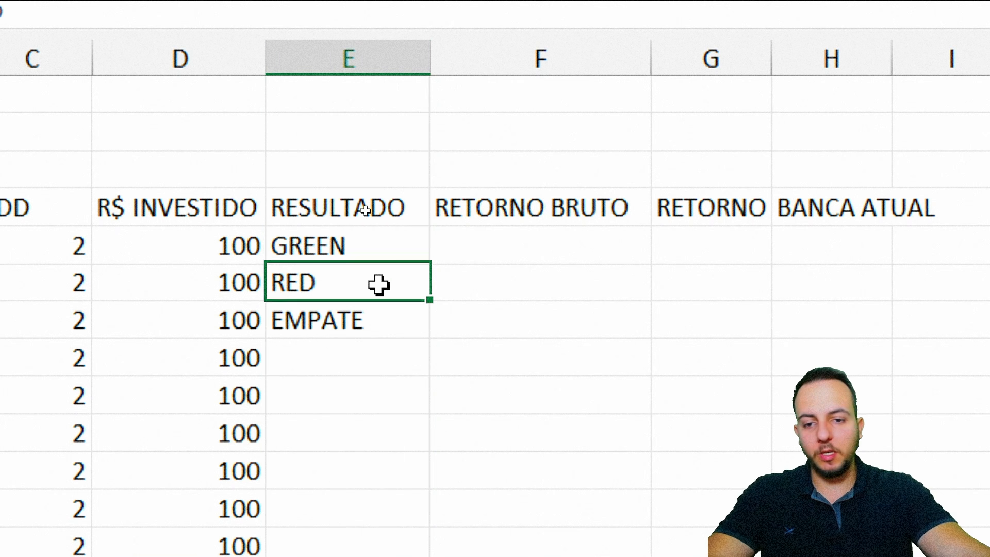
click(384, 319)
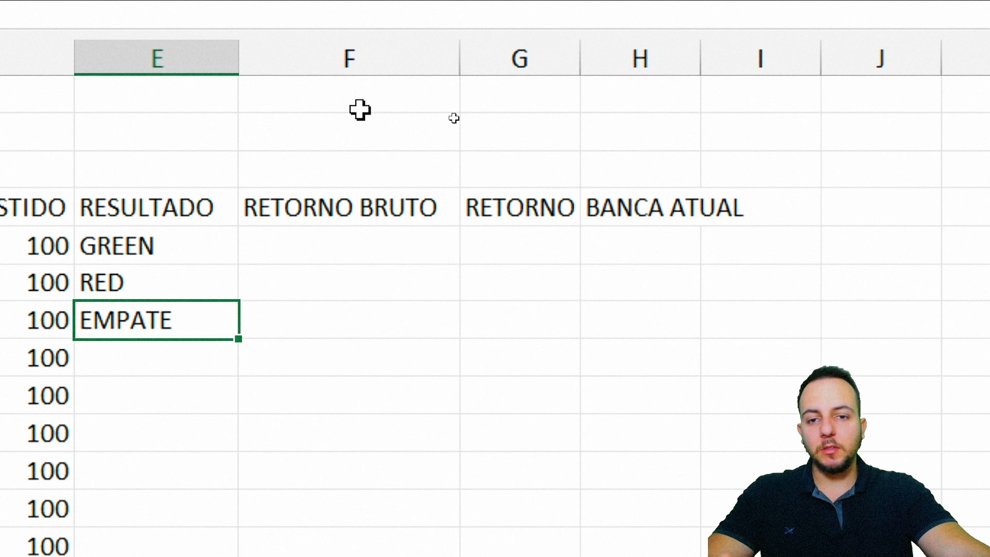
click(377, 63)
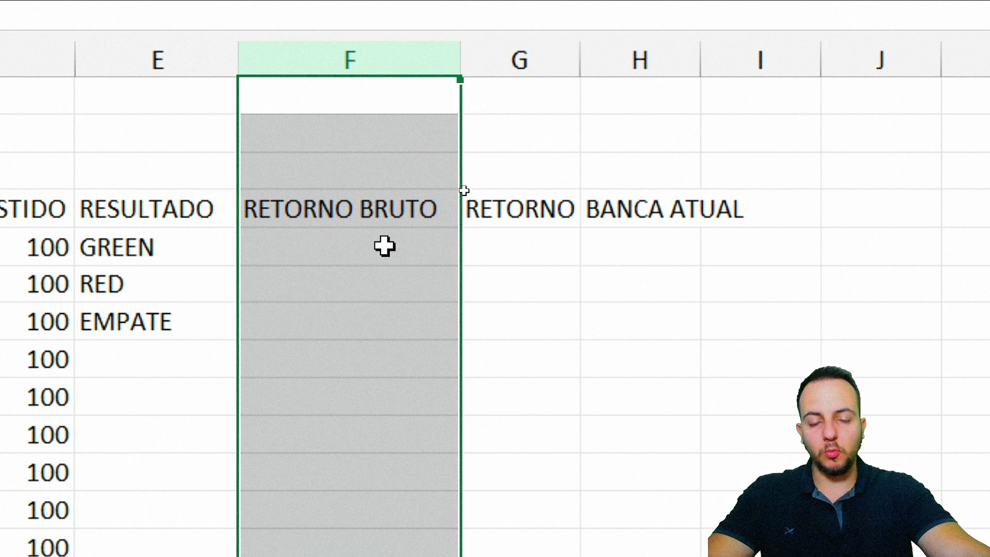
drag(201, 247, 183, 322)
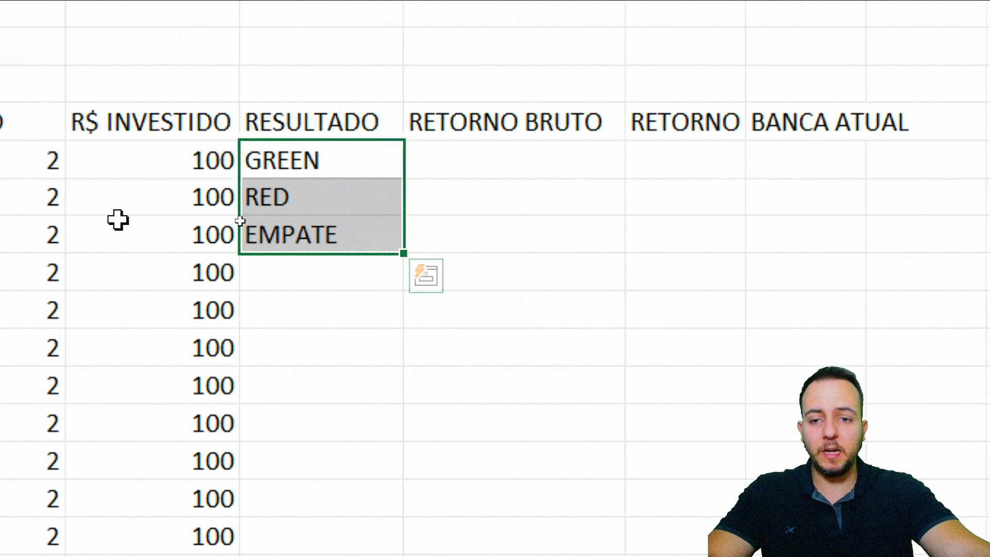
drag(312, 173, 328, 227)
Clear the three manually entered results in E5:E7 under RESULTADO
click(357, 171)
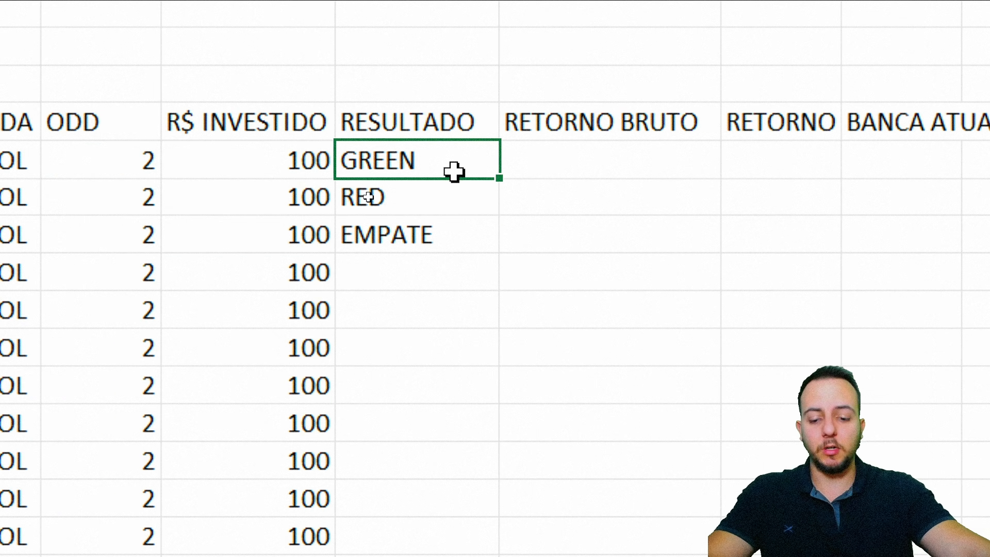
key(shift+Down)
key(shift+Down)
key(Delete)
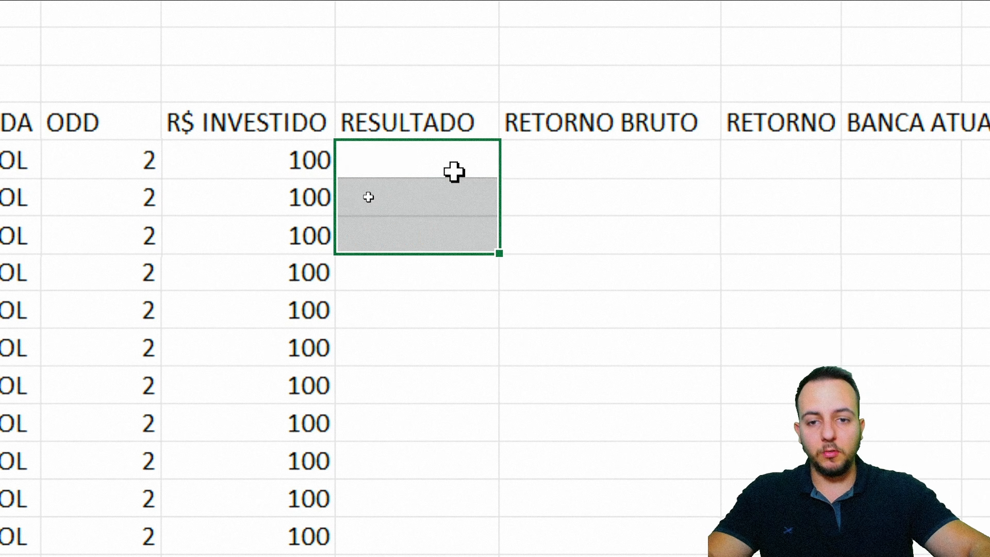
click(453, 172)
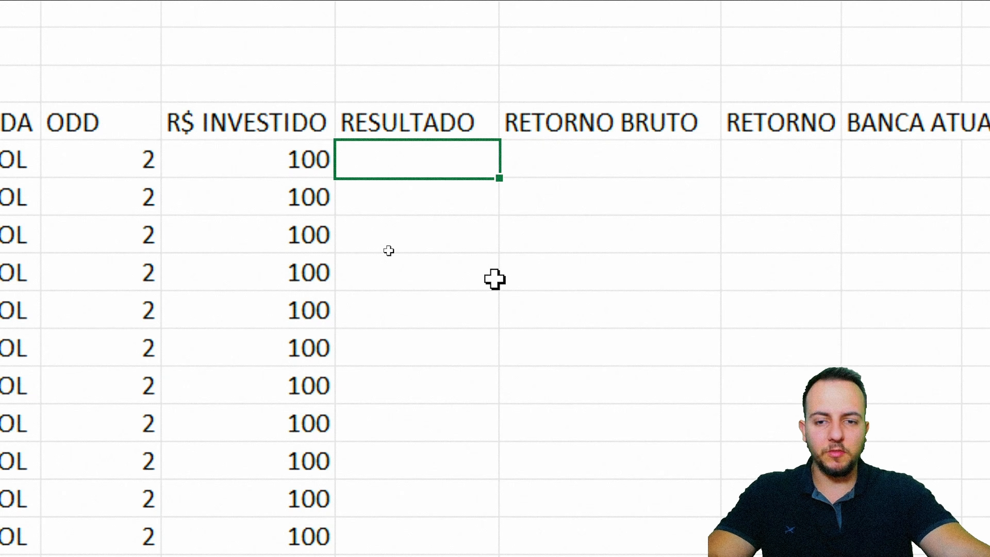
Add list data validation to E5:E15 under RESULTADO with the source GREEN;RED;EMPATE
drag(440, 164, 407, 506)
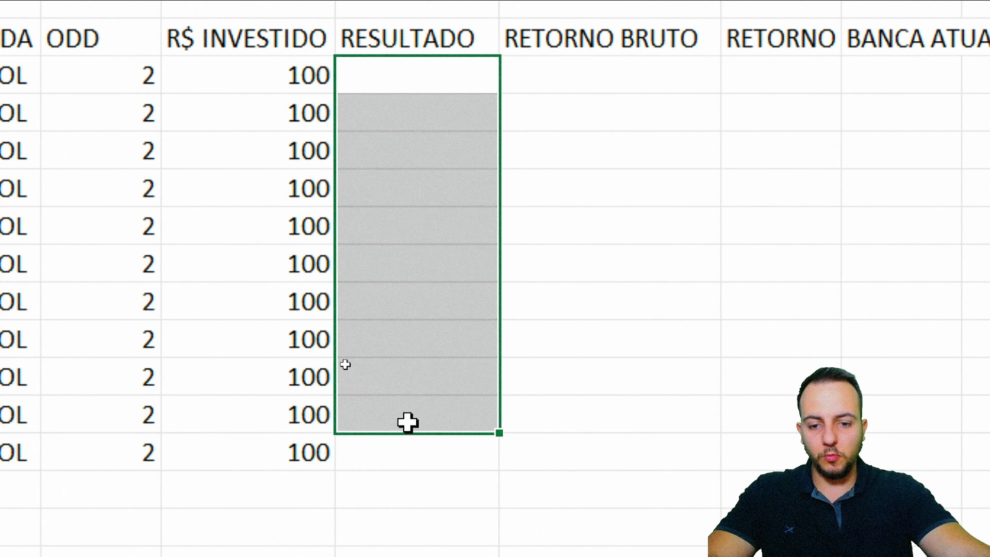
drag(408, 422, 404, 425)
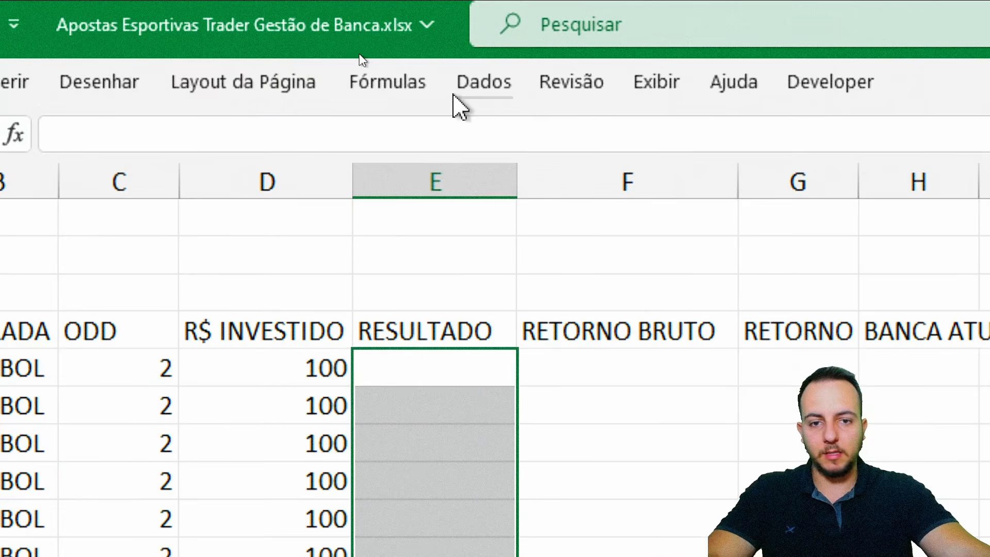
click(470, 100)
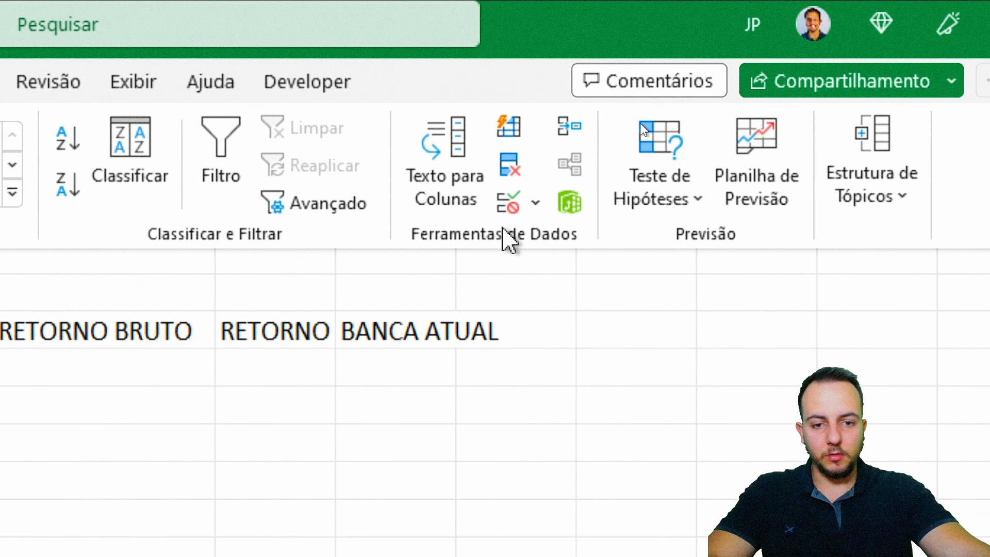
click(531, 205)
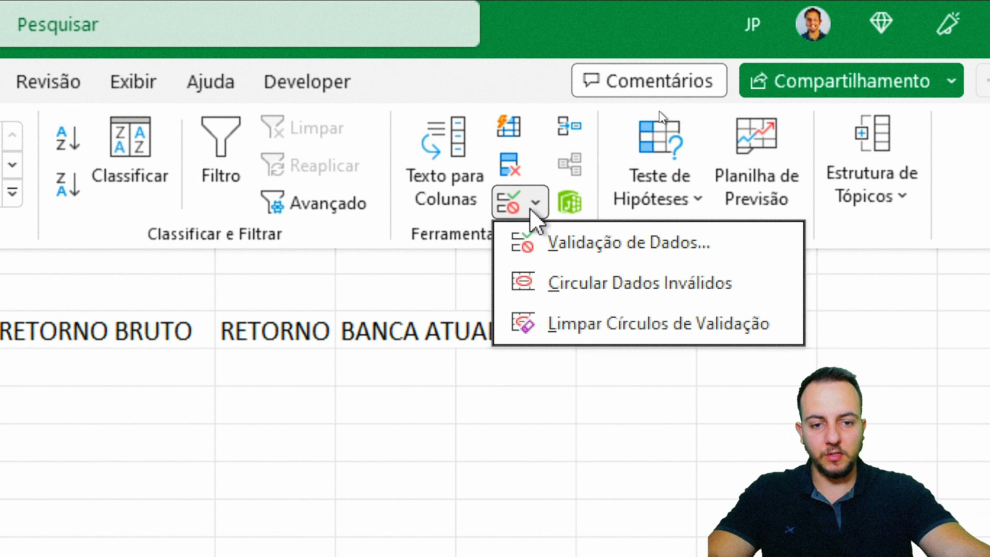
click(538, 241)
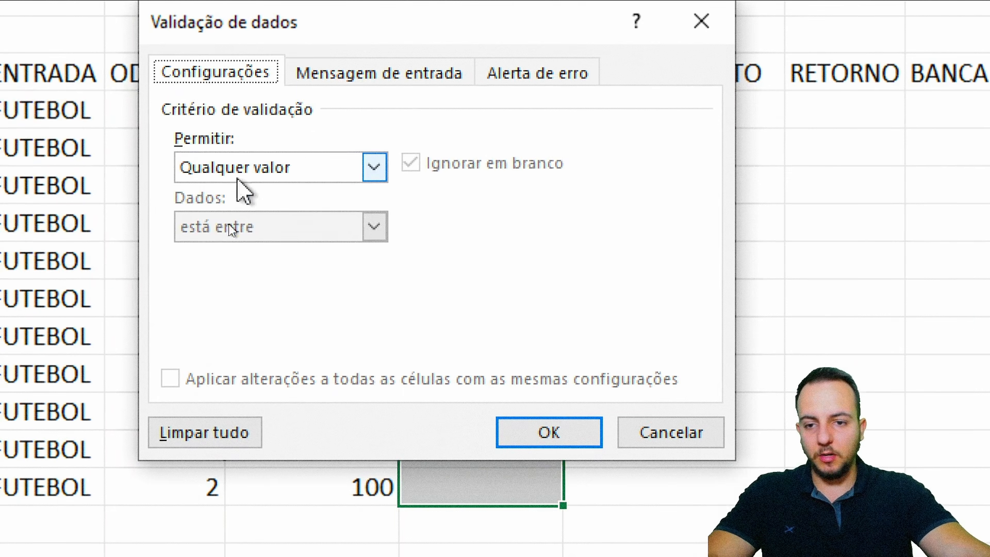
click(241, 176)
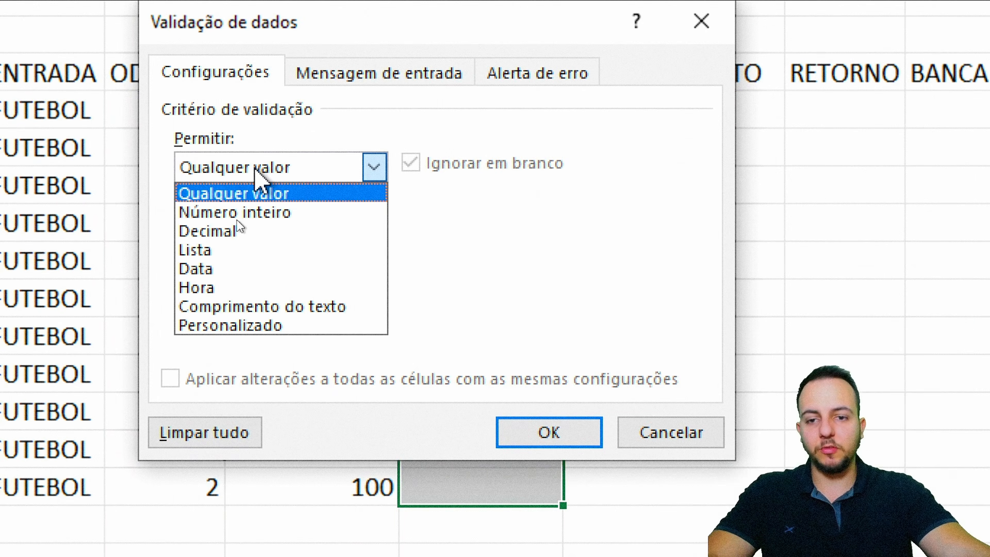
click(229, 251)
click(242, 286)
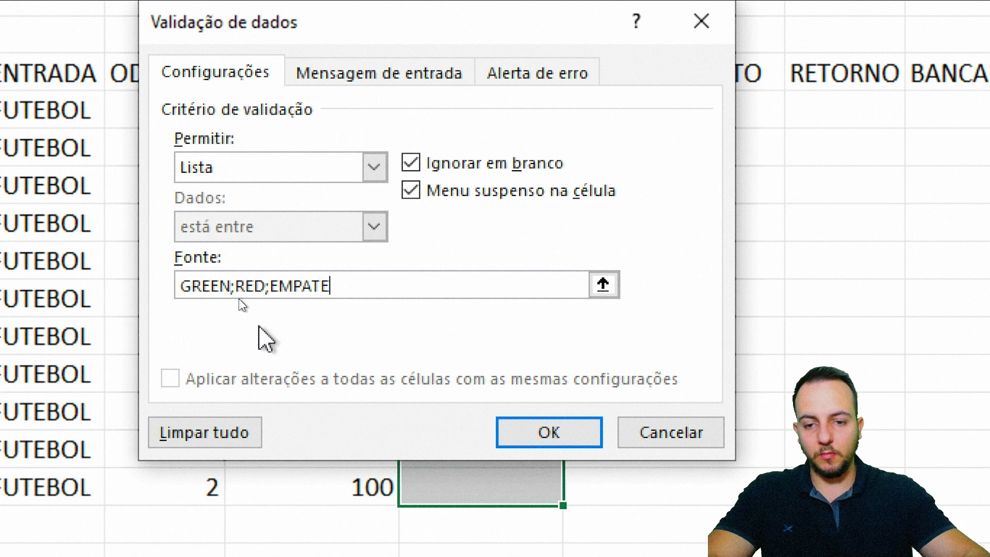
key(Return)
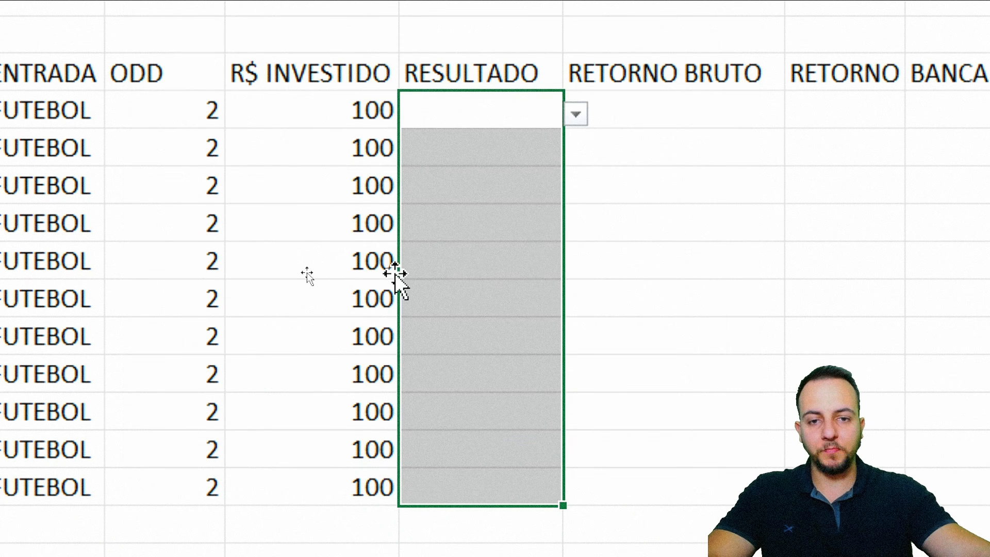
Choose GREEN in E5, RED in E6 and EMPATE in E7 from the validation list
click(508, 124)
click(576, 114)
click(503, 145)
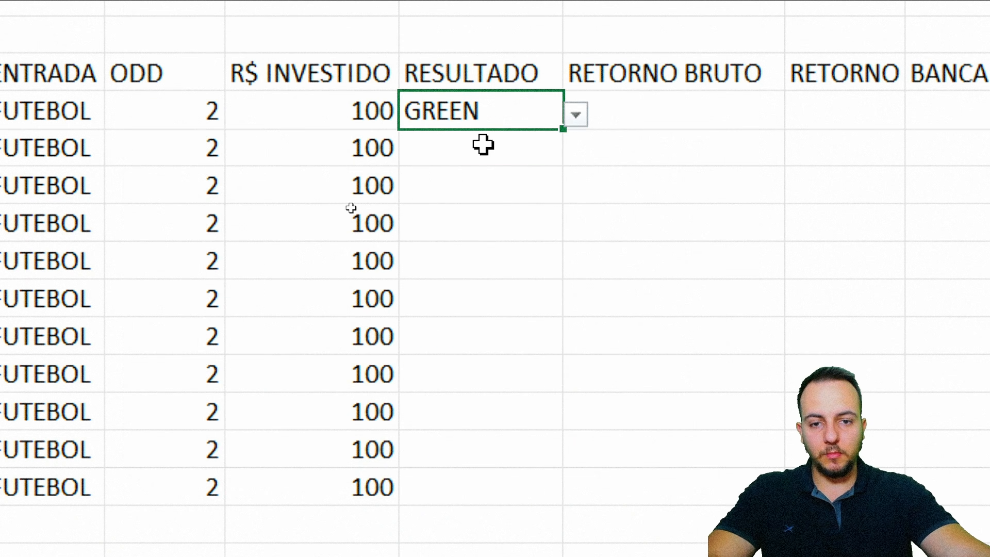
click(482, 146)
click(575, 152)
click(494, 205)
click(503, 191)
click(575, 189)
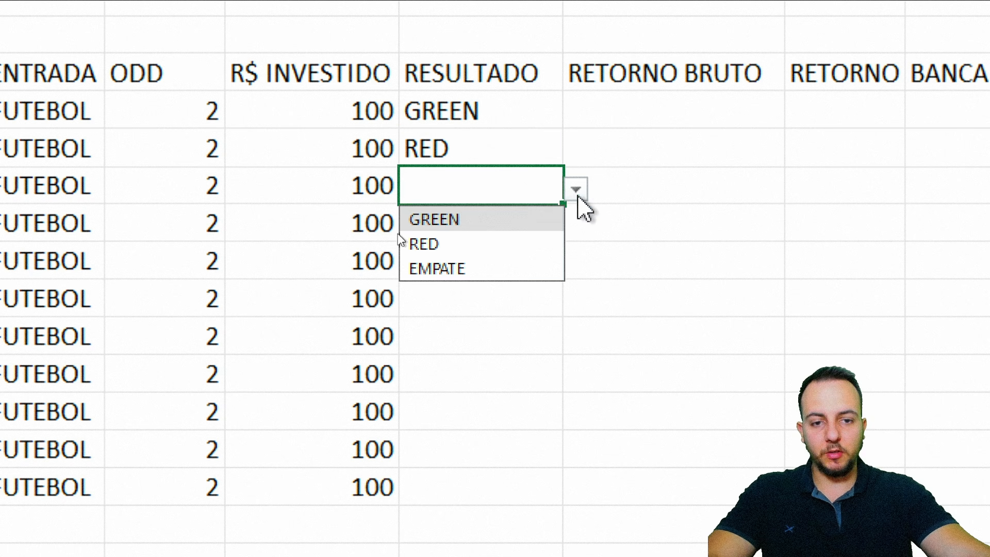
click(477, 269)
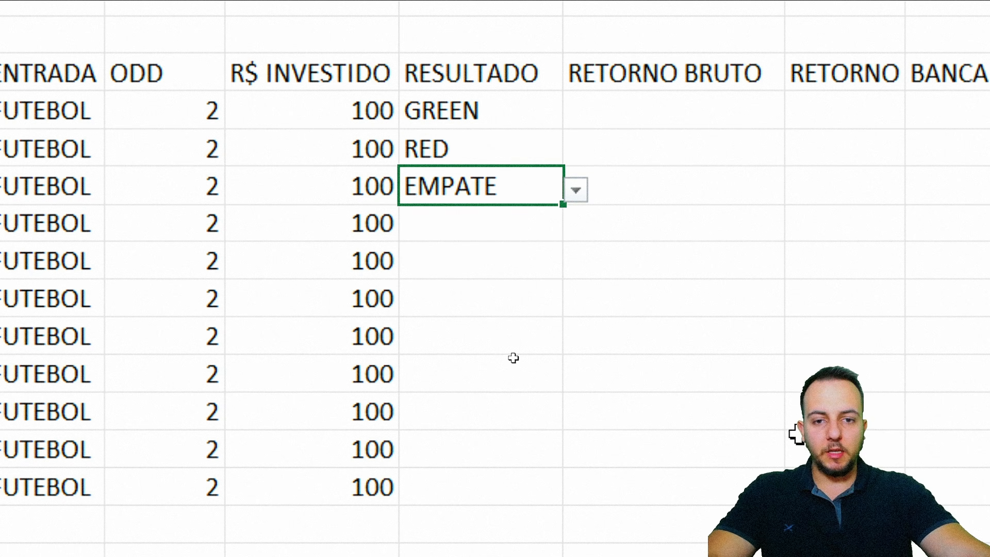
Choose GREEN from the validation list in E8 under RESULTADO
click(423, 95)
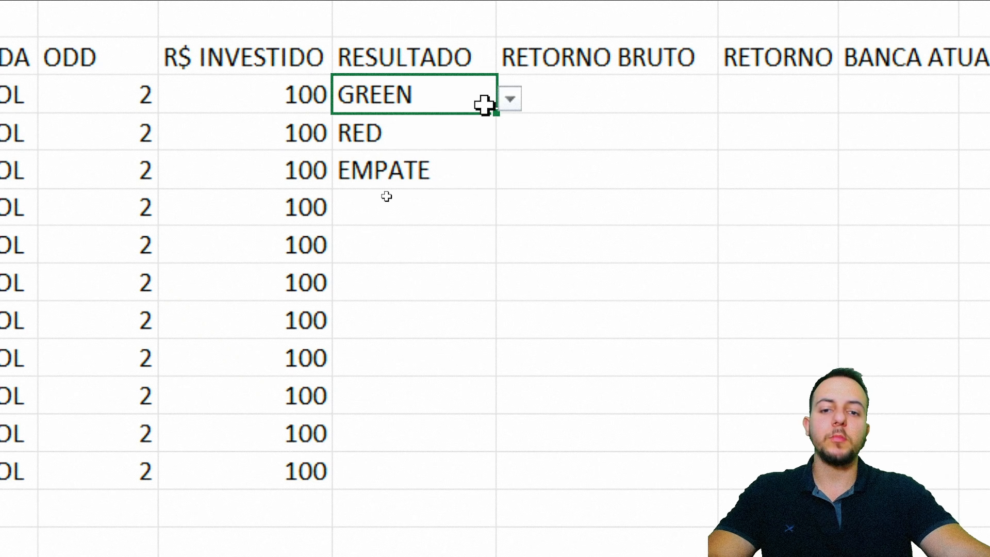
click(466, 200)
click(509, 211)
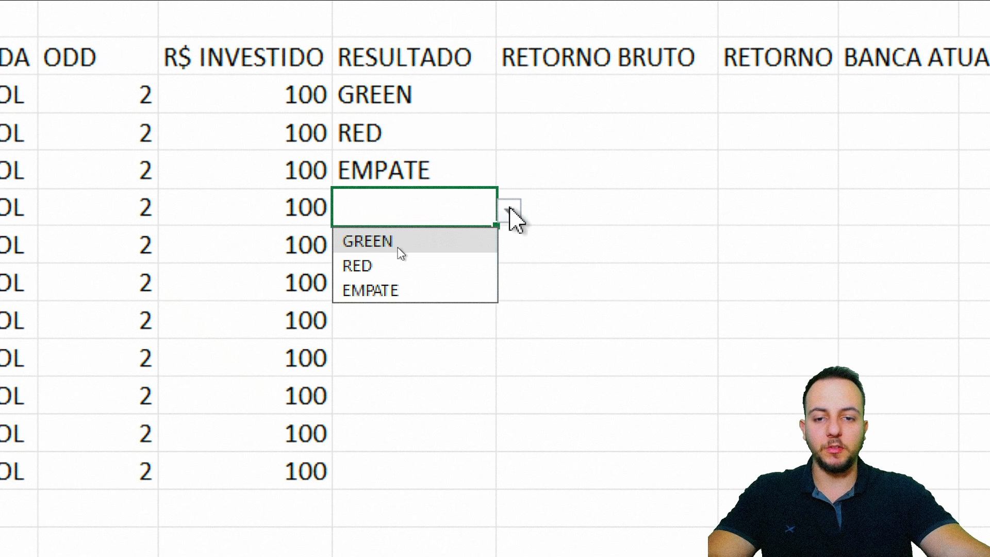
click(435, 247)
Add an equal-to conditional formatting rule to E5:E15 giving cells with GREEN a green fill and dark green text
drag(436, 103, 420, 453)
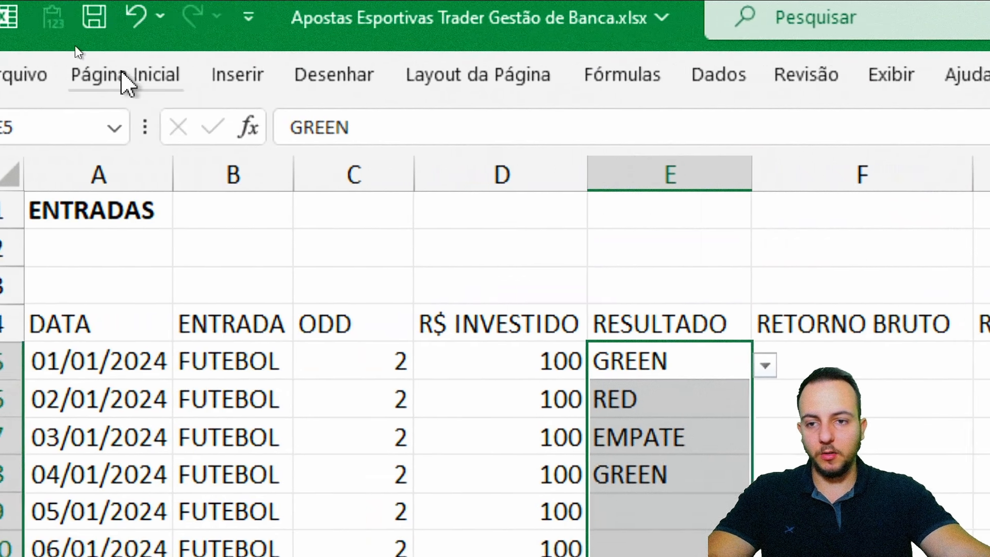
click(137, 78)
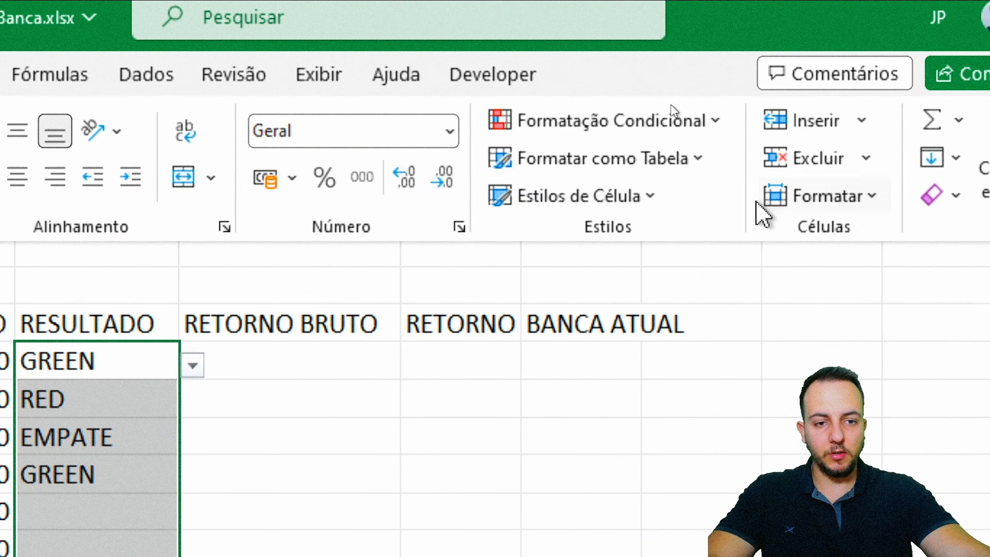
click(758, 121)
mouse_move(666, 191)
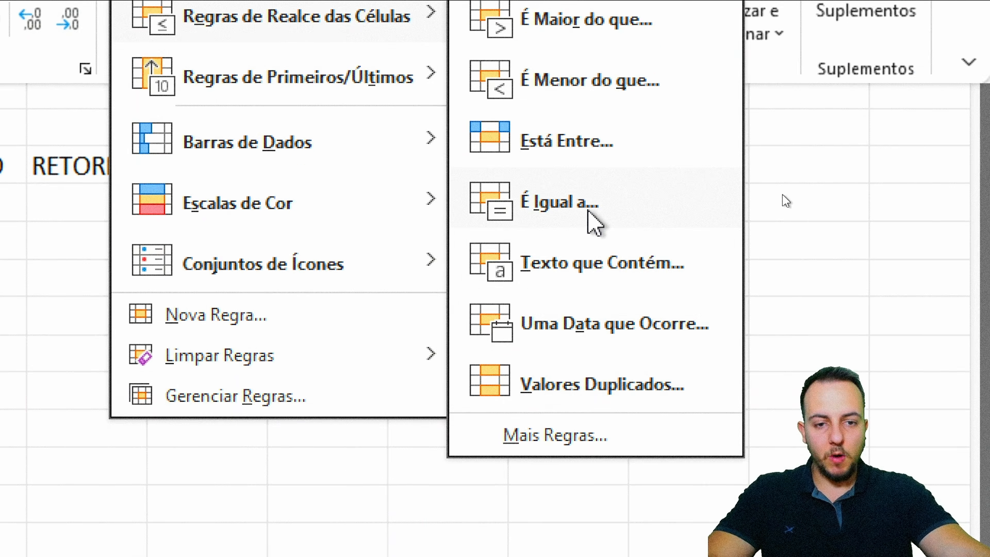
click(593, 214)
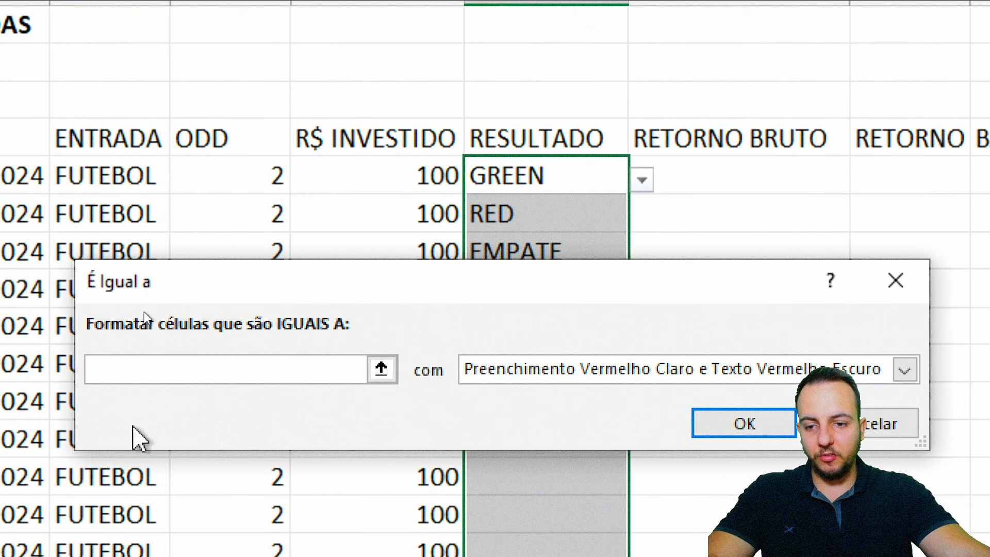
drag(197, 325, 282, 305)
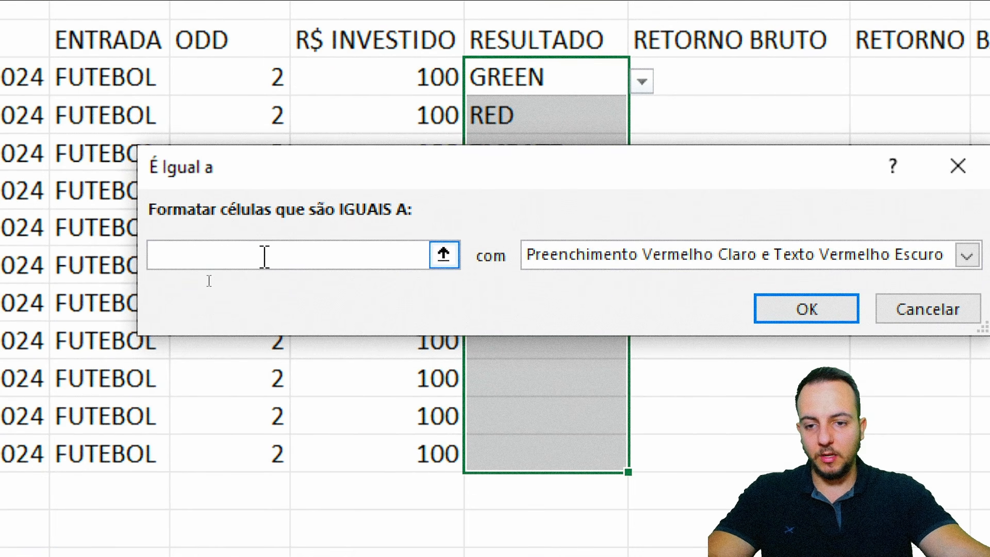
text(R)
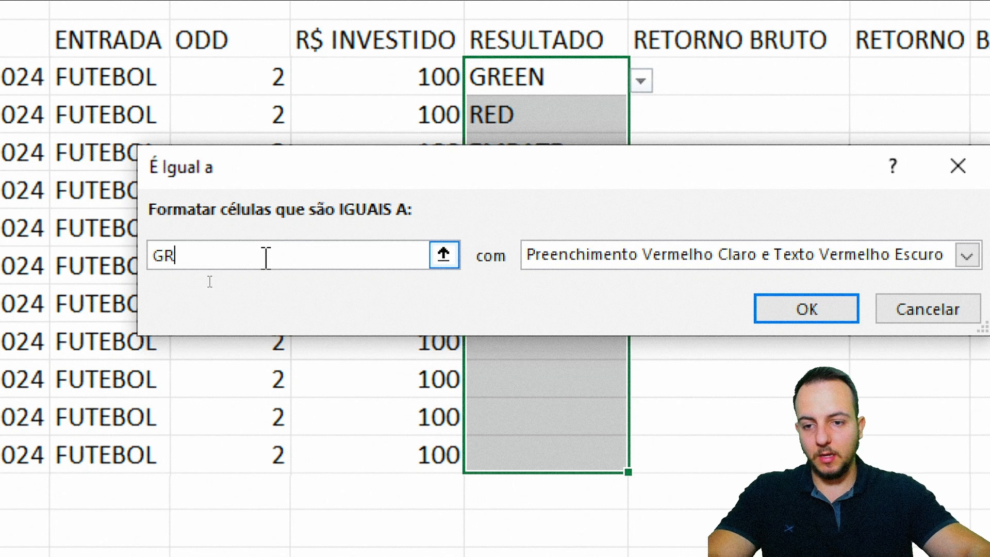
text(EEN)
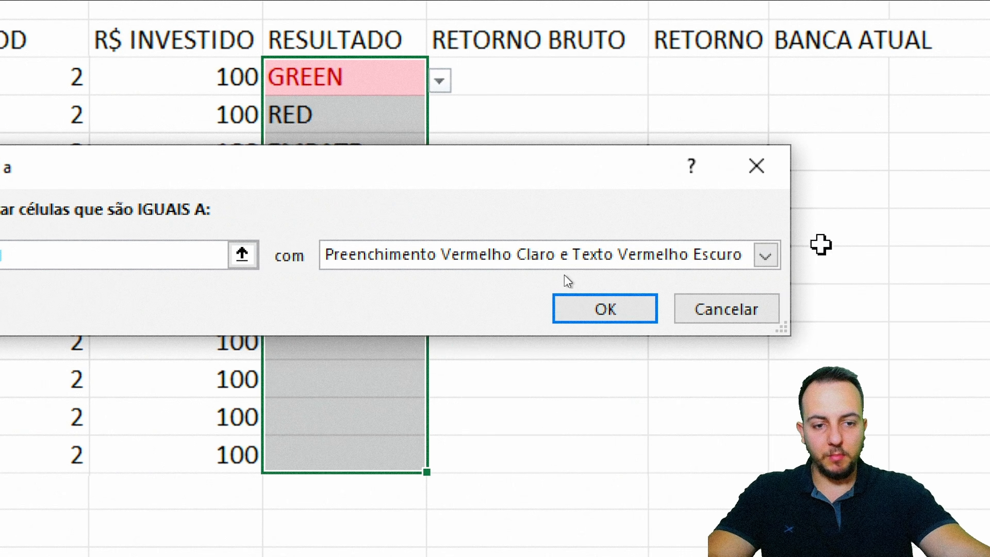
click(925, 258)
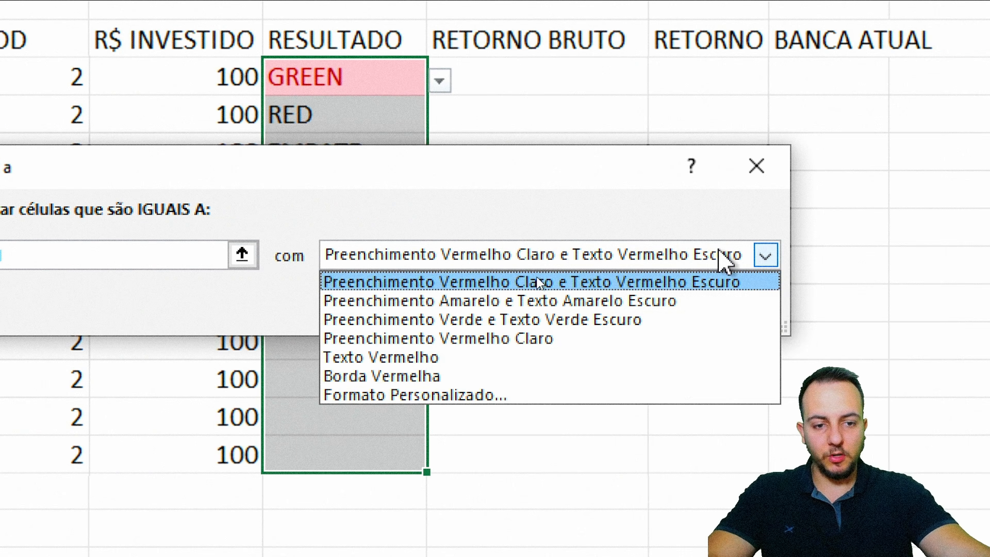
click(416, 316)
click(593, 306)
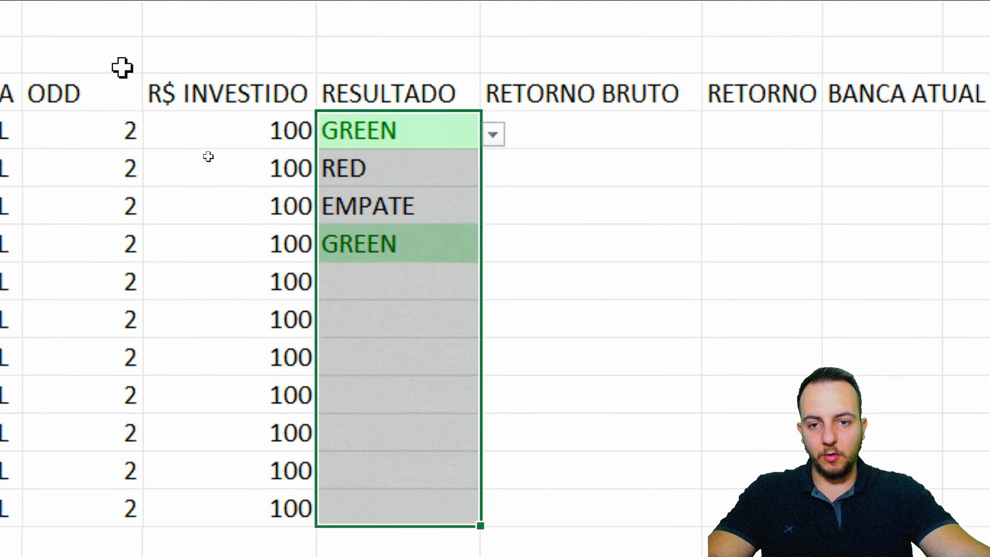
Test the conditional format by choosing GREEN from the list in E10, and delete that entry
click(388, 150)
click(430, 296)
click(436, 331)
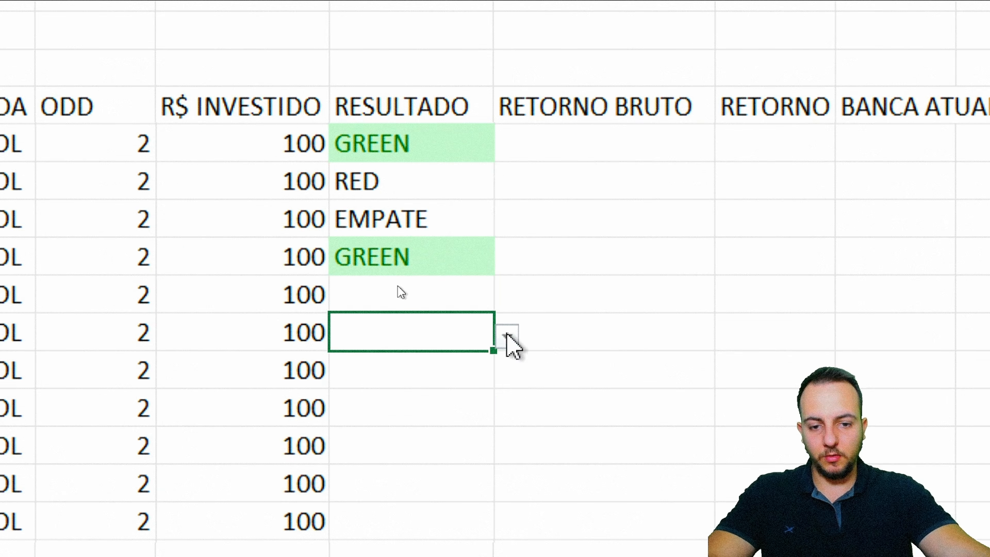
click(506, 335)
click(402, 365)
key(Delete)
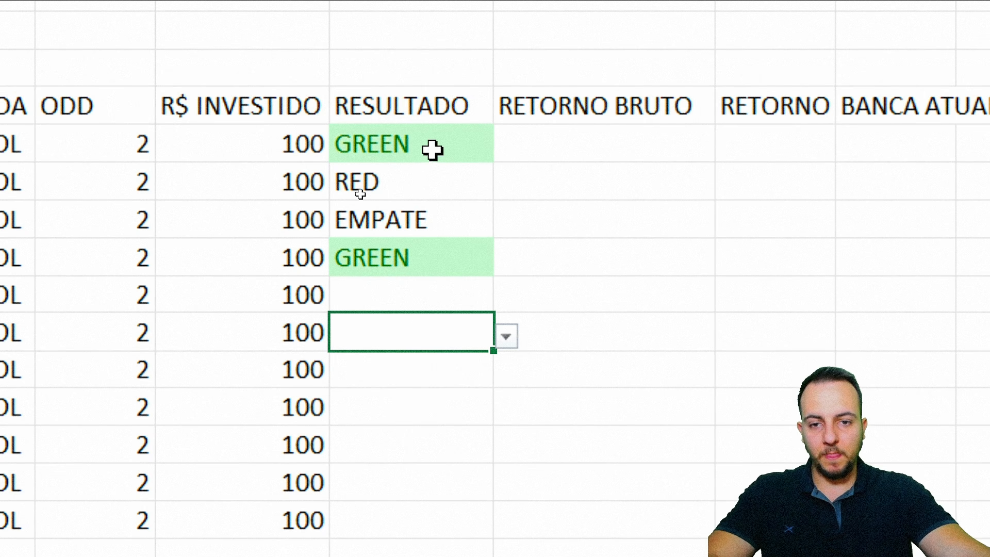
Add an equal-to conditional formatting rule to E5:E15 giving cells with RED a light red fill and dark red text
drag(433, 146, 382, 507)
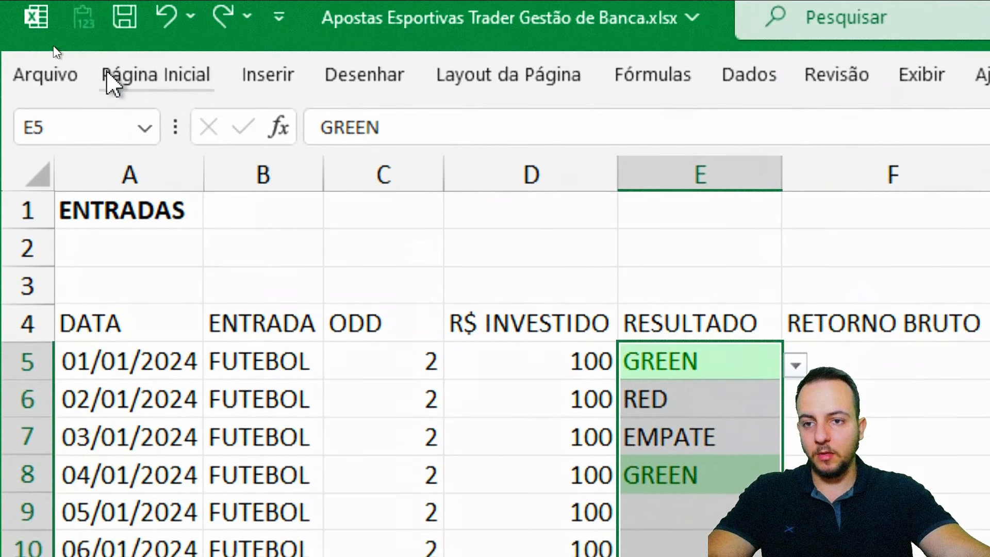
click(170, 75)
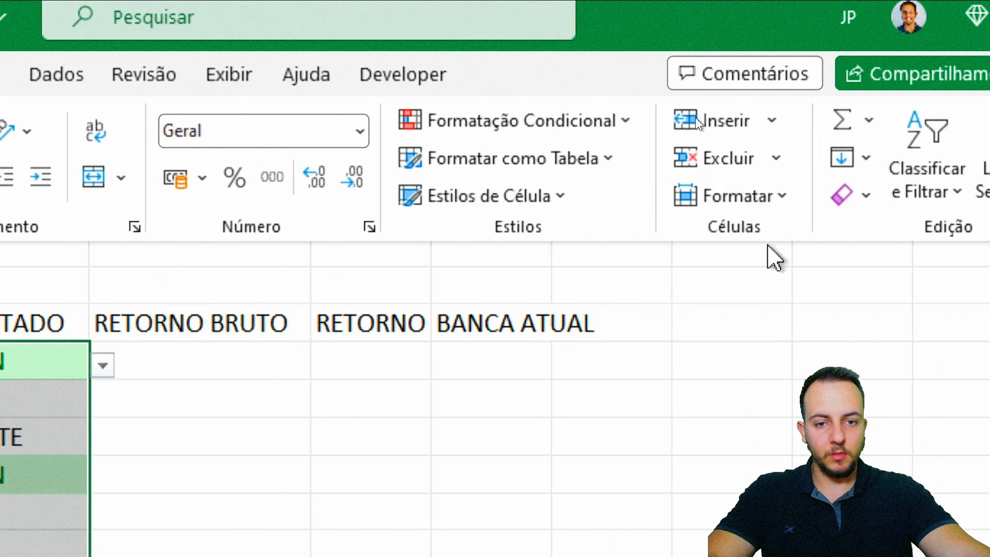
click(588, 123)
mouse_move(625, 175)
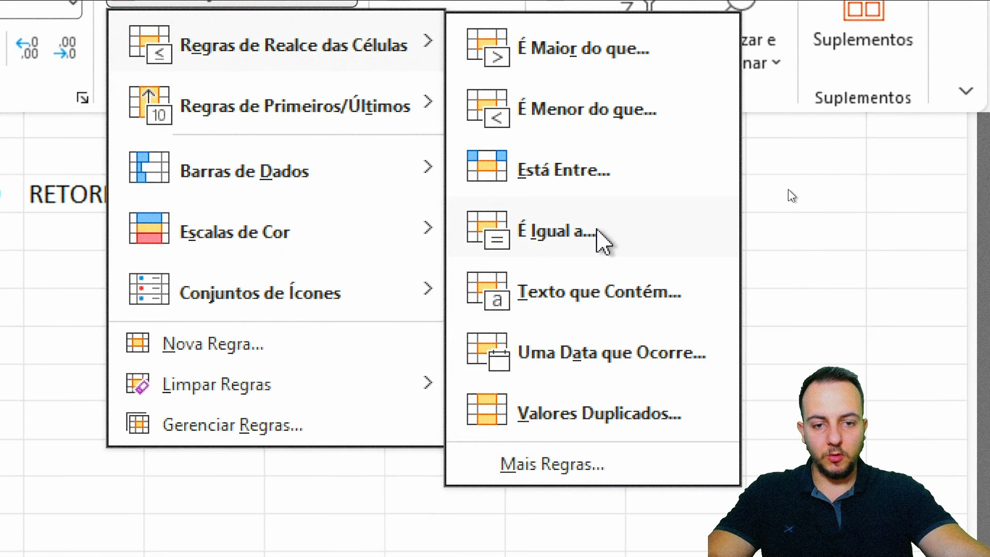
click(598, 361)
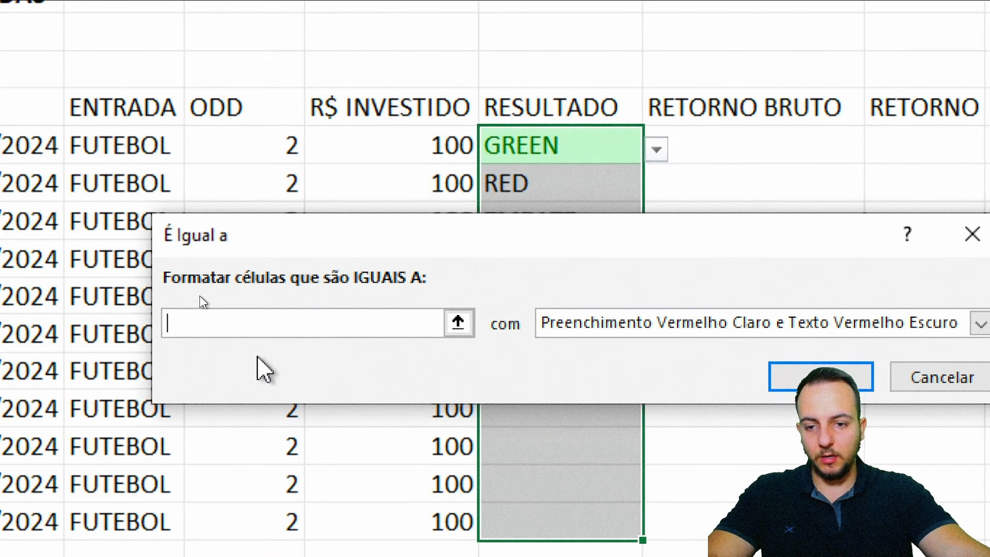
text(RED)
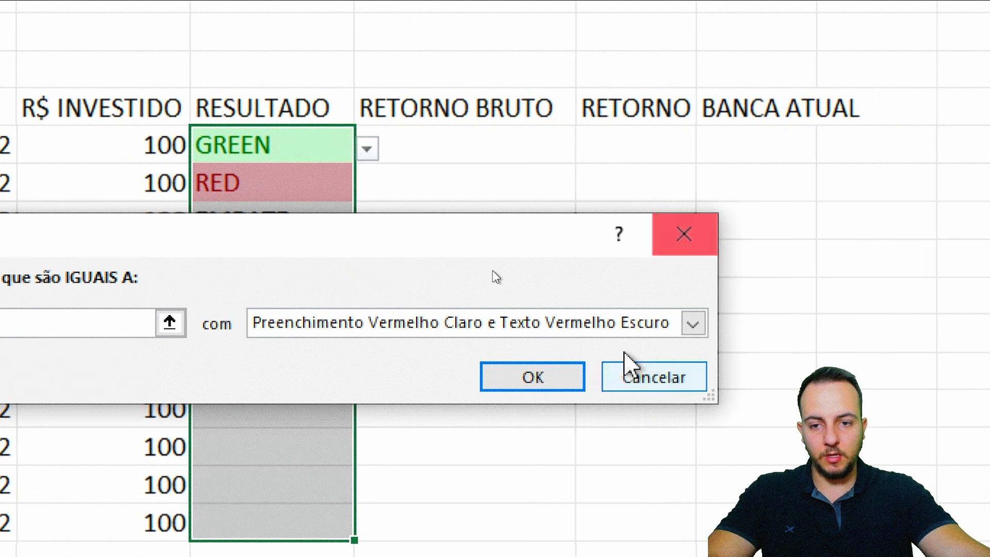
click(489, 372)
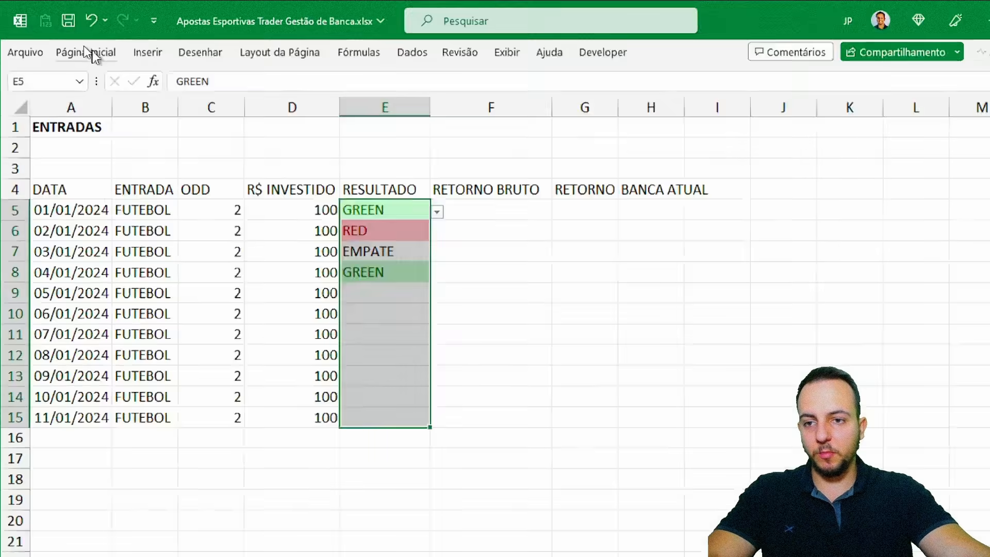
Add an equal-to conditional formatting rule to E5:E15 giving cells with EMPATE a yellow fill and dark yellow text
click(82, 47)
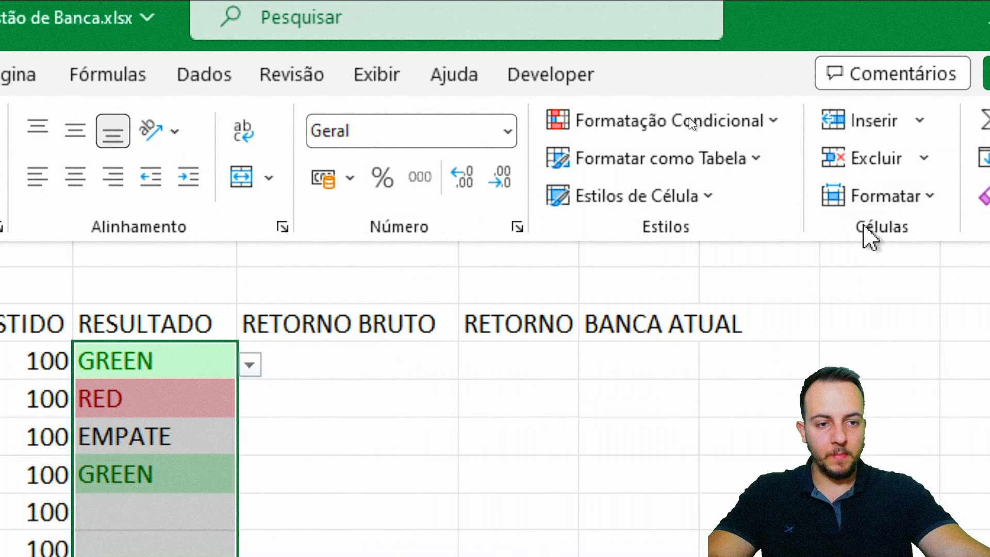
click(726, 132)
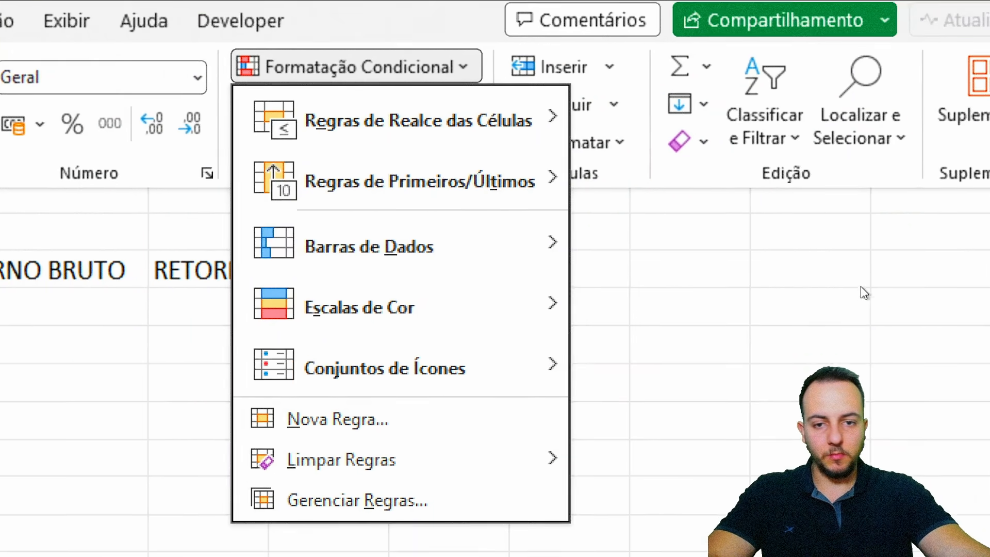
mouse_move(486, 121)
click(686, 291)
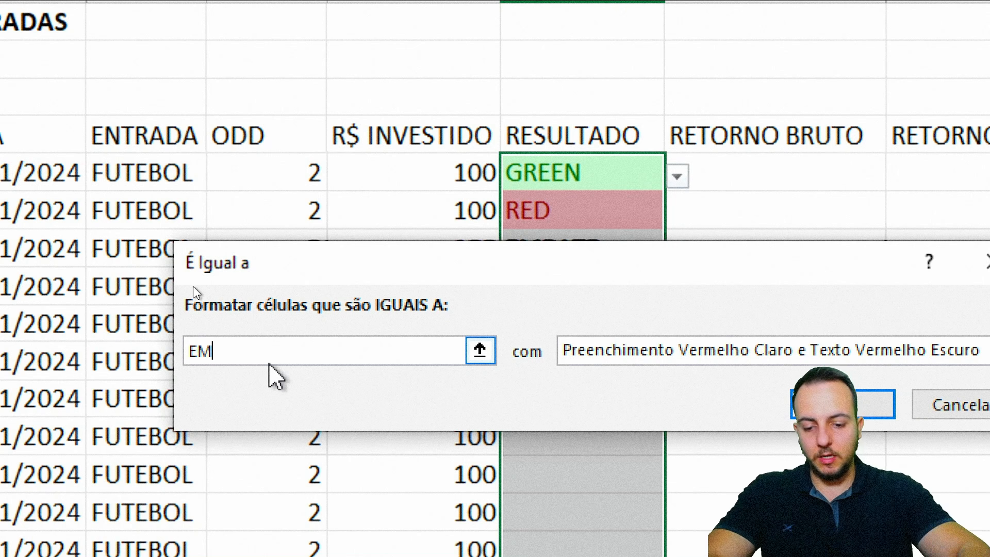
text(EMPATE)
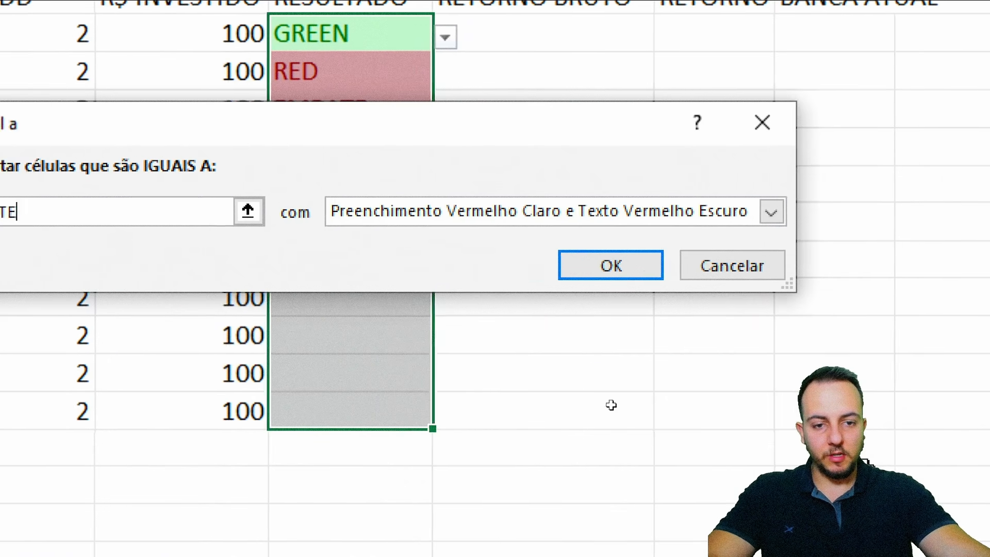
click(547, 216)
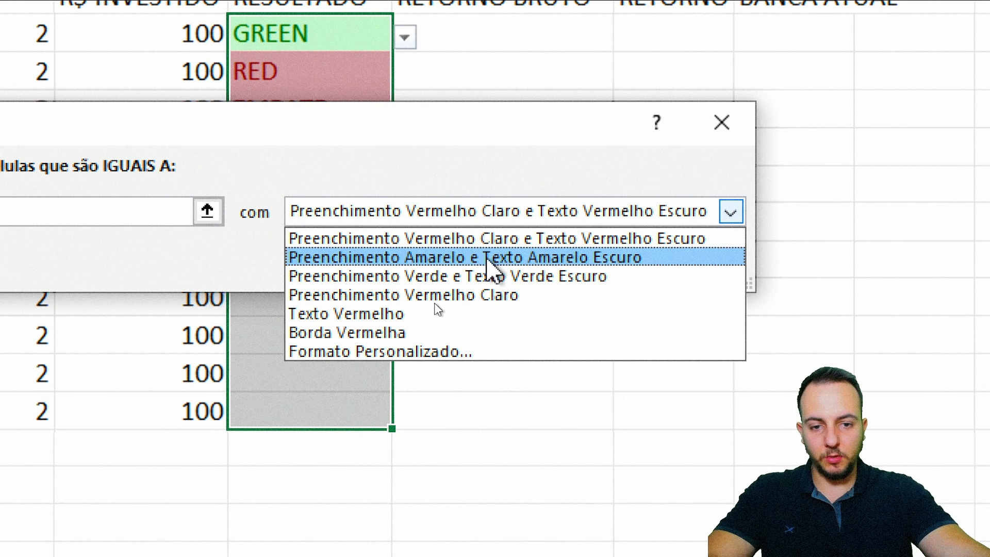
click(461, 257)
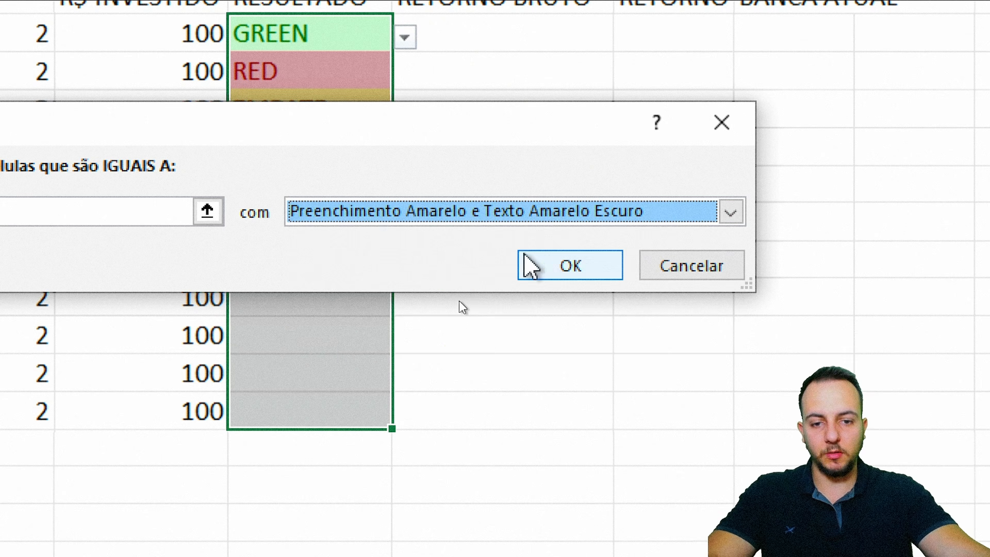
click(538, 263)
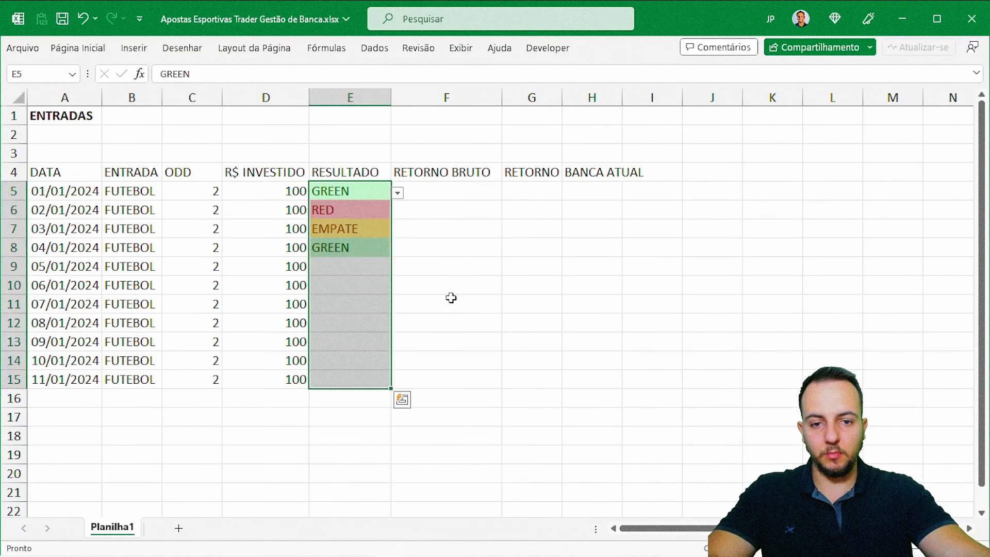
click(451, 298)
Test the colour rules in E9 by choosing GREEN, RED and EMPATE from the validation list, and set the cell back to RED
click(343, 268)
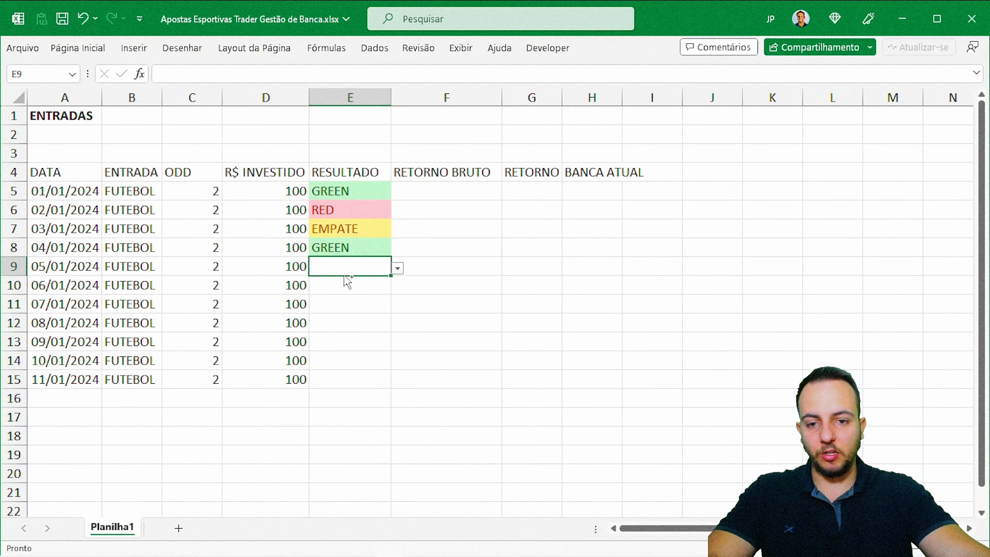
click(452, 261)
click(382, 287)
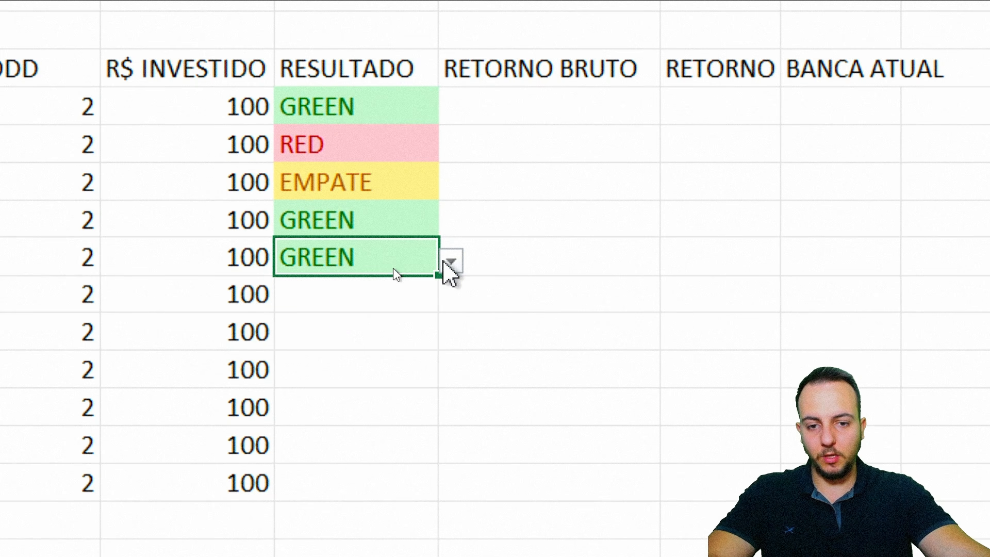
click(451, 261)
click(450, 263)
click(451, 261)
click(327, 314)
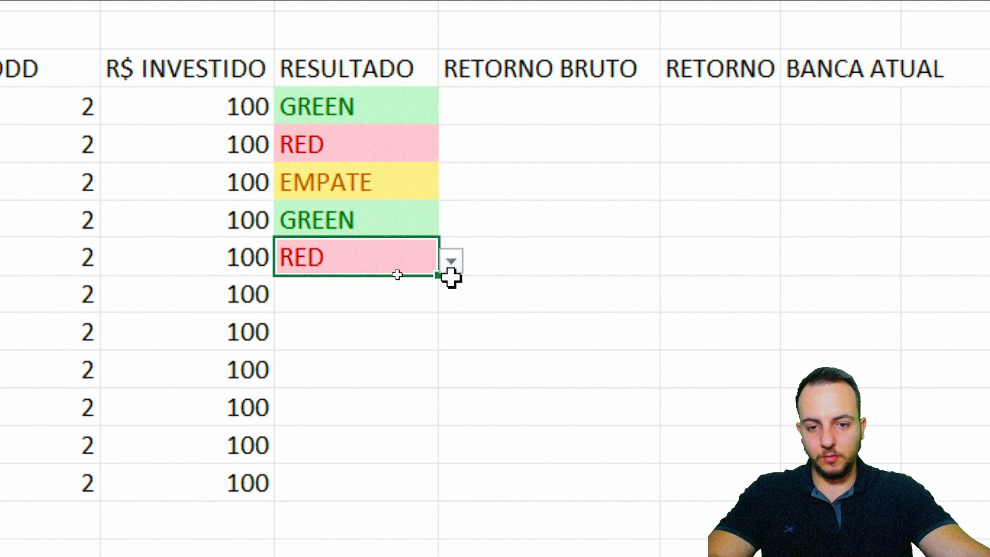
click(451, 262)
click(329, 336)
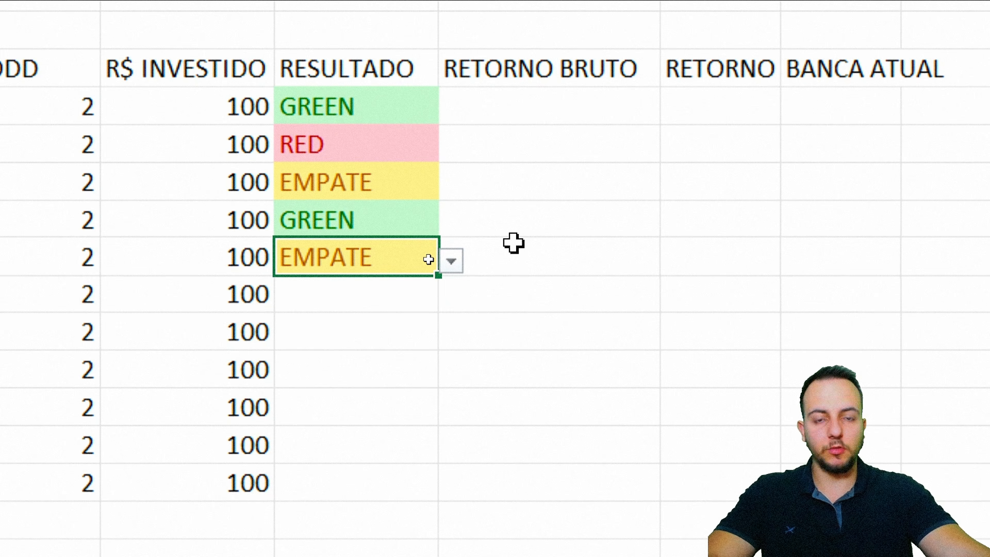
click(451, 261)
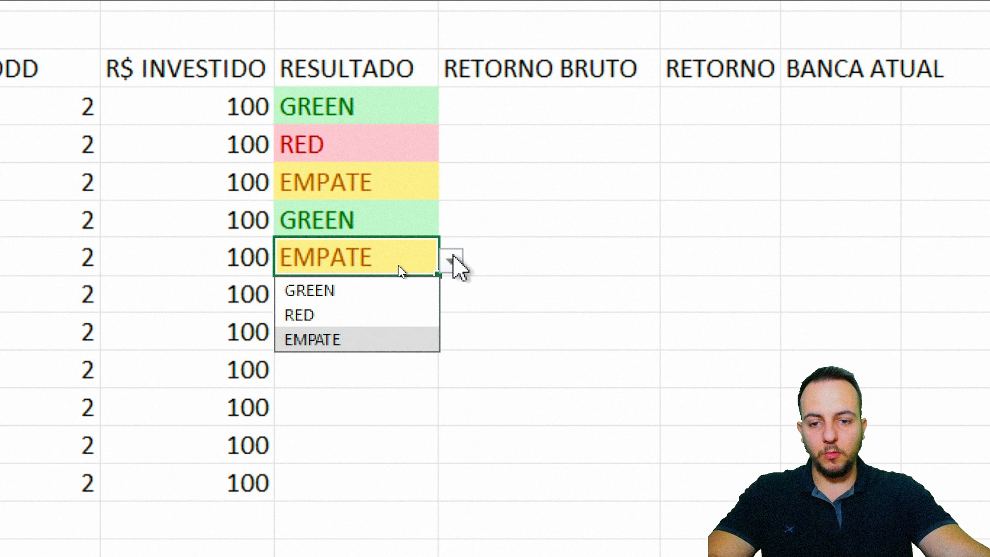
click(361, 314)
click(616, 109)
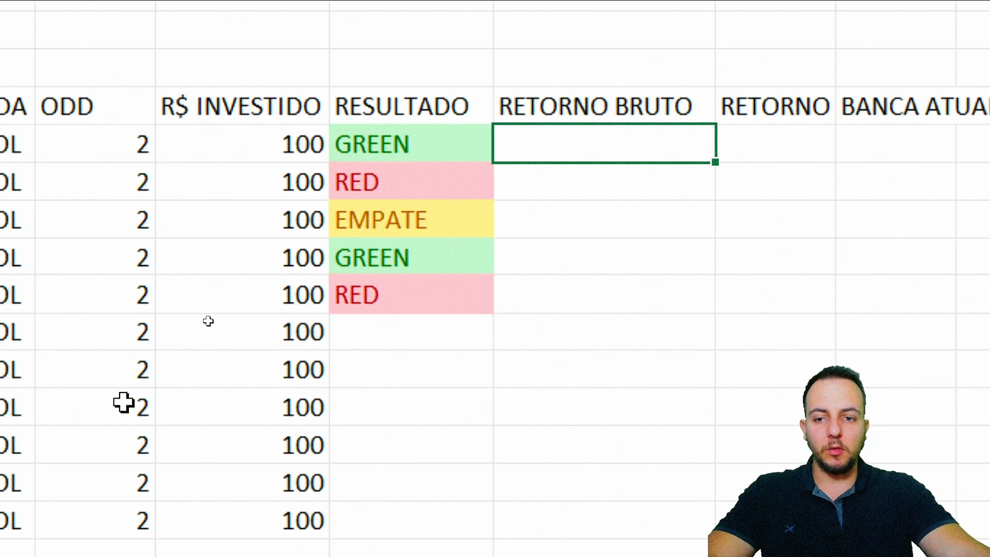
drag(329, 125, 426, 165)
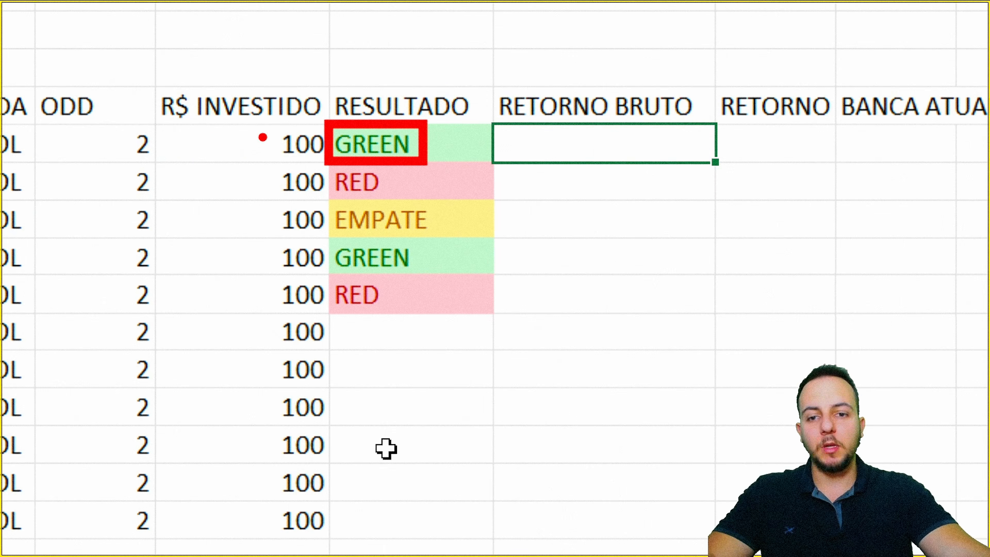
key(e)
mouse_move(265, 121)
mouse_down()
mouse_move(332, 164)
mouse_move(566, 169)
mouse_up()
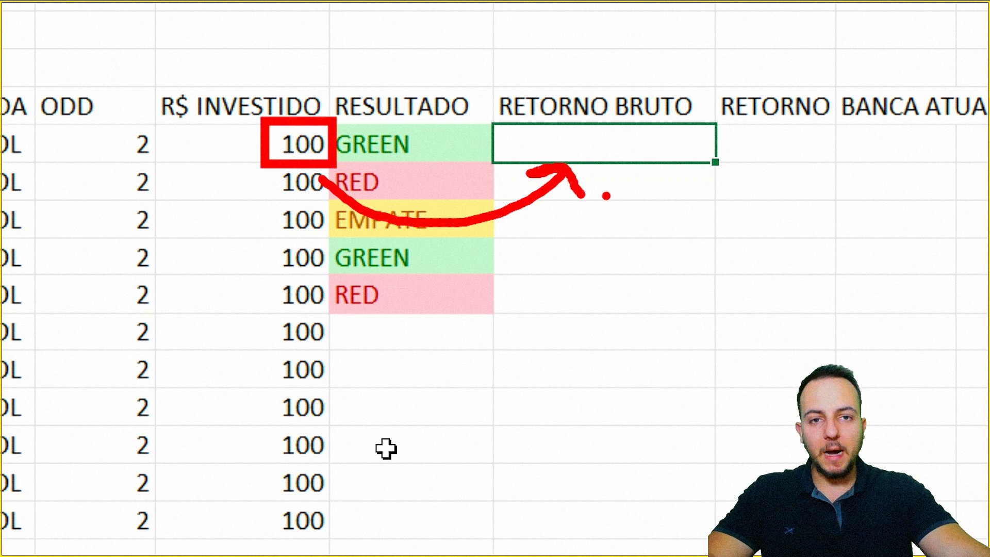
mouse_move(111, 118)
mouse_down()
mouse_move(176, 168)
mouse_move(233, 169)
mouse_up()
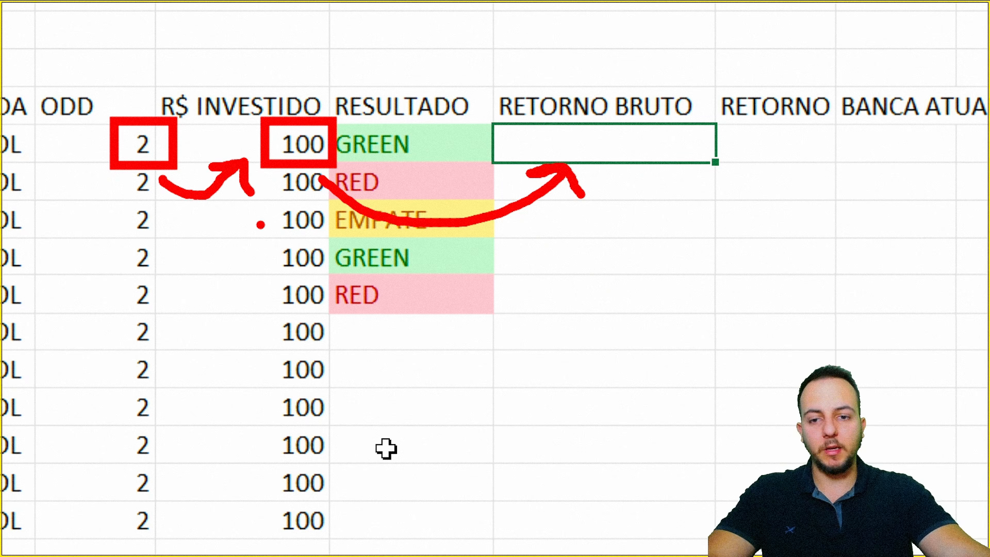
key(Escape)
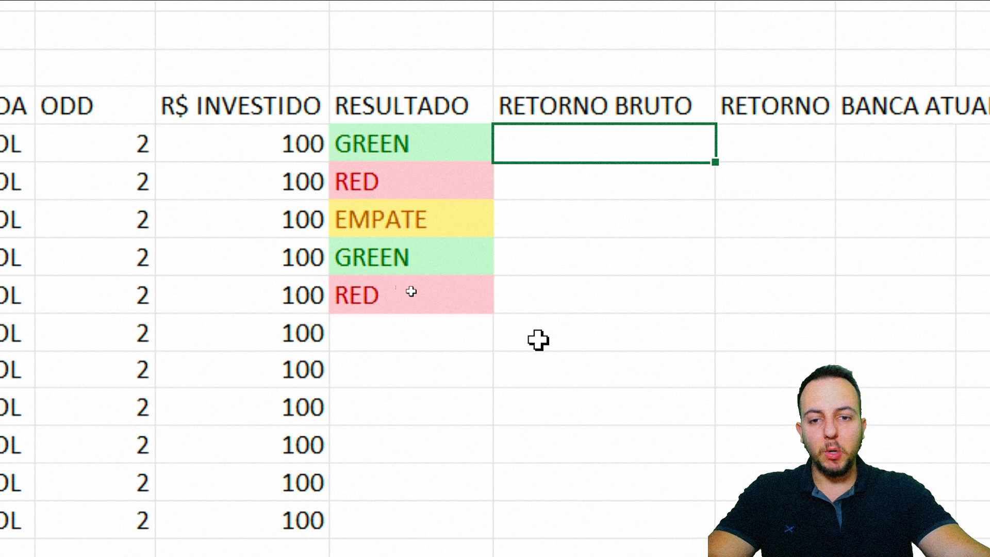
key(ctrl+2)
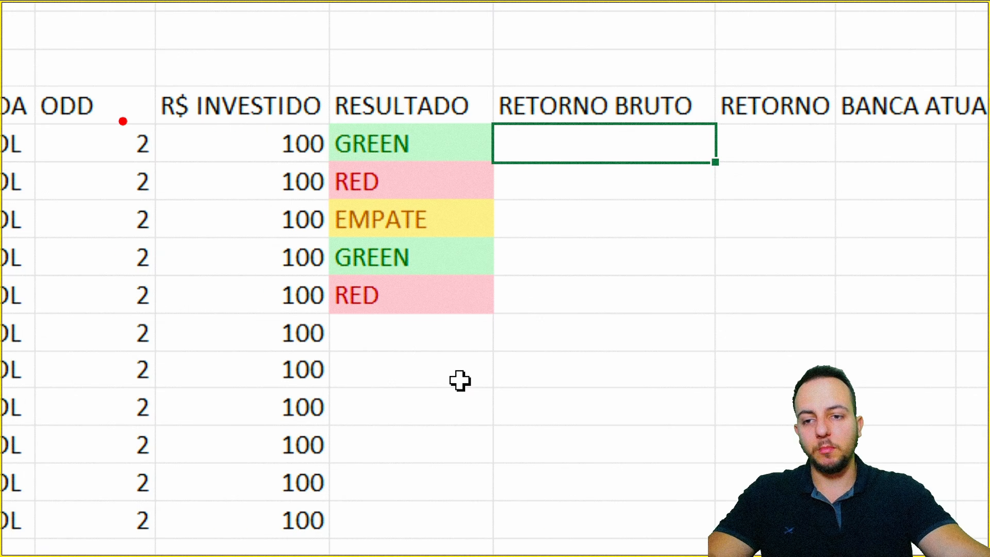
drag(79, 122, 552, 168)
key(Escape)
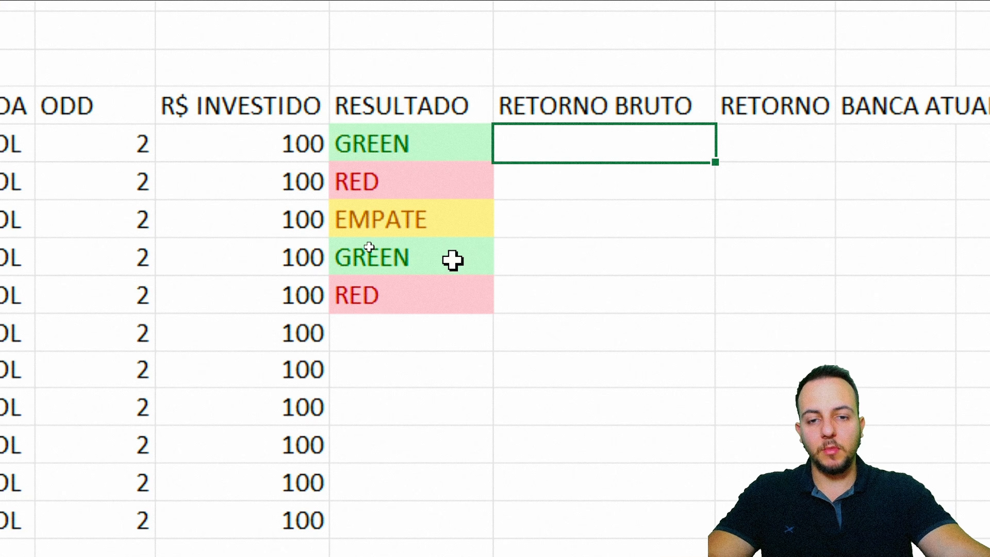
click(448, 151)
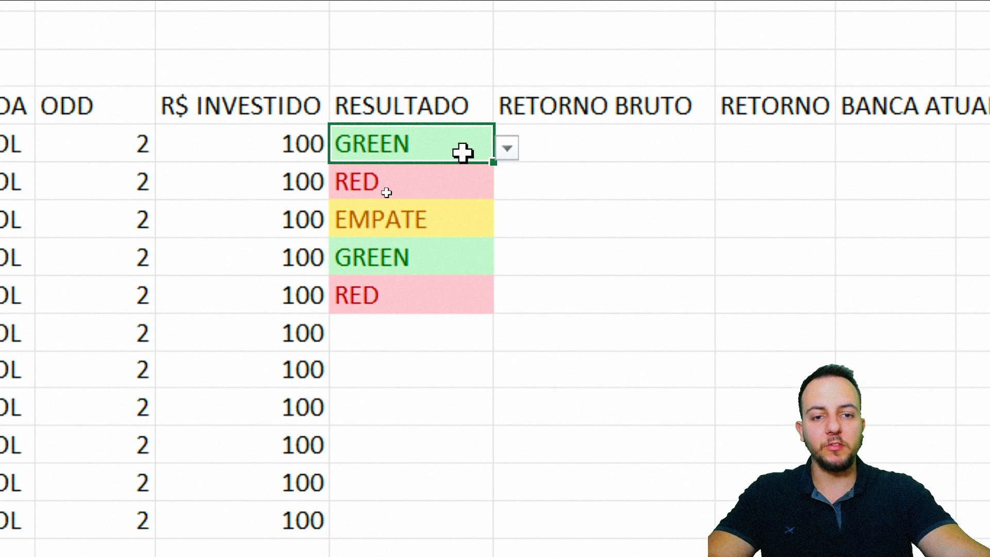
click(554, 138)
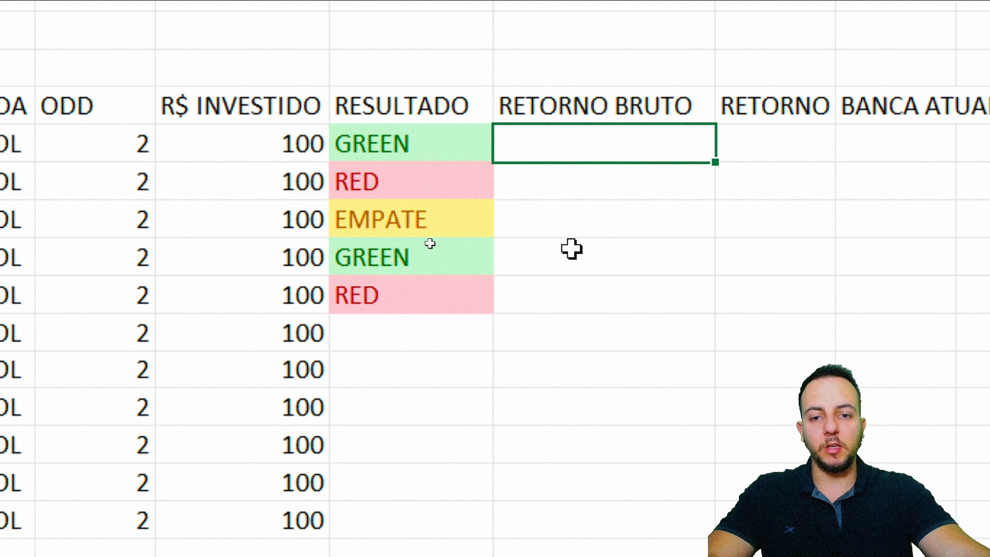
key(ctrl+2)
drag(318, 119, 434, 161)
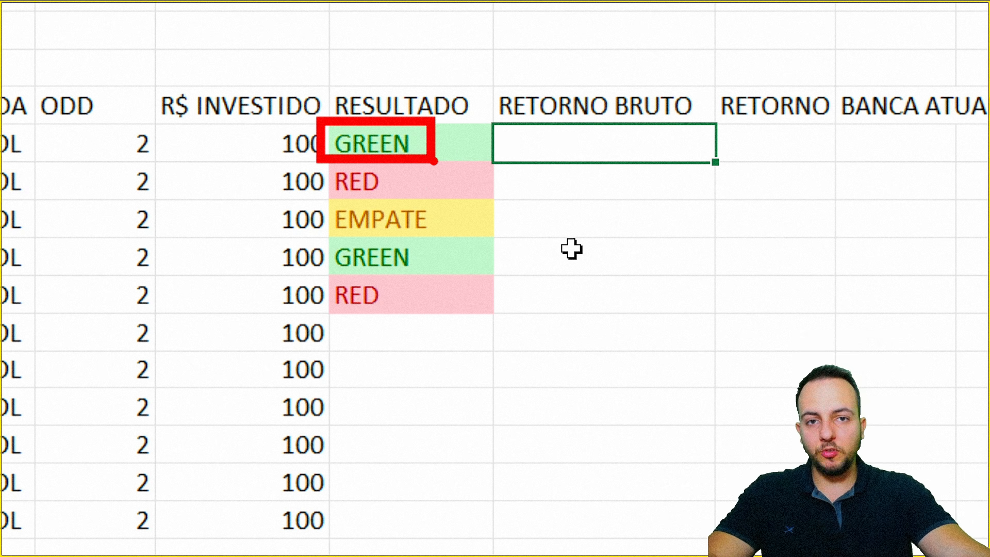
key(ctrl+z)
mouse_move(316, 161)
mouse_down()
mouse_move(412, 195)
mouse_move(310, 247)
mouse_up()
key(ctrl+z)
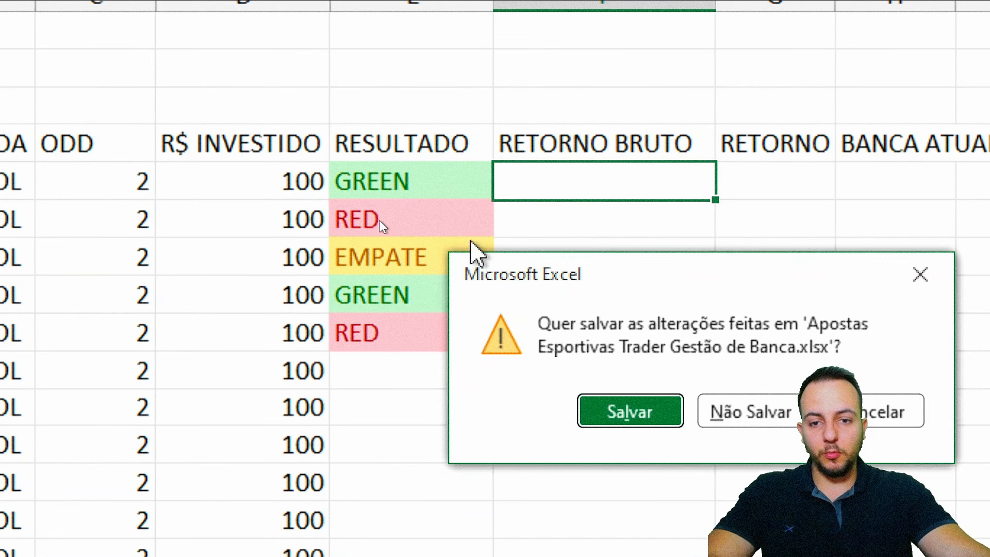
key(Escape)
click(531, 277)
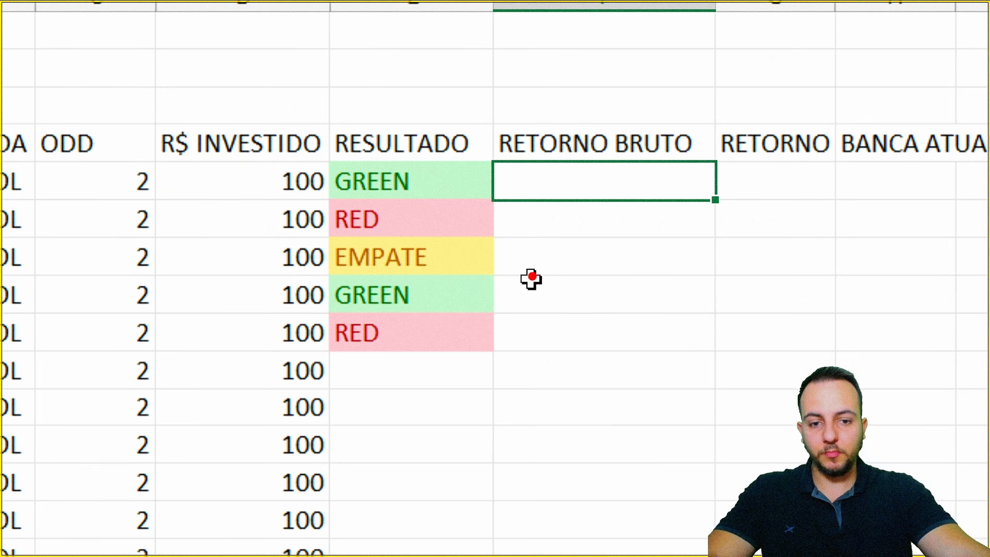
drag(335, 162, 414, 199)
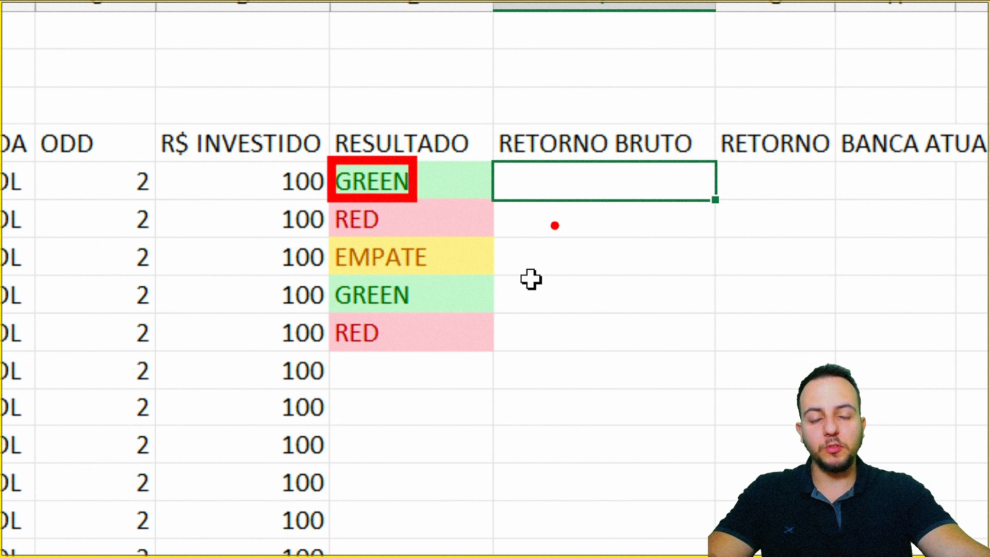
drag(327, 190, 398, 239)
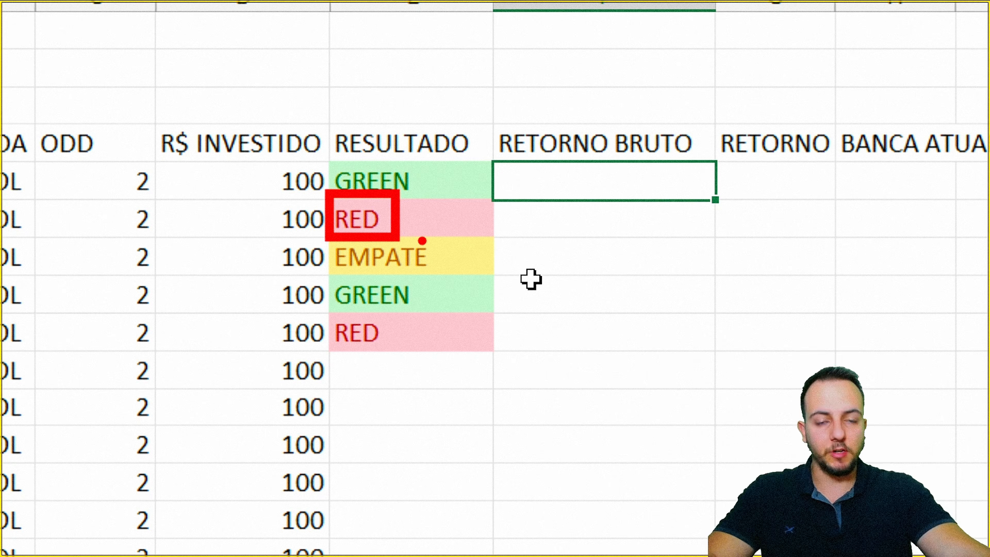
drag(320, 234, 446, 277)
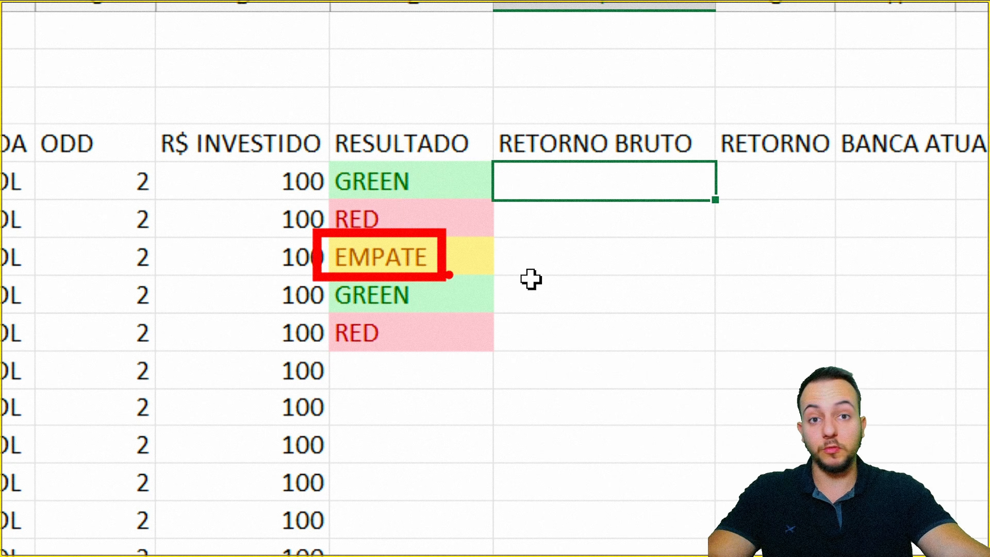
key(Escape)
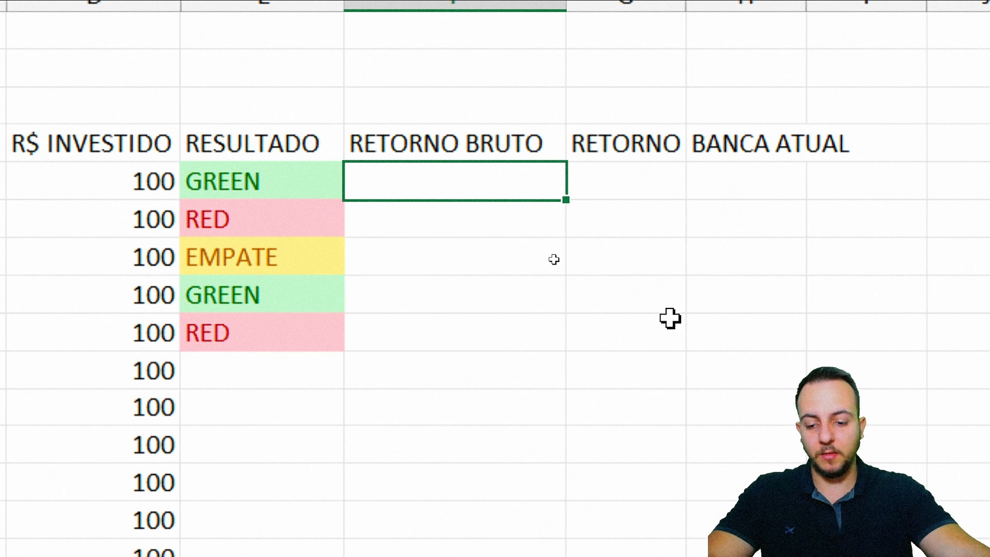
Enter the formula =SE(E5="GREEN";D5*C5) in F5 under RETORNO BRUTO
text(=SE)
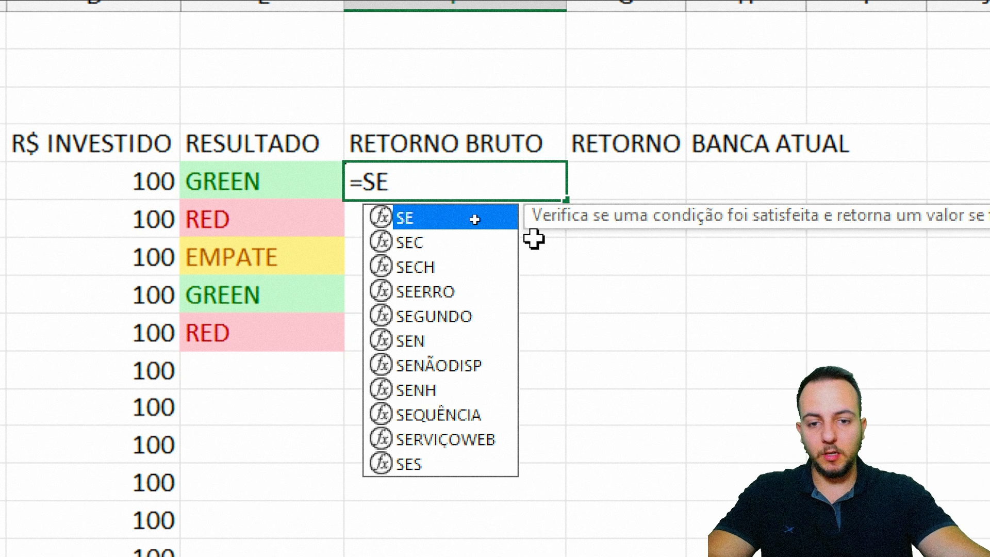
double_click(431, 219)
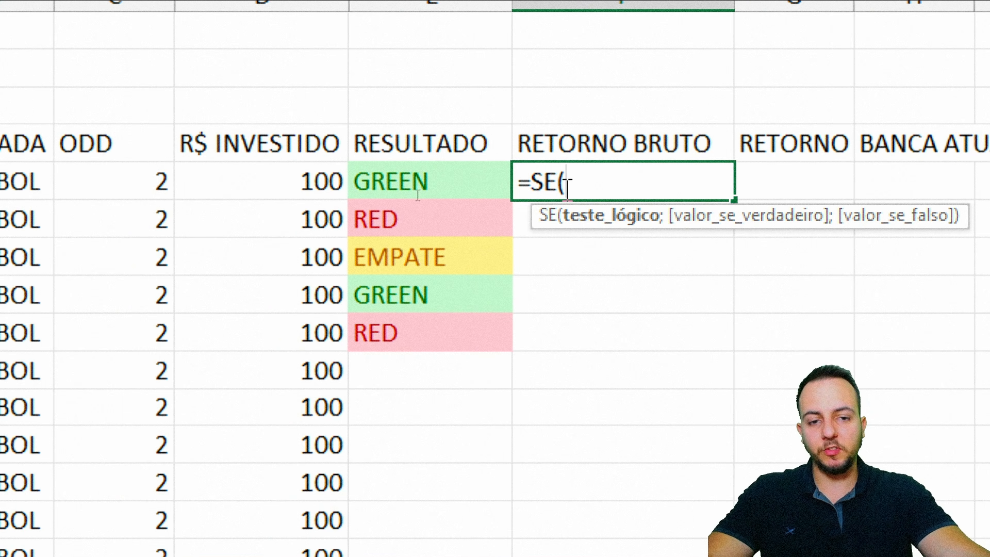
click(433, 186)
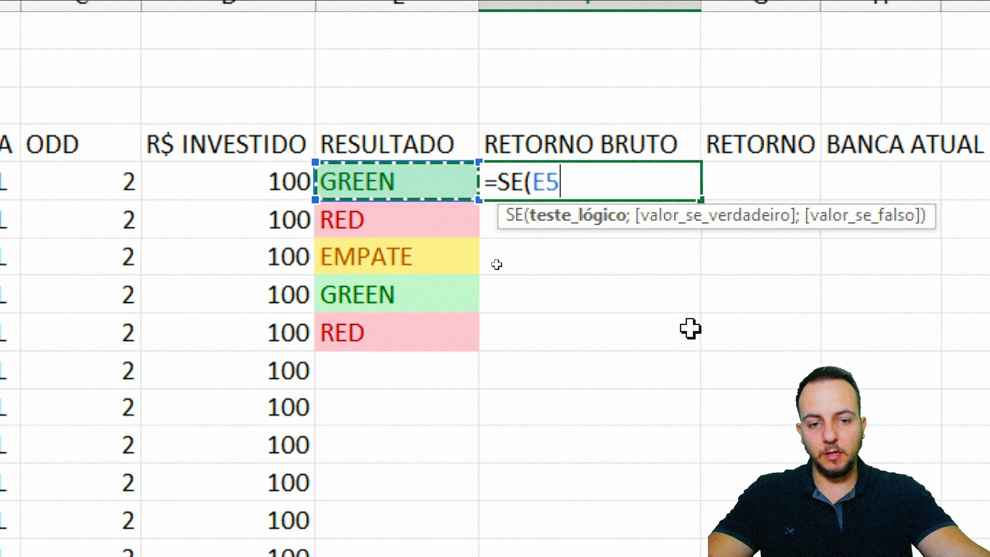
text(=)
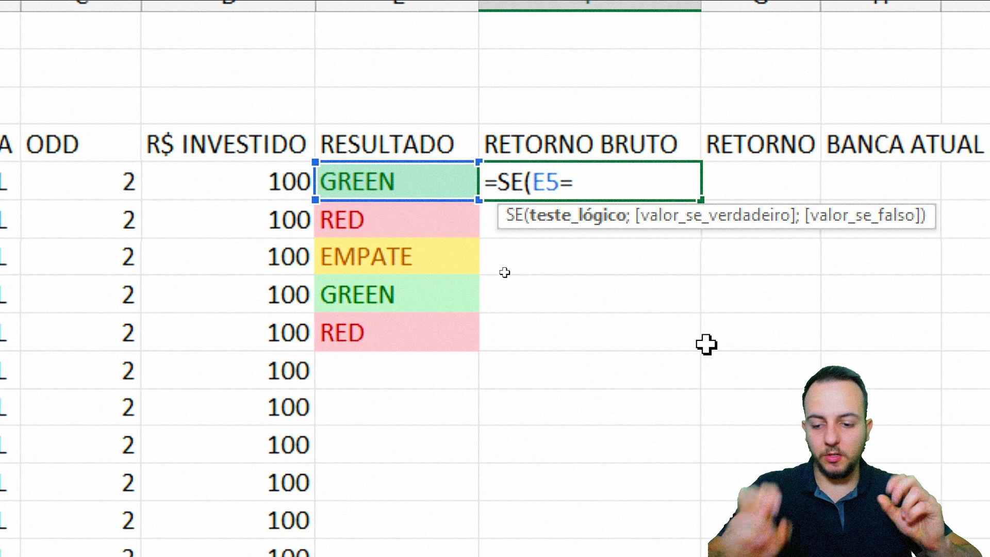
text("GREEN)
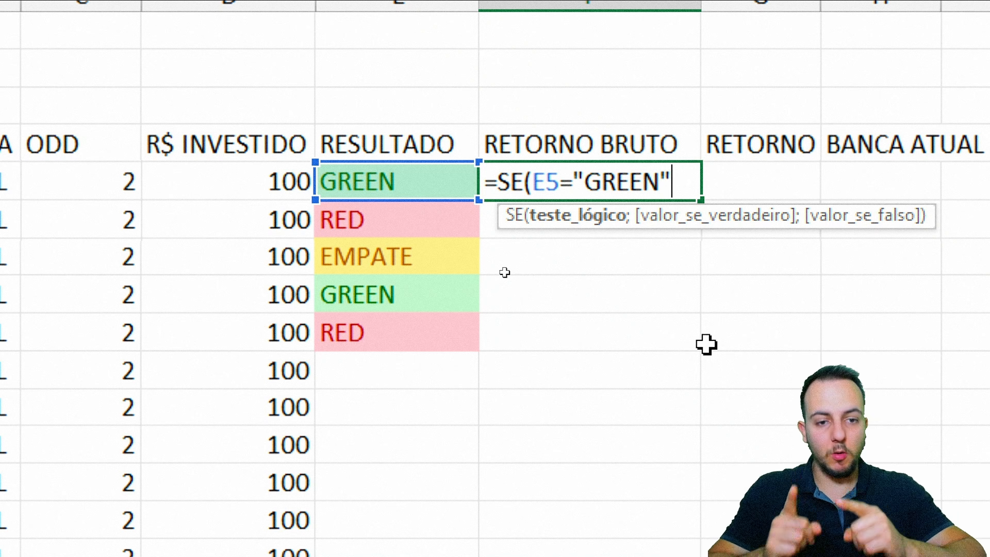
text(";)
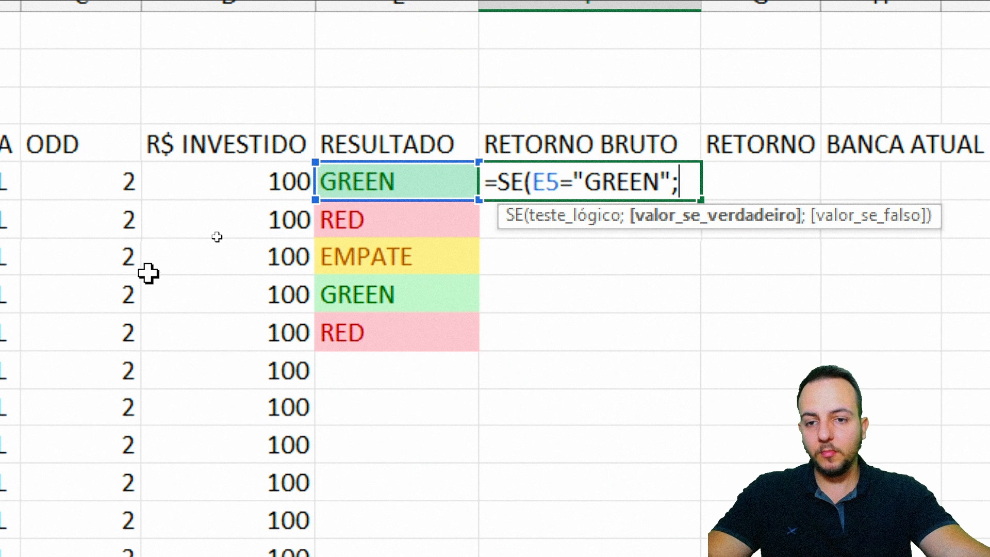
click(325, 175)
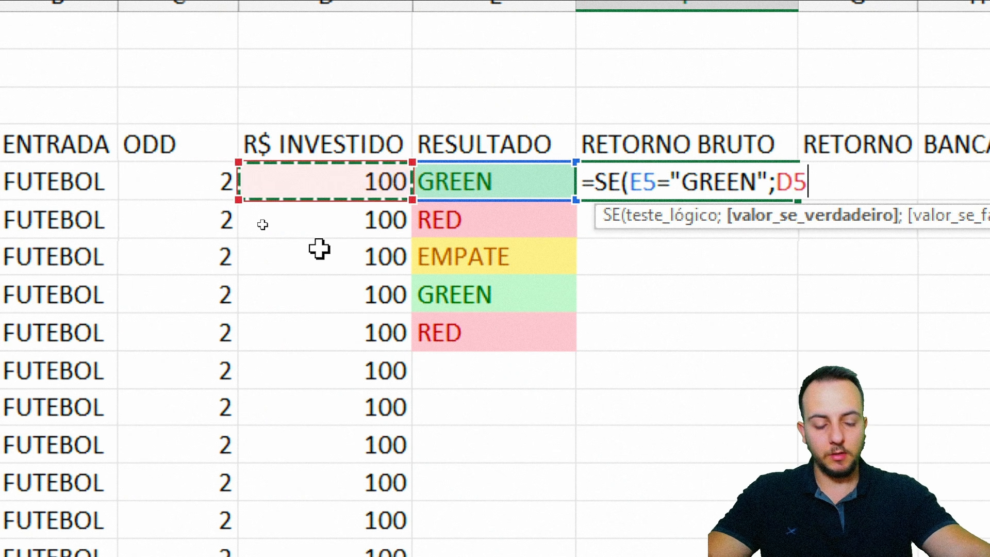
text(*)
click(204, 175)
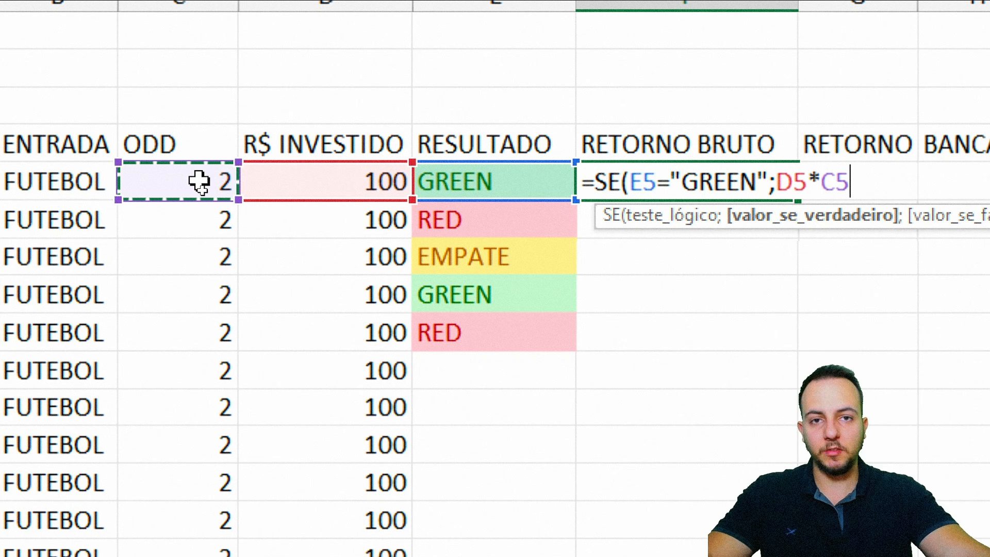
text(;)
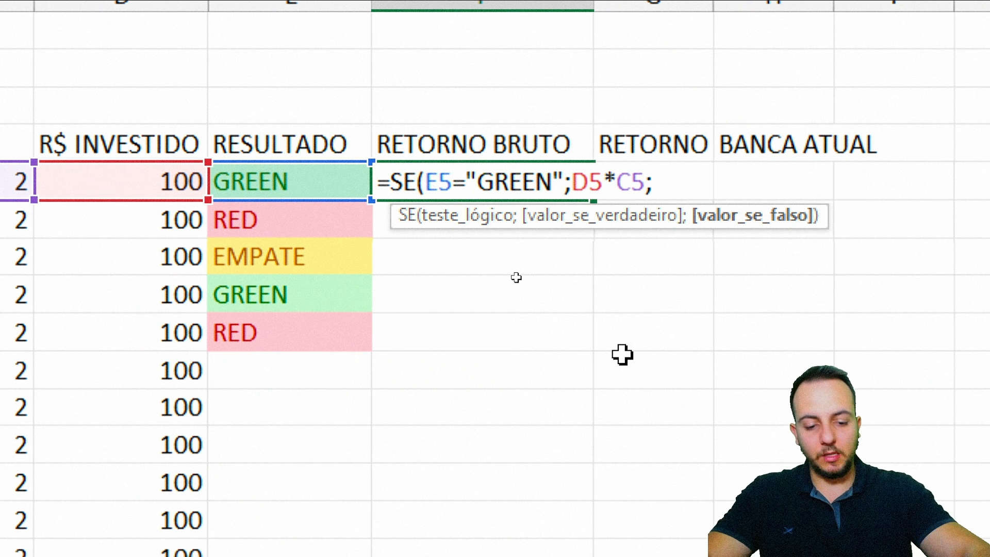
key(BackSpace)
text())
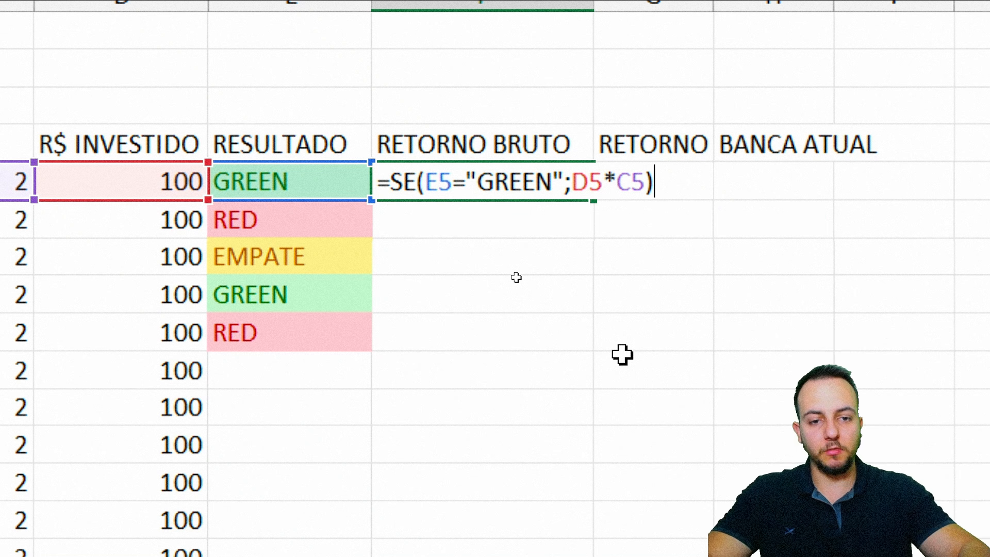
key(Return)
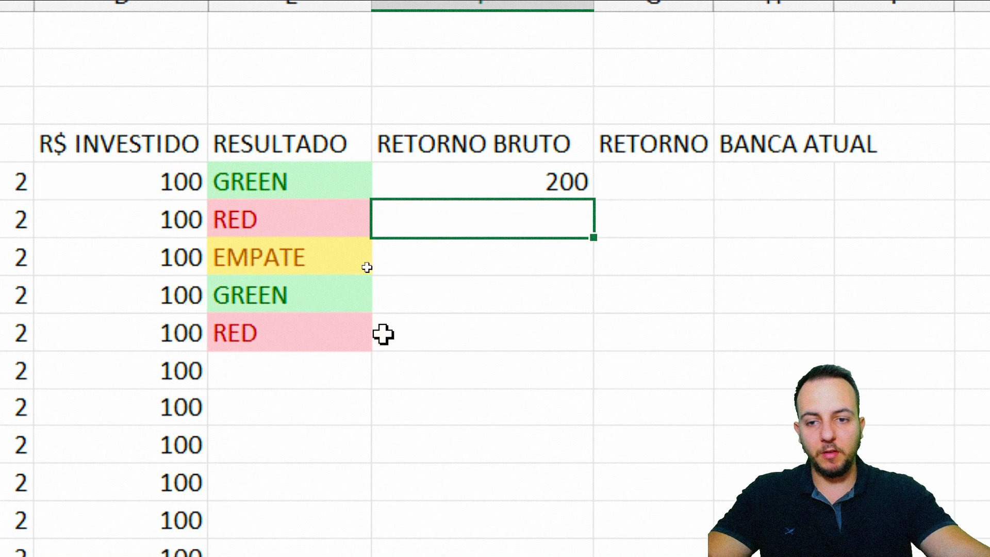
Fill the gross return formula from F5 down to F9 and reselect F5
click(726, 191)
drag(764, 198, 707, 347)
click(701, 408)
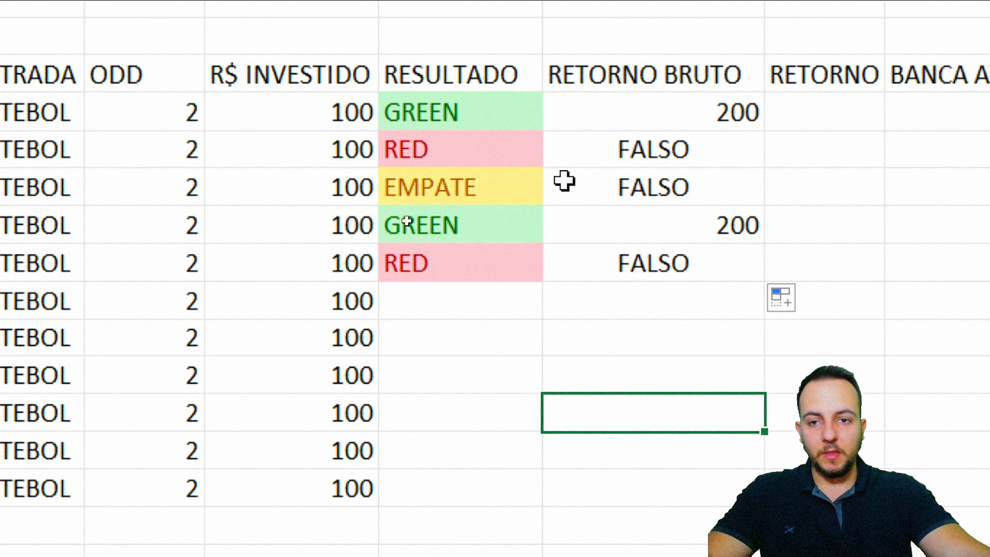
click(650, 148)
click(721, 111)
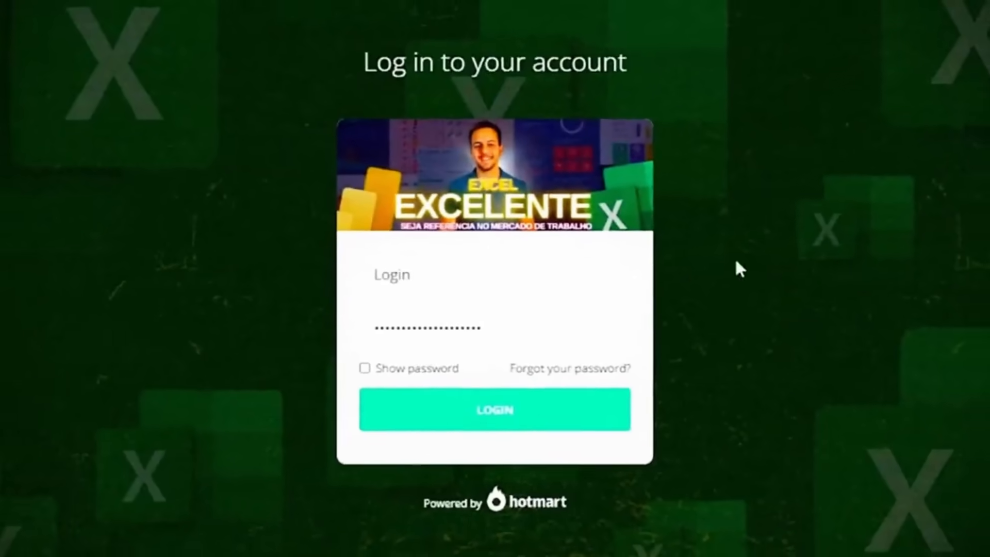
Switch to the Excel Excelente course site, log in and browse the lesson list through its modules
click(500, 425)
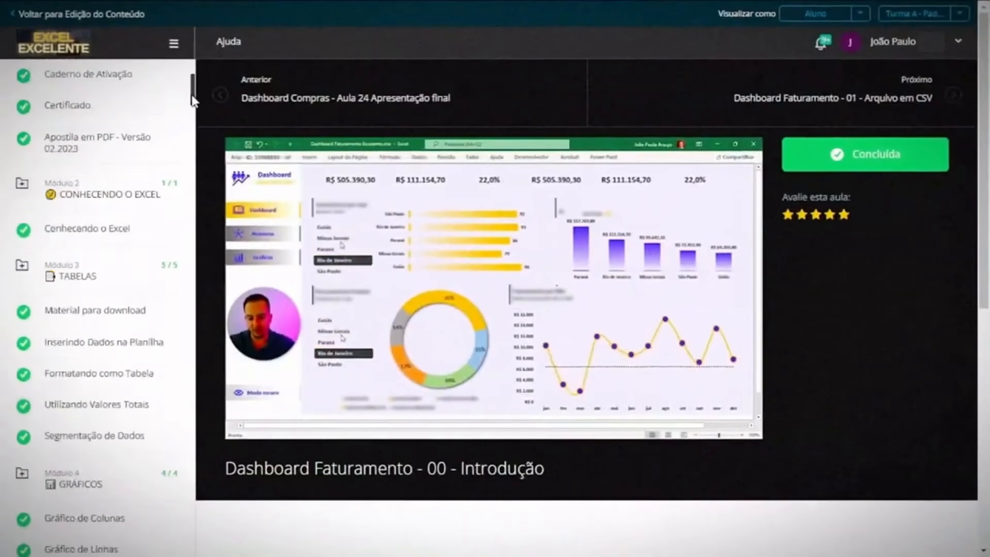
drag(192, 98, 194, 310)
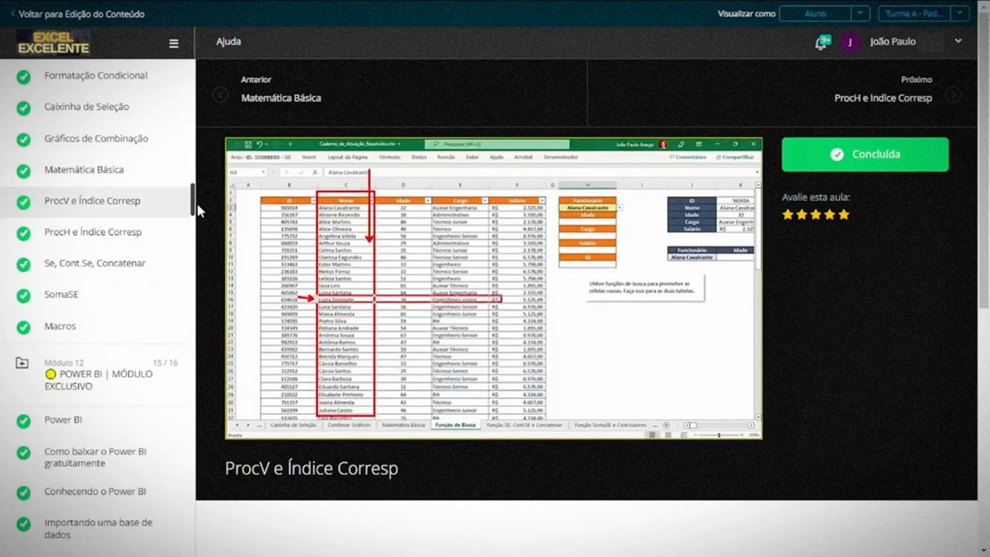
drag(194, 203, 189, 240)
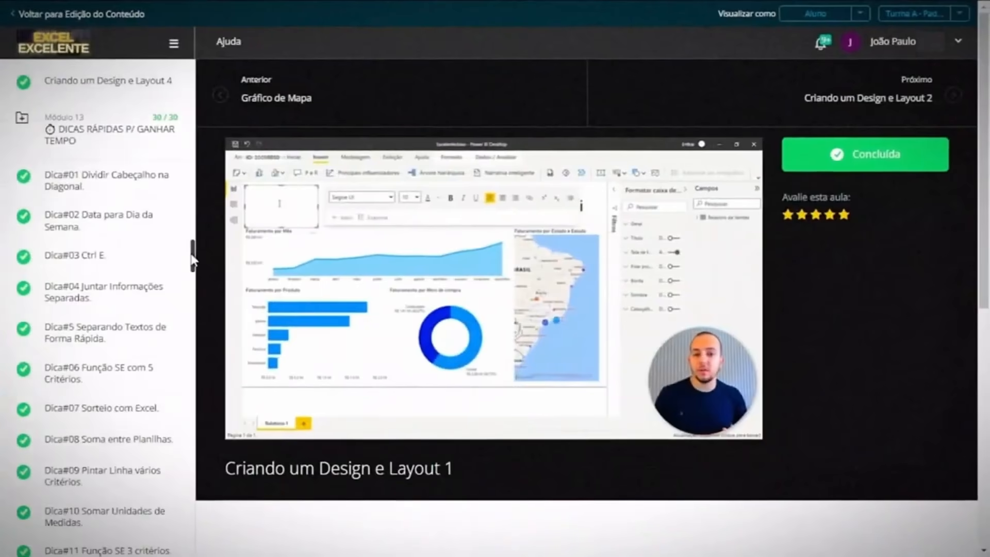
drag(192, 249, 192, 492)
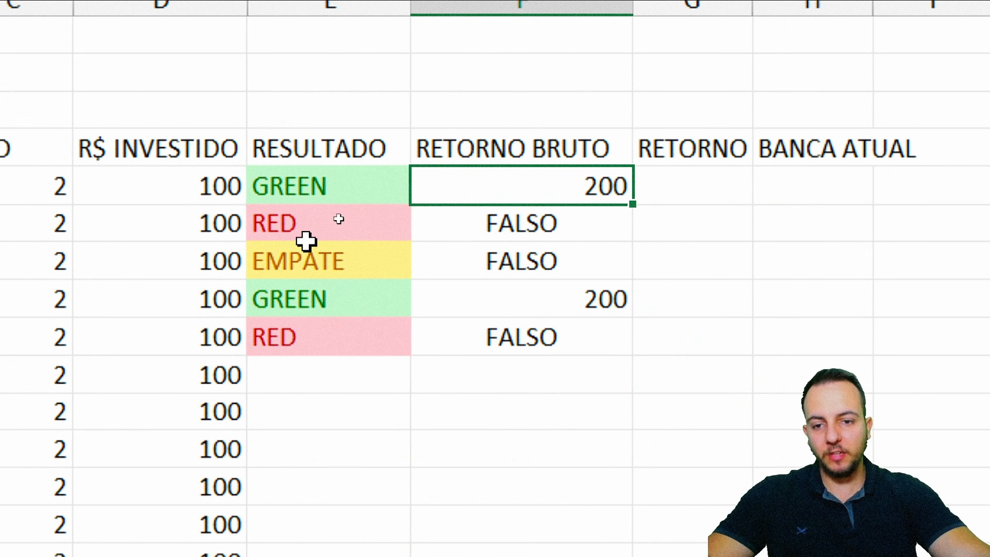
Extend the F5 formula with a nested SE that returns D5*-1 when E5 equals "RED"
double_click(593, 187)
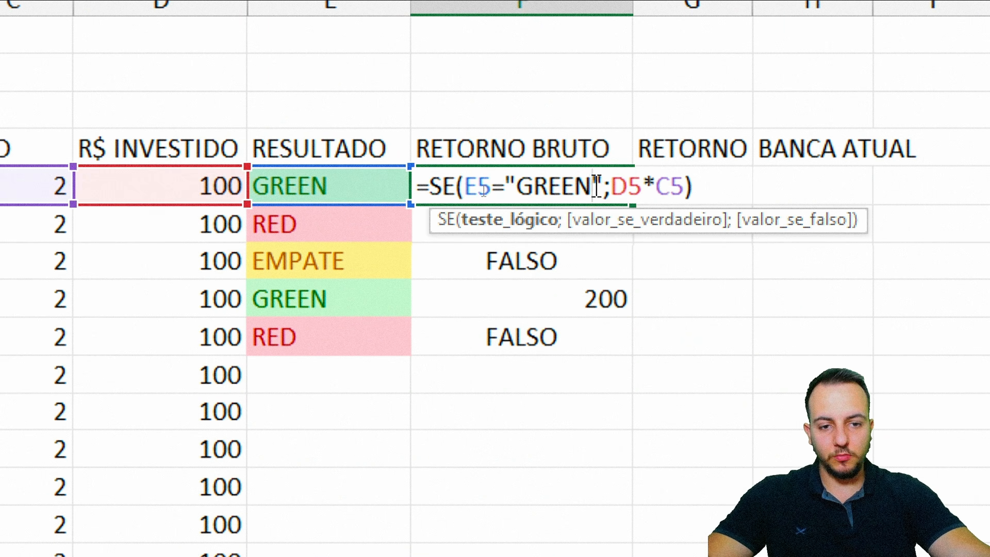
drag(465, 187, 706, 185)
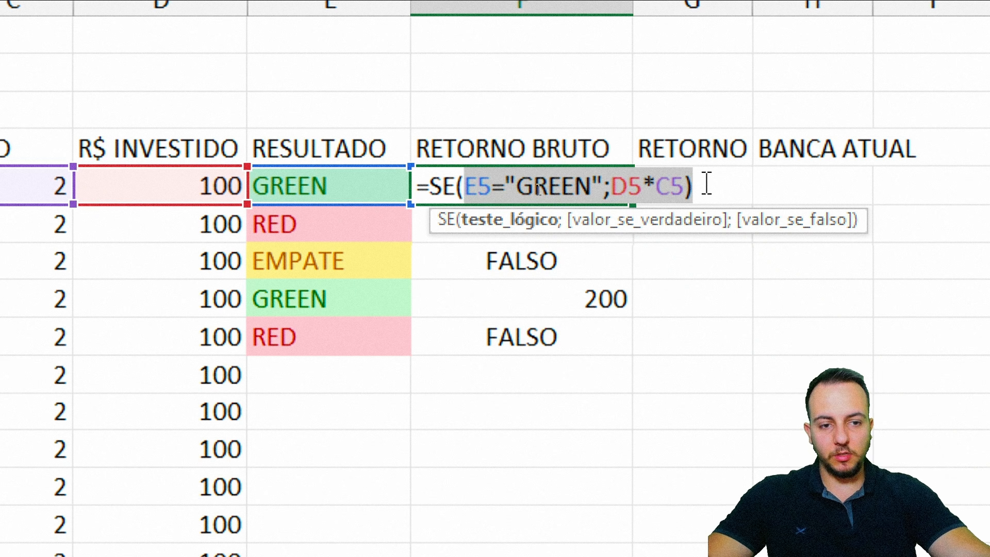
click(706, 184)
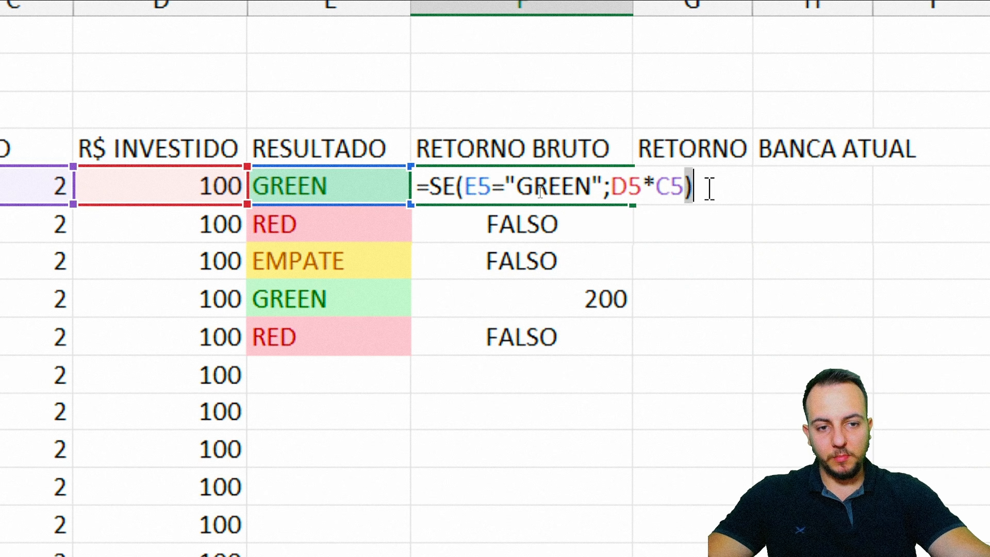
key(BackSpace)
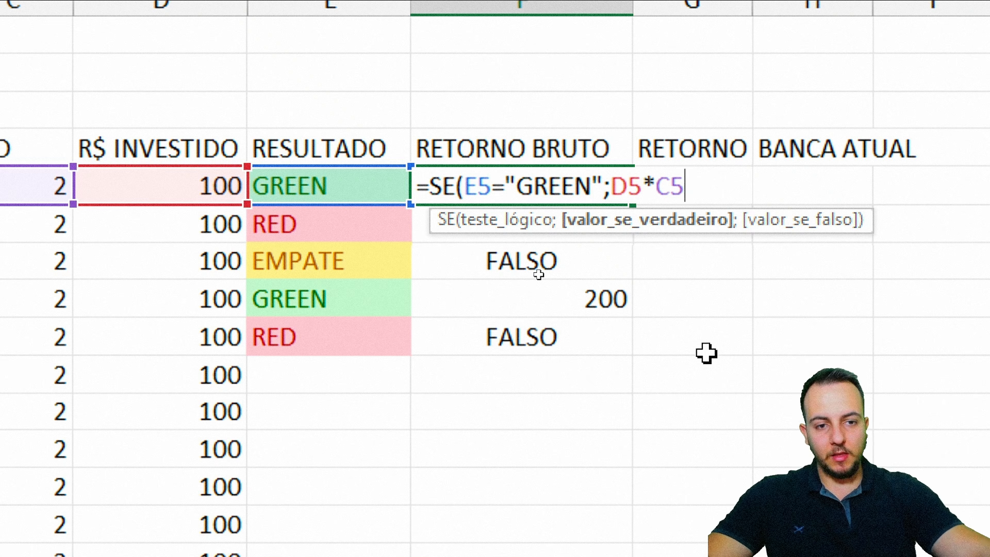
text(;)
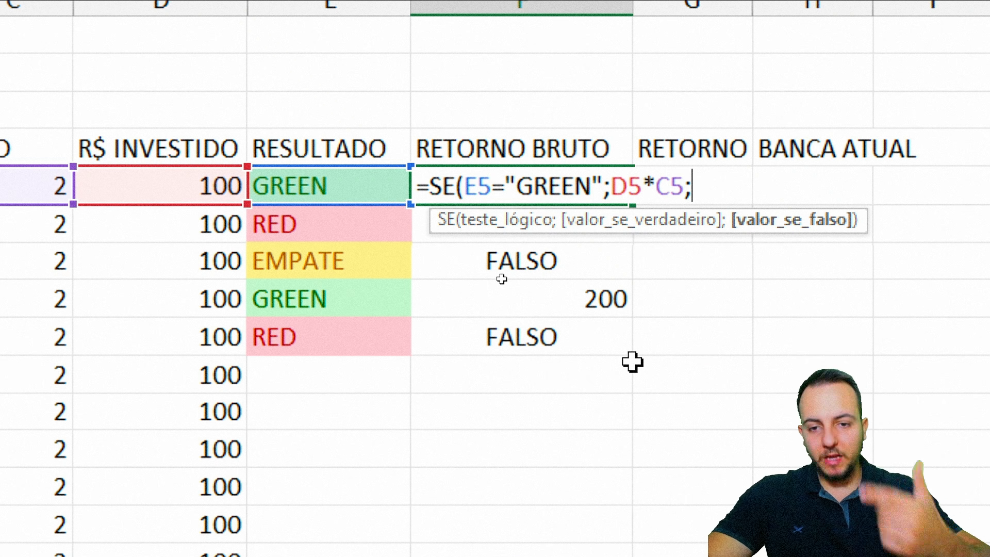
text(SE)
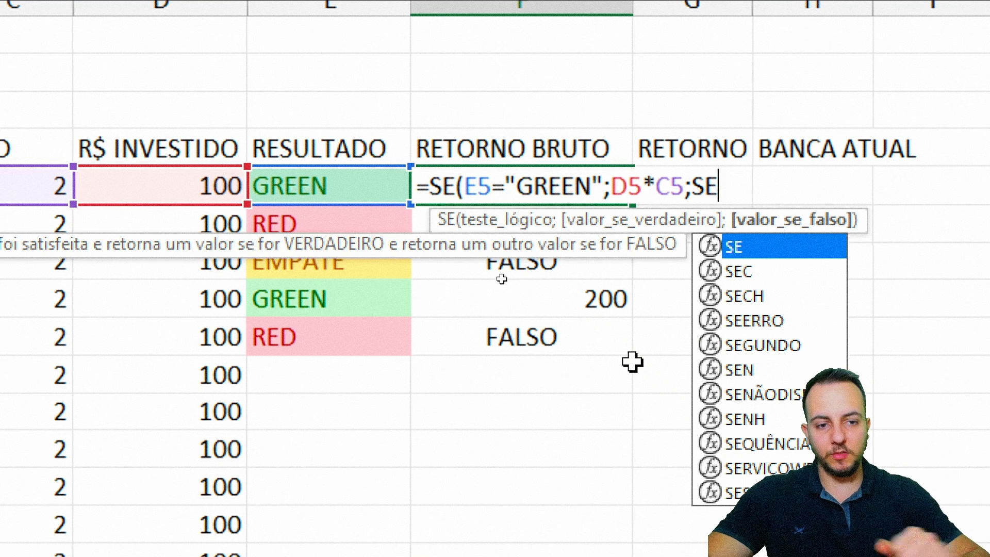
double_click(768, 253)
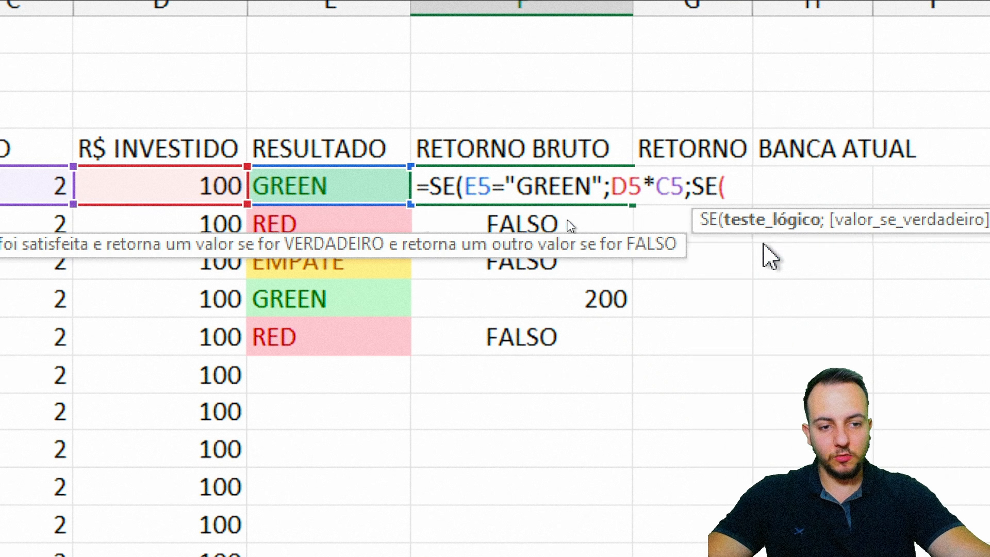
click(373, 186)
text(="RED)
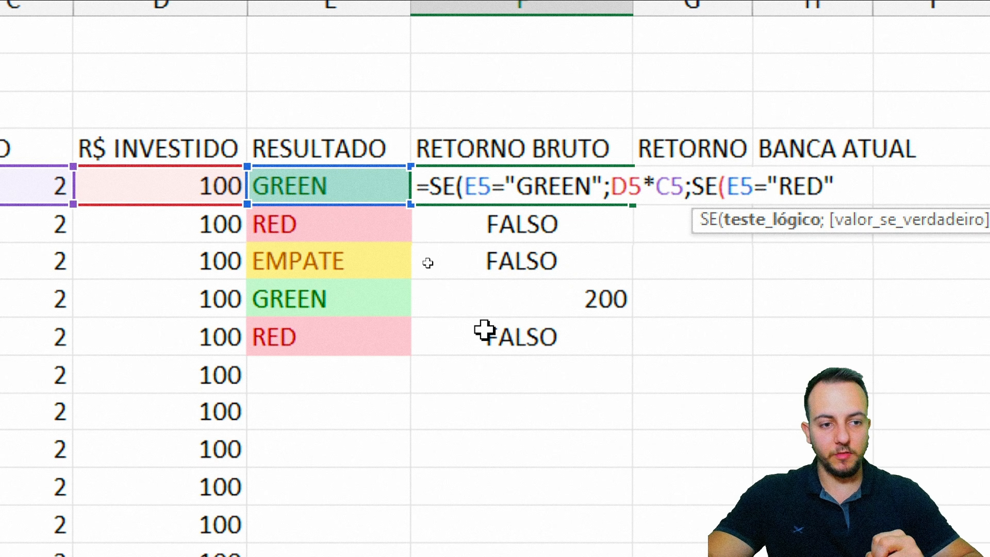
text(";)
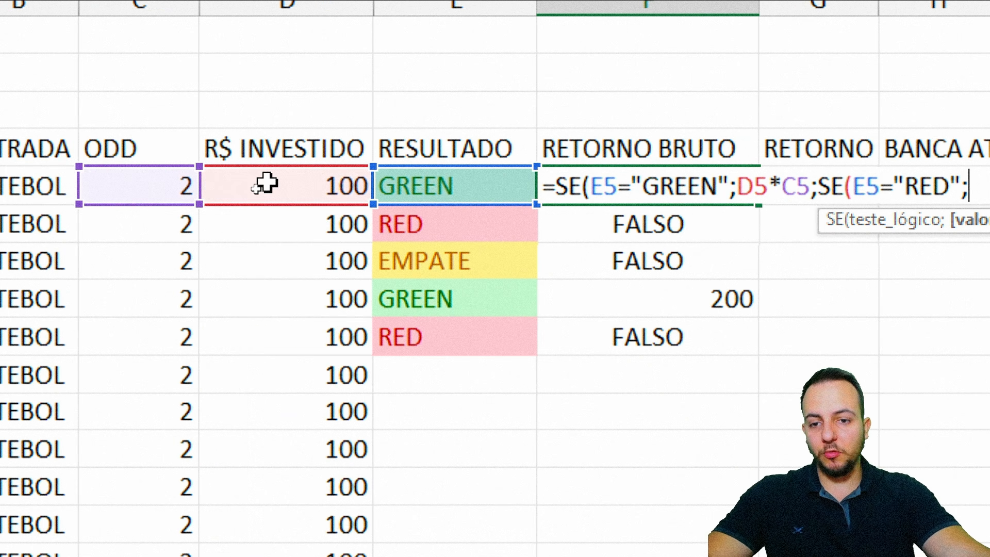
click(266, 182)
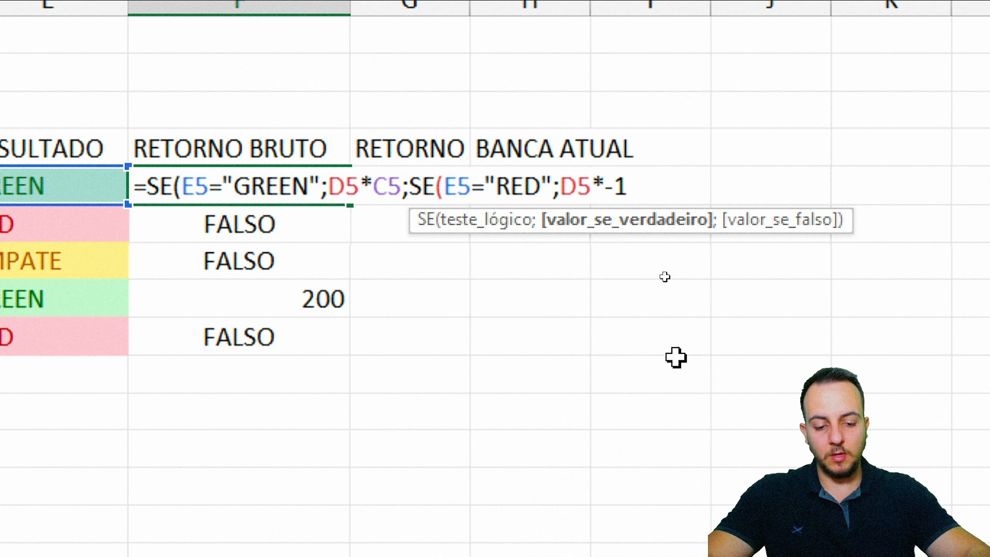
text(;)
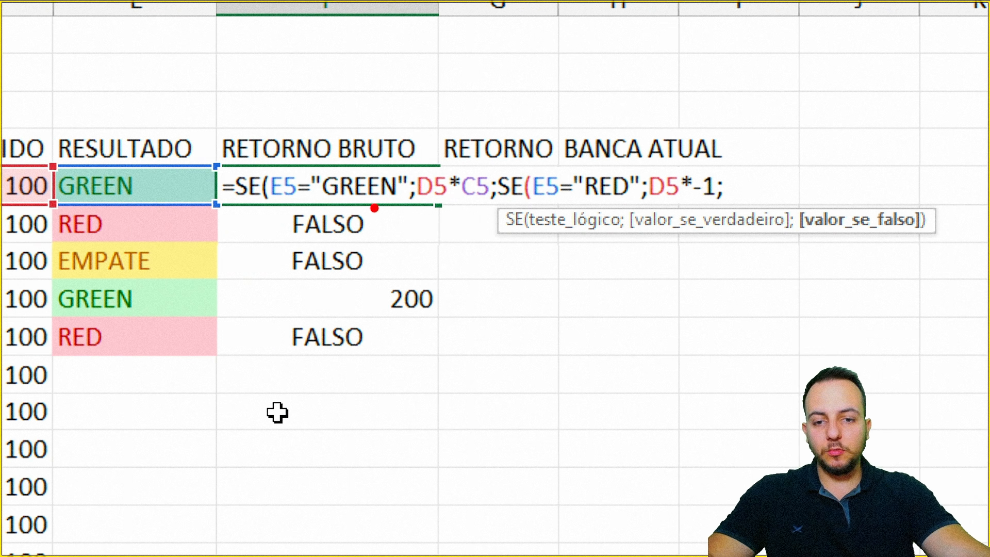
drag(374, 208, 360, 363)
drag(616, 202, 615, 384)
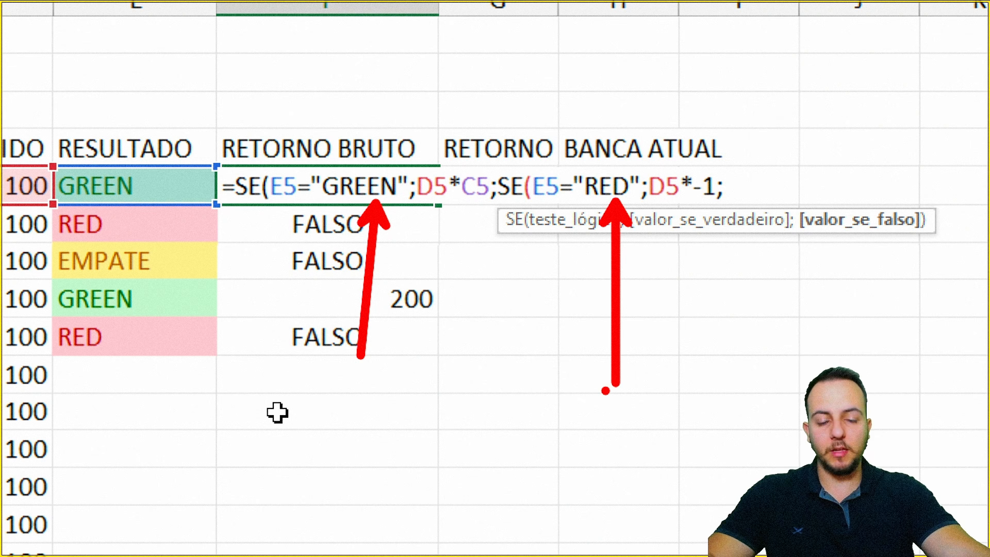
drag(740, 166, 840, 215)
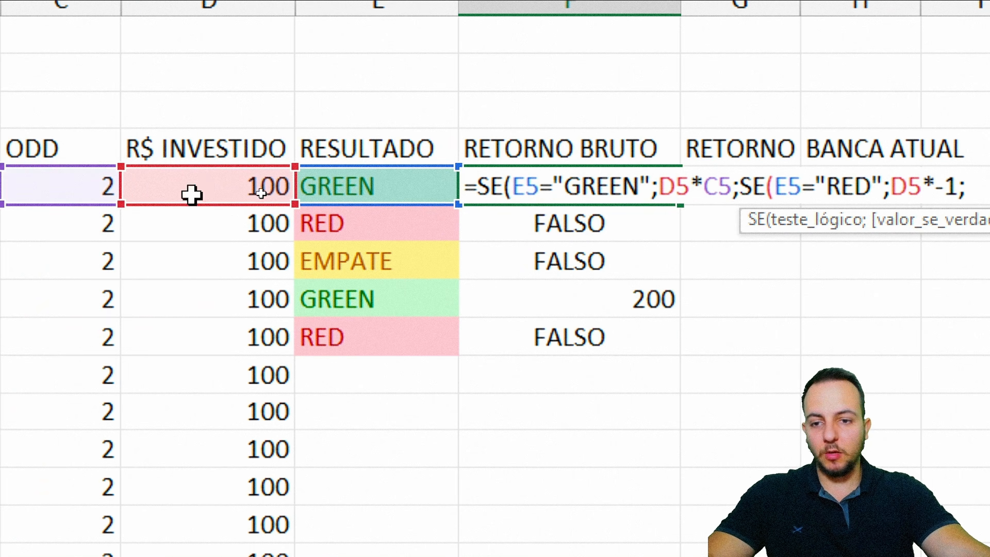
Complete the nested SE in F5 with D5 as the value if false, close both functions, and reselect F5
click(191, 194)
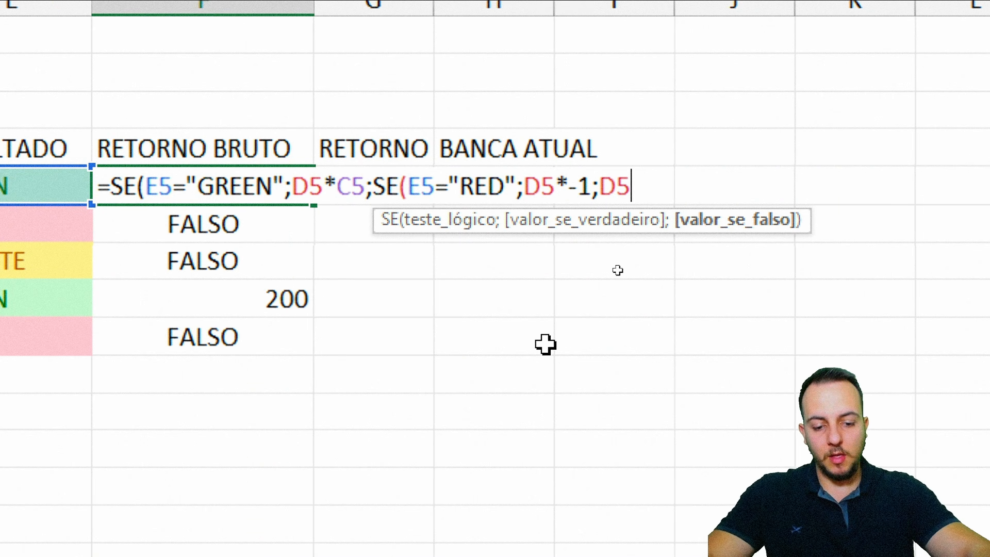
text())
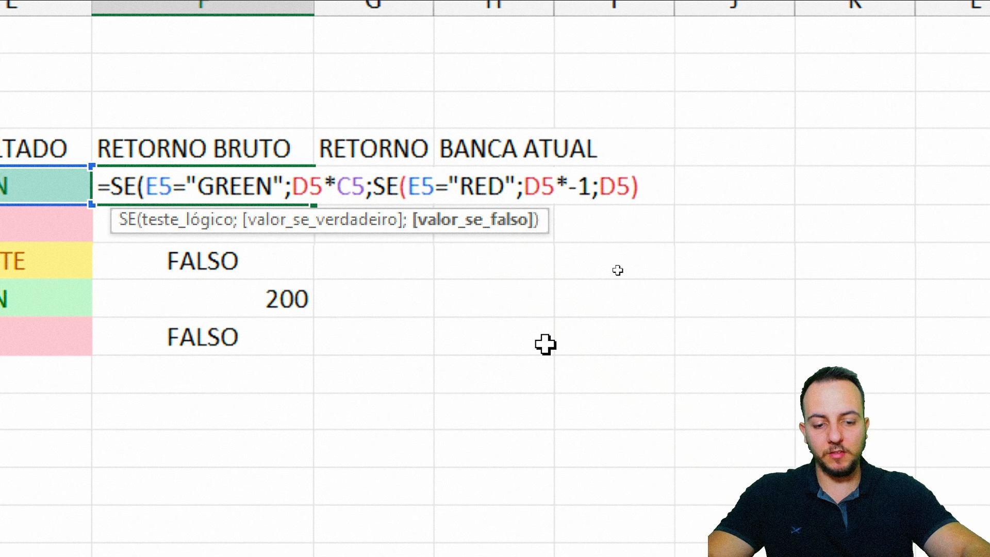
text())
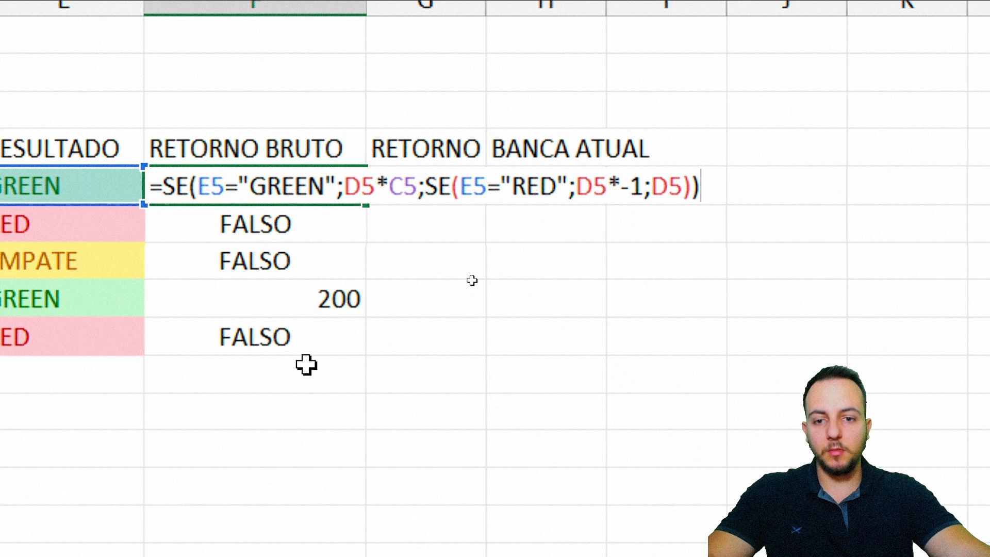
key(Return)
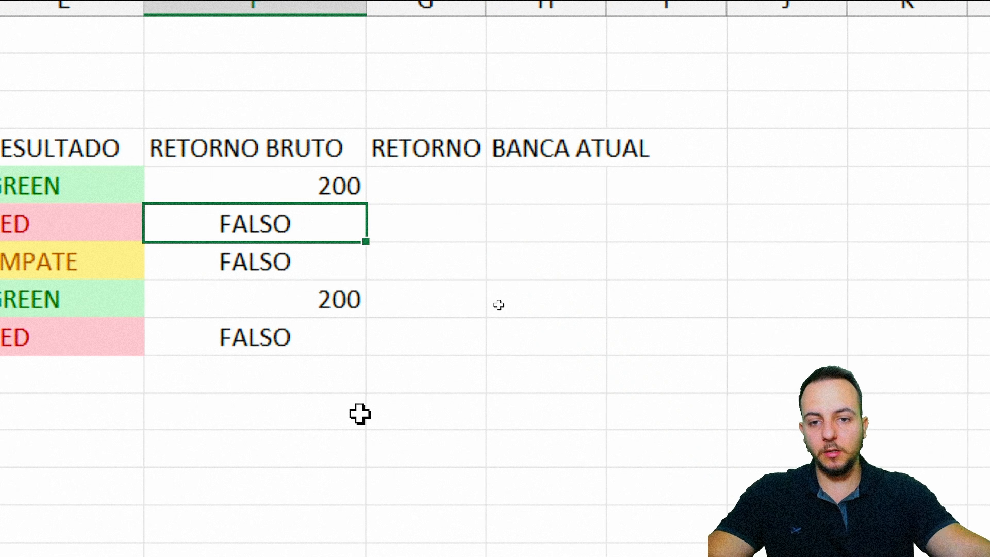
click(317, 196)
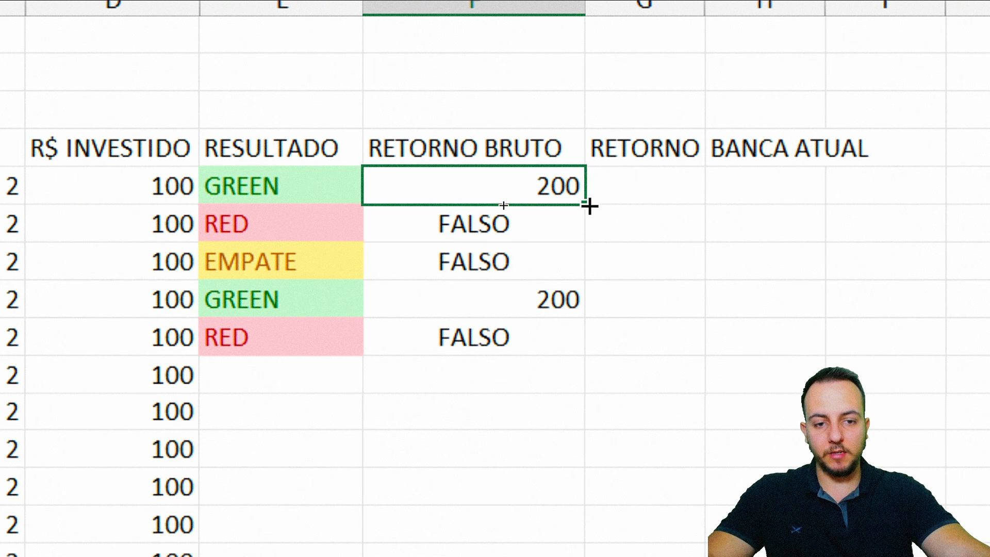
Fill the updated gross return formula from F5 down to F9
drag(585, 204, 582, 353)
click(423, 372)
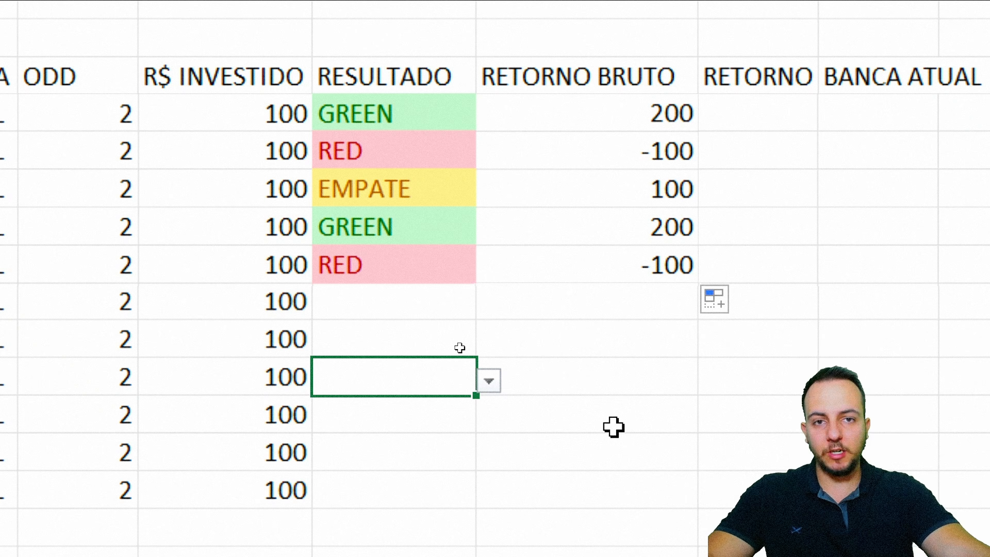
key(ctrl+2)
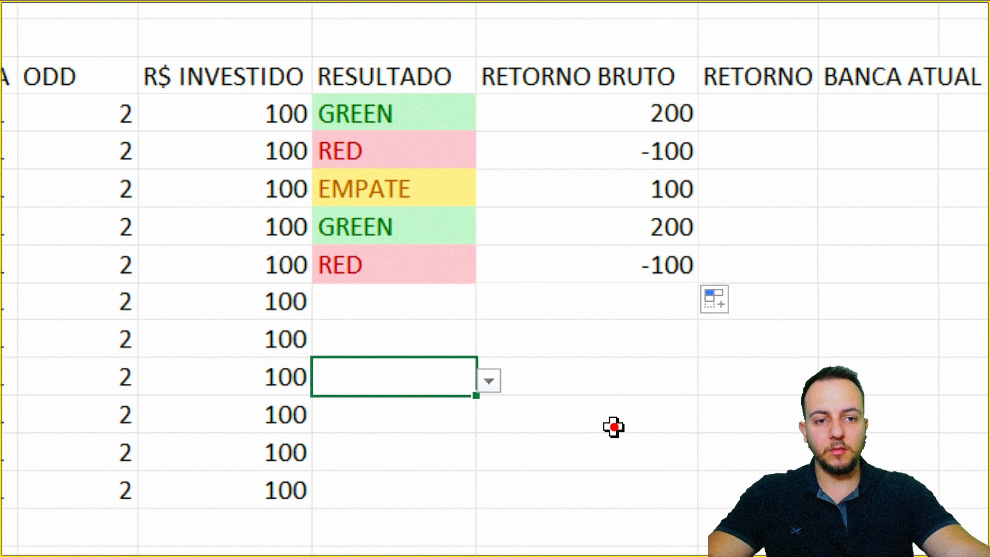
mouse_move(239, 88)
mouse_down()
mouse_move(293, 107)
mouse_move(313, 133)
mouse_move(417, 89)
mouse_up()
drag(311, 90, 311, 133)
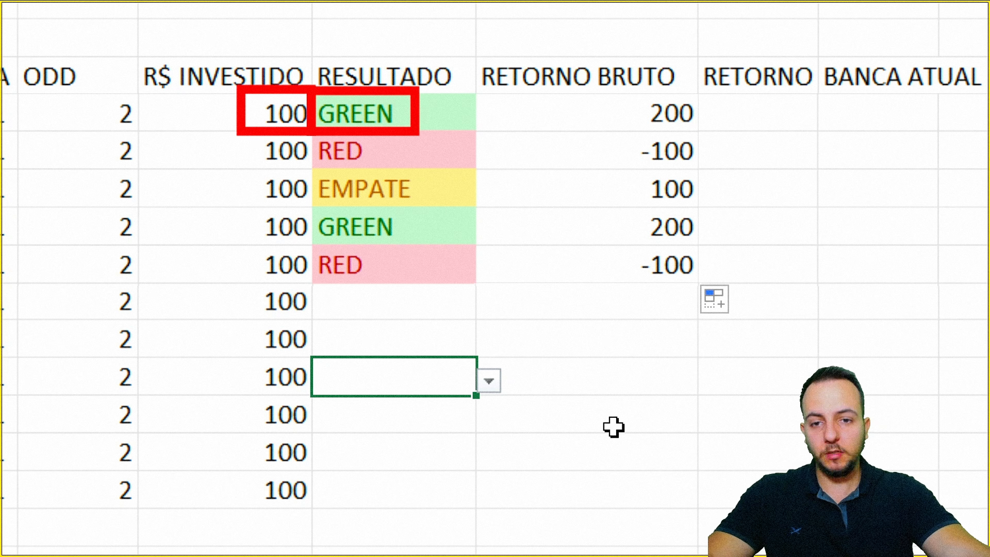
drag(93, 90, 155, 134)
drag(643, 115, 477, 114)
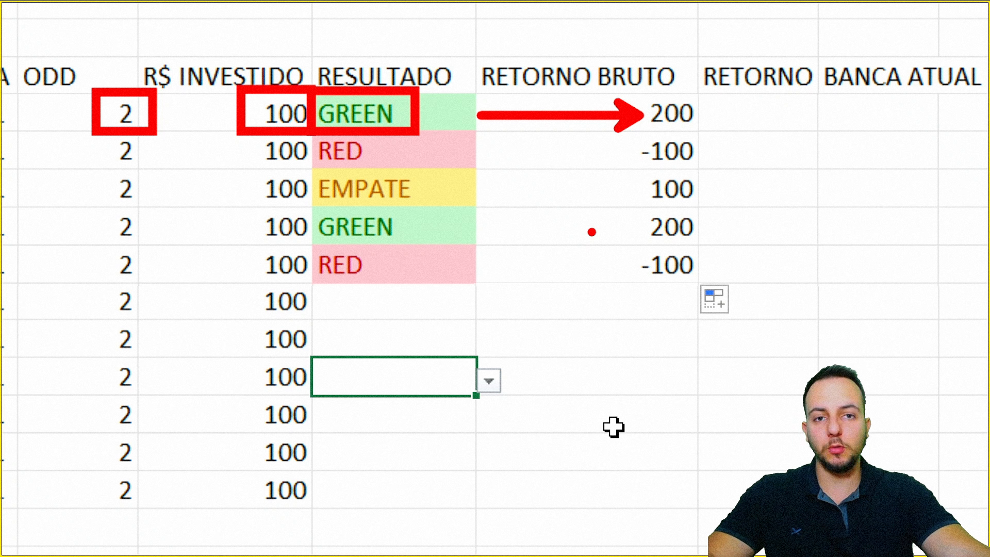
drag(586, 37, 683, 93)
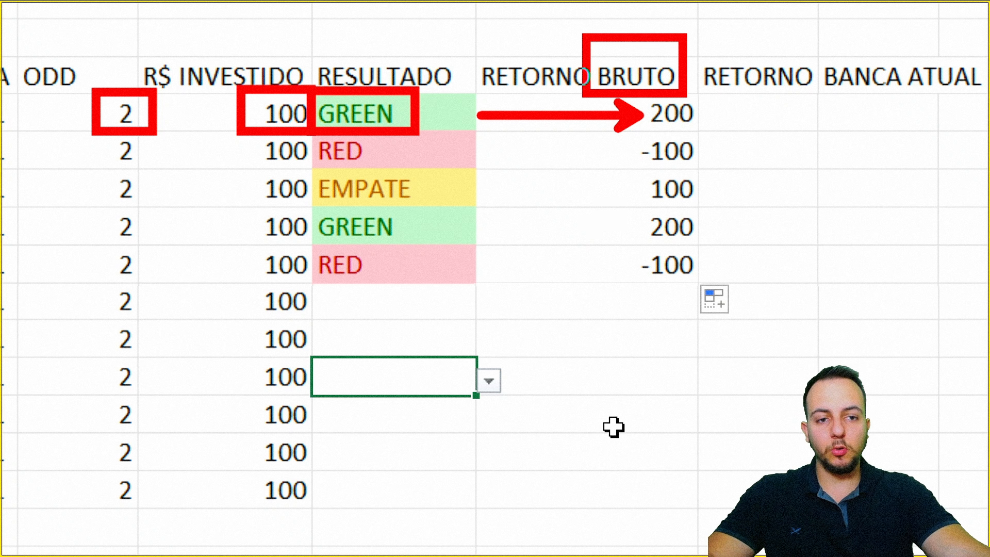
drag(696, 129, 776, 179)
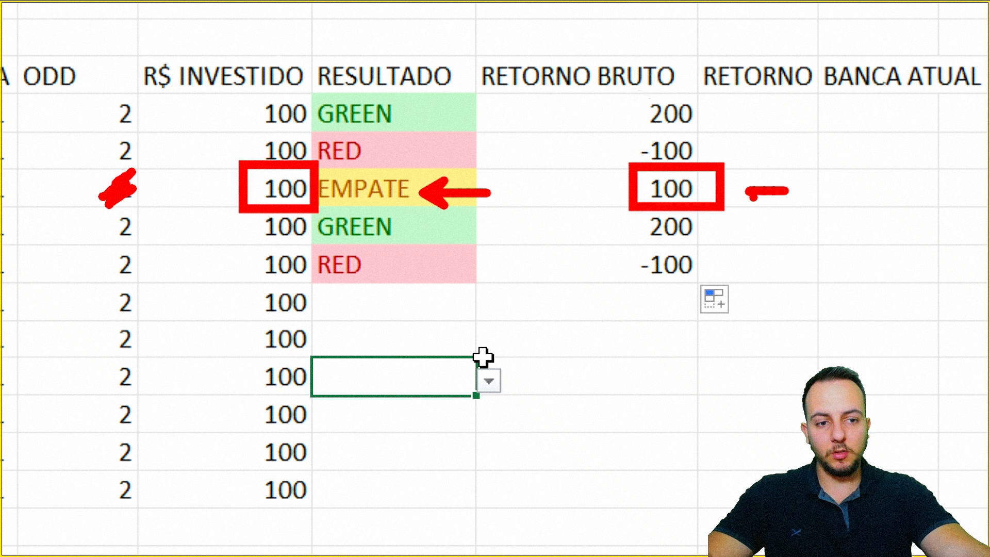
Fill the gross return formula from F9 down to F15 and select the newly filled cells
click(614, 260)
drag(698, 283, 669, 516)
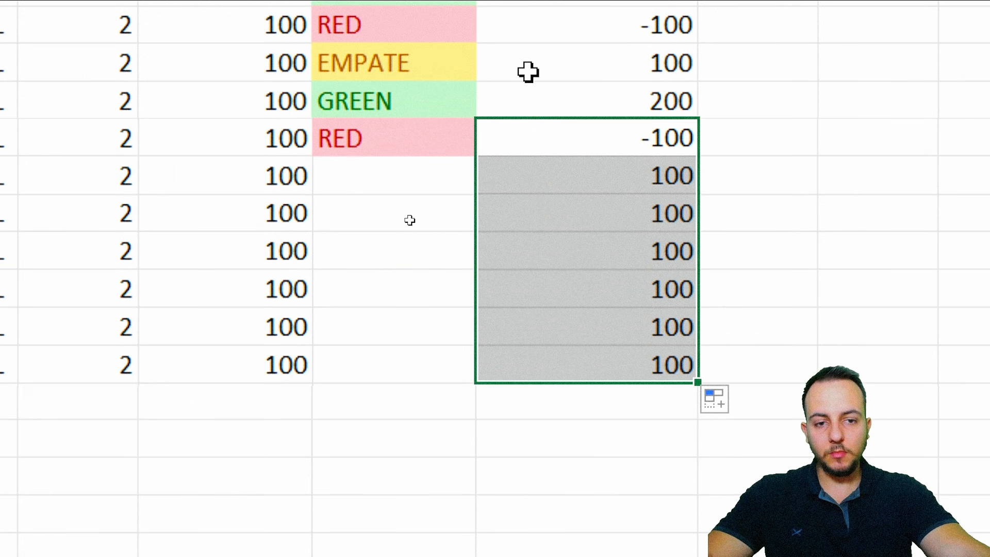
click(405, 276)
drag(637, 281, 620, 475)
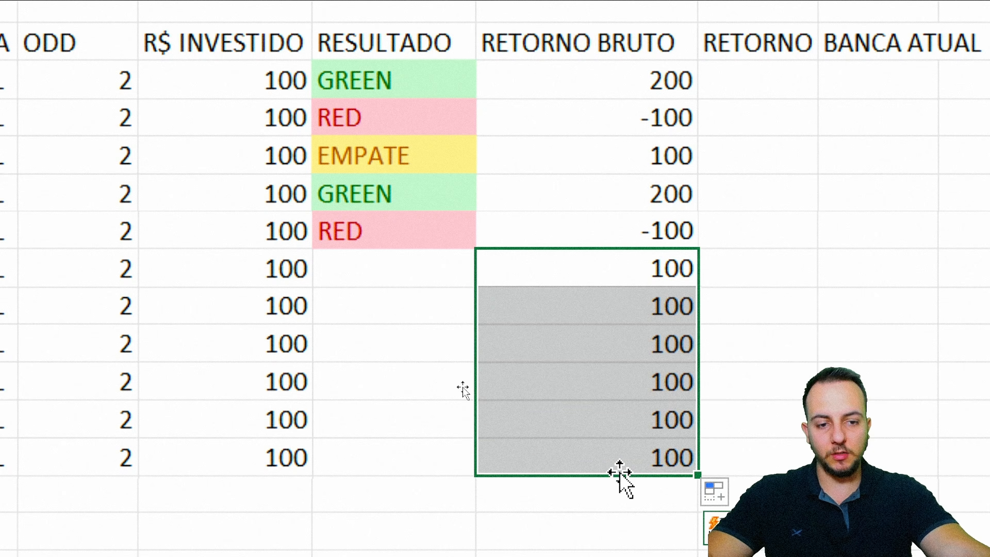
click(402, 211)
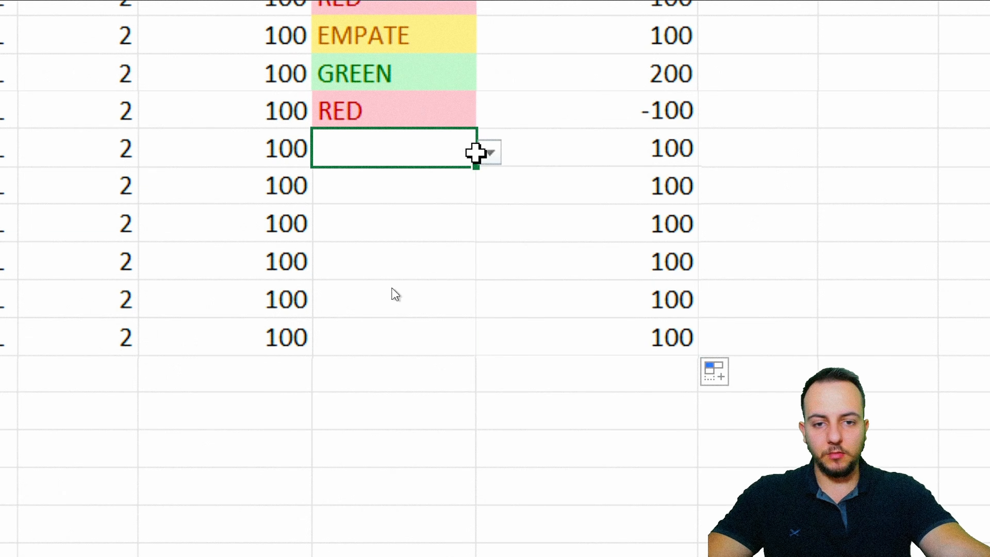
click(490, 153)
click(418, 181)
click(407, 186)
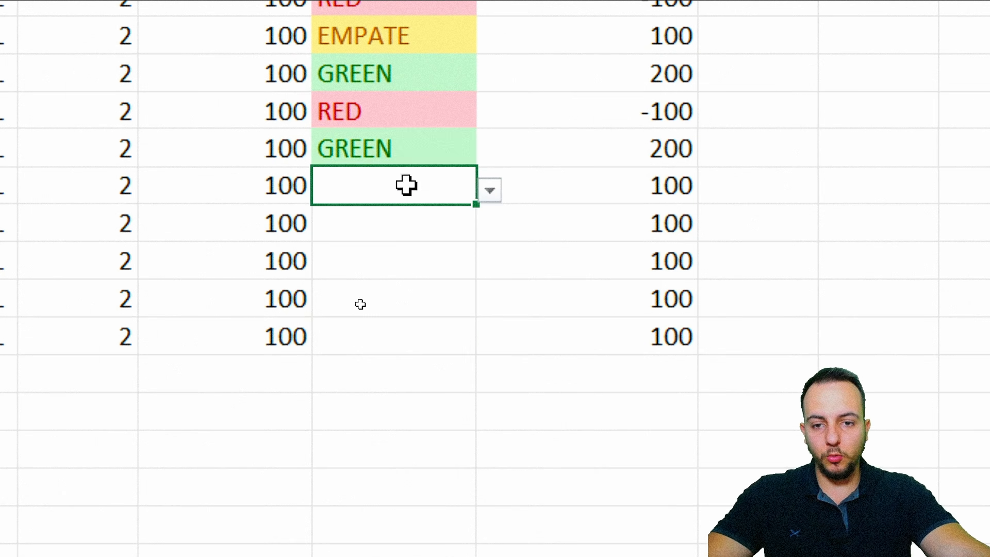
Set the result in E10 to EMPATE using its validation list
click(435, 136)
click(489, 157)
click(389, 230)
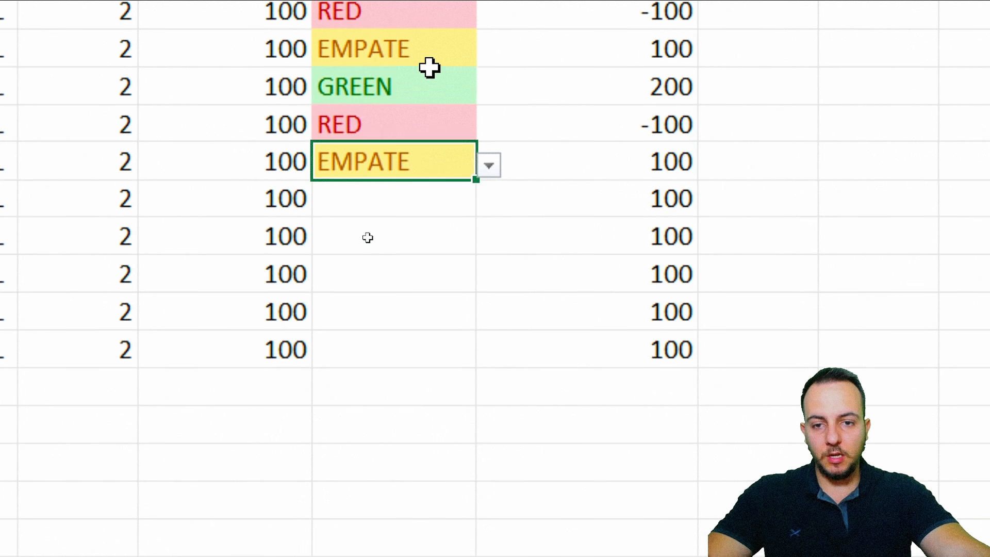
Copy the GREEN, RED and EMPATE results in E8:E10 to fill E11:E15, clearing the surplus entry in E16
drag(423, 73, 393, 156)
key(ctrl+c)
click(380, 211)
key(ctrl+v)
click(397, 321)
click(358, 323)
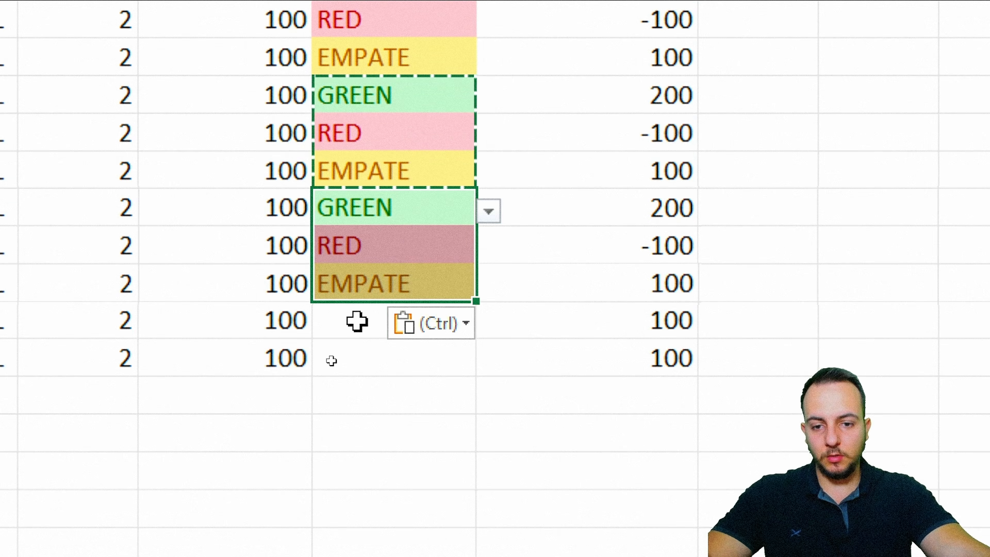
click(357, 323)
key(ctrl+v)
click(368, 394)
key(Delete)
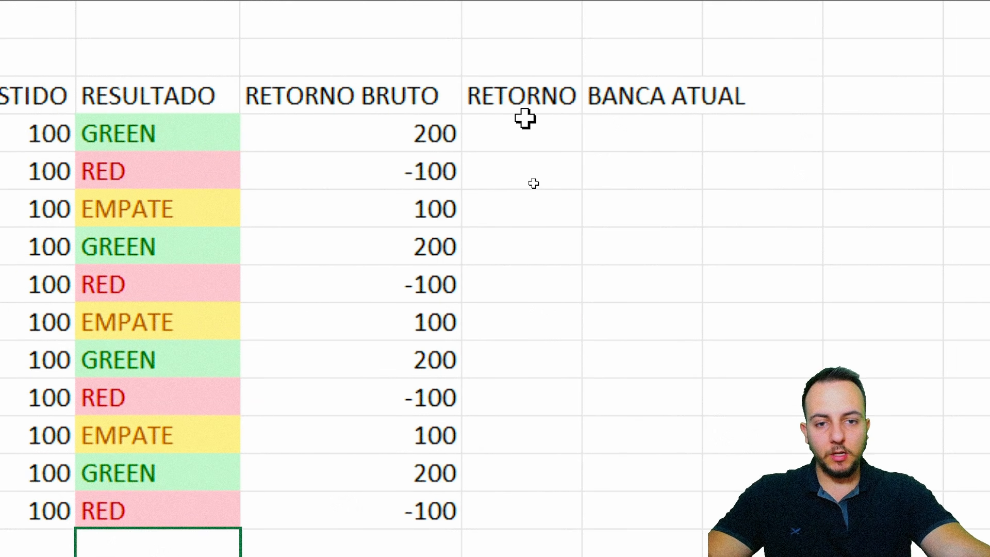
Rename the RETORNO header in G4 to RETORNO LÍQUIDO and widen column G to fit it
click(524, 114)
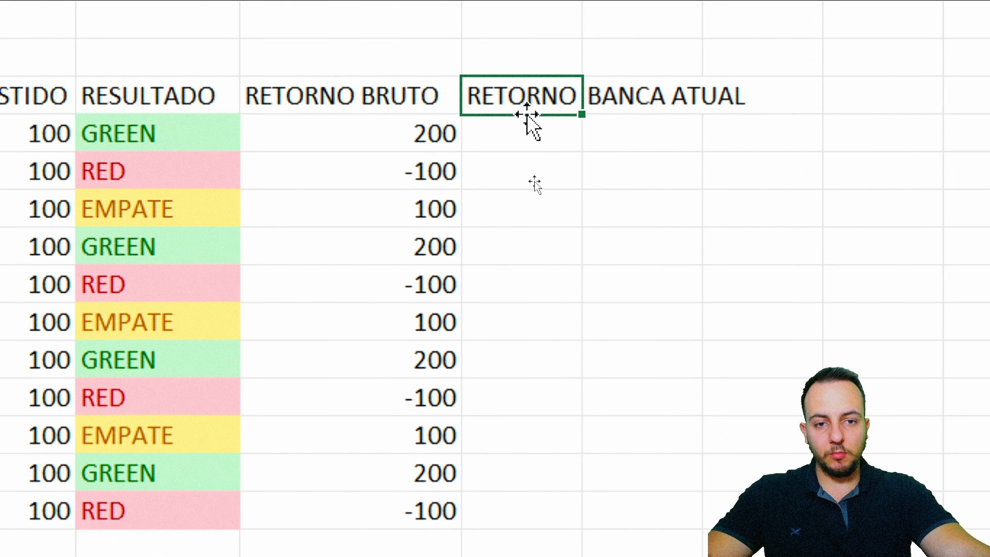
drag(582, 28, 714, 34)
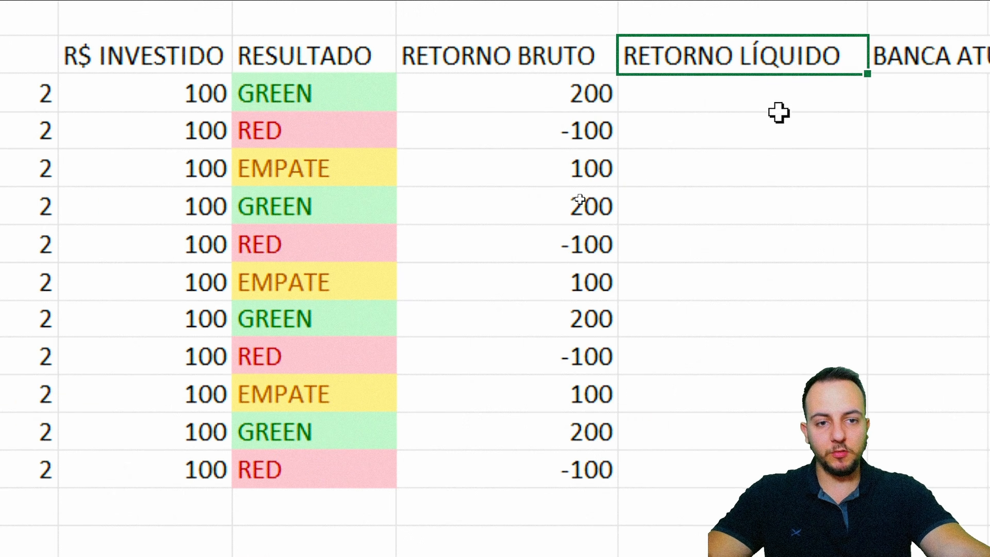
Enter the formula =F5-D5 in G5 to calculate the net return
click(824, 108)
text(=)
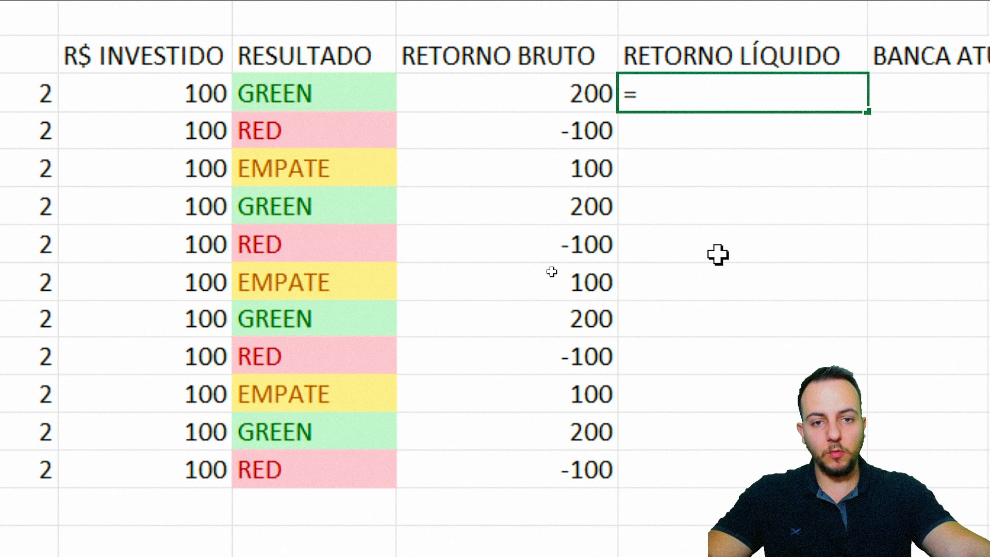
click(530, 100)
text(-)
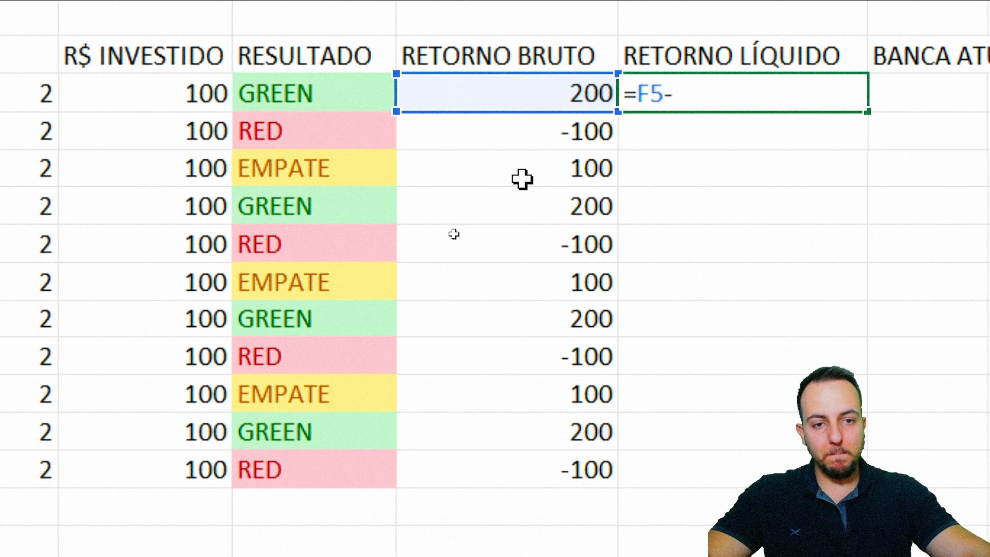
click(155, 93)
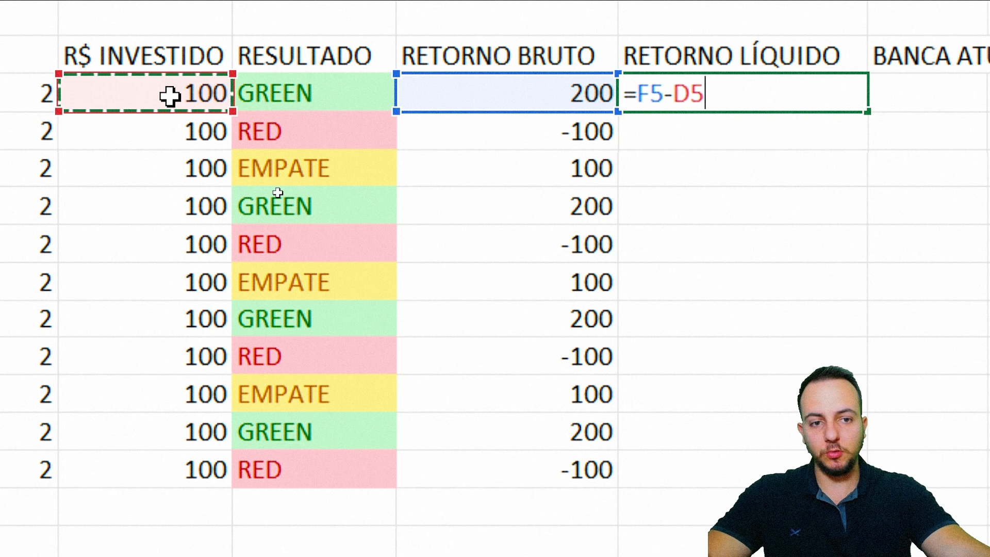
key(Return)
Fill the net return formula from G5 down to G15 and clear the formulas from G5:G15
click(804, 98)
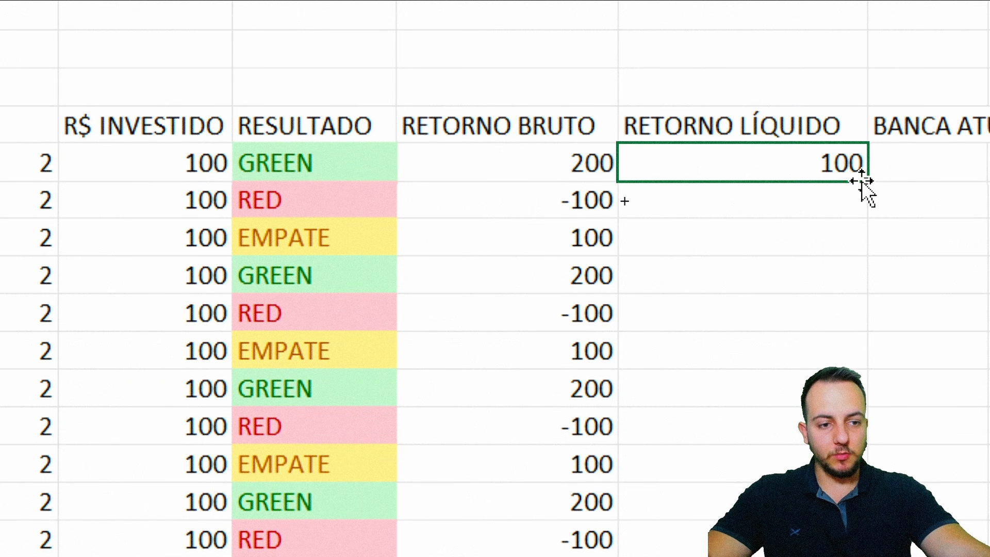
drag(867, 181, 850, 539)
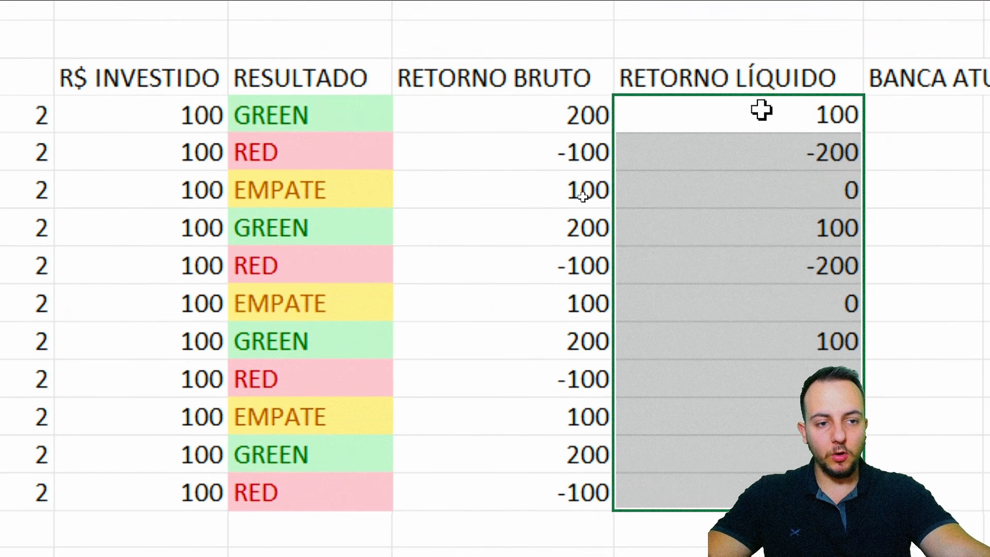
click(509, 83)
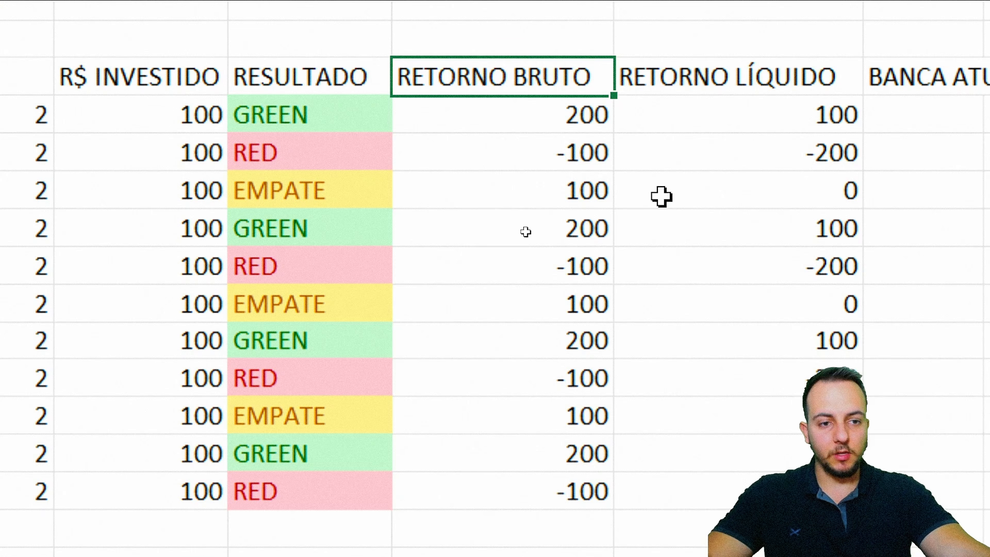
mouse_move(779, 117)
mouse_down()
mouse_move(738, 375)
mouse_move(733, 489)
mouse_up()
key(Delete)
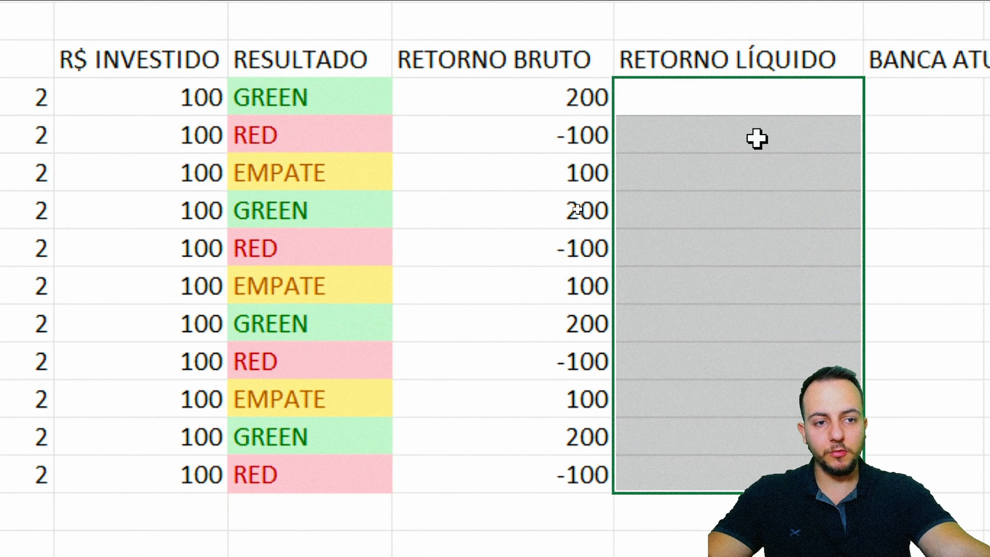
Start an SE formula in G5 that returns F5 when E5 equals "RED"
click(787, 100)
text(=SE)
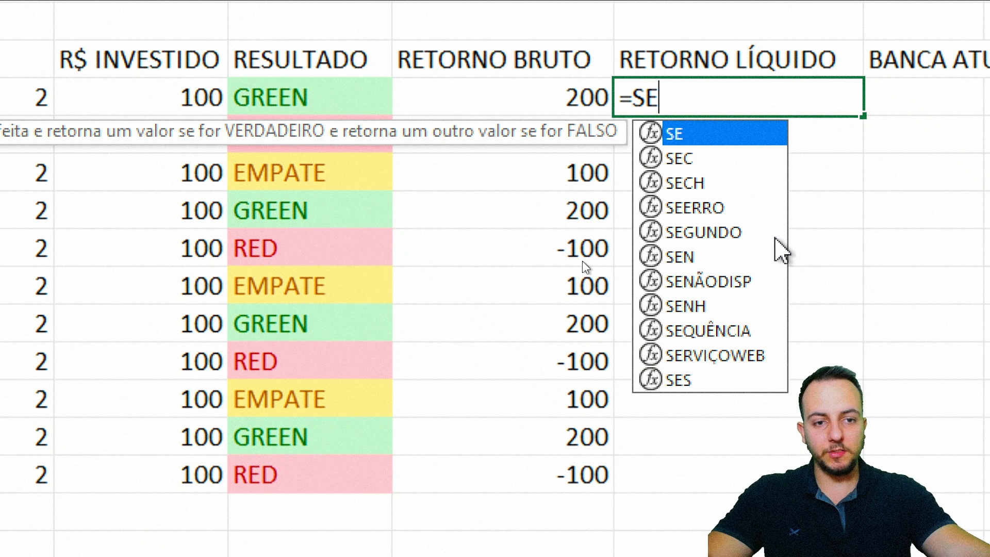
double_click(694, 142)
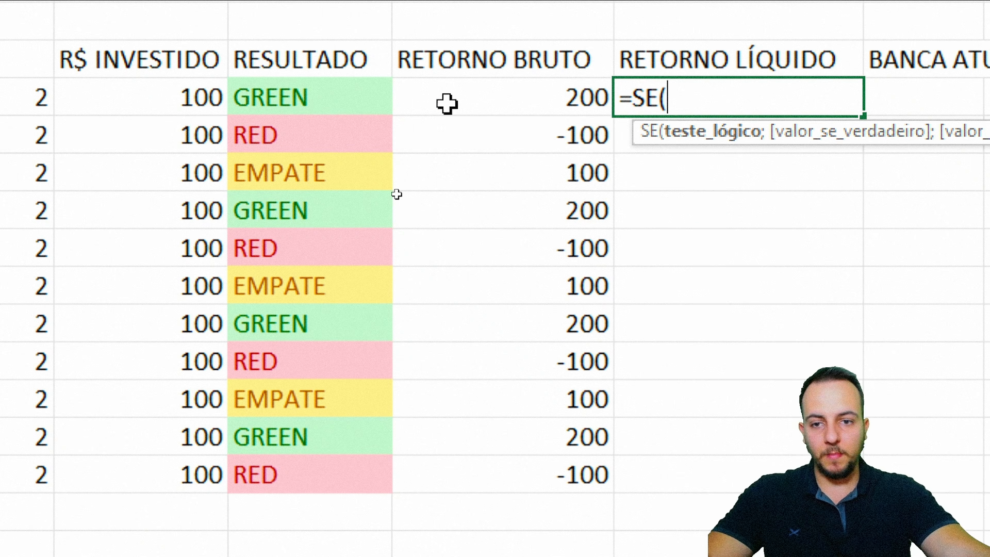
click(316, 96)
text(="RED)
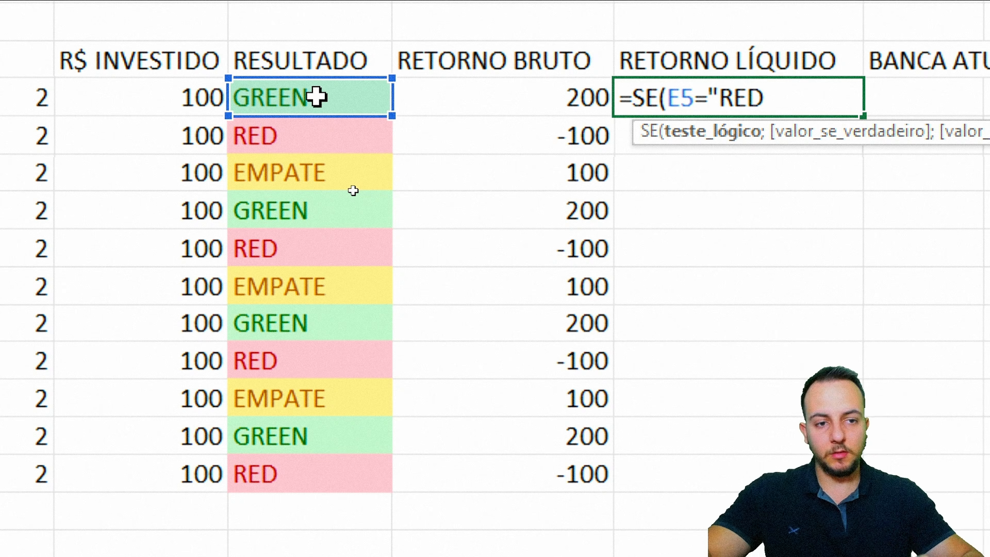
text(";)
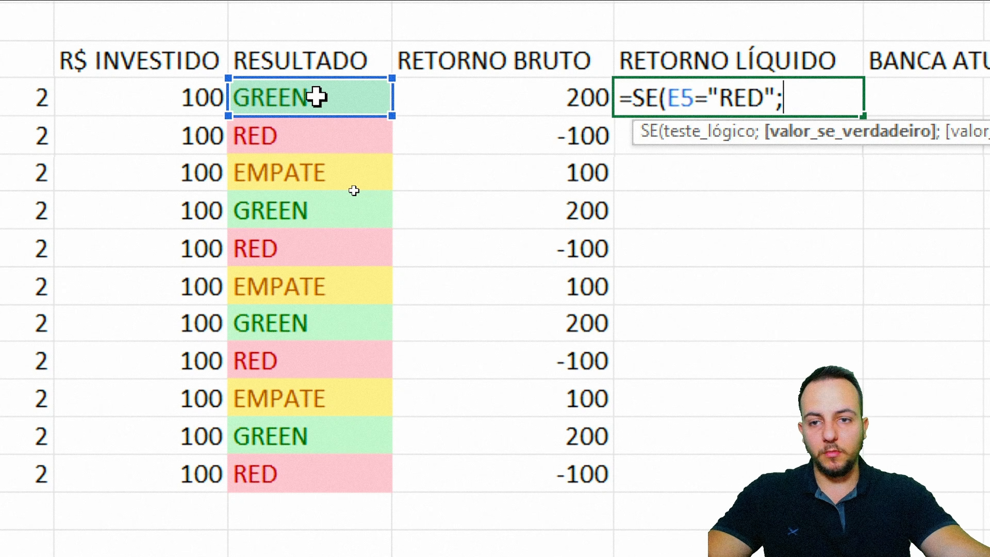
click(474, 98)
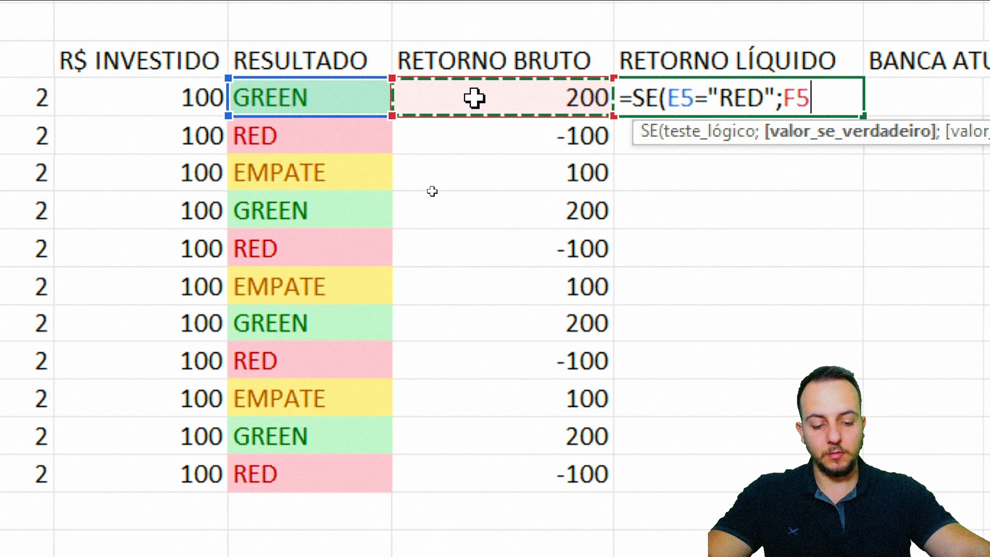
text(;)
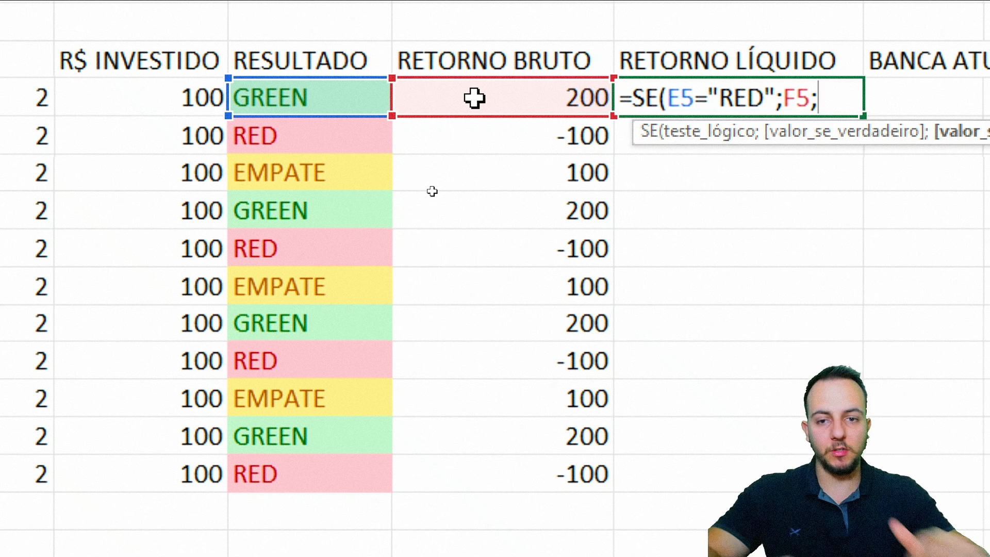
Complete the SE formula in G5 with F5-D5 as the value if false
click(474, 99)
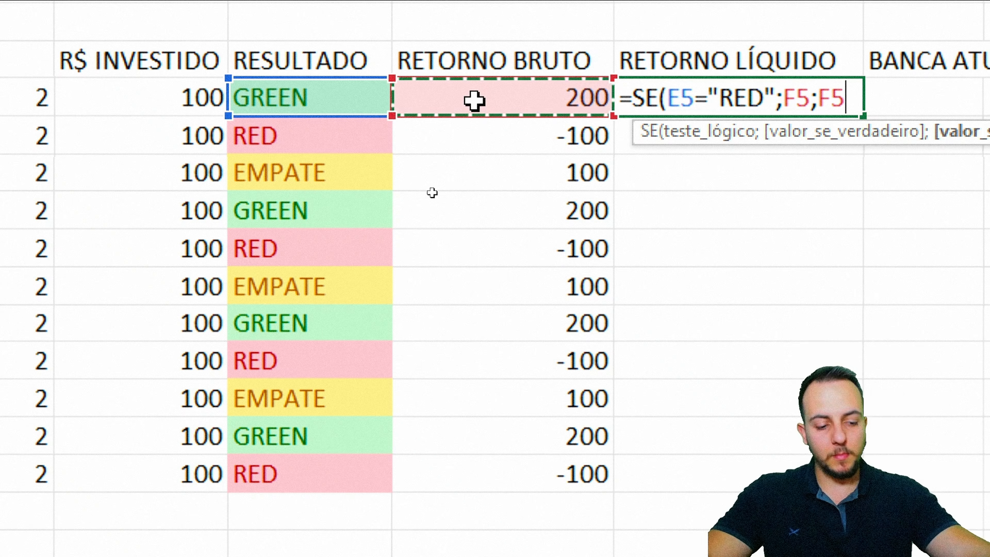
text(-)
click(162, 91)
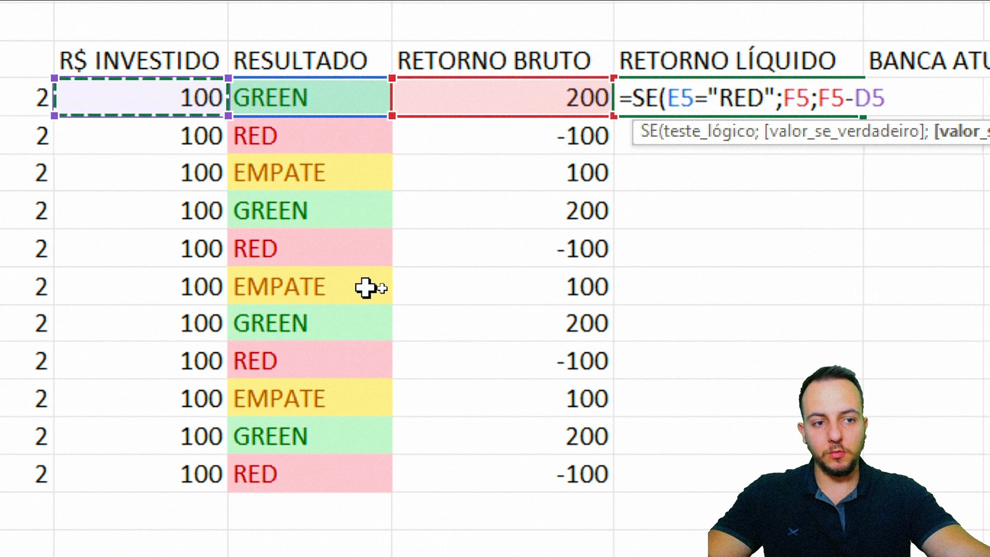
text())
key(Return)
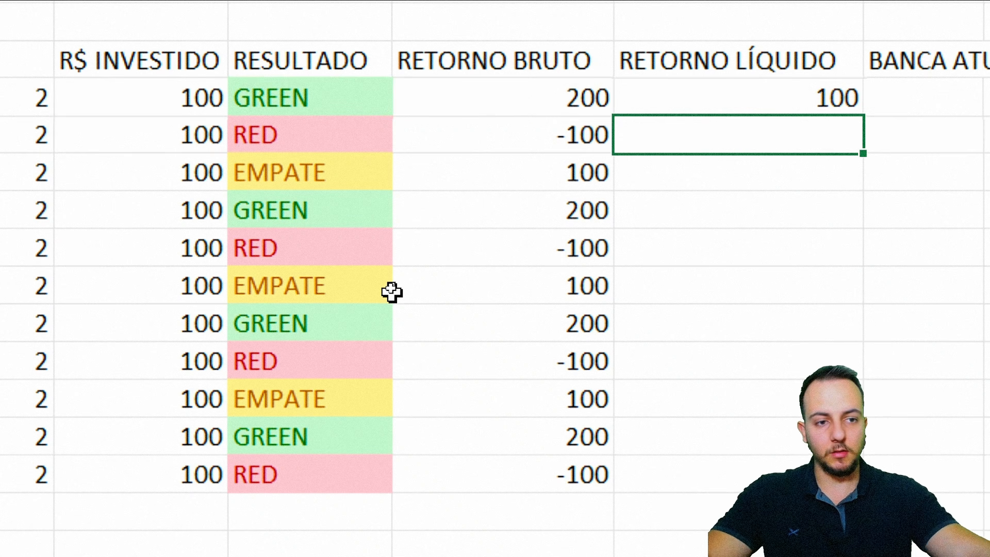
Fill the SE net return formula from G5 down to G15
click(835, 98)
drag(861, 115, 858, 488)
click(443, 427)
key(ctrl+2)
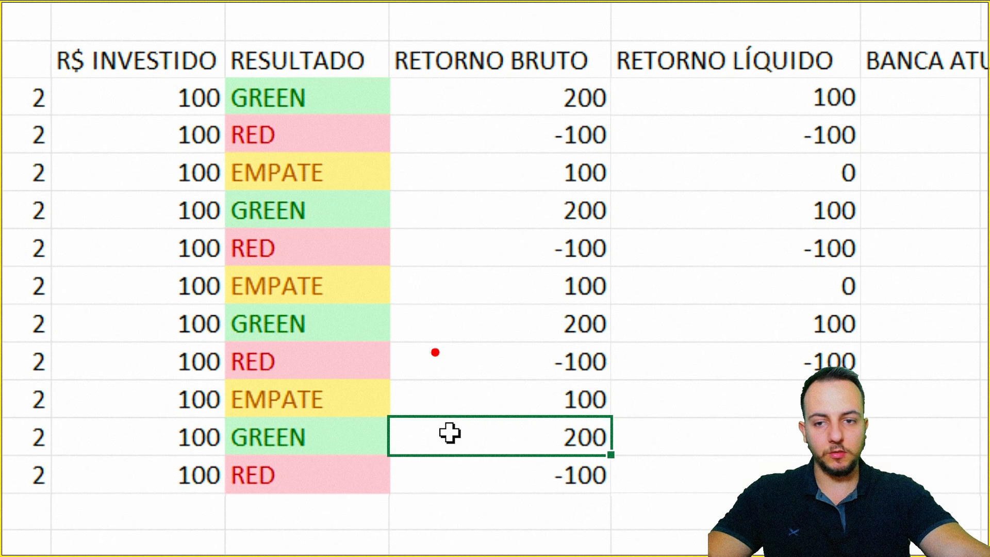
drag(146, 111, 311, 155)
drag(783, 136, 734, 137)
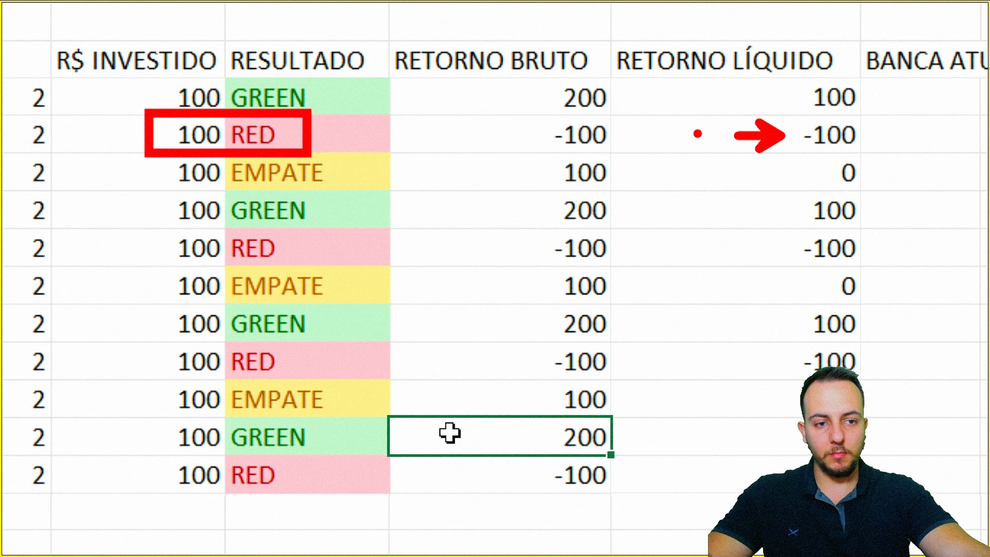
drag(539, 138, 467, 139)
key(ctrl+z)
key(ctrl+z)
key(ctrl+z)
drag(165, 69, 327, 116)
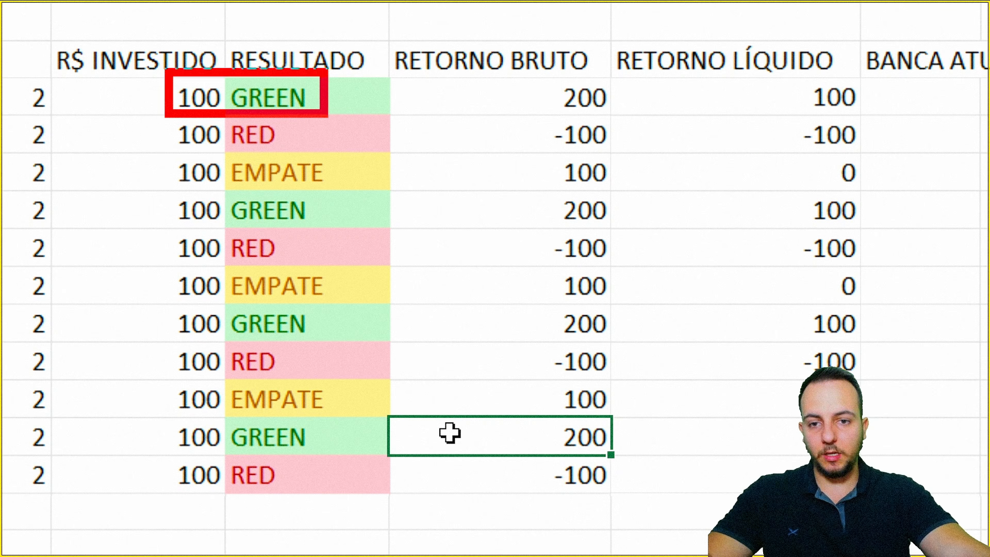
drag(554, 98, 467, 100)
drag(799, 98, 729, 99)
key(ctrl+z)
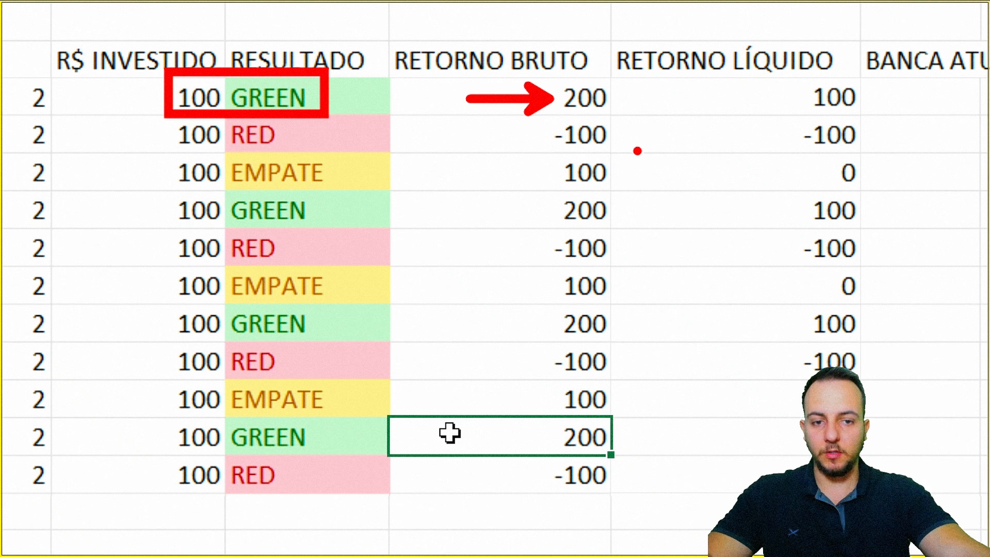
key(ctrl+z)
key(ctrl+z)
drag(157, 137, 384, 197)
drag(535, 143, 631, 191)
drag(787, 151, 908, 188)
drag(783, 172, 683, 171)
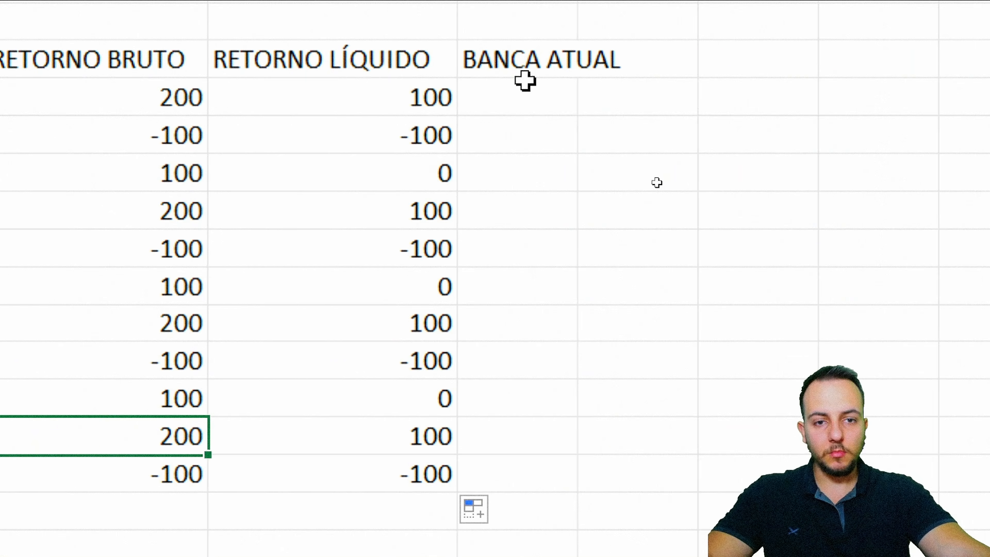
Widen column H so the BANCA ATUAL heading fits inside its cell
click(529, 100)
drag(579, 70, 652, 78)
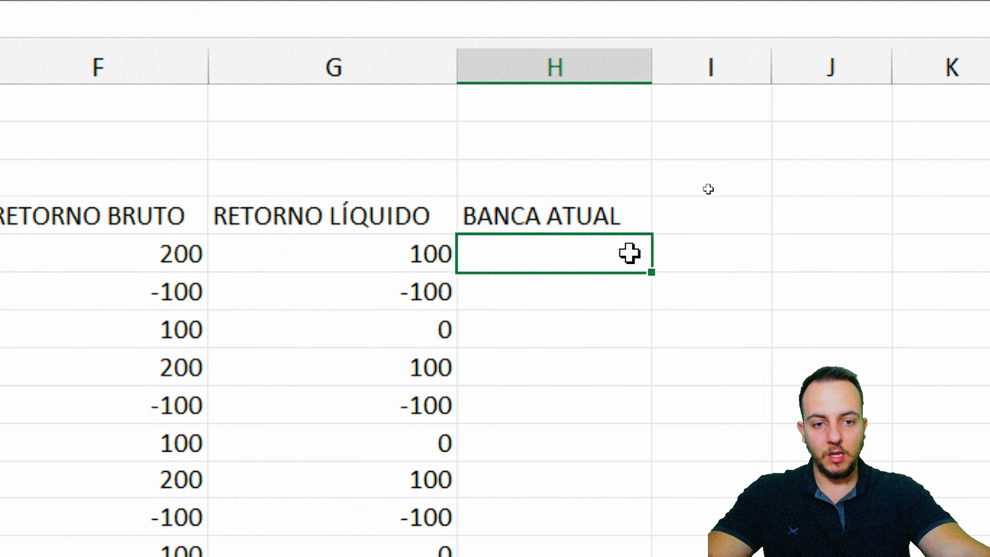
drag(609, 214, 614, 556)
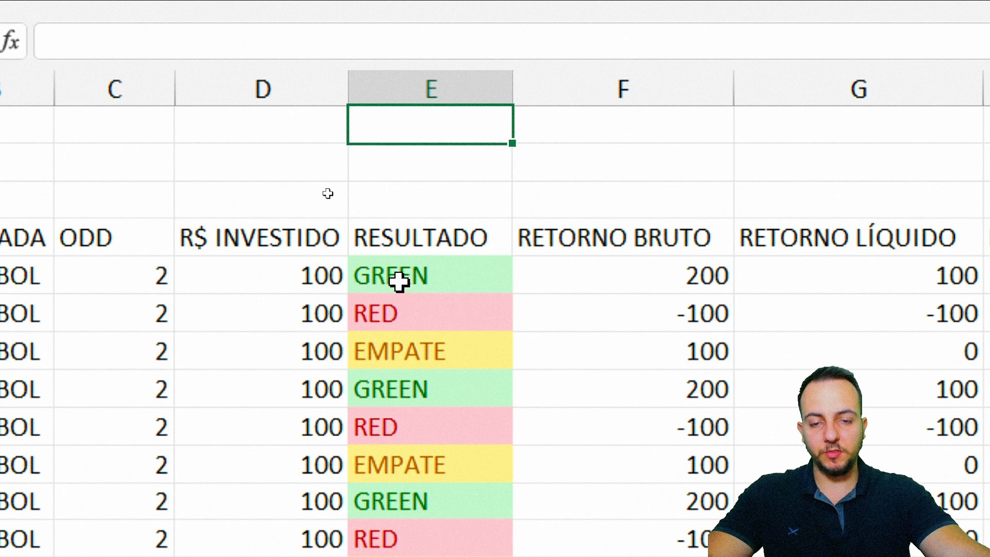
Enter the label BANCA INICIAL in E1 and the starting bankroll 100 in F1
text(BANCA I)
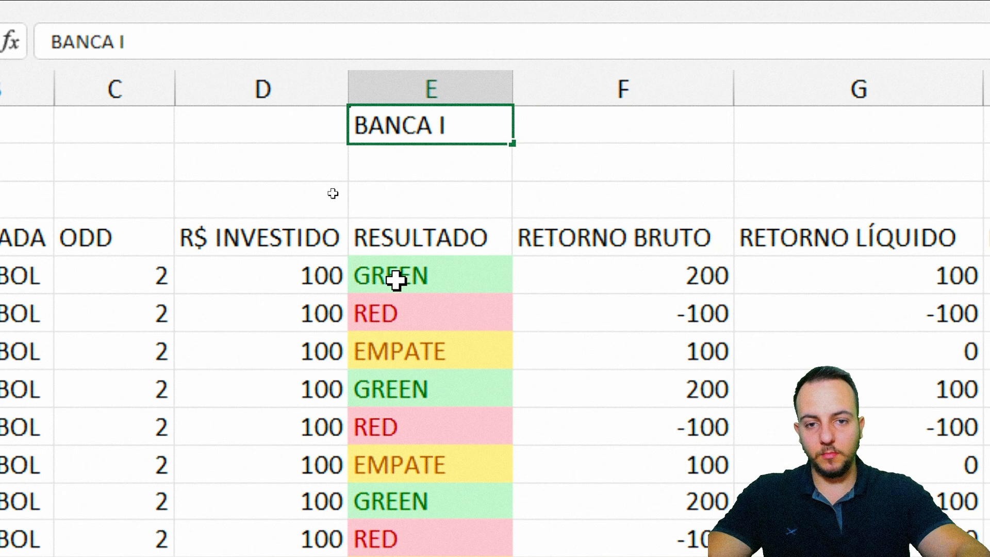
key(Escape)
text(B)
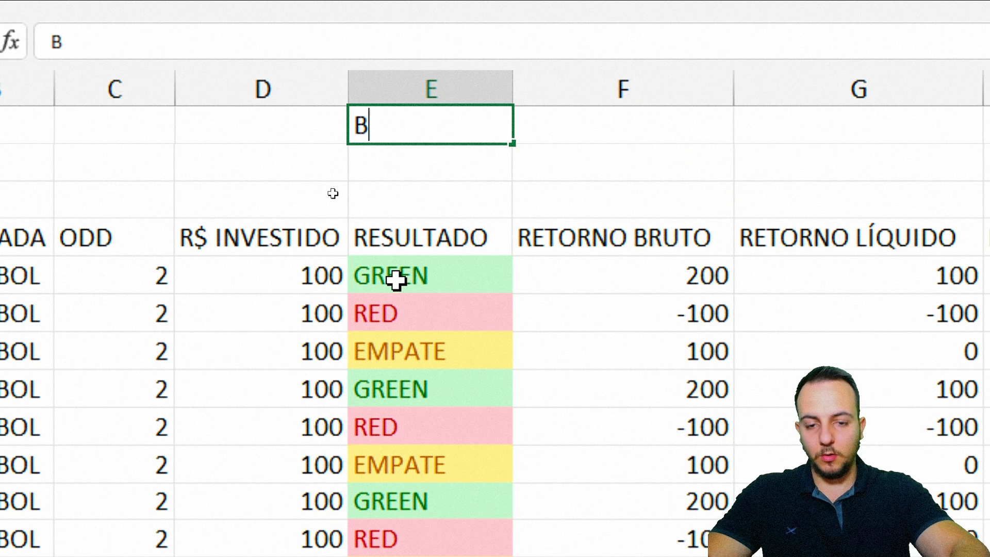
text(ANCA INICIAL)
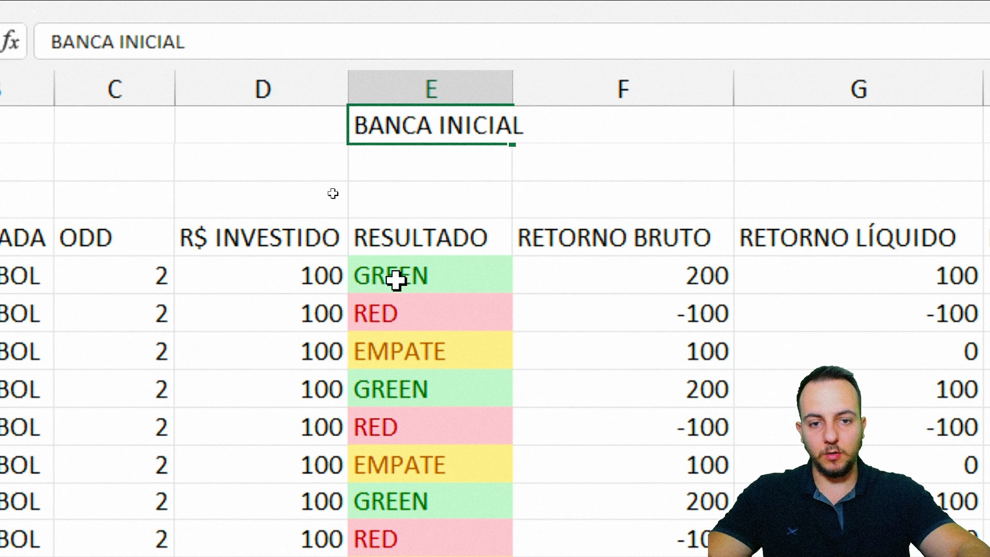
key(Tab)
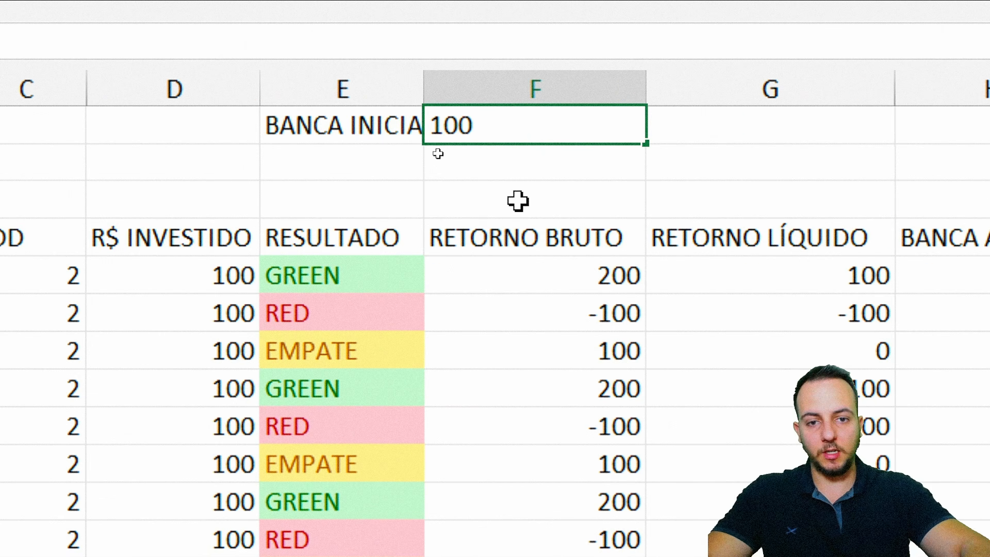
key(Return)
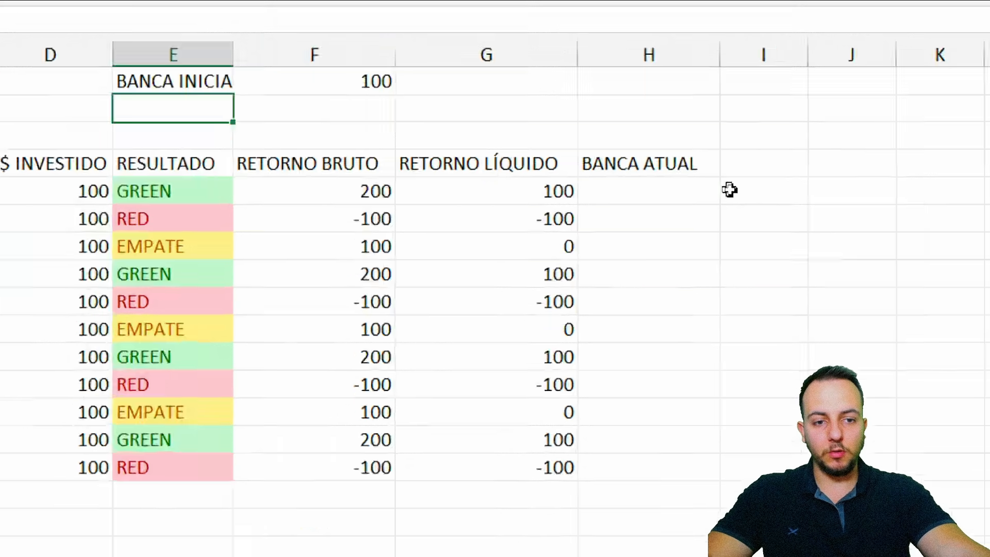
Enter the formula =F1+G5 in H5 to add the first net return to the initial bankroll
click(709, 189)
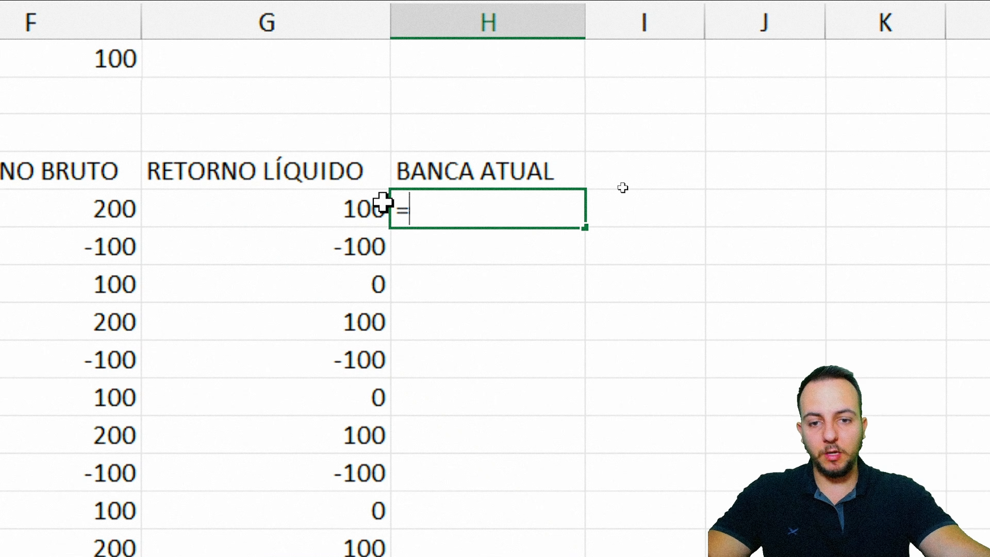
click(112, 71)
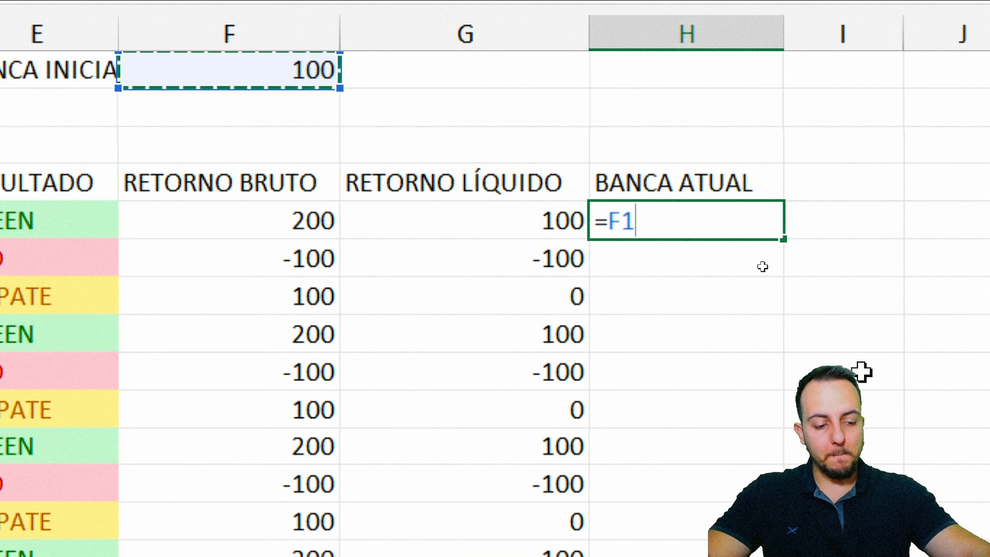
text(+)
click(506, 216)
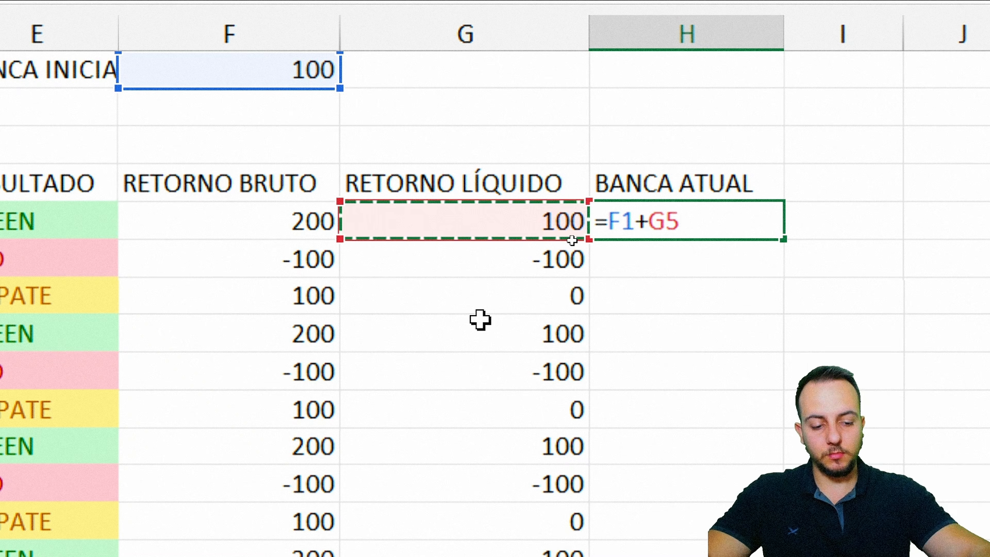
key(Return)
click(675, 227)
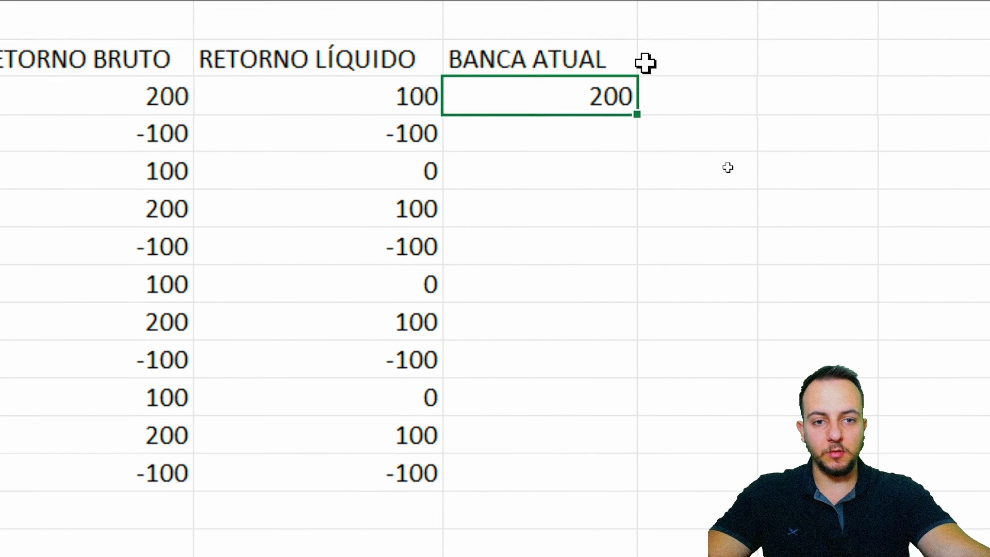
Enter the formula =H5+G6 in H6 to add the second net return to the previous bankroll
drag(588, 105, 586, 430)
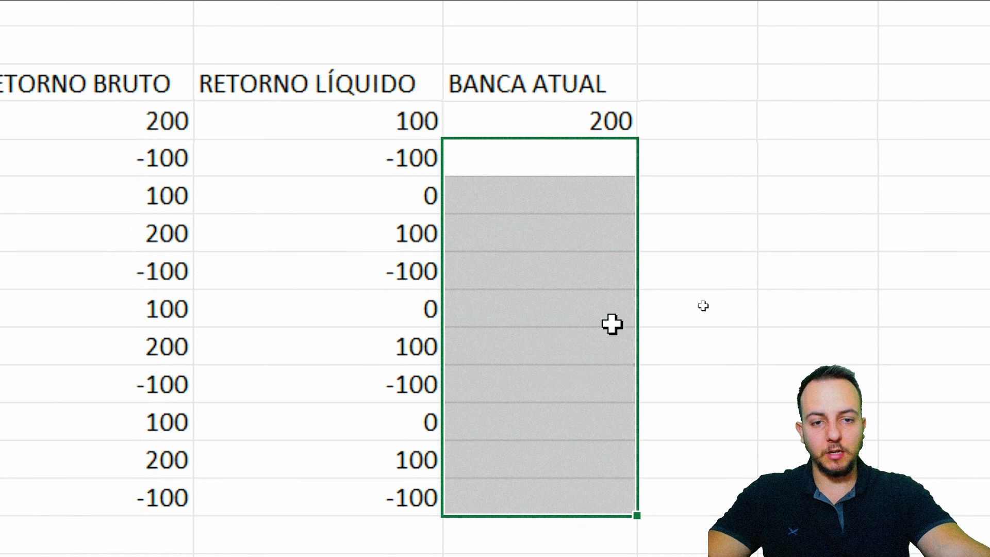
click(543, 160)
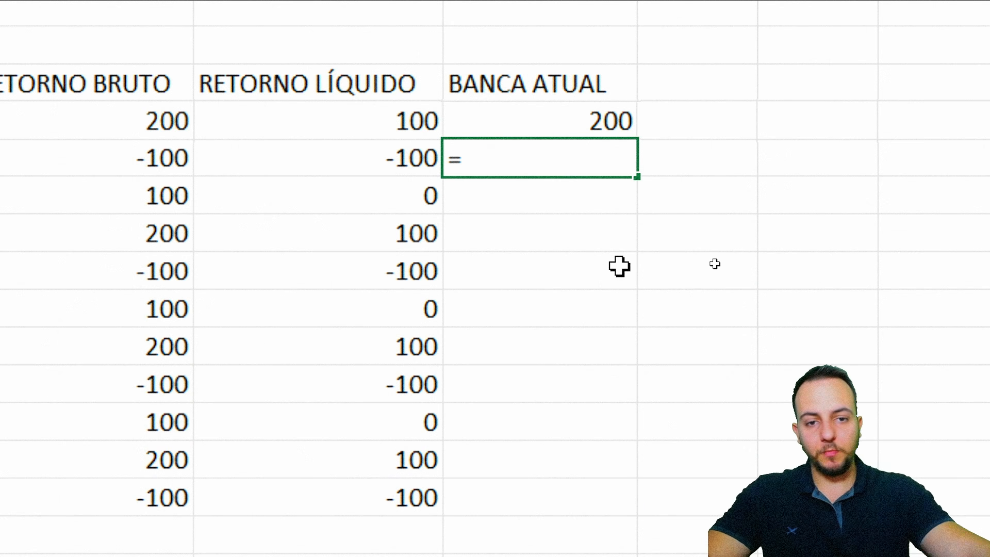
click(592, 121)
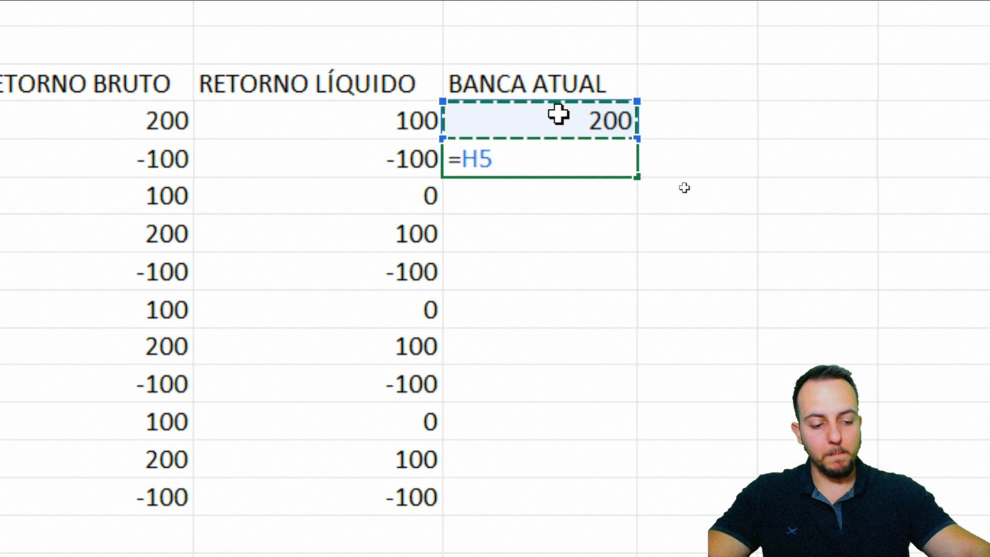
text(+)
click(365, 146)
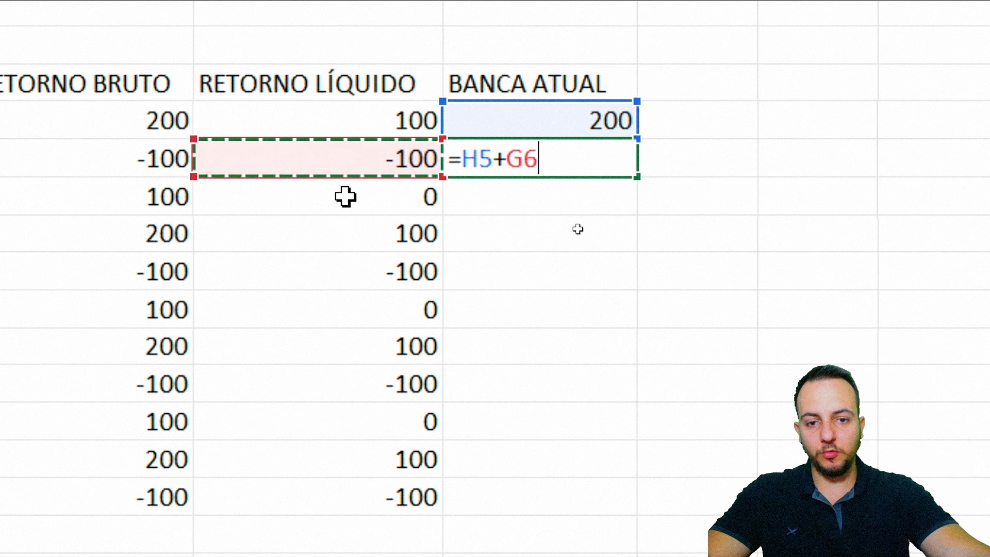
key(Return)
click(551, 167)
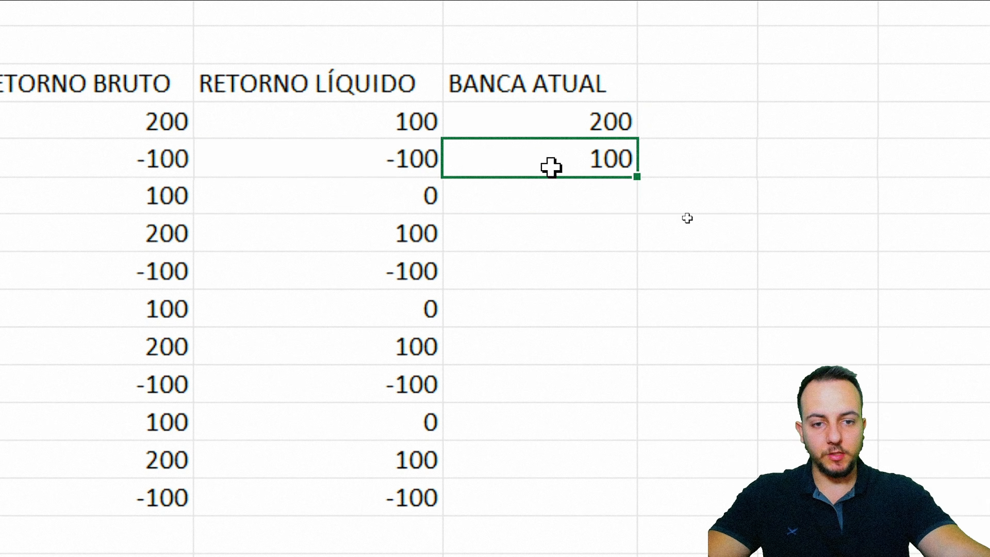
Fill the running bankroll formula from H6 down to H15
drag(638, 180, 577, 494)
scroll(732, 407, down, 1)
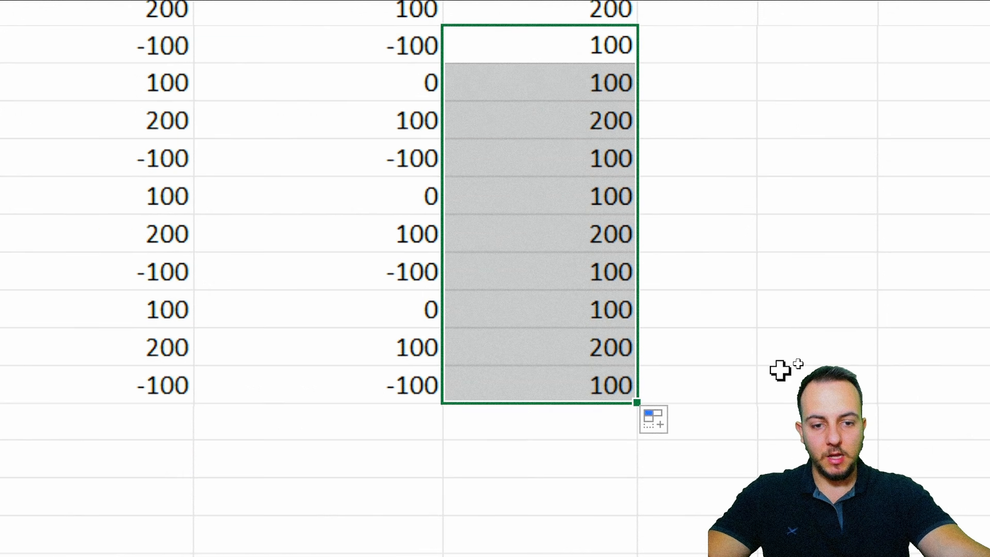
click(813, 297)
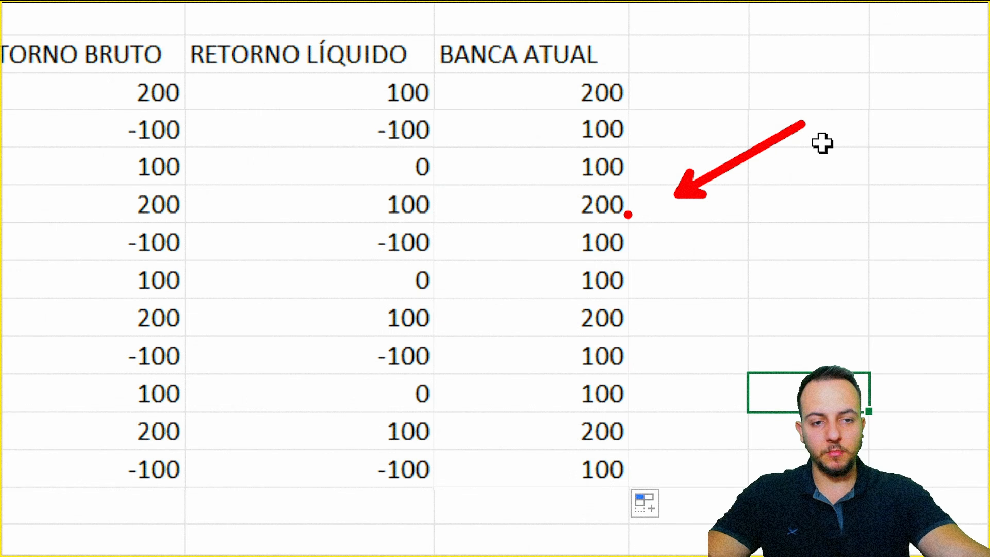
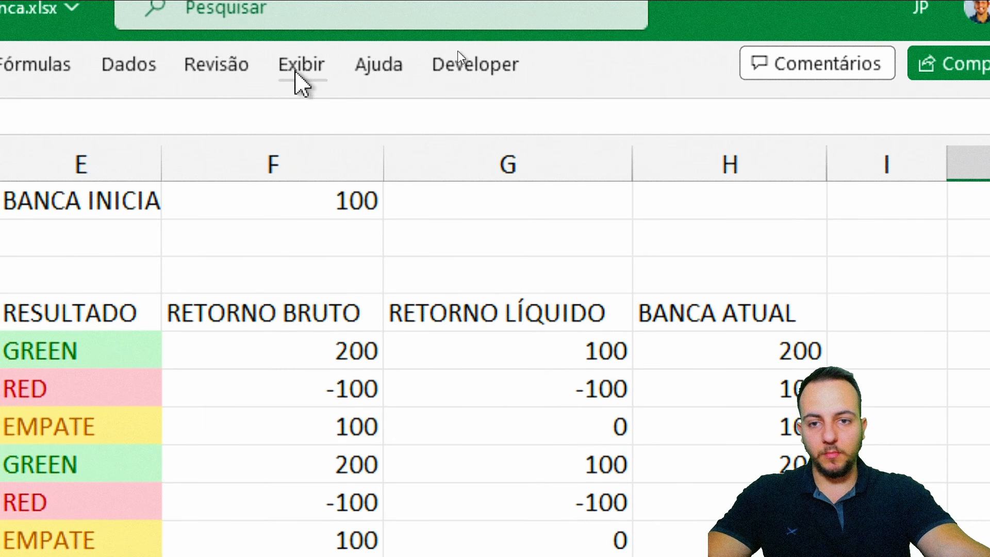
Hide the worksheet gridlines and rename the sheet Planilha1 as ENTRADAS
click(300, 66)
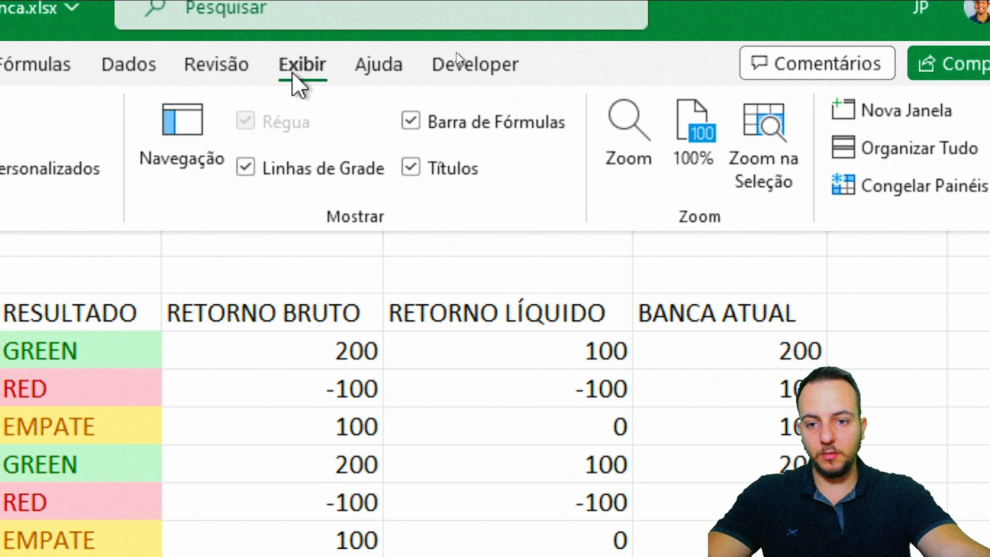
click(287, 164)
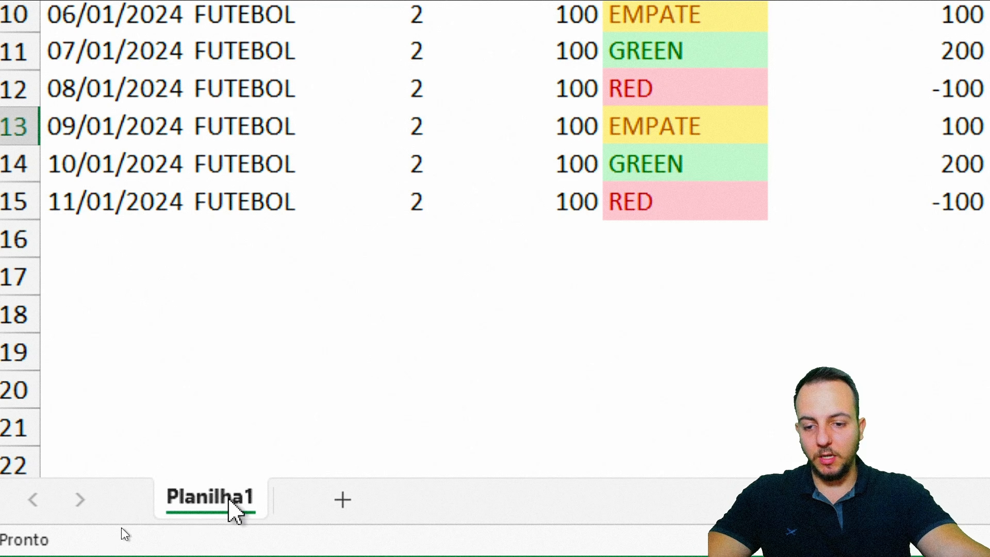
right_click(235, 510)
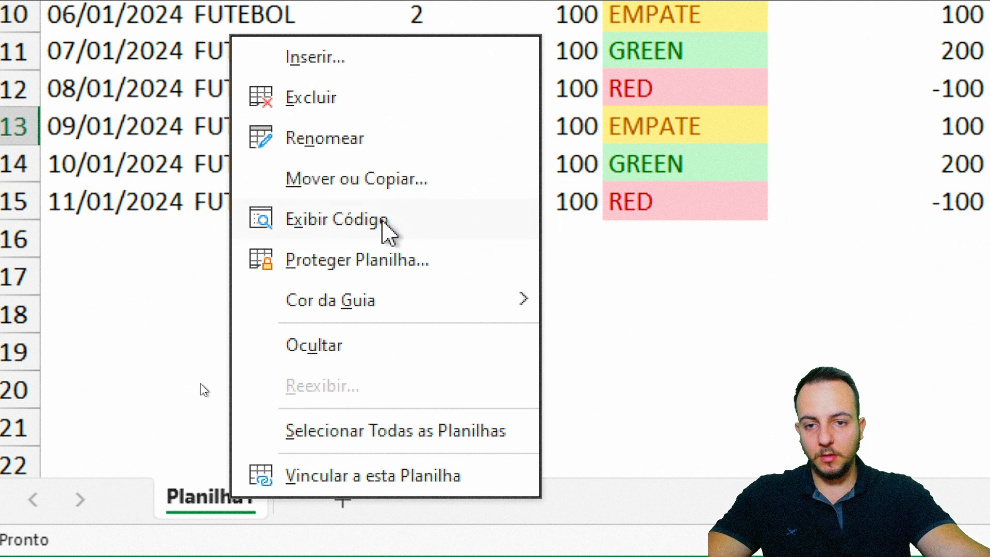
click(438, 145)
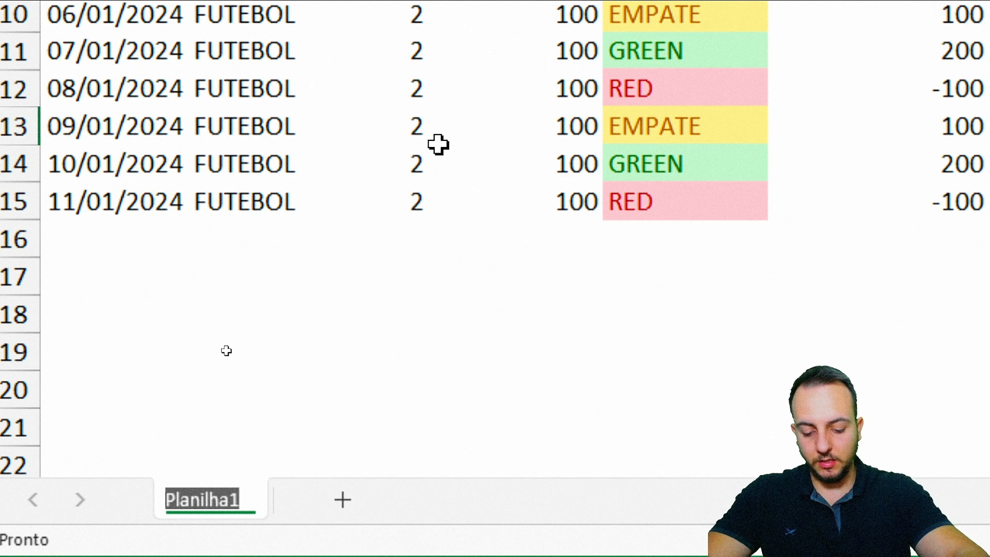
text(ENTRADAS)
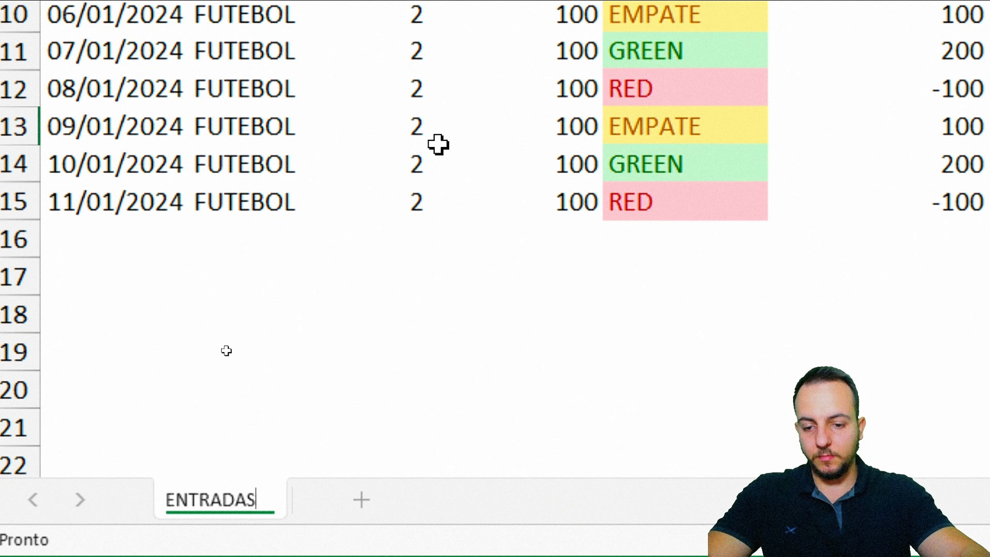
key(Return)
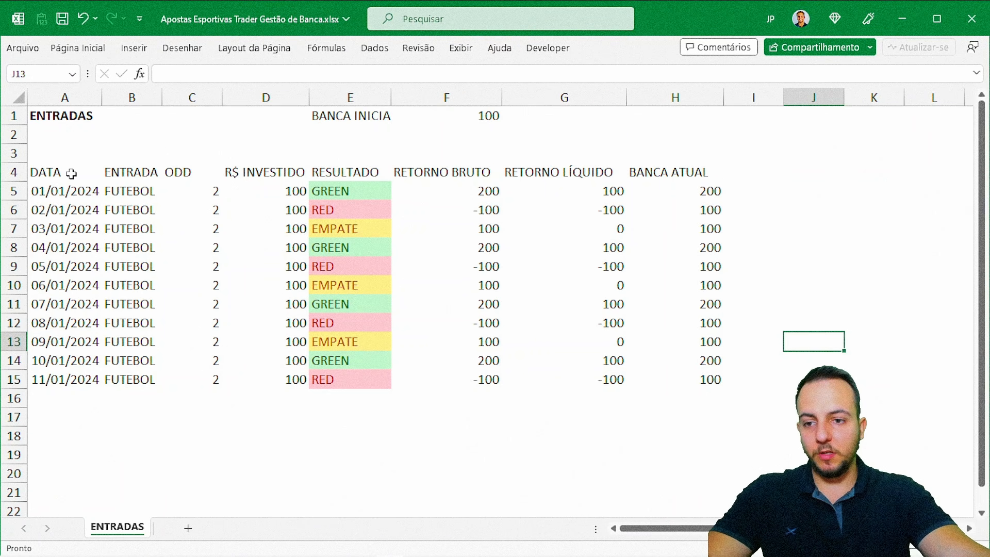
Centre the table A4:H15 horizontally and vertically and apply all borders to it
drag(72, 174, 657, 372)
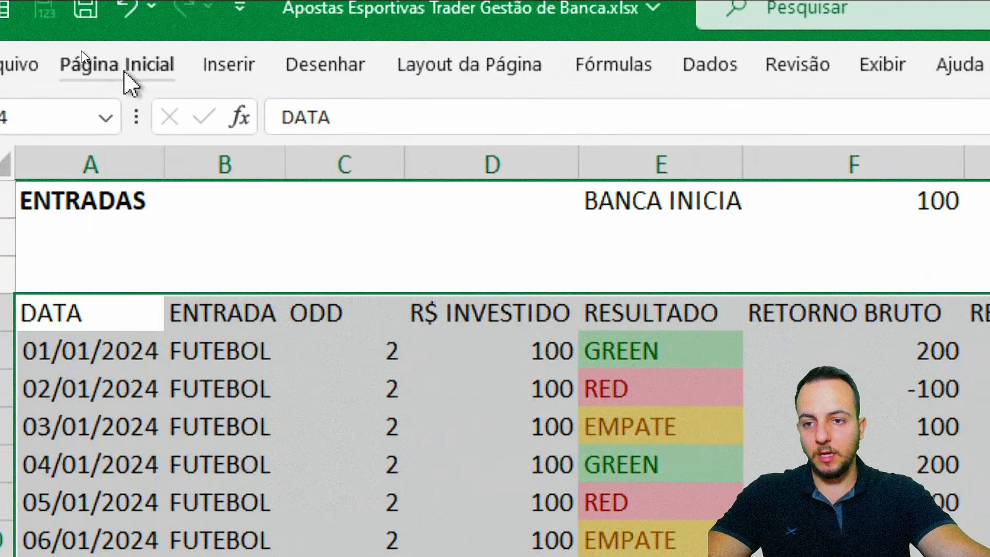
click(81, 53)
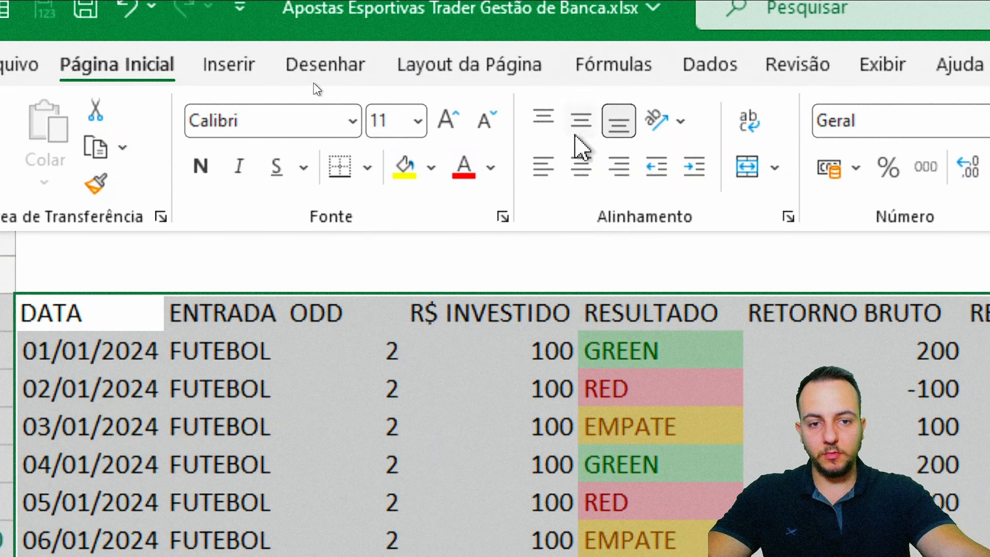
click(581, 120)
click(581, 166)
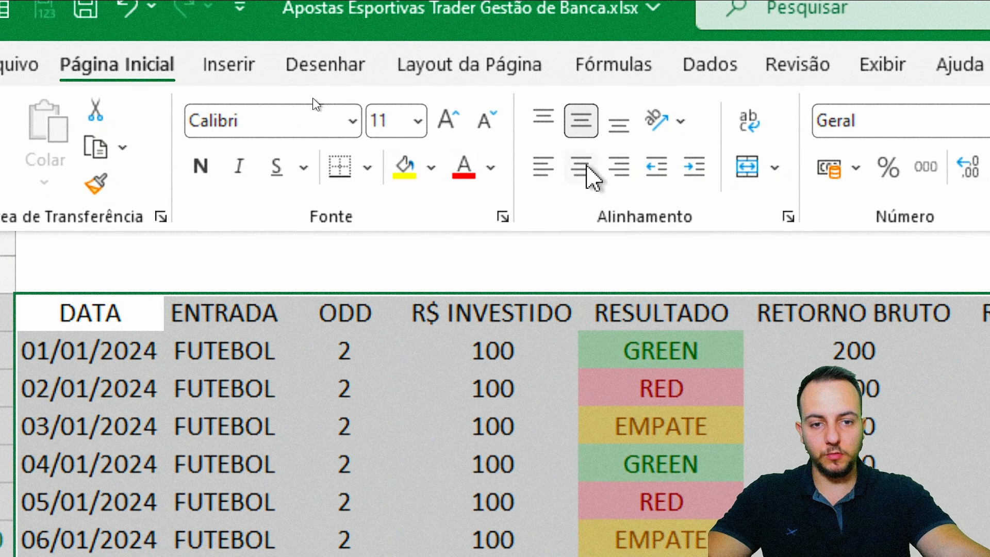
click(375, 166)
click(381, 456)
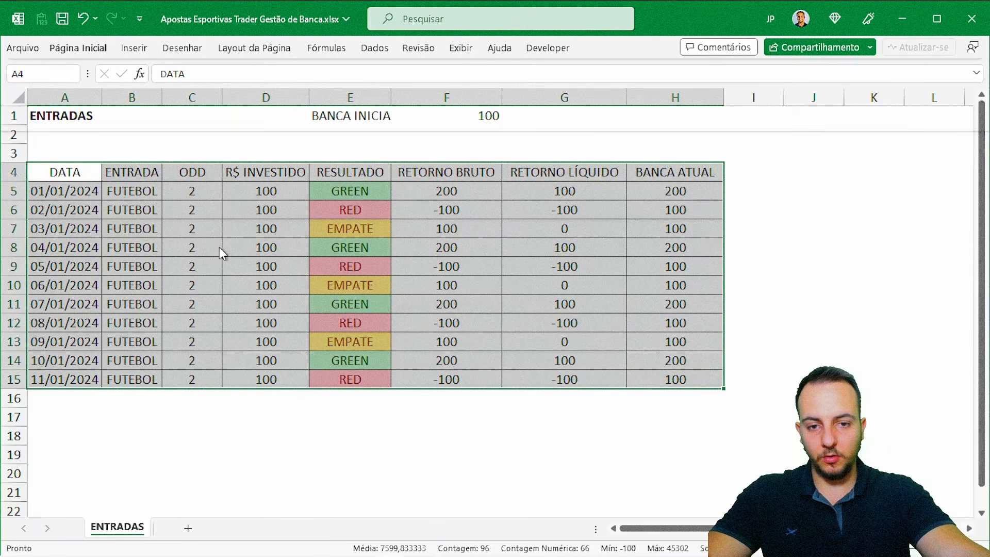
Format the header row A4:H4 with bold white text on a dark grey fill
drag(77, 172, 645, 167)
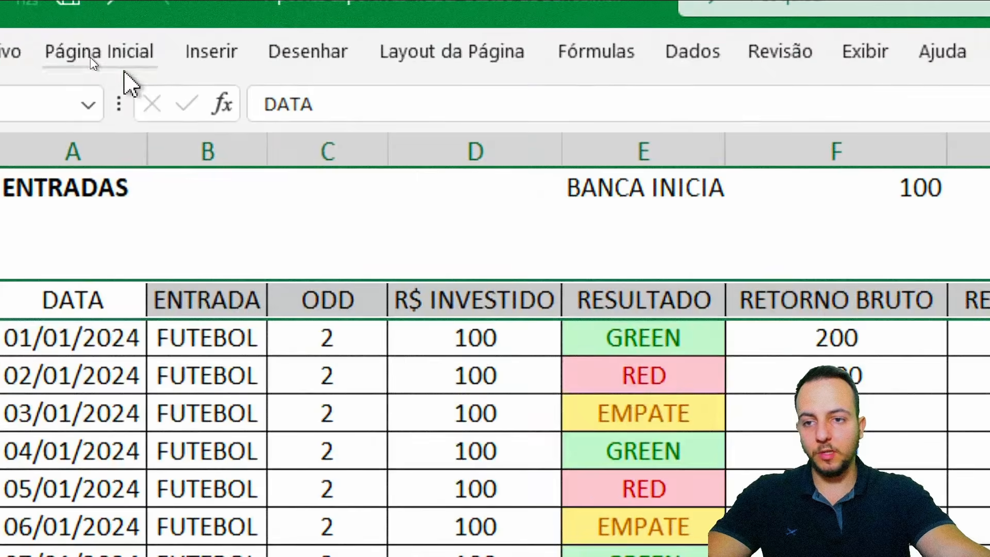
click(92, 55)
click(184, 154)
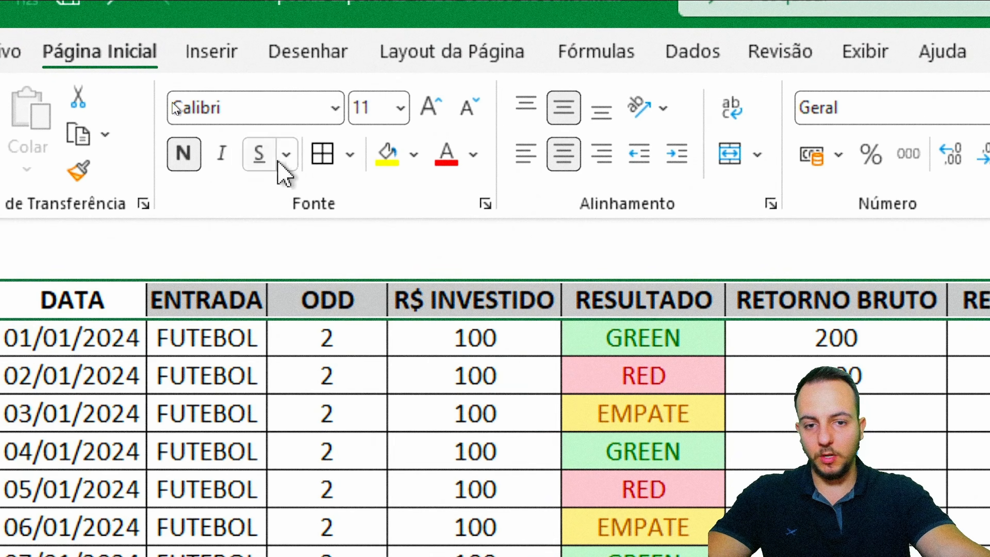
click(472, 154)
click(444, 274)
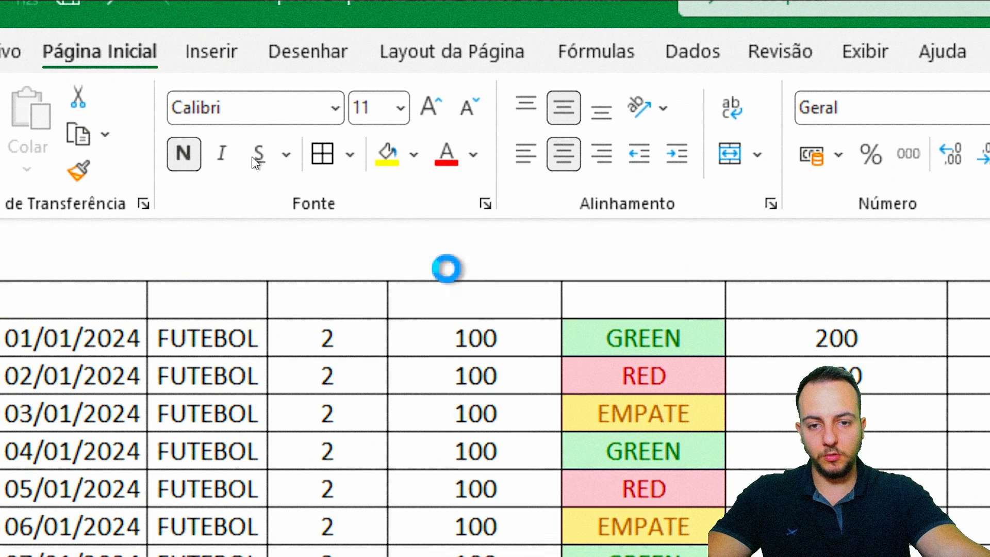
click(414, 155)
click(409, 312)
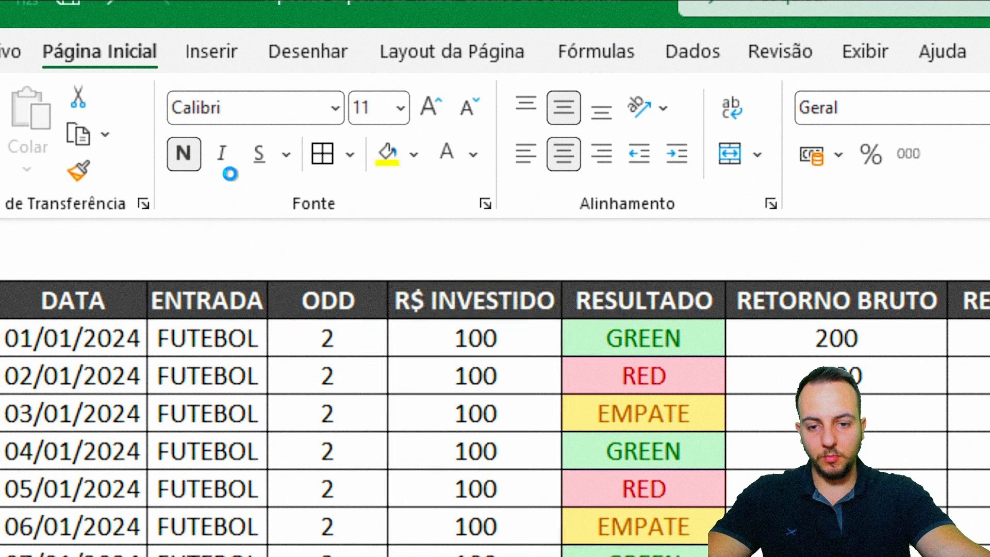
click(314, 452)
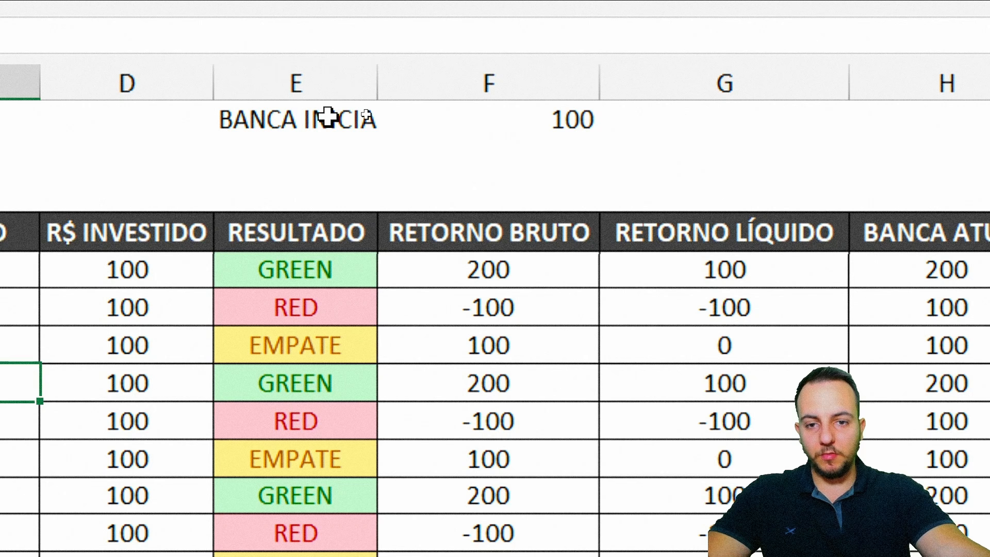
Format the BANCA INICIAL label and its value in E1:F1 as centred bold white text on a dark grey fill
drag(328, 118, 424, 117)
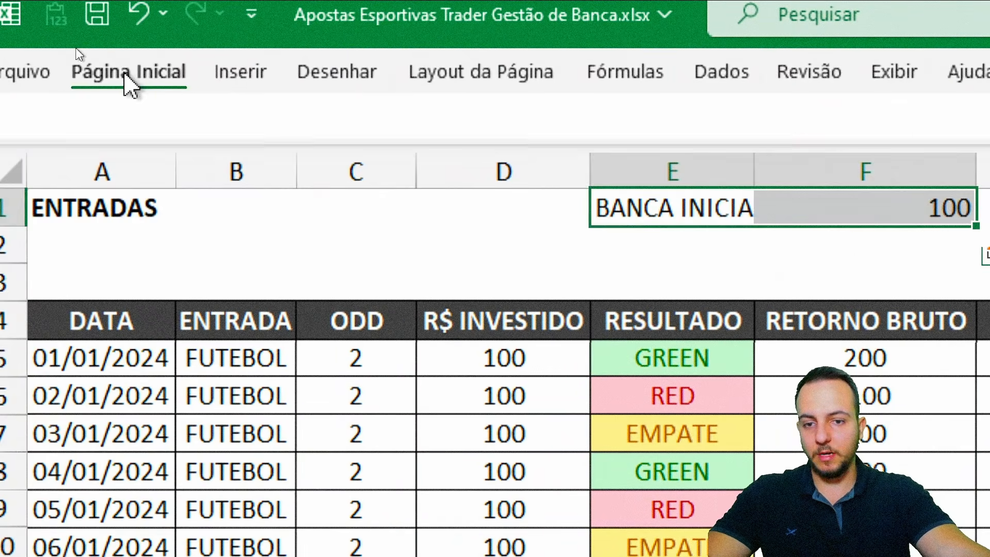
click(125, 75)
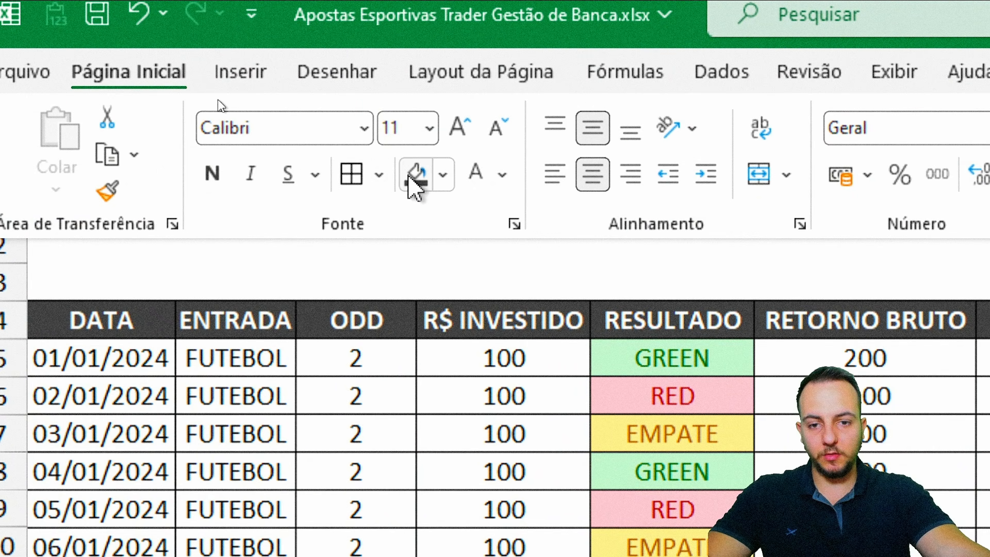
click(408, 316)
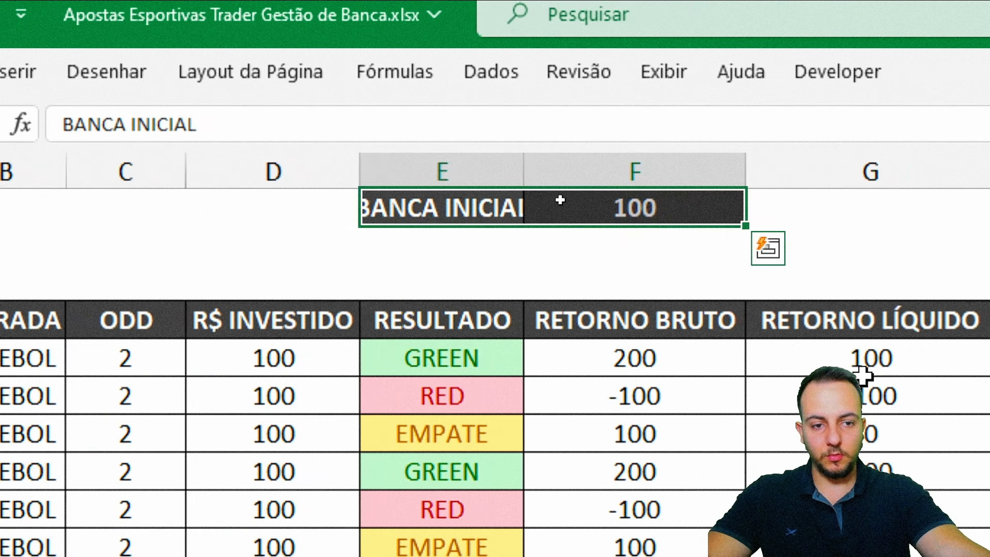
click(866, 355)
click(720, 317)
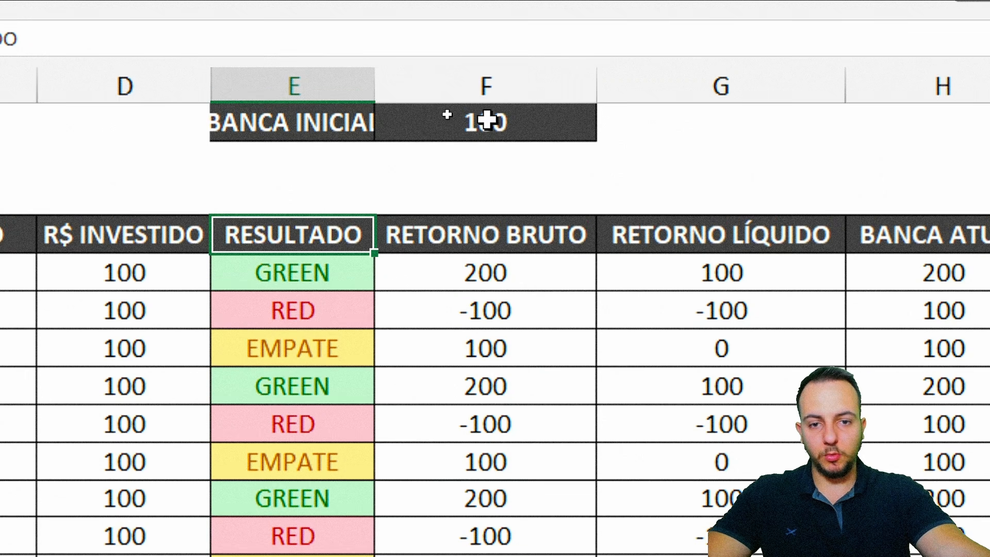
Apply the R$ accounting number format to the initial bankroll in F1 and the invested amounts in D5:D15
click(503, 119)
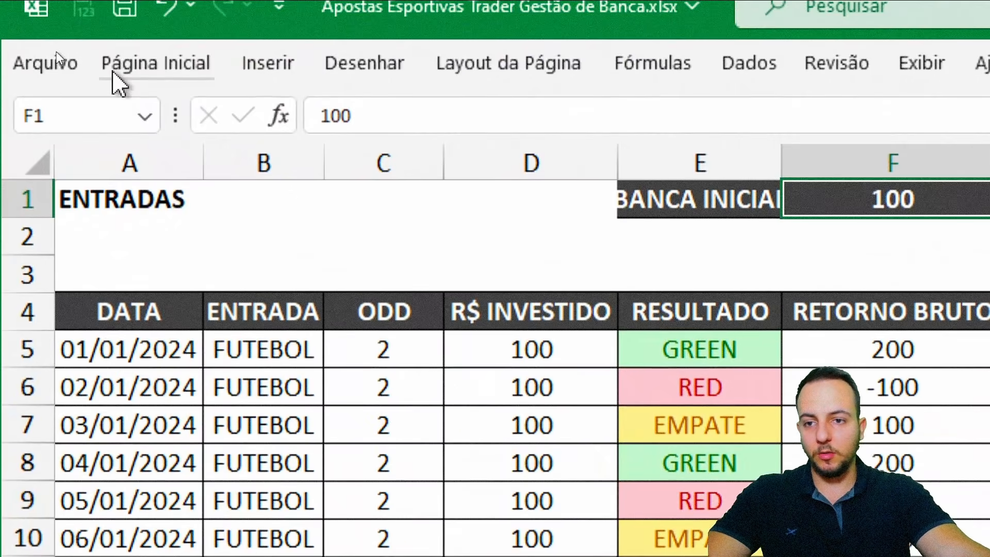
click(149, 66)
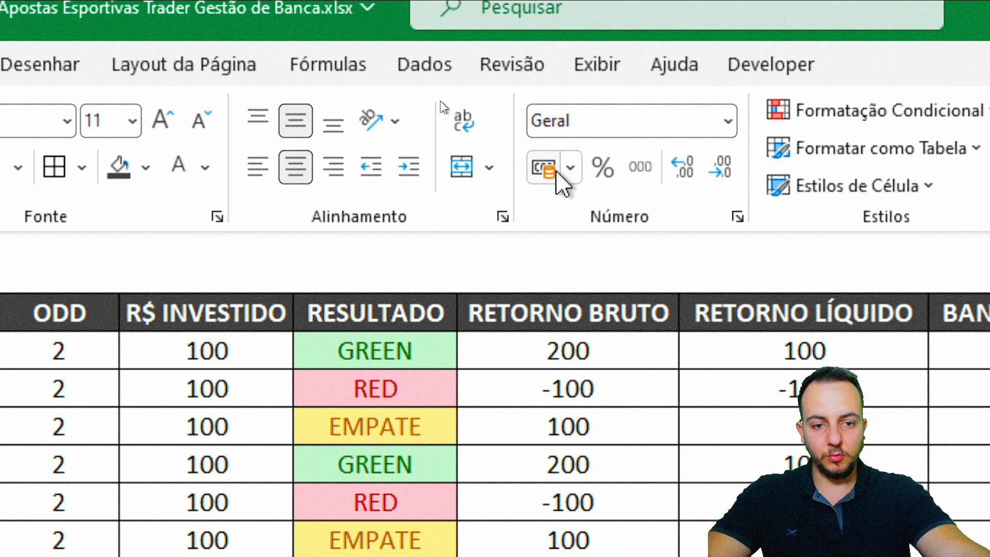
click(556, 174)
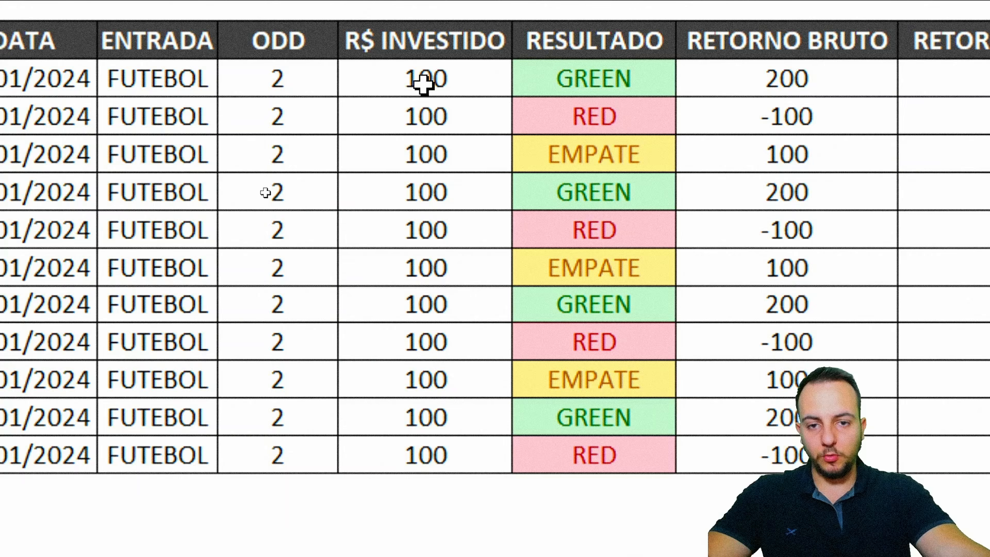
drag(201, 356, 217, 508)
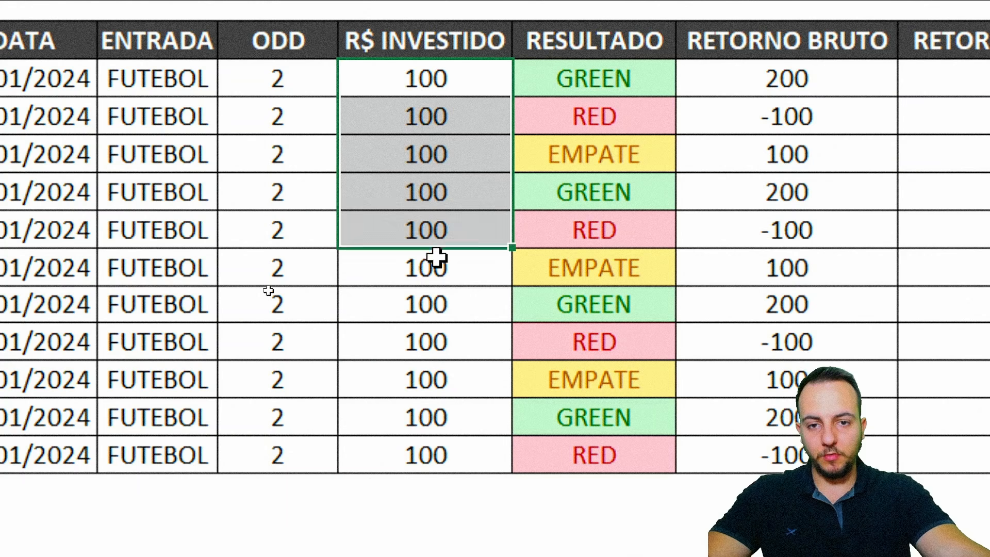
drag(436, 257, 416, 442)
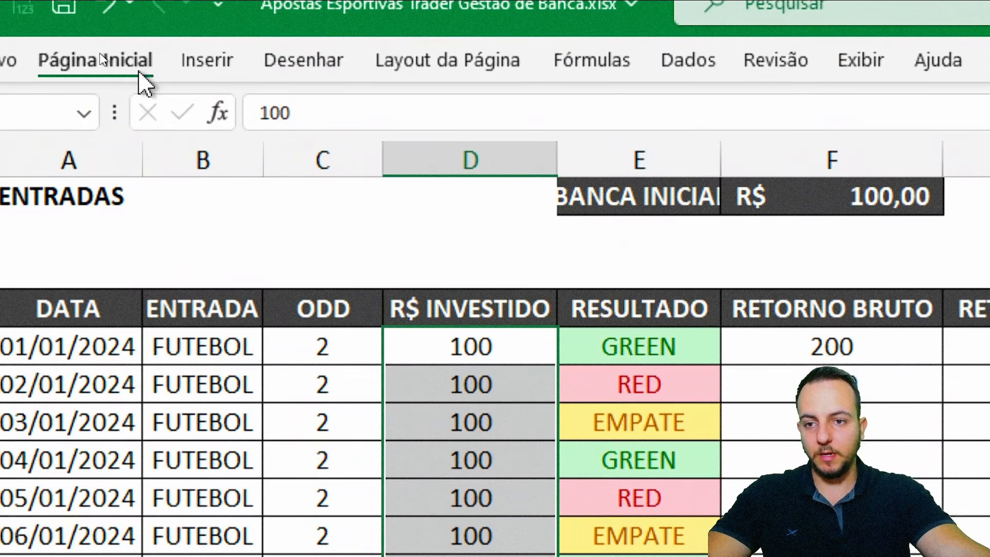
click(100, 53)
click(803, 165)
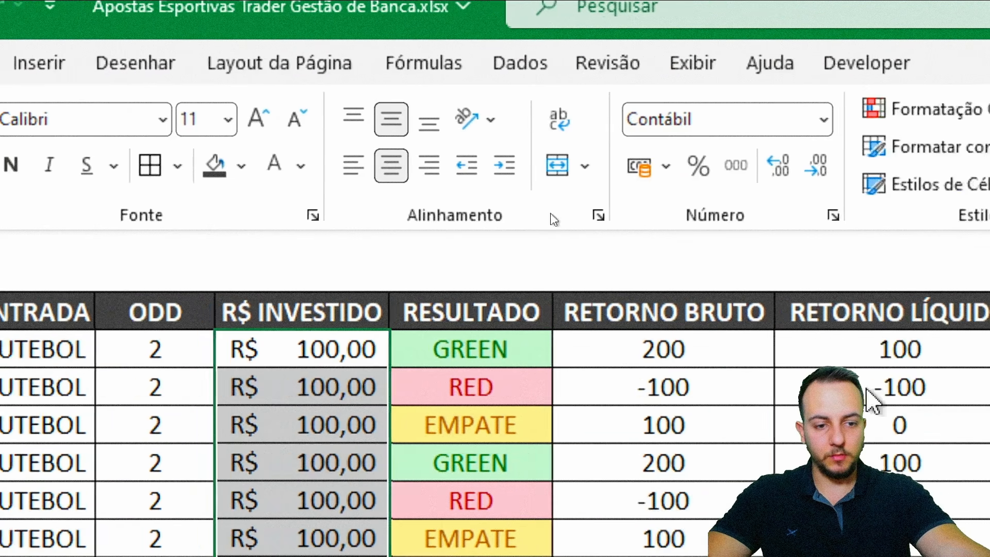
Apply the R$ accounting number format to the gross return, net return and current bankroll values in F5:H15
drag(522, 234, 862, 247)
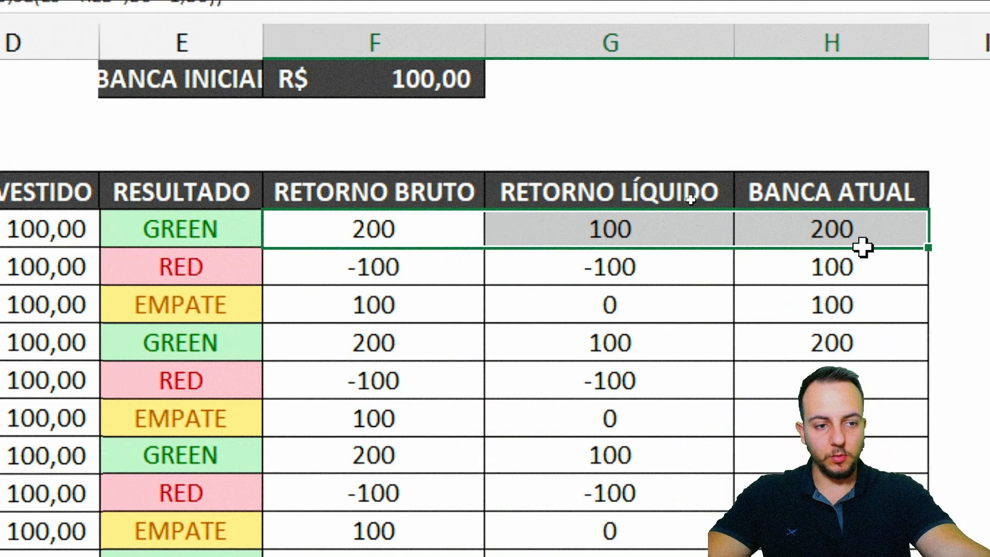
key(ctrl+shift+Down)
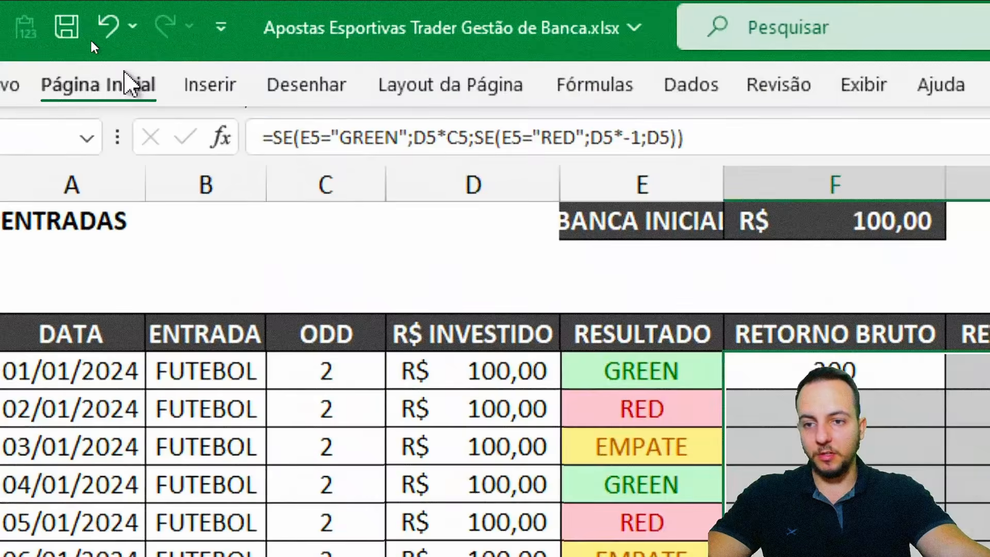
click(126, 82)
click(810, 188)
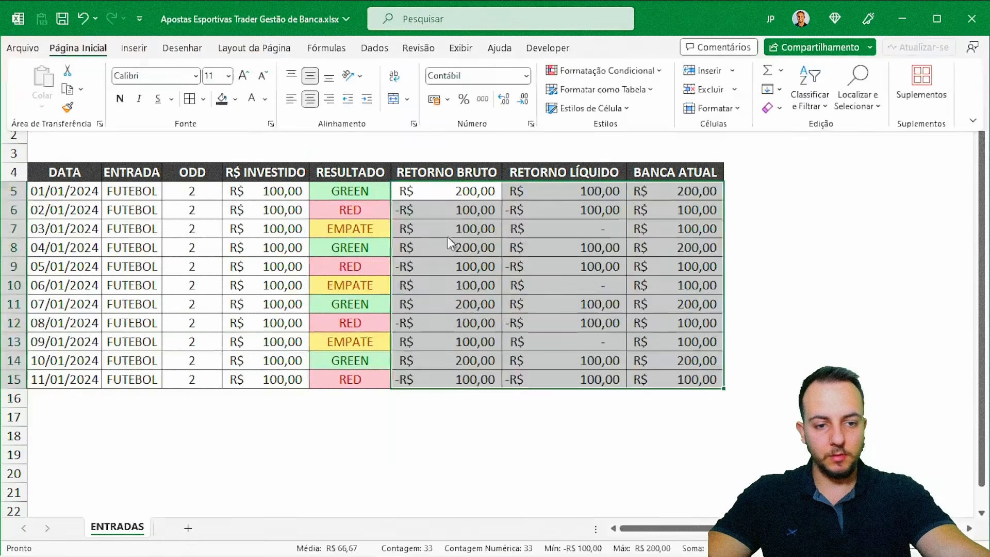
click(447, 243)
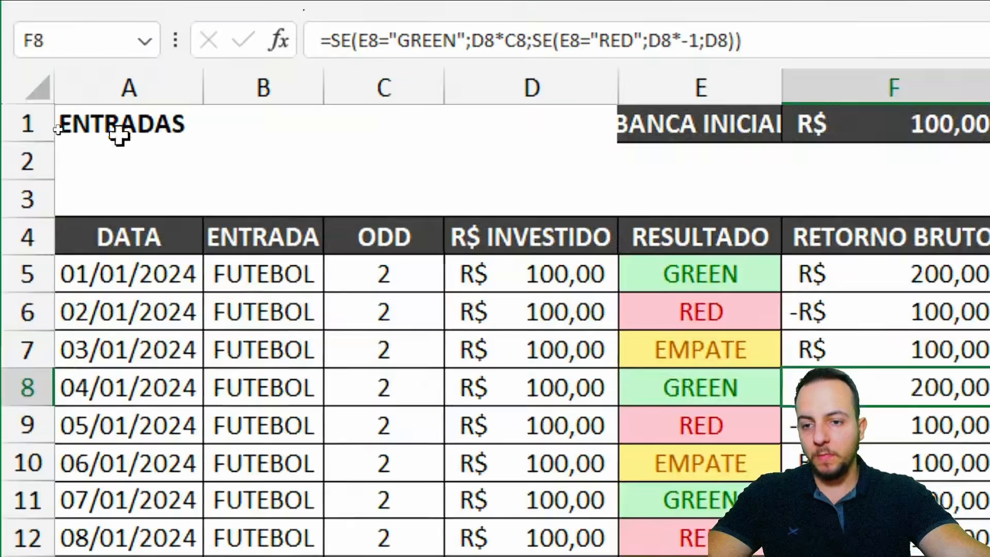
Widen columns A, B and E to give their contents more room, and make columns F to H equally wide
drag(104, 103, 112, 103)
drag(225, 99, 225, 99)
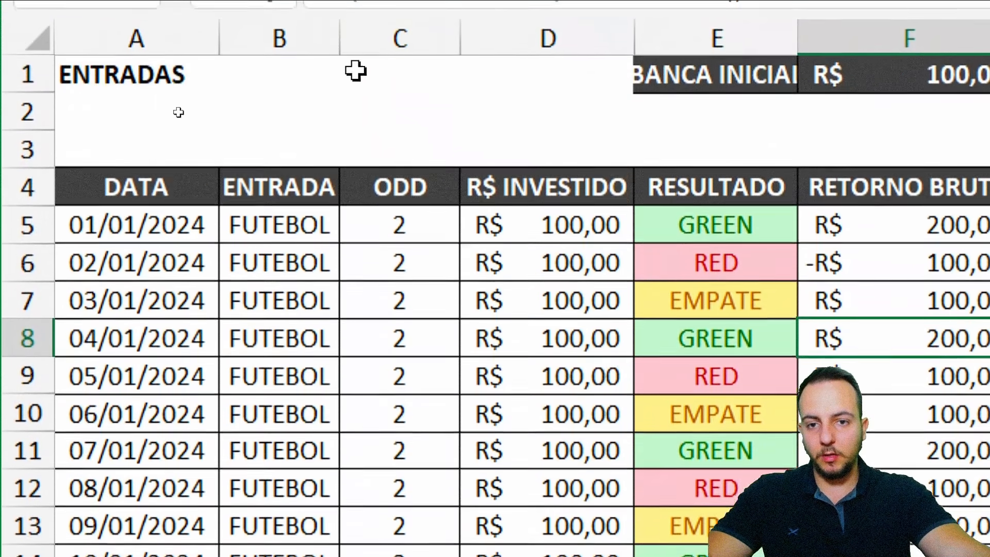
drag(340, 39, 487, 70)
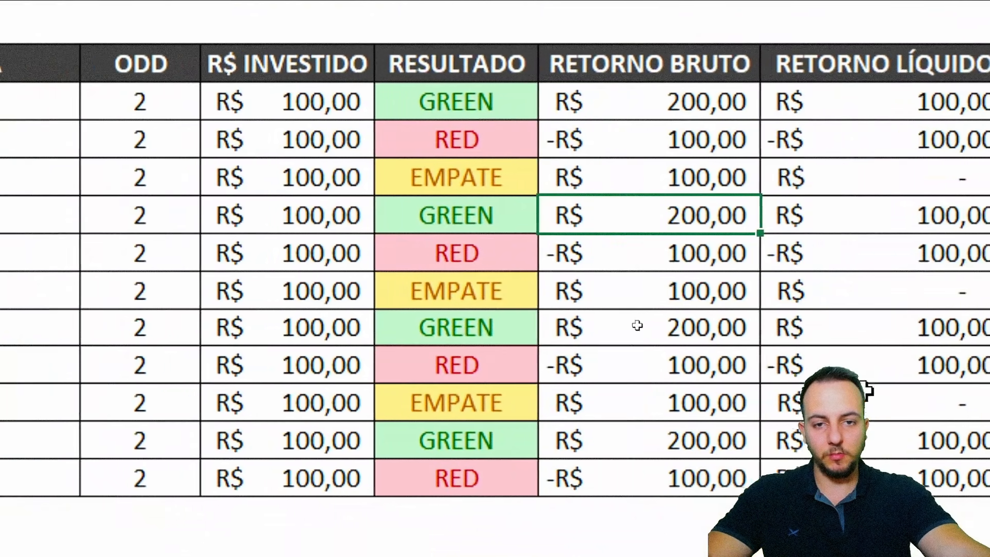
drag(521, 62, 563, 70)
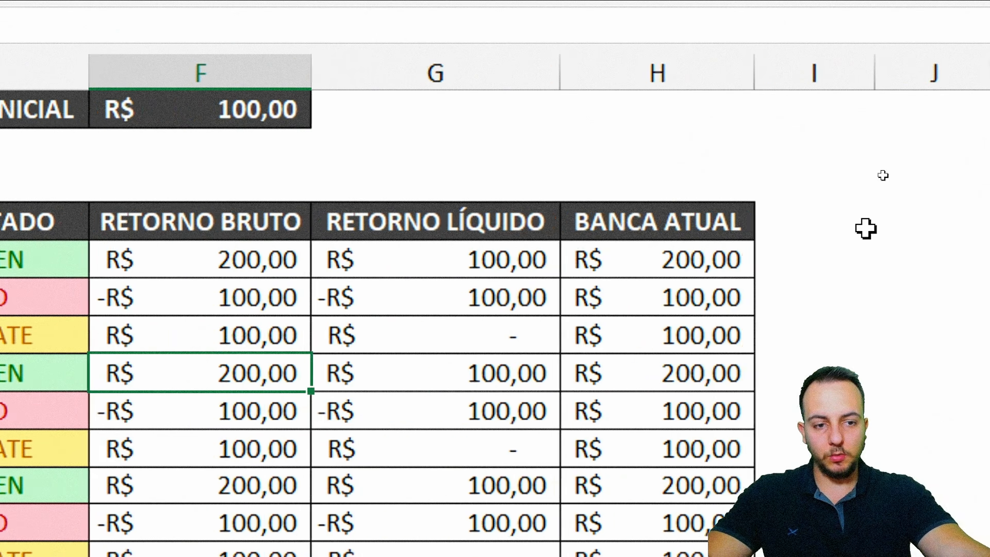
drag(233, 75, 557, 78)
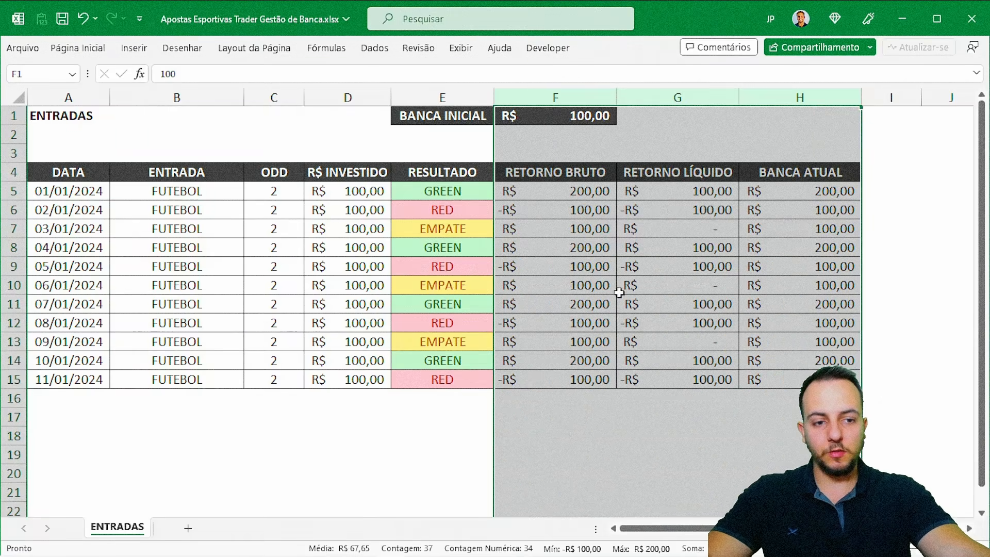
click(598, 274)
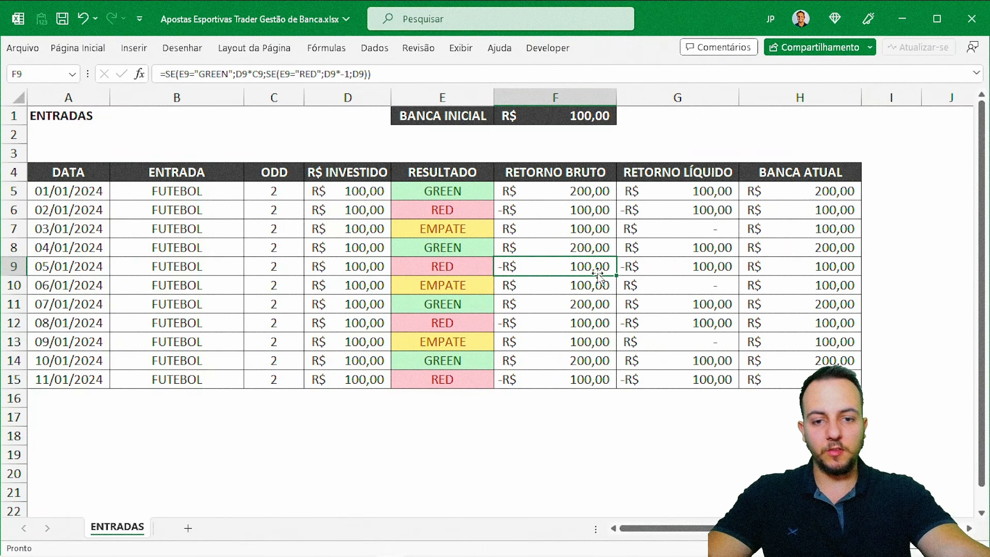
click(99, 176)
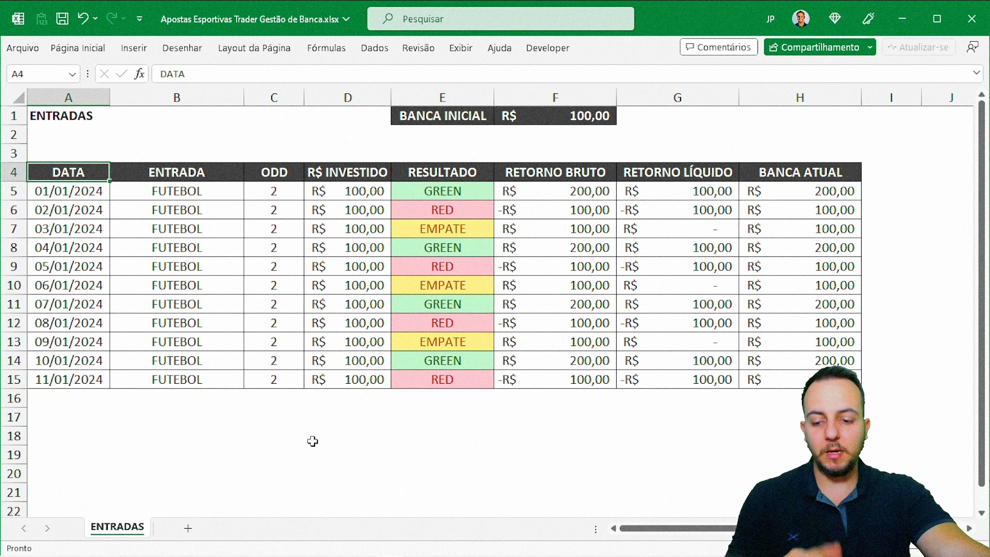
mouse_move(20, 148)
mouse_down()
mouse_move(656, 380)
mouse_move(897, 402)
mouse_up()
drag(639, 438, 441, 498)
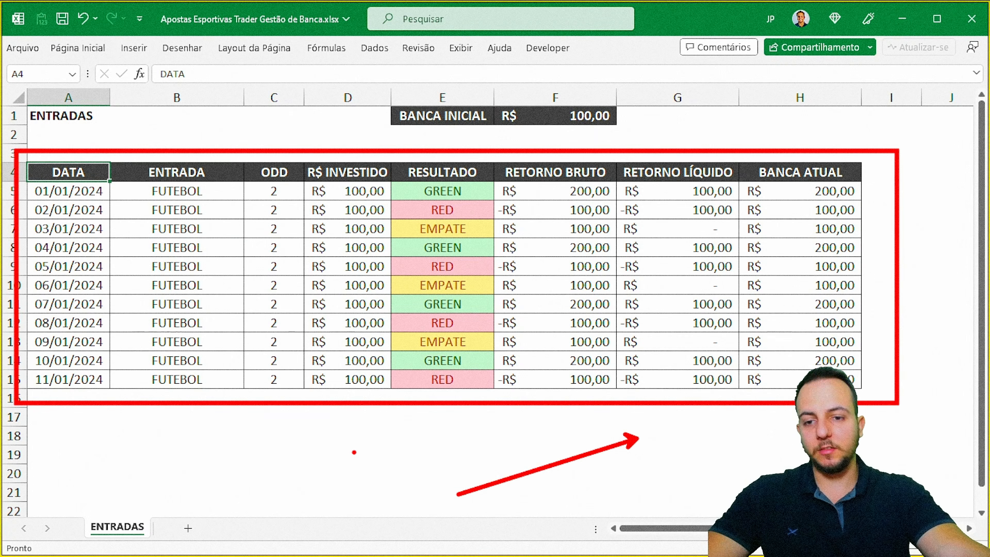
drag(363, 462, 333, 485)
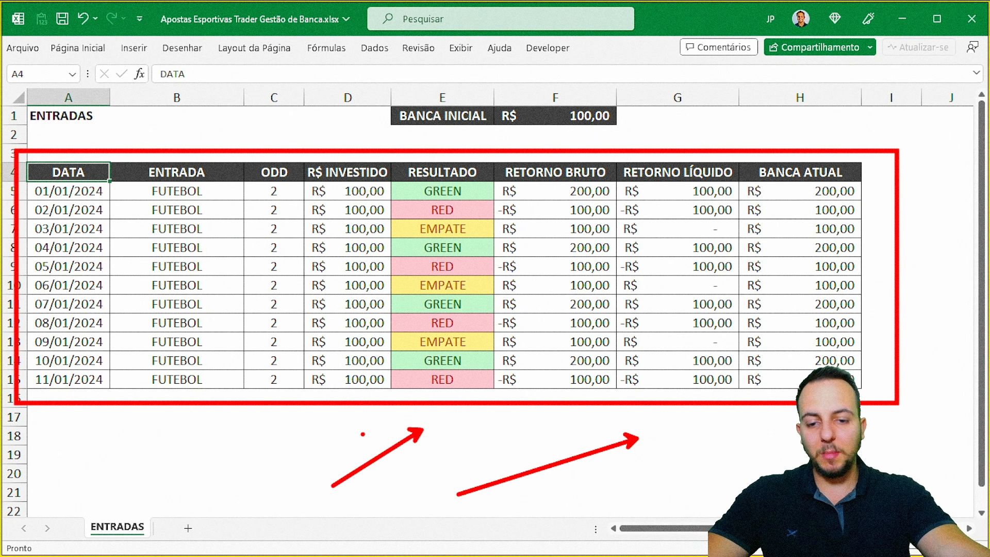
drag(355, 425, 258, 477)
key(ctrl+z)
key(ctrl+z)
key(ctrl+z)
key(ctrl+z)
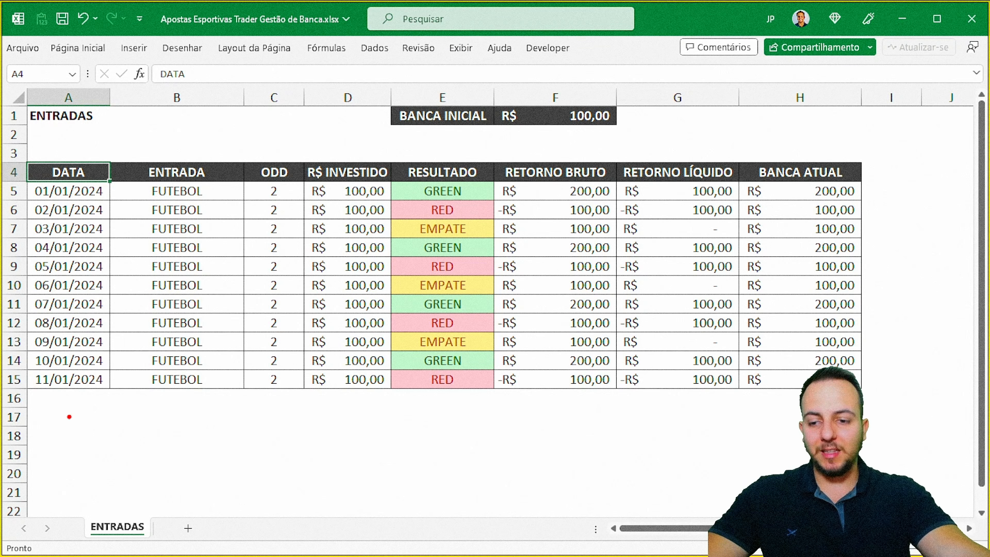
drag(36, 403, 768, 400)
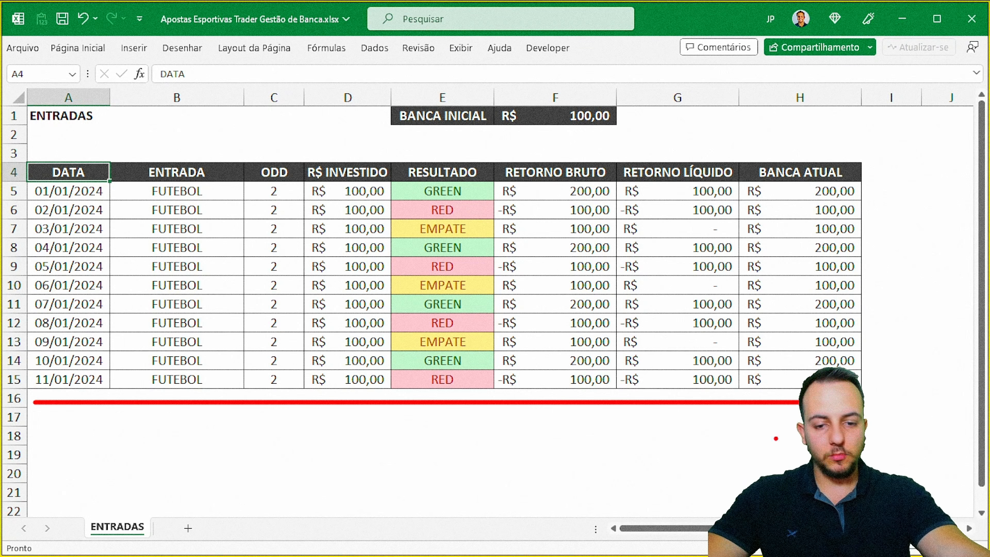
mouse_move(400, 392)
mouse_down()
mouse_move(473, 459)
mouse_move(488, 508)
mouse_up()
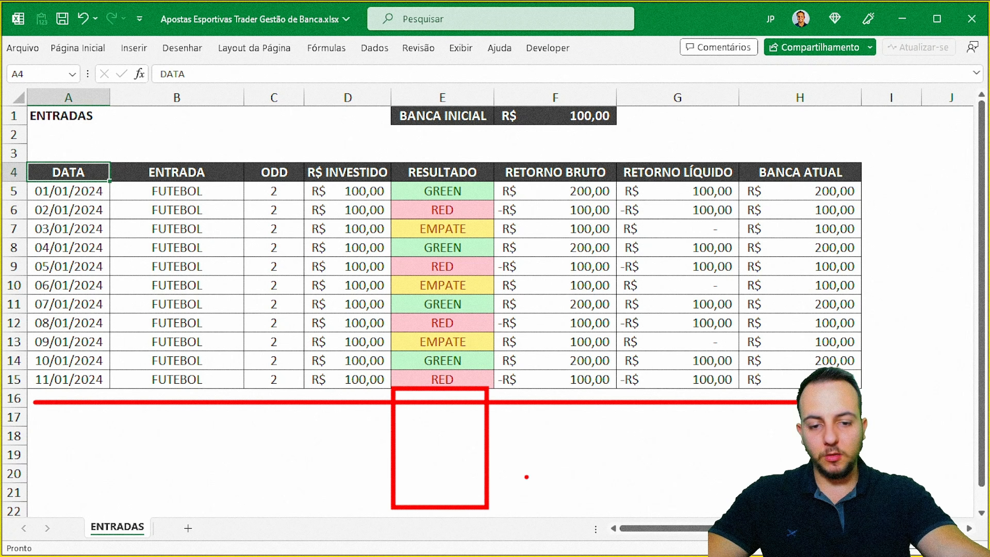
drag(643, 404, 643, 404)
drag(537, 414, 567, 515)
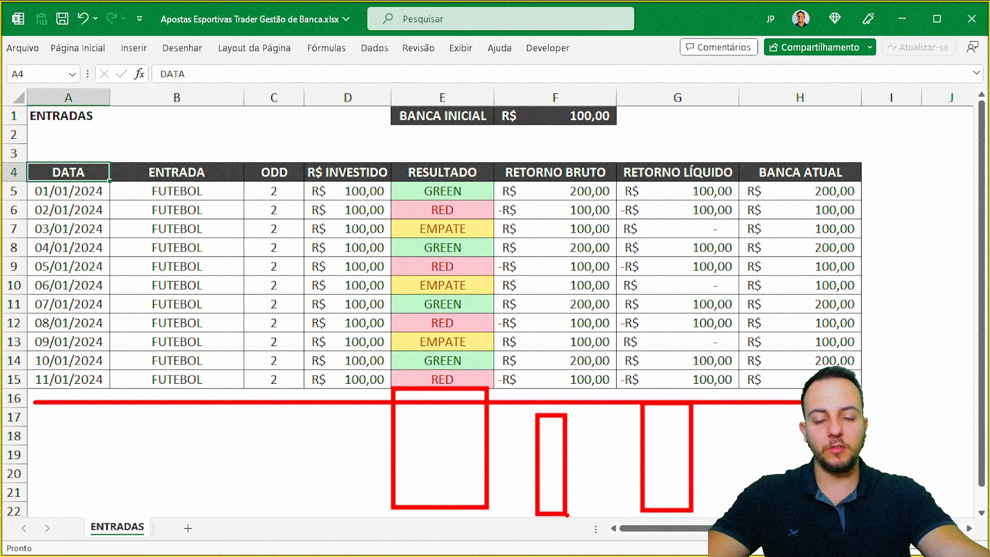
key(Escape)
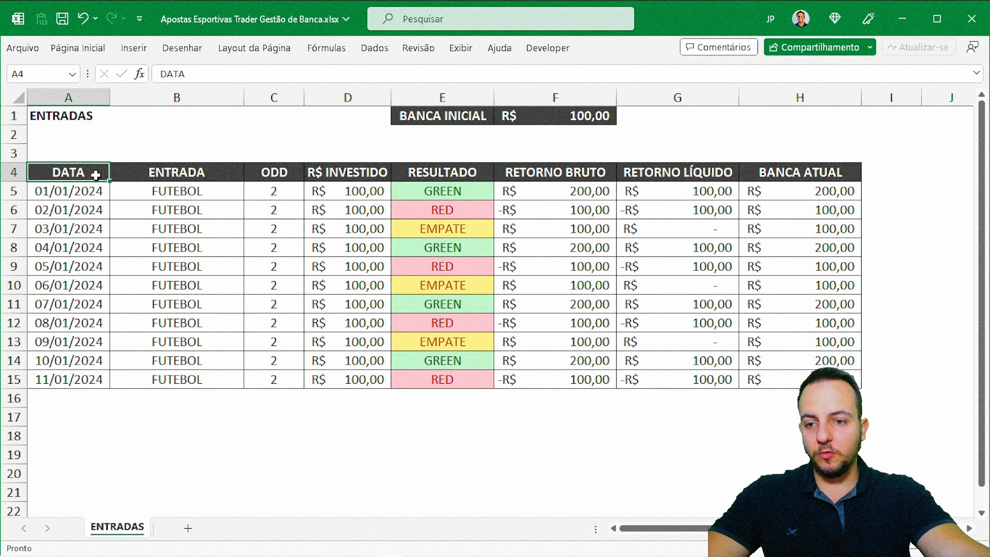
Convert the range A4:H15 into an Excel table, using its first row as headers
drag(93, 172, 767, 375)
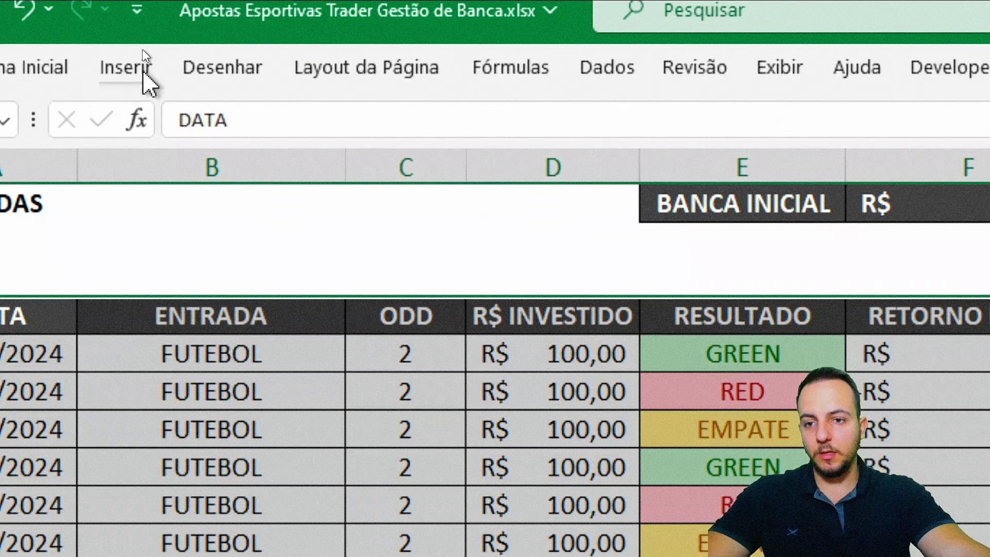
click(142, 49)
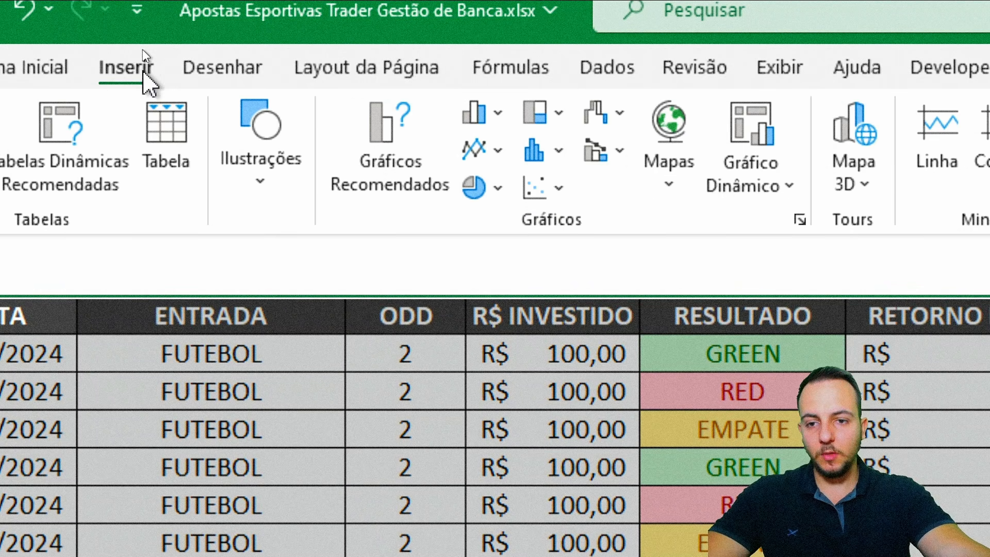
click(165, 152)
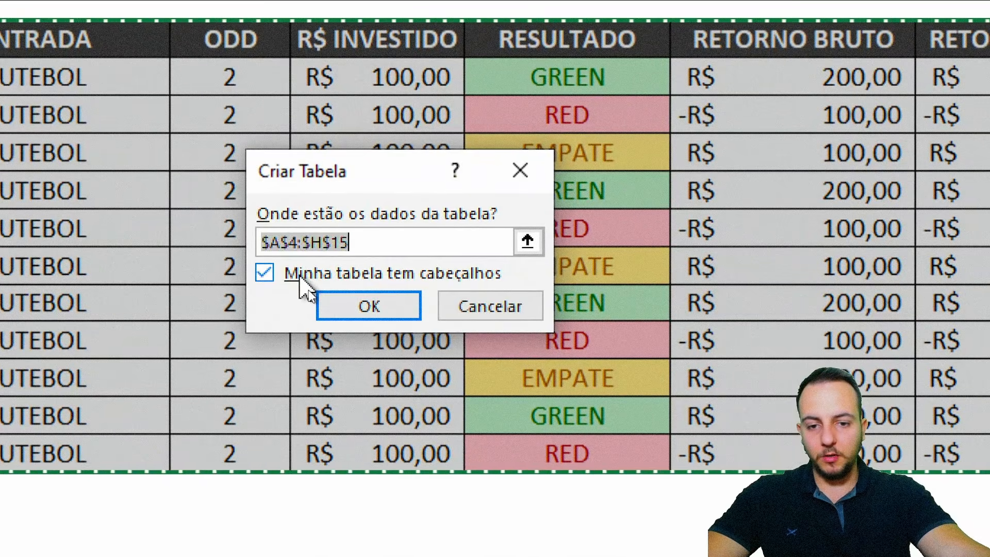
click(302, 279)
click(264, 273)
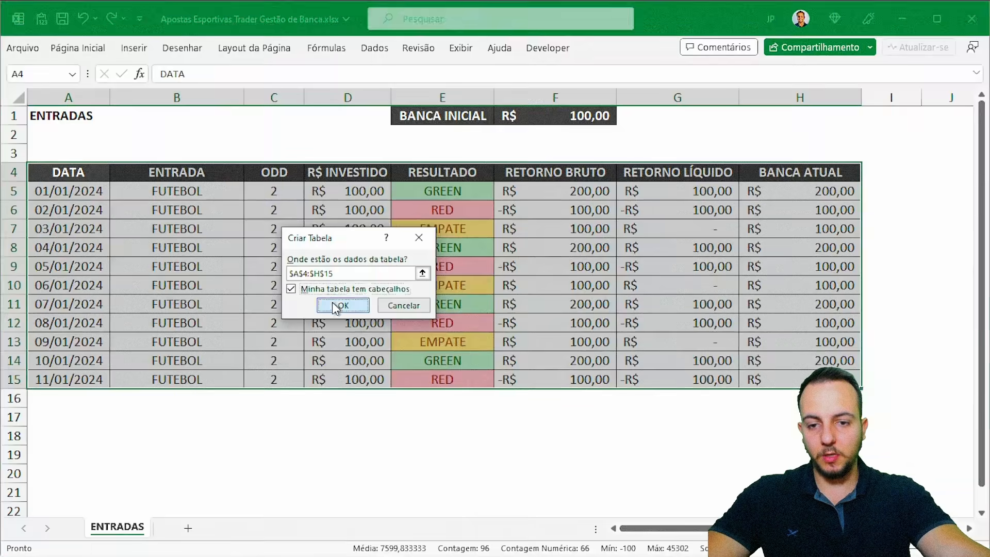
click(345, 305)
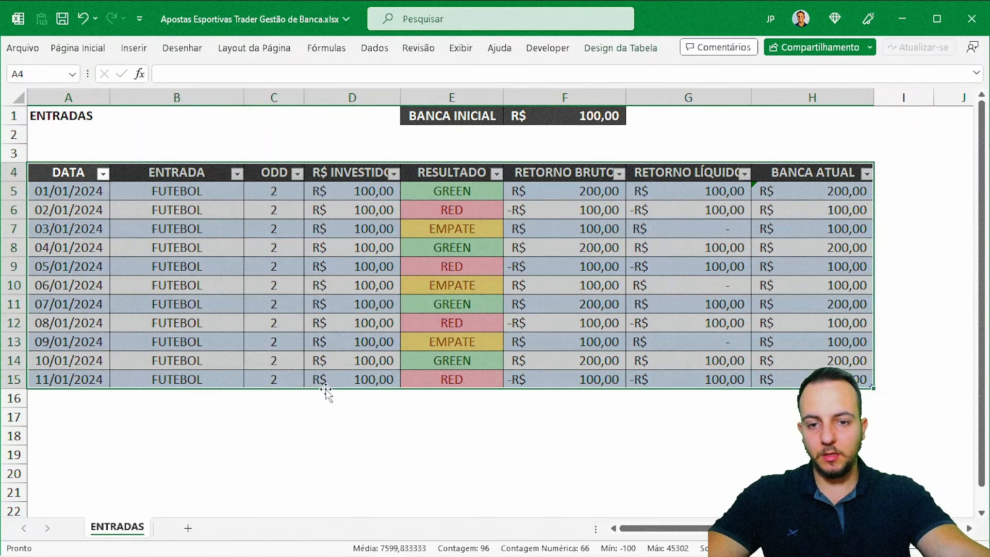
Turn off the banded rows (Linhas em Tiras) in the style of the entries table
click(383, 528)
click(290, 303)
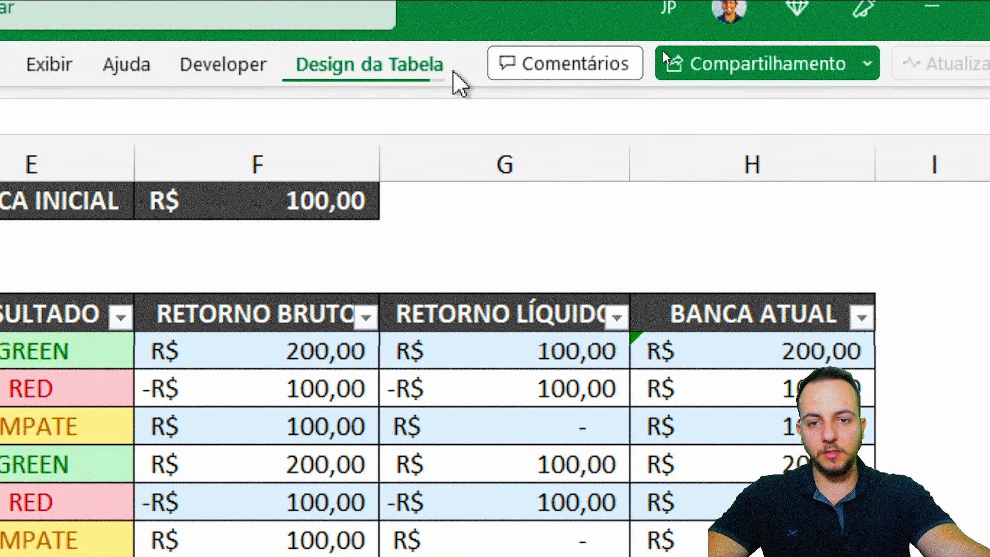
click(423, 56)
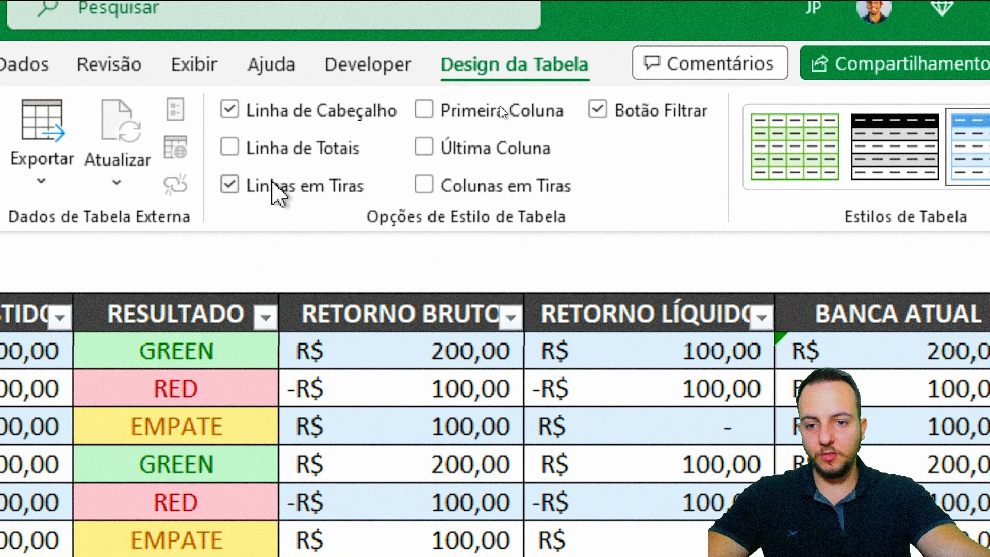
click(272, 181)
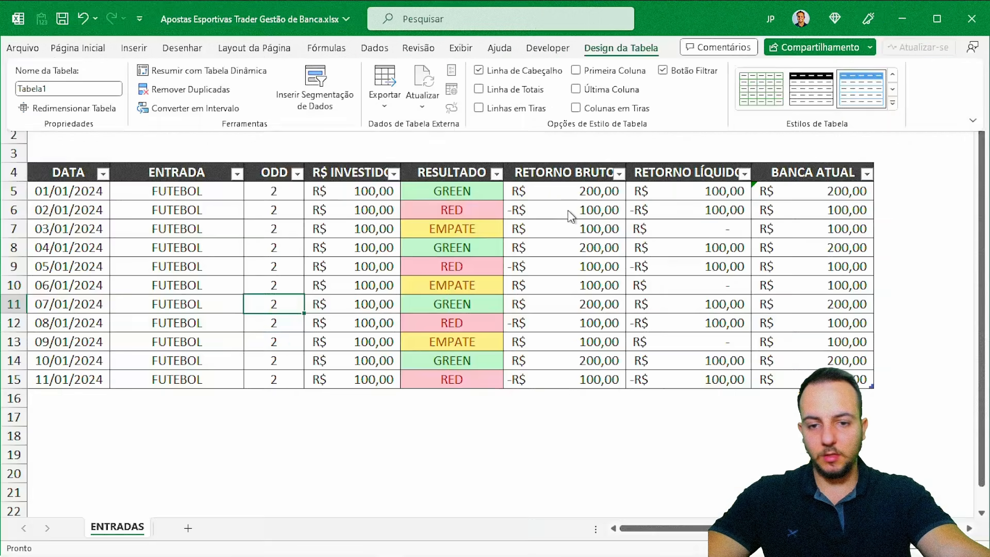
Enter the date 12/01/2024 in A16, directly below the last row of the entries table
click(79, 466)
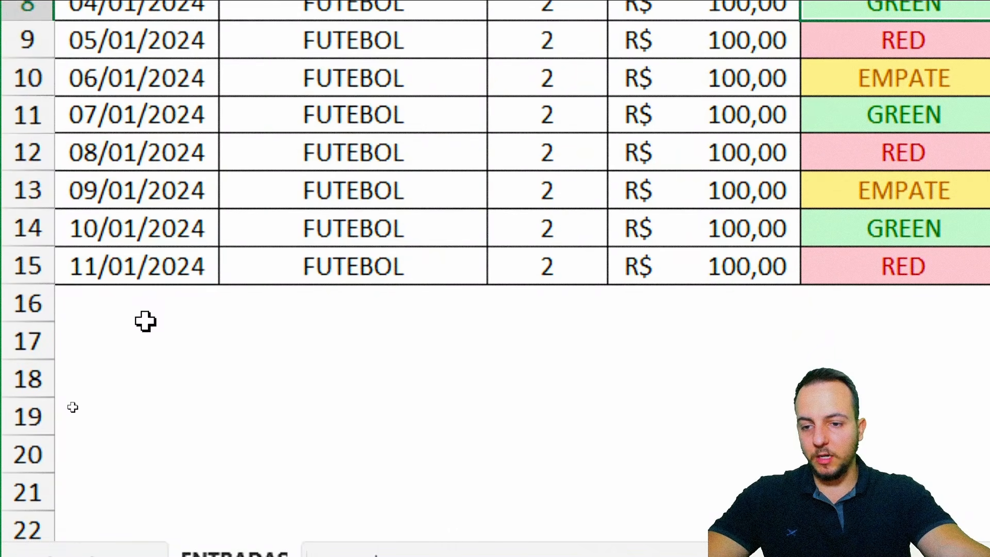
click(68, 402)
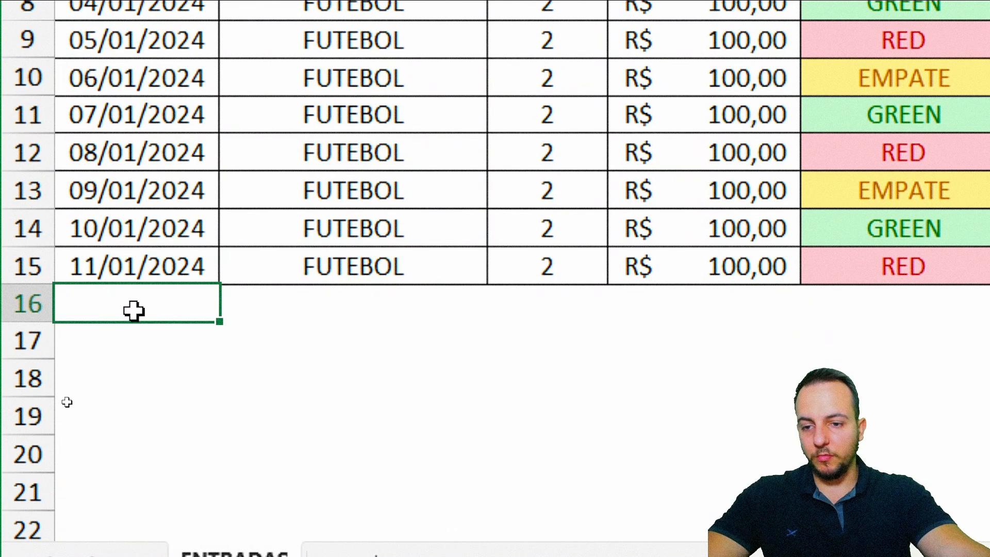
text(12/01/)
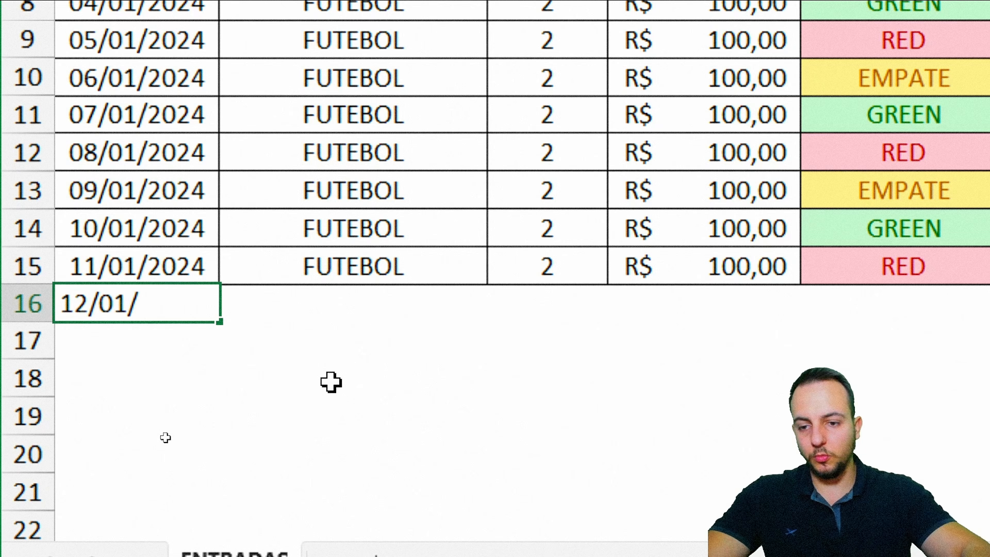
text(2023)
key(BackSpace)
text(4)
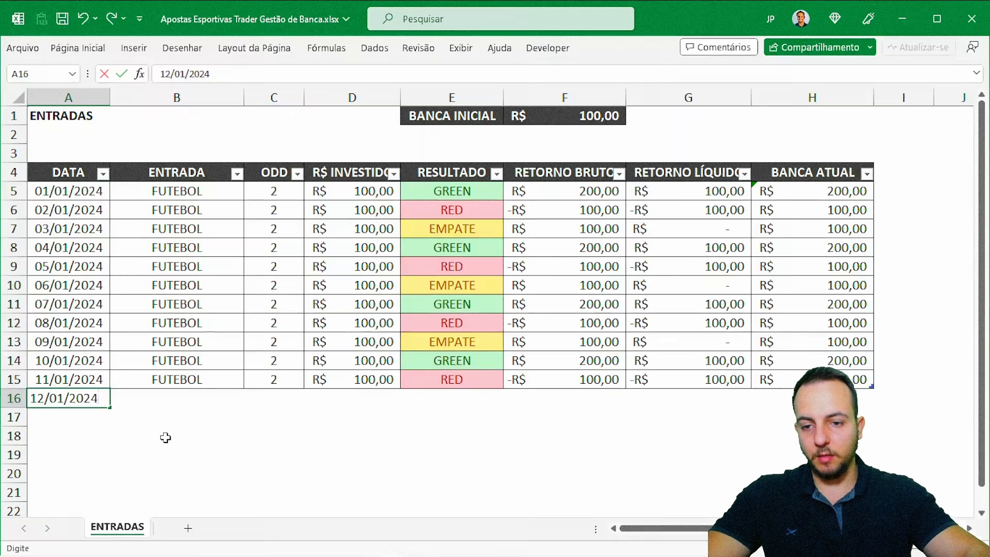
key(Return)
Inspect the gross return formula in F16 and undo the extra table row and its date
click(226, 448)
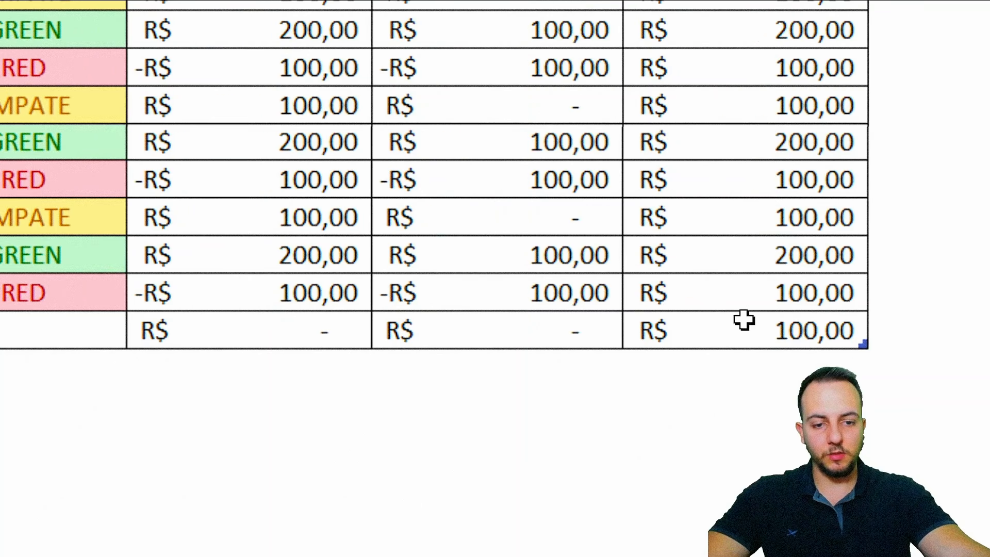
drag(812, 393, 438, 392)
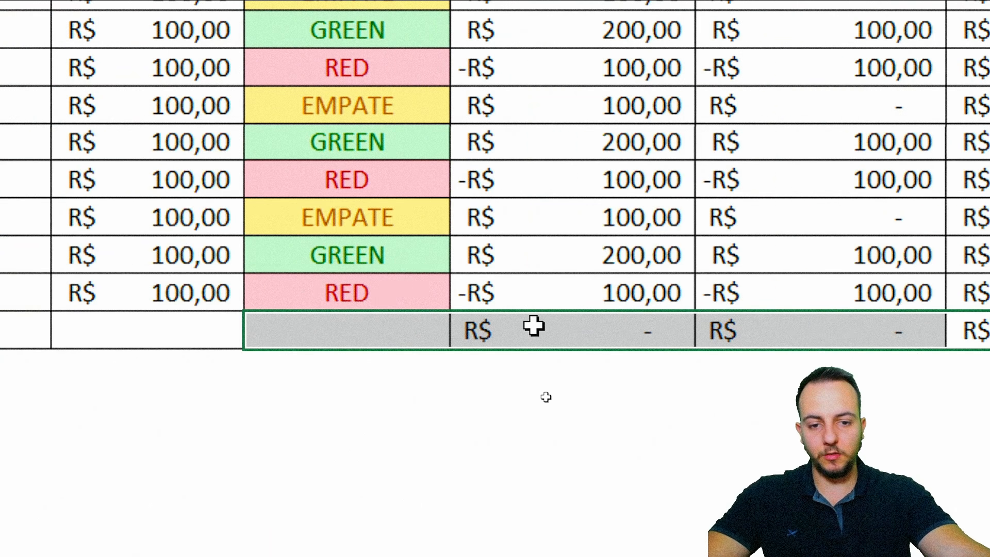
double_click(533, 325)
key(Escape)
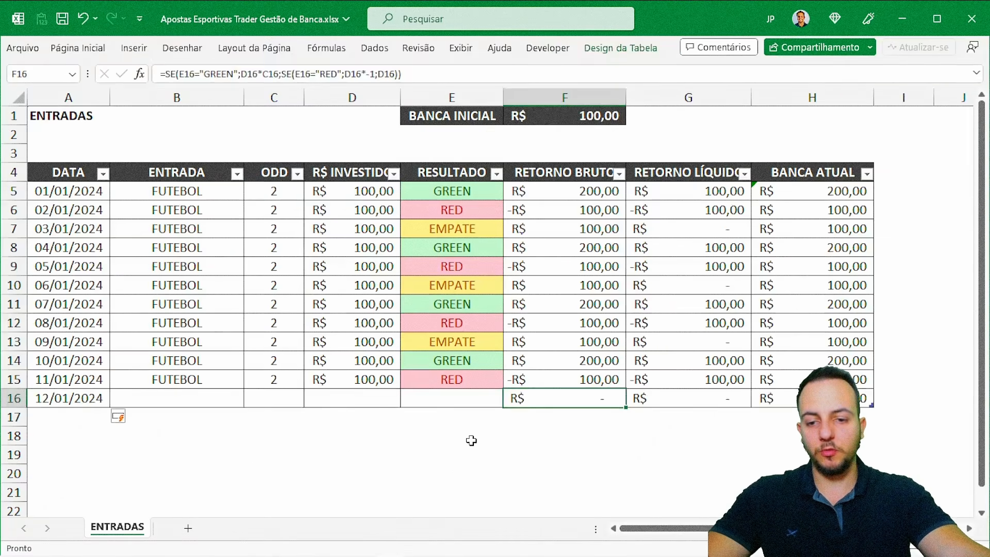
key(ctrl+z)
Save the workbook and add a new worksheet named RELATÓRIO
click(83, 178)
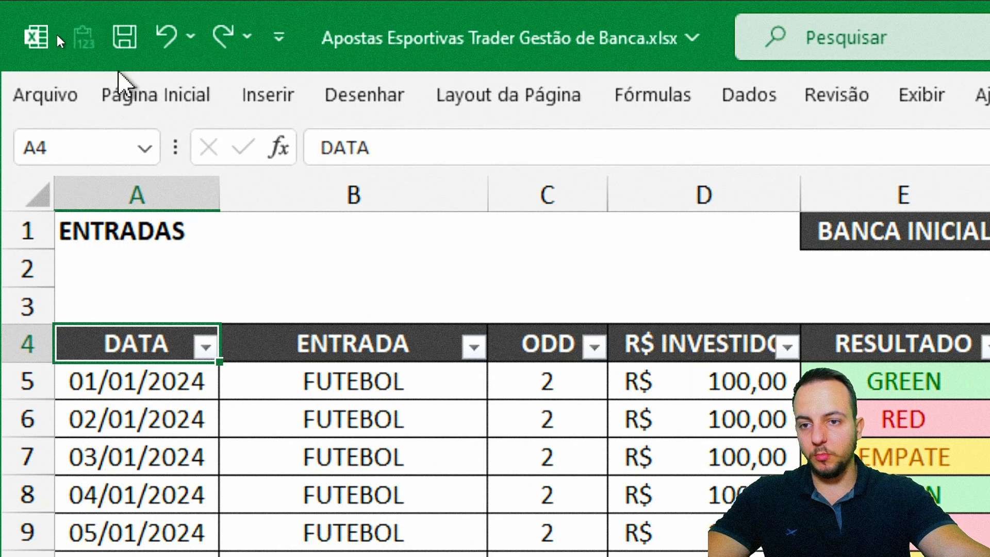
click(120, 39)
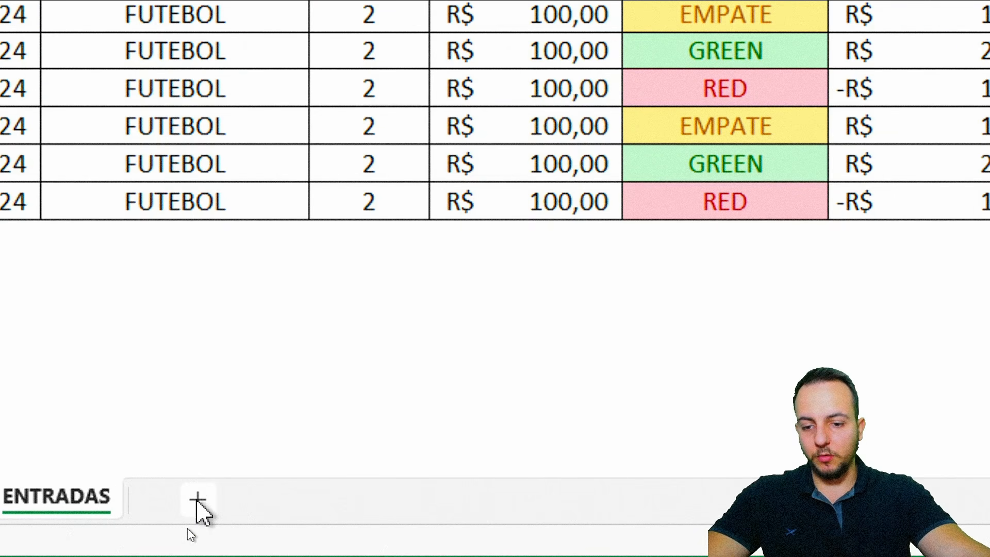
click(198, 499)
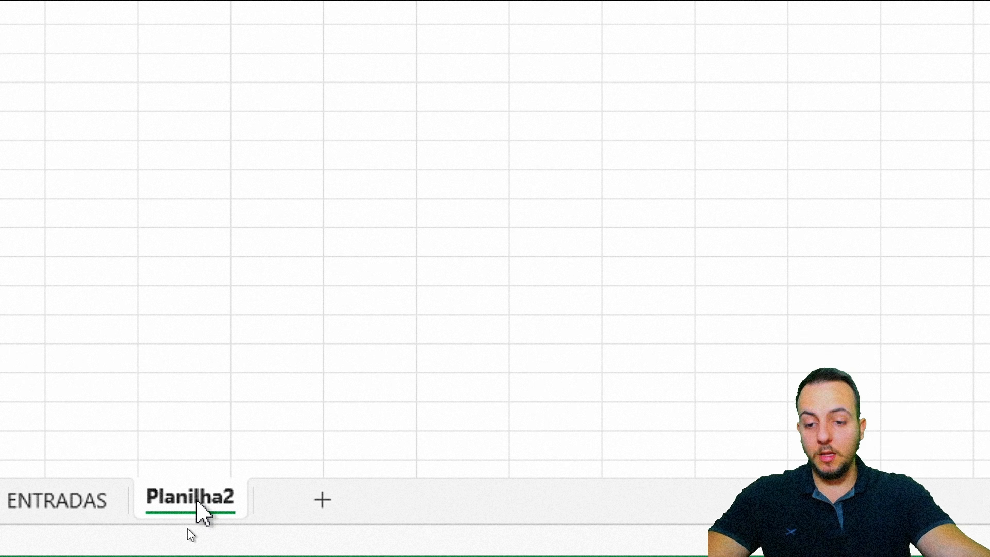
right_click(198, 499)
click(302, 142)
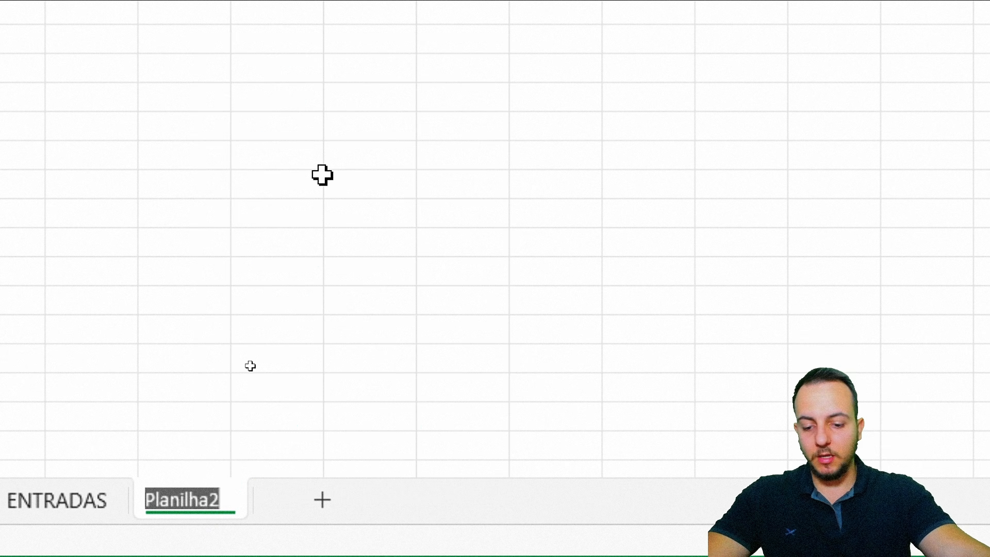
text(RELA)
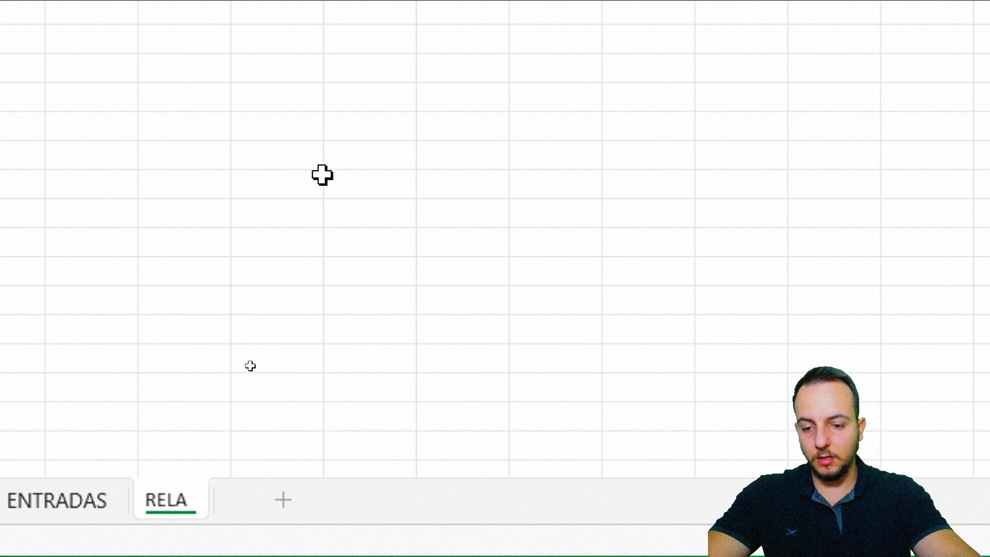
text(TÓRIO)
key(Return)
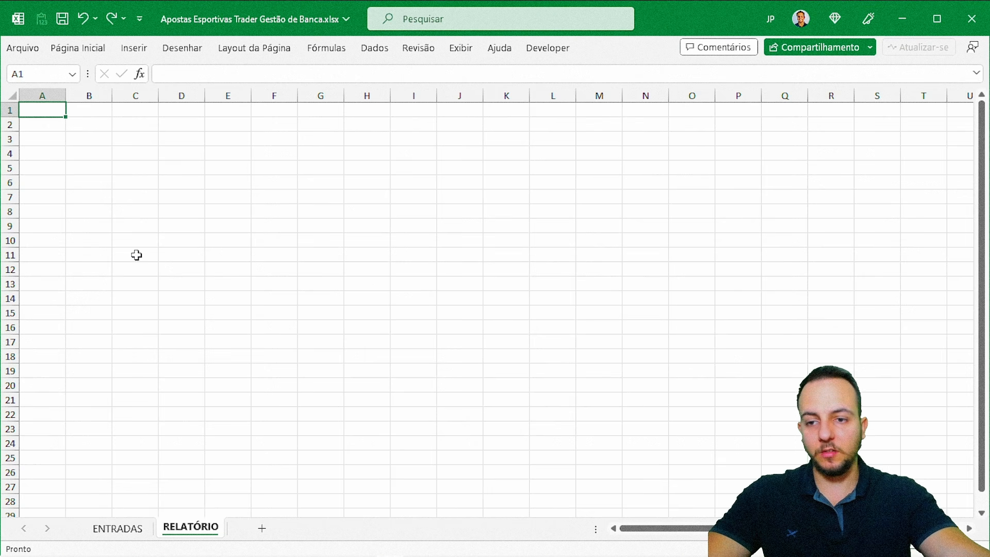
Enter the title ANÁLISES/DASHBOARD in A1 of the RELATÓRIO sheet and make it bold
scroll(137, 256, up, 2)
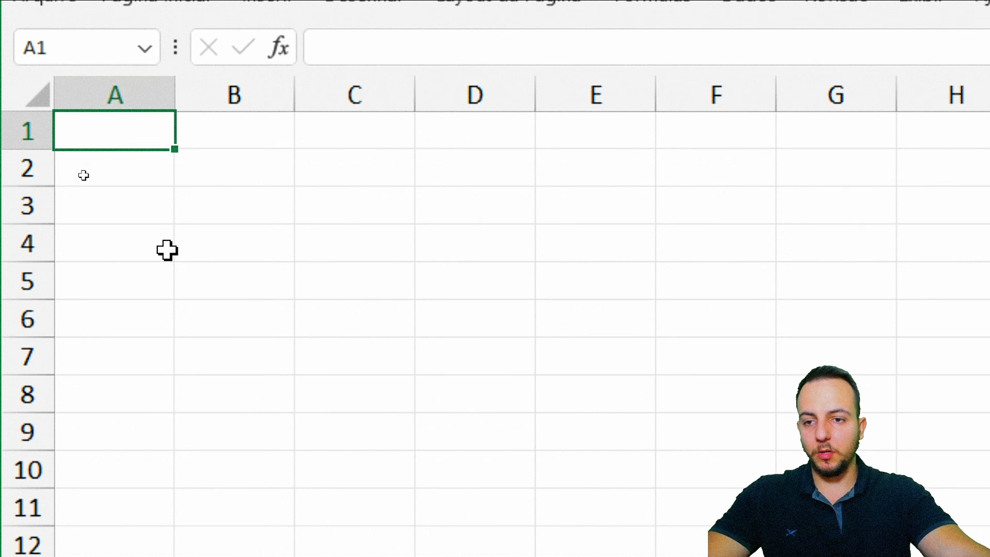
text(ANÁLISES)
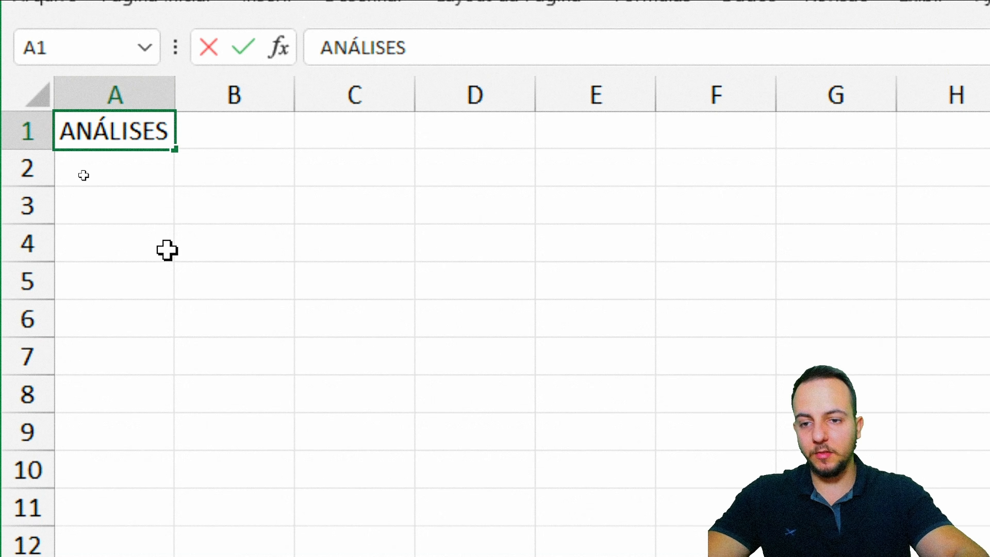
text(/DASHBOARD)
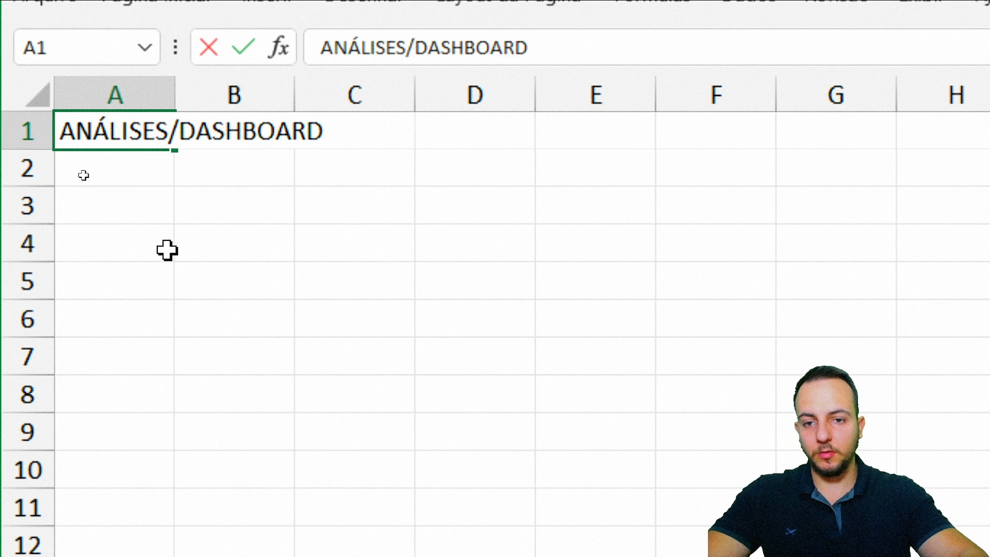
key(Return)
click(102, 133)
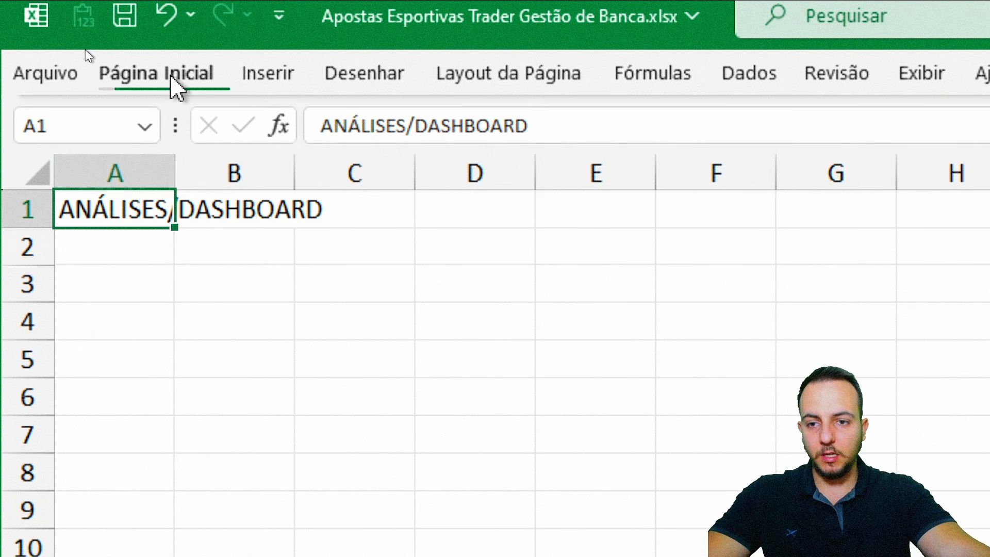
click(171, 78)
click(239, 178)
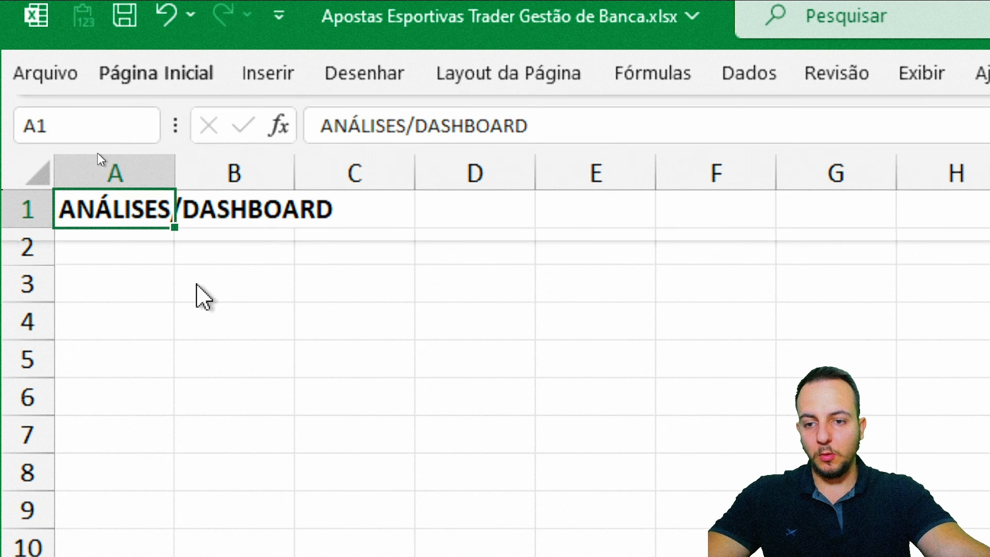
click(138, 274)
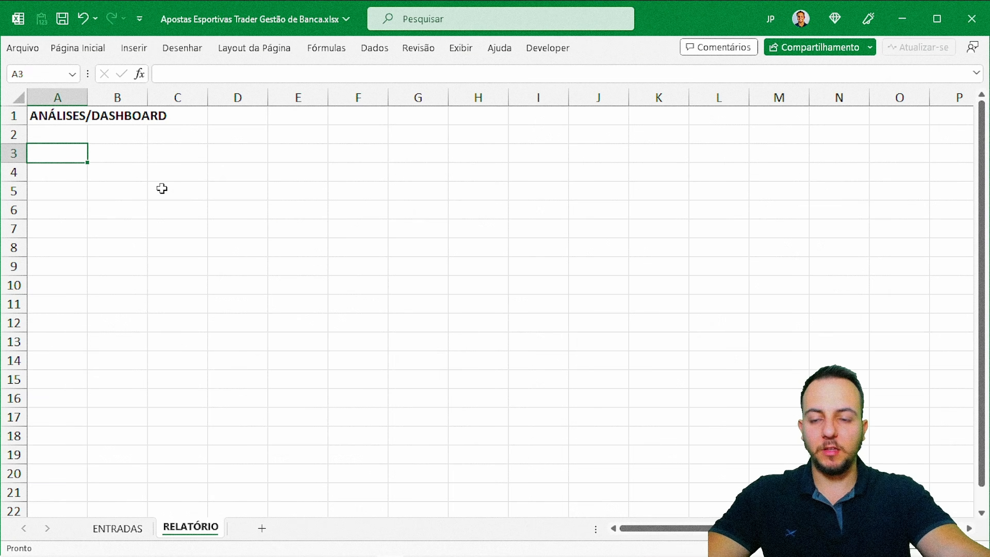
click(130, 529)
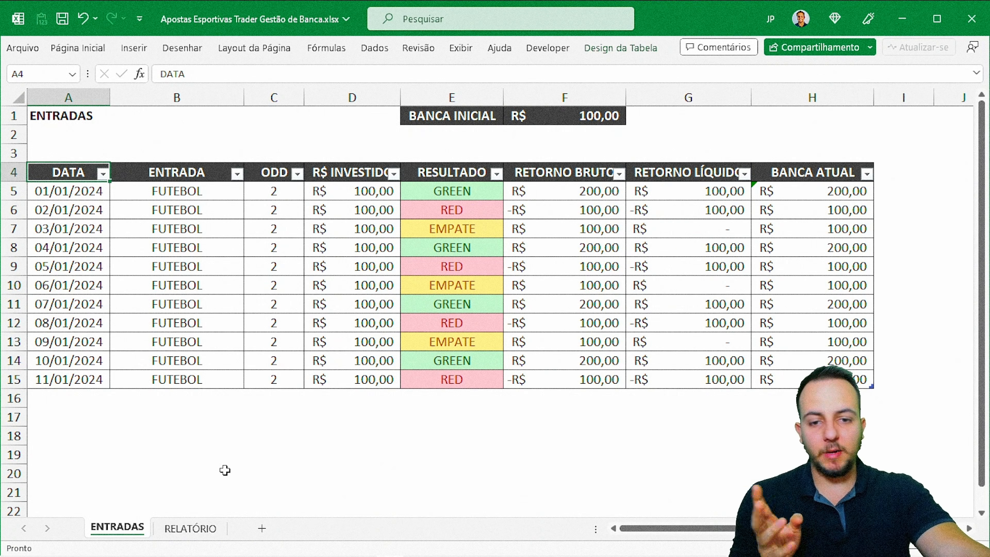
click(193, 528)
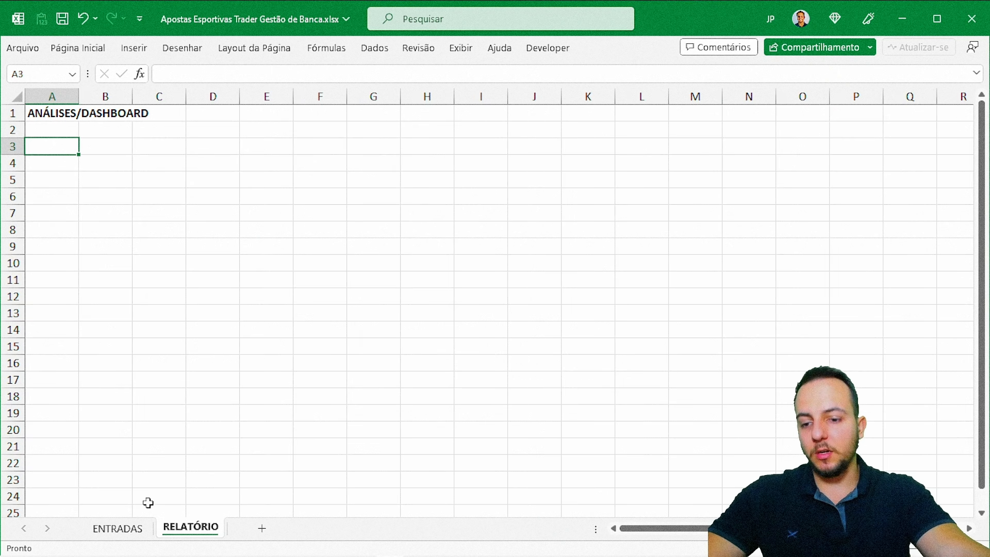
click(126, 528)
click(186, 528)
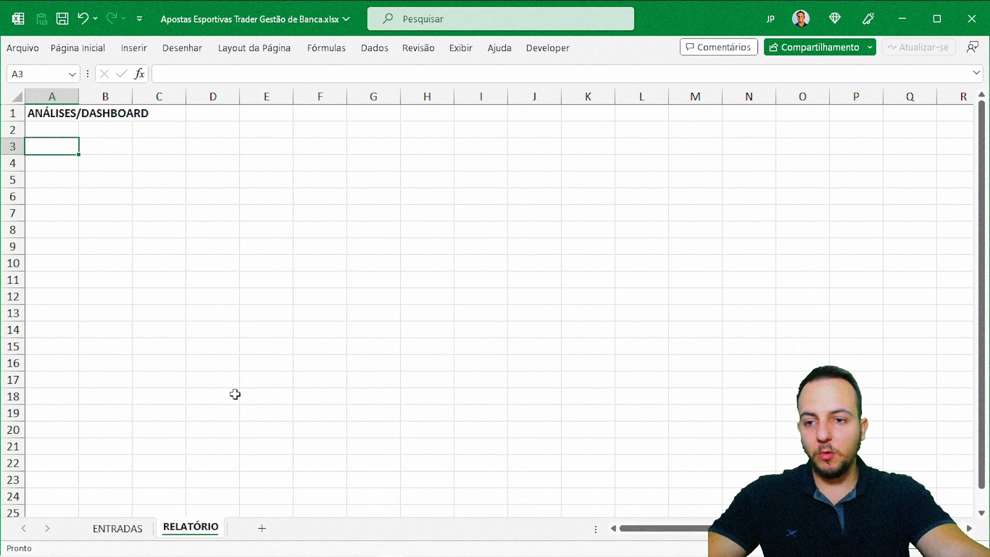
Enter the label ANO in A3 and the year 2024 in B3 of the RELATÓRIO sheet
key(ctrl+b)
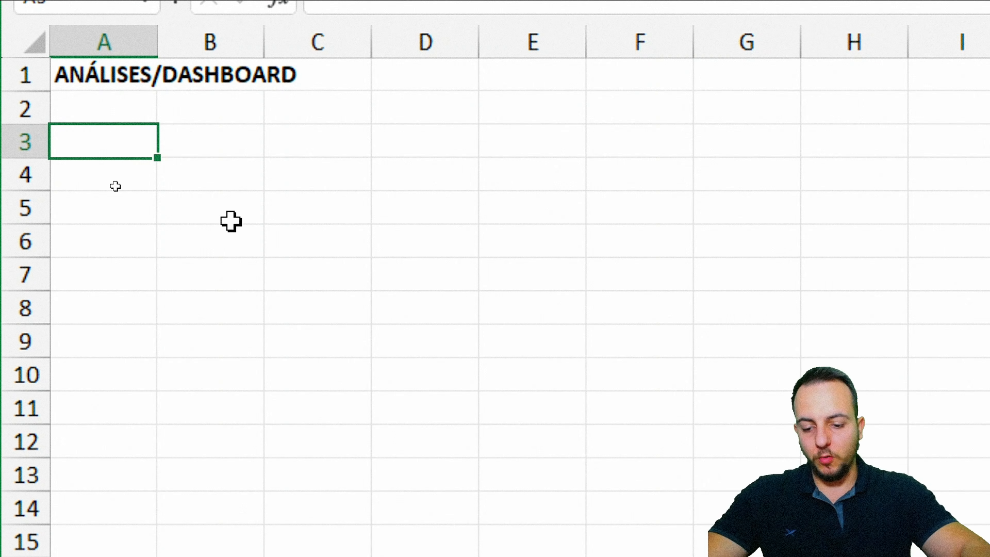
text(ANO)
key(Tab)
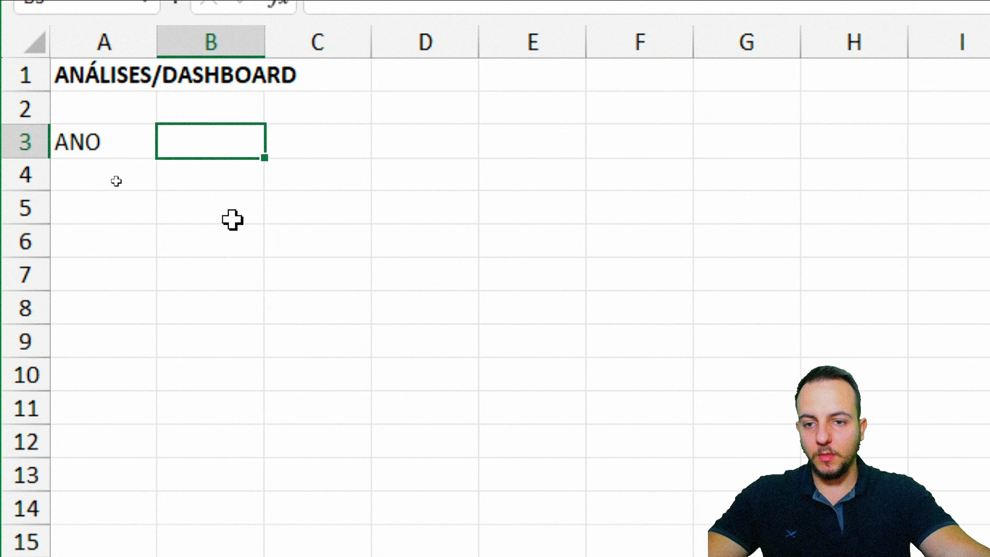
drag(139, 113, 327, 203)
click(251, 149)
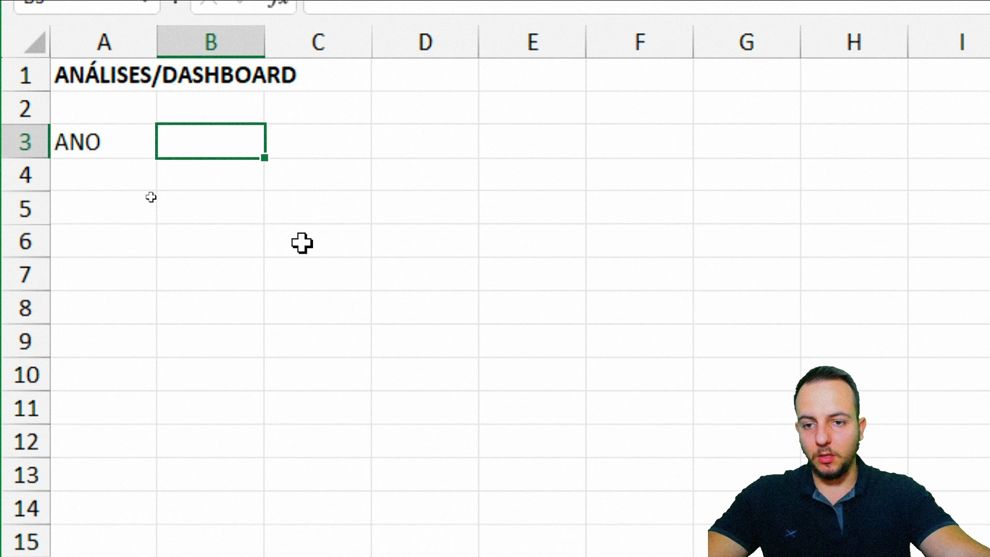
text(2024)
key(Return)
key(ctrl+2)
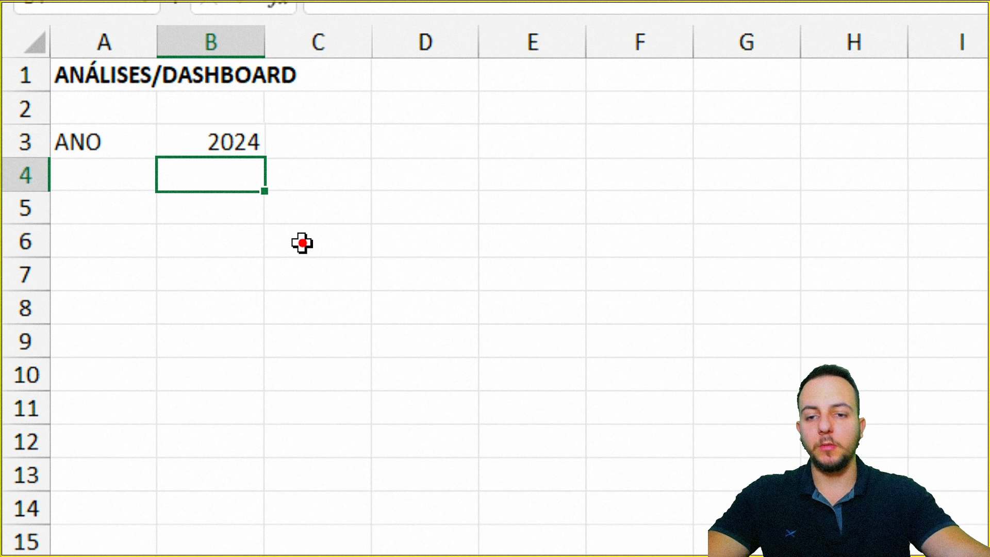
mouse_move(188, 109)
mouse_down()
mouse_move(282, 172)
mouse_move(439, 142)
mouse_up()
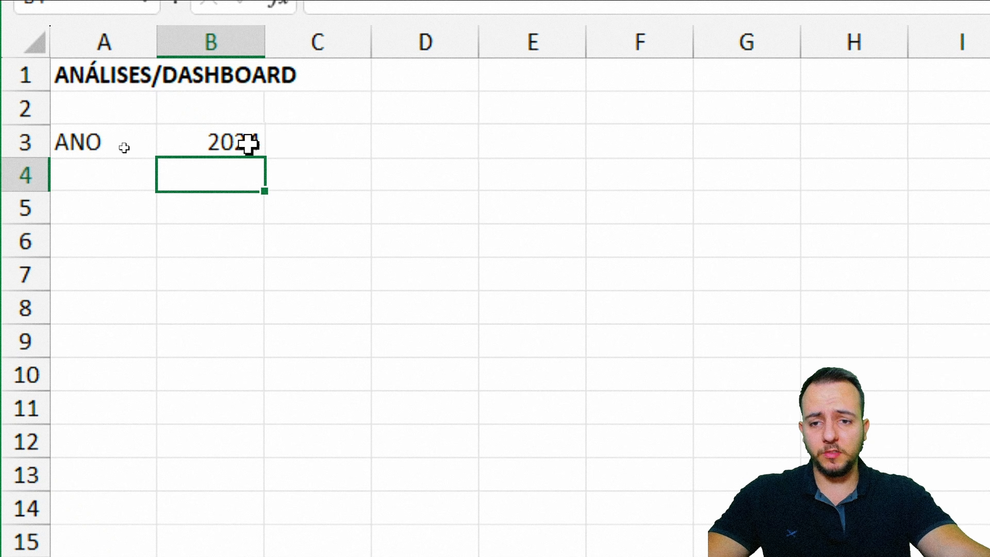
click(248, 144)
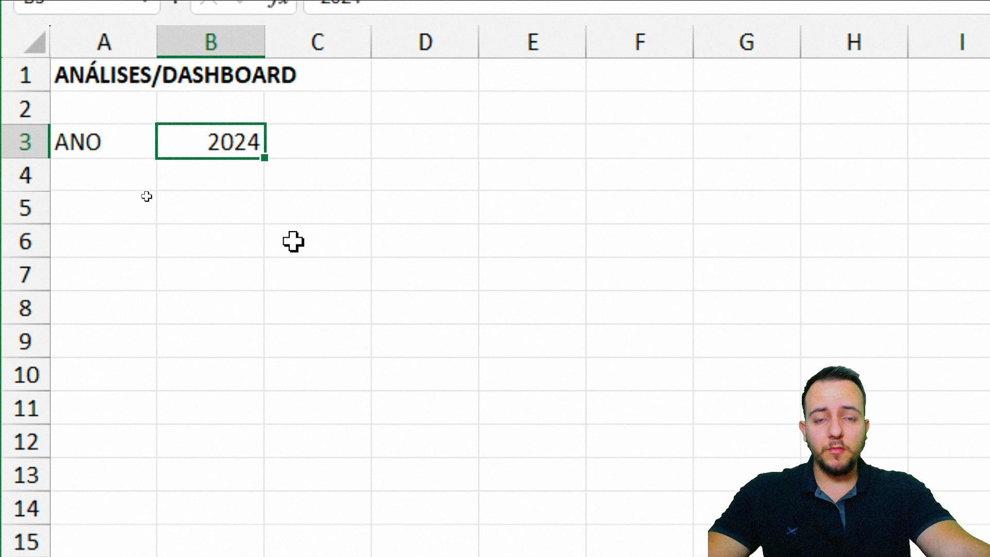
Enter the month abbreviations JAN, FEV and MAR in cells A8 to A10
click(99, 203)
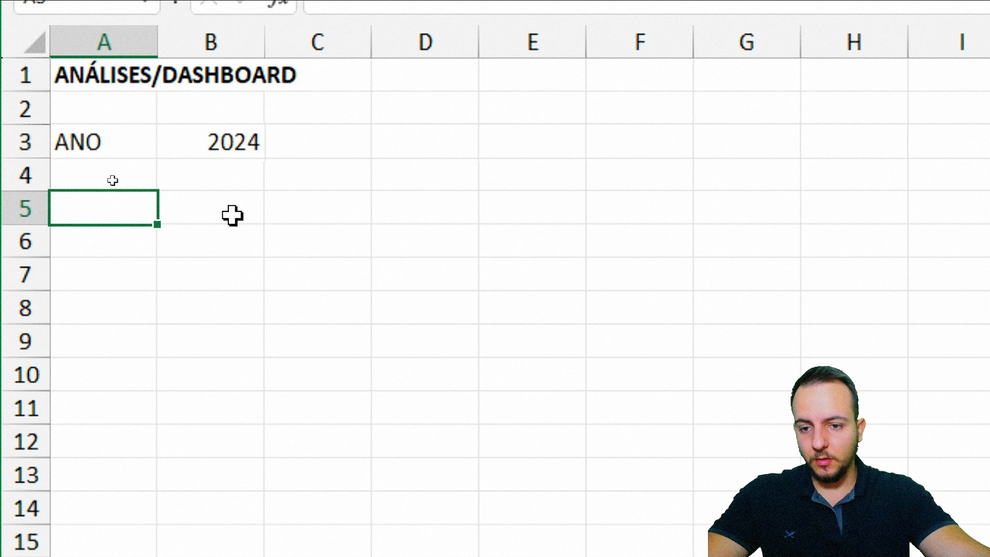
click(131, 280)
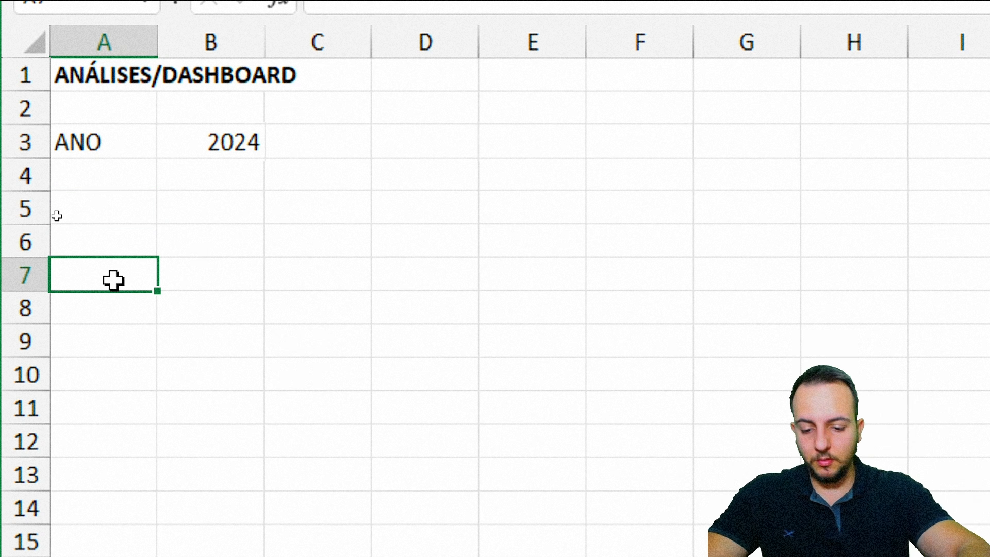
key(Down)
text(JAN)
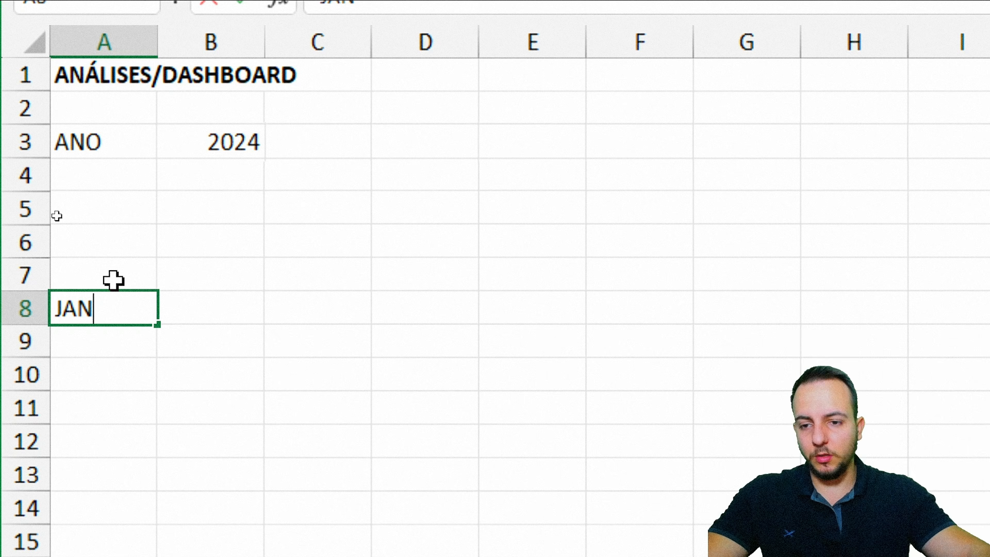
key(Return)
text(FEV[)
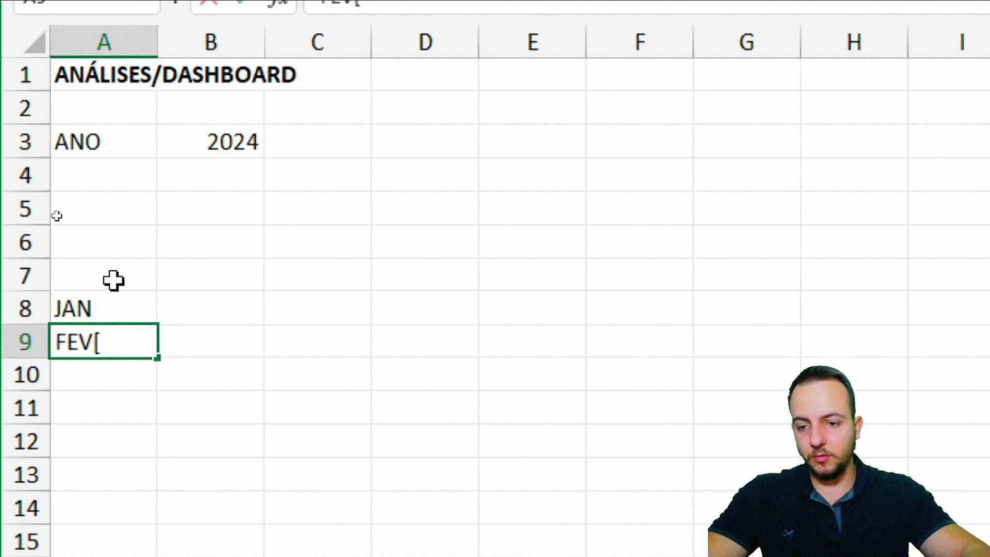
key(BackSpace)
key(Return)
text(MAR)
key(Return)
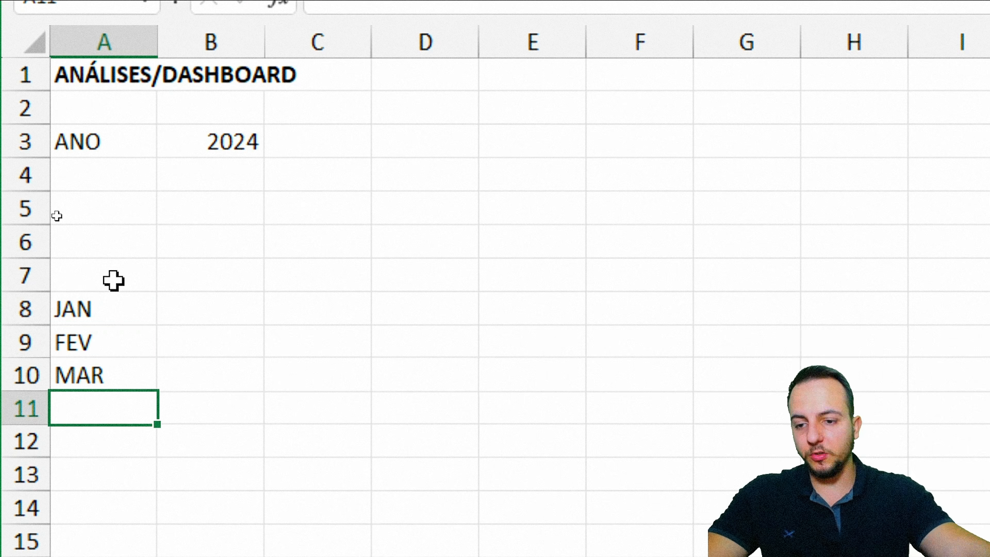
Extend the month series JAN, FEV, MAR down column A so it reaches DEZ in A19
drag(106, 317, 117, 368)
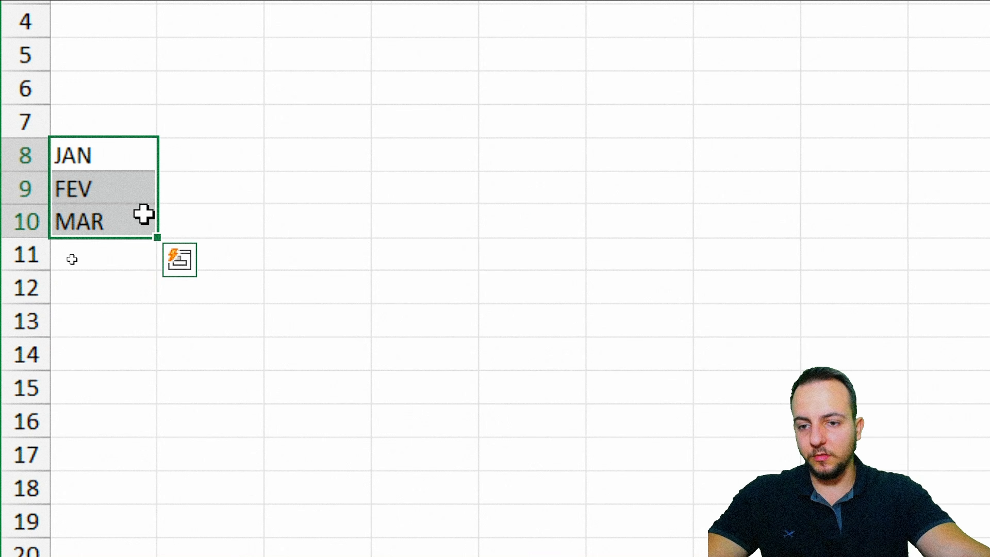
mouse_move(156, 237)
mouse_down()
mouse_move(162, 489)
mouse_move(148, 363)
mouse_move(142, 378)
mouse_up()
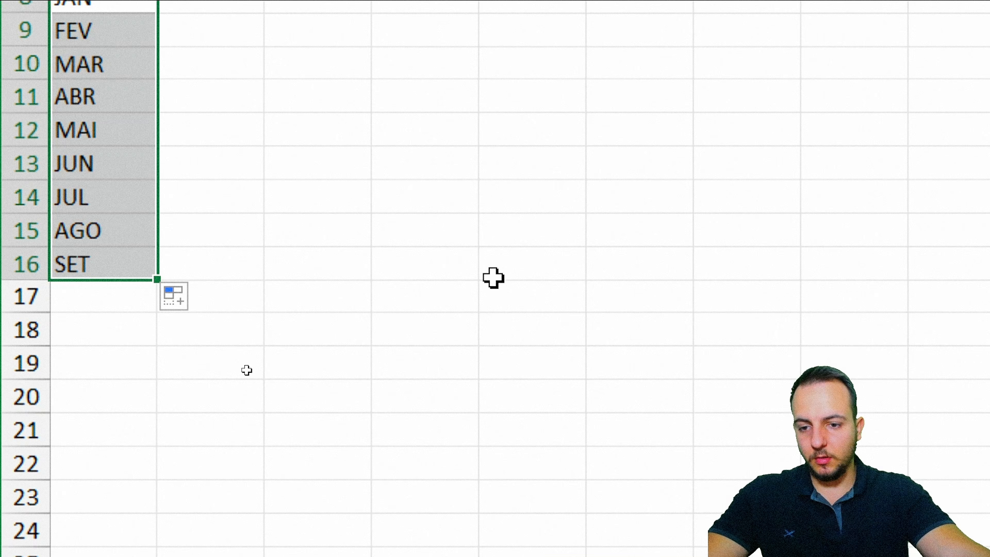
click(139, 265)
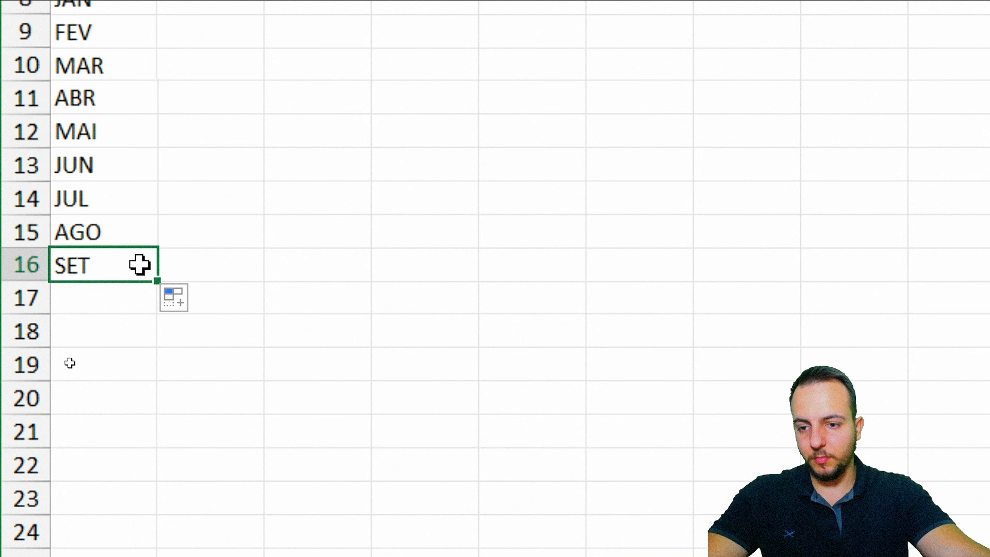
drag(158, 281, 141, 376)
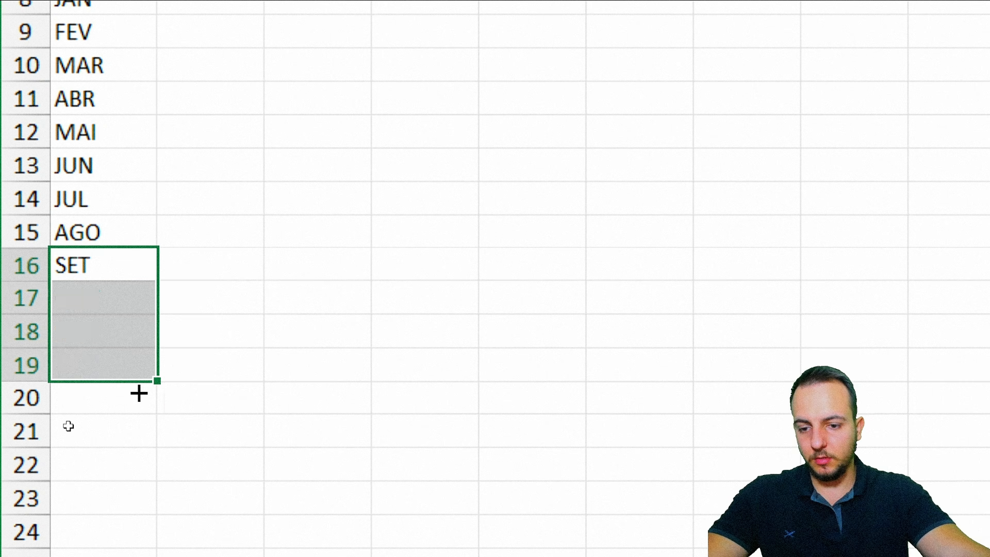
click(130, 349)
scroll(197, 62, up, 2)
drag(119, 152, 106, 487)
scroll(137, 486, down, 1)
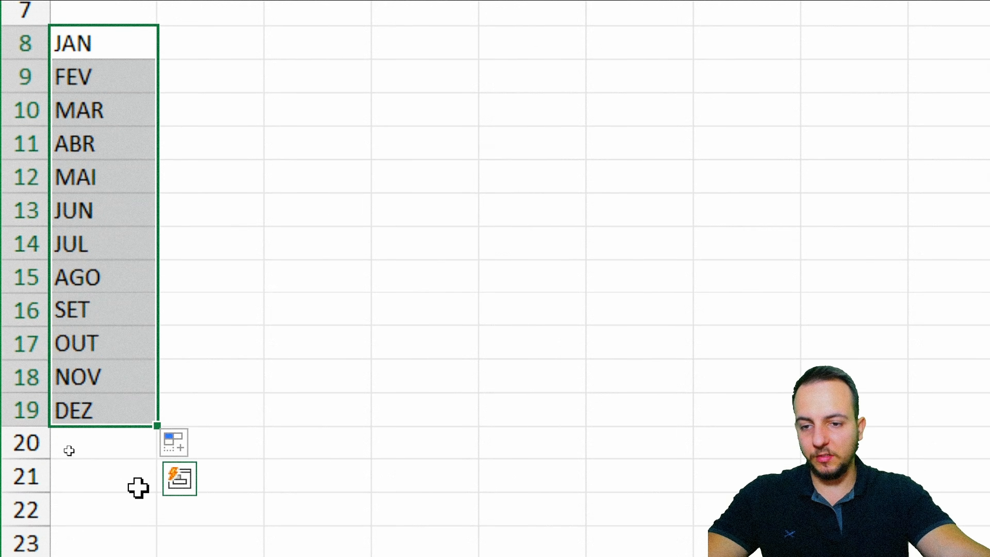
scroll(199, 71, up, 2)
Enter the column header VALOR in B7 above the month rows
click(221, 140)
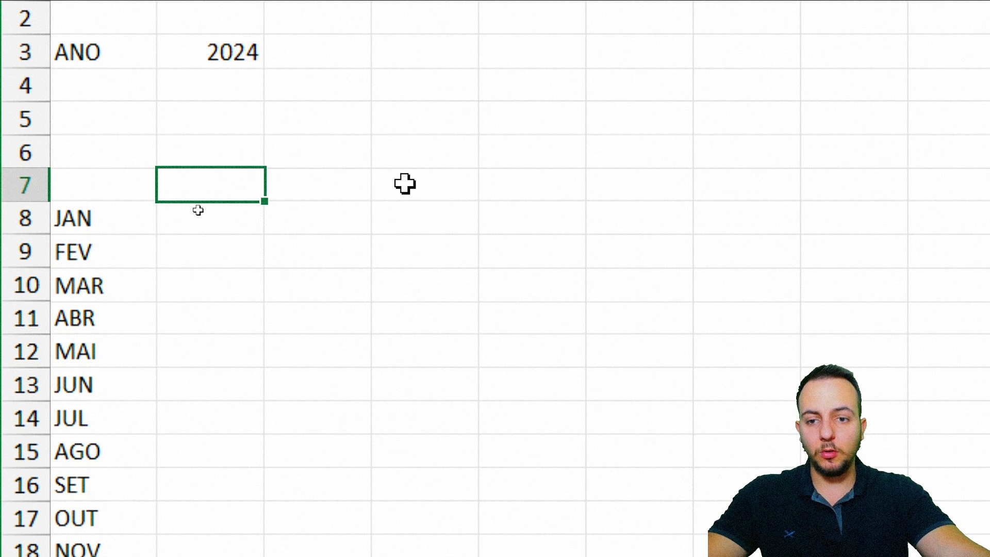
text(VALOR)
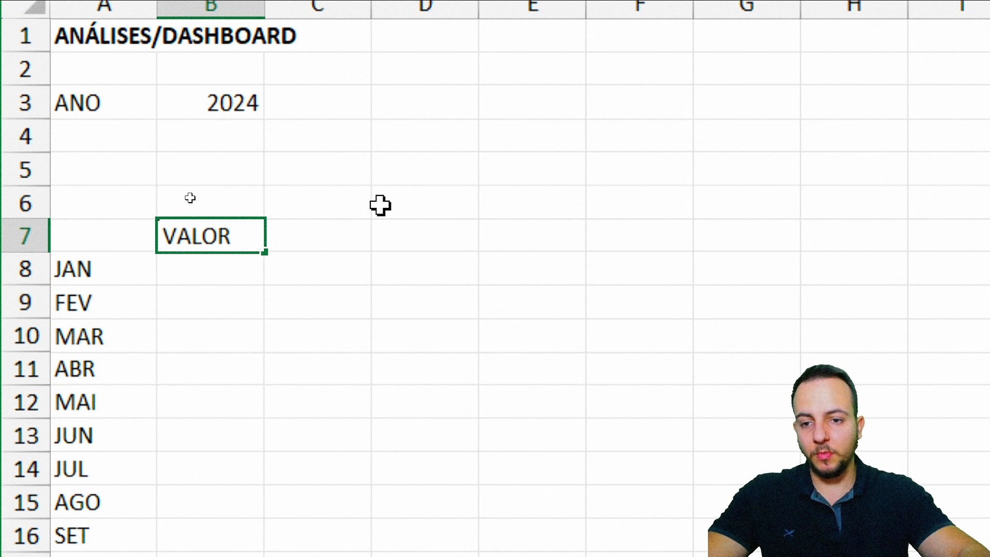
key(Tab)
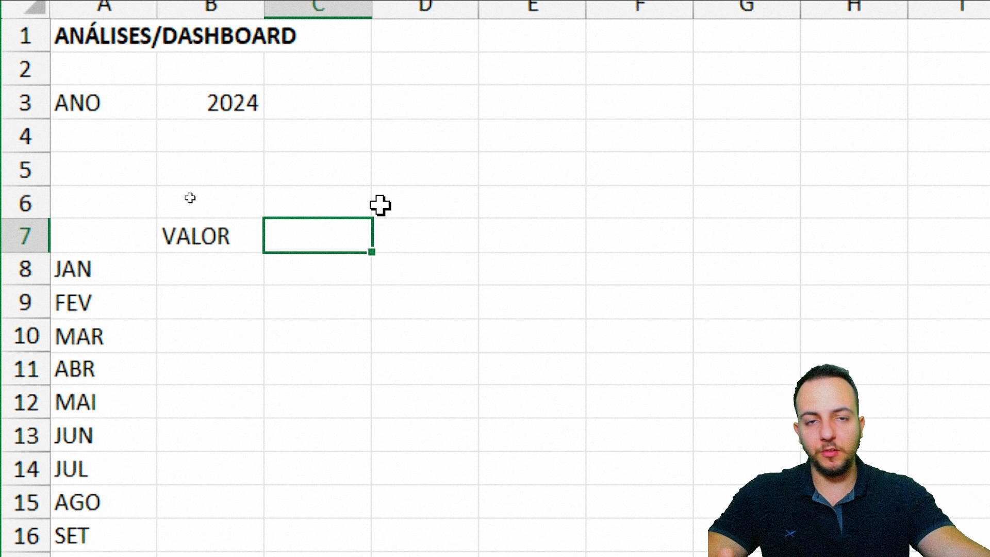
drag(199, 242, 221, 462)
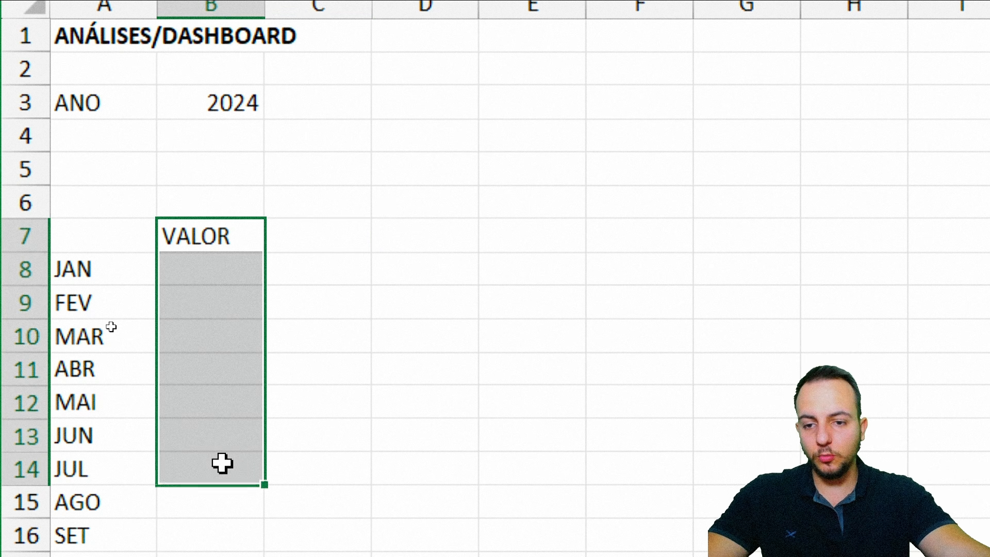
click(196, 270)
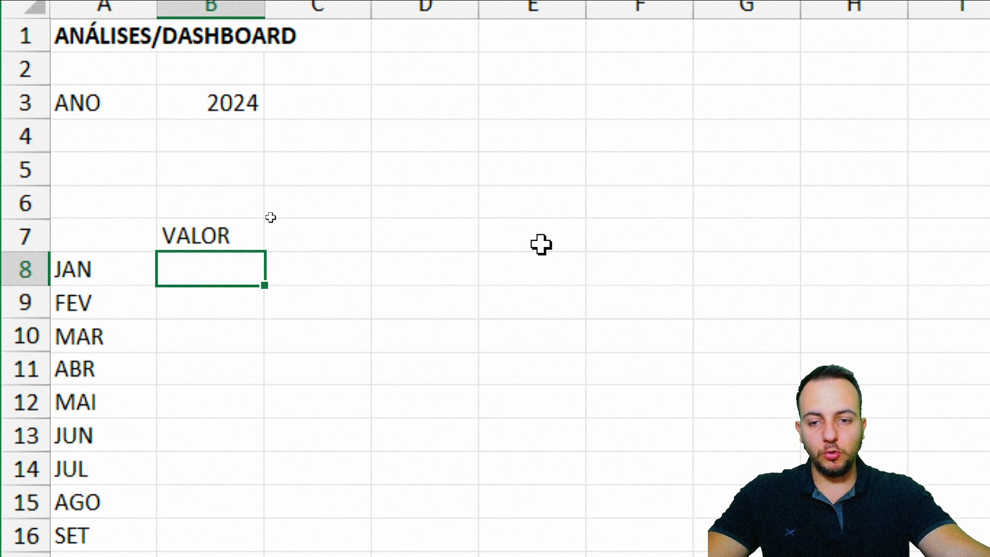
Enter the column headers ODD, QTD, GREEN, RED and EMPATE in cells C7 to G7
click(311, 238)
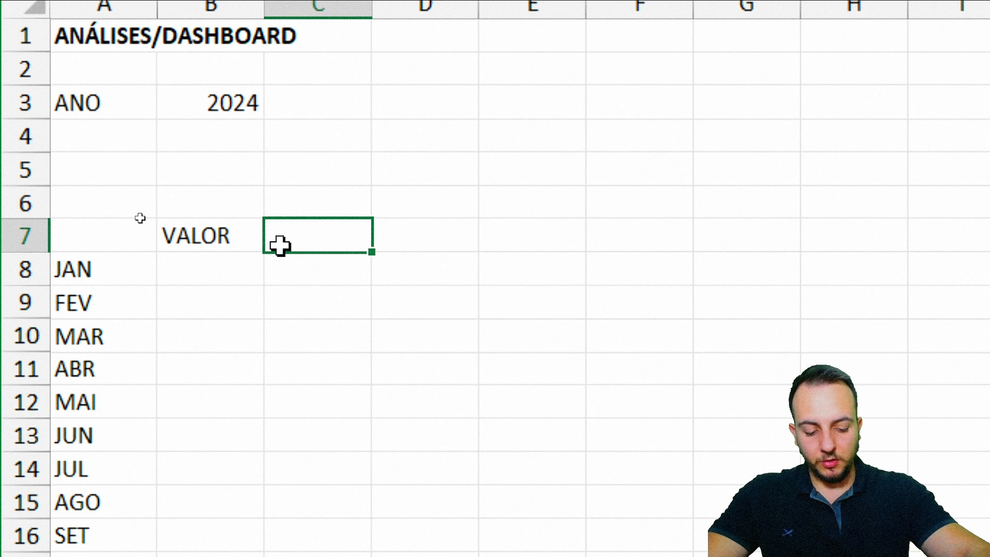
text(ODD)
key(Tab)
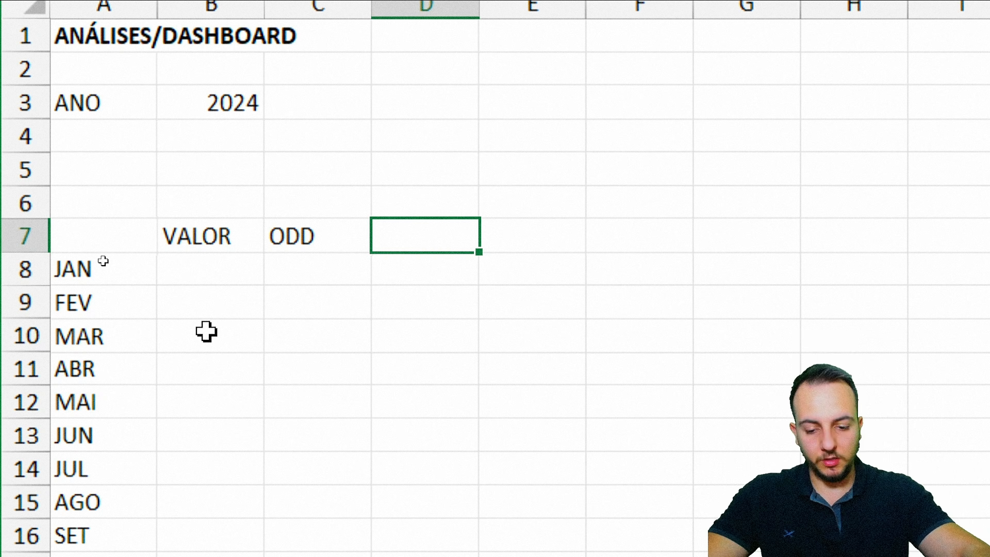
key(Tab)
text(GR)
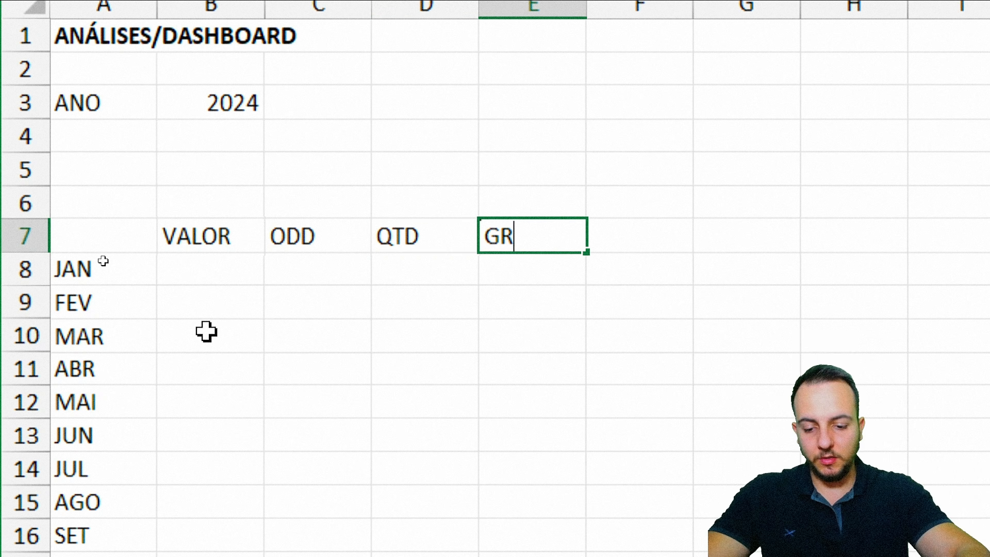
text(EEN)
key(Tab)
text(RED)
key(Tab)
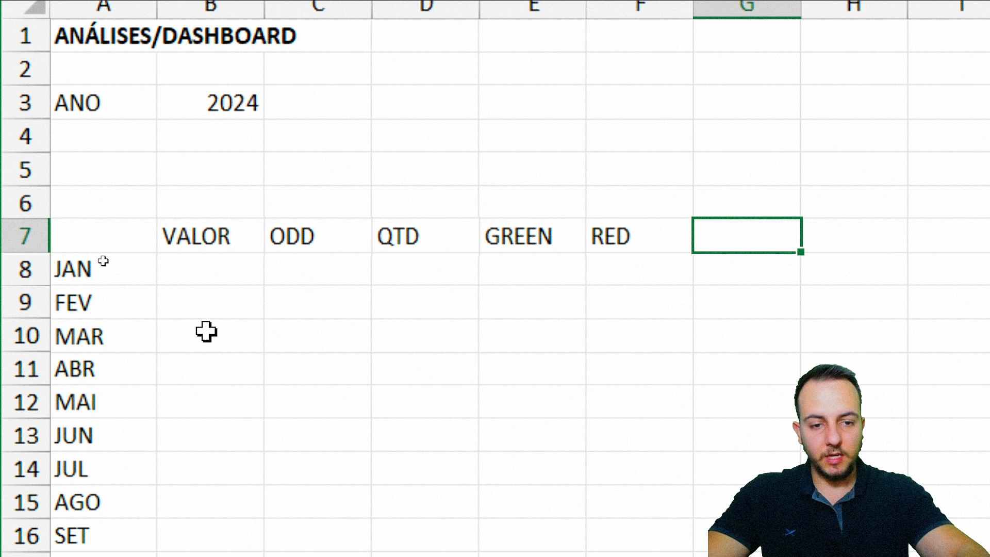
key(Return)
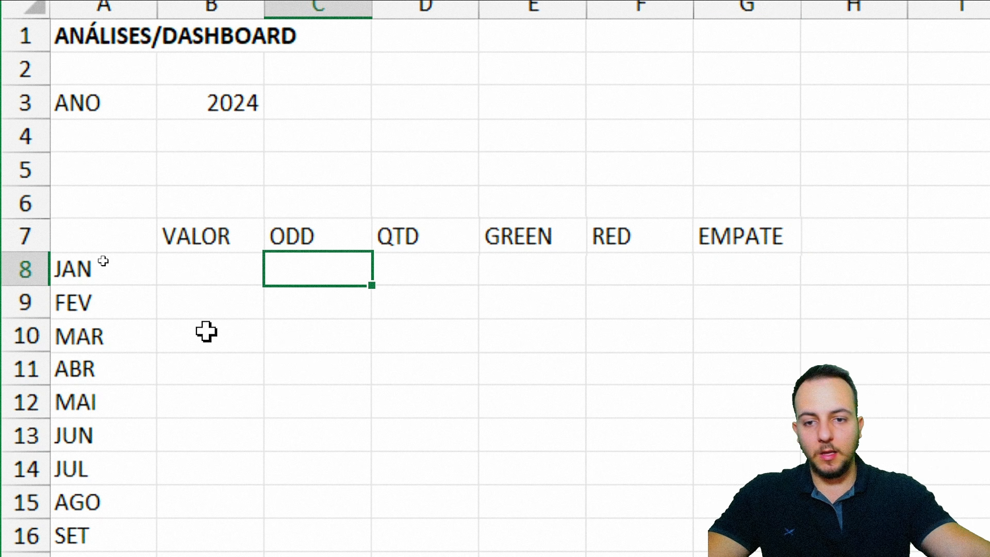
drag(238, 179, 793, 178)
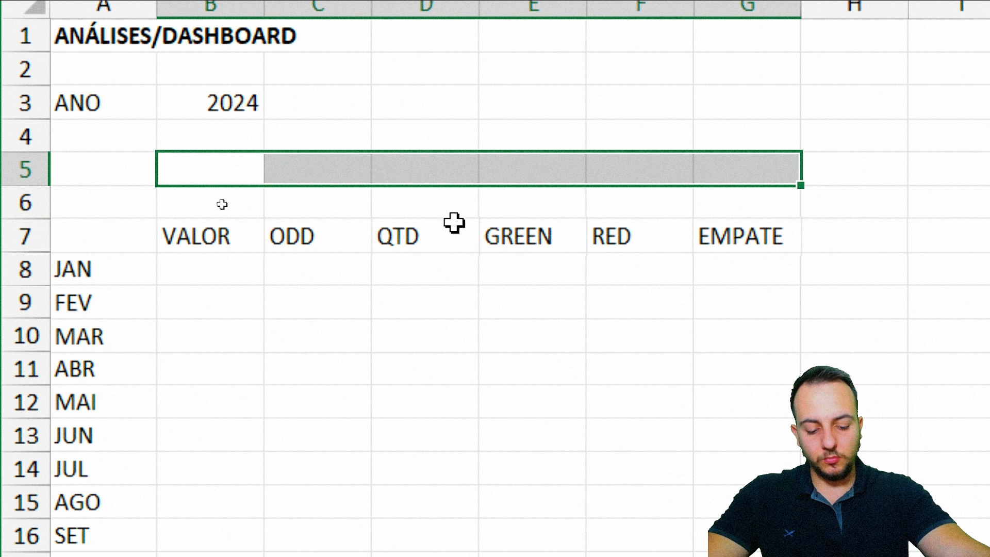
click(173, 174)
drag(217, 237, 234, 475)
drag(327, 70, 298, 456)
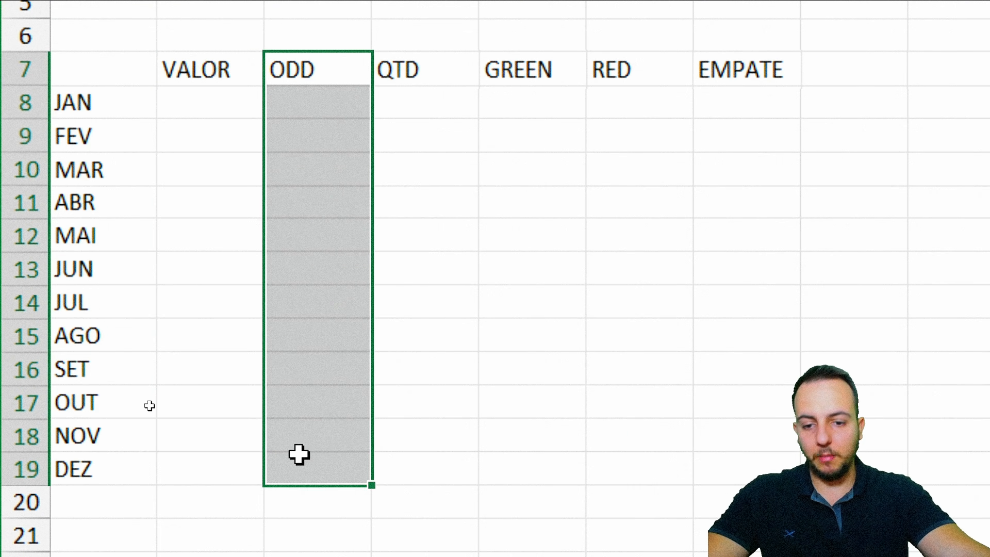
drag(404, 469, 437, 77)
scroll(440, 72, up, 1)
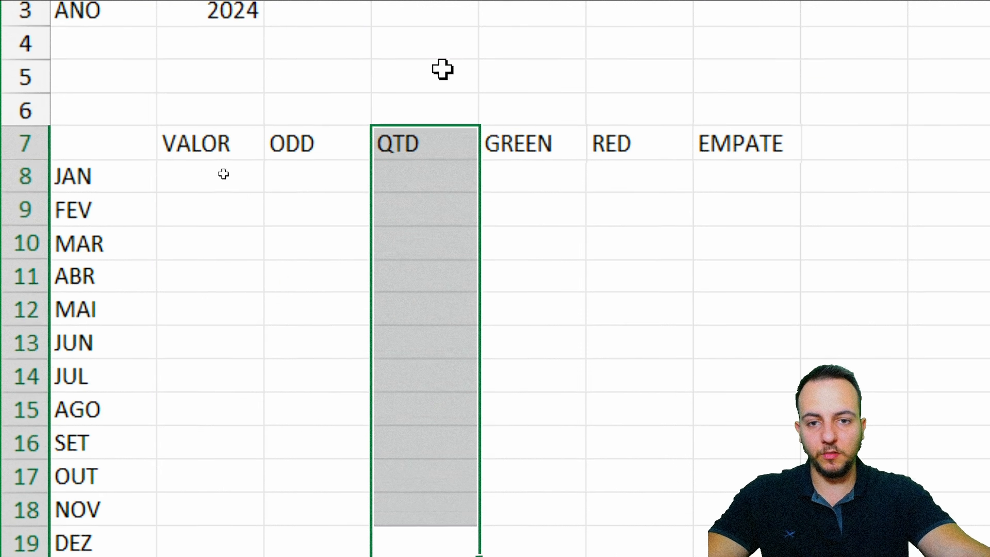
Total the monthly VALOR column in B5 with a SOMA formula over B8:B19
click(217, 121)
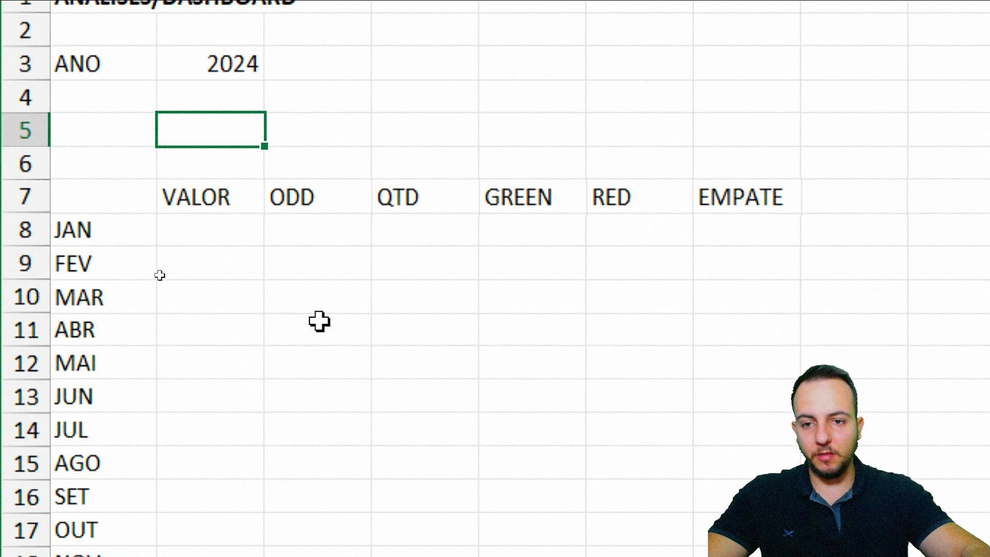
text(=SOMA)
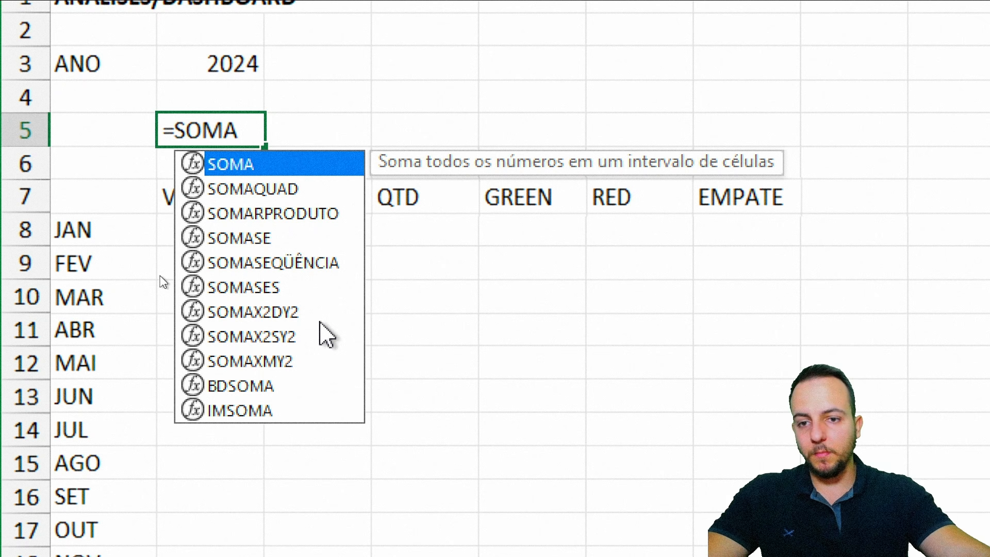
double_click(242, 165)
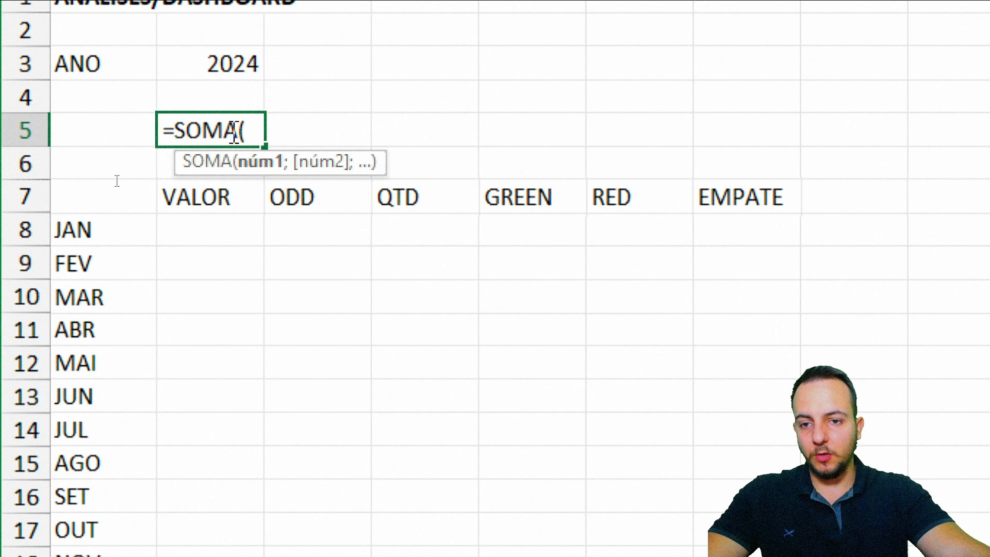
drag(209, 219, 184, 487)
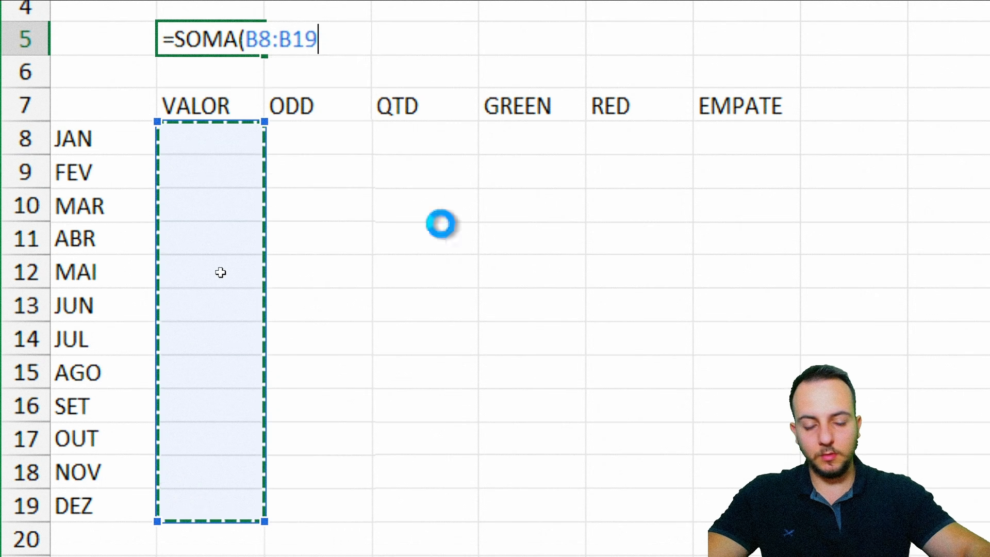
key(Return)
click(319, 49)
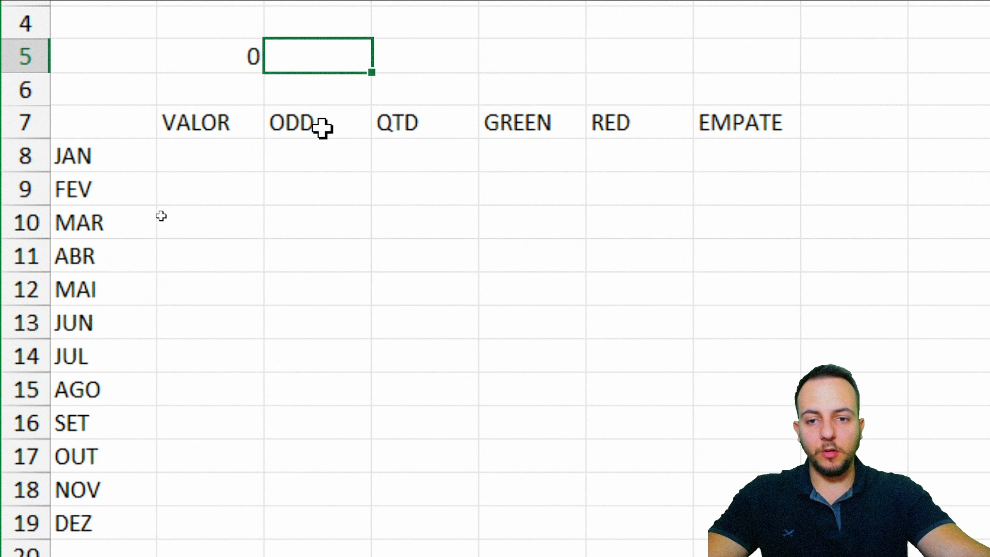
drag(326, 153, 294, 487)
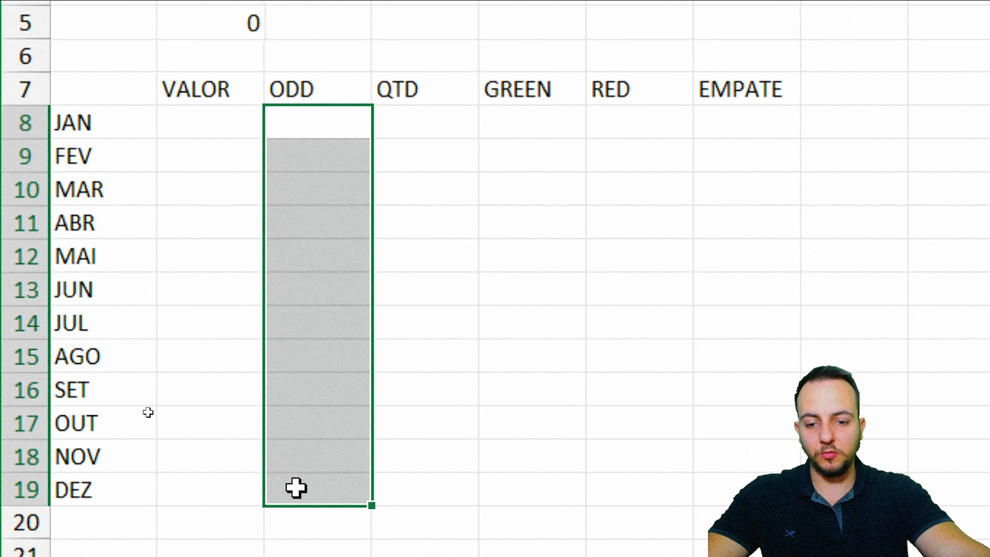
click(330, 23)
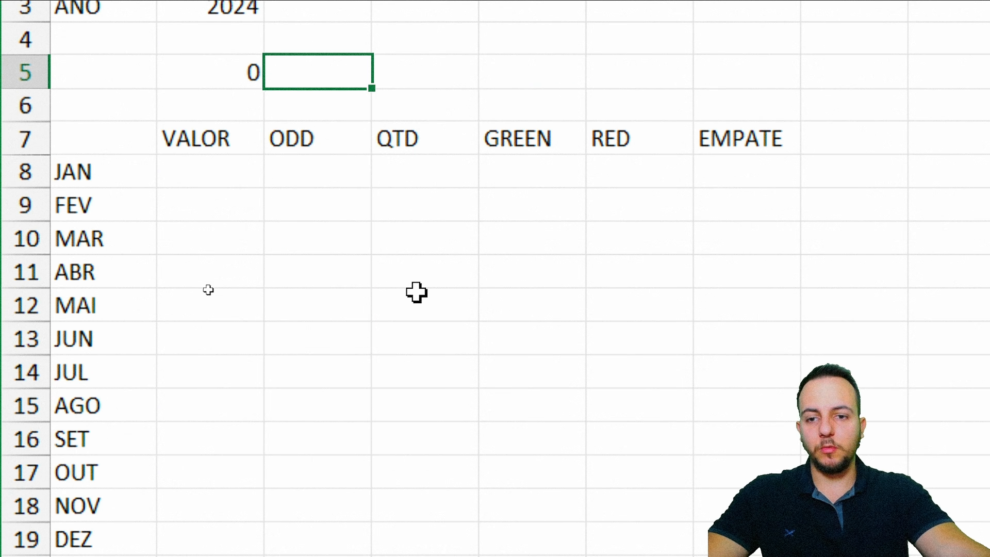
key(ctrl+2)
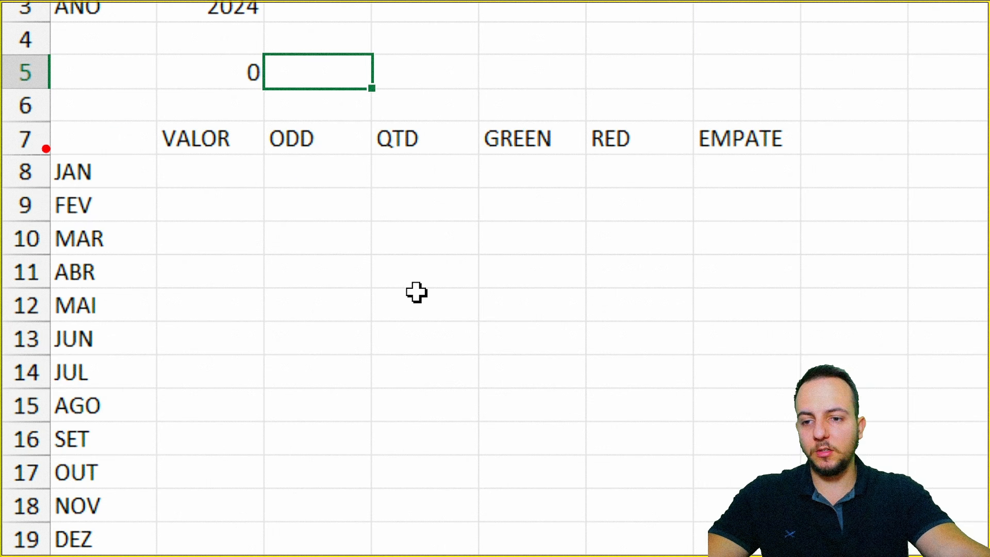
drag(46, 149, 117, 554)
drag(124, 492, 225, 458)
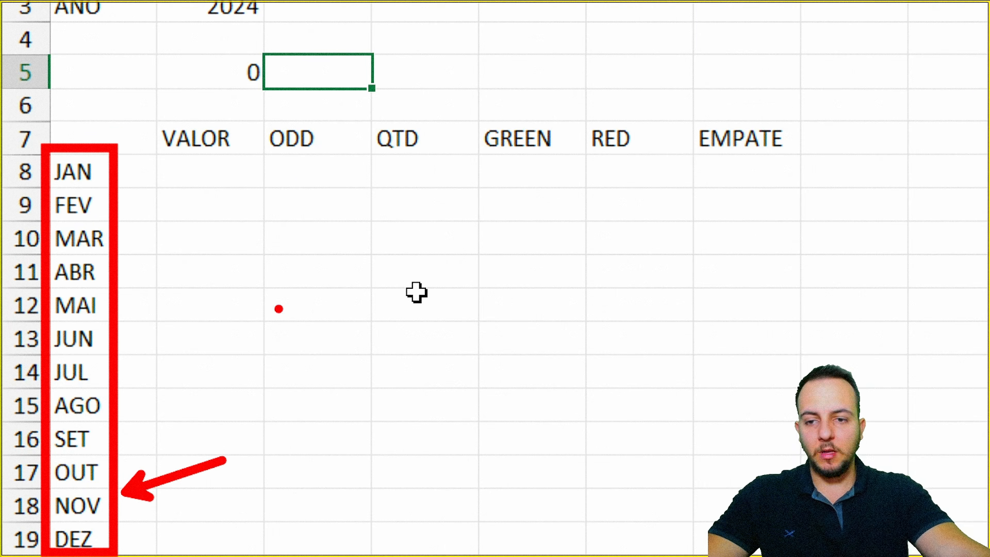
key(ctrl+z)
key(ctrl+z)
mouse_move(39, 149)
mouse_down()
mouse_move(135, 175)
mouse_move(379, 189)
mouse_up()
key(ctrl+z)
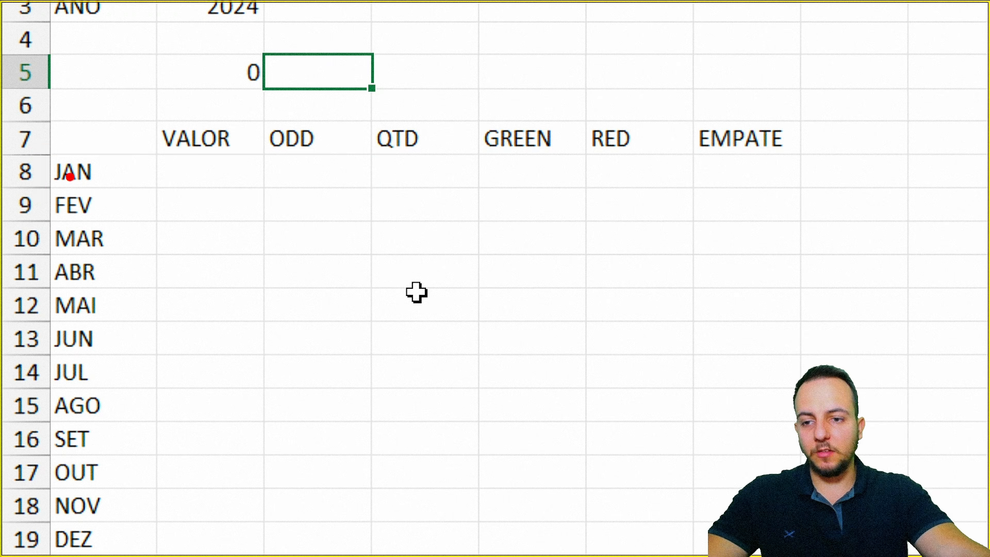
drag(39, 187, 395, 255)
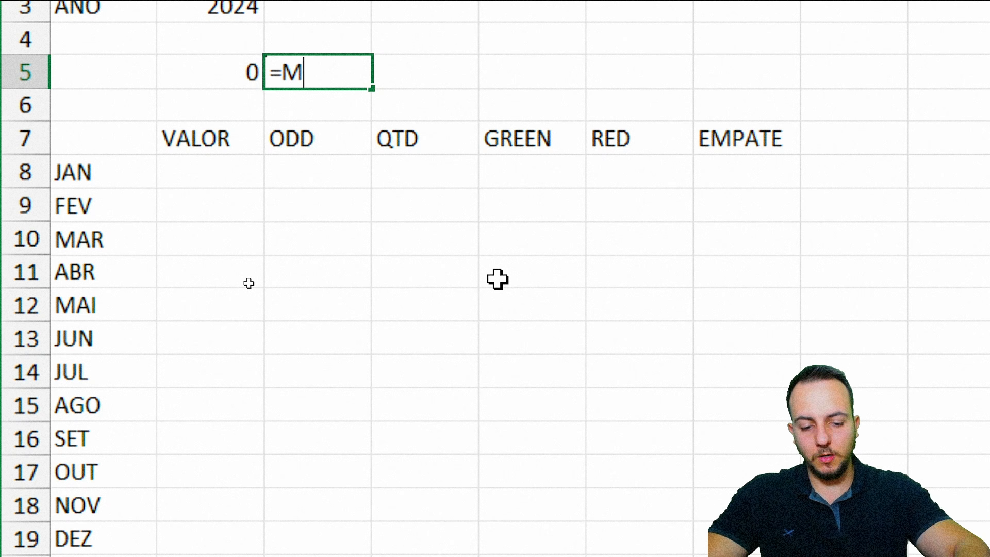
Average the monthly ODD column in C5 with a MÉDIA formula over C8:C19
text(ÉDI)
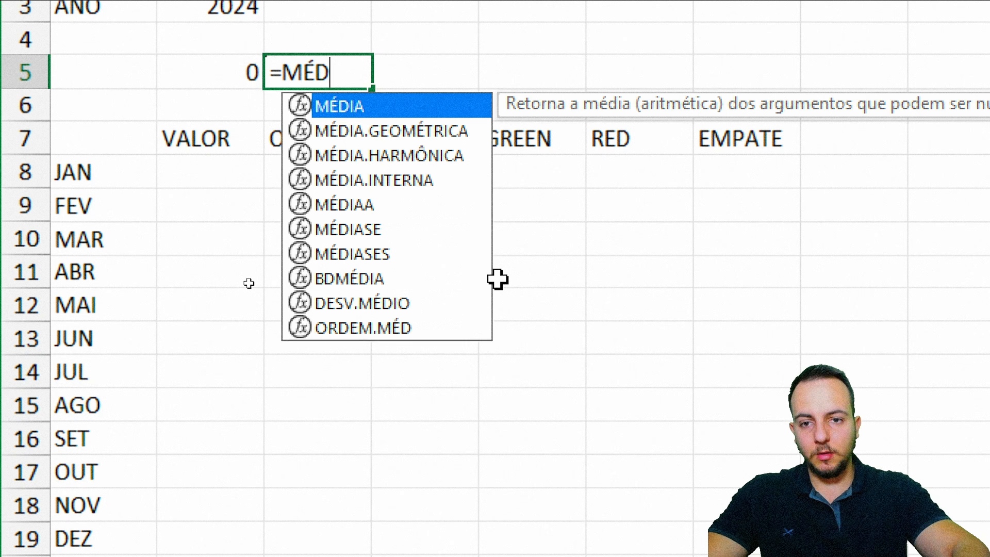
double_click(364, 108)
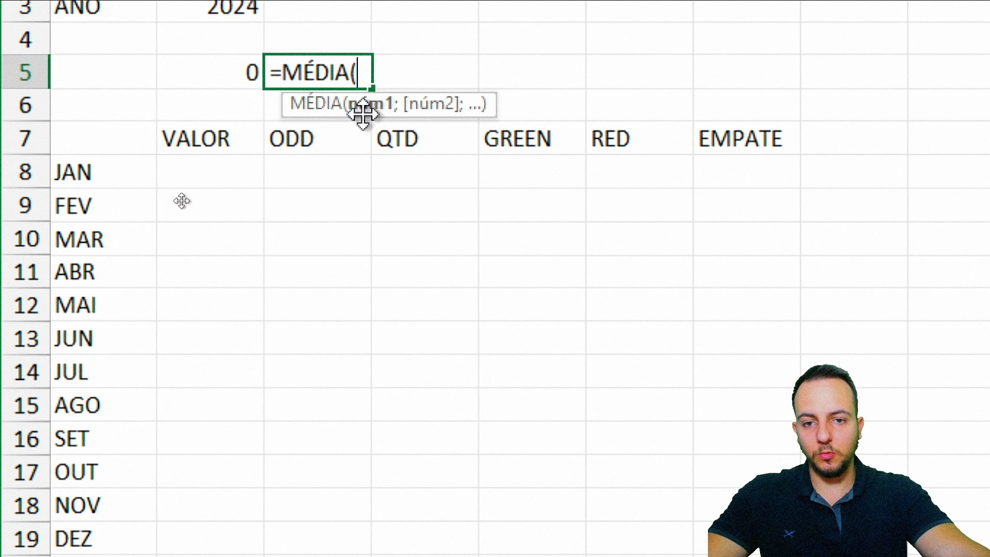
drag(331, 163, 328, 534)
drag(328, 488, 328, 487)
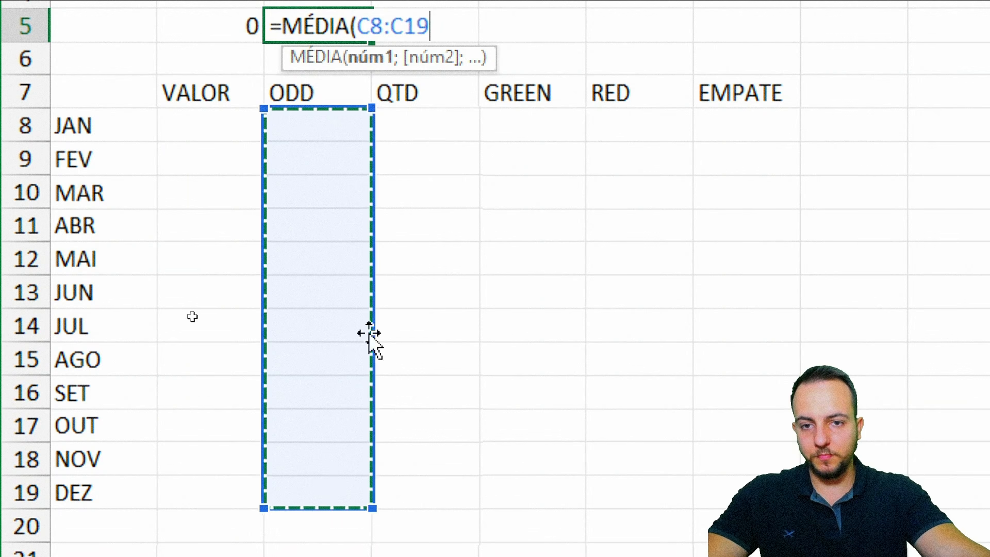
key(Return)
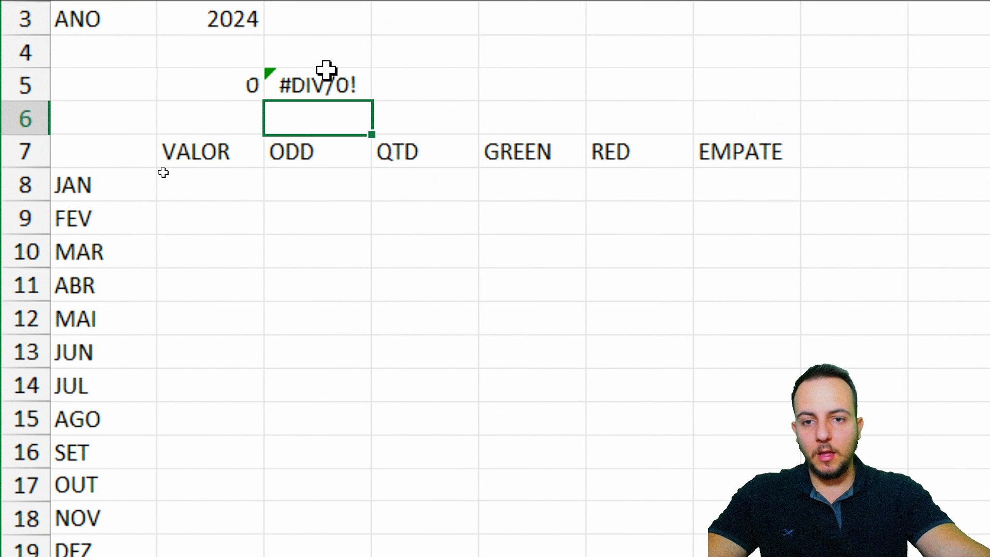
click(316, 83)
drag(335, 178, 353, 555)
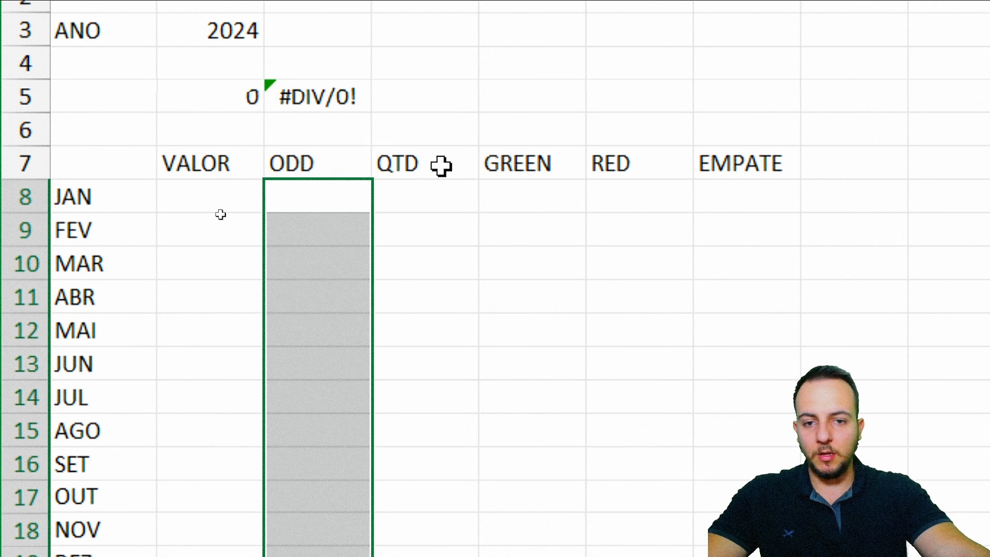
click(441, 165)
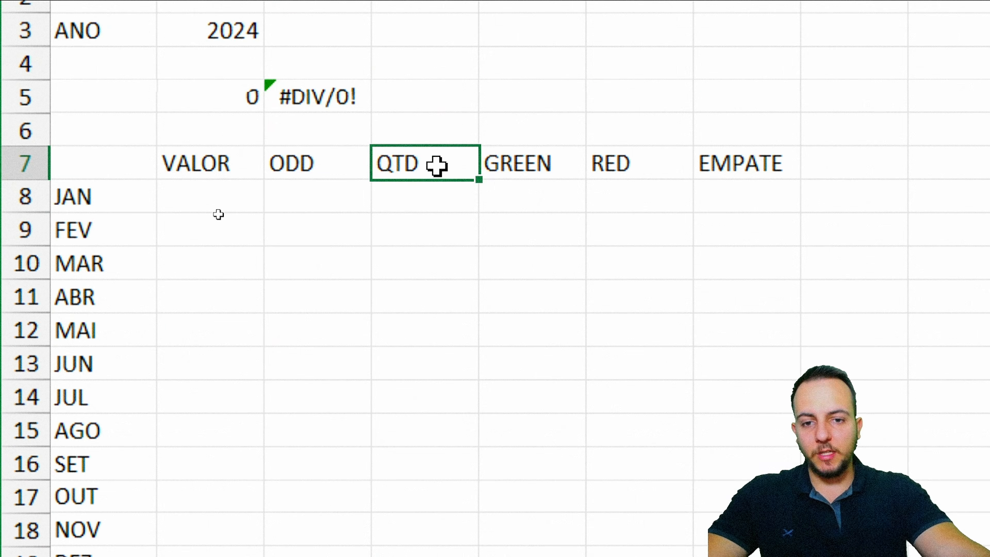
Total the monthly QTD column in D5 with a SOMA formula over D8:D19
click(405, 99)
text(=SOMA)
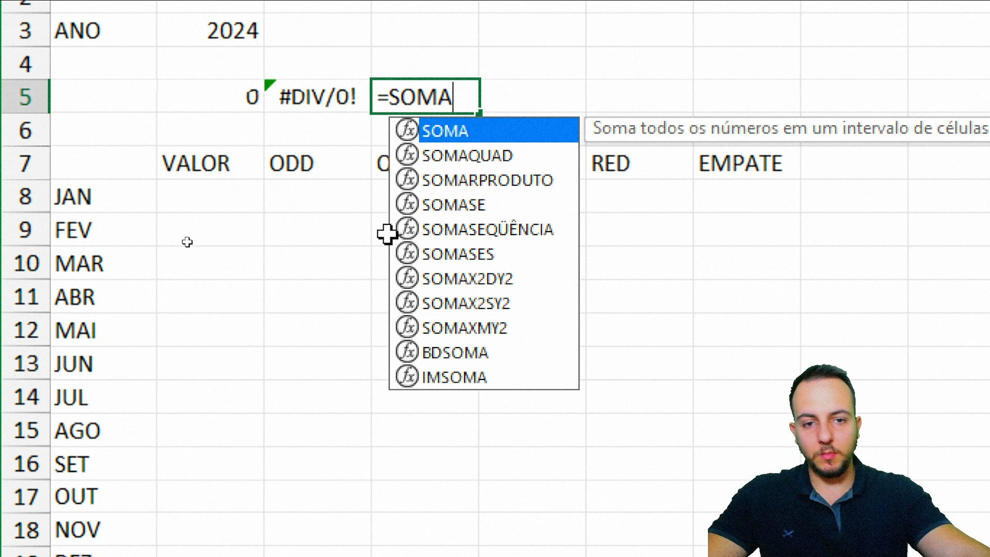
text(()
drag(417, 194, 429, 537)
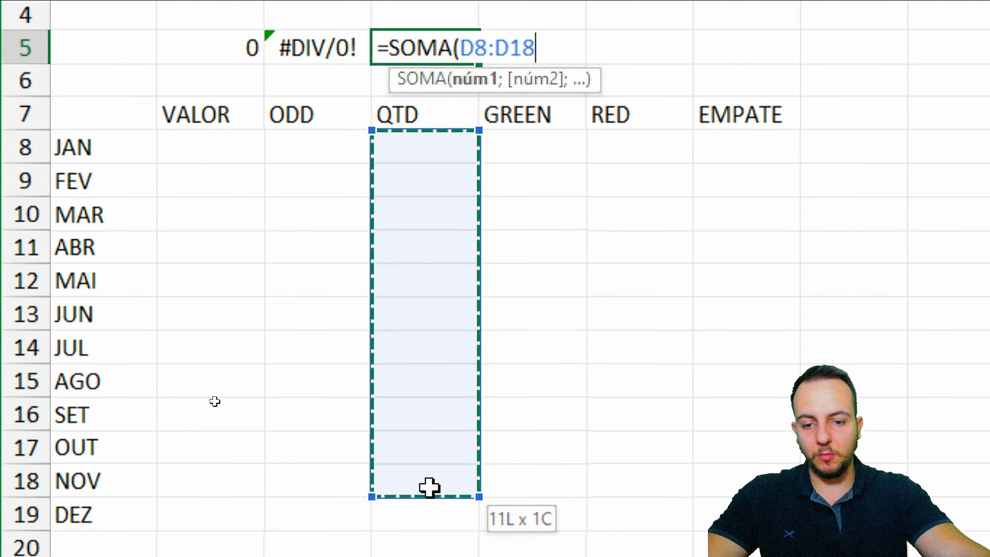
drag(429, 488, 434, 486)
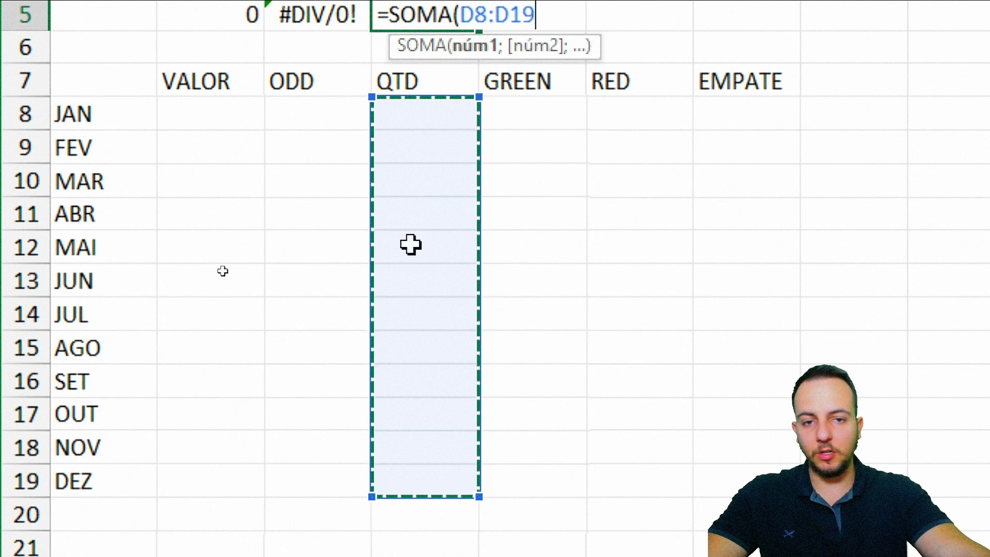
key(Return)
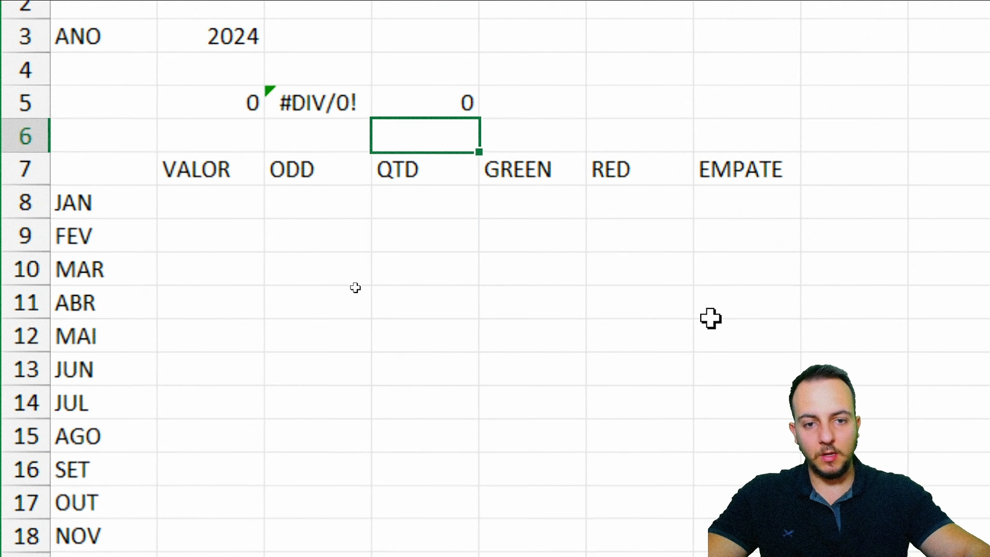
Copy the D5 SOMA formula across to E5:G5 for GREEN, RED and EMPATE, and check the range used in G5
click(553, 162)
click(785, 161)
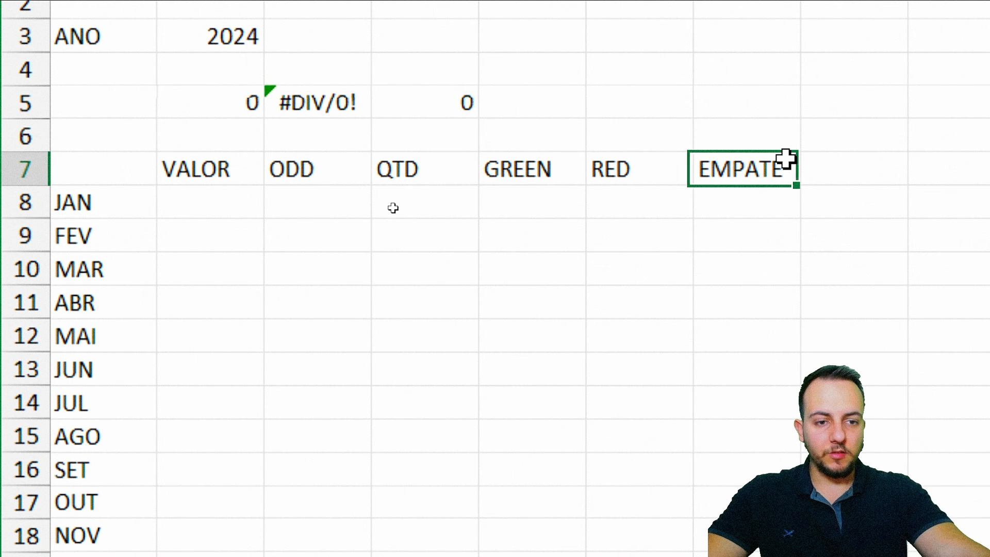
double_click(452, 109)
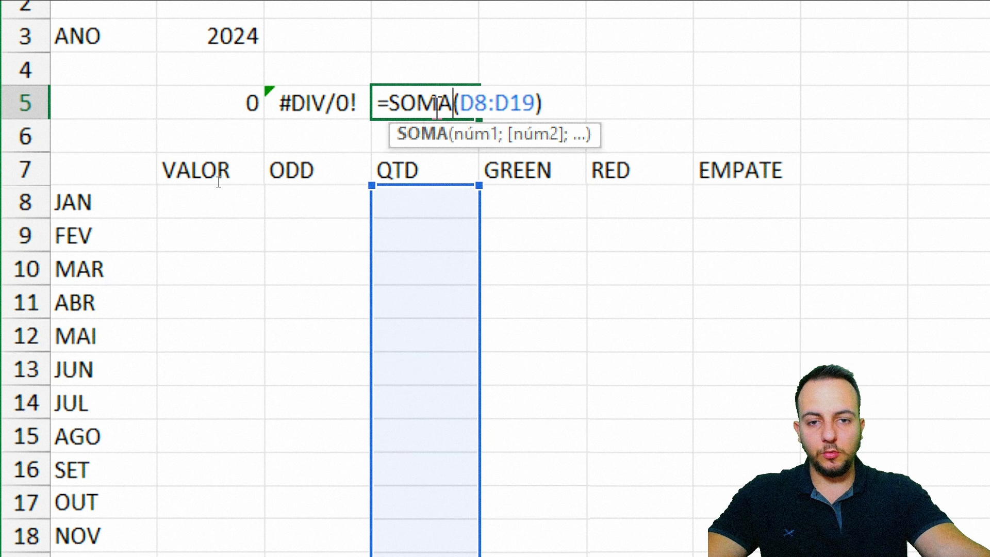
key(Escape)
drag(480, 120, 754, 104)
double_click(738, 103)
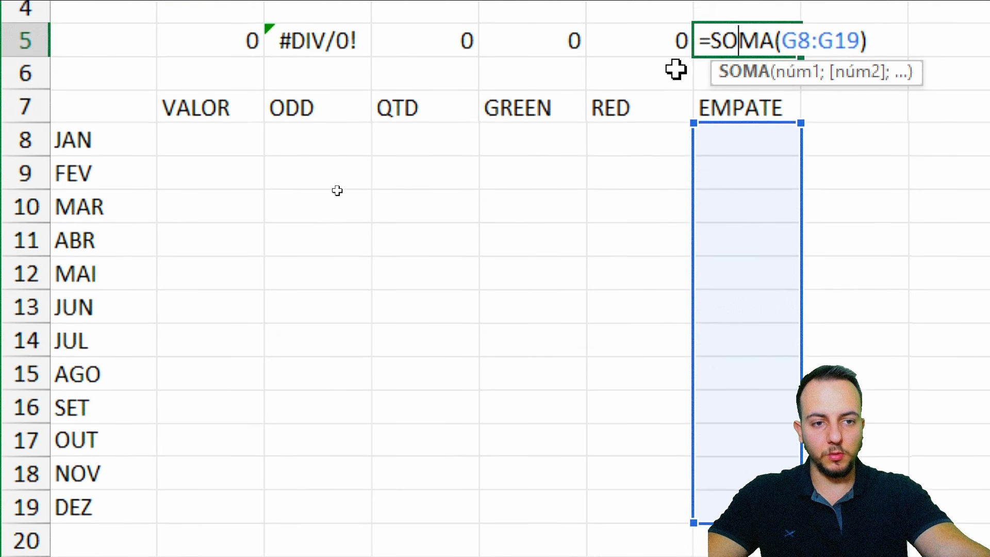
key(Escape)
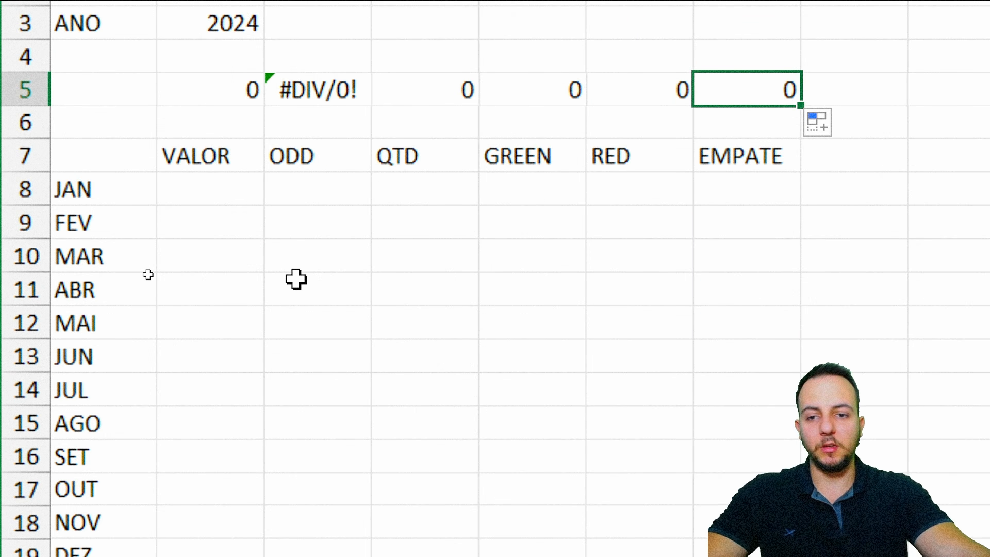
Switch from the RELATÓRIO month rows to the ENTRADAS sheet to examine the entries table's columns
drag(248, 189, 237, 211)
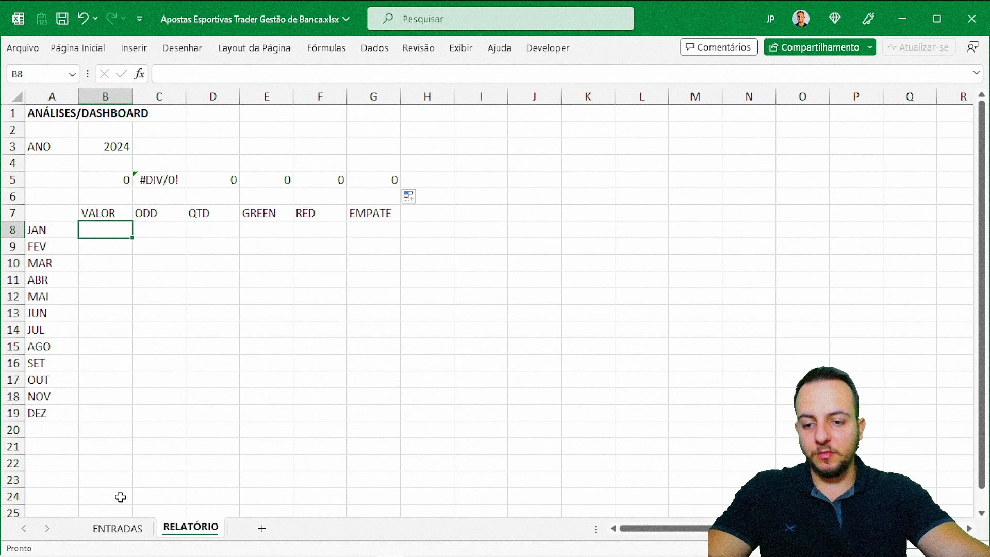
click(118, 528)
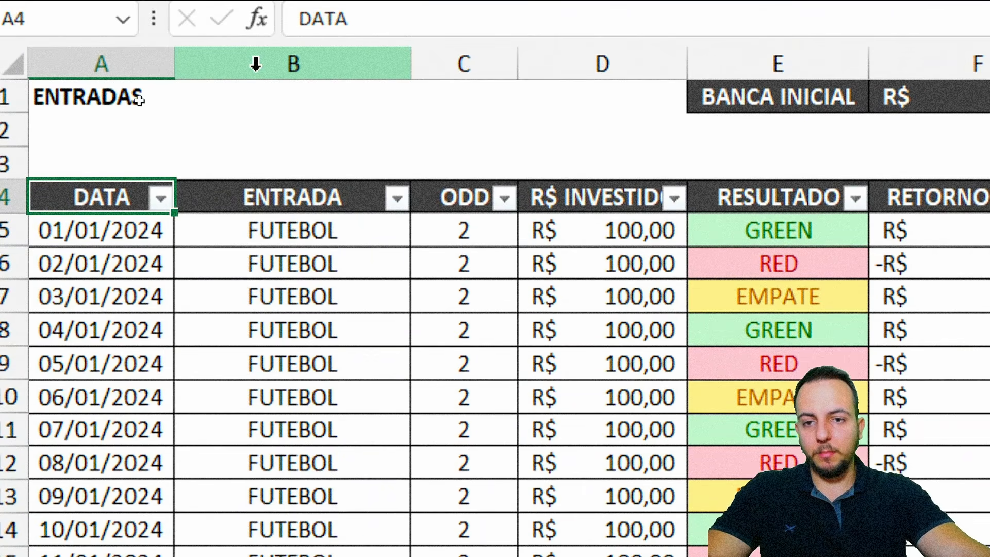
Insert two new columns between the DATA and ENTRADA columns of the ENTRADAS table
click(256, 64)
right_click(257, 64)
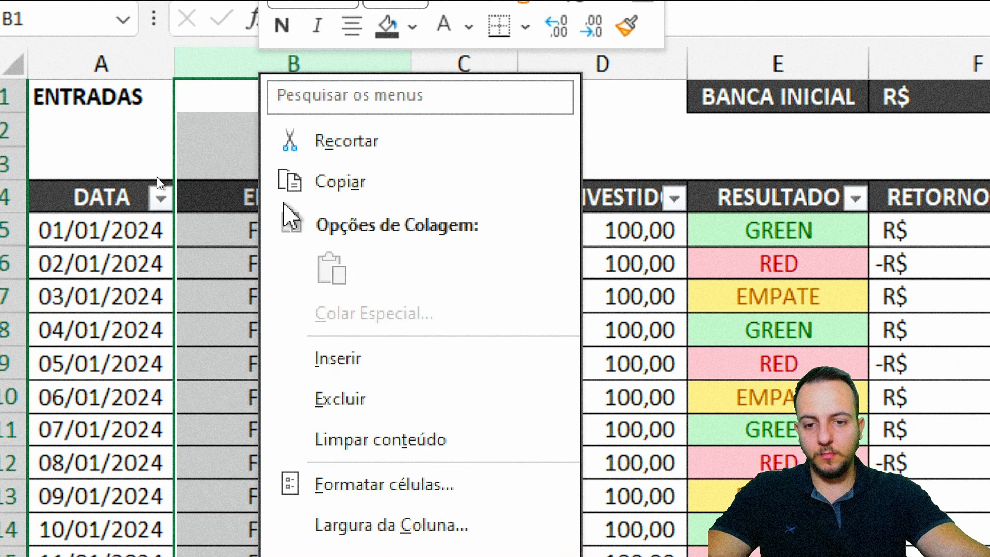
click(329, 360)
right_click(272, 71)
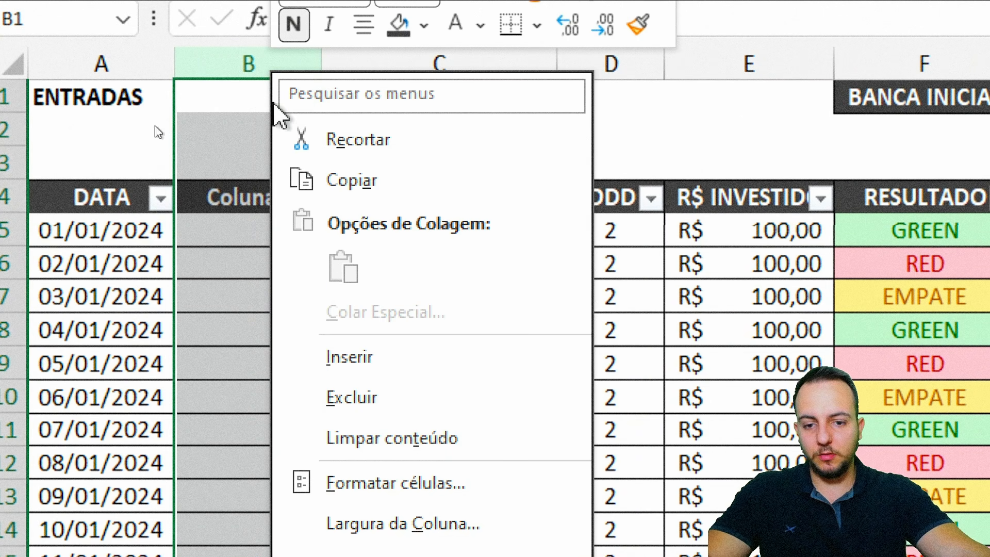
click(351, 353)
Name the two new column headers MÊS in B4 and ANO in C4
click(277, 197)
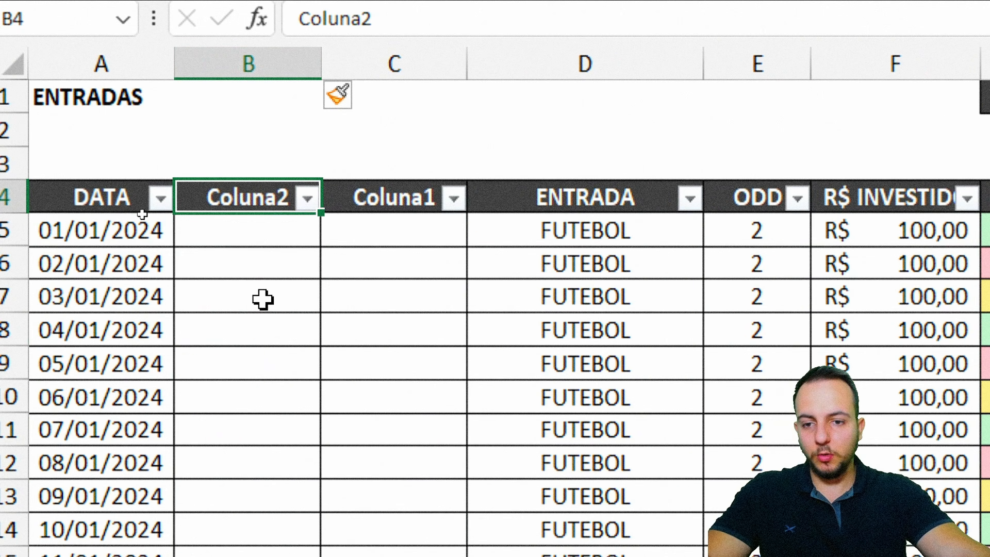
text(MÊS)
key(Tab)
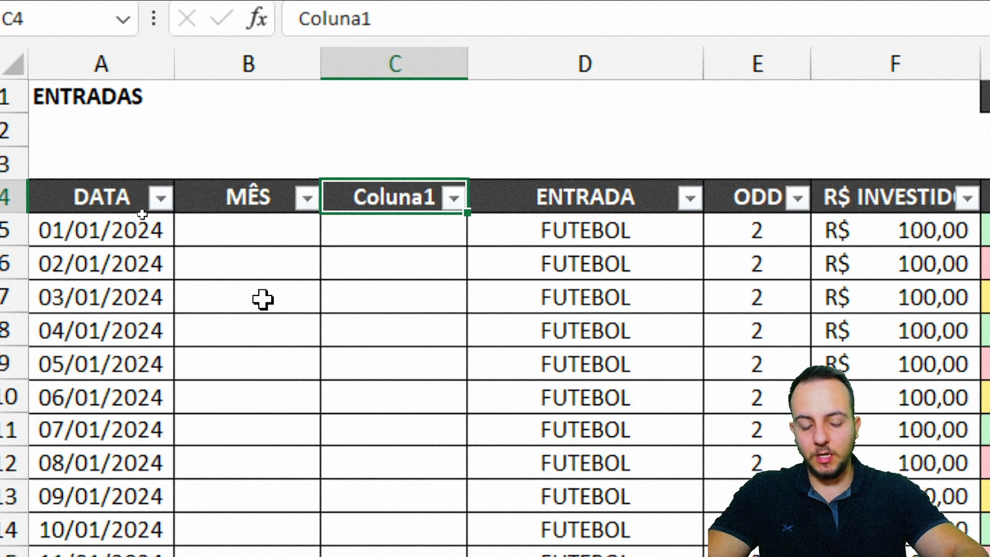
text(ANO)
key(Return)
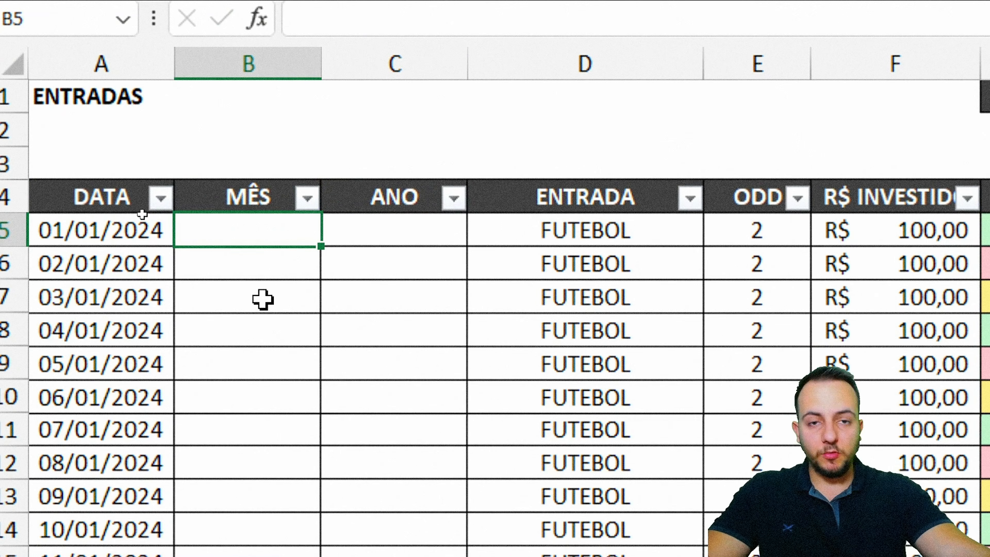
drag(275, 223, 439, 556)
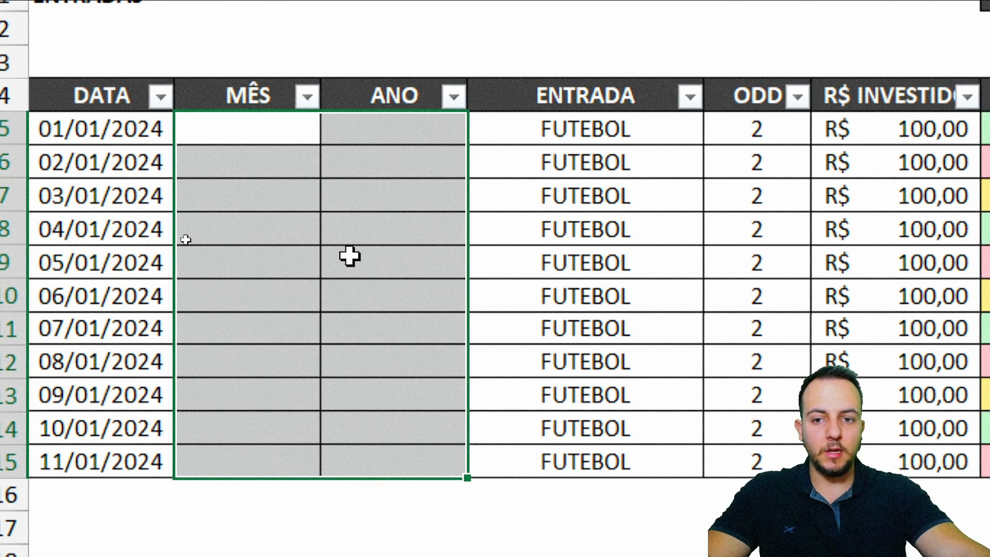
click(267, 130)
drag(279, 64, 371, 86)
click(263, 227)
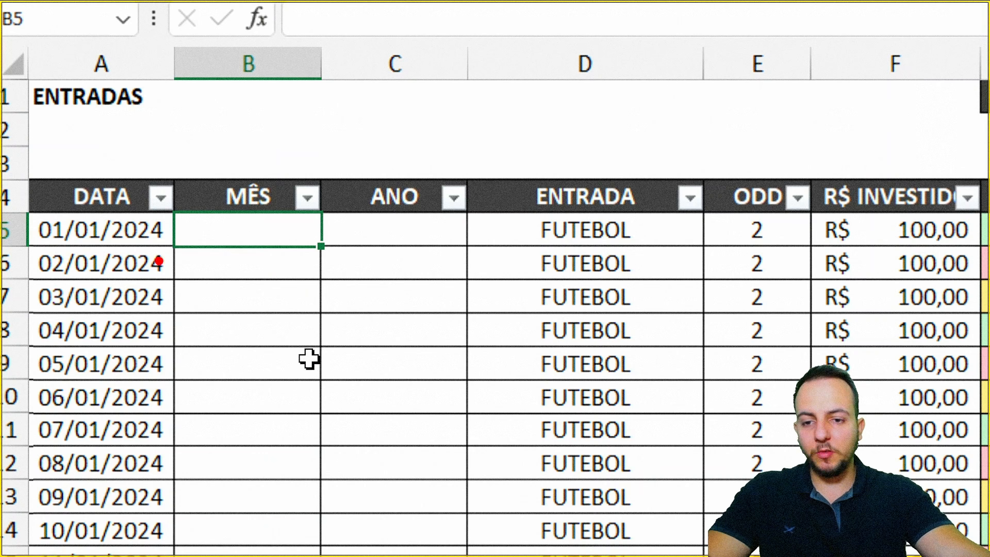
mouse_move(28, 208)
mouse_down()
mouse_move(177, 251)
mouse_move(268, 330)
mouse_up()
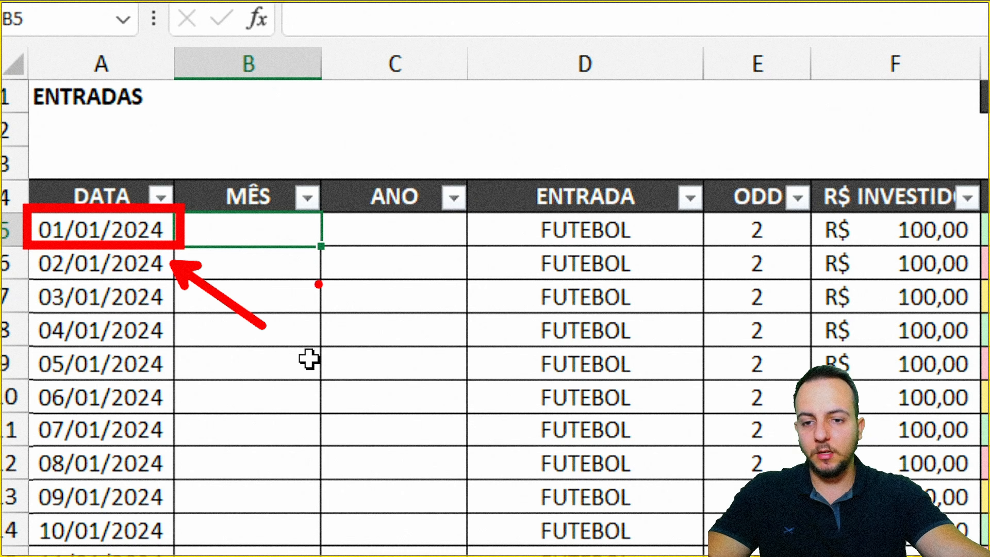
key(e)
drag(355, 167, 431, 217)
mouse_move(24, 205)
mouse_down()
mouse_move(114, 242)
mouse_move(177, 254)
mouse_move(262, 325)
mouse_up()
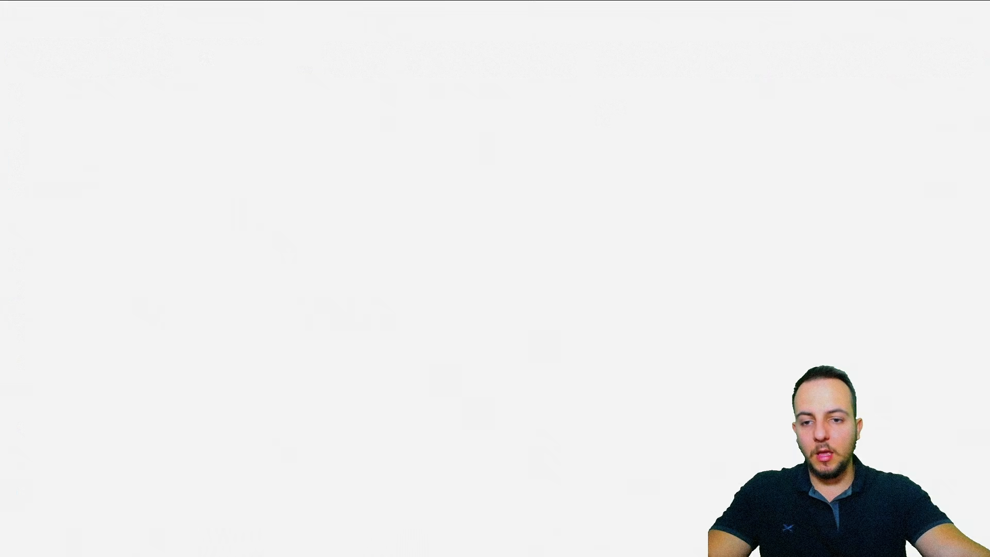
text(=)
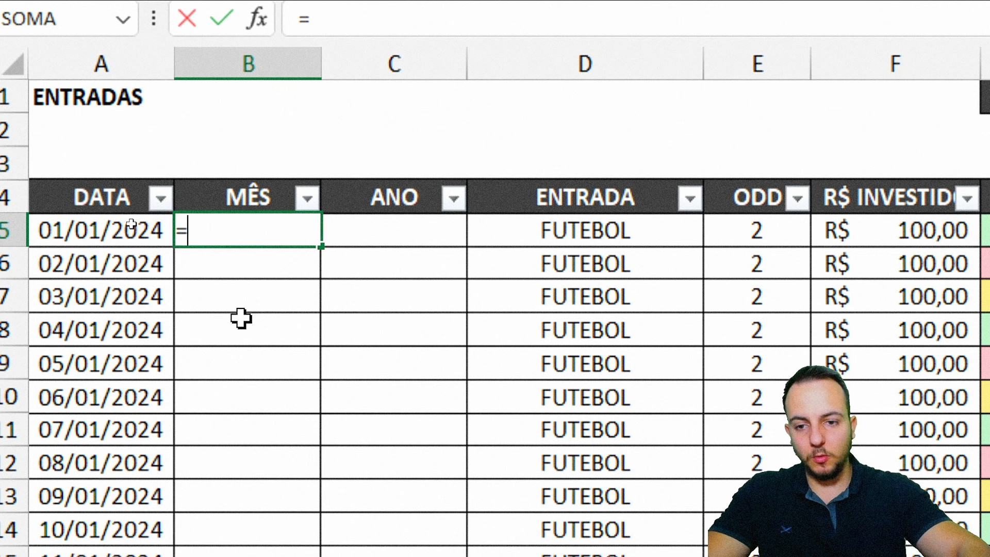
text(TEXT)
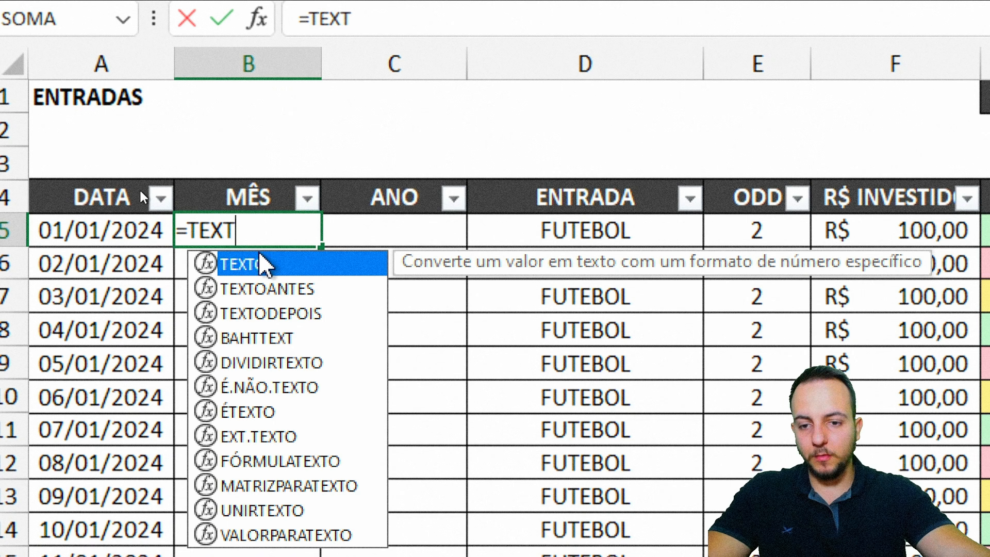
double_click(251, 264)
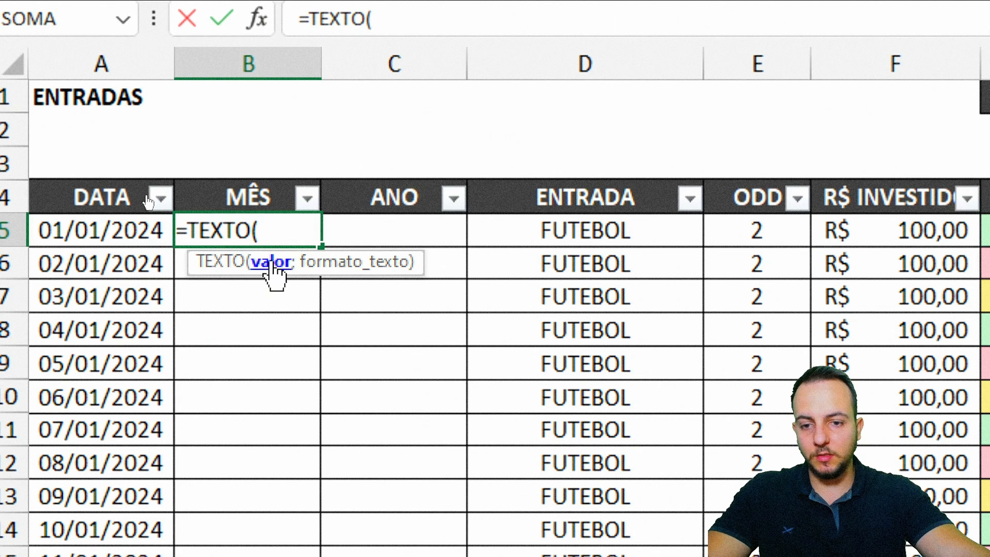
click(115, 230)
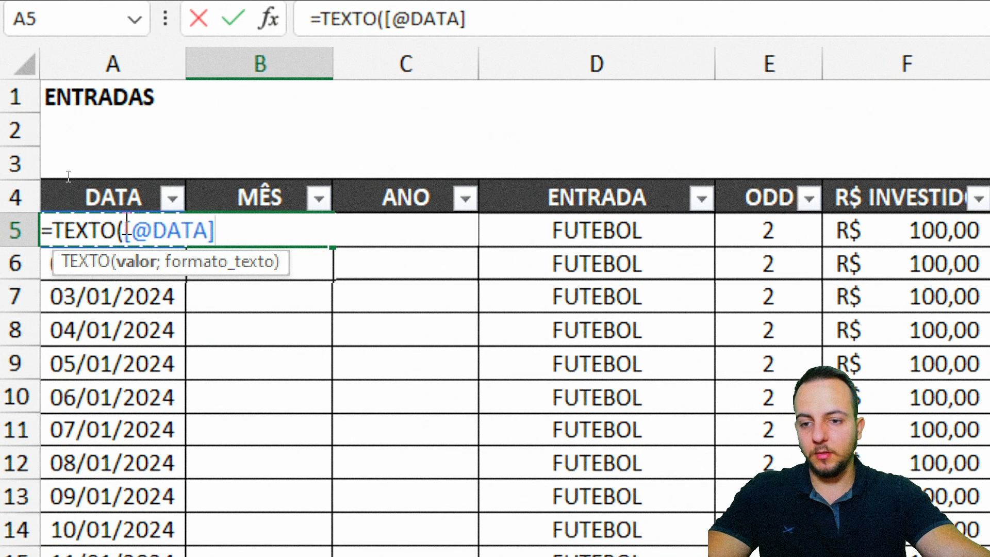
text(;"MMM)
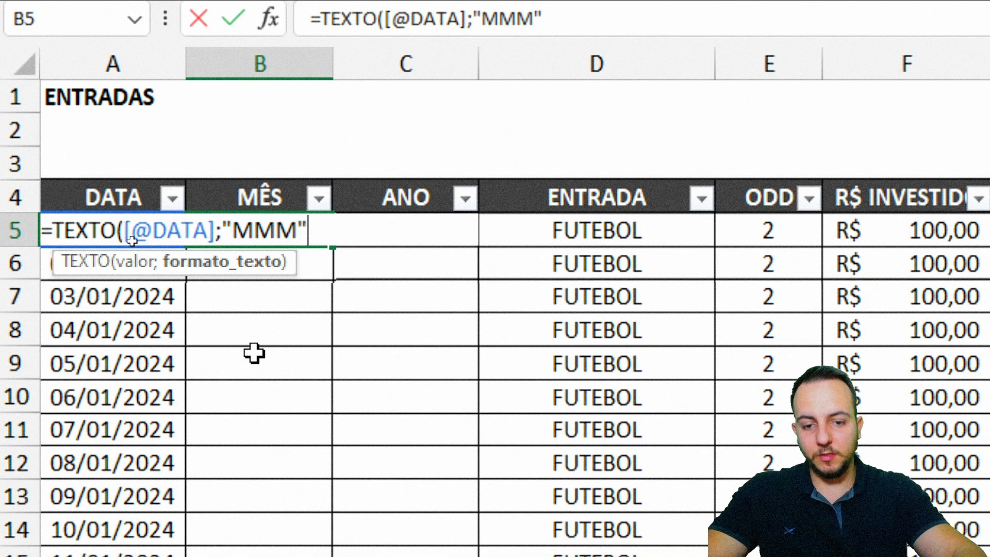
key(Return)
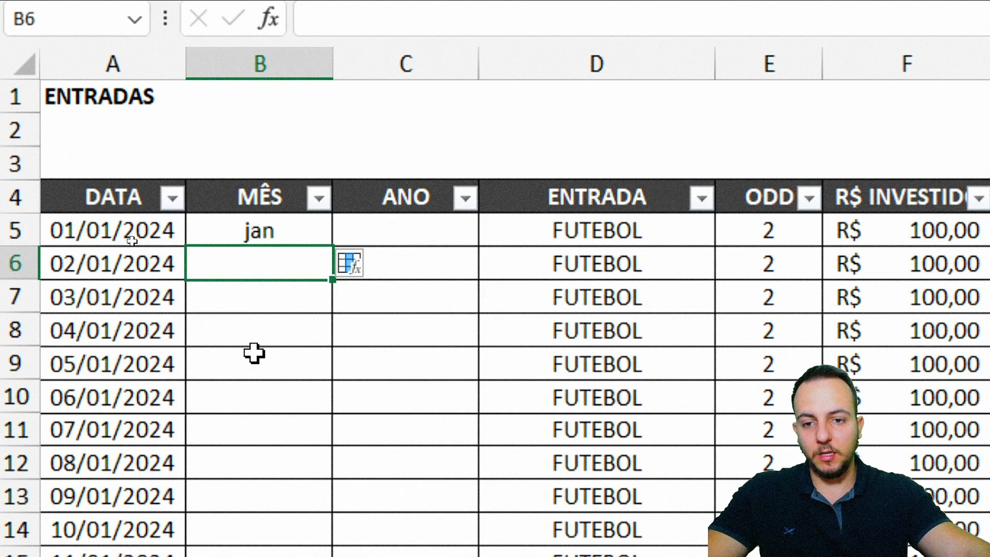
click(273, 235)
click(420, 238)
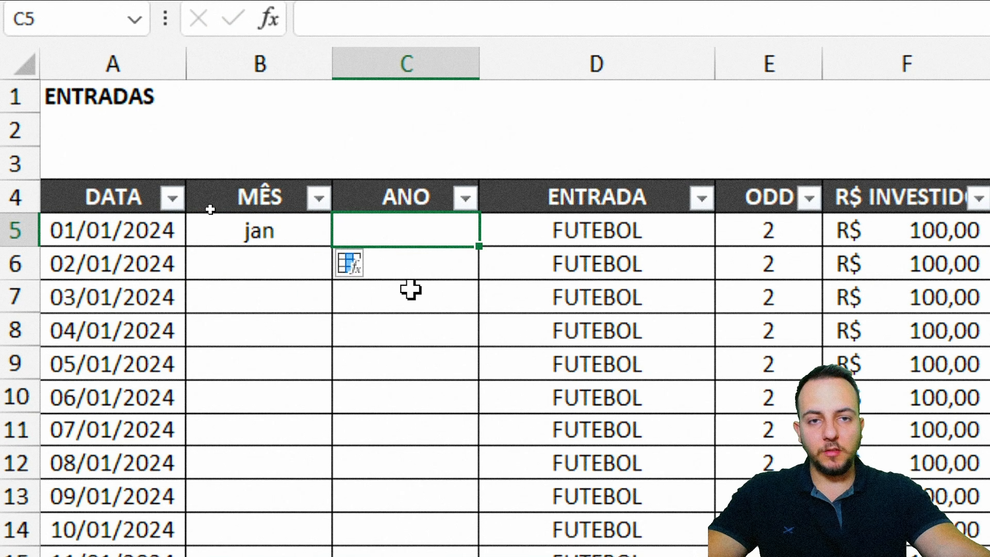
text(=TEX)
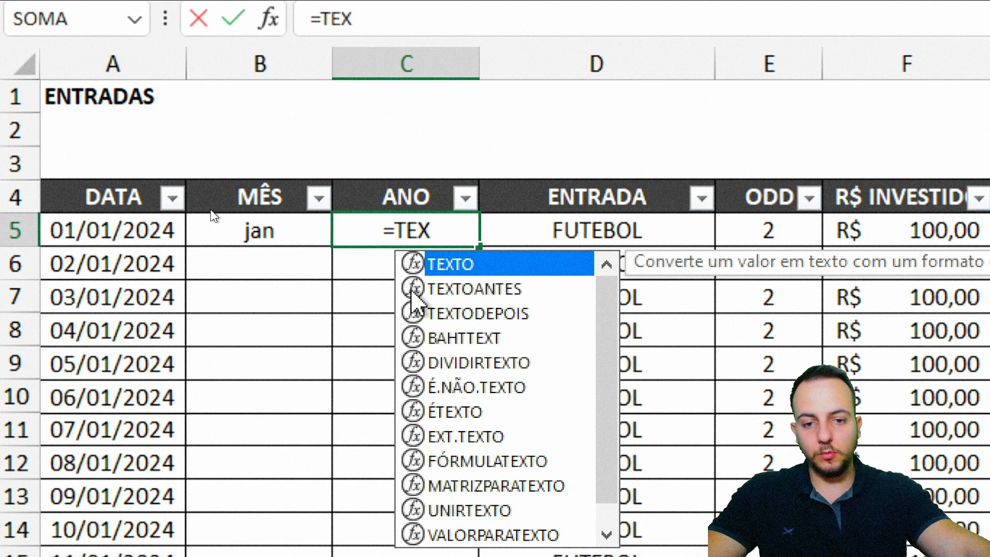
double_click(413, 265)
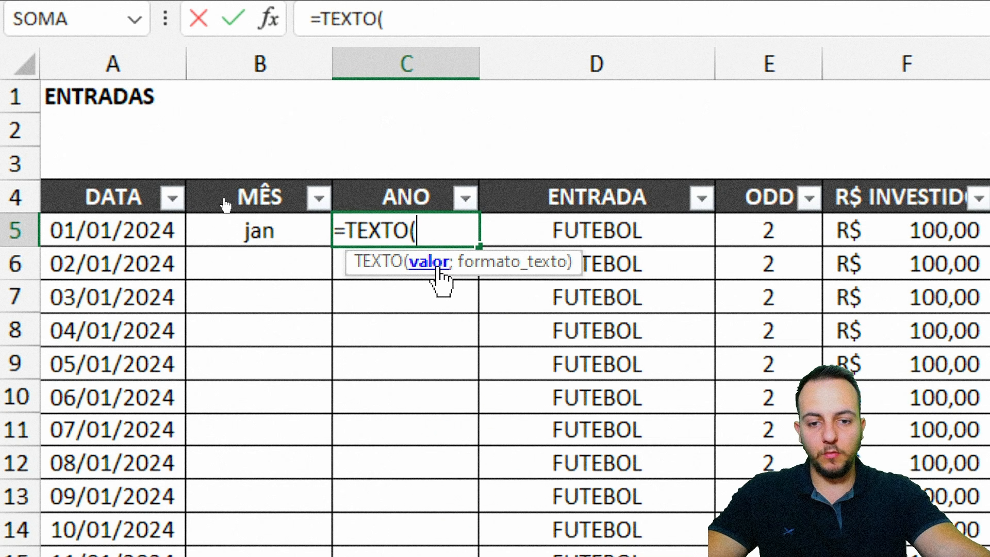
click(142, 228)
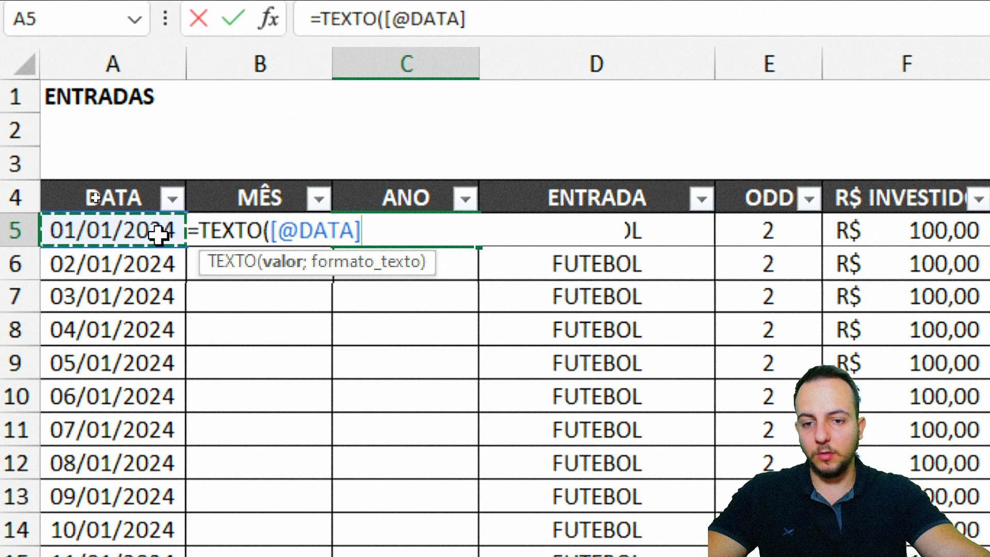
text(;)
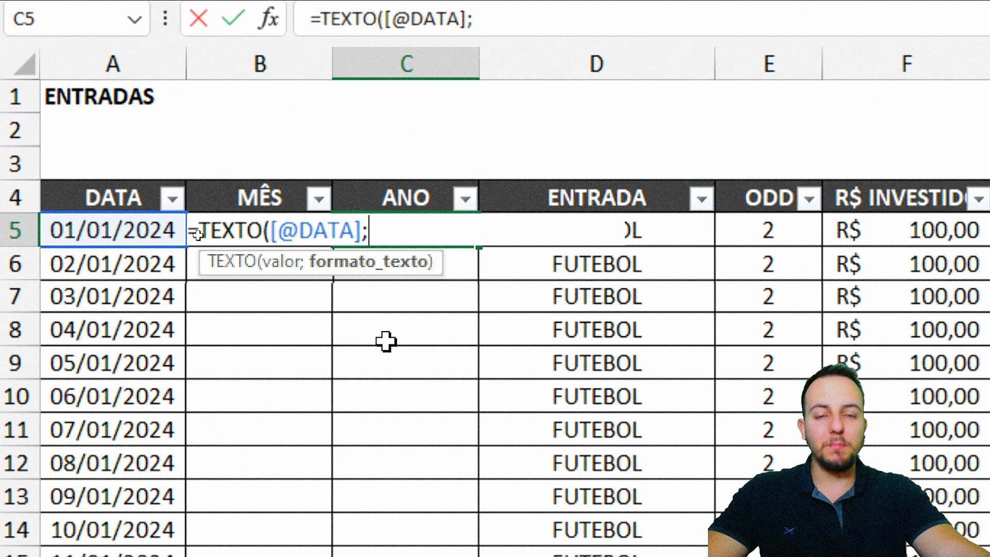
text(")
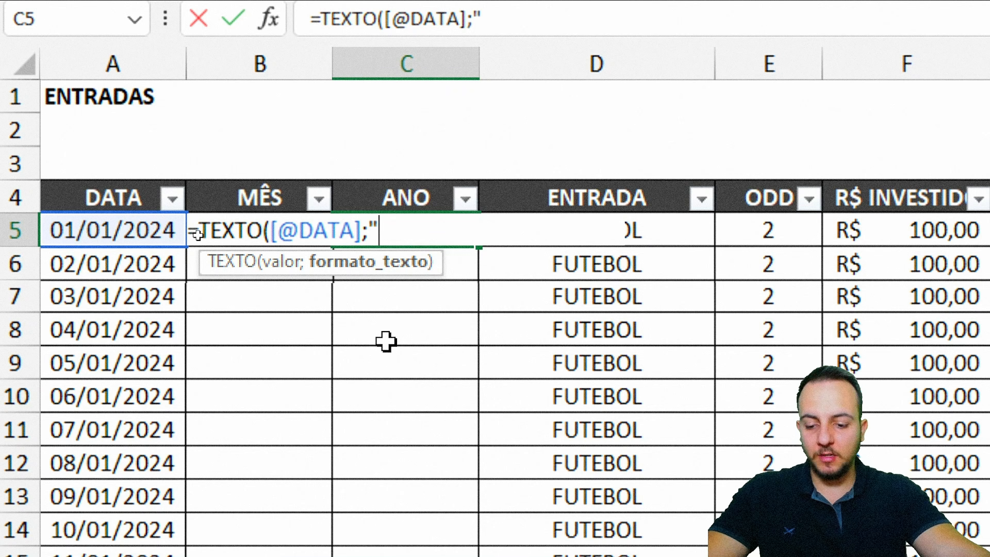
text(AAA)
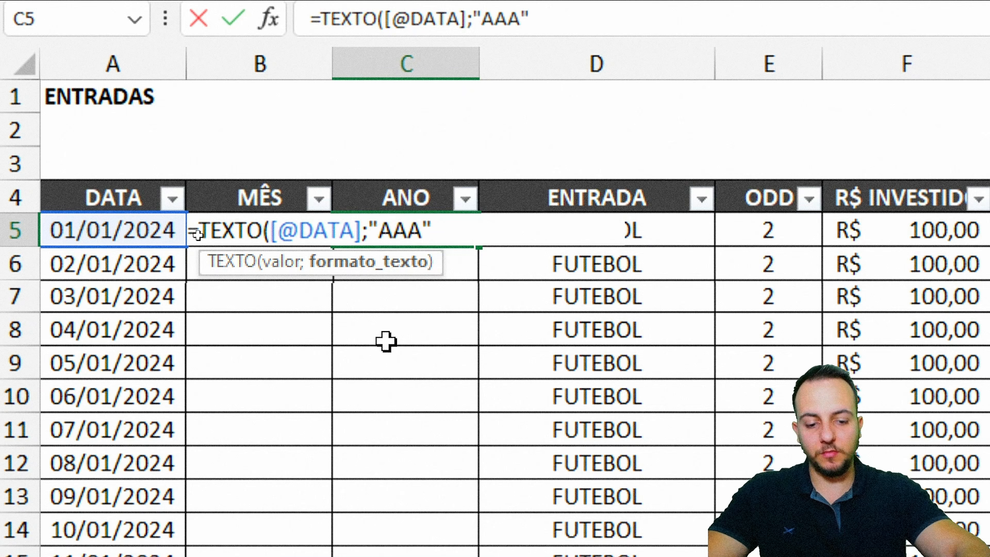
text())
key(Return)
Fill the MÊS and ANO formulas down through all table rows and narrow both columns equally
drag(318, 230, 445, 232)
drag(283, 236, 427, 406)
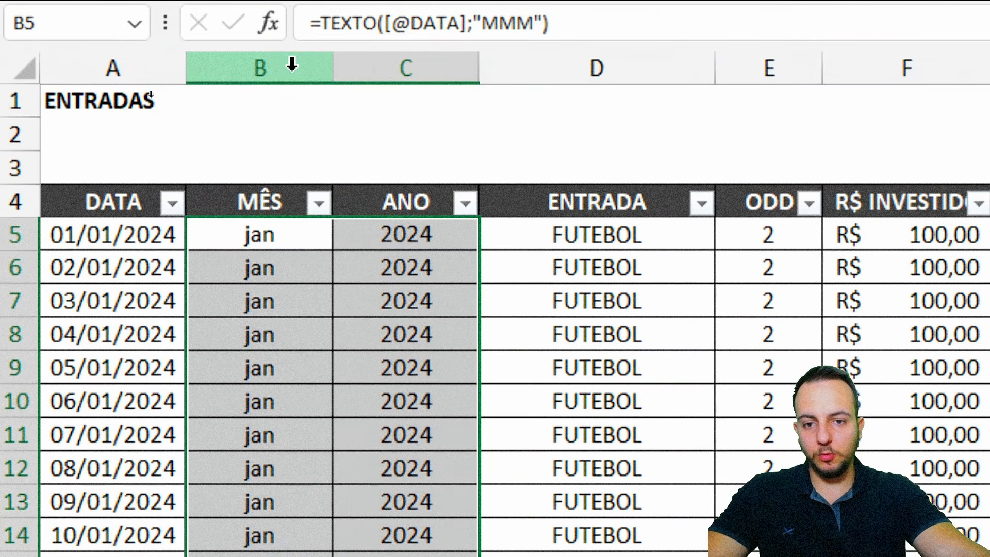
drag(292, 63, 274, 79)
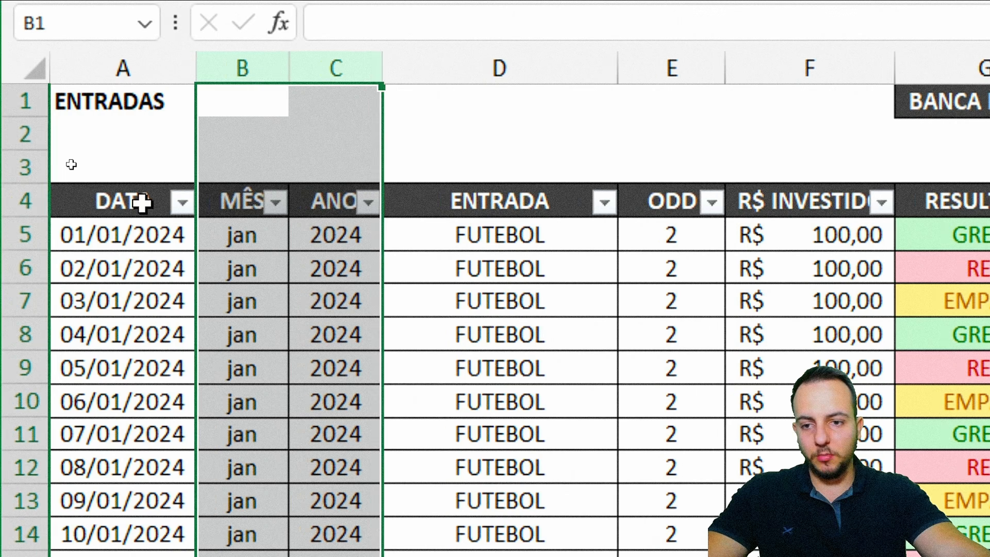
click(137, 201)
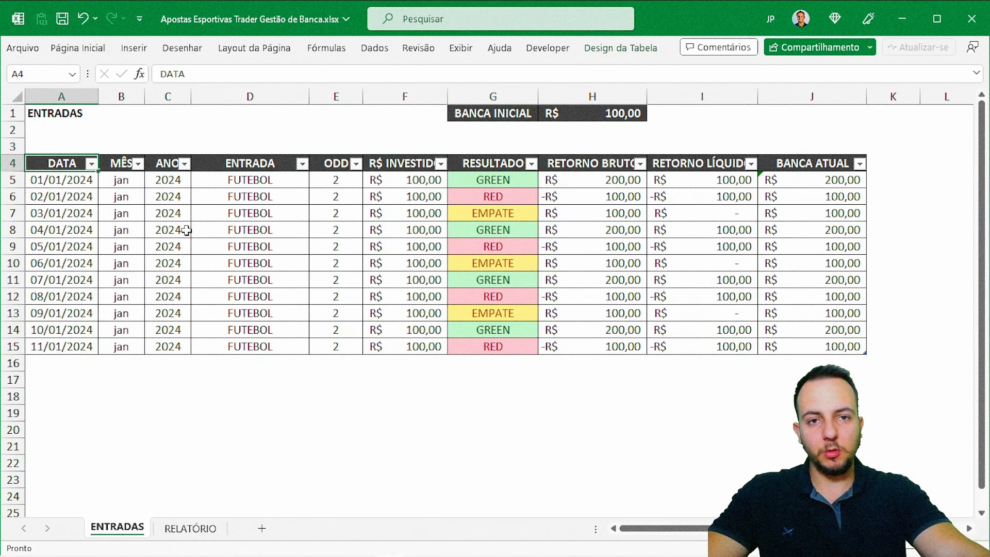
Examine the RETORNO LÍQUIDO column on the ENTRADAS sheet as the source of the monthly values in RELATÓRIO
click(190, 528)
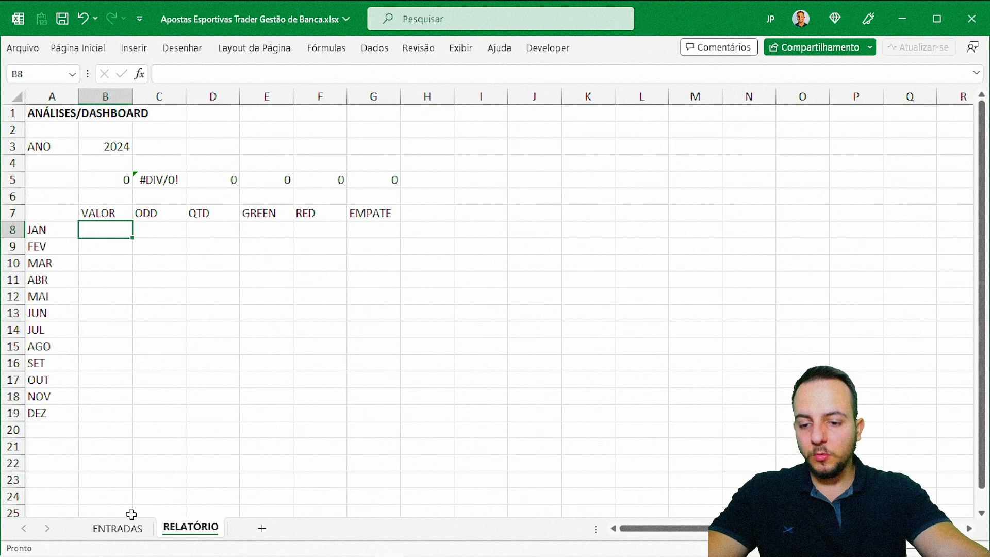
click(123, 525)
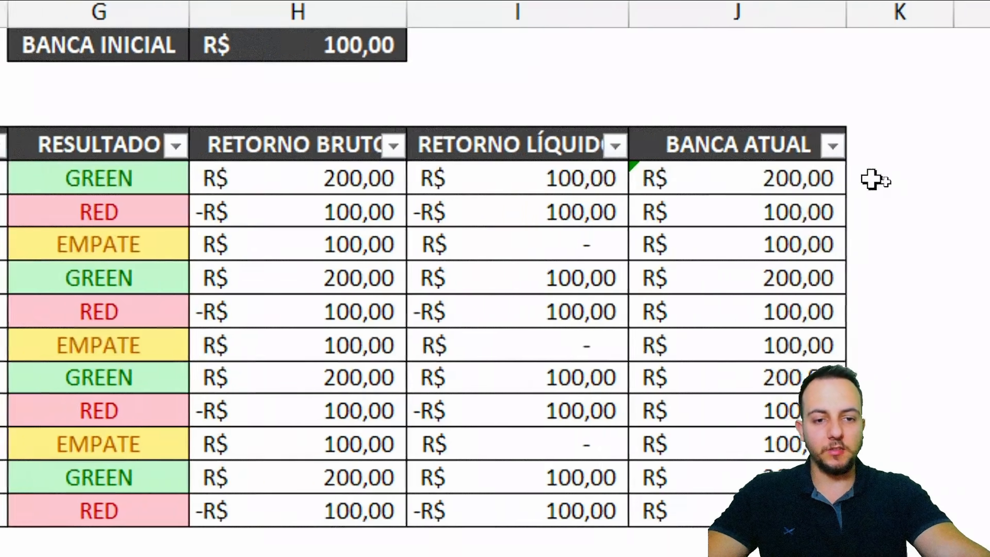
drag(689, 197, 693, 348)
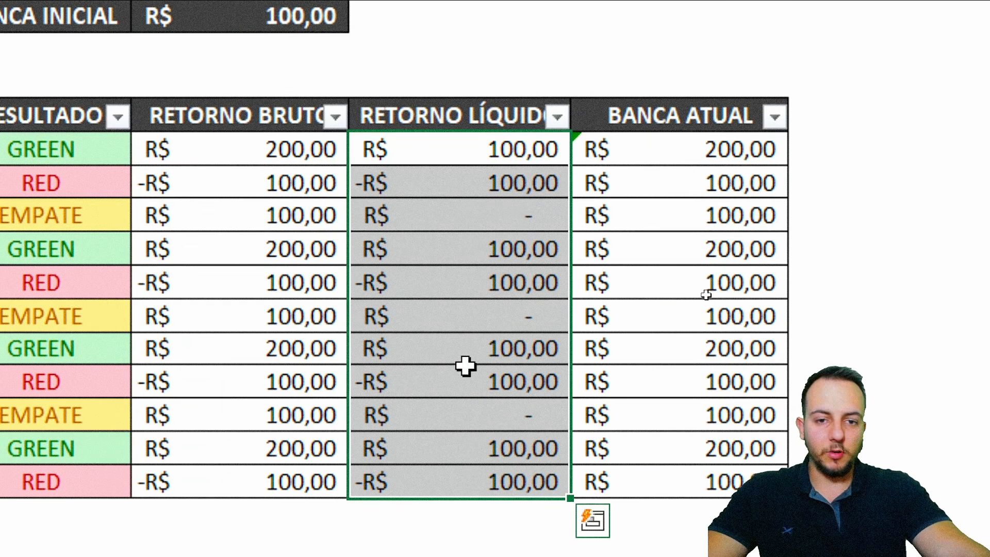
click(453, 150)
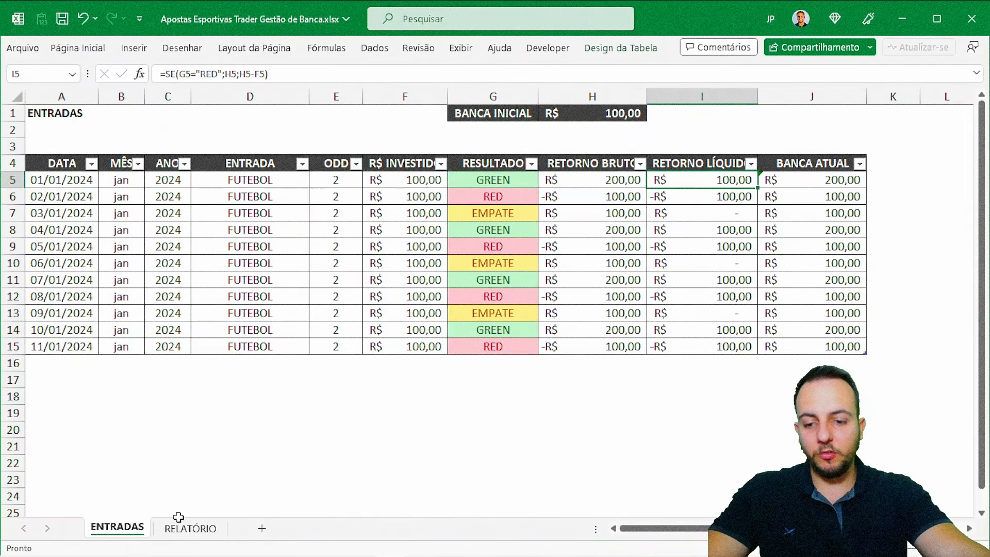
Begin a SOMASES formula in the JAN row of the VALOR column, cell B8, on the RELATÓRIO sheet
click(178, 520)
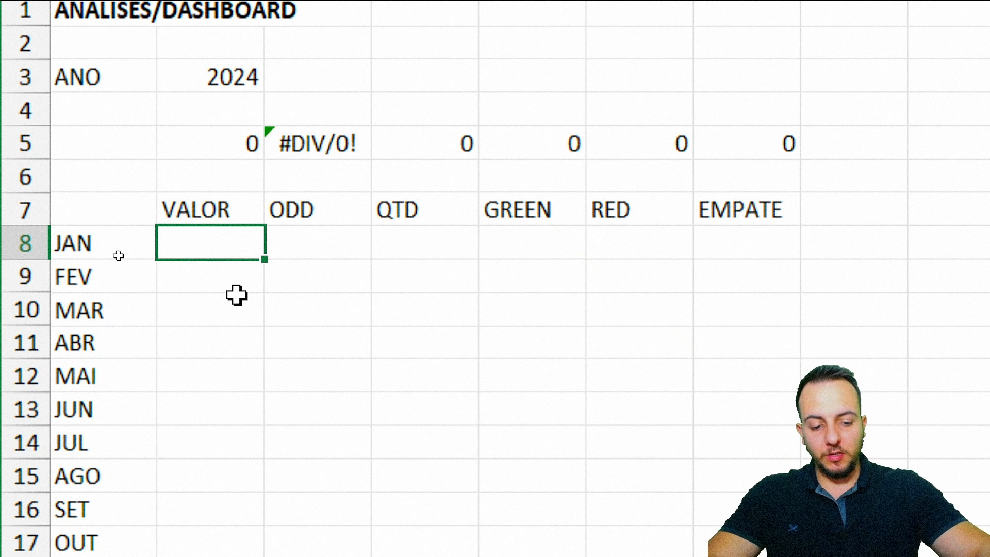
text(SOMA)
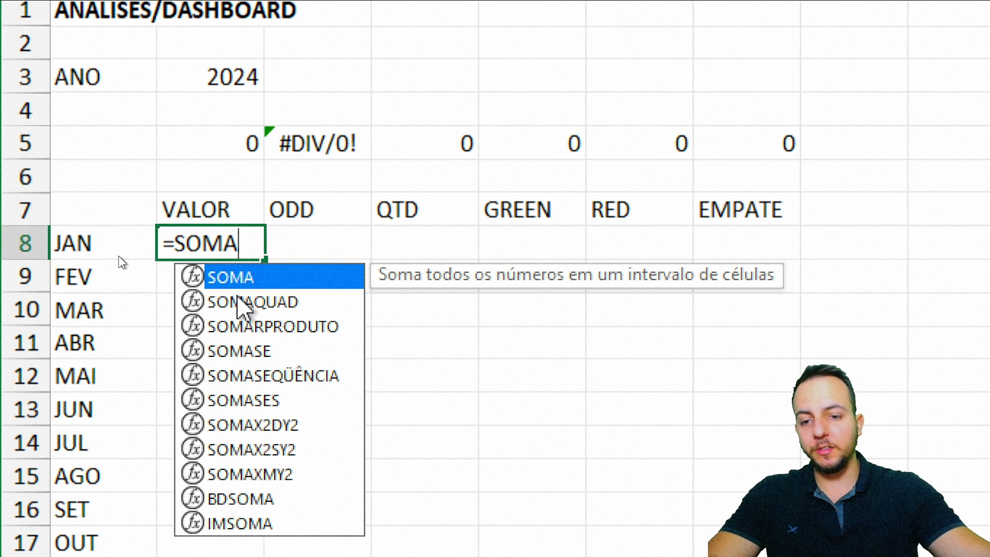
text(SE)
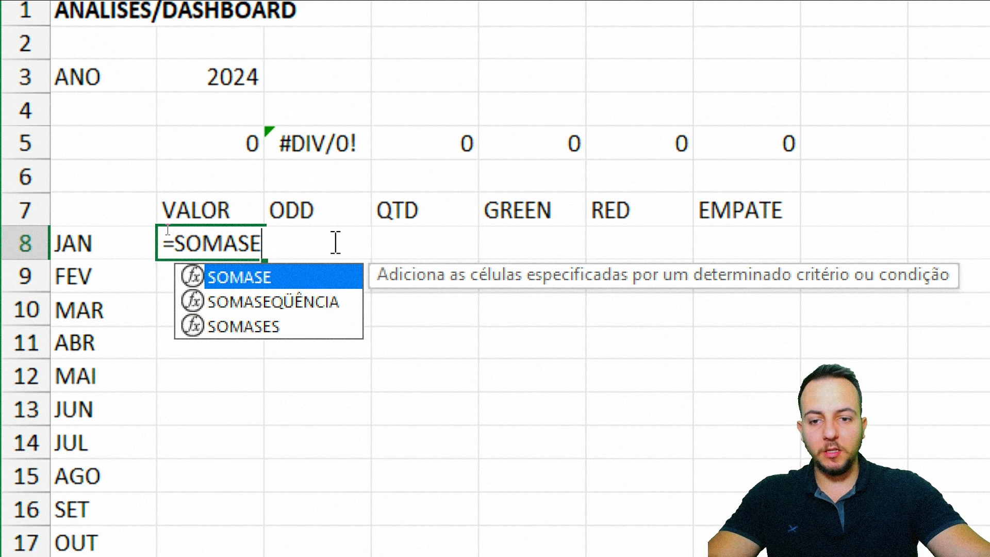
text(S)
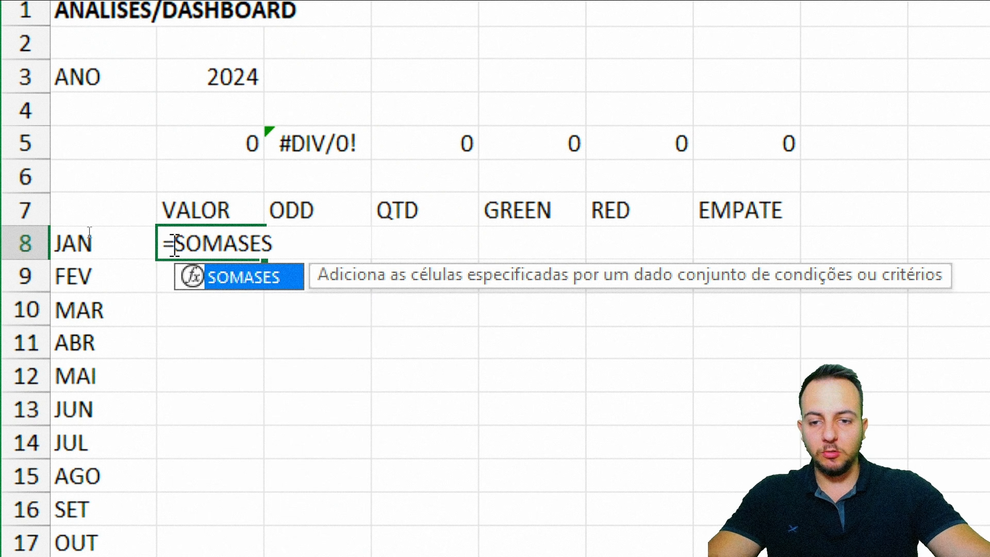
double_click(242, 281)
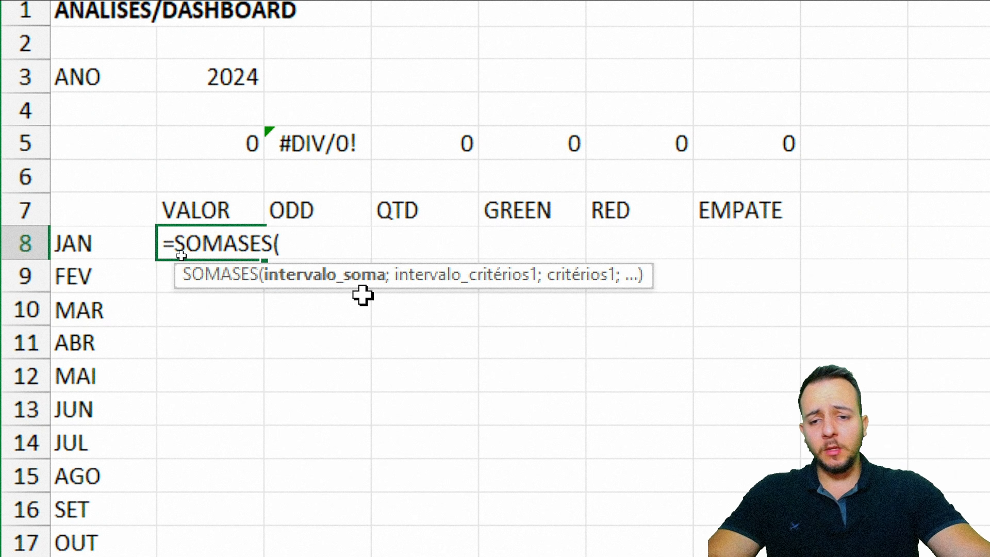
key(ctrl+2)
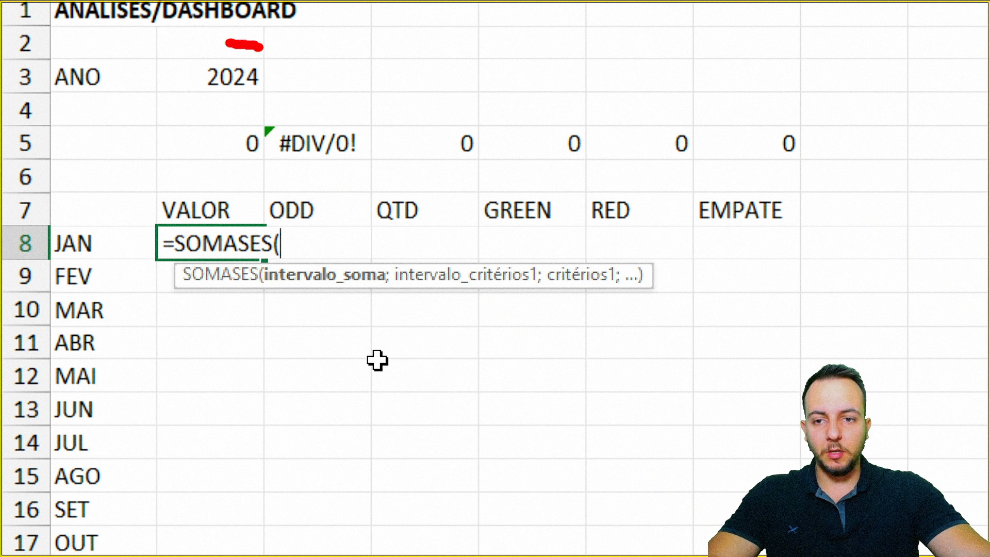
mouse_move(227, 43)
mouse_down()
mouse_move(220, 107)
mouse_move(264, 52)
mouse_up()
mouse_move(79, 212)
mouse_down()
mouse_move(11, 222)
mouse_move(106, 198)
mouse_up()
key(ctrl+z)
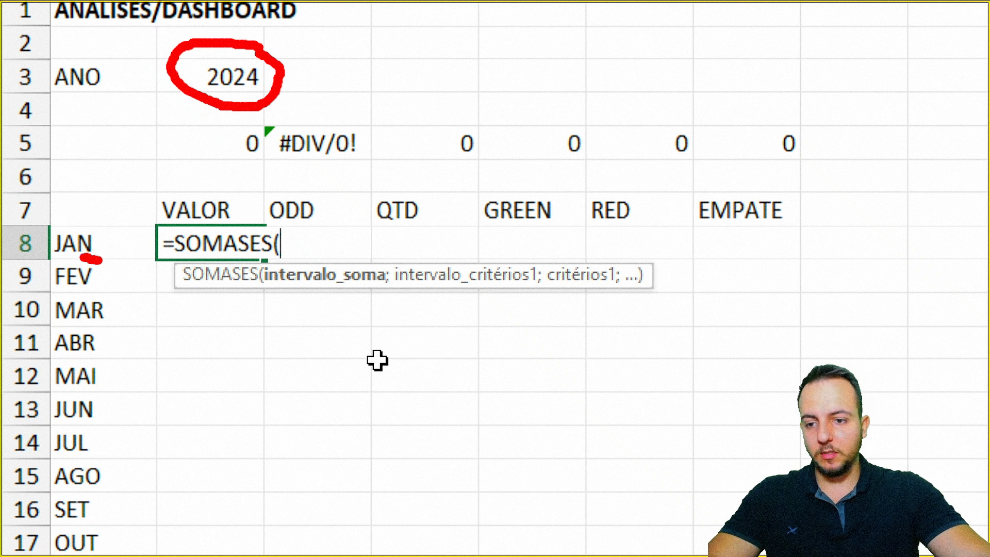
drag(101, 261, 98, 259)
key(ctrl+z)
key(ctrl+z)
mouse_move(268, 44)
mouse_down()
mouse_move(271, 53)
mouse_move(420, 73)
mouse_up()
key(ctrl+z)
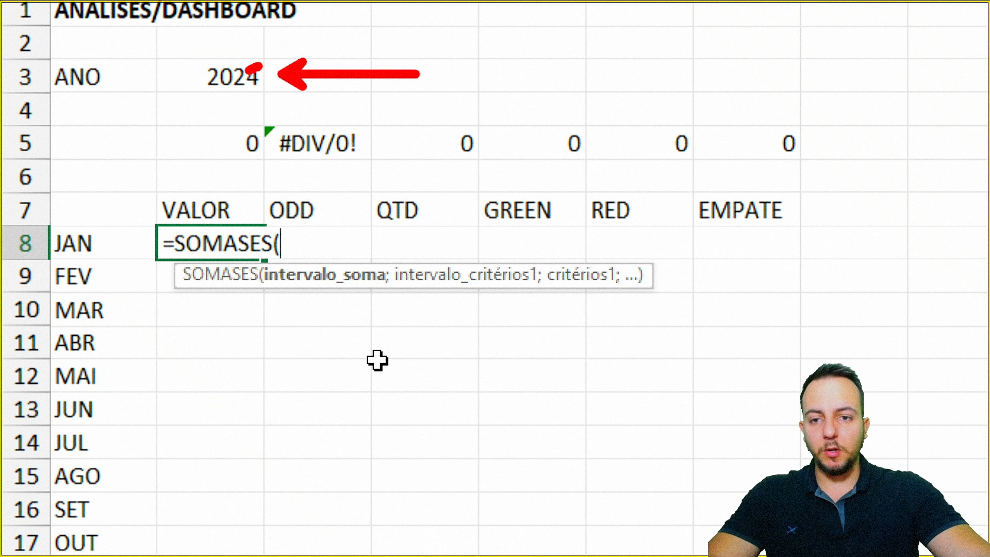
drag(264, 89, 236, 121)
mouse_move(85, 206)
mouse_down()
mouse_move(98, 274)
mouse_move(102, 224)
mouse_up()
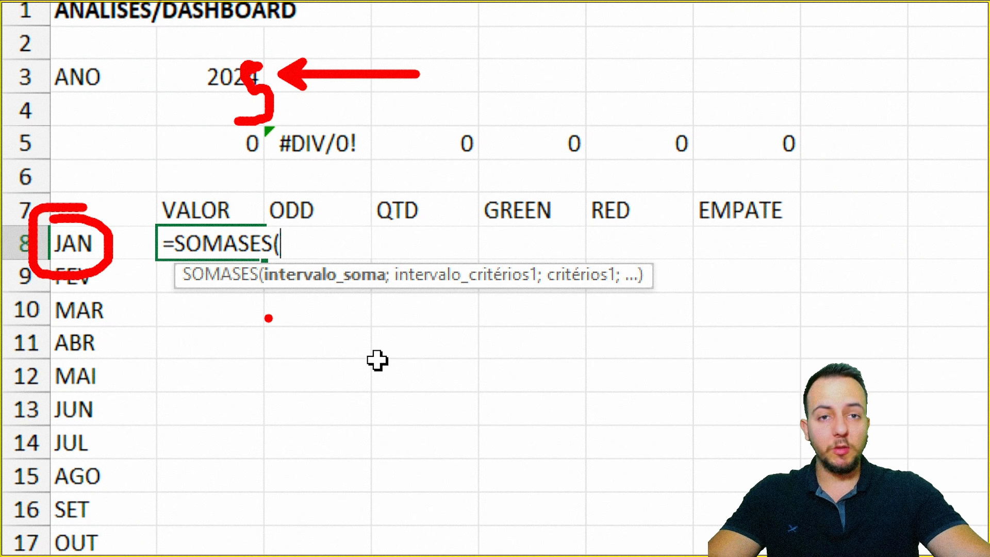
key(Escape)
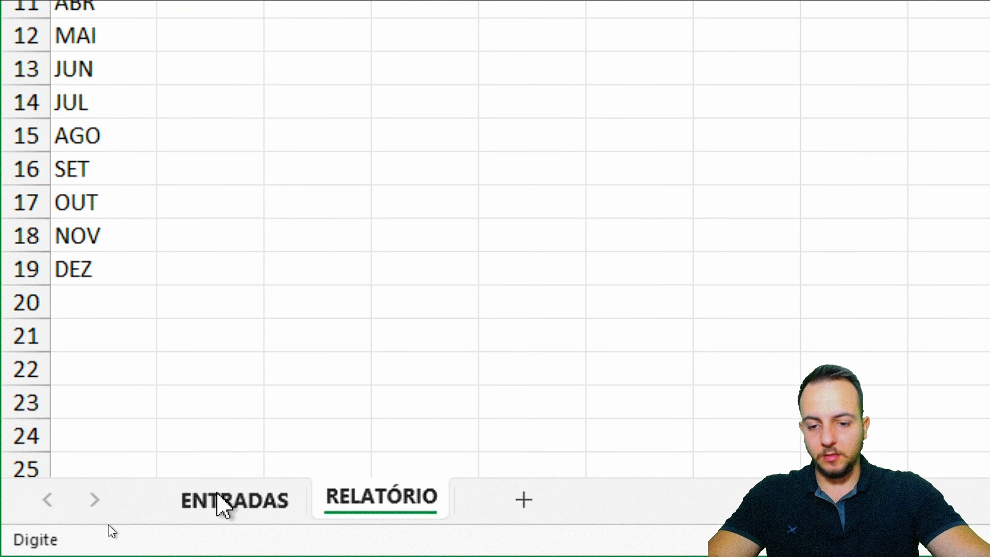
Set the SOMASES sum range to the whole RETORNO LÍQUIDO column, ENTRADAS!I:I
click(186, 502)
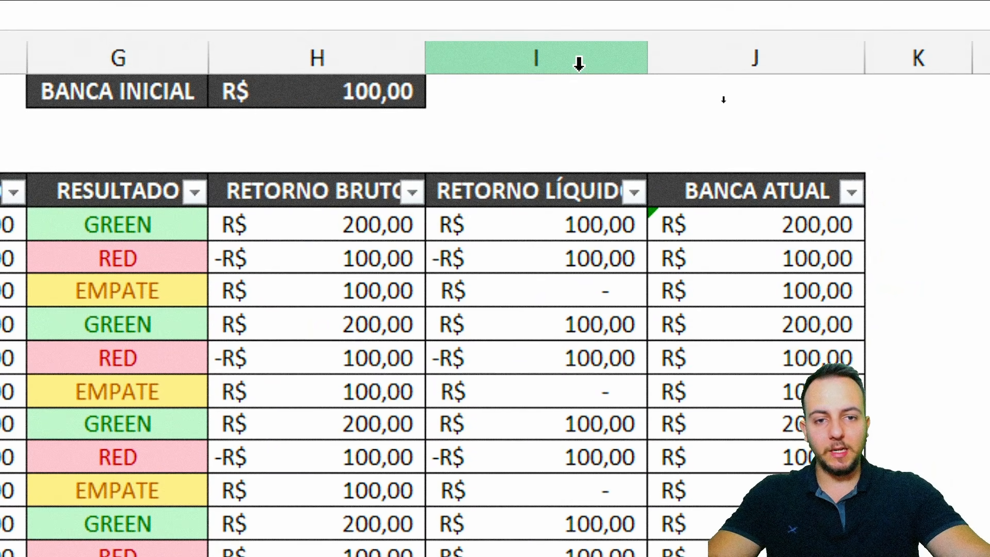
drag(552, 227, 560, 556)
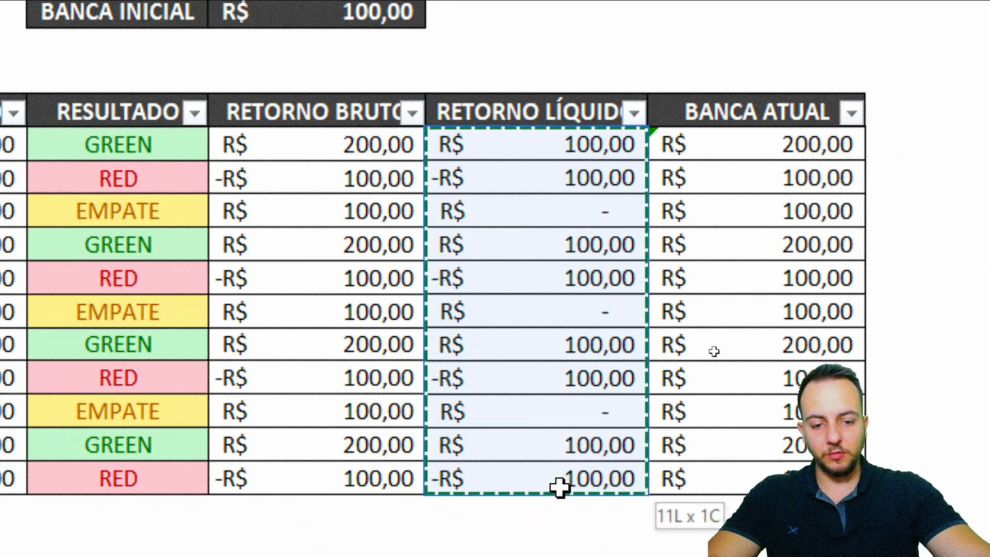
mouse_move(559, 487)
mouse_down()
mouse_move(570, 338)
mouse_move(556, 482)
mouse_up()
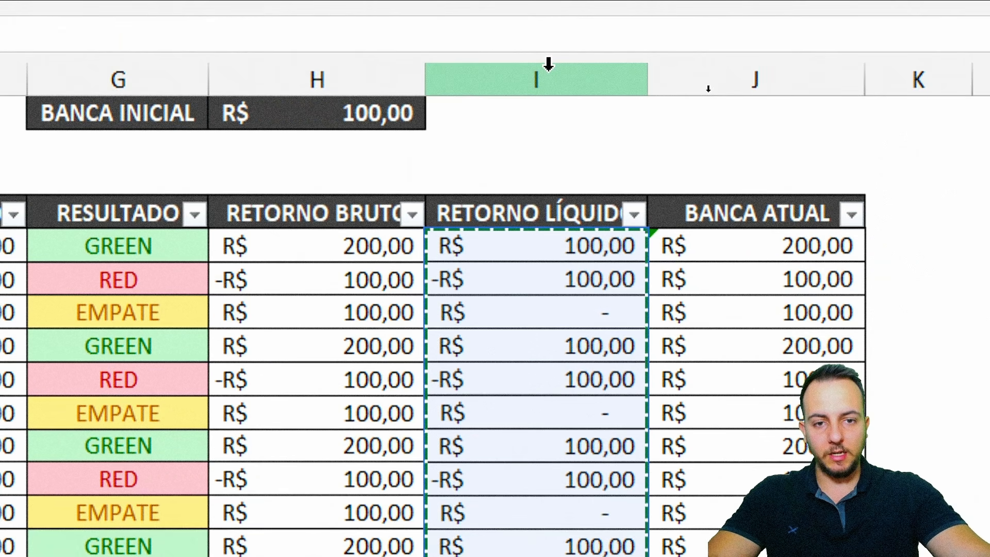
click(548, 73)
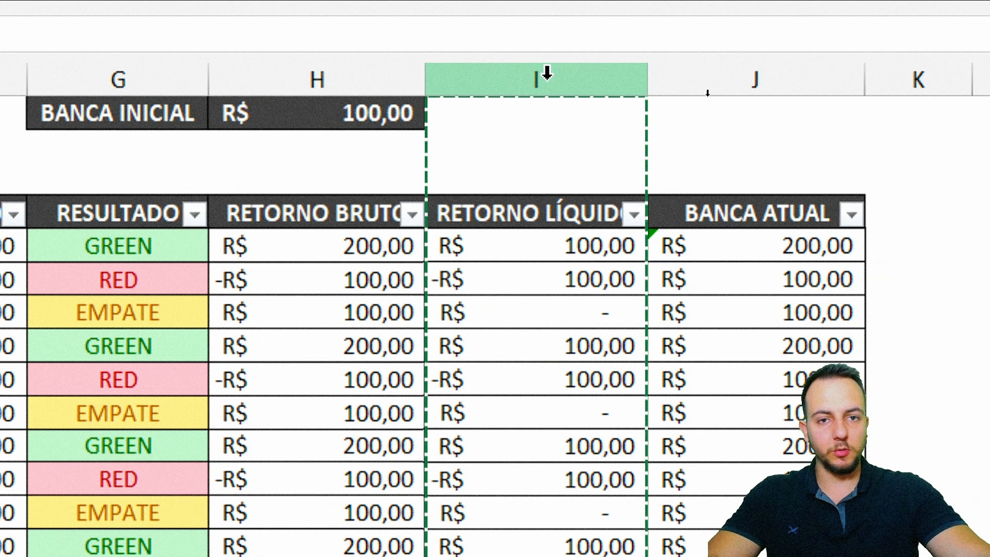
text())
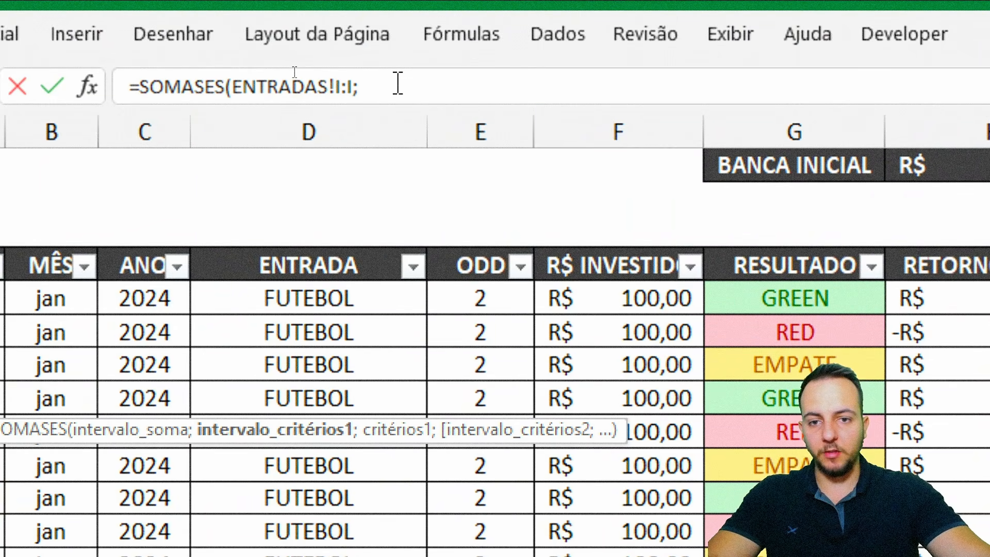
Add the year criterion to the SOMASES formula, matching the ANO column ENTRADAS!C:C against RELATÓRIO!B3
click(393, 82)
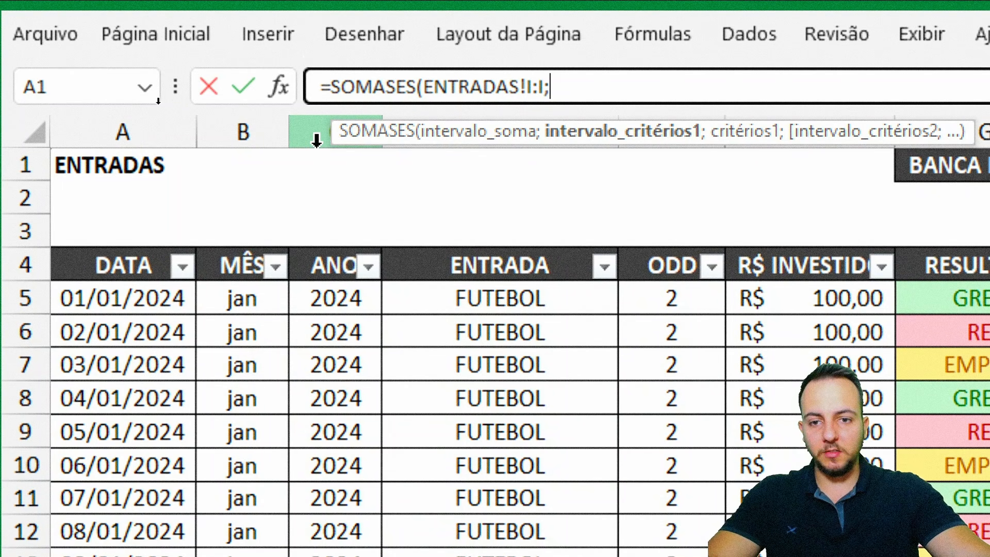
click(317, 139)
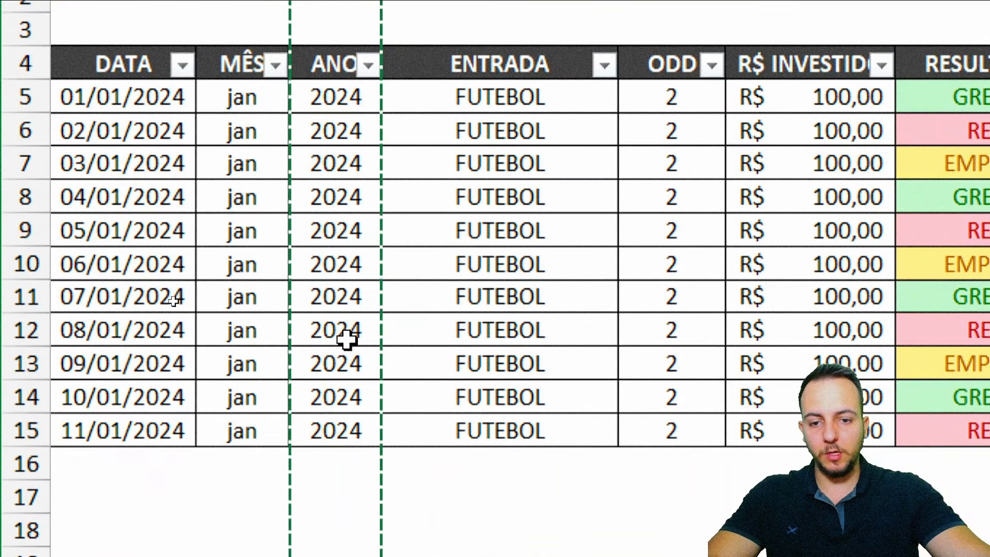
text(;)
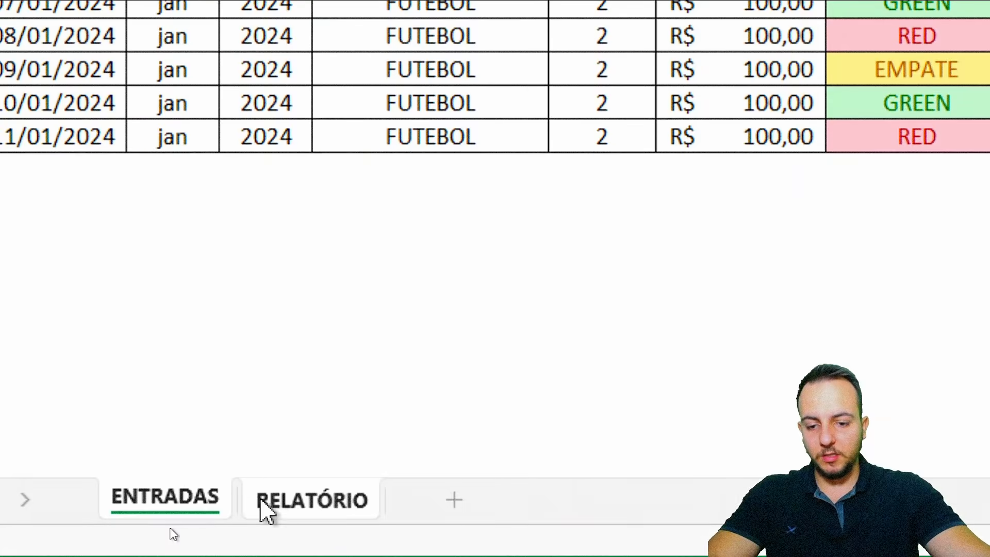
click(287, 508)
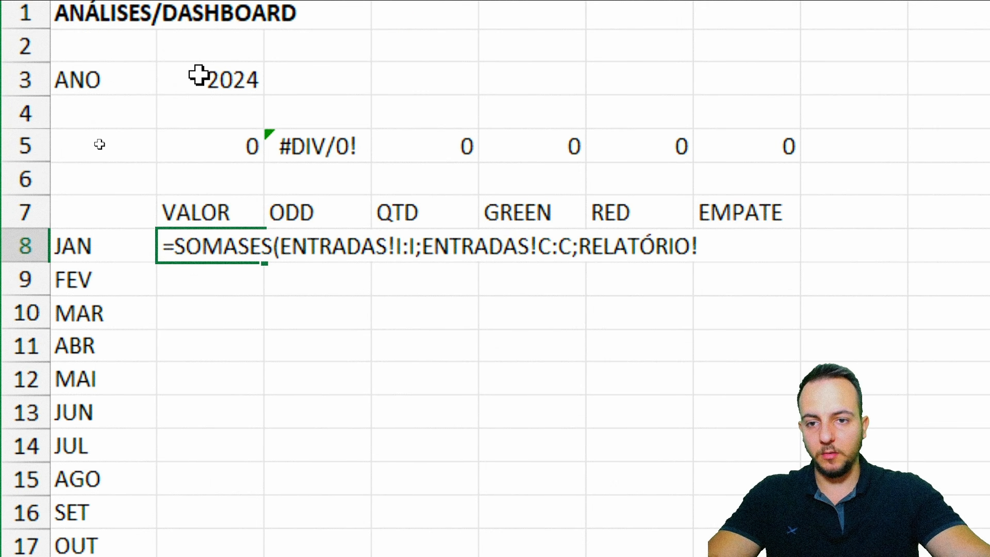
click(198, 76)
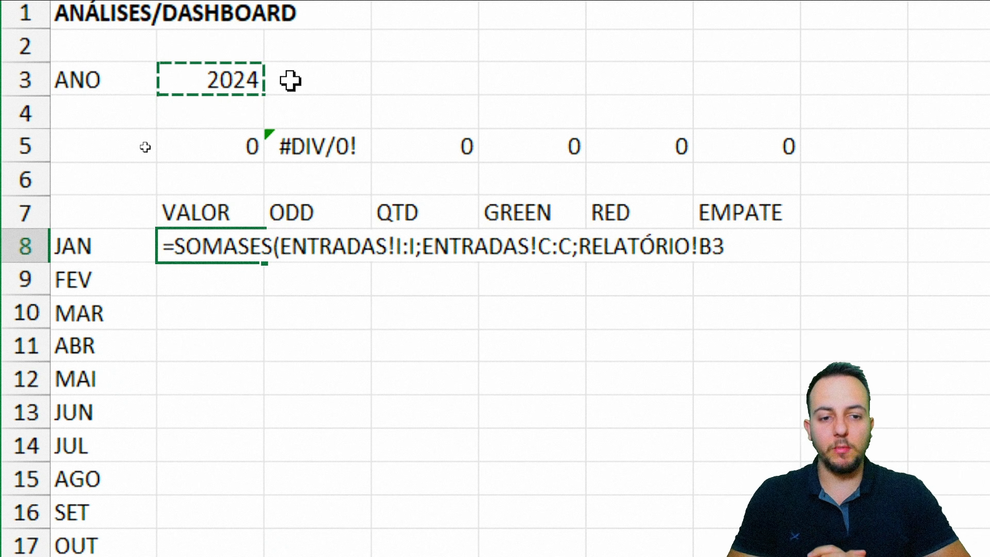
Add the month criterion, matching ENTRADAS!B:B against RELATÓRIO!A8, and complete the SOMASES formula in B8
text(;)
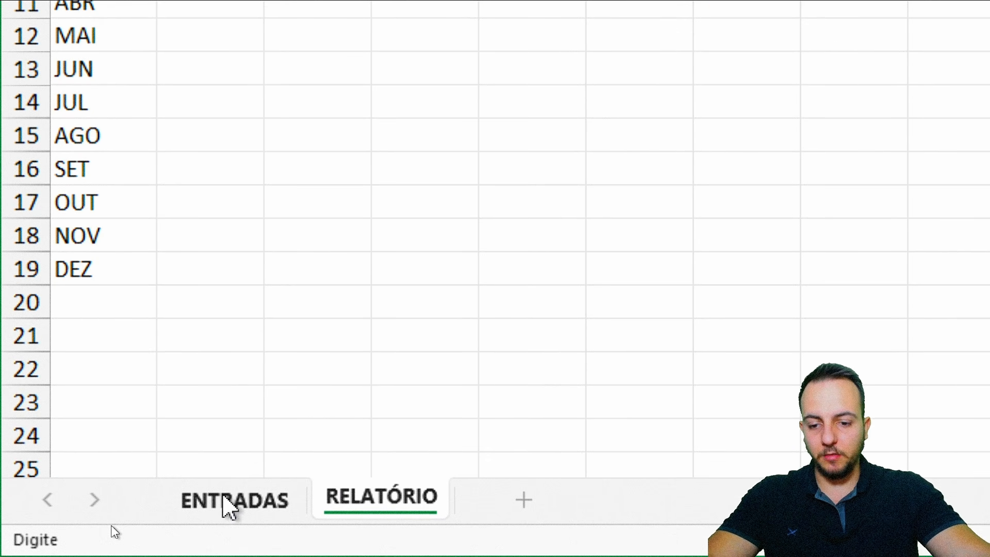
click(227, 503)
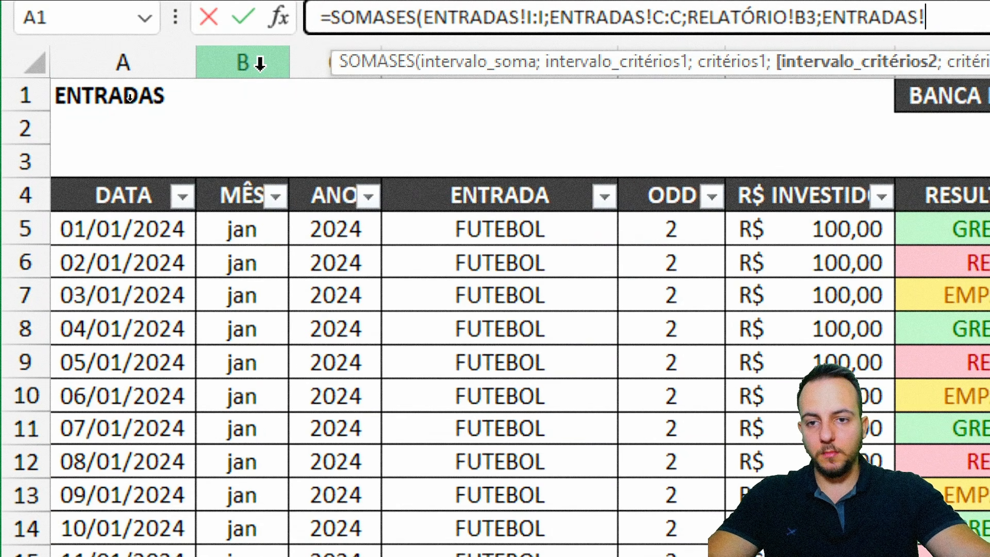
click(260, 63)
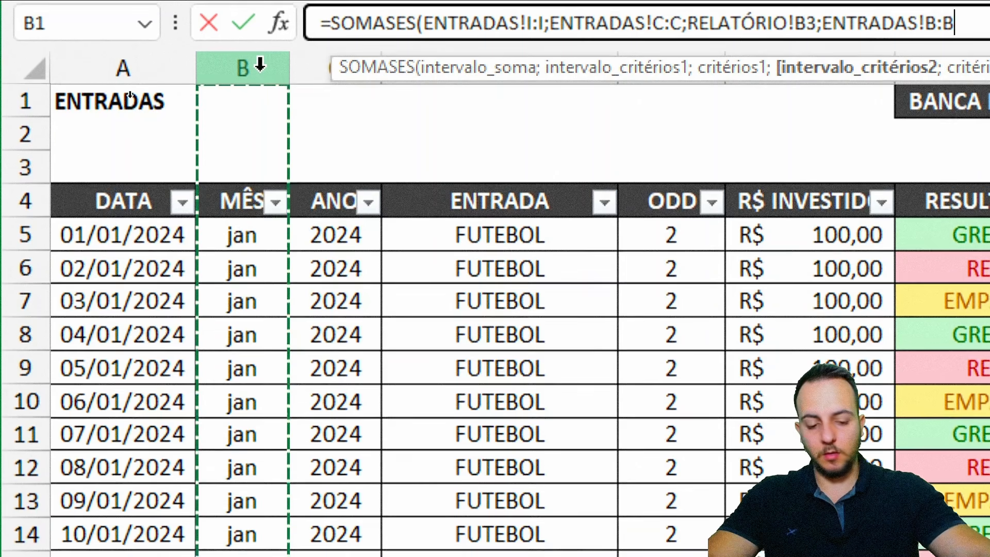
text(;)
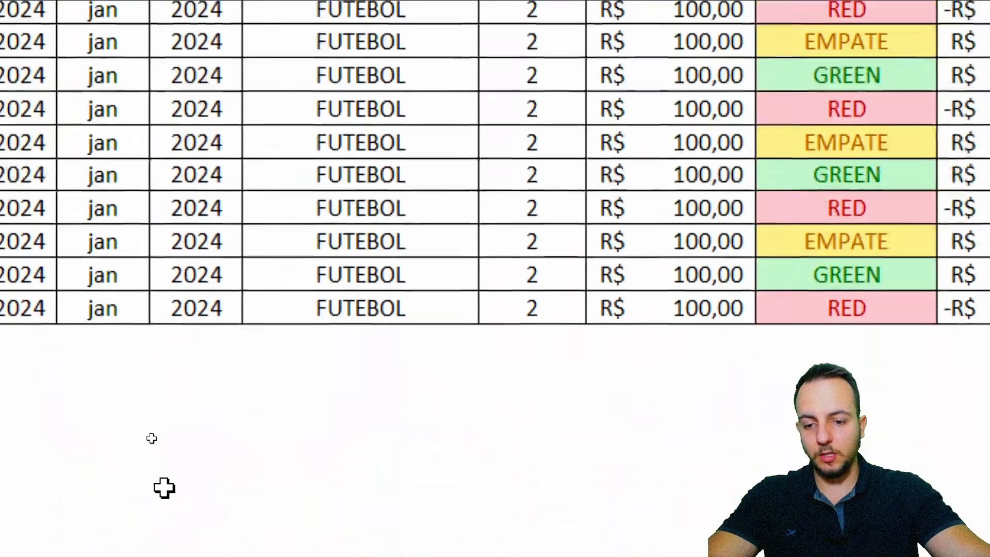
click(219, 508)
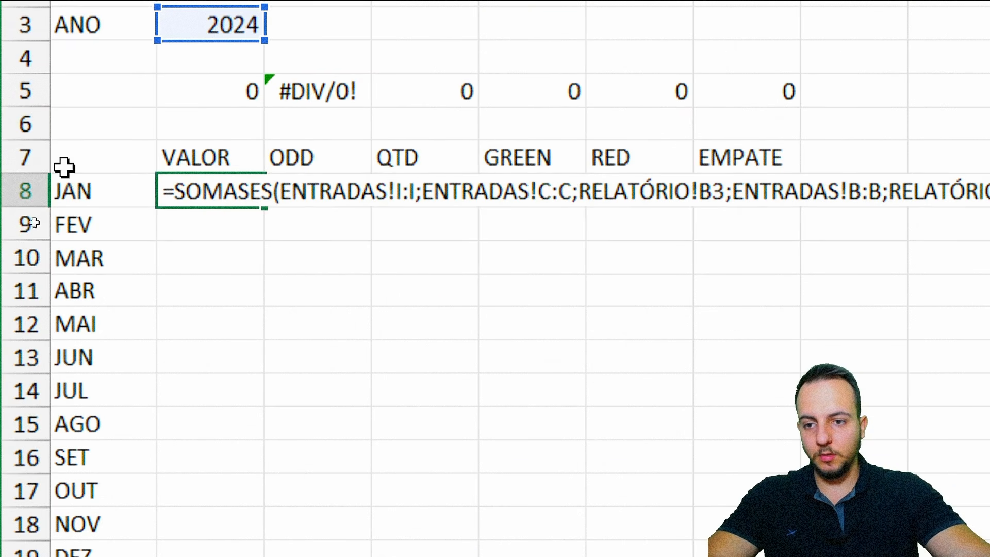
click(106, 195)
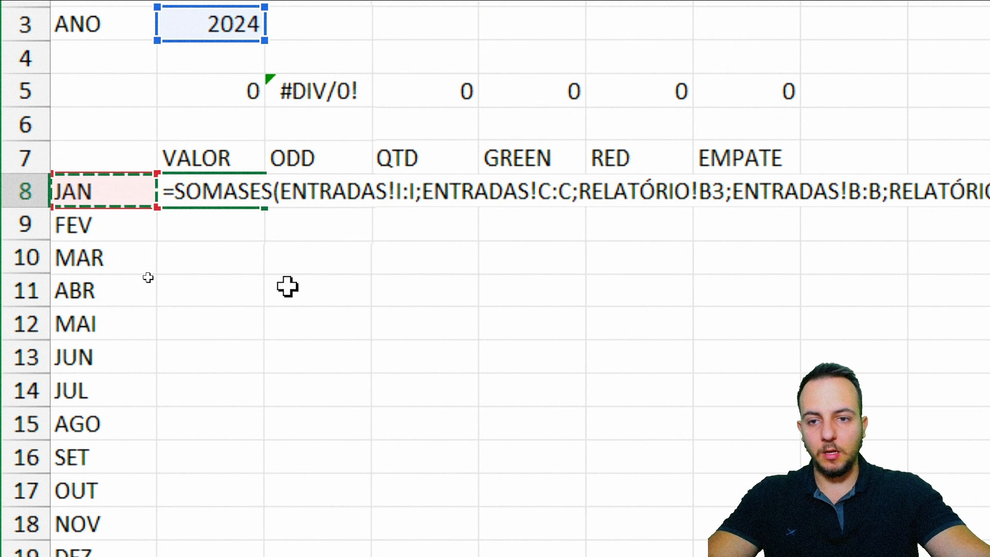
key(Return)
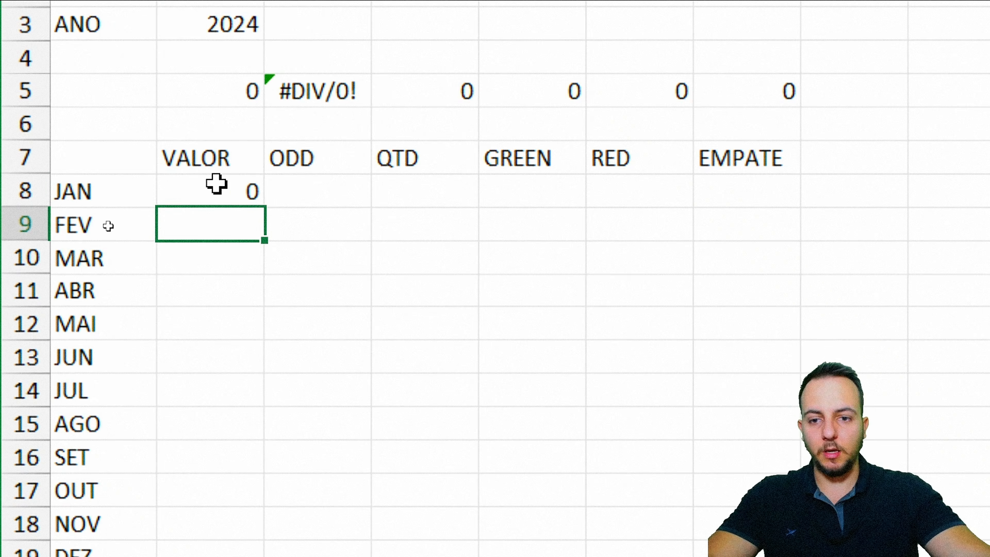
click(185, 190)
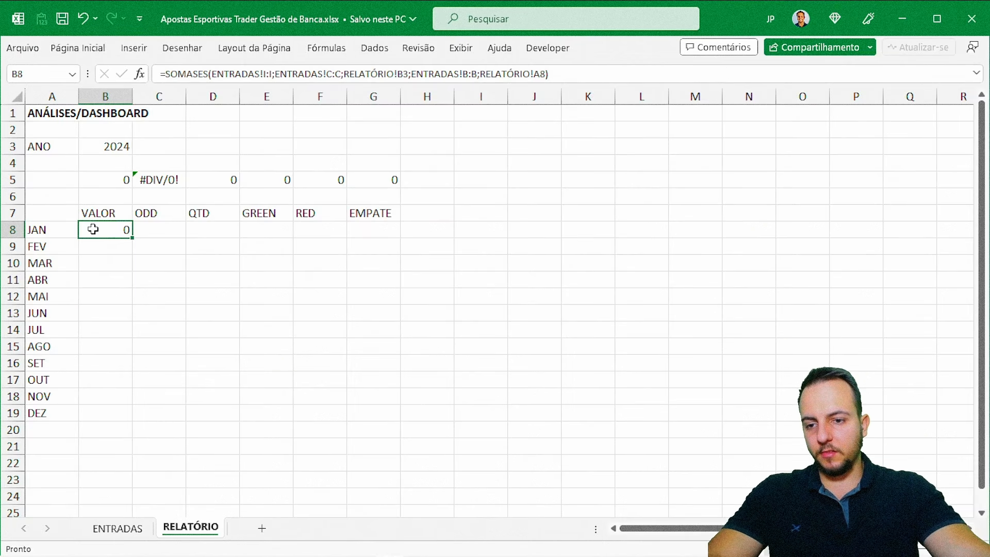
Change the RESULTADO of the 02/01/2024 and 03/01/2024 entries on the ENTRADAS sheet to GREEN
click(128, 531)
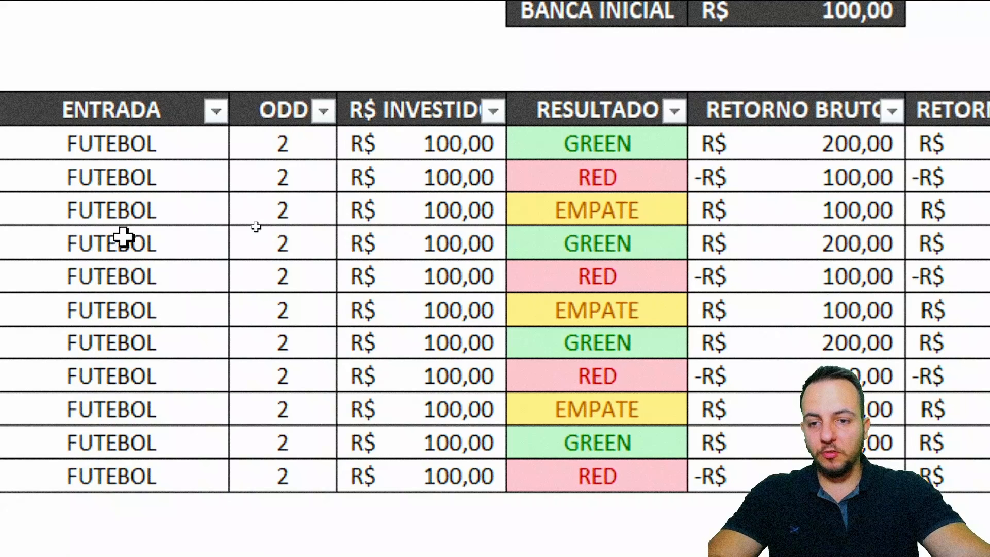
drag(127, 181, 642, 194)
click(643, 184)
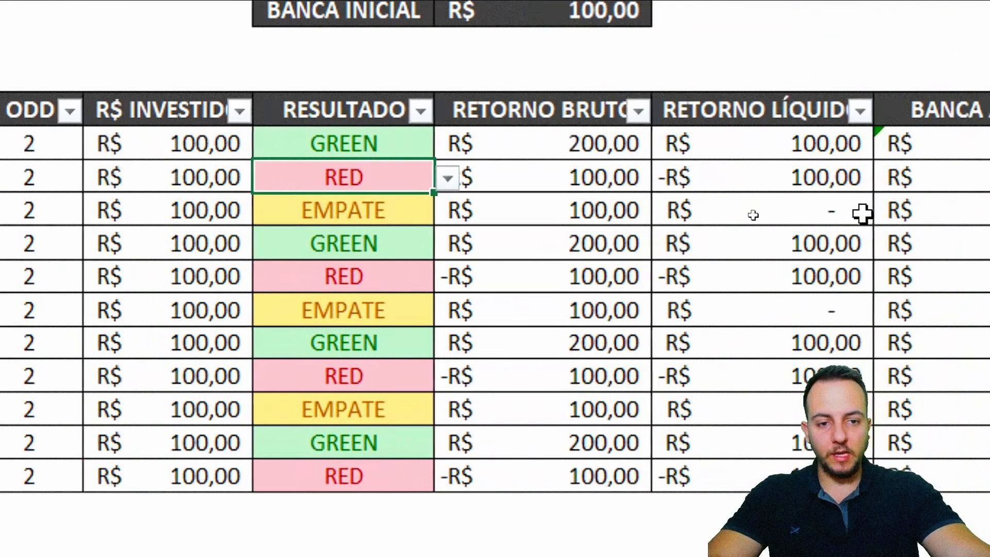
click(263, 178)
click(196, 206)
click(201, 210)
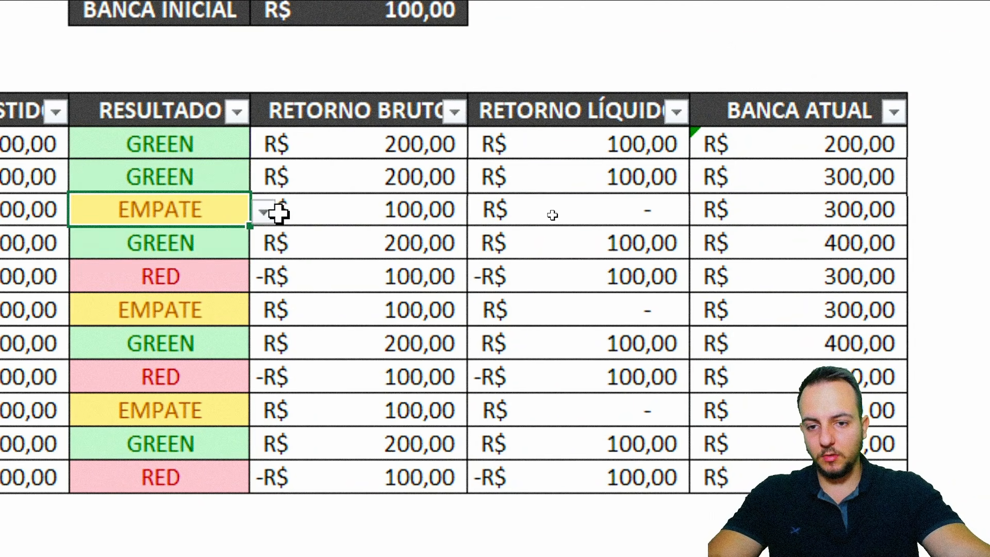
click(263, 210)
click(233, 239)
Compare the RETORNO LÍQUIDO values on ENTRADAS with the JAN total in cell B8 of RELATÓRIO
drag(624, 147, 616, 267)
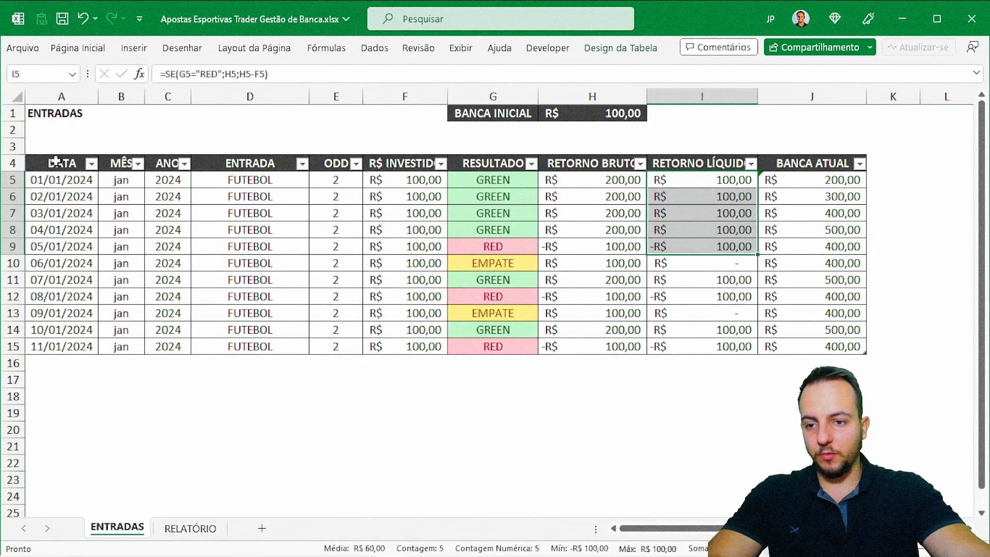
click(56, 162)
click(186, 528)
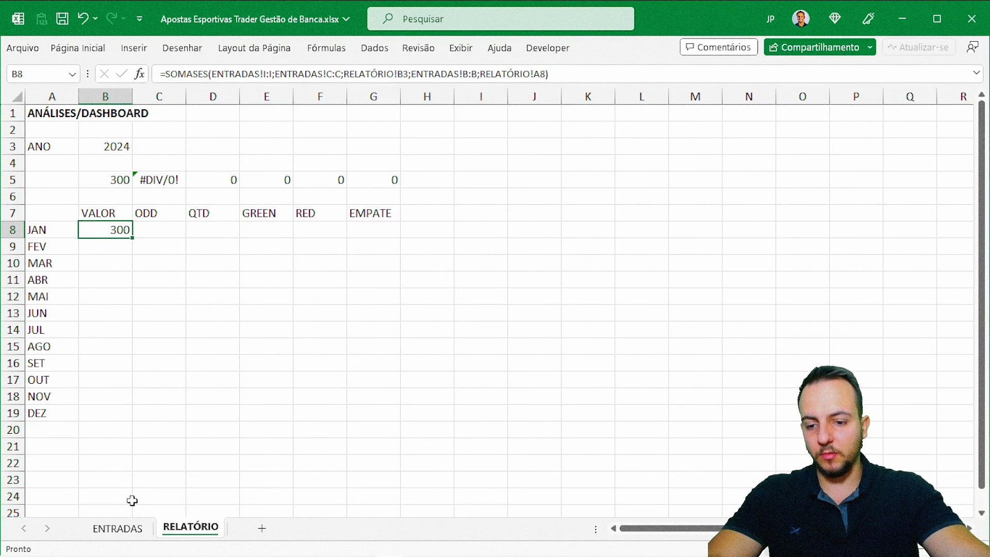
Set up a conditional formatting rule for values less than 0 on the RETORNO LÍQUIDO column of the ENTRADAS sheet
click(118, 526)
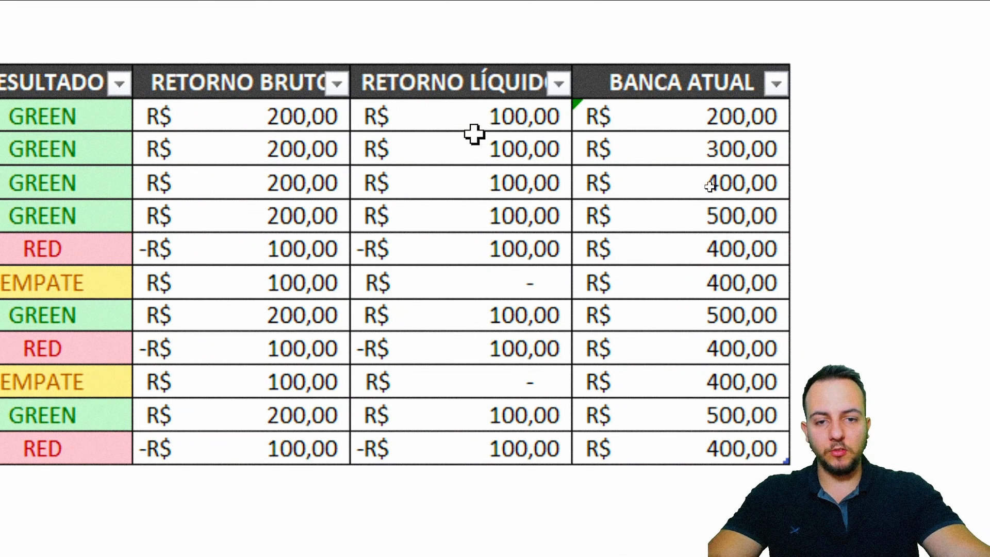
drag(508, 117, 488, 449)
drag(491, 119, 455, 434)
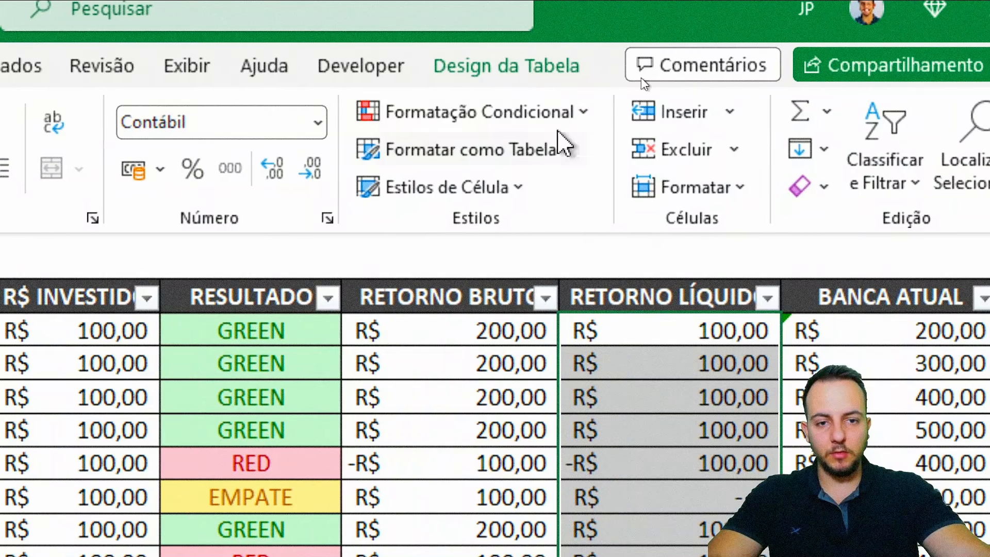
click(552, 119)
mouse_move(536, 176)
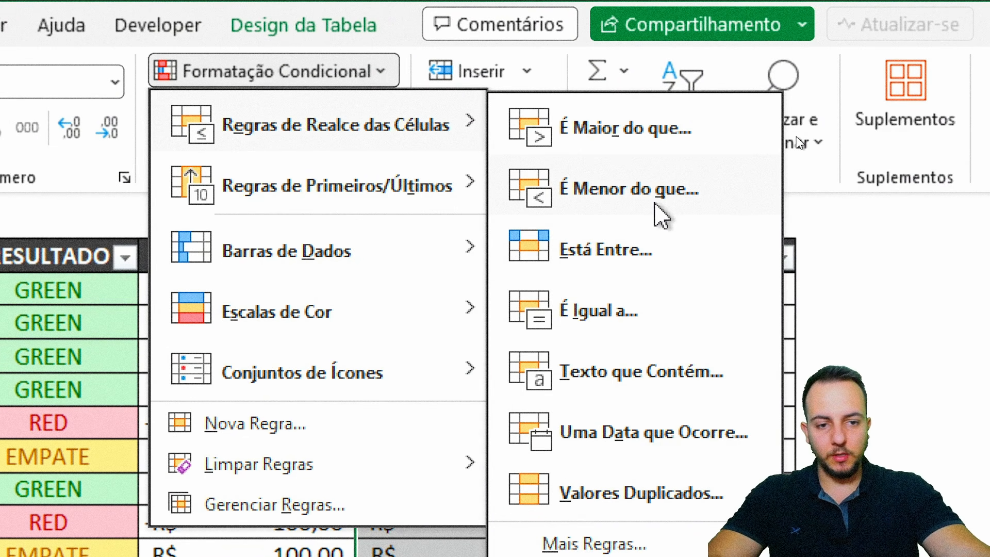
click(655, 204)
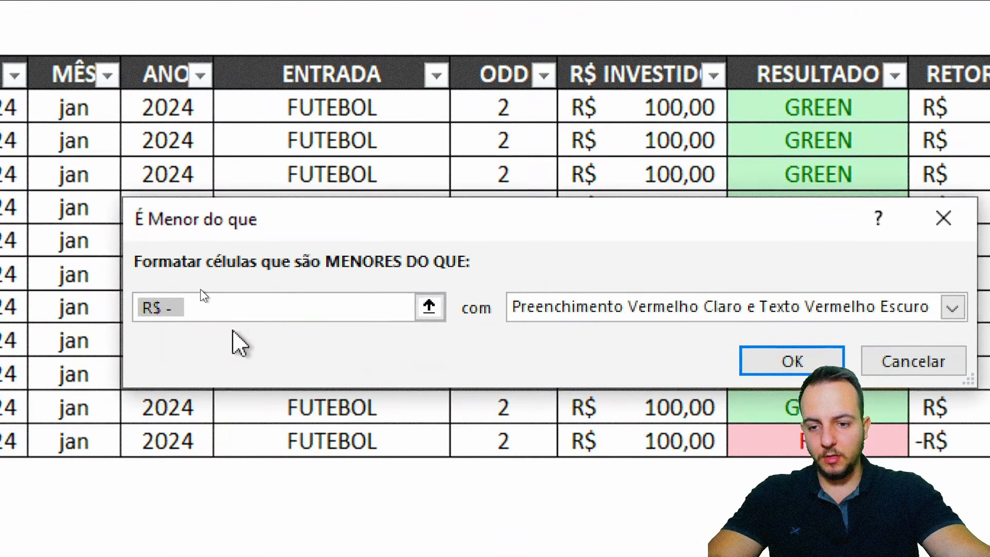
text(0)
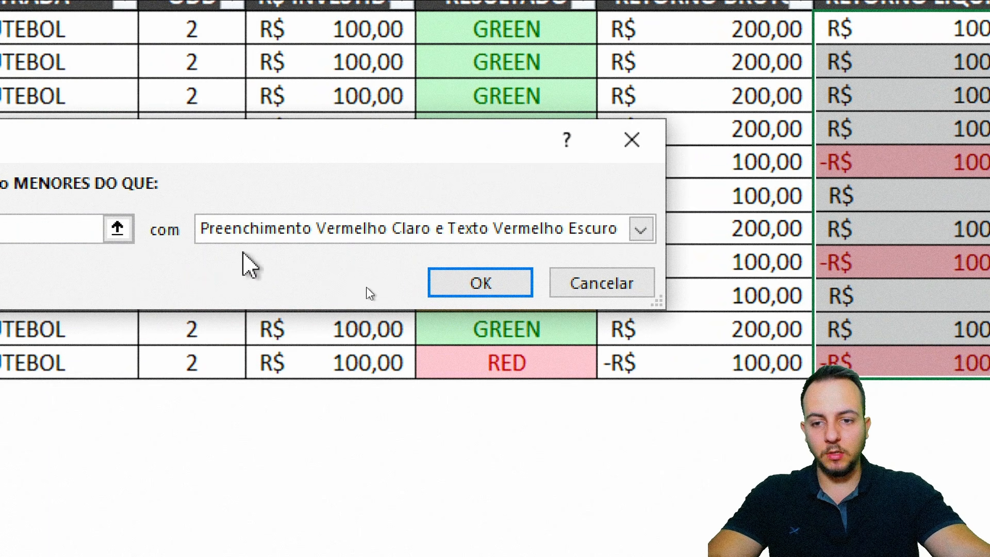
Give the less-than rule a custom format with a standard red font colour and apply it to the RETORNO LÍQUIDO values
click(18, 232)
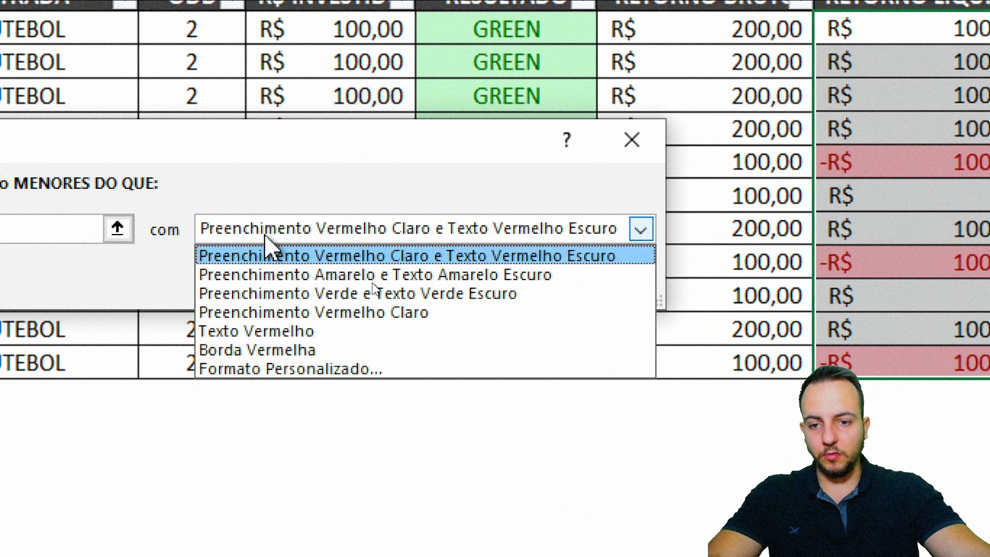
click(238, 368)
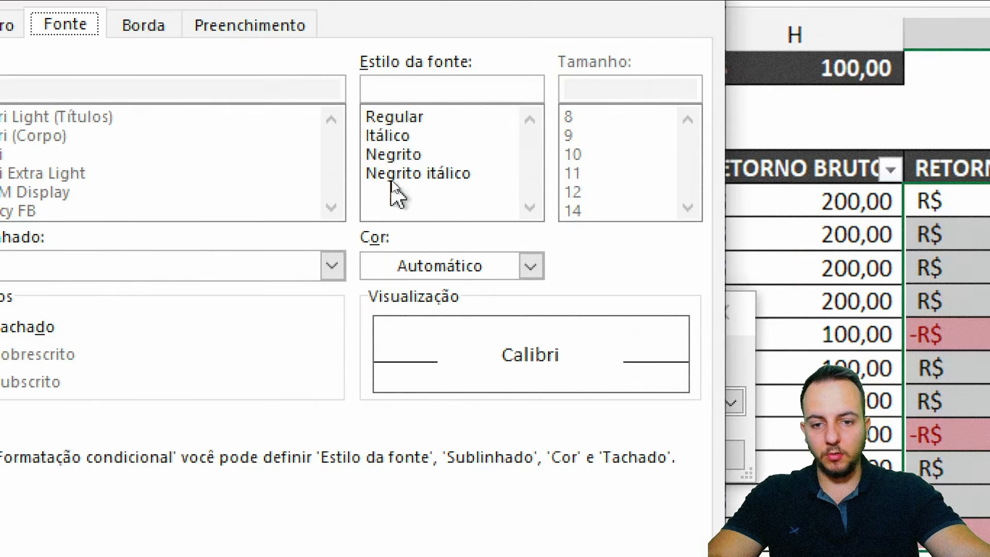
click(408, 265)
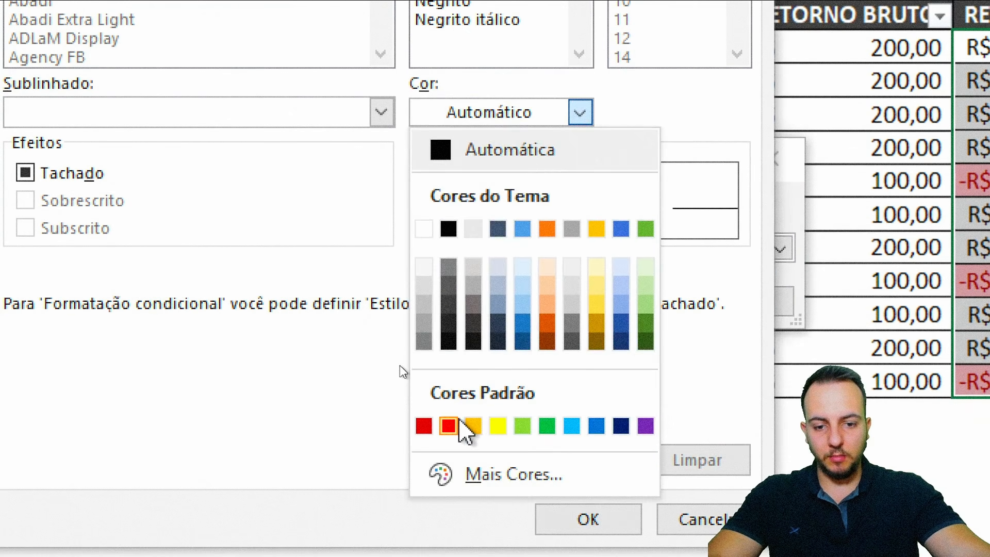
click(453, 423)
click(581, 499)
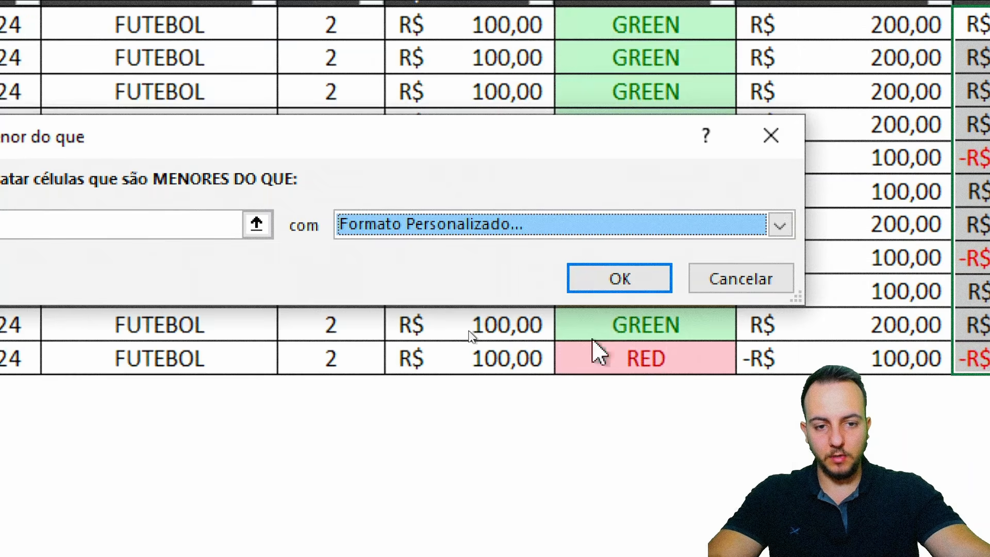
click(621, 280)
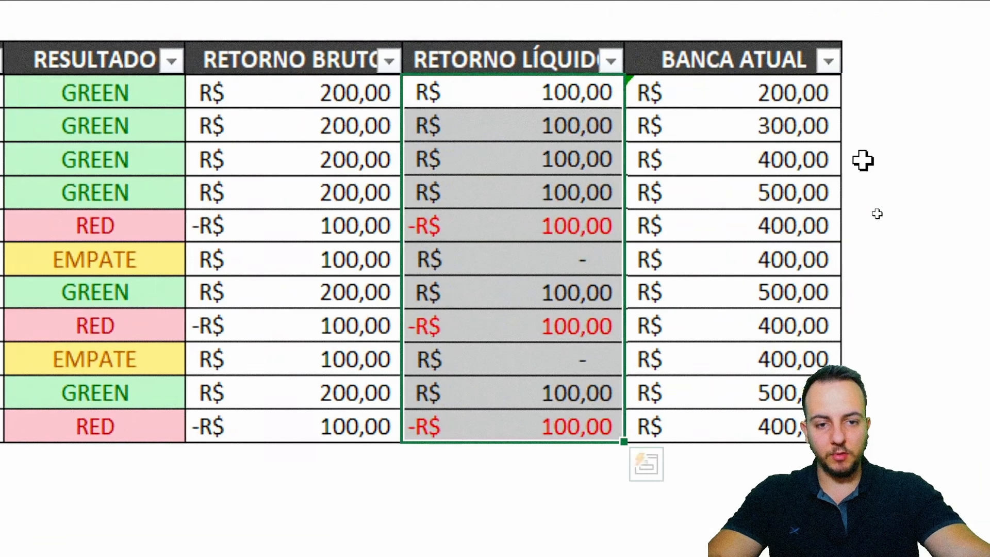
click(873, 159)
click(557, 498)
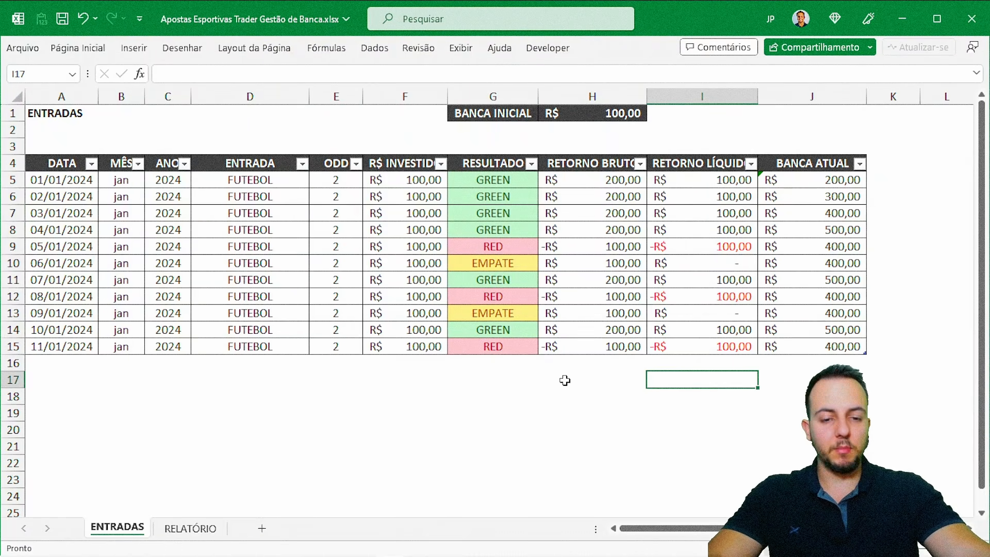
Try to copy the SOMASES formula from B8 of RELATÓRIO across the monthly grid B8:G19, then undo the paste
click(80, 168)
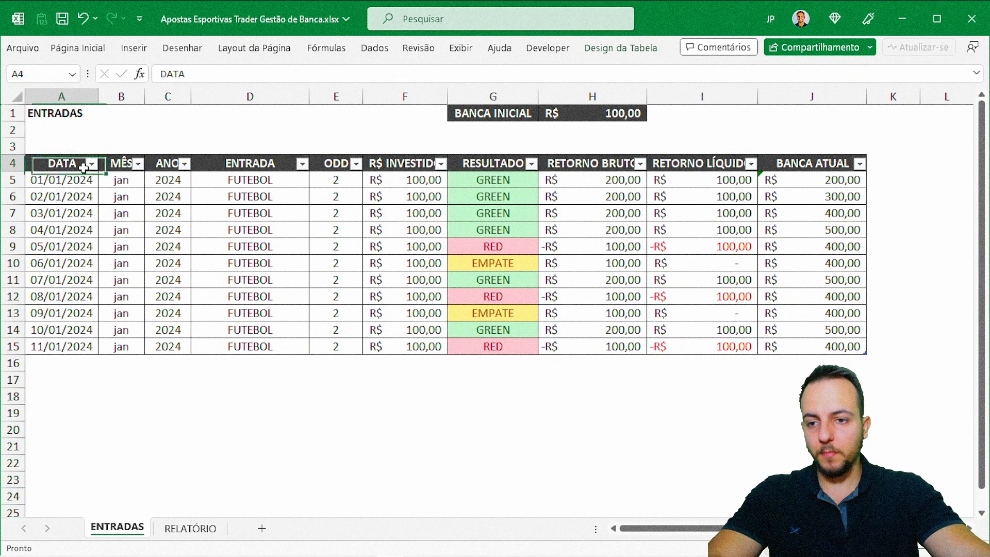
click(191, 529)
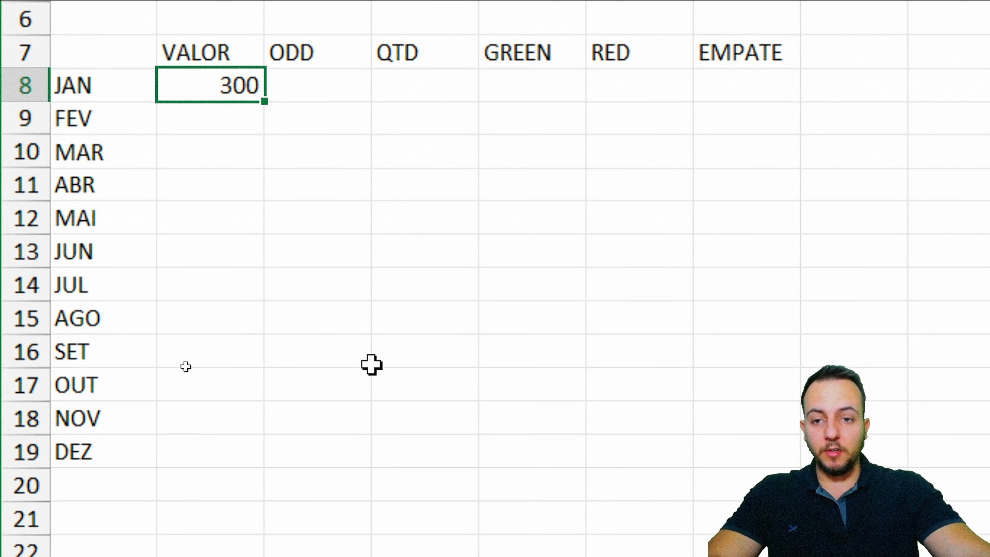
key(ctrl+c)
drag(211, 83, 756, 466)
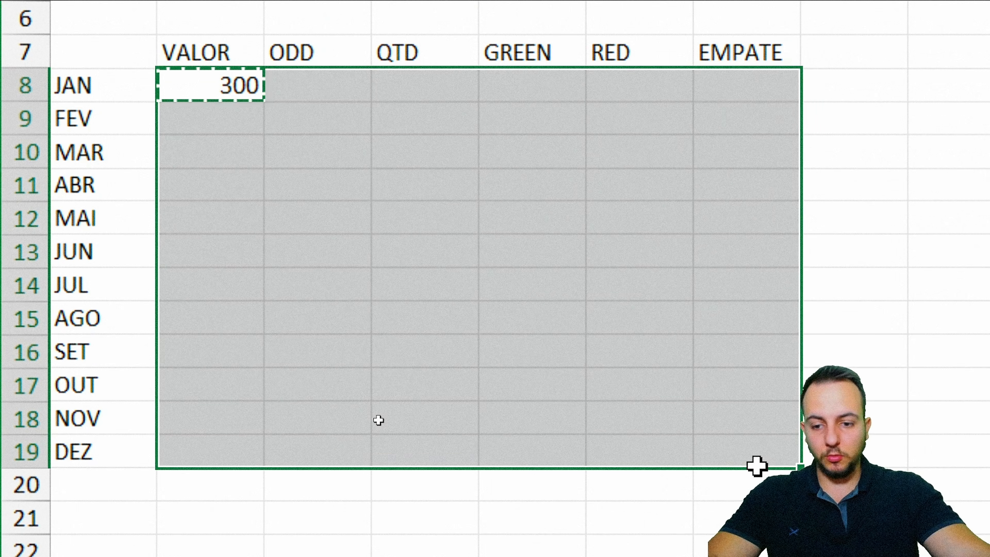
key(ctrl+v)
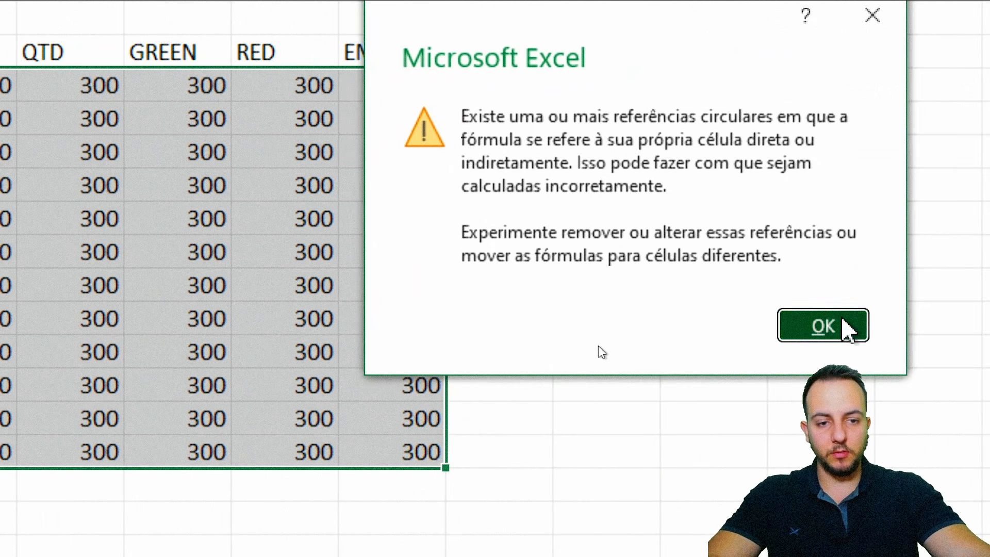
click(919, 323)
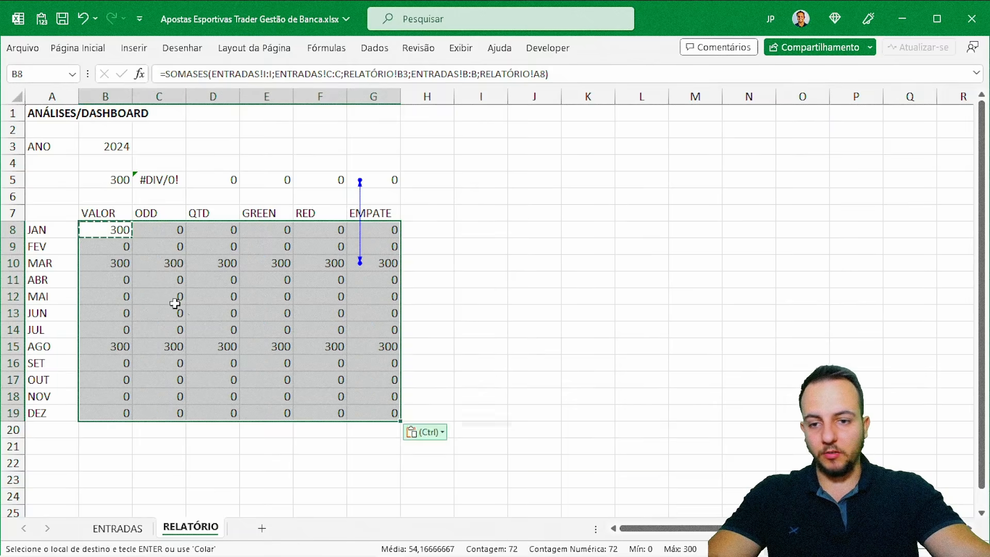
click(133, 230)
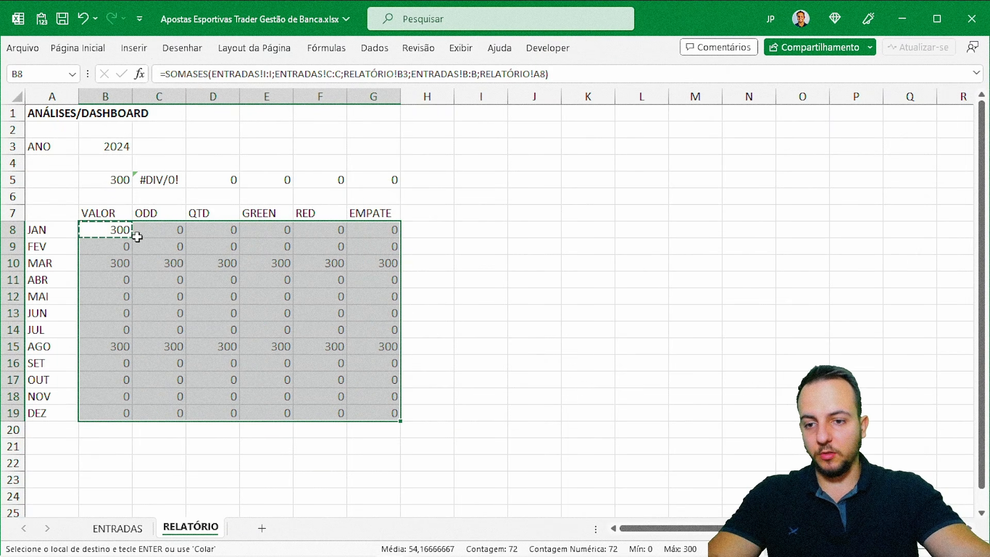
key(ctrl+z)
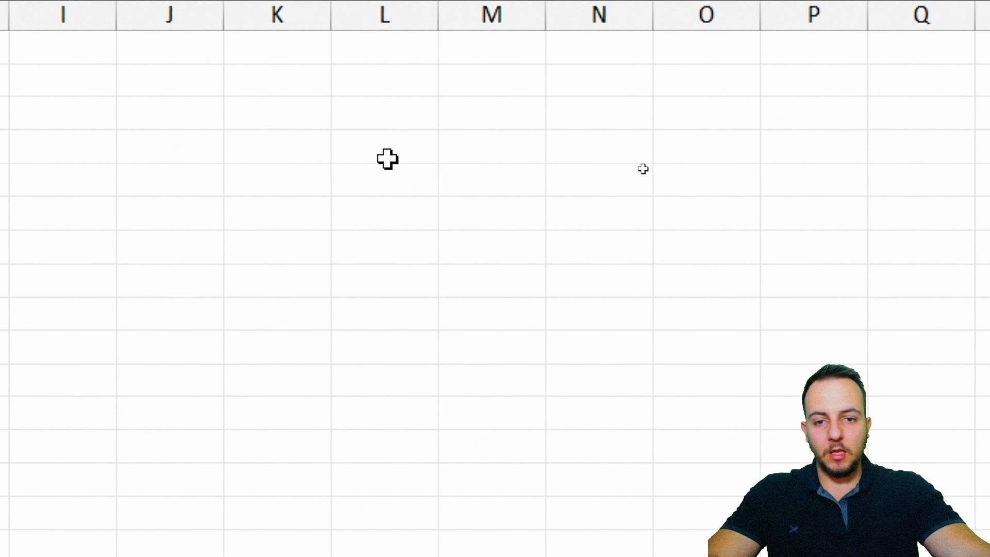
Enter the sample values 1, 2 and 3 in cells L4 to L6 of the RELATÓRIO sheet
click(387, 159)
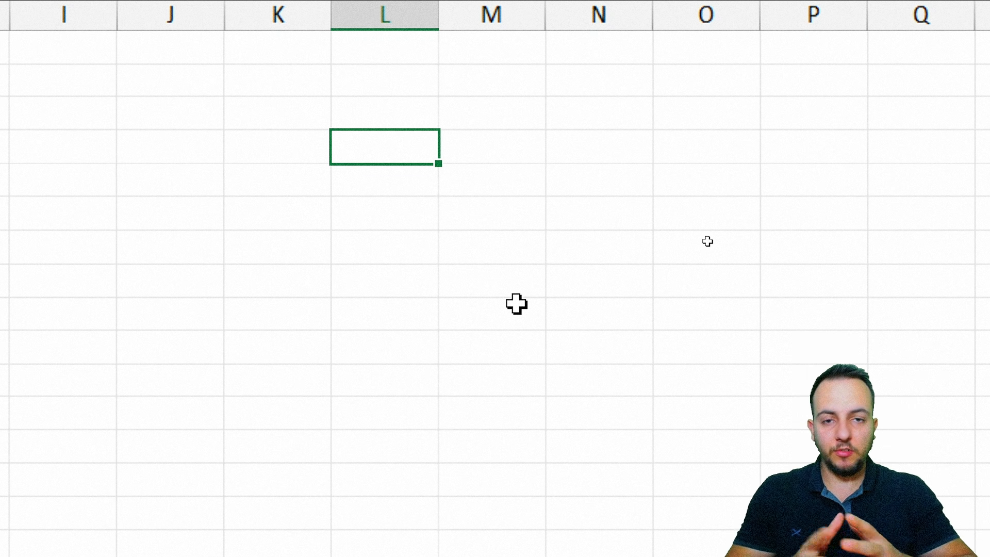
text(1)
key(Return)
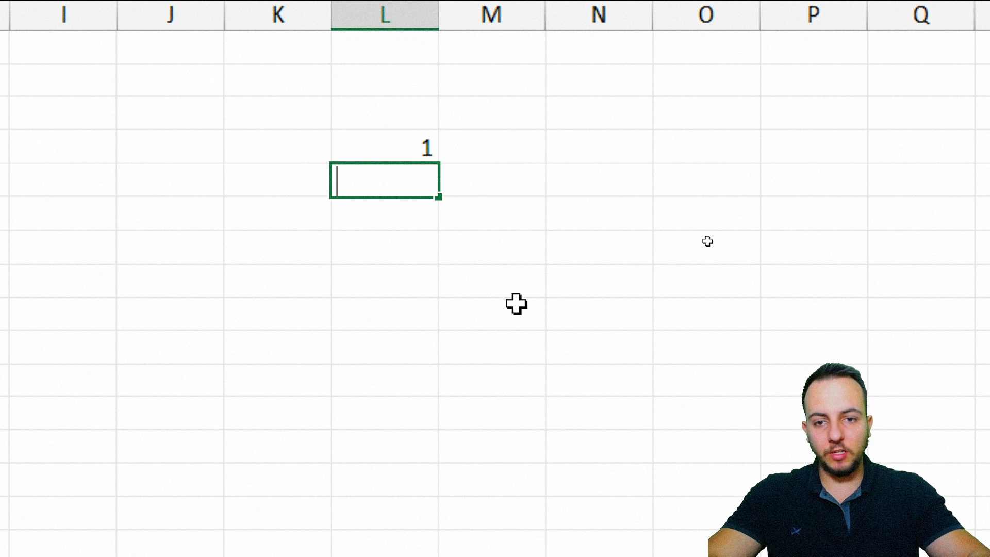
text(2)
key(Return)
text(3)
key(Return)
Enter a SOMA formula in O4 that adds the sample values in L4:L6
drag(365, 154, 369, 212)
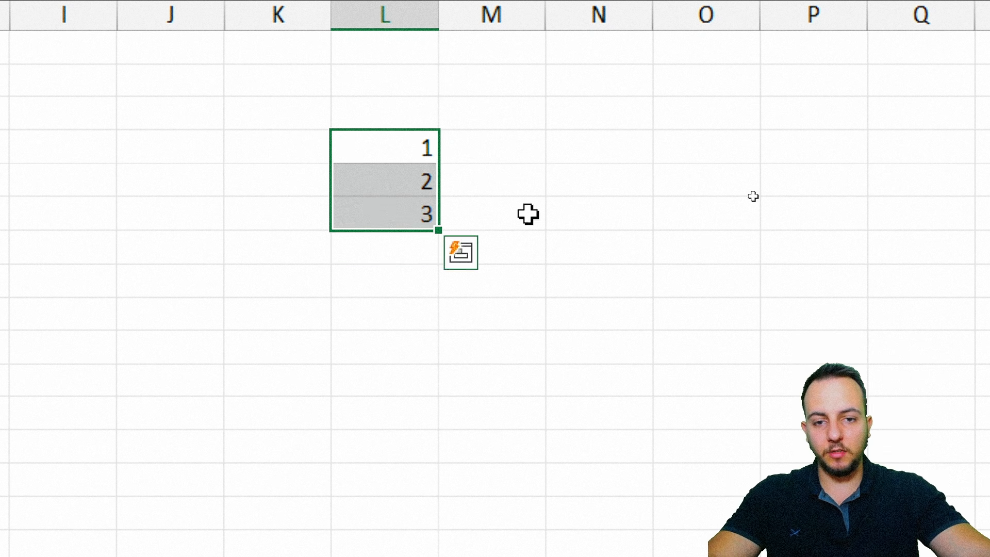
drag(670, 148, 675, 214)
drag(584, 214, 612, 142)
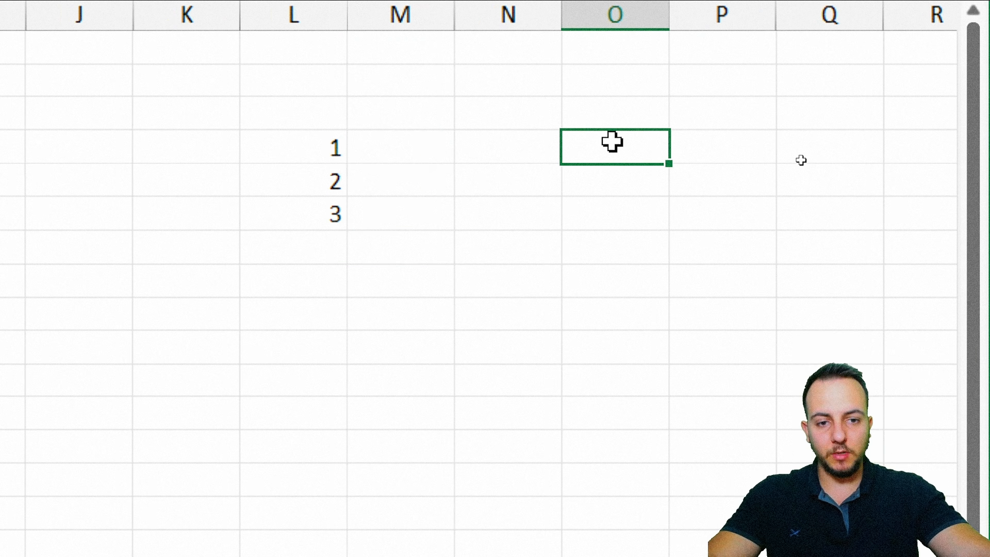
text(=SOMA()
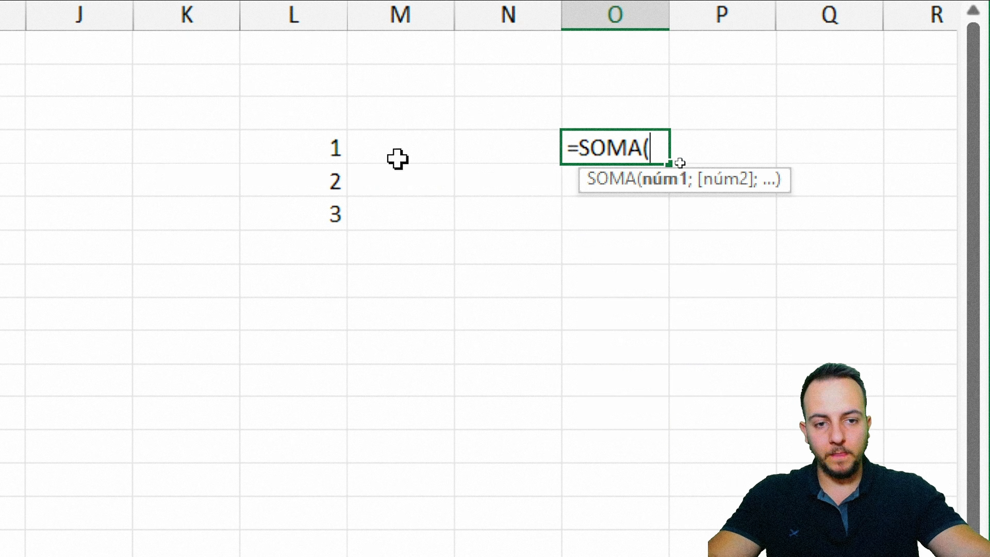
drag(340, 144, 335, 216)
key(Return)
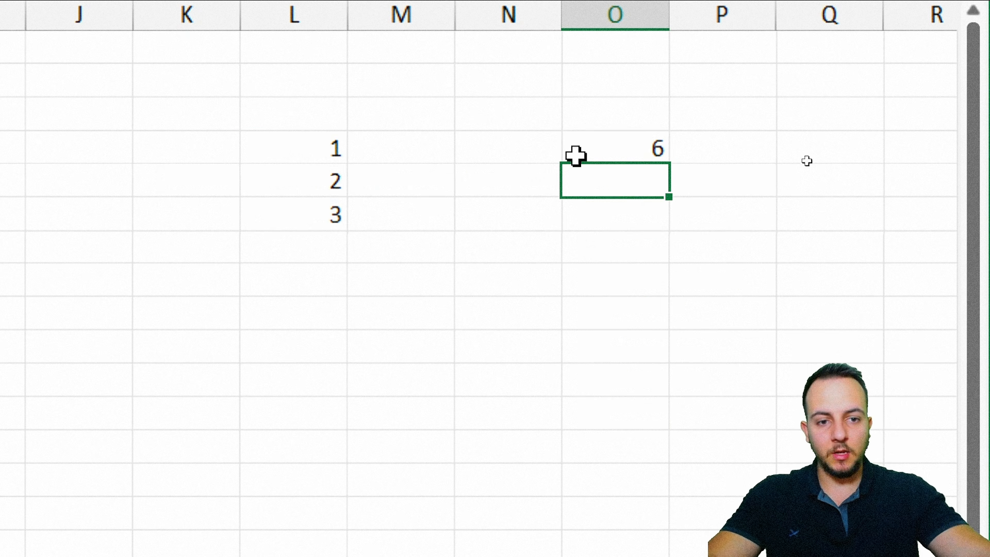
Fill the relative SOMA formula from O4 down to O7 and check which range each copy references
click(629, 141)
drag(670, 163, 664, 262)
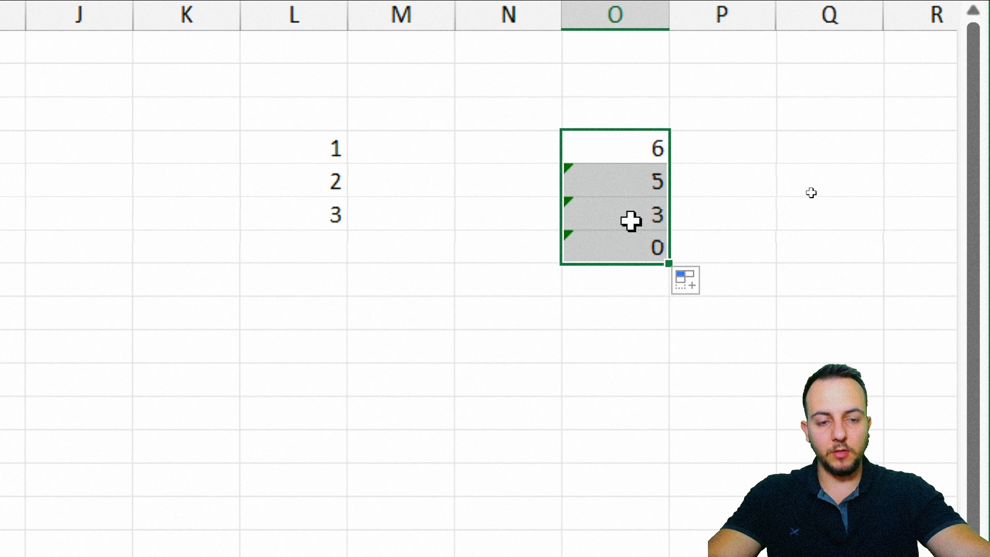
click(654, 177)
double_click(654, 177)
click(617, 214)
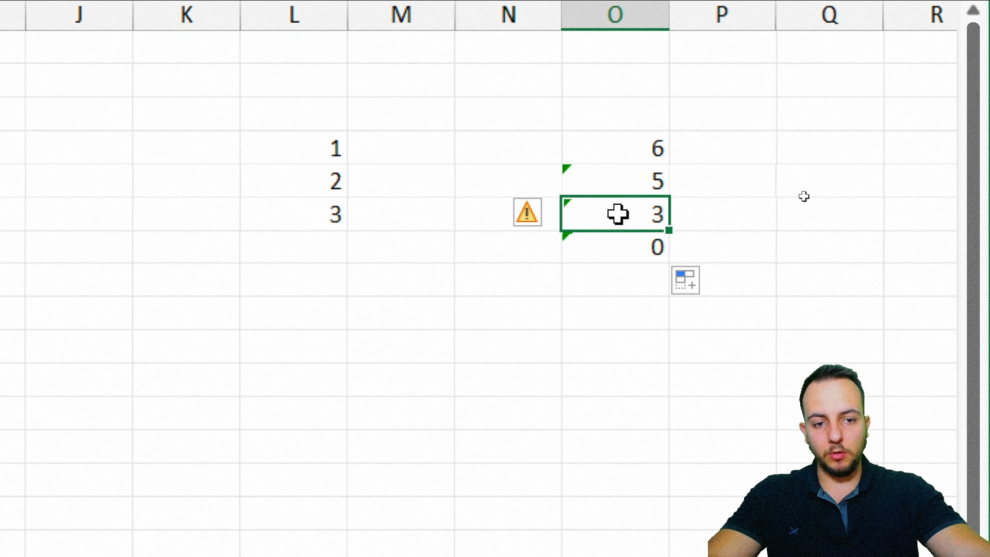
double_click(618, 242)
drag(347, 270, 332, 181)
key(Escape)
Fill the SOMA formula from O4 across to Q4 and check the range referenced by P4
click(647, 140)
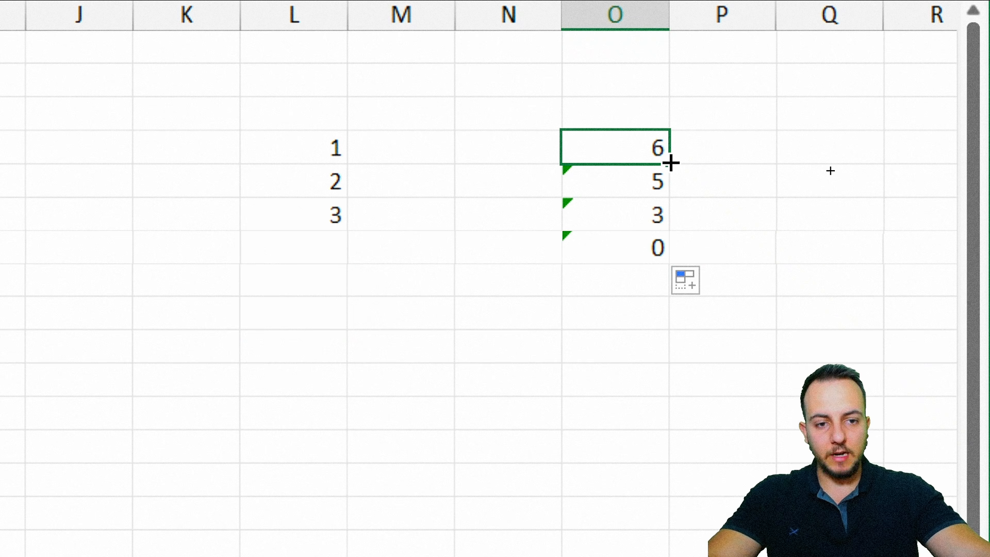
drag(670, 163, 835, 166)
click(729, 143)
key(F2)
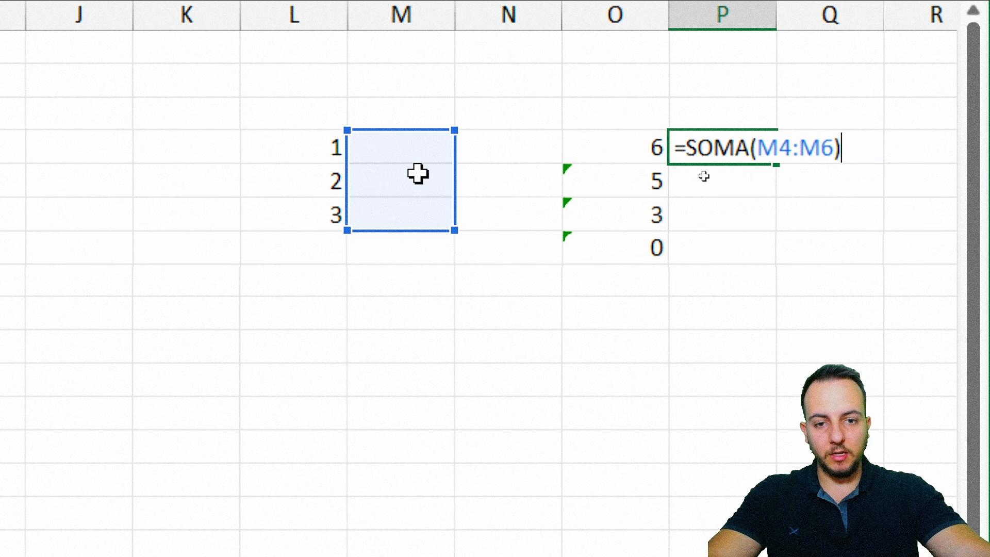
click(458, 165)
Try to move the range of the SOMA formula in P4 back to L4:L6, and look at the formula in O4
click(685, 148)
key(F2)
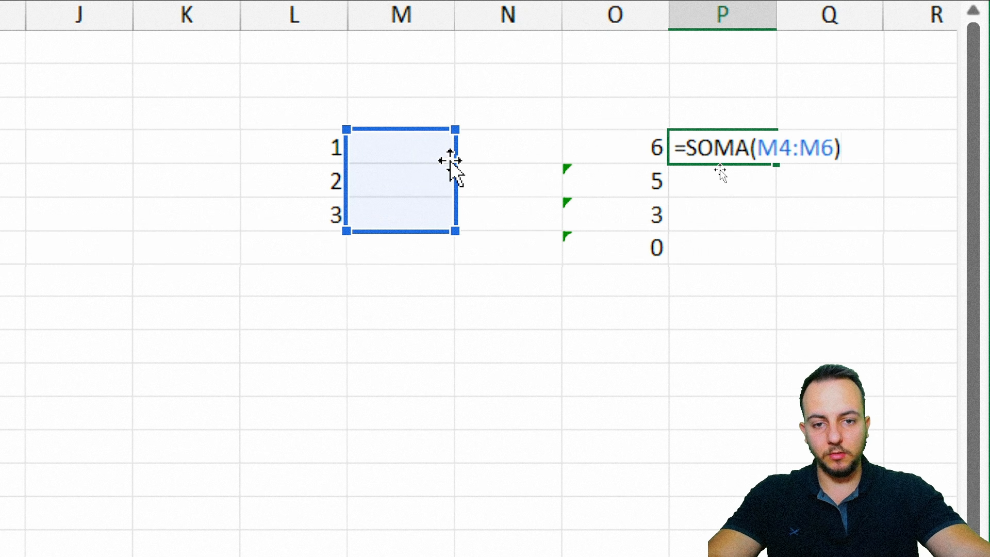
drag(454, 174, 338, 177)
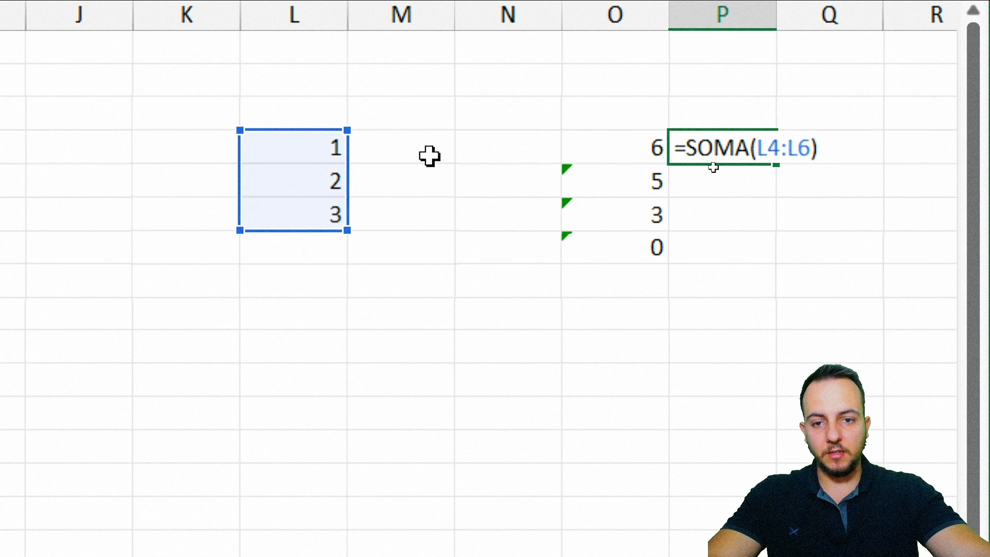
click(610, 147)
key(F2)
key(Escape)
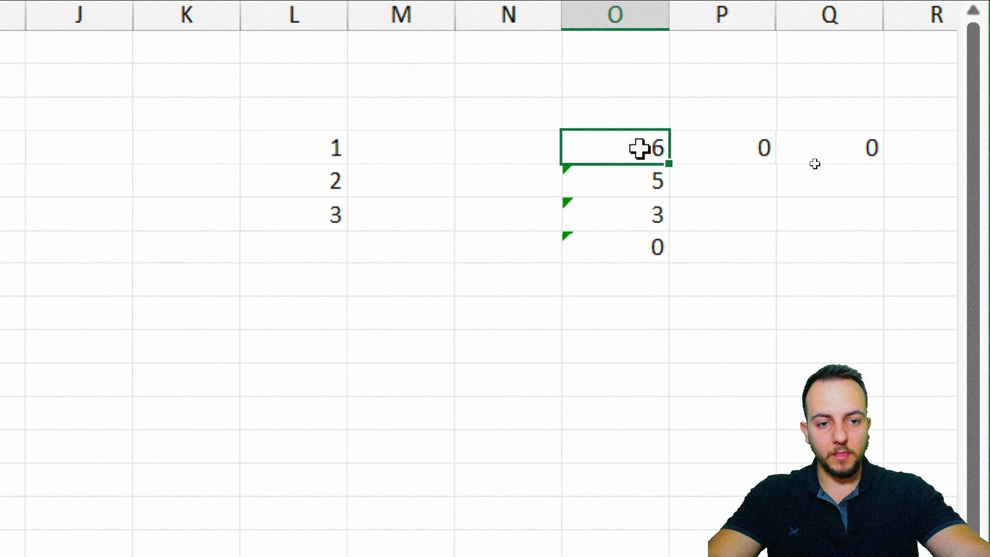
Lock the SOMA range in O4 as the absolute reference $L$4:$L$6 and fill the formula down to O7
double_click(639, 149)
key(shift+Right)
key(shift+Right)
key(shift+Right)
key(shift+Right)
key(shift+Right)
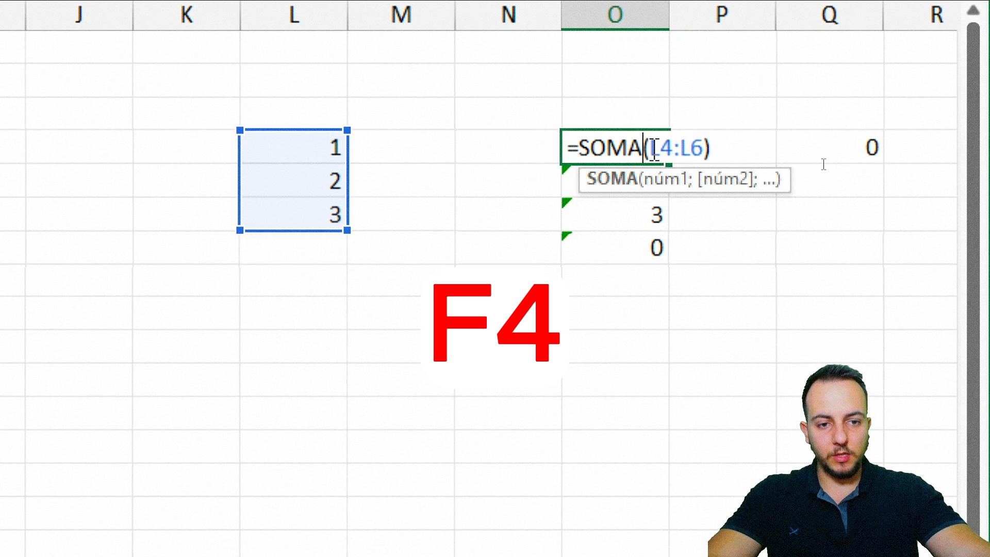
key(F4)
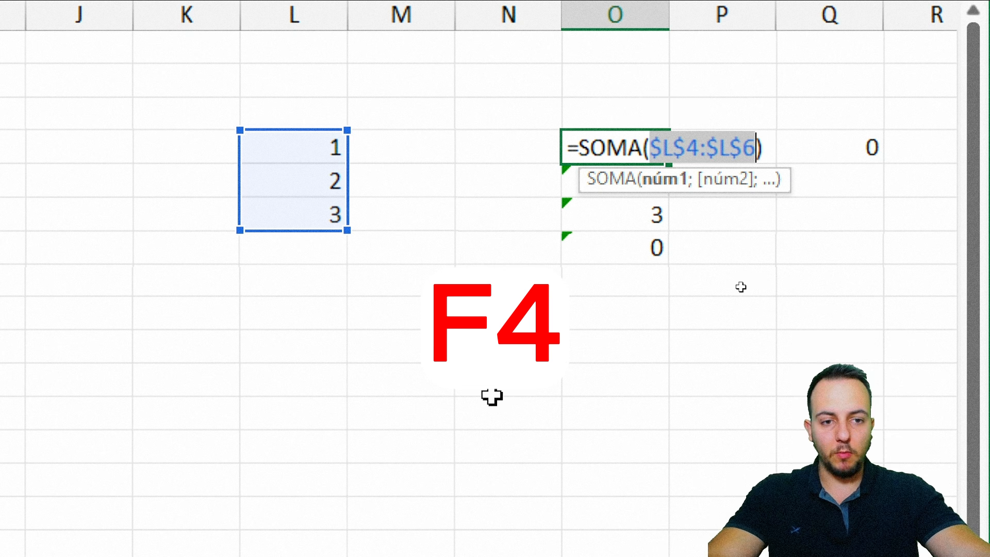
key(Return)
click(636, 139)
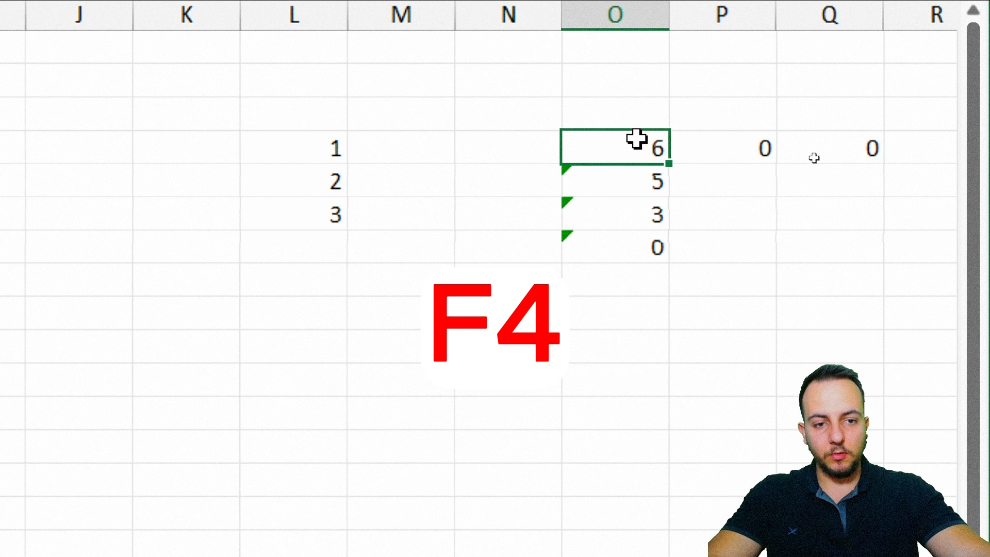
drag(667, 163, 658, 254)
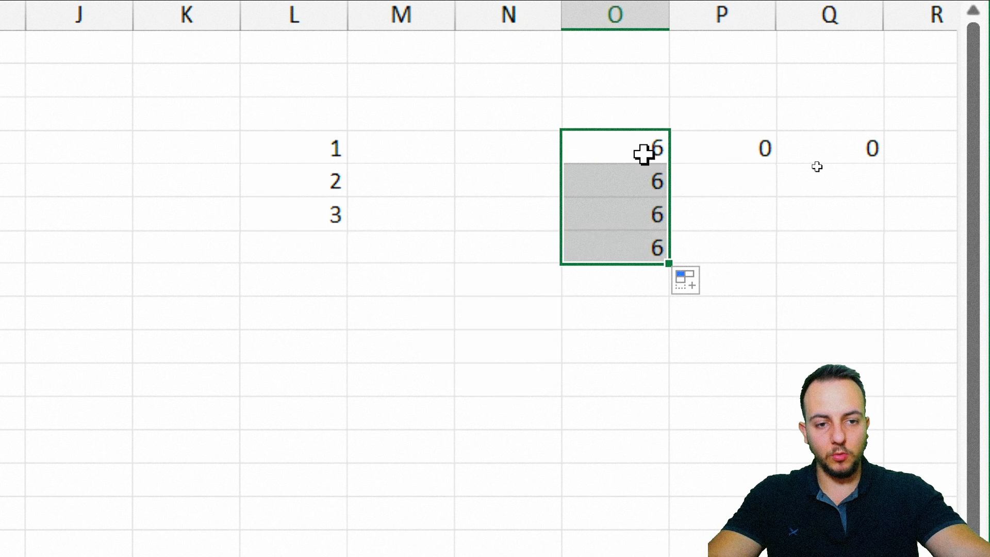
Fill the locked SOMA formula from O4 across to Q4 and check the range referenced by O6
click(643, 152)
drag(669, 163, 851, 160)
double_click(623, 208)
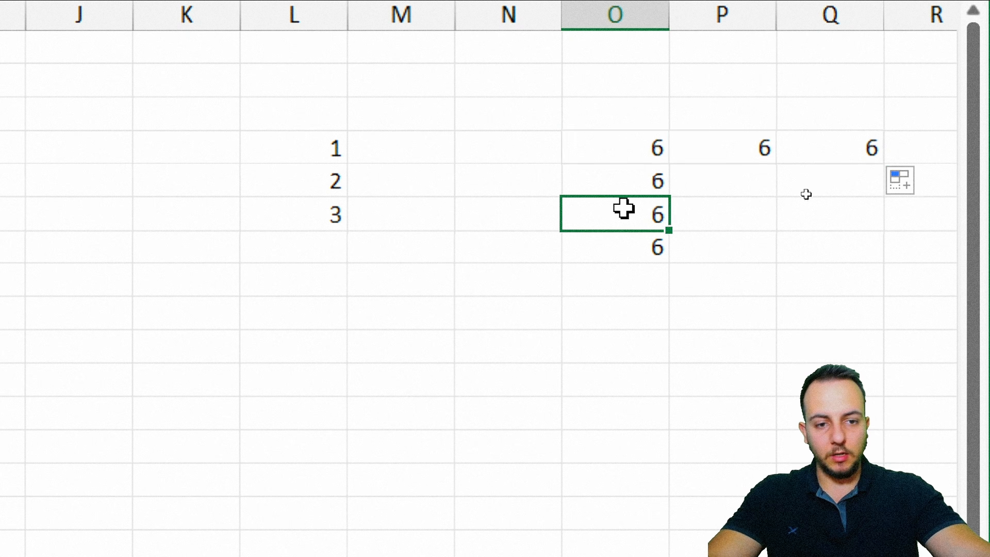
drag(335, 228, 316, 214)
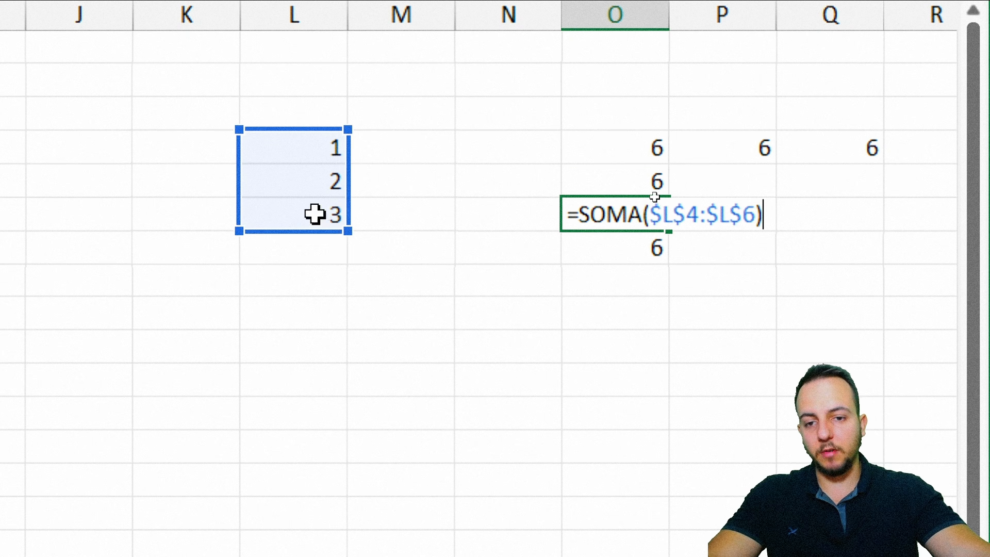
key(Escape)
Delete columns L to R, which hold the SOMA reference-locking example
drag(330, 22, 793, 35)
text(-)
key(ctrl+minus)
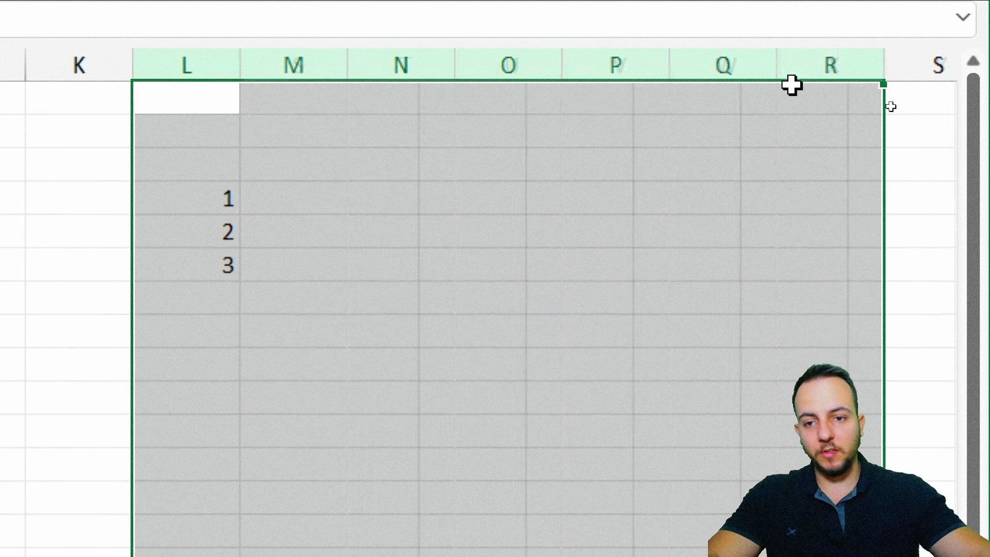
In the SOMASES formula in B8, lock the sum range as ENTRADAS!$I:$I and the first criteria range as ENTRADAS!$C:$C
scroll(450, 229, left, 1)
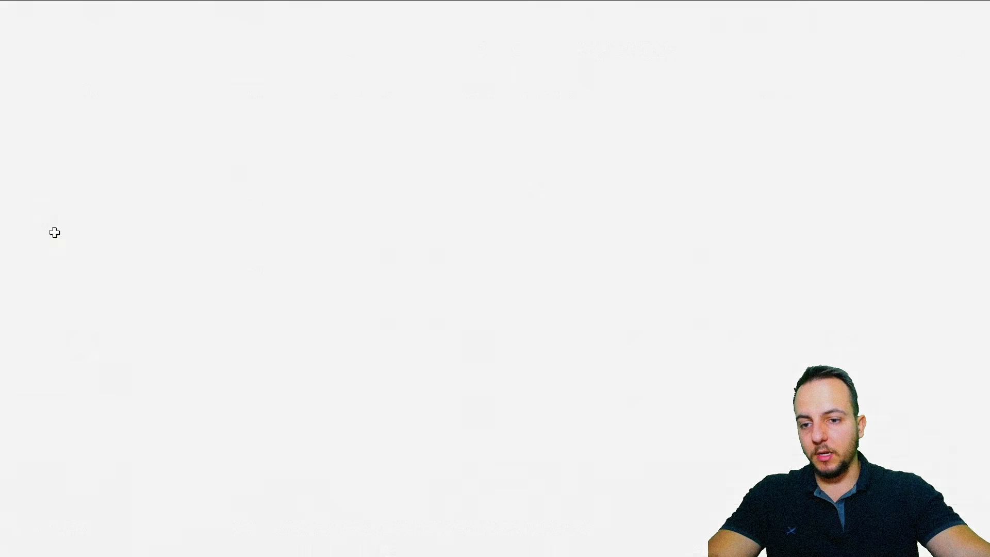
click(53, 231)
double_click(105, 229)
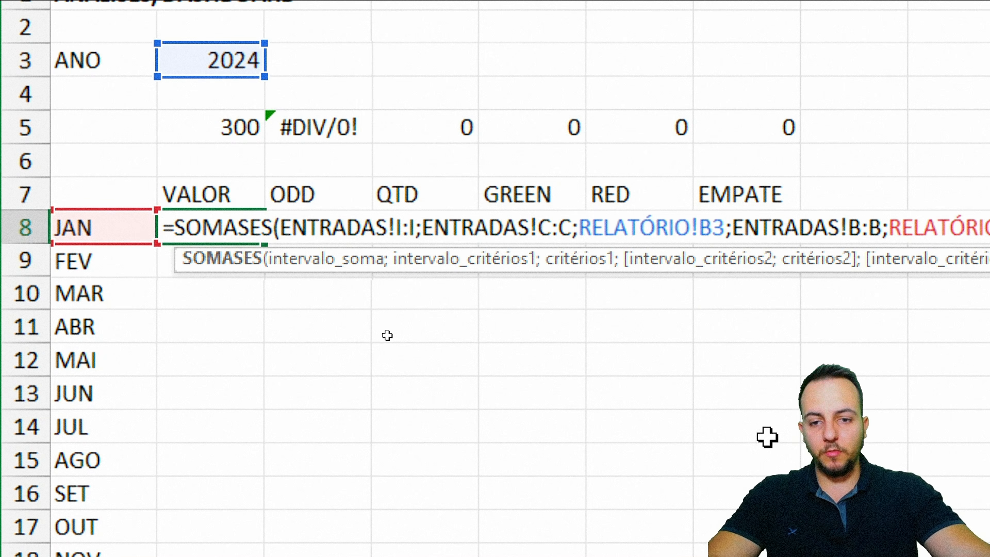
click(336, 227)
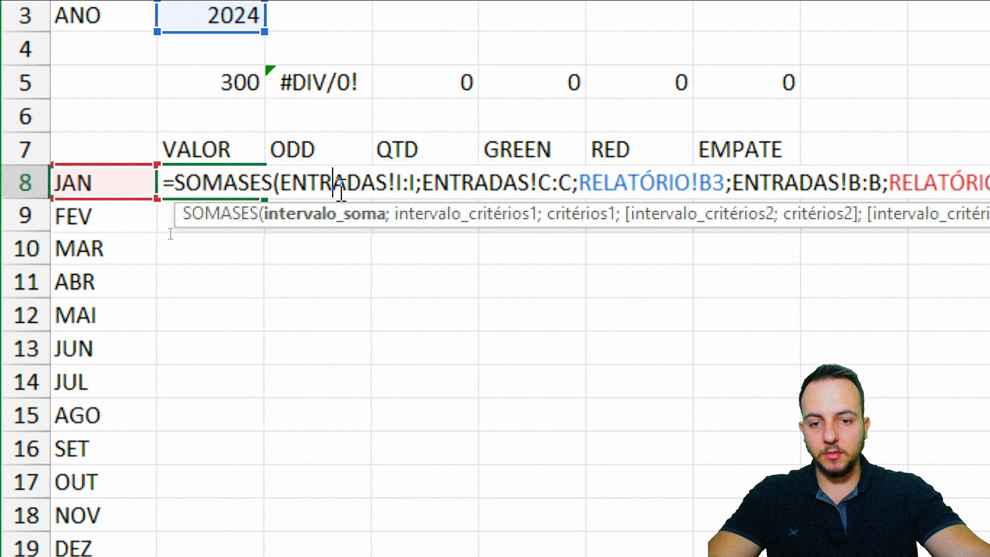
drag(286, 187, 411, 183)
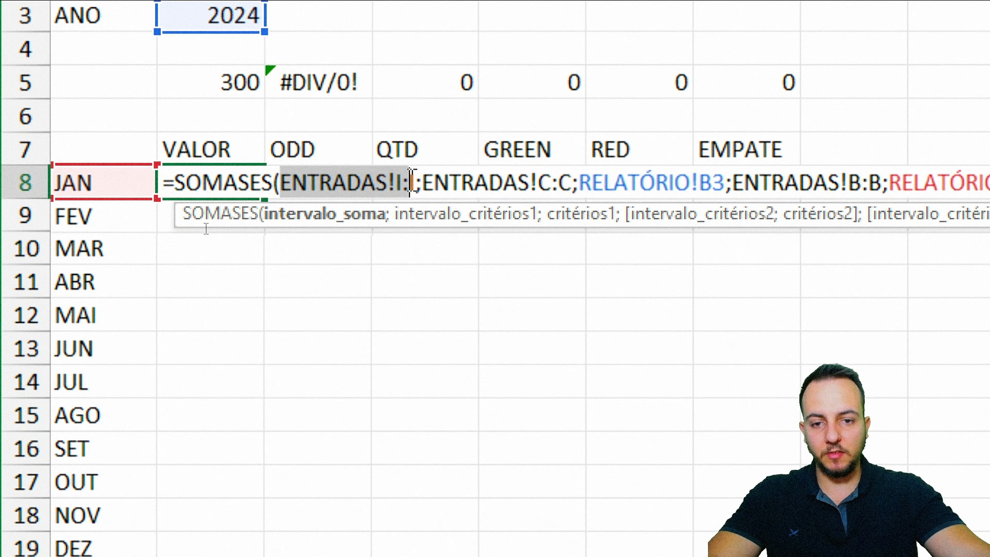
key(F4)
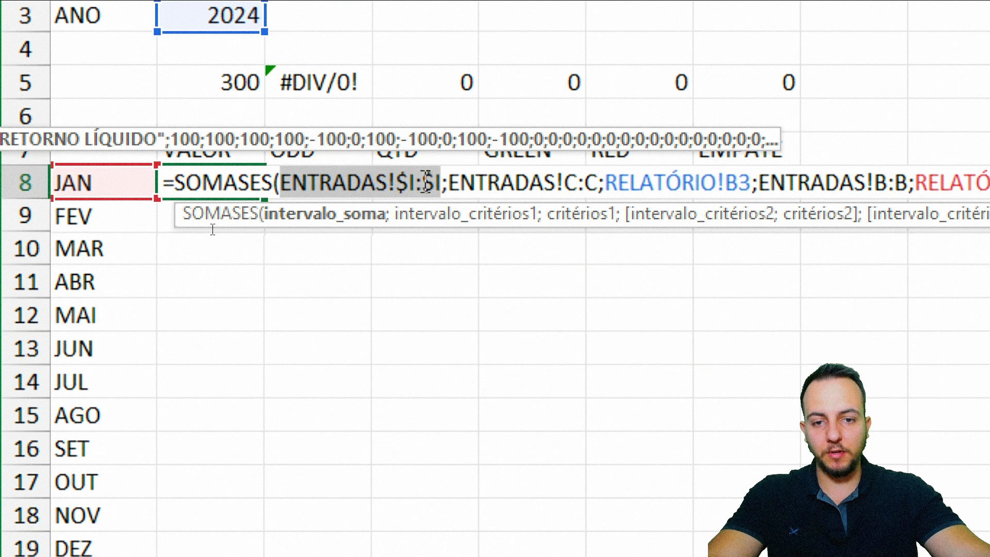
click(529, 183)
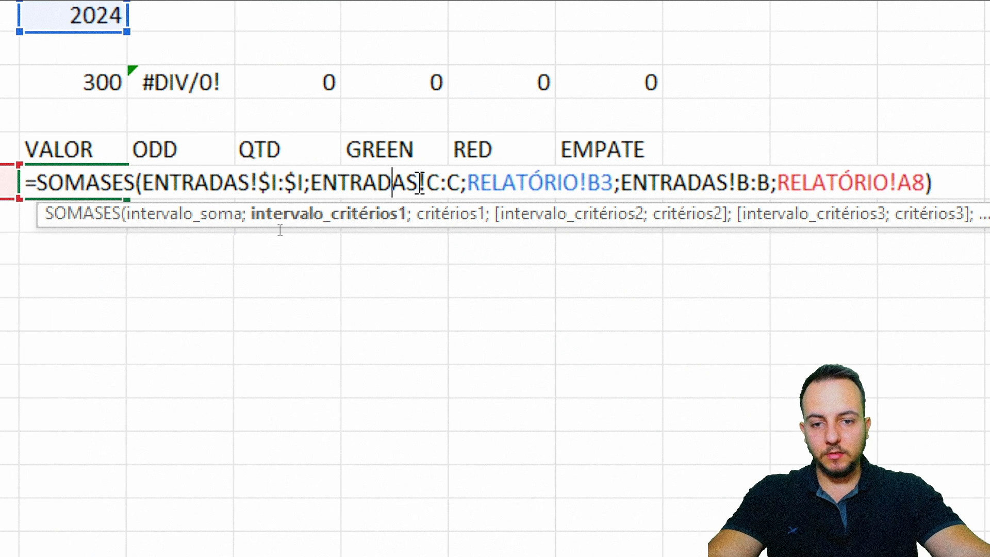
drag(312, 185, 460, 183)
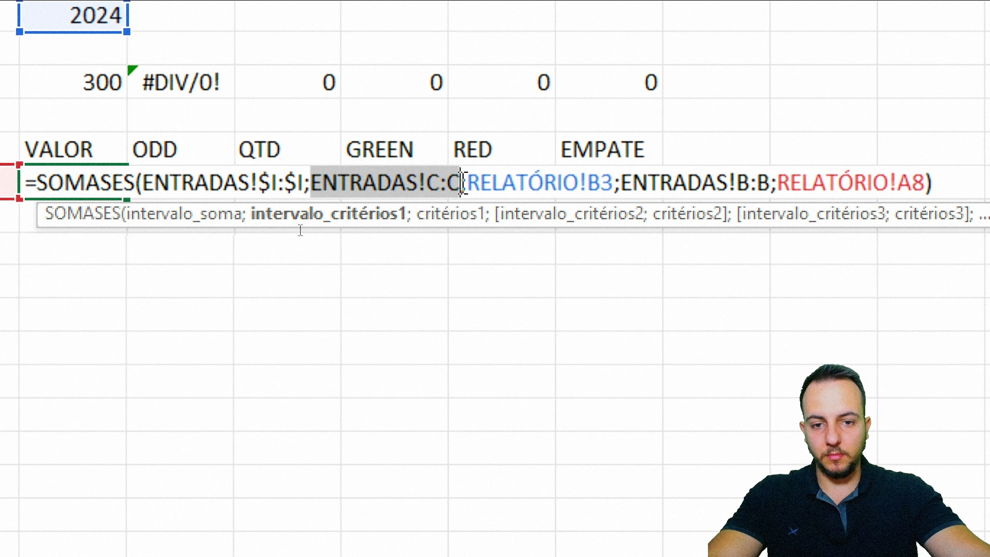
key(F4)
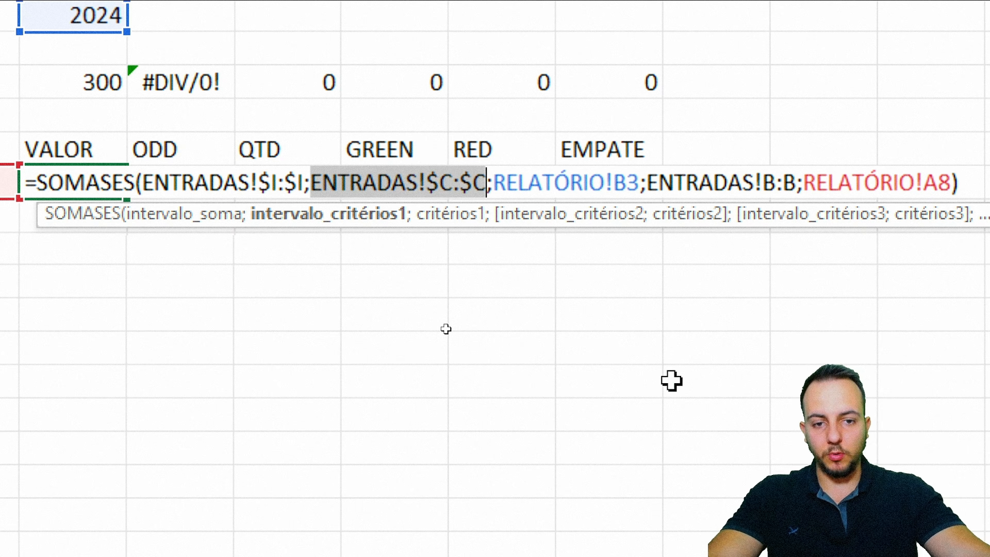
Lock the year criterion in the B8 formula as RELATÓRIO!$B$3 and the month criteria range as ENTRADAS!$B:$B
click(628, 183)
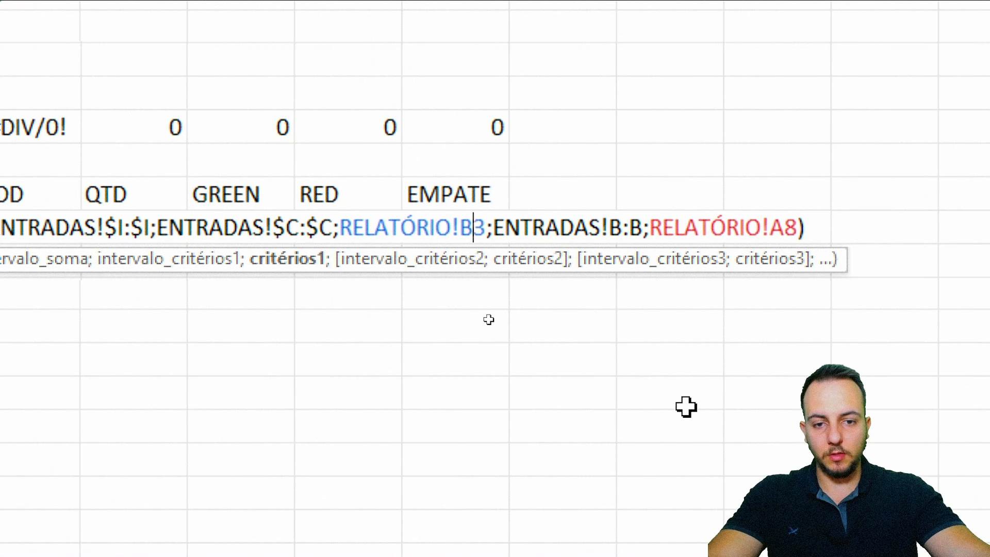
key(F4)
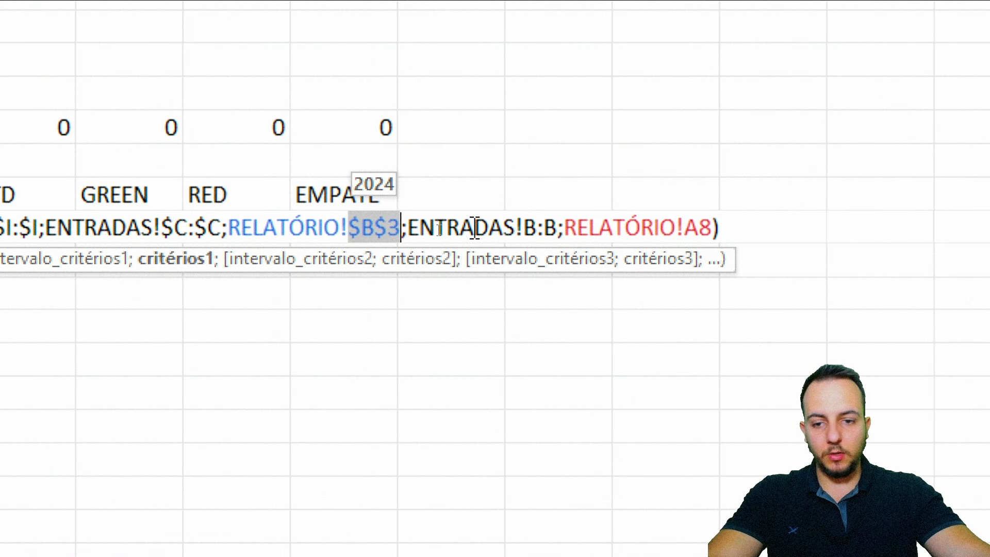
click(474, 228)
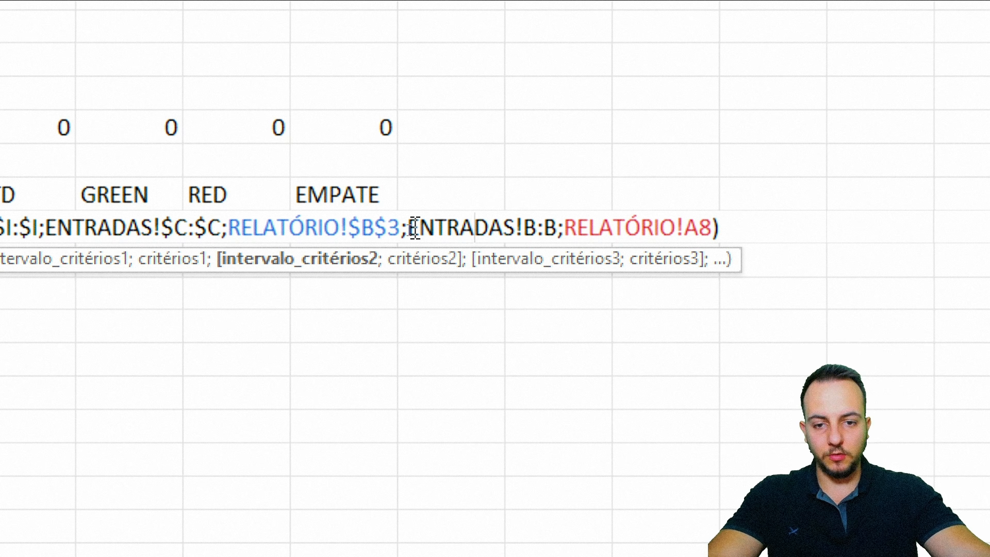
drag(411, 231, 623, 235)
key(F4)
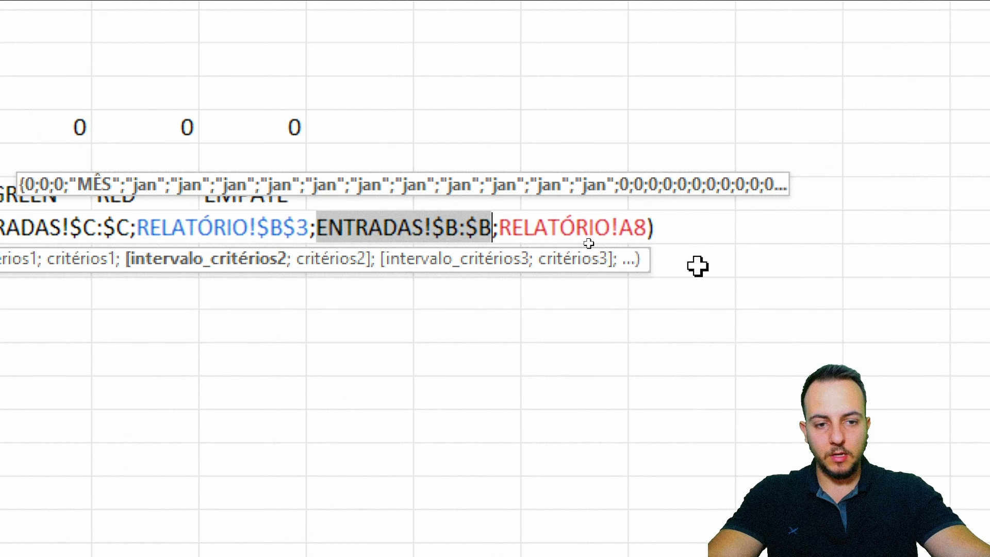
Lock only the column of the month criterion in B8 as RELATÓRIO!$A8 and commit the formula
click(588, 233)
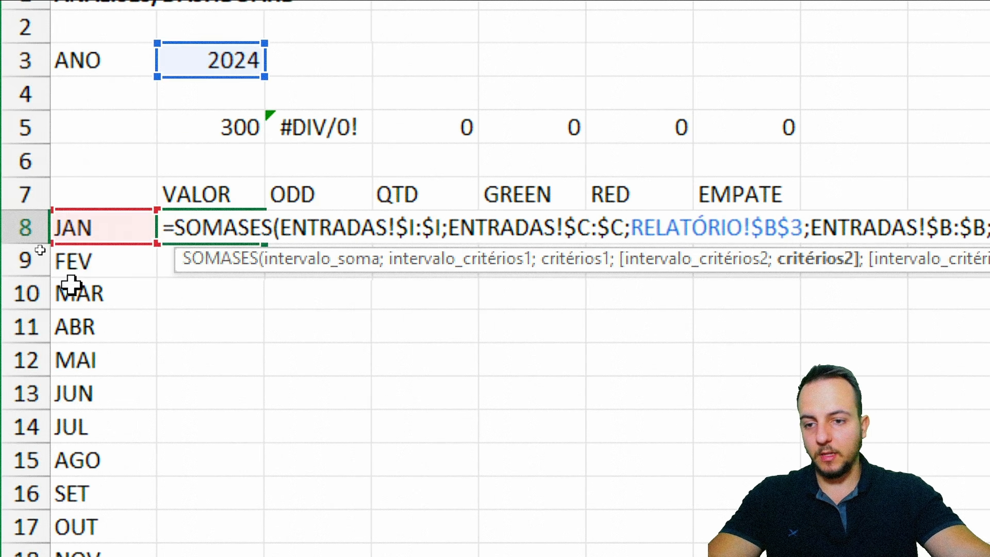
mouse_move(120, 245)
mouse_down()
mouse_move(113, 369)
mouse_move(128, 246)
mouse_up()
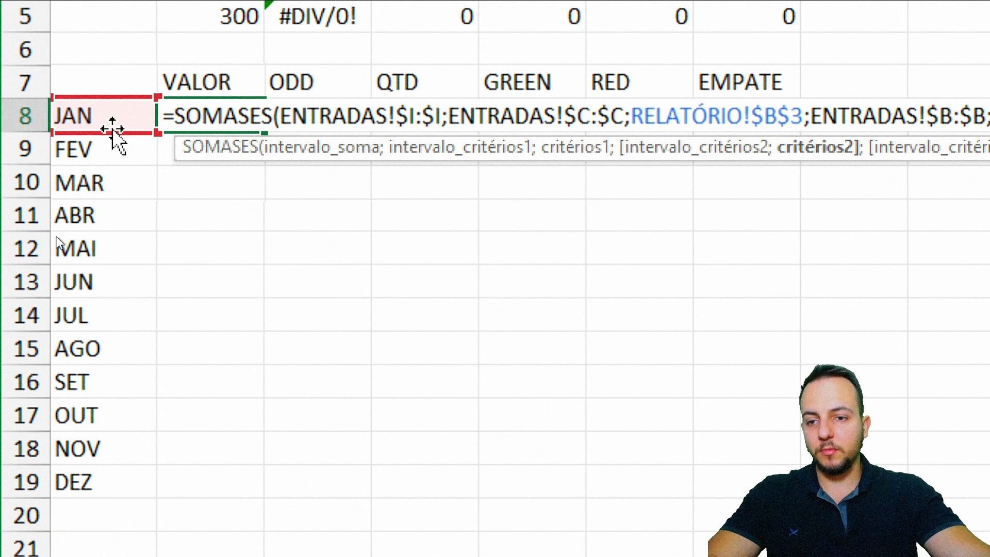
drag(138, 130, 96, 146)
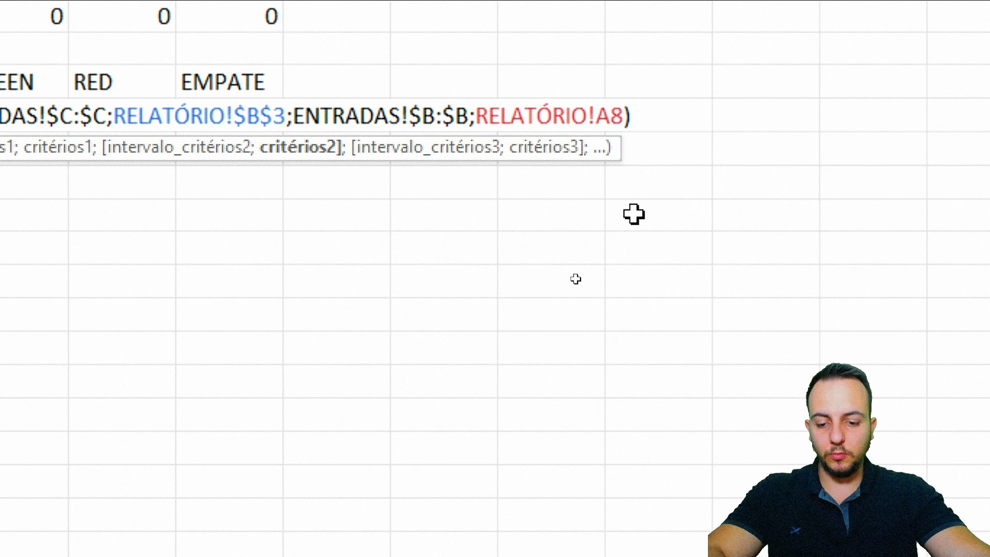
click(593, 114)
drag(482, 108, 624, 116)
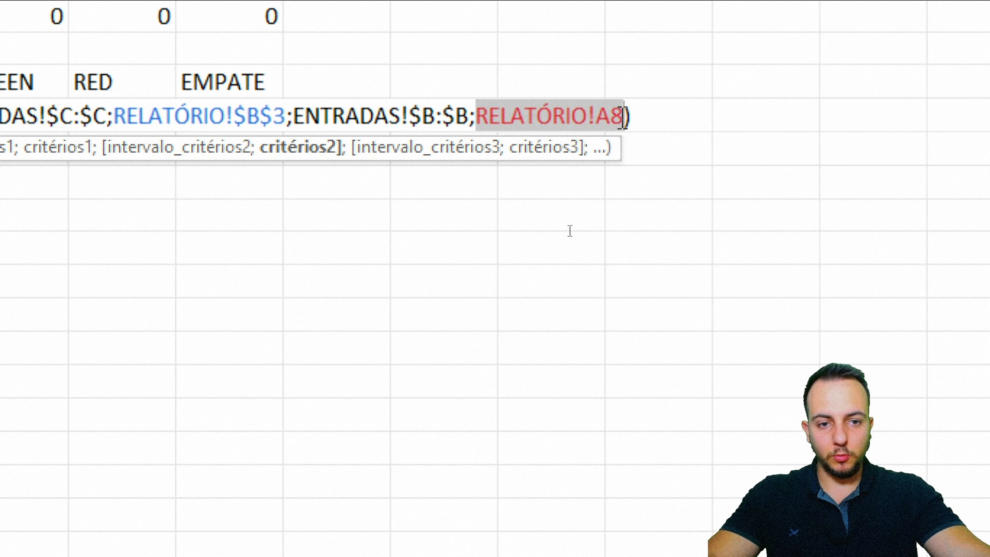
key(F4)
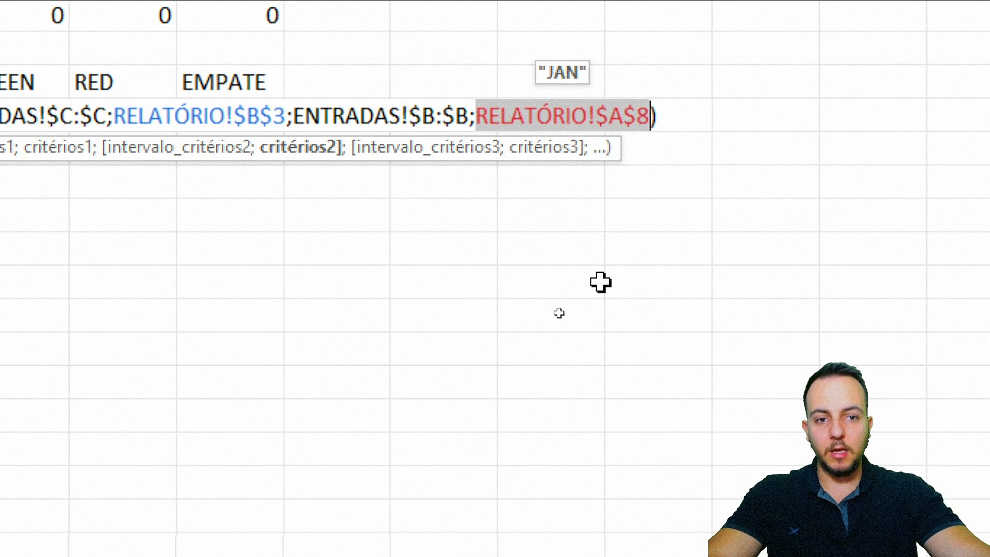
key(F4)
key(F4)
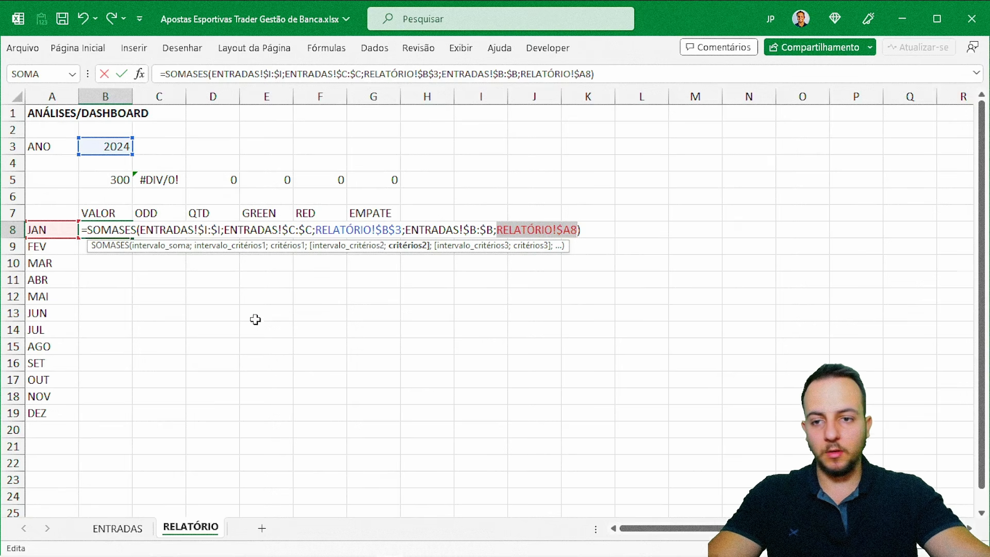
key(Return)
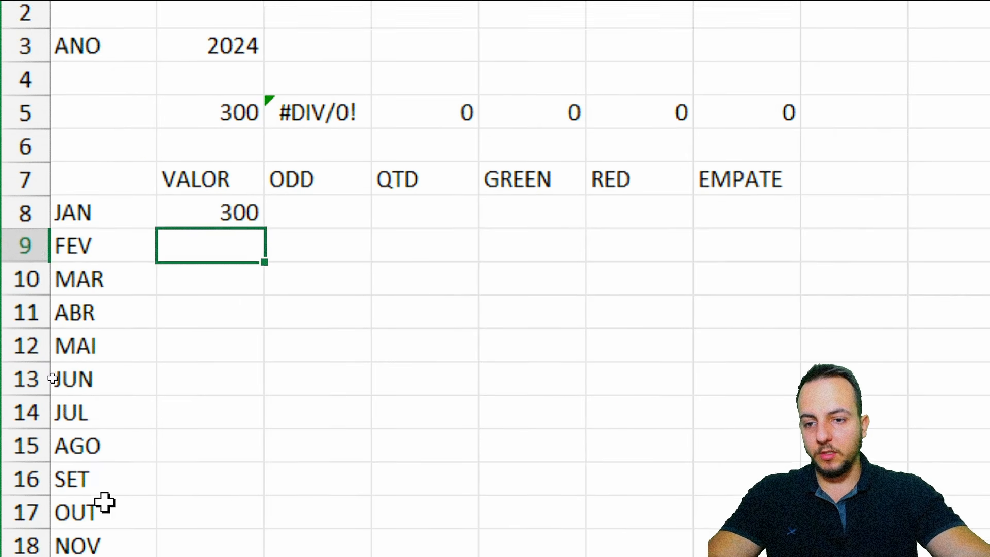
Copy the B8 SOMASES formula into the whole monthly grid B8:G19, from JAN to DEZ and VALOR to EMPATE
click(227, 140)
key(ctrl+c)
drag(232, 151, 741, 507)
key(ctrl+v)
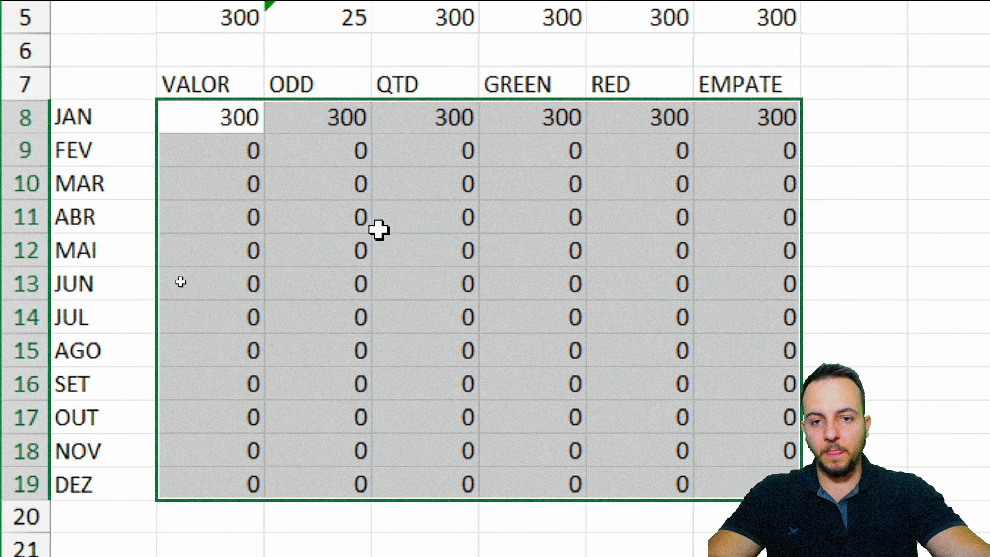
Review the sum range ENTRADAS!$I:$I in the B8 formula and leave the formula as it is
click(326, 183)
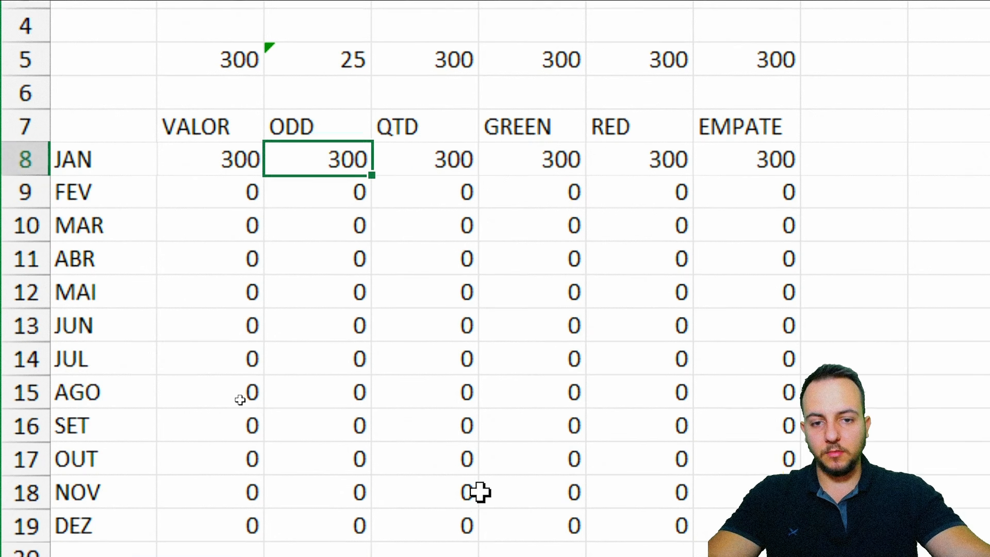
key(ctrl+2)
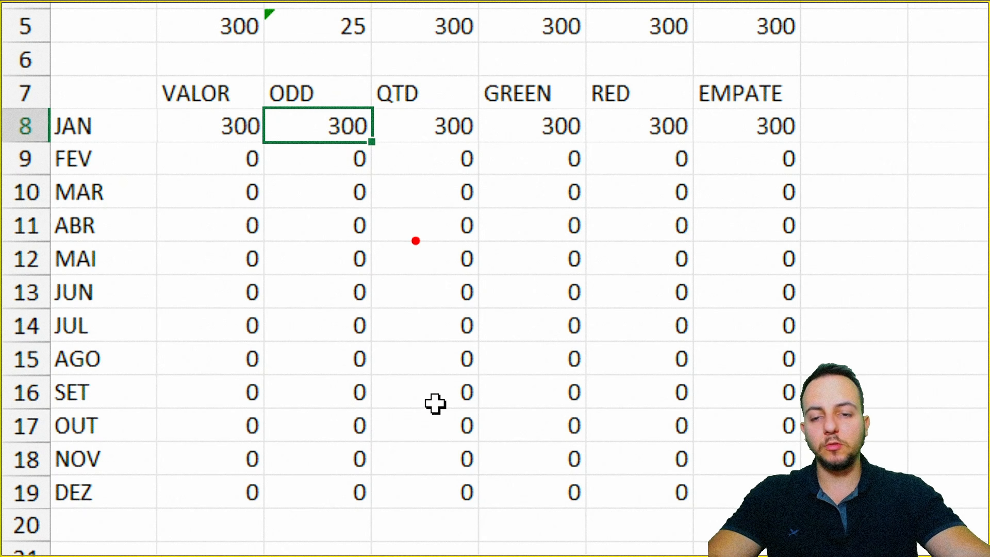
key(Escape)
double_click(231, 129)
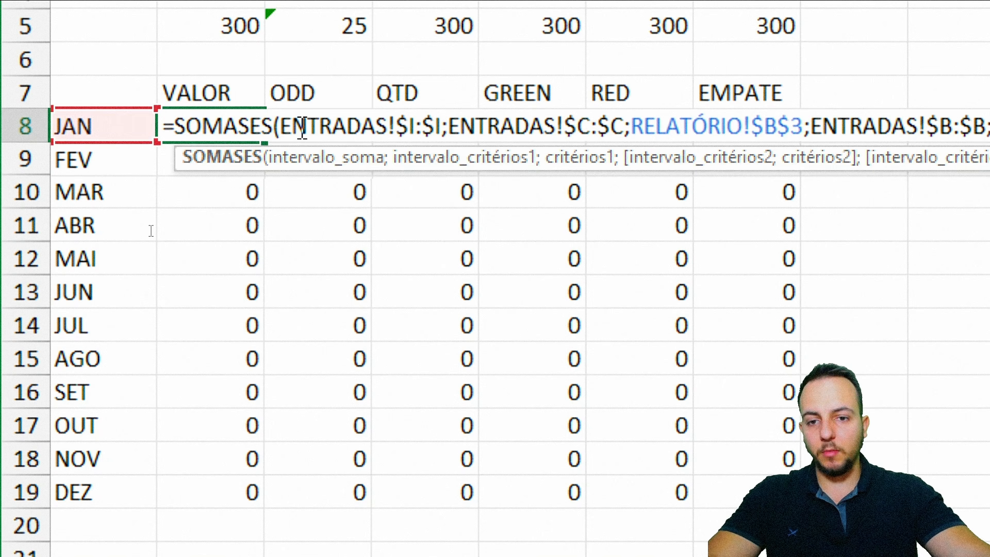
drag(286, 128, 435, 128)
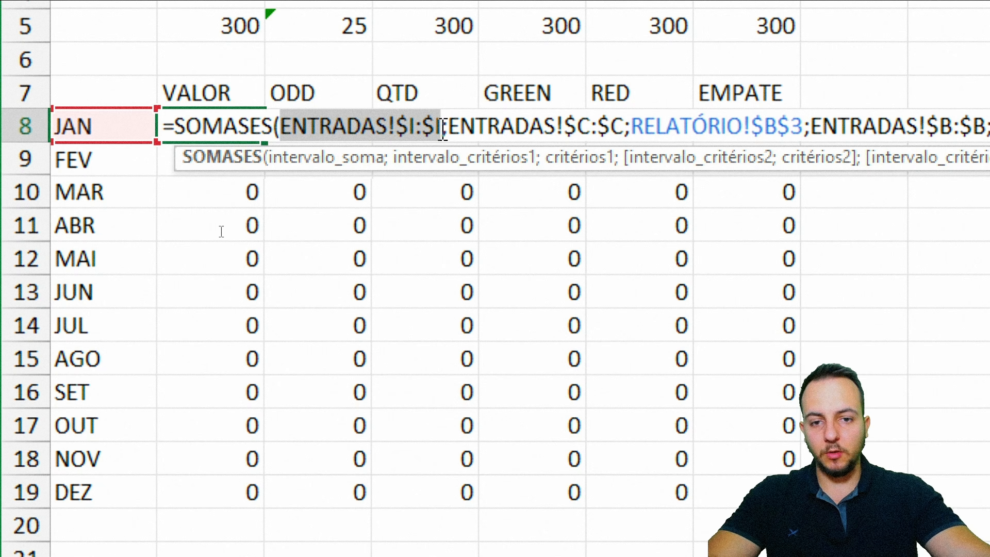
key(Escape)
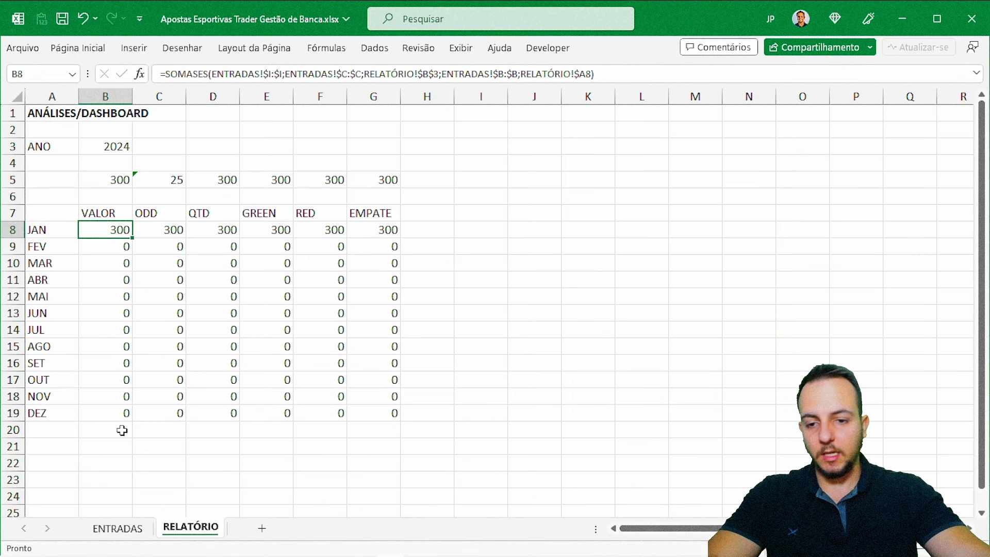
Check in the ENTRADAS sheet which column the sum range I:I refers to, examining the RETORNO LÍQUIDO column
click(108, 526)
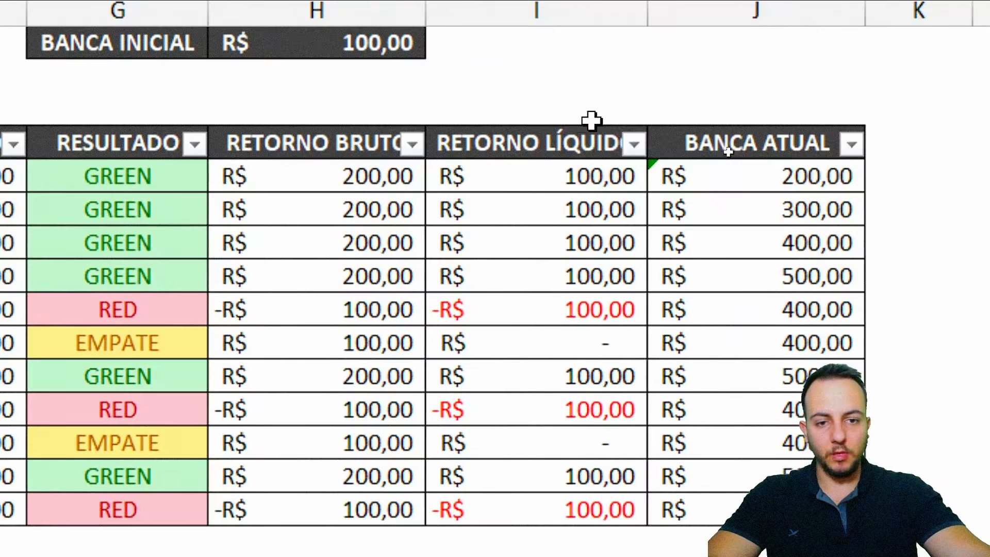
click(720, 95)
click(578, 61)
click(550, 191)
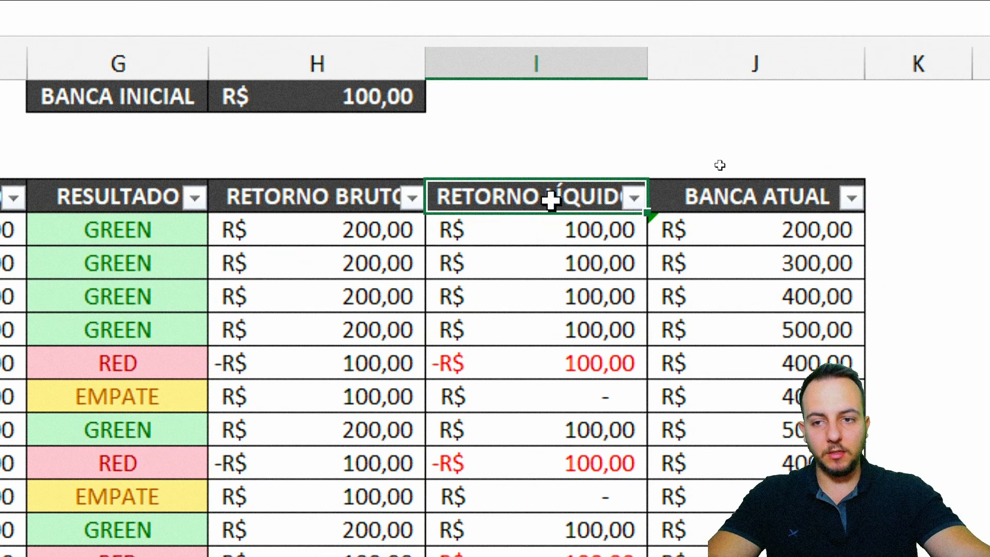
click(564, 73)
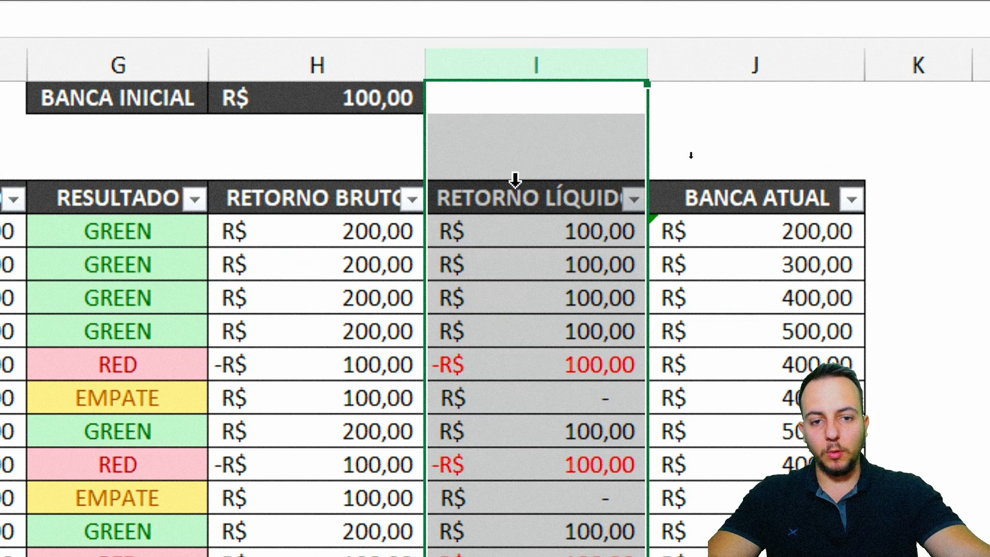
click(511, 196)
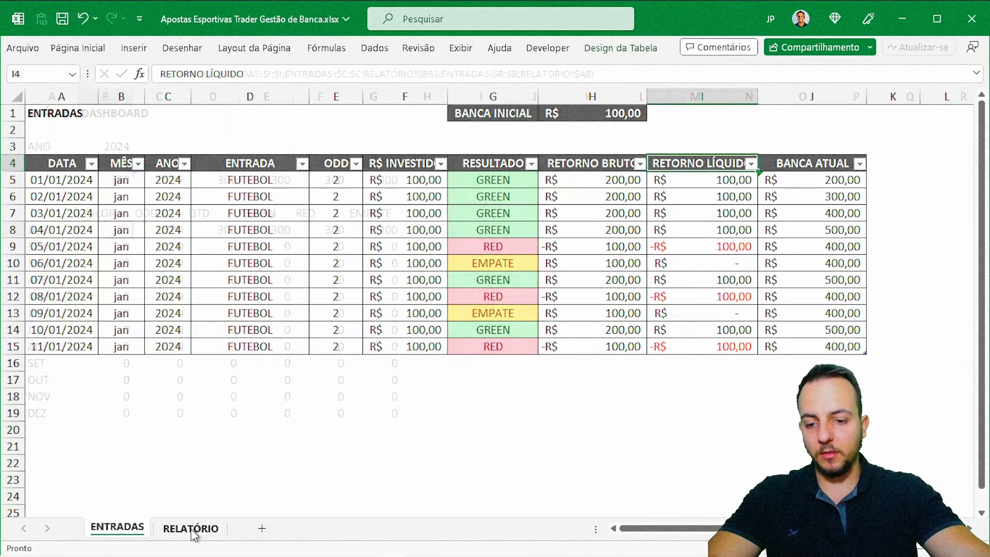
Return to the RELATÓRIO sheet and review the row 7 column headings from ODD to EMPATE
click(191, 530)
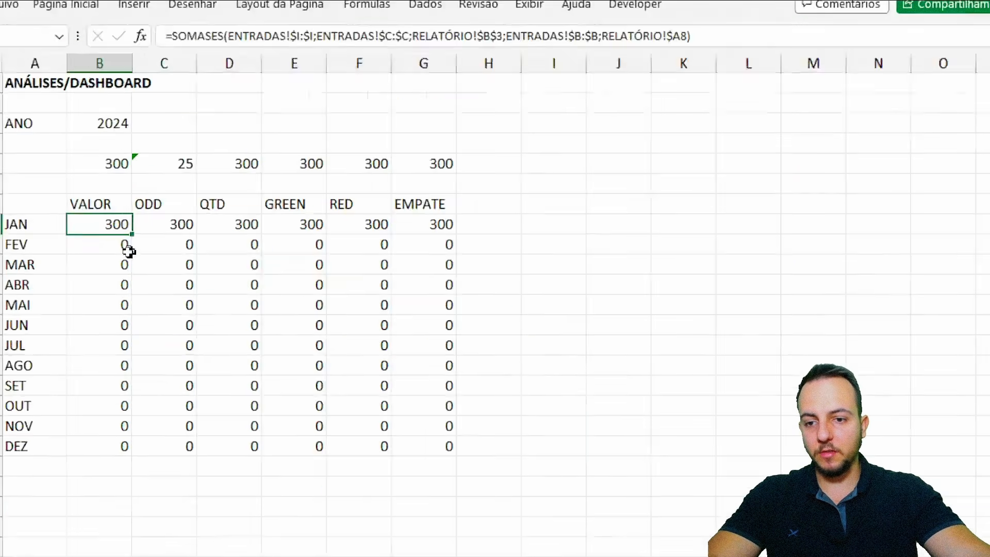
click(180, 208)
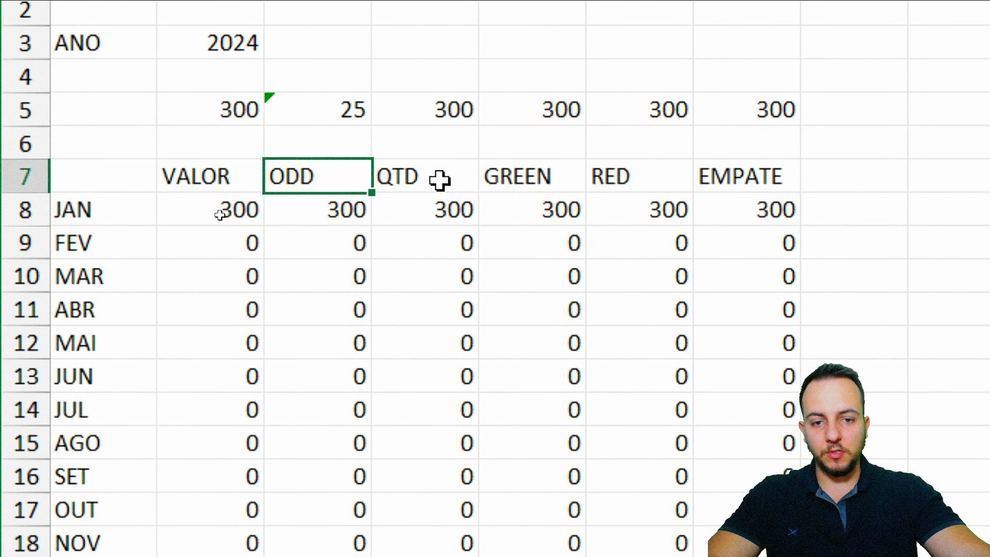
click(440, 180)
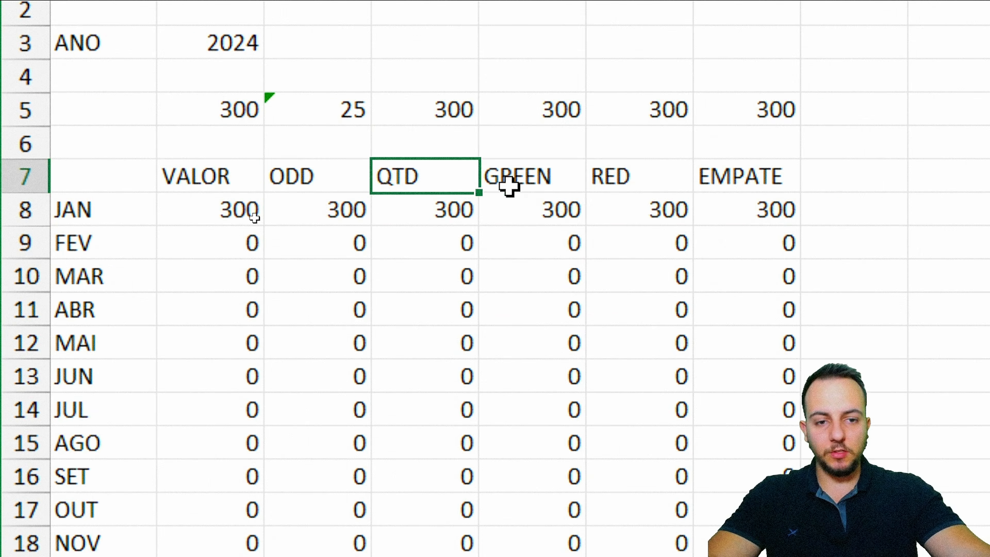
click(523, 185)
click(656, 167)
click(781, 182)
Examine the copied SOMASES formulas in the JAN row under VALOR, ODD and QTD, leaving them as they are
double_click(232, 108)
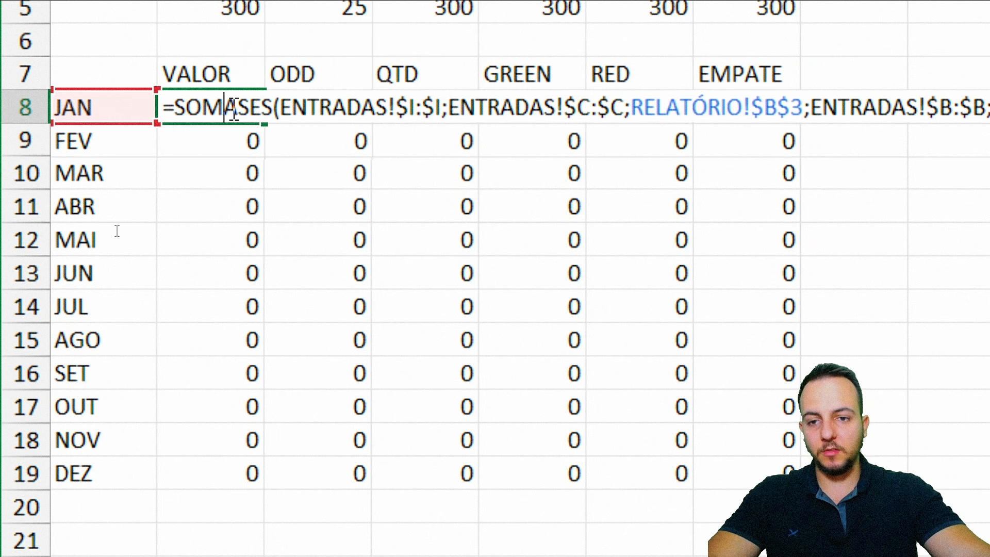
key(Escape)
drag(227, 112, 209, 475)
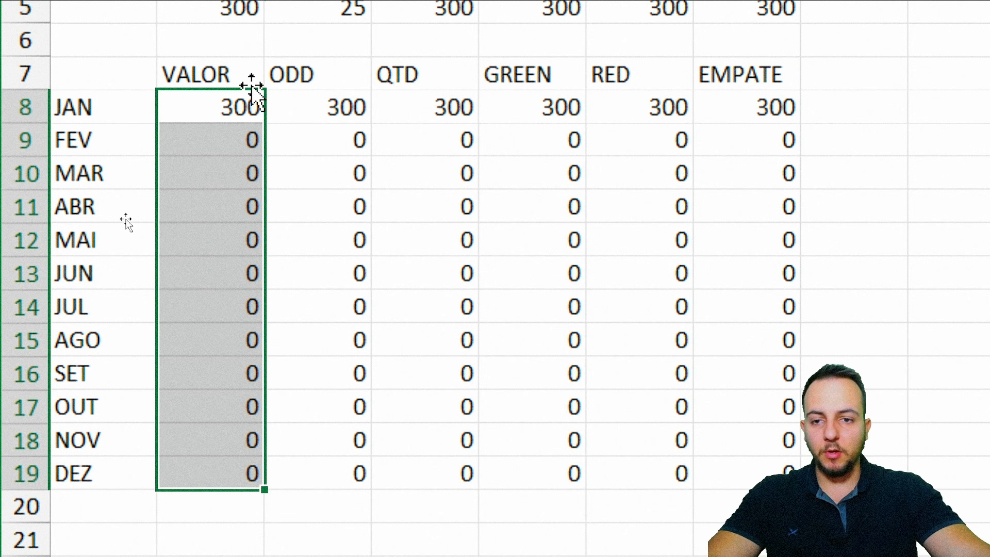
double_click(328, 121)
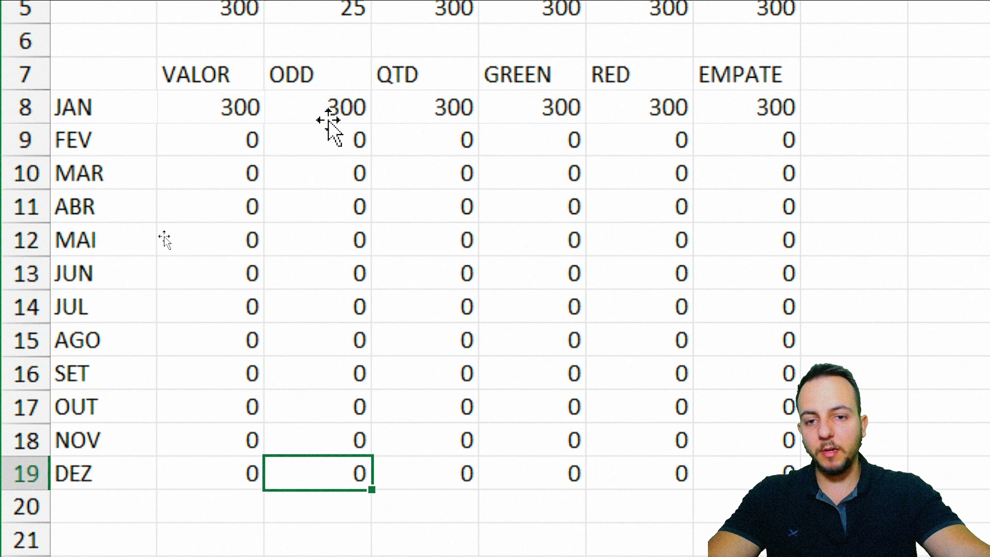
double_click(338, 110)
key(Escape)
double_click(405, 105)
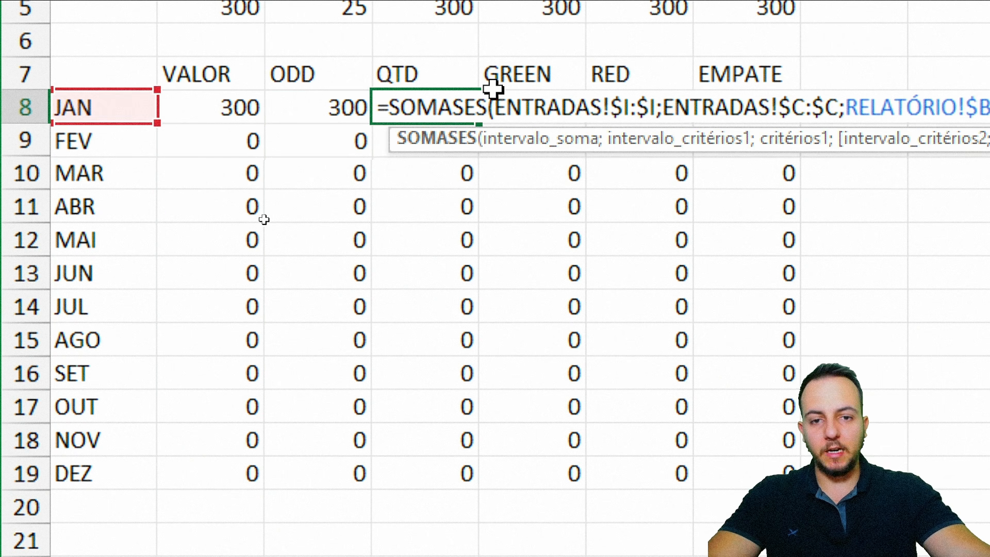
key(Escape)
double_click(455, 110)
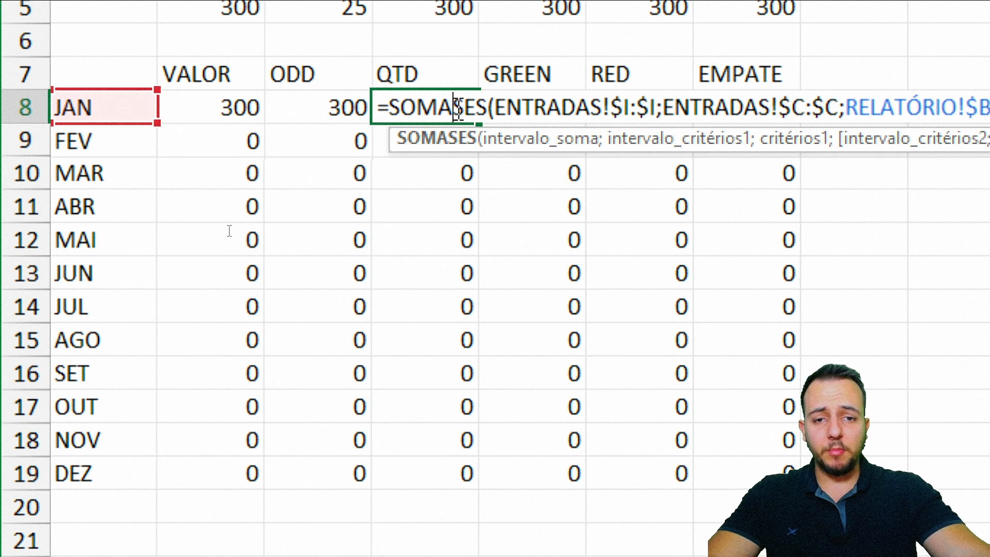
key(Escape)
Clear the copied formulas from the ODD column C8:C19 and the GREEN, RED and EMPATE columns E8:G19
drag(351, 101, 338, 467)
key(Delete)
drag(578, 103, 739, 458)
key(Delete)
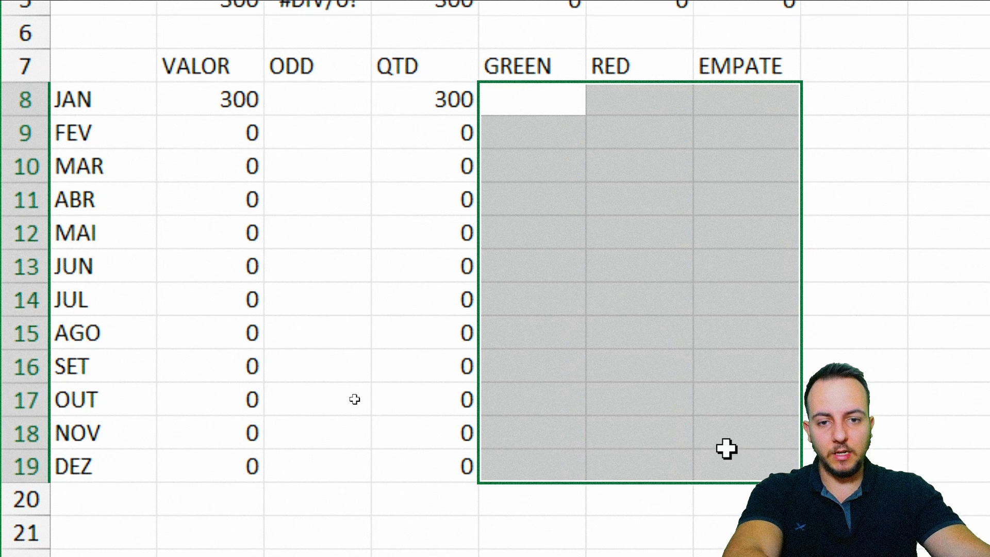
Check the QTD formula in D8 against the ENTRADAS sheet, and clear the QTD formulas from D8:D19
double_click(426, 106)
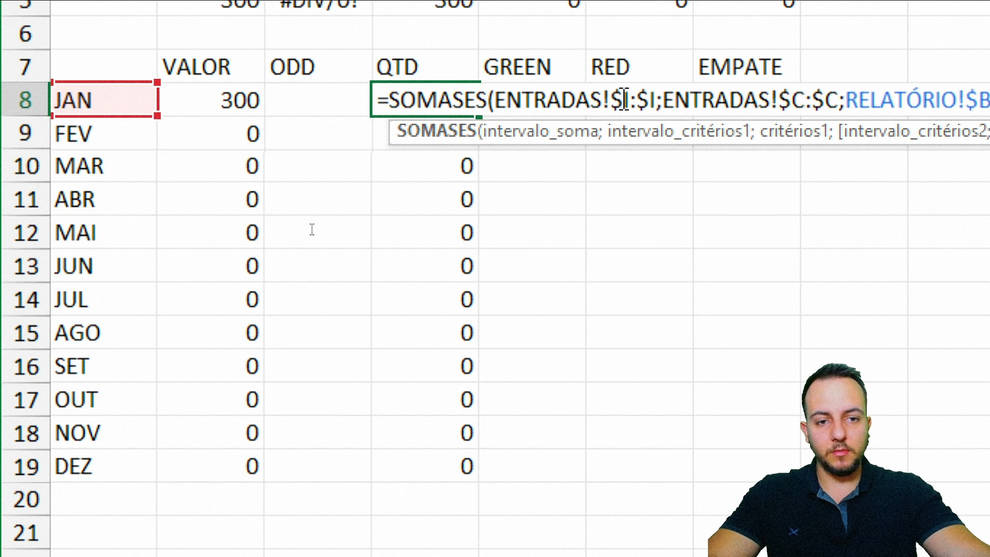
key(Escape)
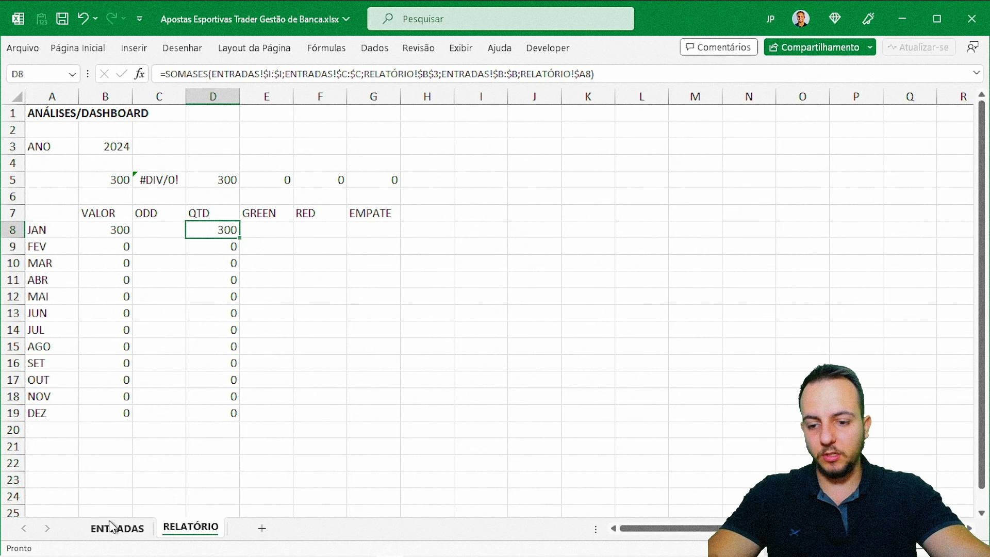
click(114, 527)
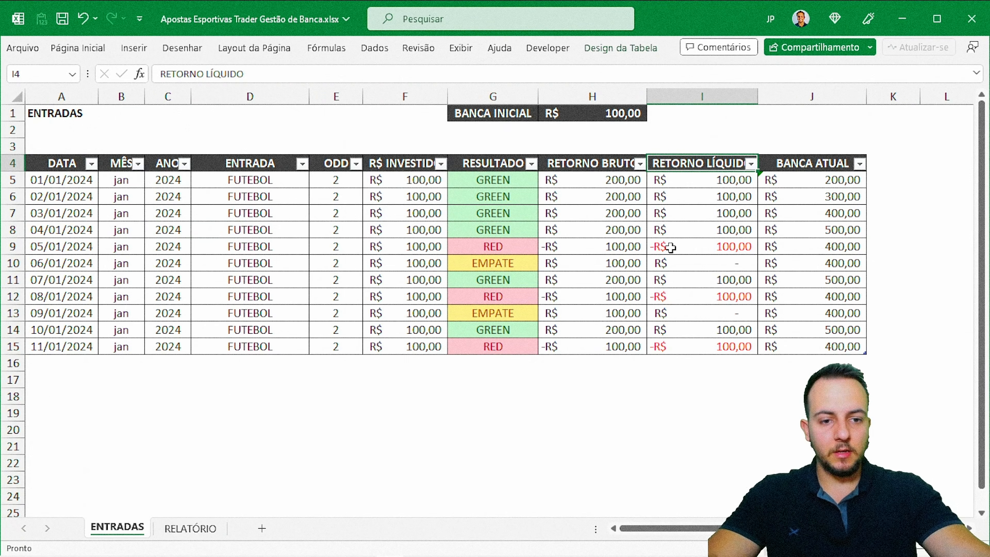
click(206, 531)
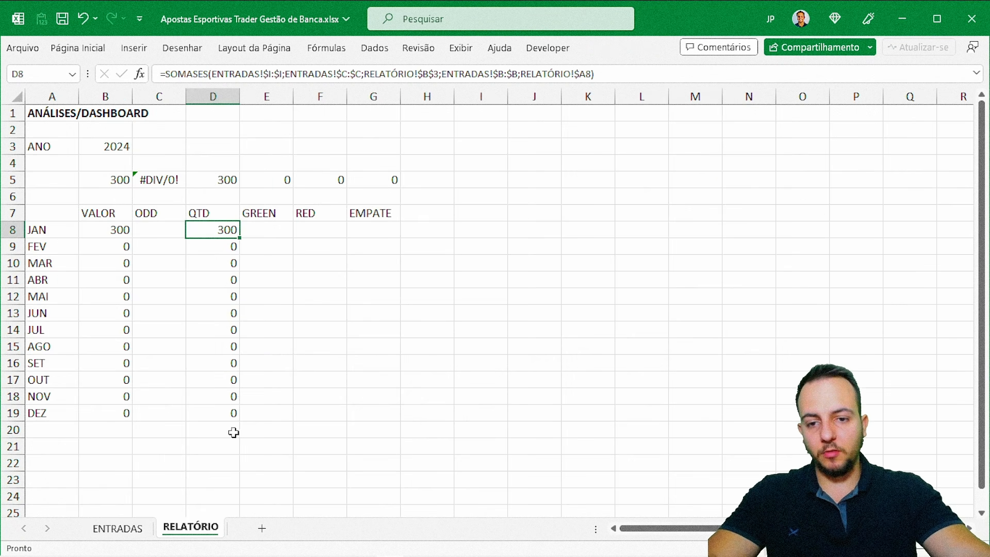
drag(438, 122, 416, 470)
key(Delete)
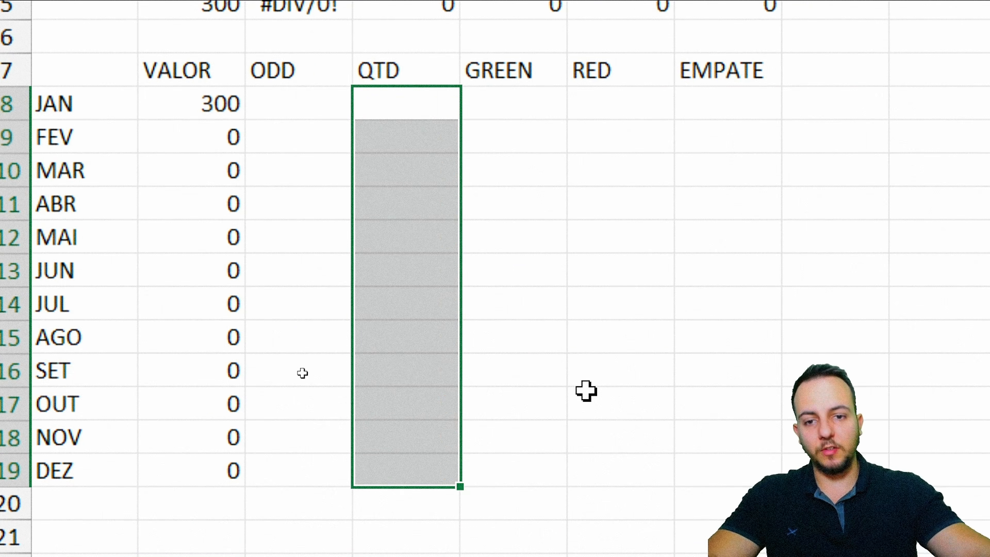
Start a MÉDIASES formula in the JAN cell of ODD, C8, with the average range ENTRADAS!E:E
click(299, 110)
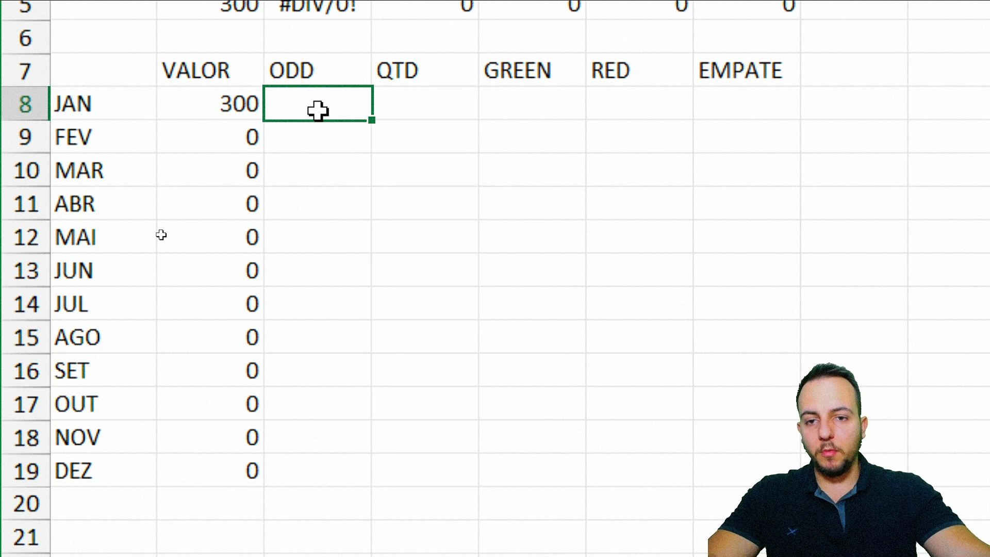
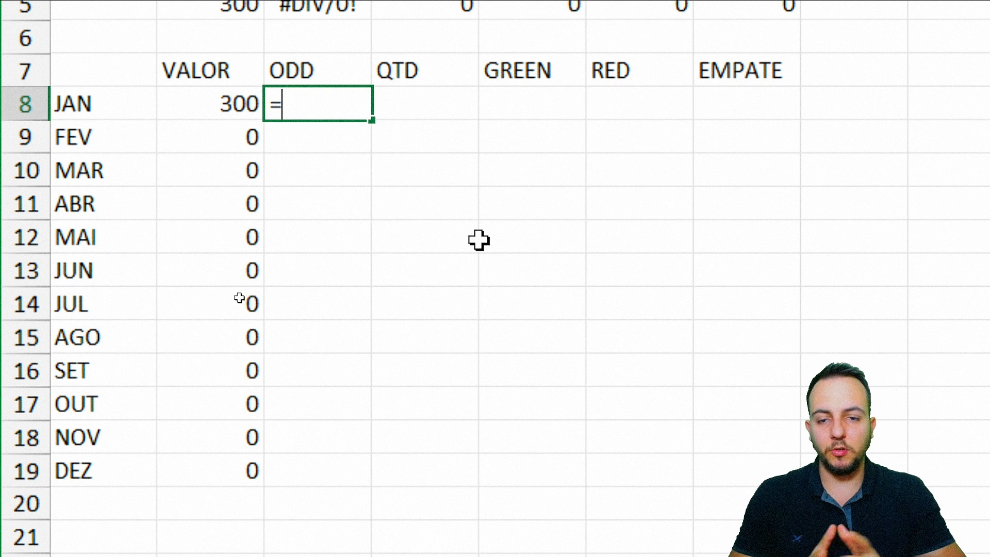
text(=)
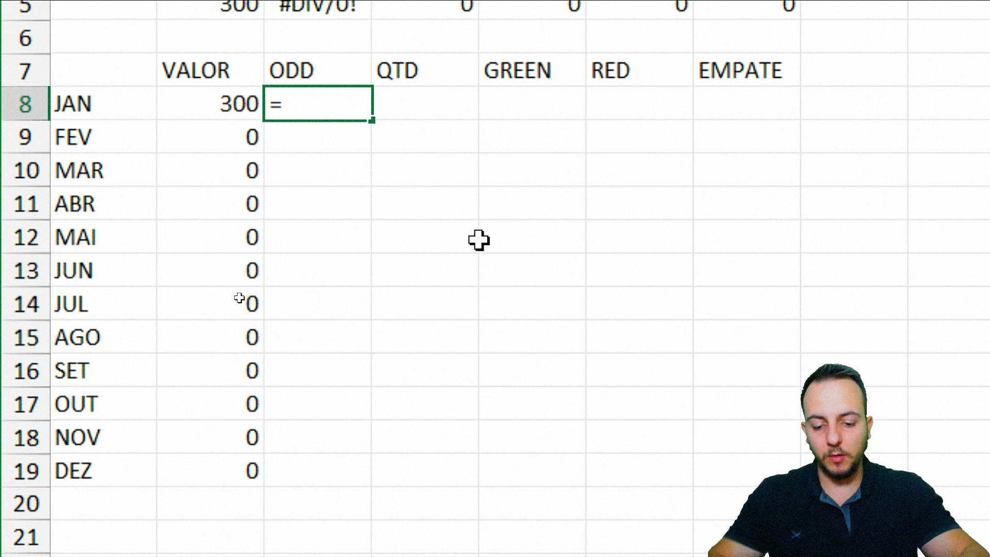
text(MÉDIA)
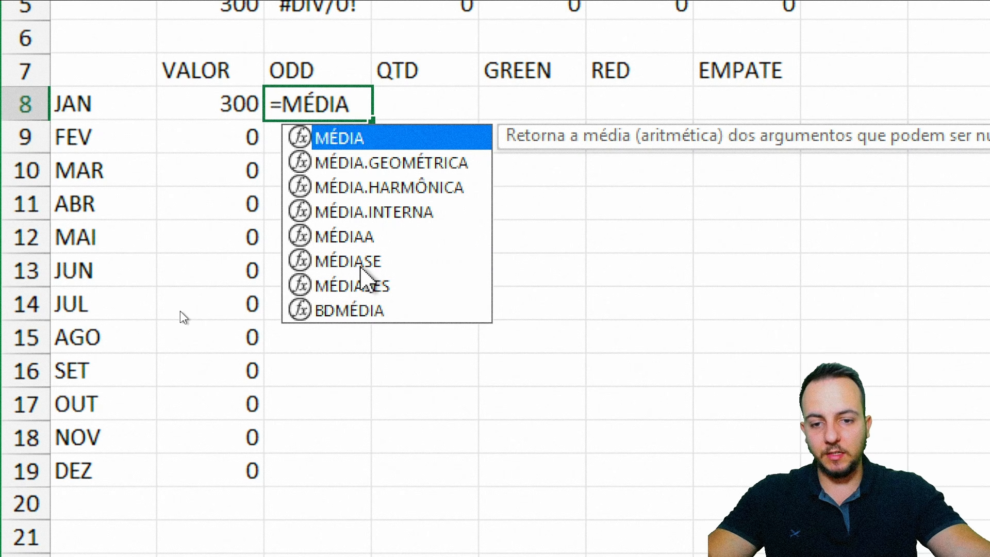
click(364, 286)
double_click(395, 291)
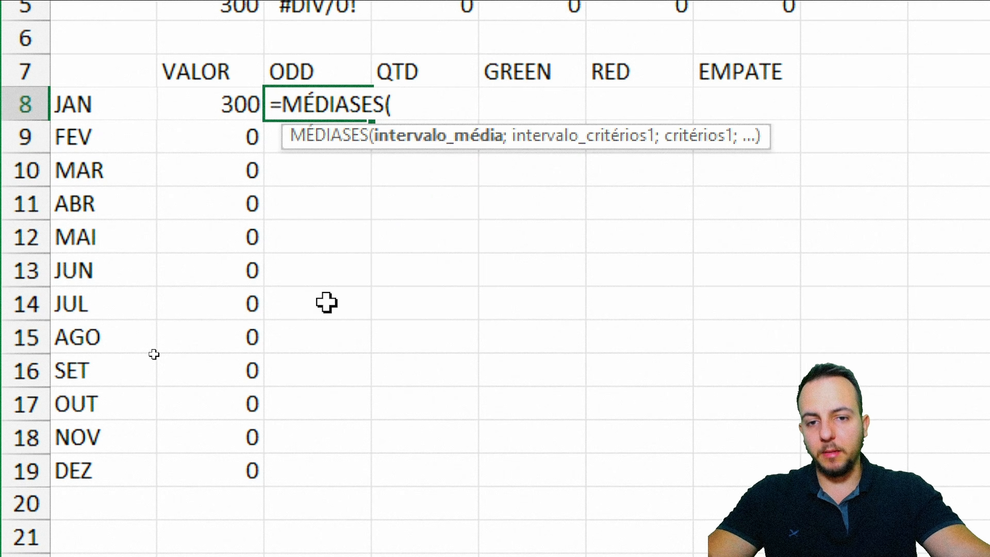
click(210, 509)
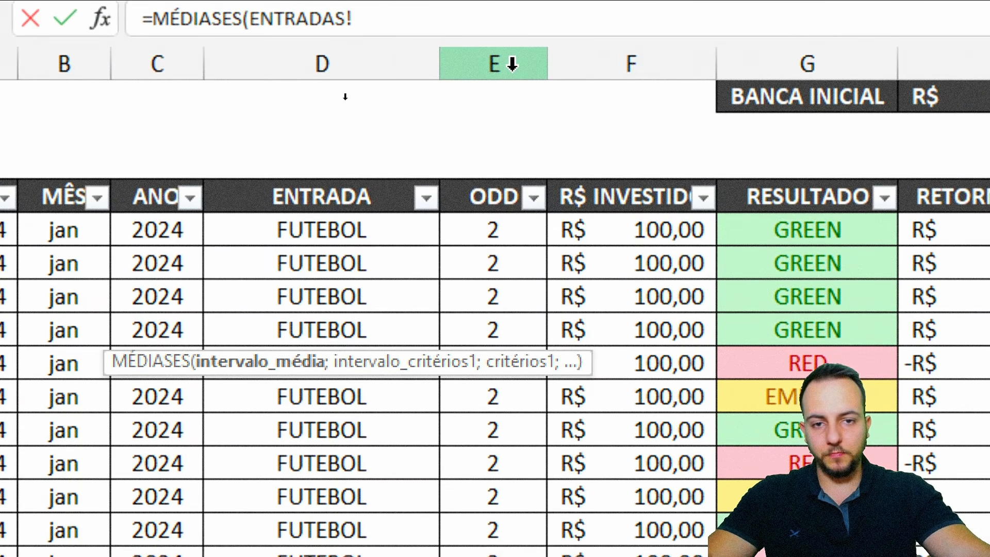
click(512, 64)
text(;)
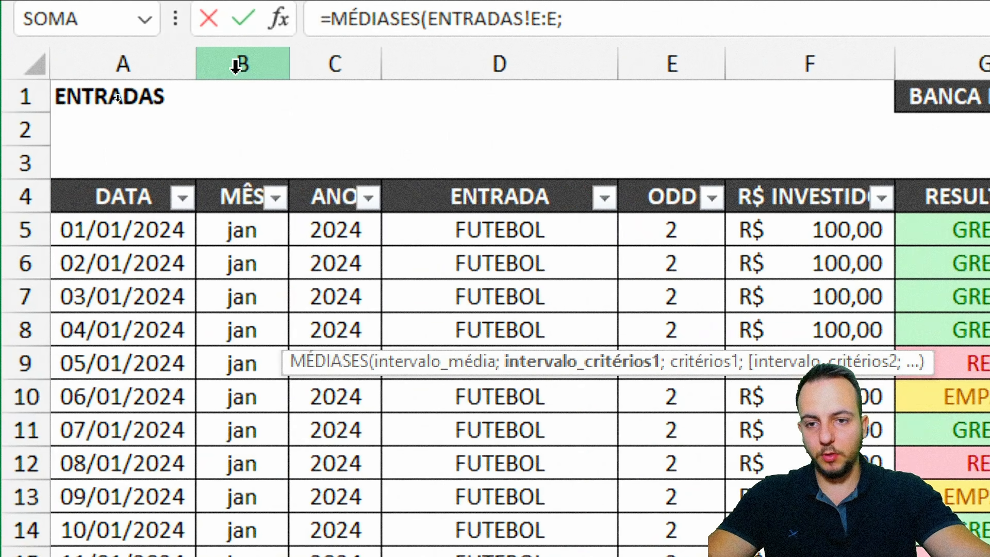
Add the month criterion to the MÉDIASES formula, using range ENTRADAS!B:B and criterion RELATÓRIO!A8
click(235, 64)
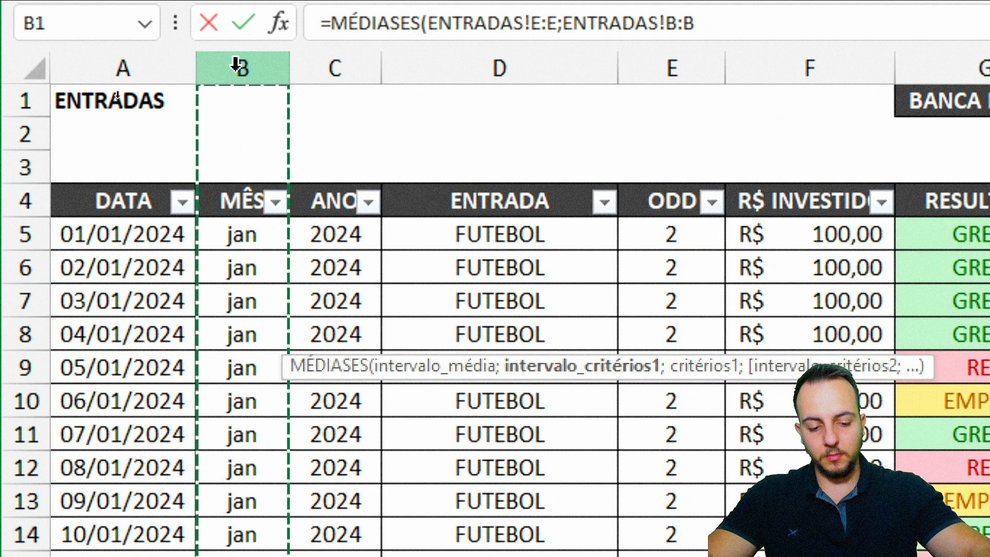
text(;)
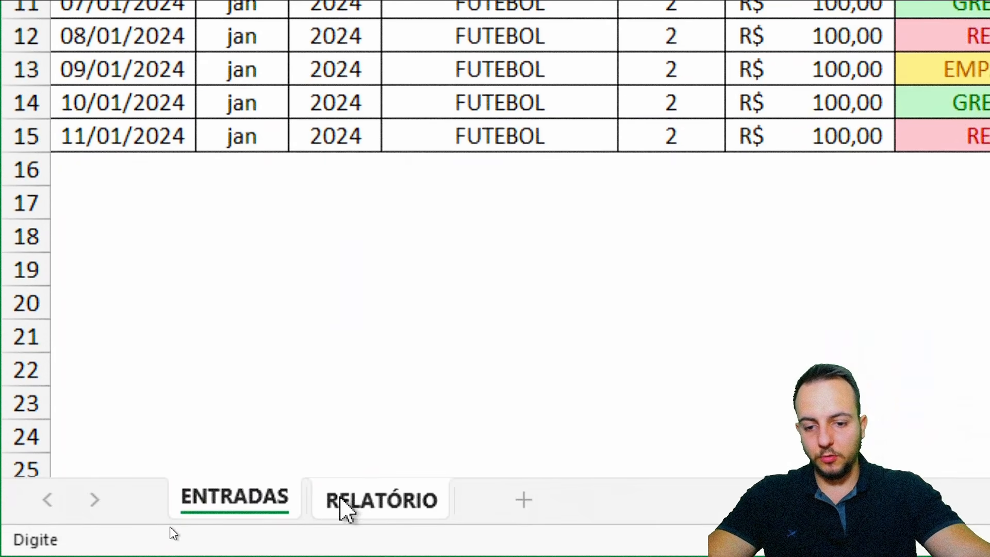
click(341, 500)
click(105, 115)
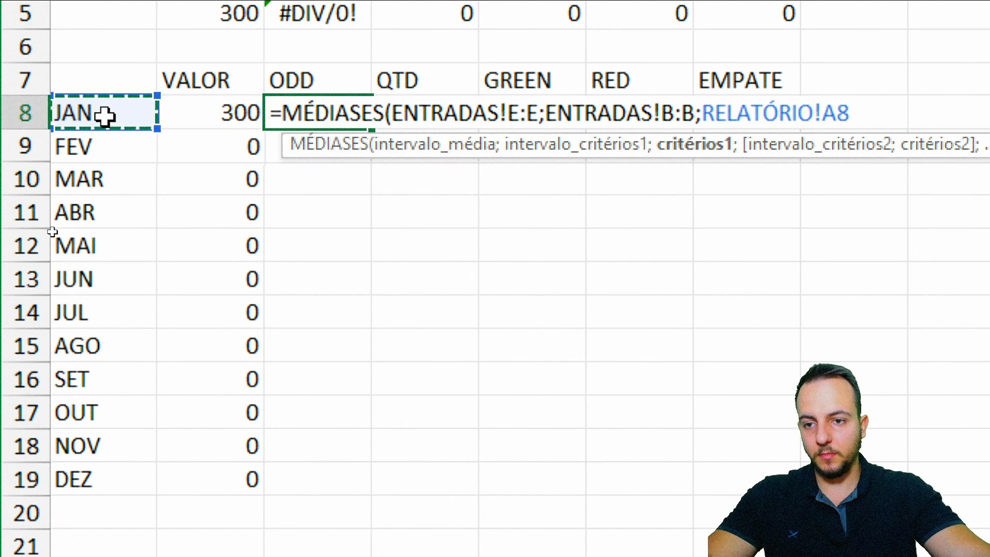
text(;)
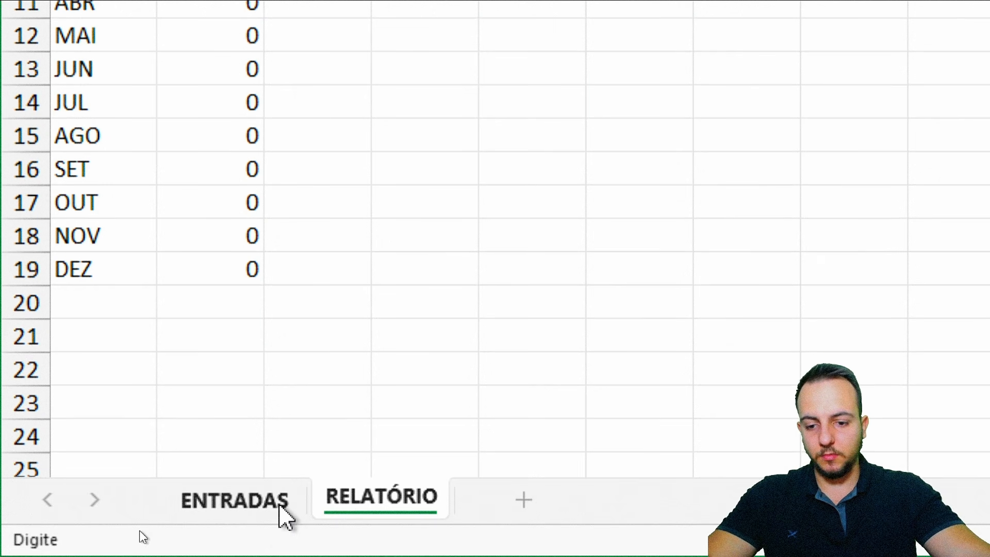
Add the year criterion with range ENTRADAS!C:C and criterion RELATÓRIO!B3, and commit the MÉDIASES formula
click(279, 506)
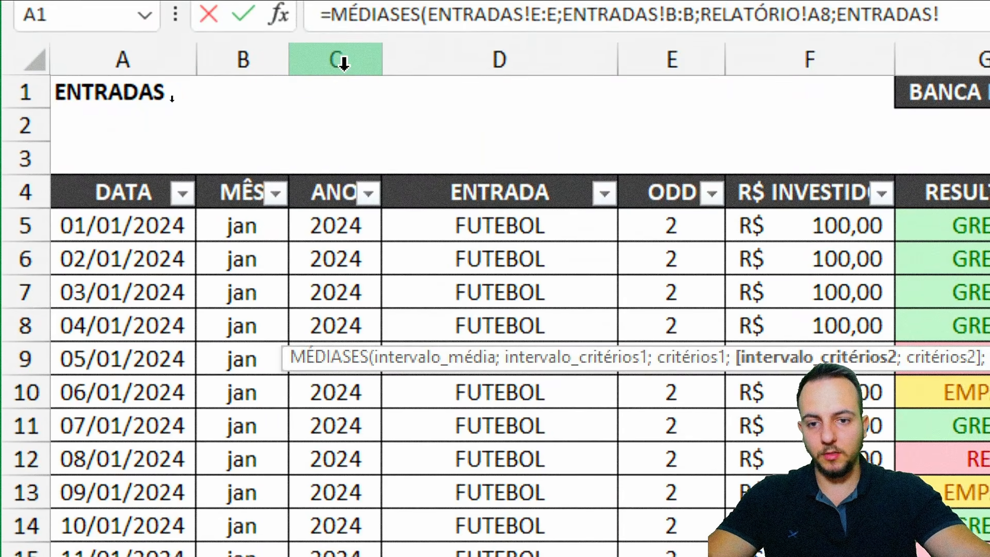
click(343, 62)
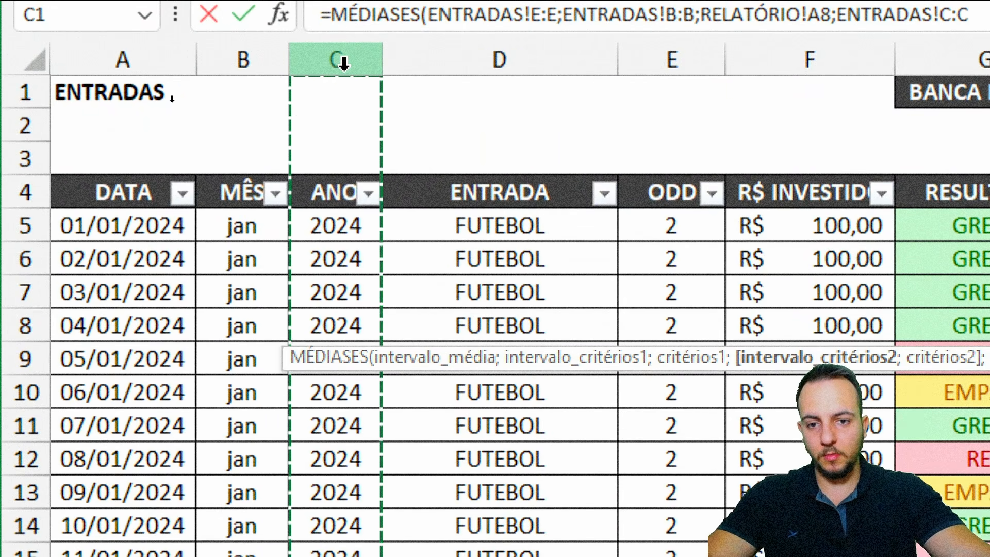
text(;)
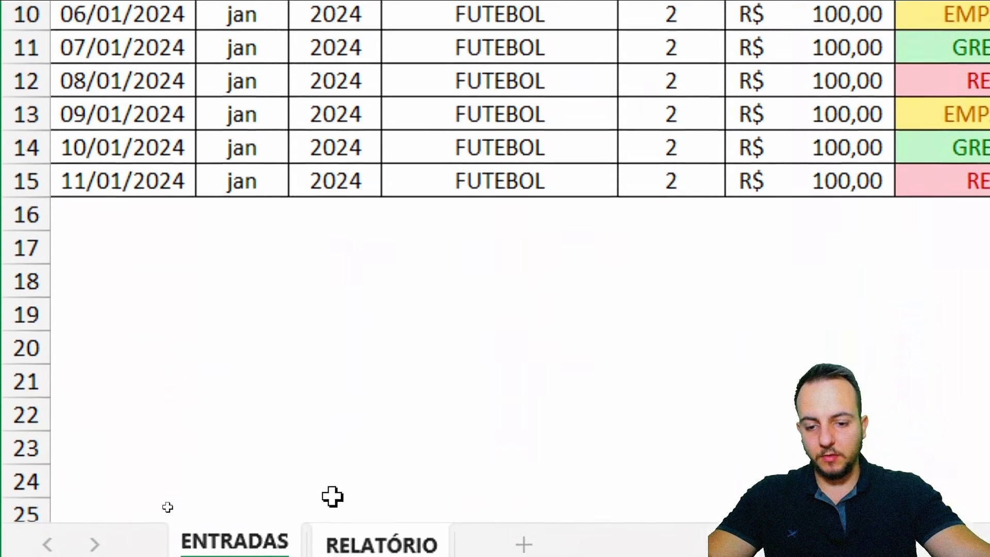
click(342, 500)
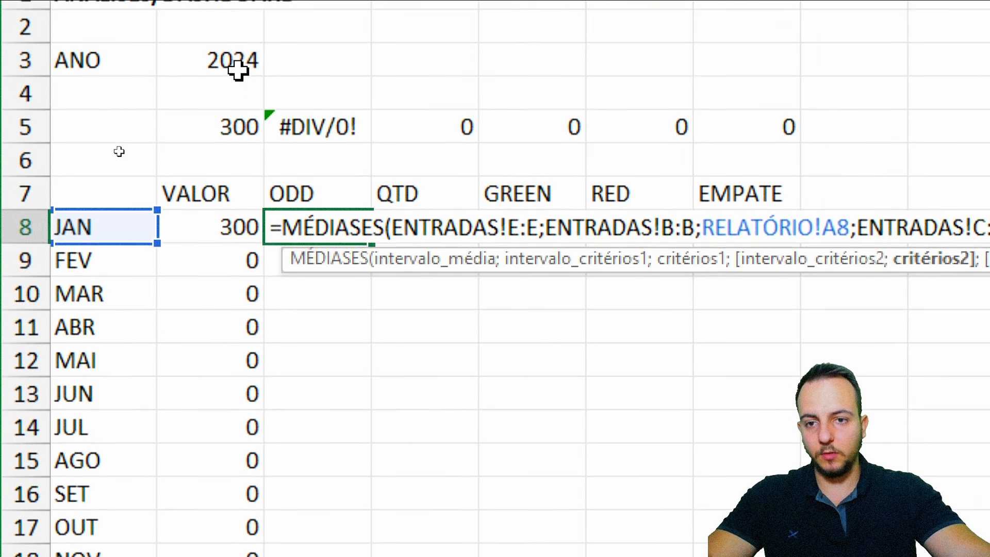
click(218, 69)
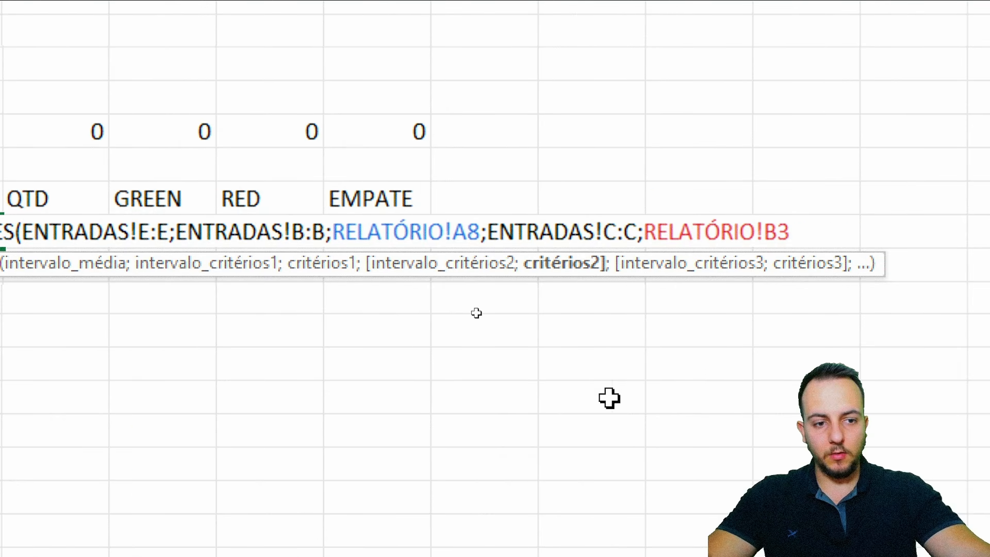
key(Return)
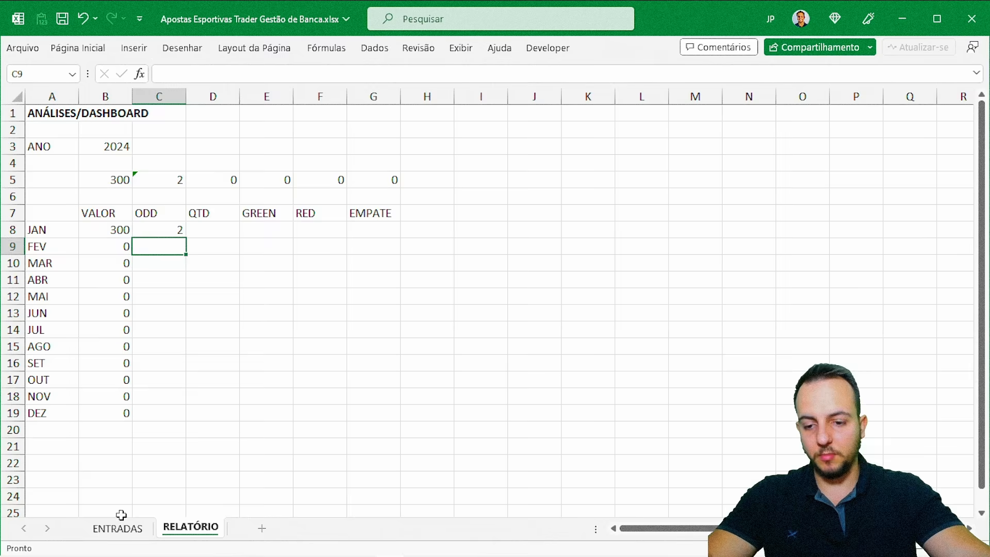
In the ENTRADAS sheet, set the ODD values in E6 and E8:E11 to 1 to test the average
click(119, 525)
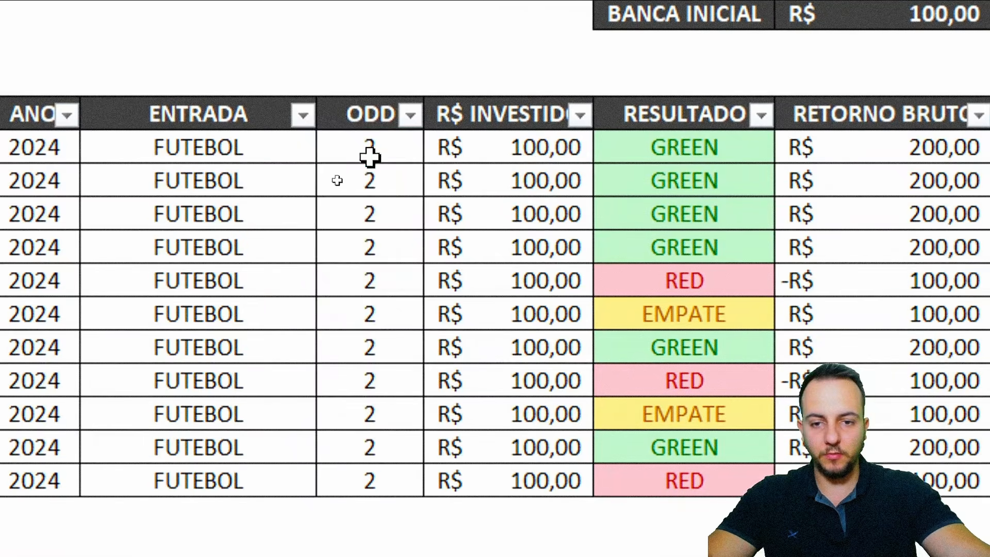
drag(369, 157, 367, 487)
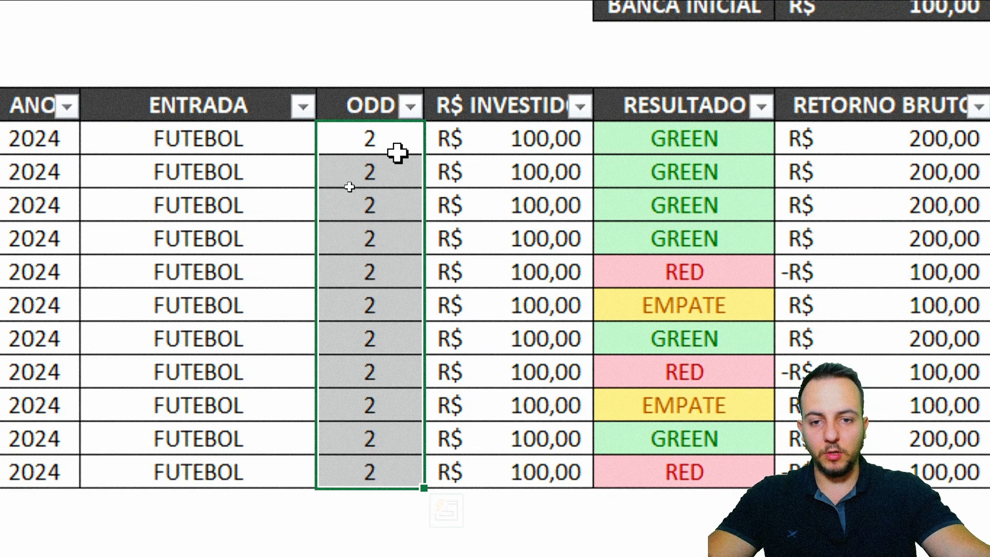
click(396, 164)
text(1)
key(Return)
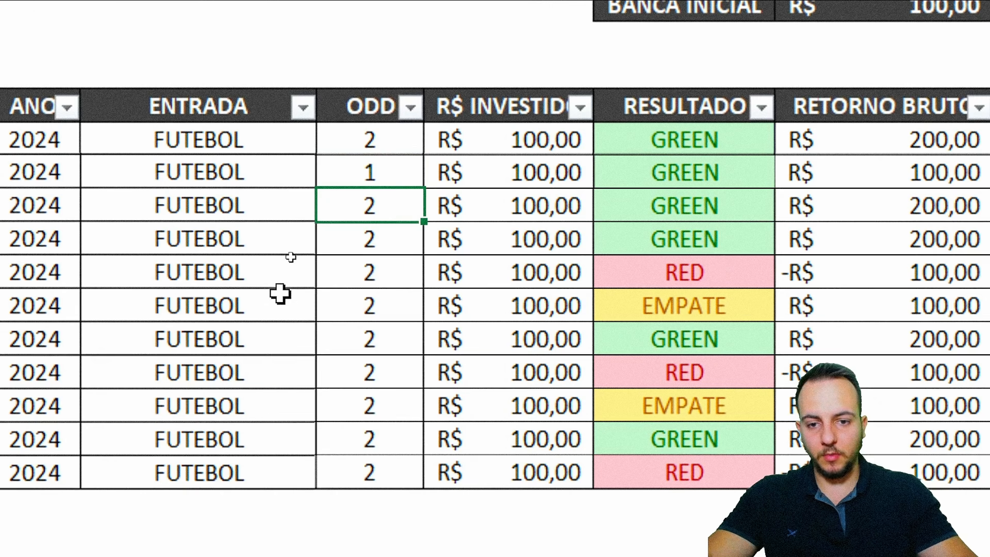
key(Return)
text(1)
key(Return)
text(1 1 1)
key(Return)
key(Up)
key(Up)
key(Up)
key(Up)
key(Up)
key(Up)
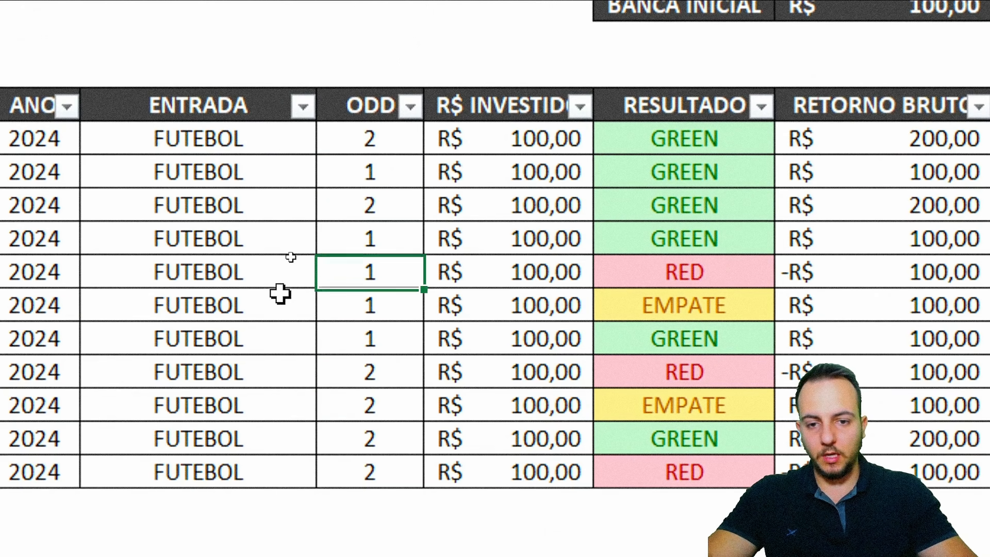
In the ENTRADAS sheet, set the ODD values to 3 in E6, 4 in E8, 5 in E9 and 6 in E10
key(Return)
key(Return)
text(4)
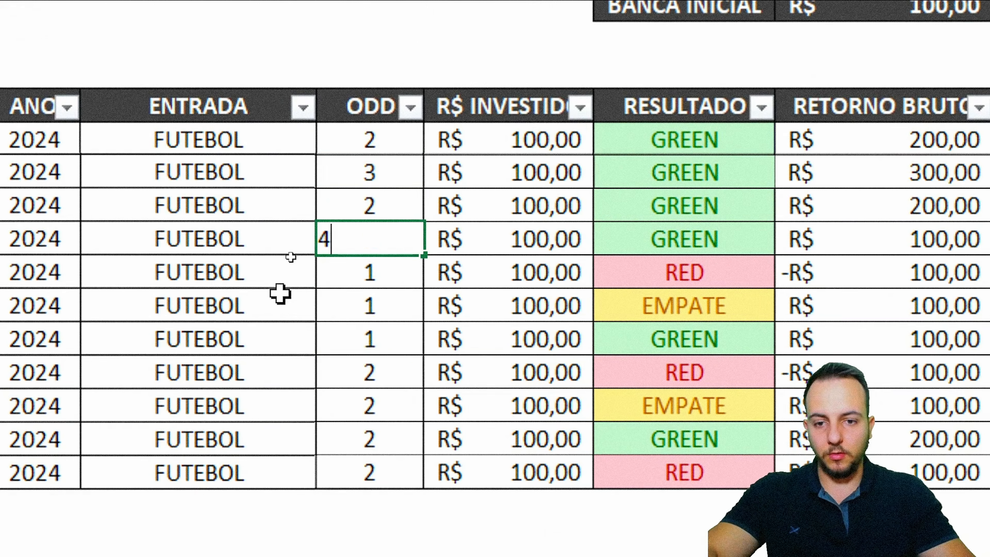
key(Return)
text(5)
key(Return)
text(6)
key(Return)
Set the ODD values in E11, E12 and E13 to 1,2, 1,5 and 2,3
text(1)
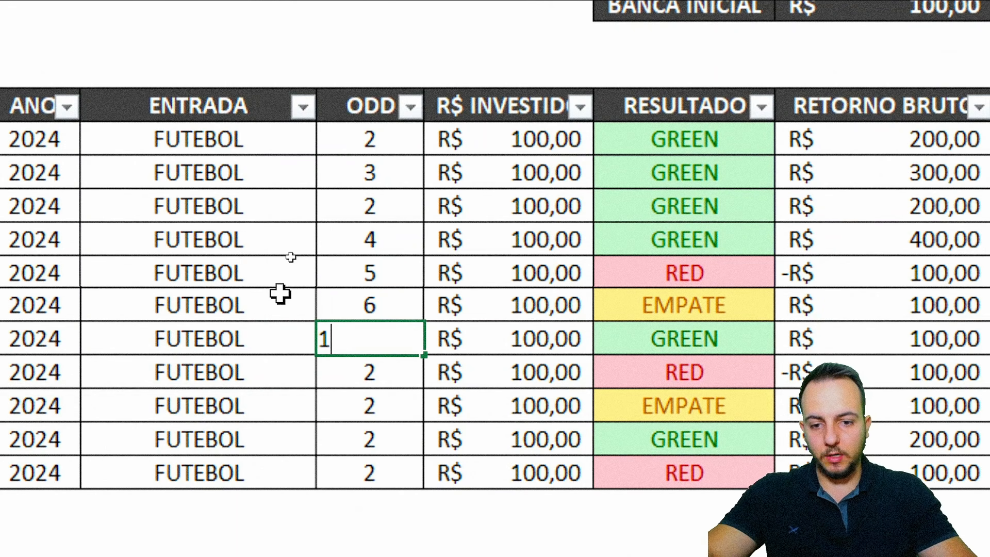
key(Return)
key(Up)
text(1,2)
key(Return)
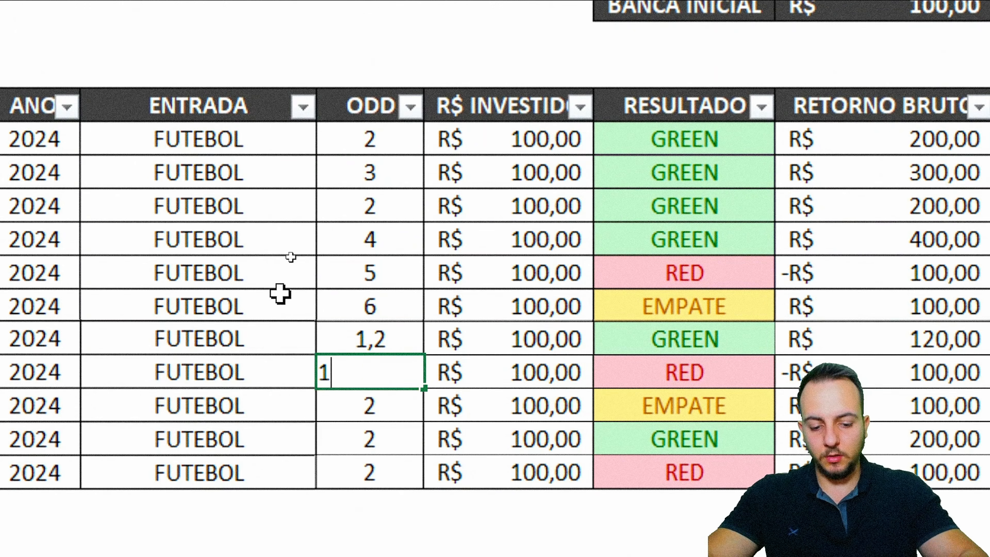
text(1,5)
key(Return)
text(2,3)
key(Return)
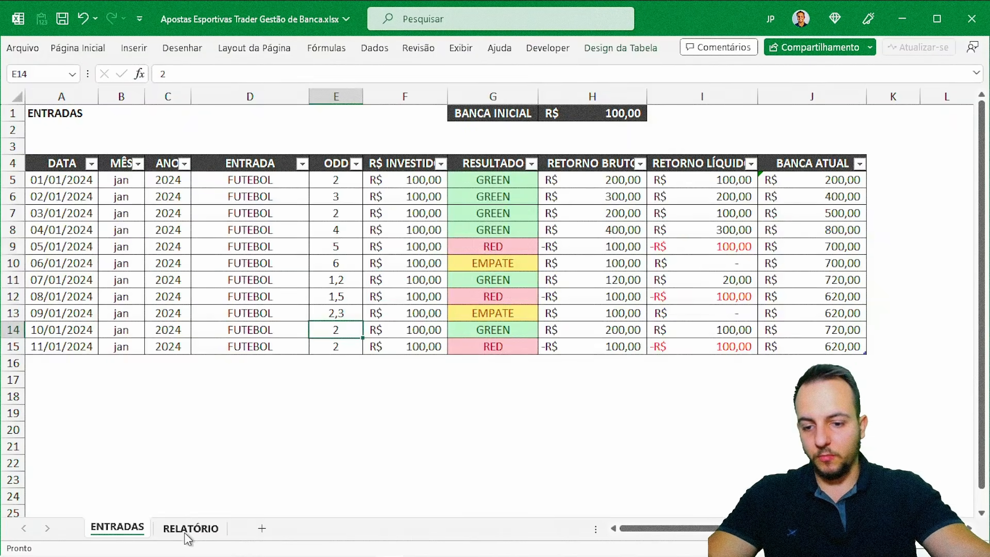
In the RELATÓRIO sheet, format the JAN average in C8 to show two decimal places
click(188, 536)
click(160, 227)
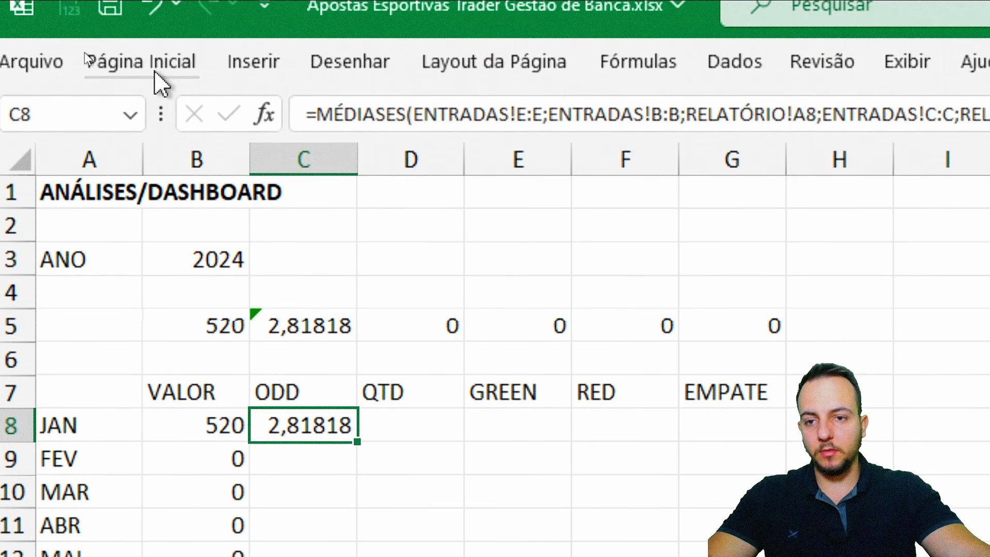
click(154, 64)
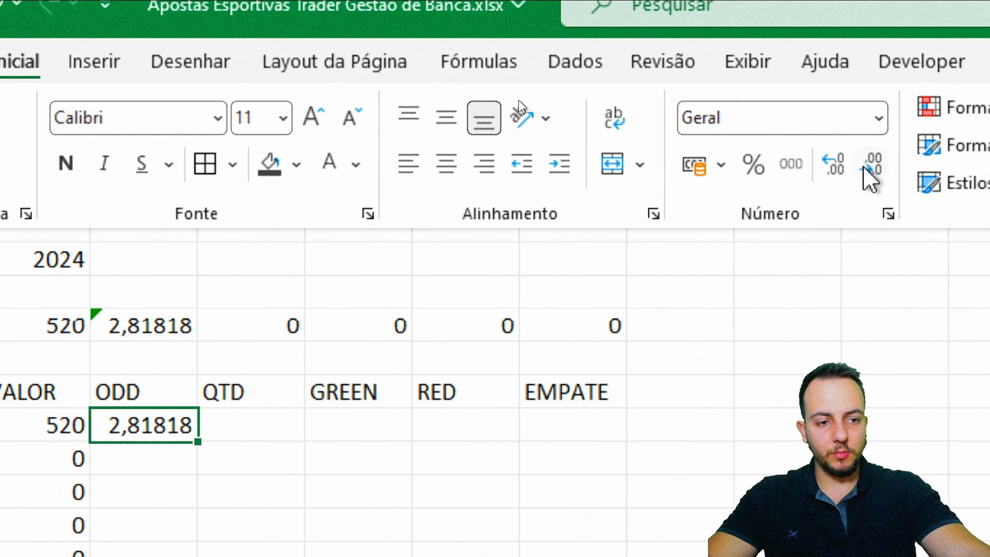
click(938, 164)
click(938, 164)
click(938, 164)
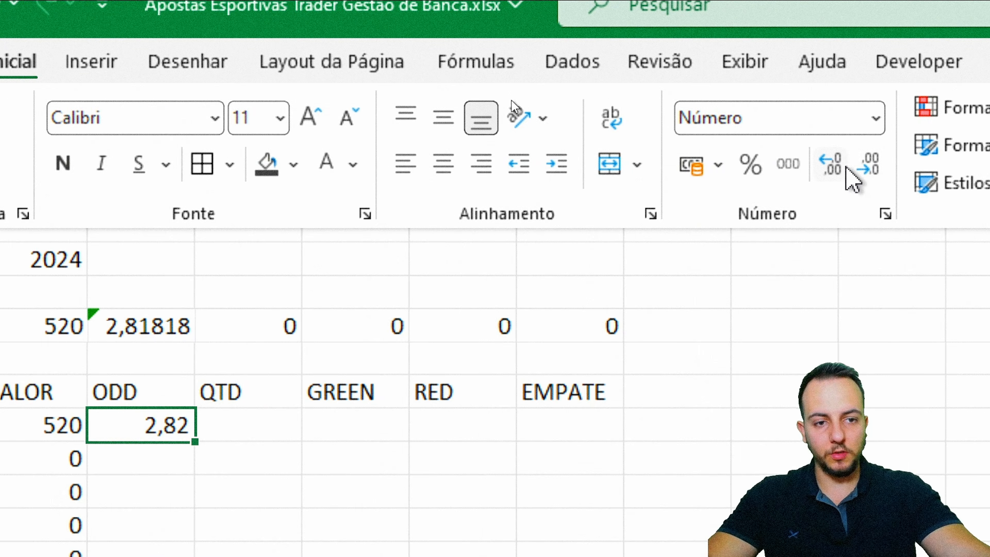
click(141, 427)
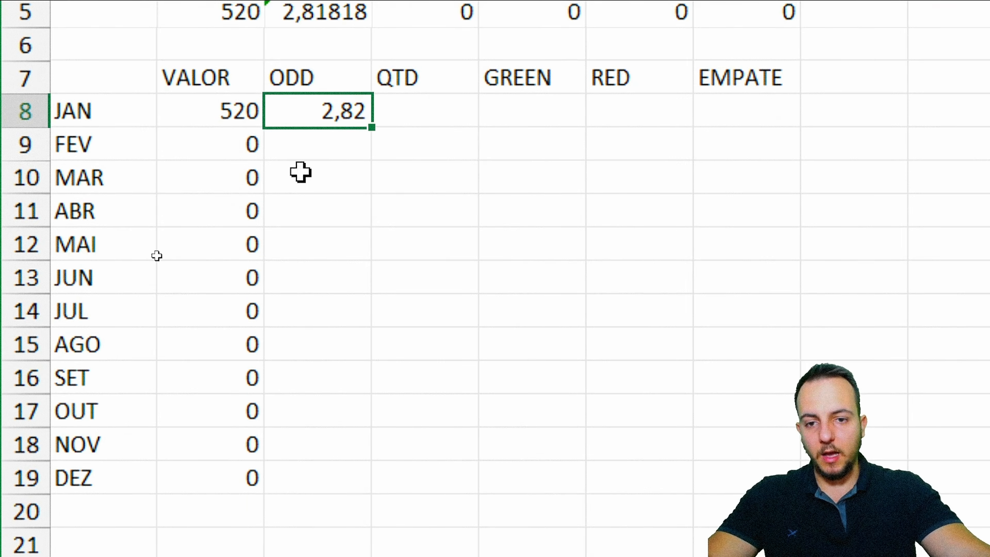
Try to fill the JAN ODD formula down through DEZ, and undo the fill
drag(373, 131, 361, 487)
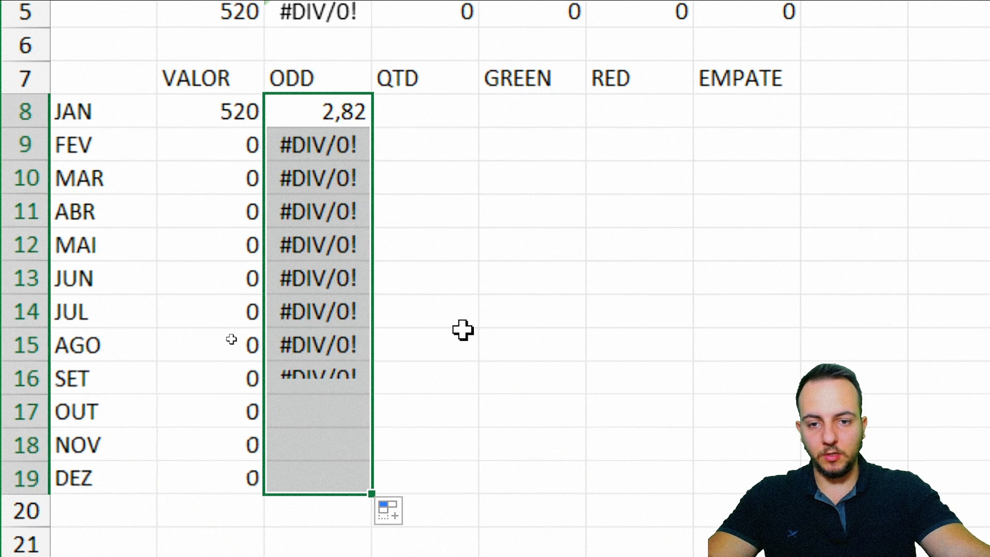
key(ctrl+z)
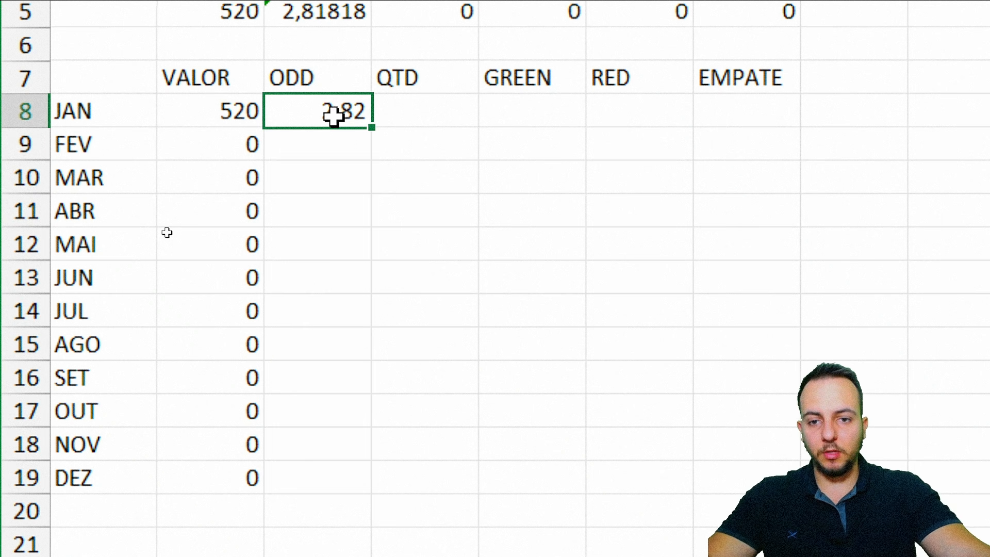
double_click(330, 111)
key(Escape)
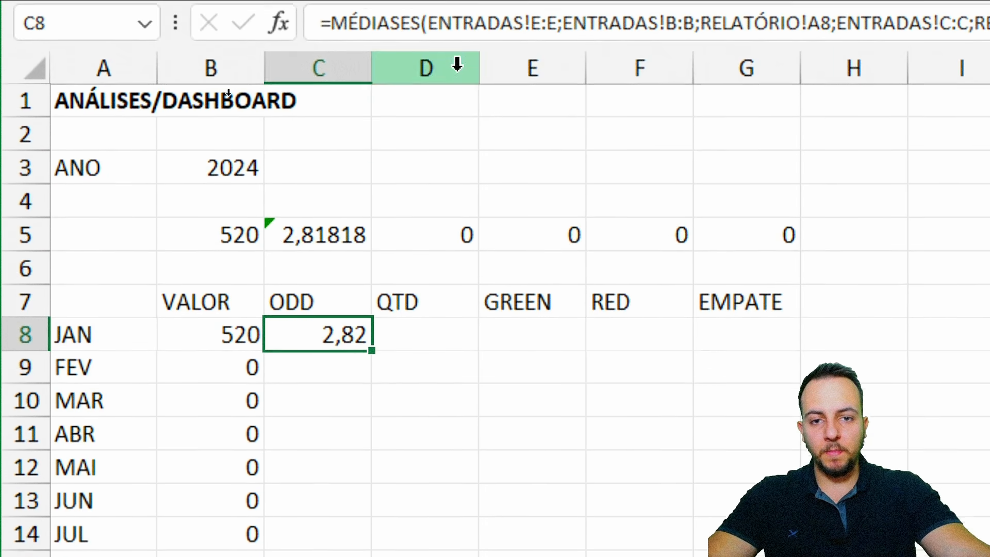
In the C8 formula, lock the average range as $E:$E and the month range as $B:$B
click(475, 48)
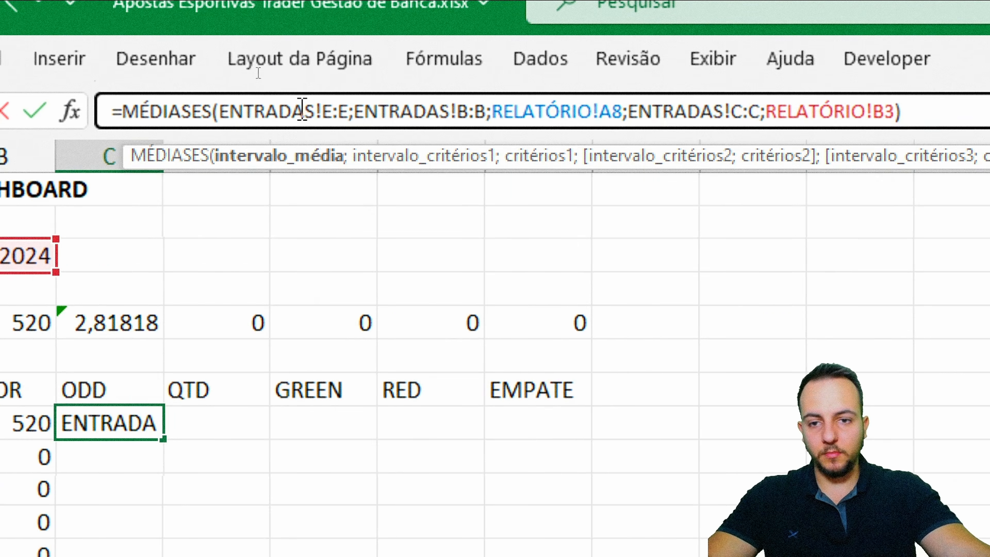
drag(336, 111, 352, 112)
key(F4)
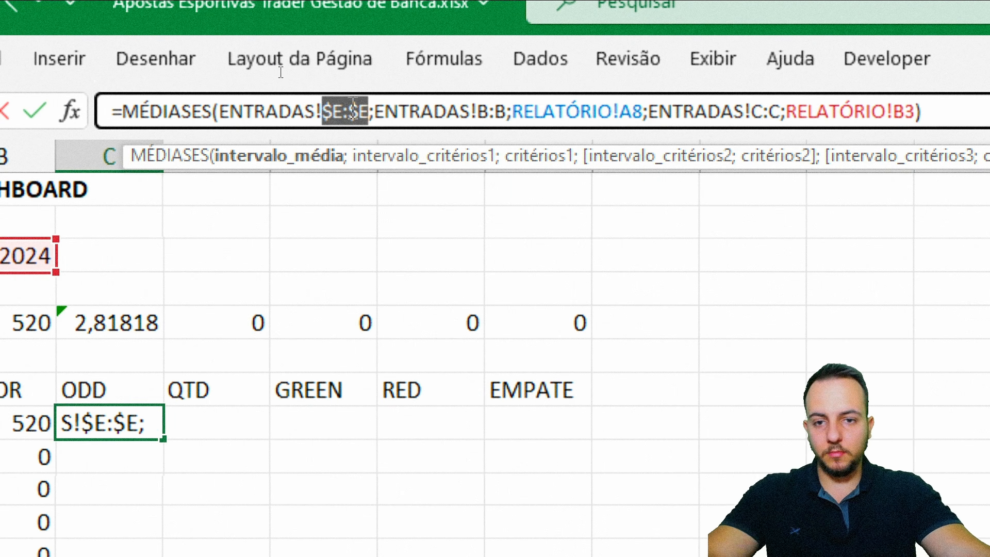
drag(471, 111, 508, 111)
key(F4)
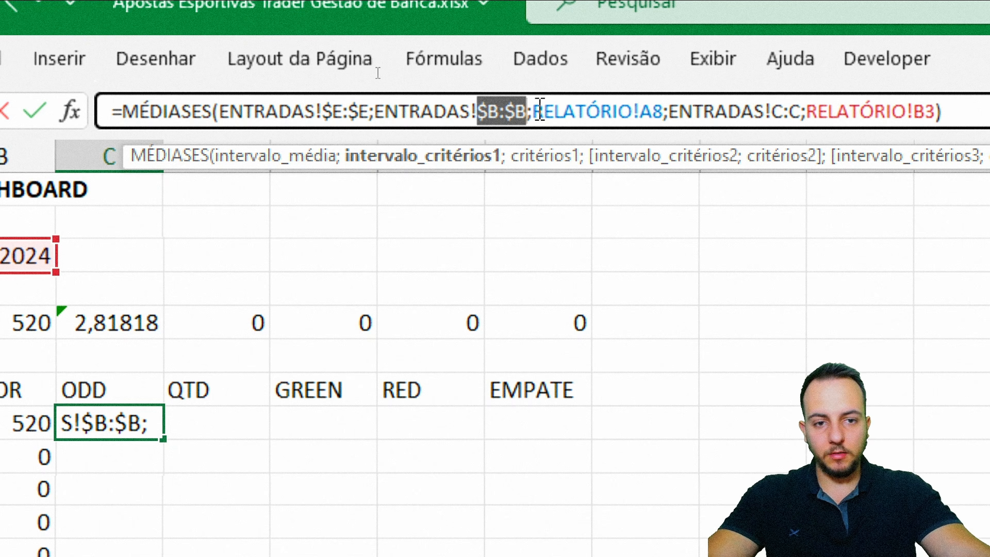
Lock only the column of the month criterion in the C8 formula, making it RELATÓRIO!$A8
click(644, 111)
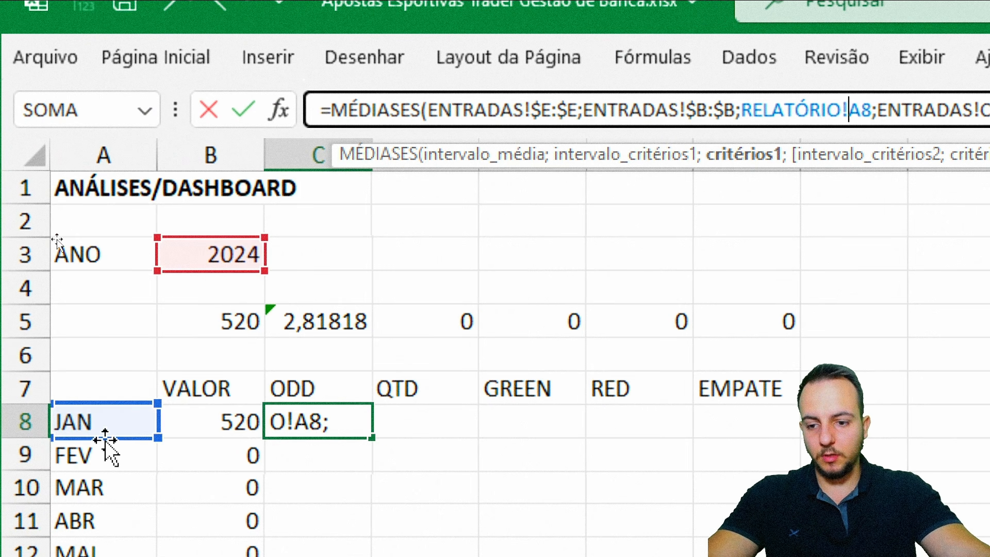
click(103, 407)
click(131, 492)
click(129, 426)
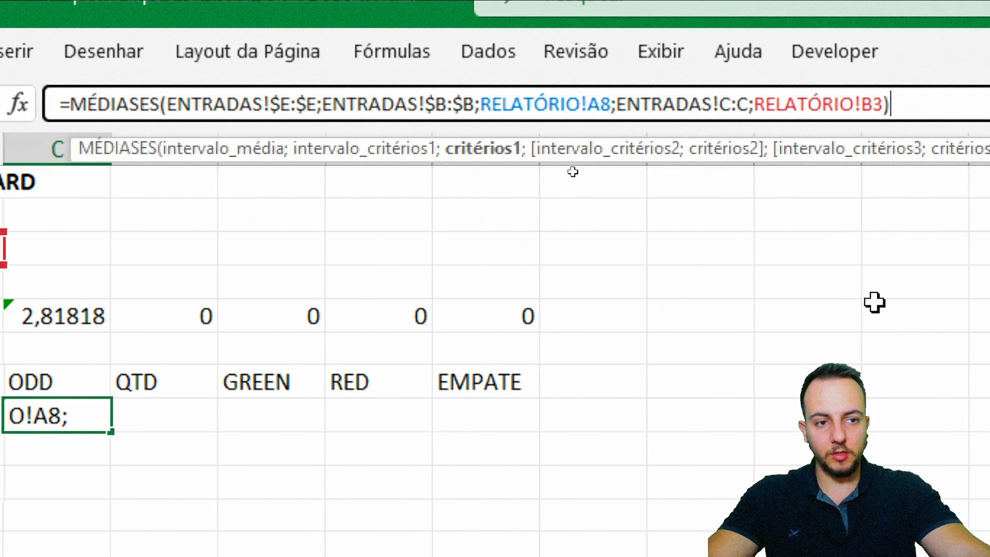
key(F4)
key(F4)
key(F4)
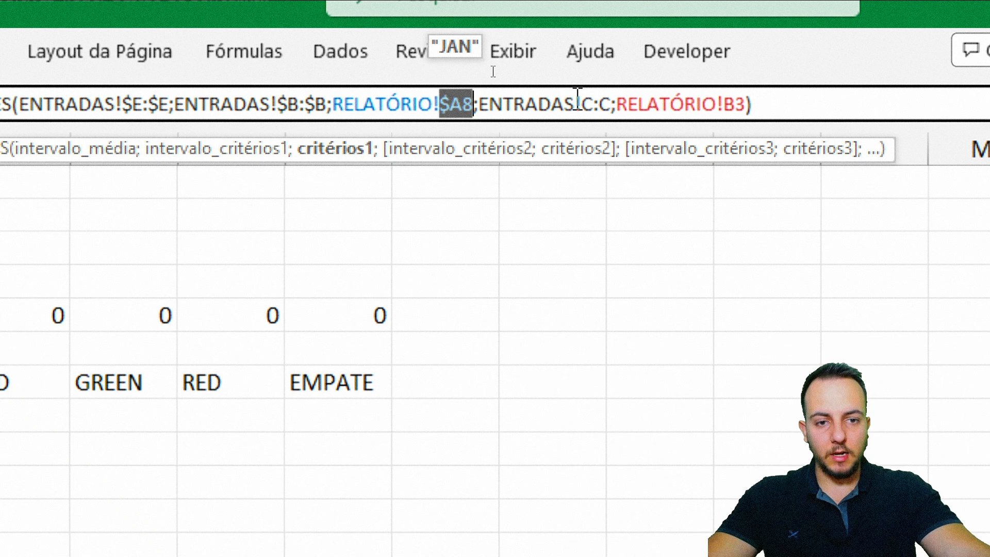
Make the year range $C:$C and the year criterion $B$3 absolute, and commit the MÉDIASES formula
drag(578, 103, 613, 103)
key(F4)
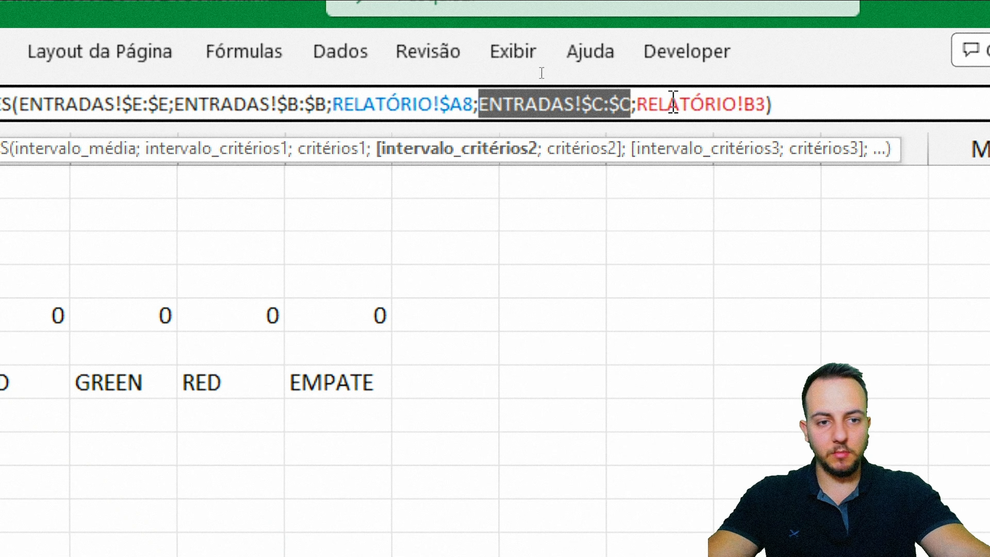
double_click(745, 104)
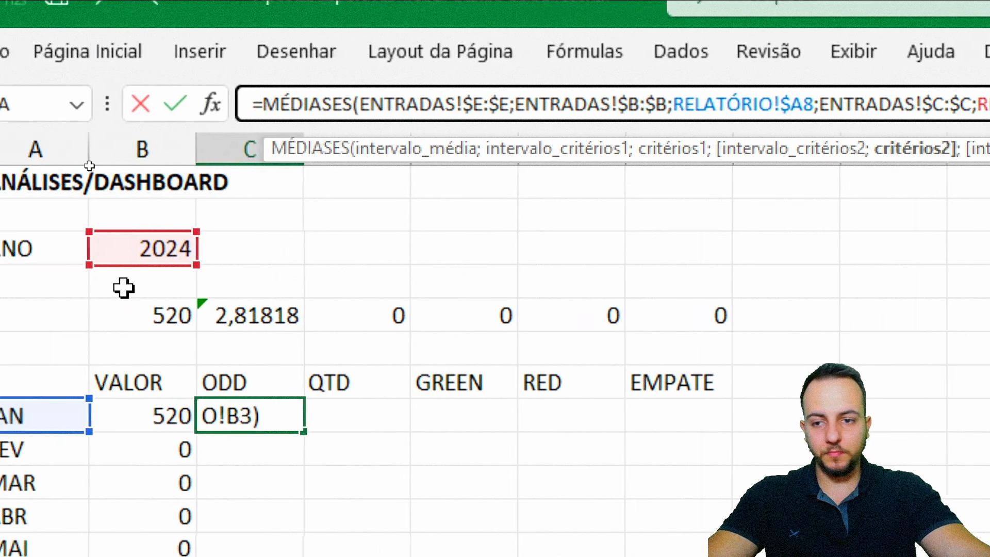
key(F4)
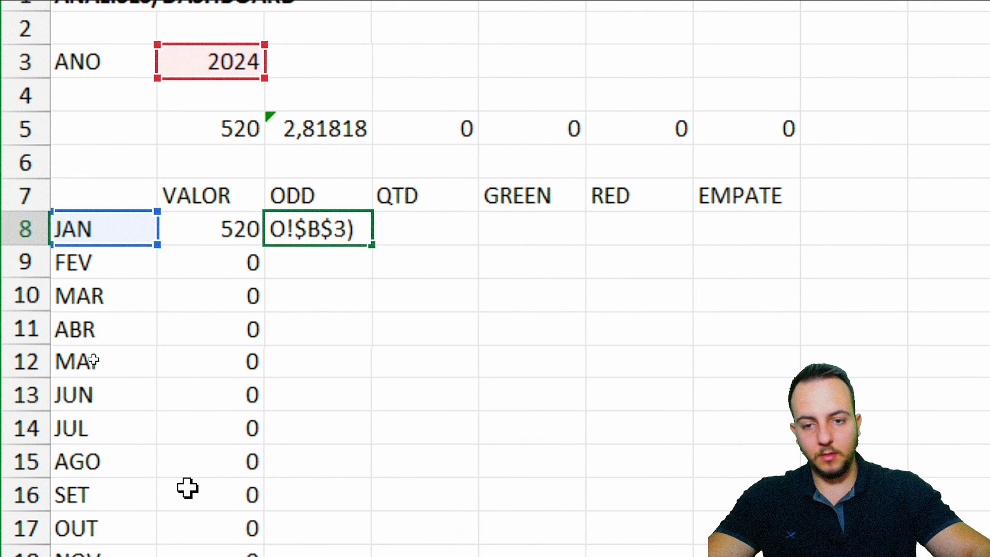
key(Return)
Fill the locked MÉDIASES formula from C8 down through DEZ in C19
click(314, 235)
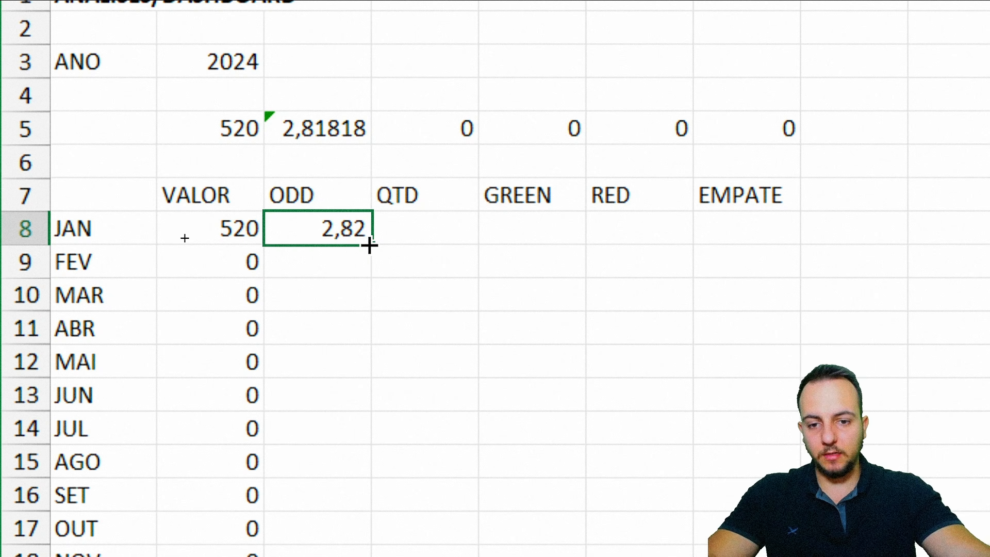
drag(369, 245, 333, 556)
drag(319, 490, 305, 496)
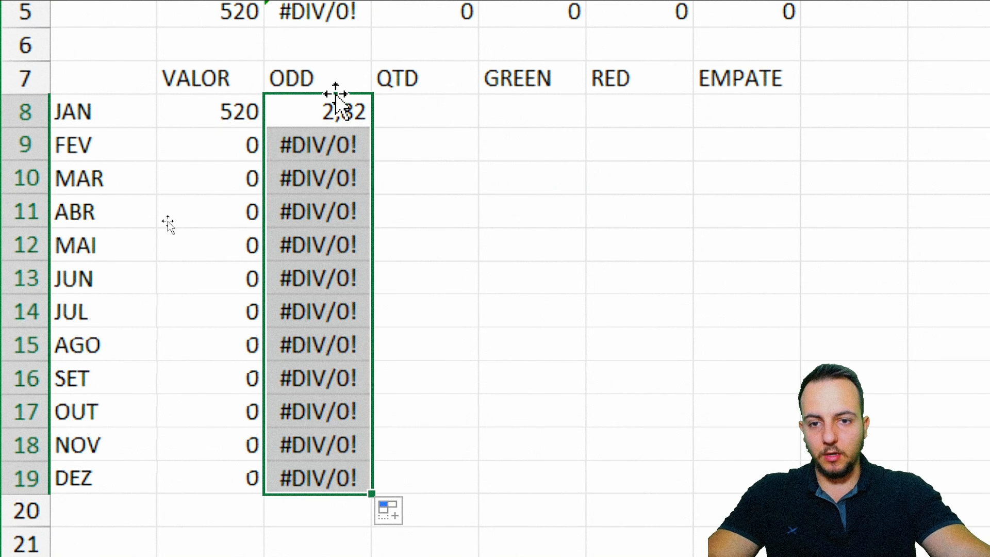
Examine the filled FEV formula in the ODD column and check which months the ENTRADAS sheet contains
click(351, 276)
double_click(350, 282)
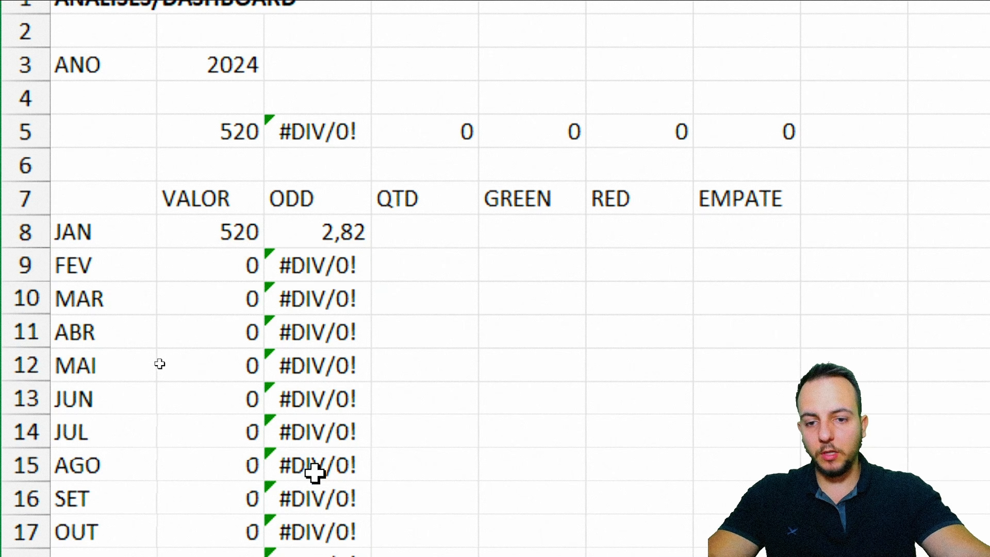
double_click(321, 105)
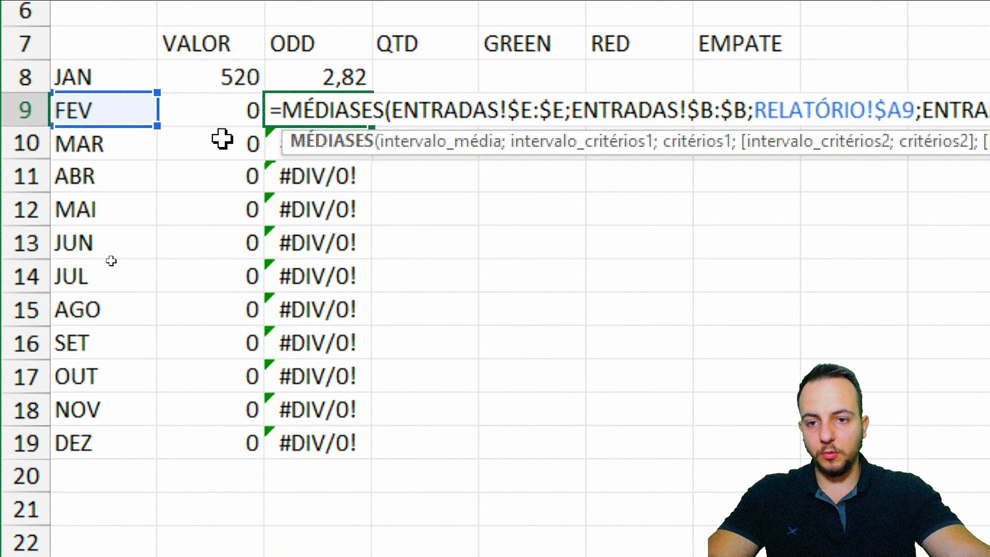
key(Escape)
click(124, 527)
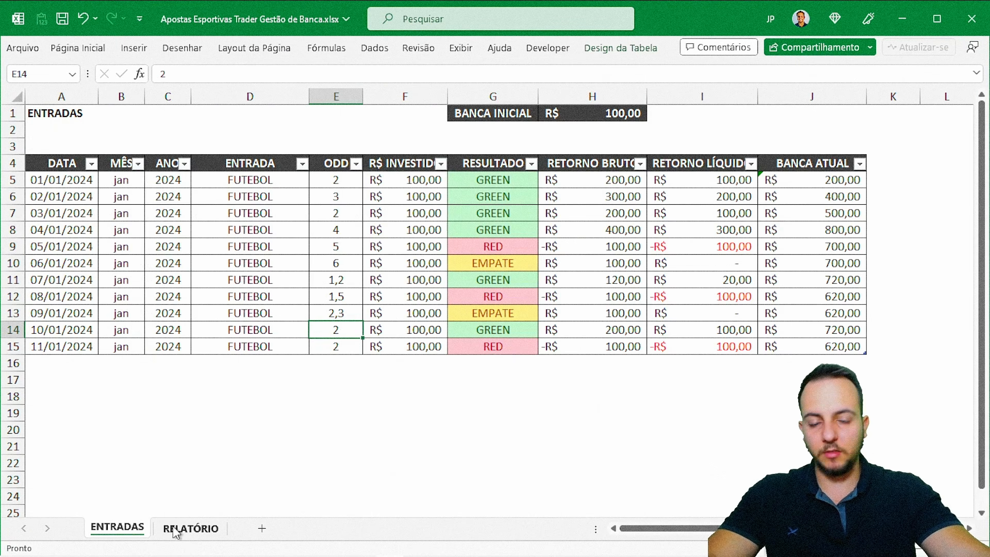
click(175, 529)
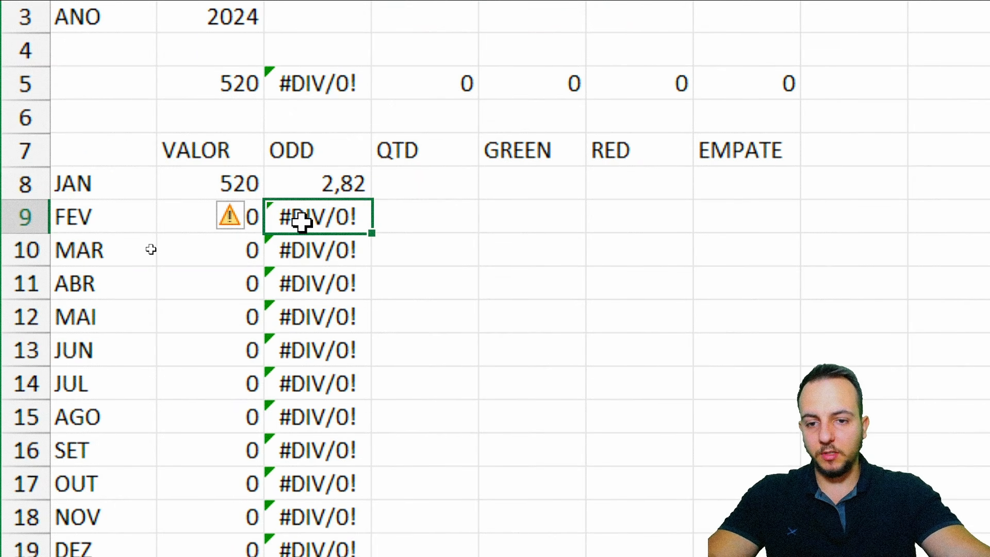
drag(330, 92, 330, 425)
Wrap the MÉDIASES formula in C8 in SEERRO with "" as the value on error, and commit it
click(313, 106)
double_click(320, 109)
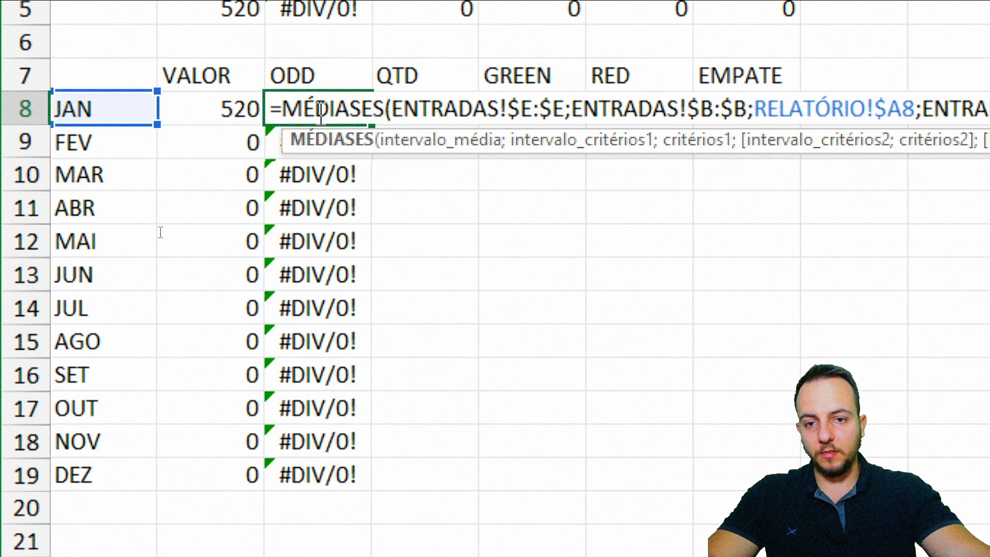
click(285, 110)
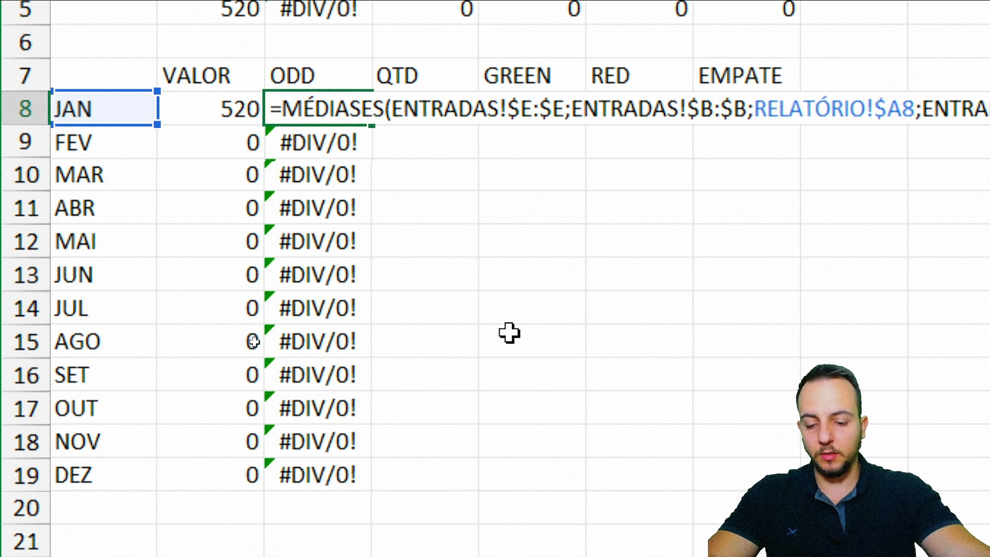
text(SEE)
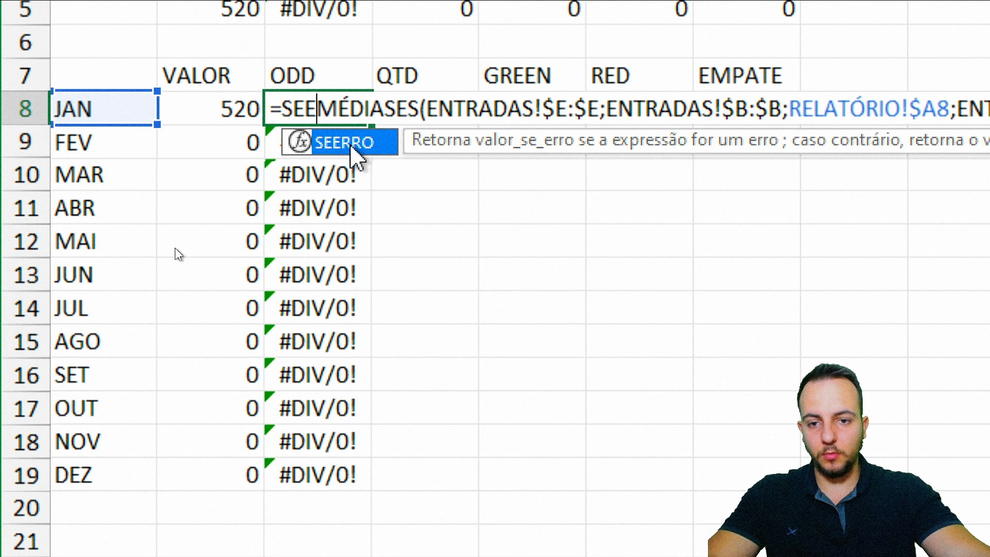
double_click(354, 145)
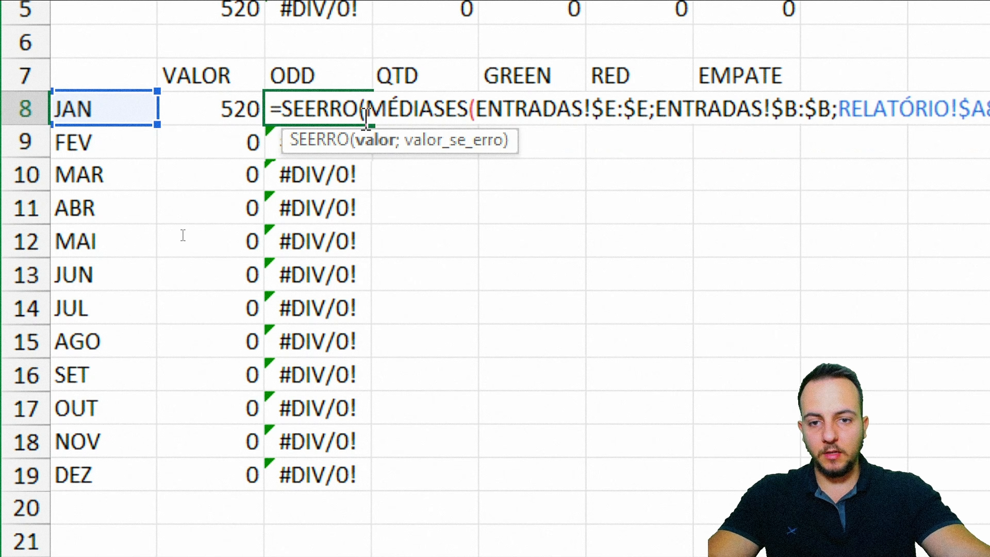
drag(367, 109, 866, 114)
click(794, 102)
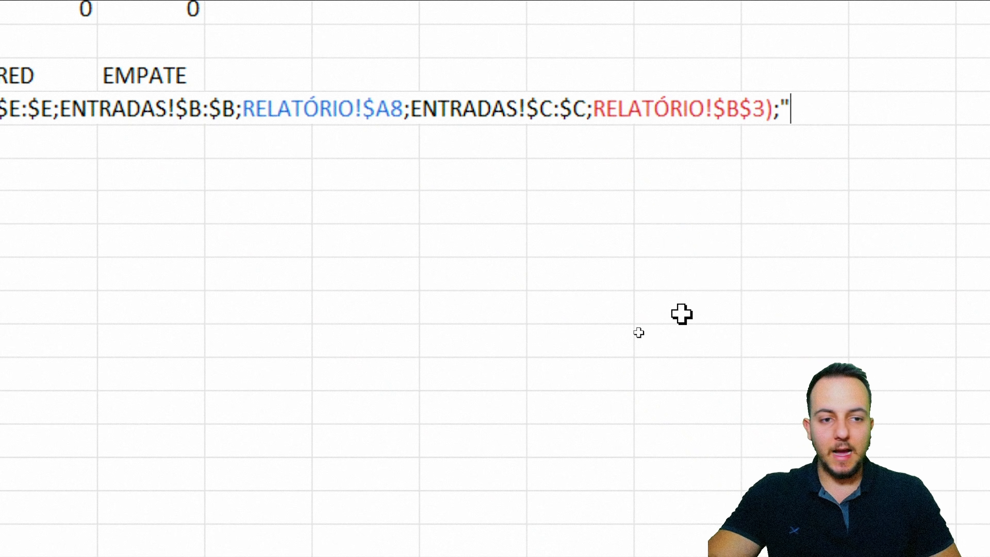
key(Return)
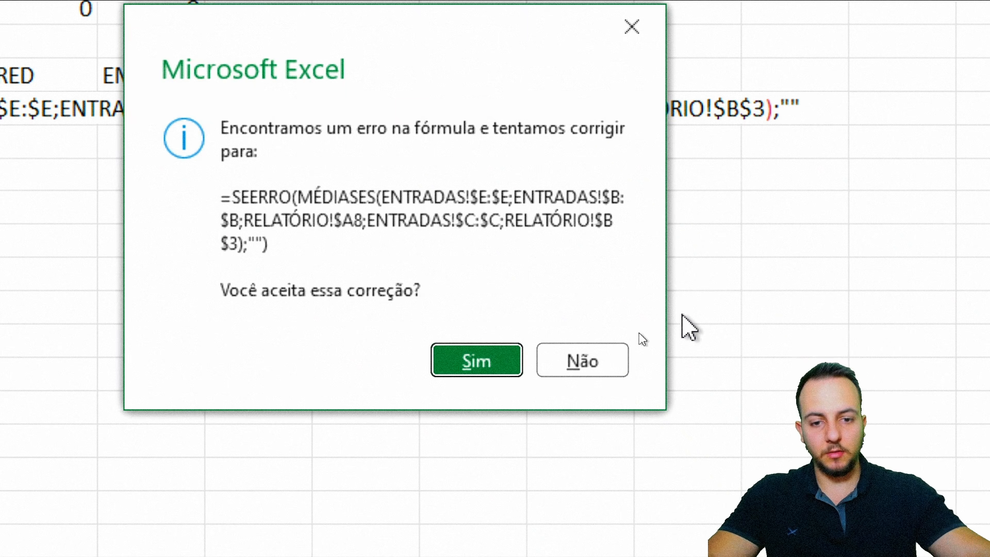
key(Return)
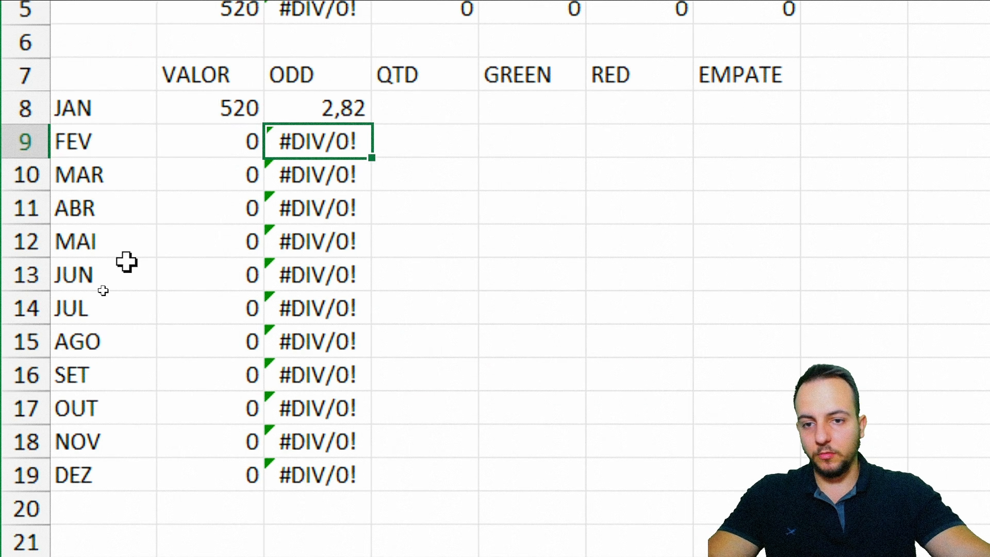
Fill the SEERRO formula from C8 down through DEZ in C19, and select the ODD average in C5
click(363, 113)
drag(373, 121, 307, 488)
click(326, 154)
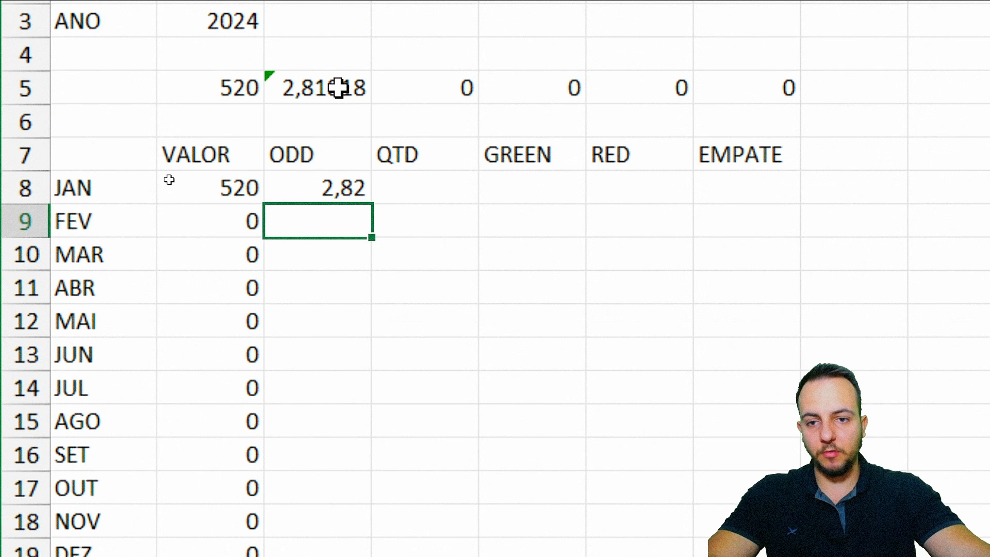
click(338, 88)
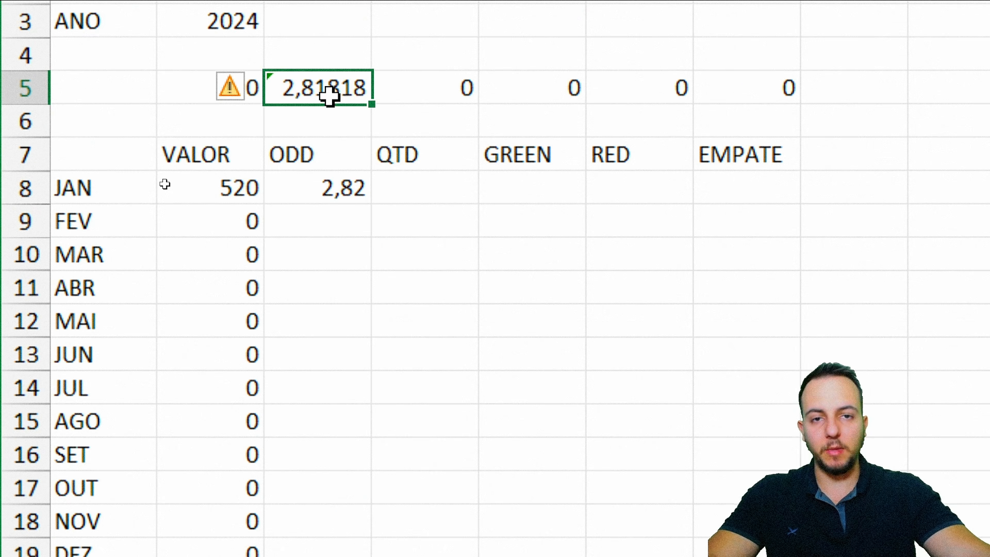
Fill the ODD average formula down from C8 again and check the copied SEERRO formula in the OUT cell, C17
drag(238, 85, 711, 88)
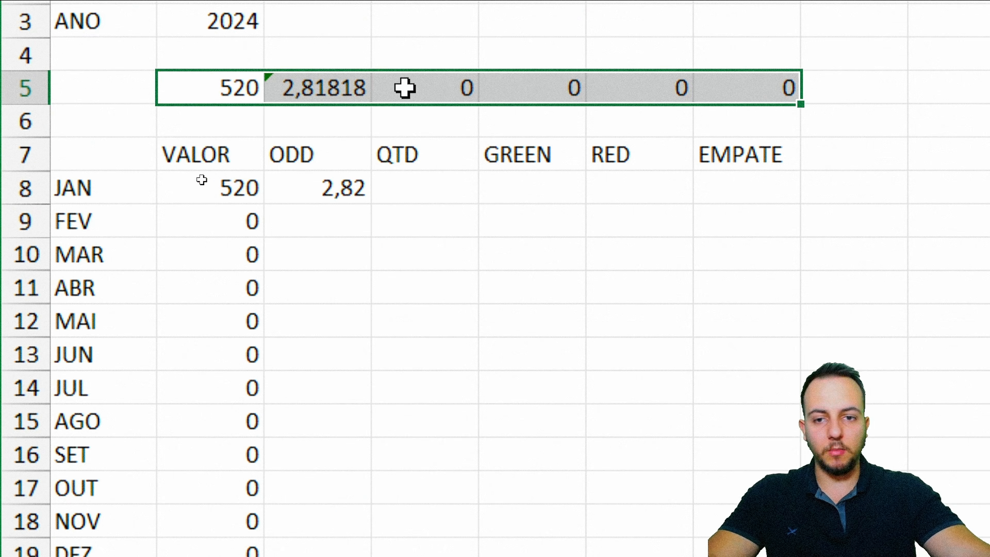
click(336, 182)
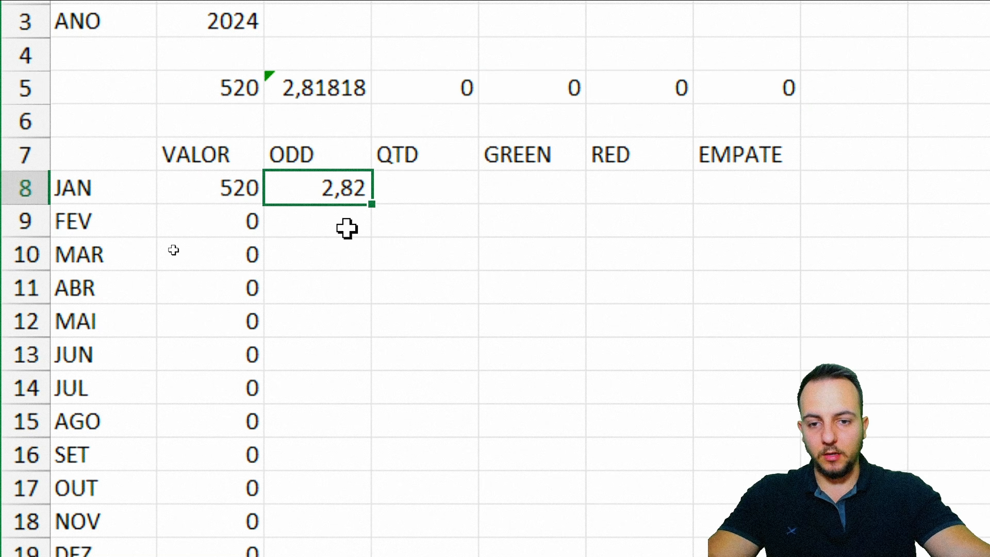
drag(371, 204, 339, 486)
click(326, 376)
double_click(317, 373)
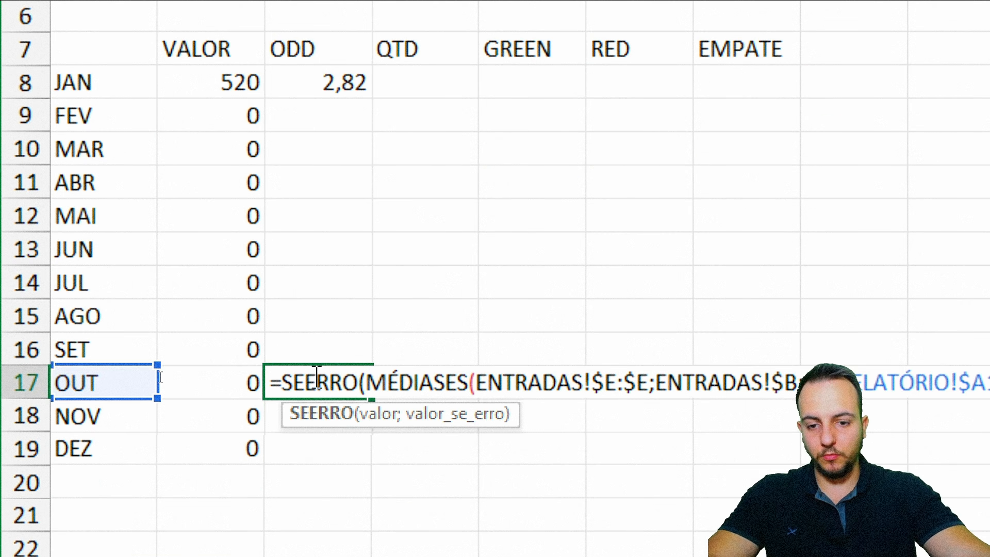
key(Escape)
scroll(466, 70, up, 1)
Enter a SOMA of E8:G8 in the JAN cell of the QTD column, D8, and fill it down through DEZ in D19
click(442, 178)
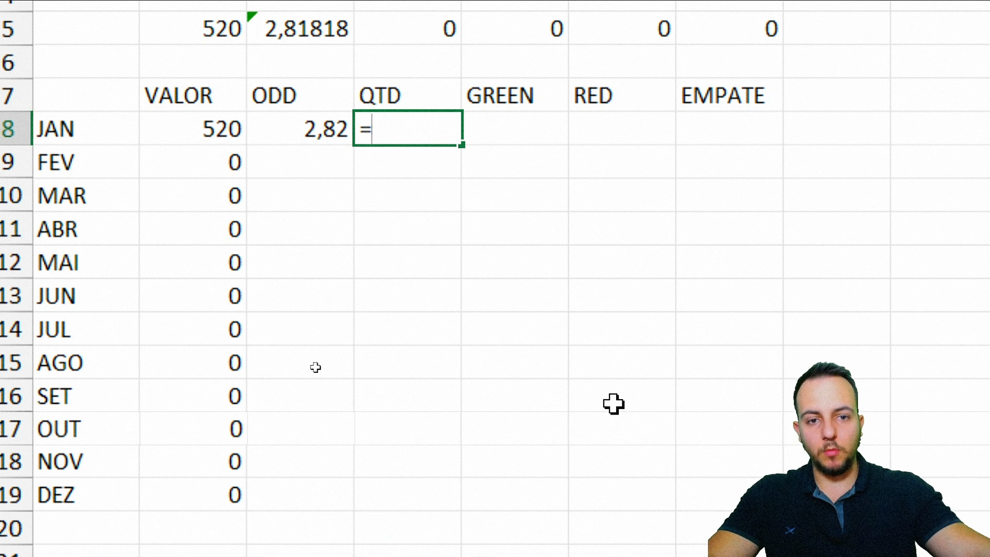
key(Escape)
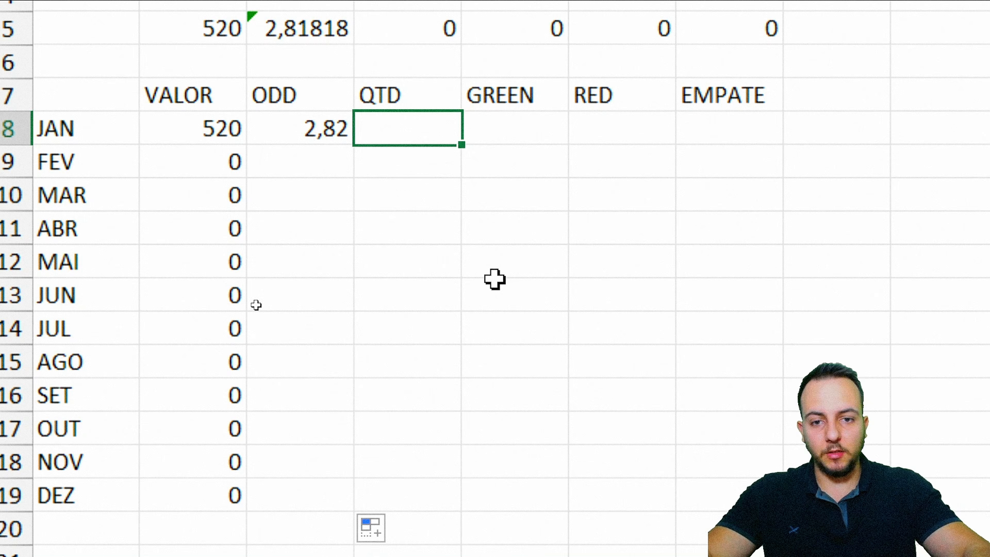
text(OMA)
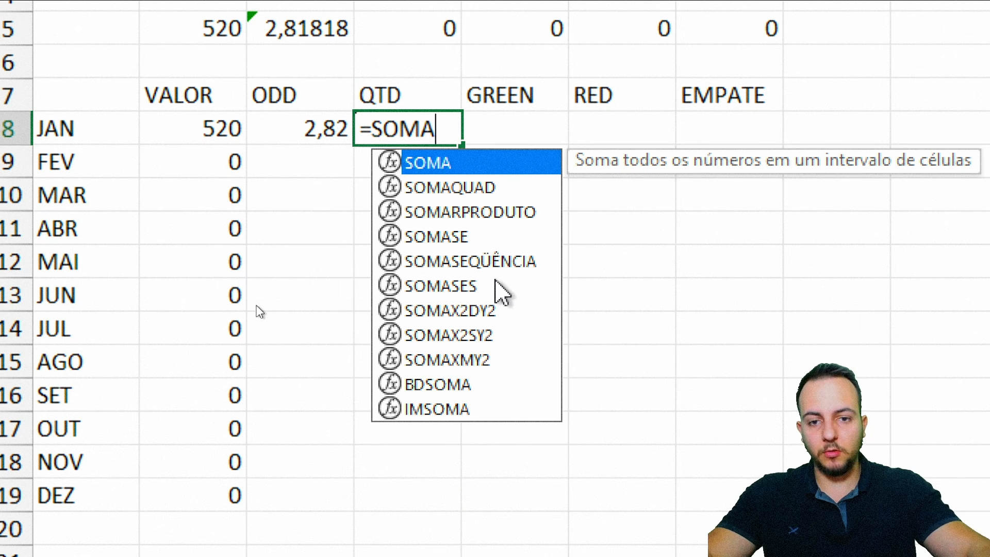
double_click(442, 162)
drag(479, 129, 721, 123)
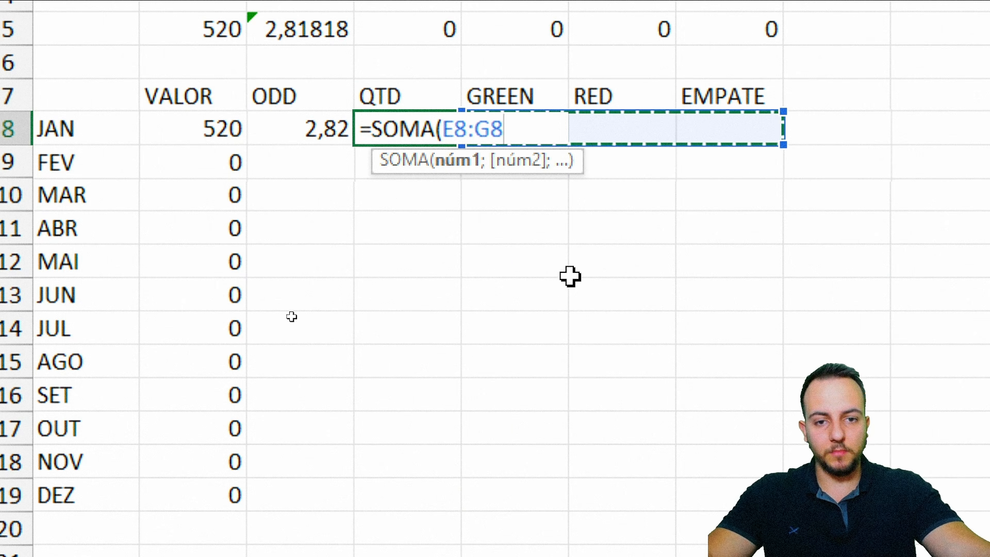
key(Return)
click(423, 126)
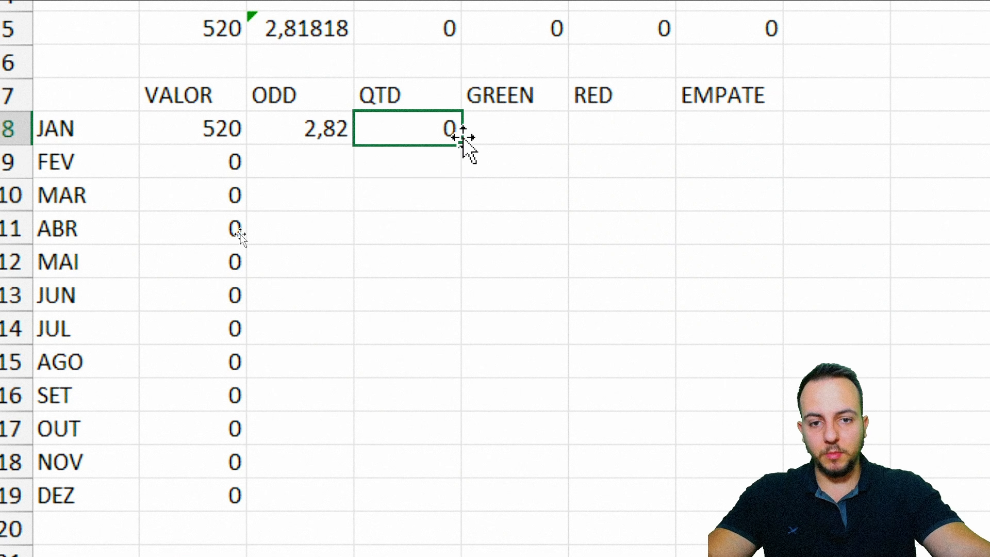
drag(462, 145, 407, 498)
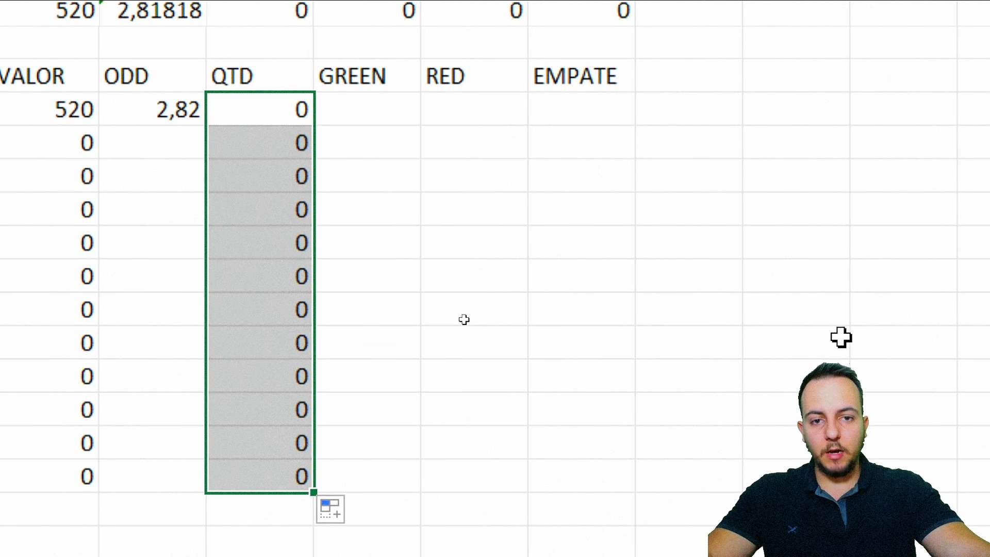
Check the empty GREEN, RED and EMPATE cells in the JAN row against the RESULTADO column on the ENTRADAS sheet
key(Right)
key(Right)
key(Right)
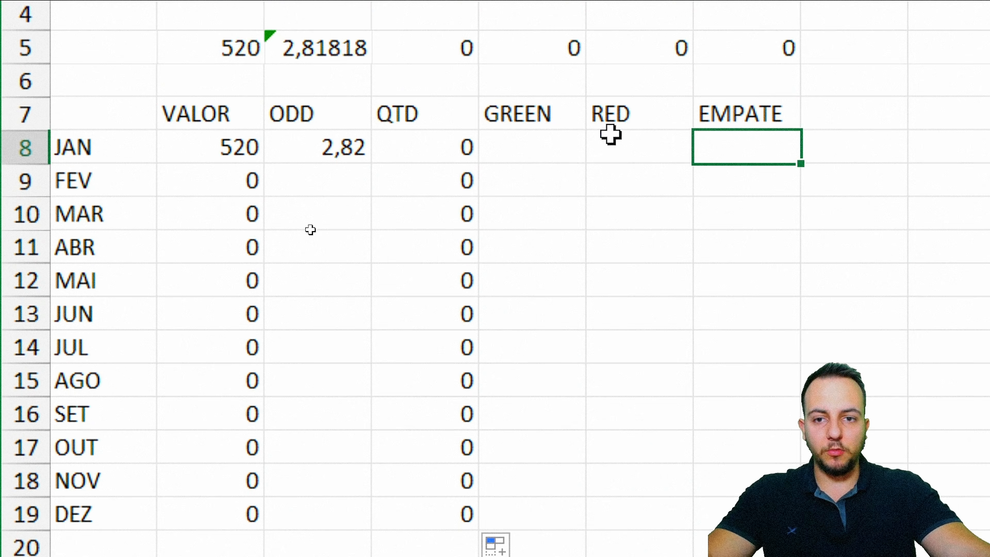
key(Left)
key(Left)
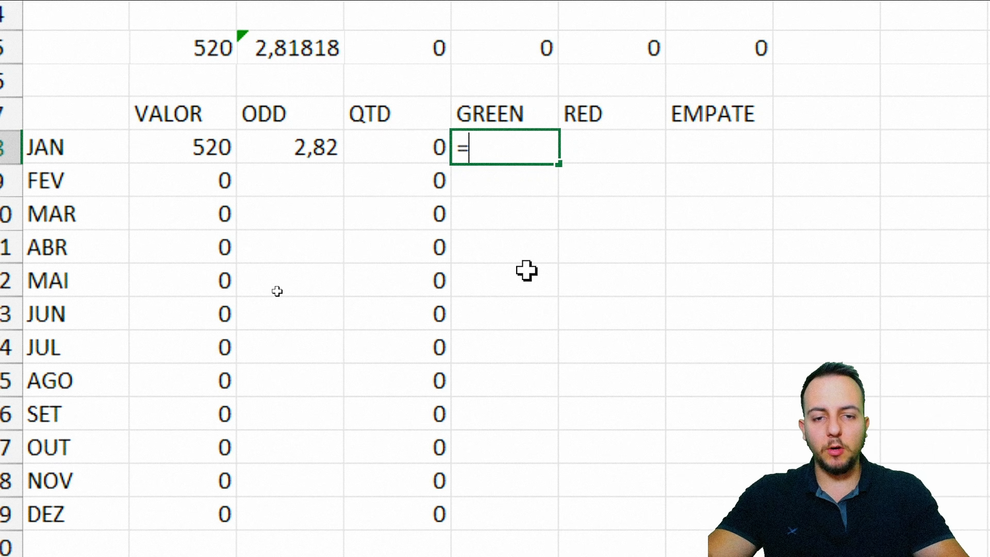
key(Escape)
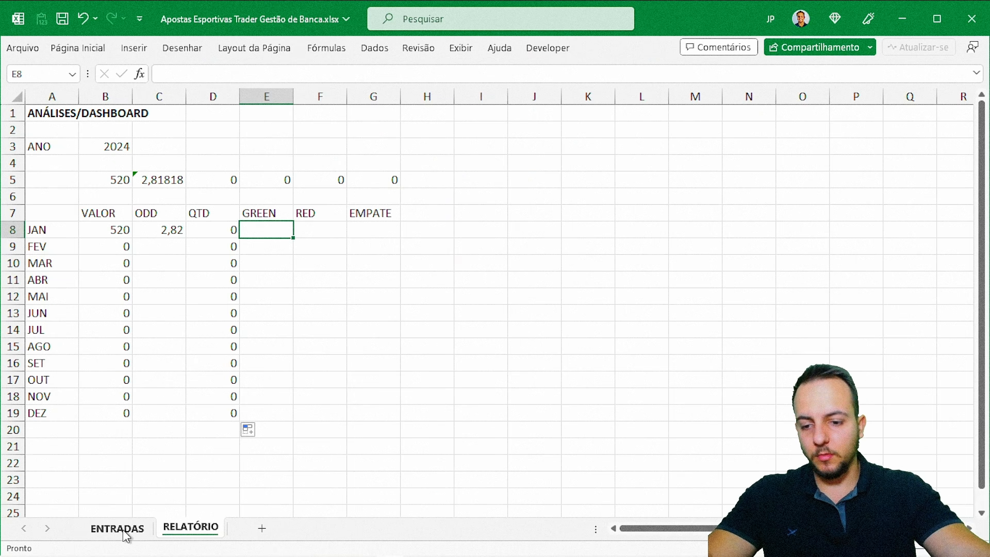
click(124, 531)
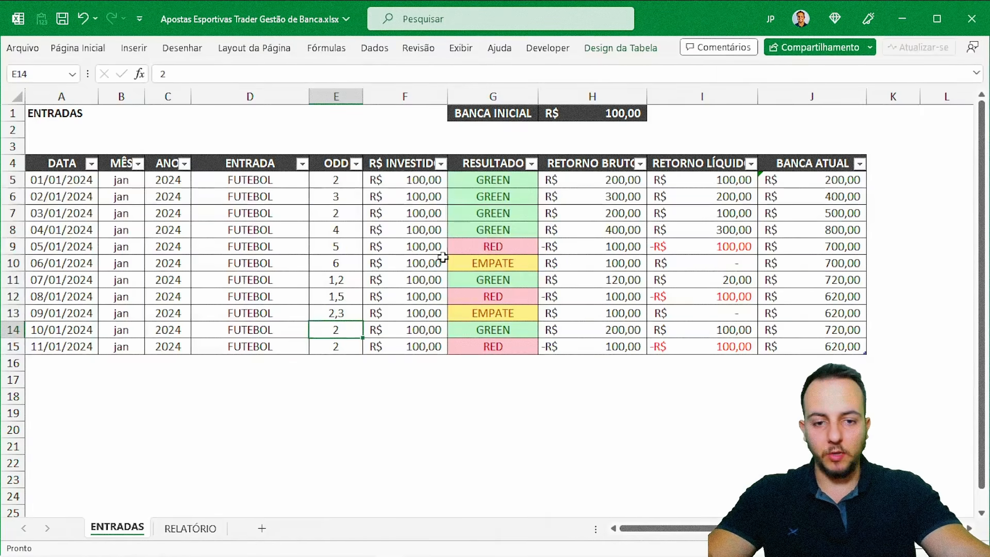
click(209, 526)
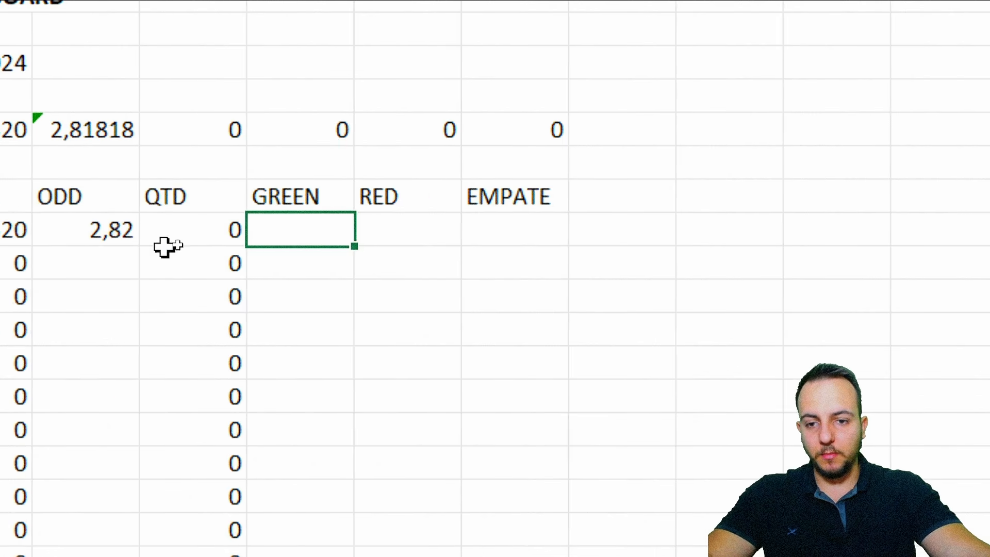
text(=CONT)
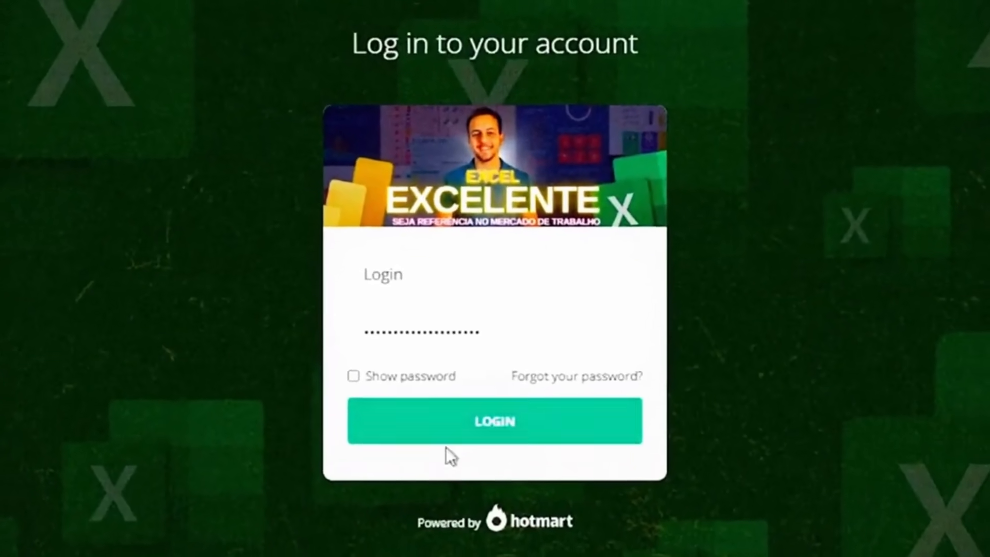
click(504, 420)
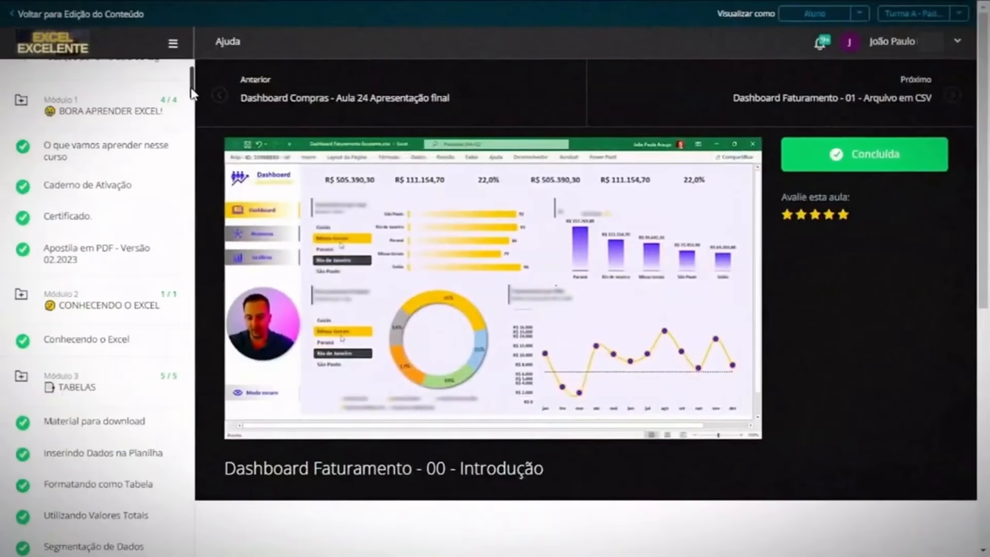
drag(193, 96, 190, 324)
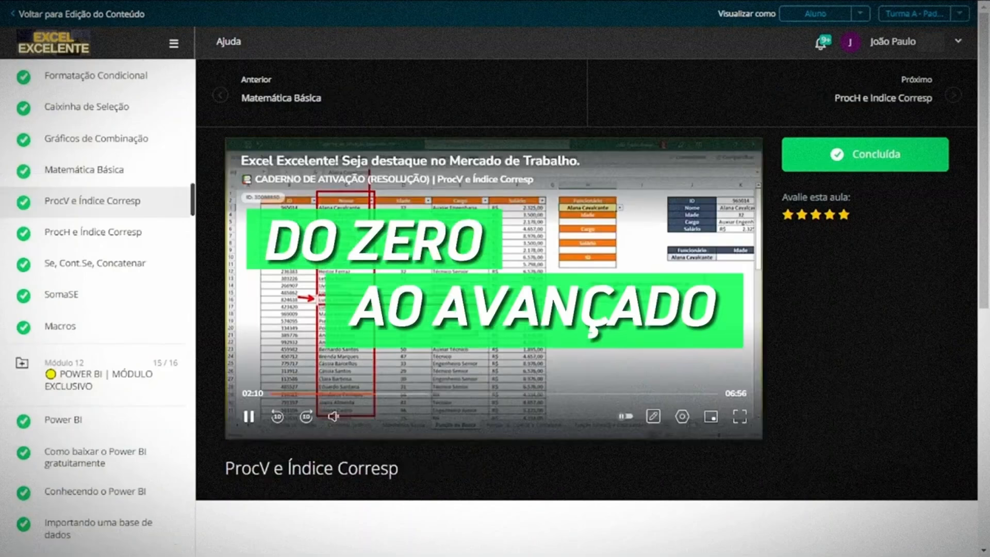
drag(194, 202, 190, 223)
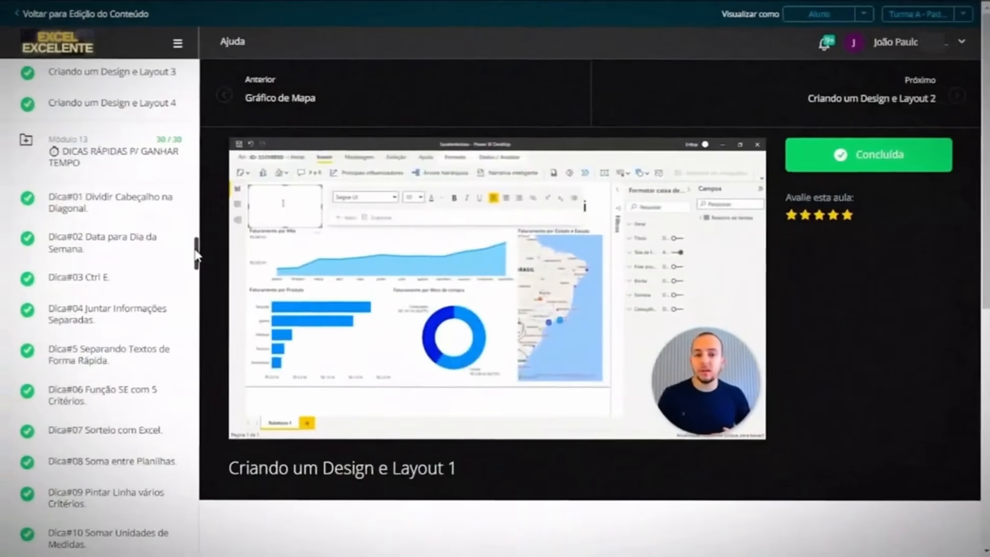
drag(196, 252, 191, 488)
mouse_move(714, 429)
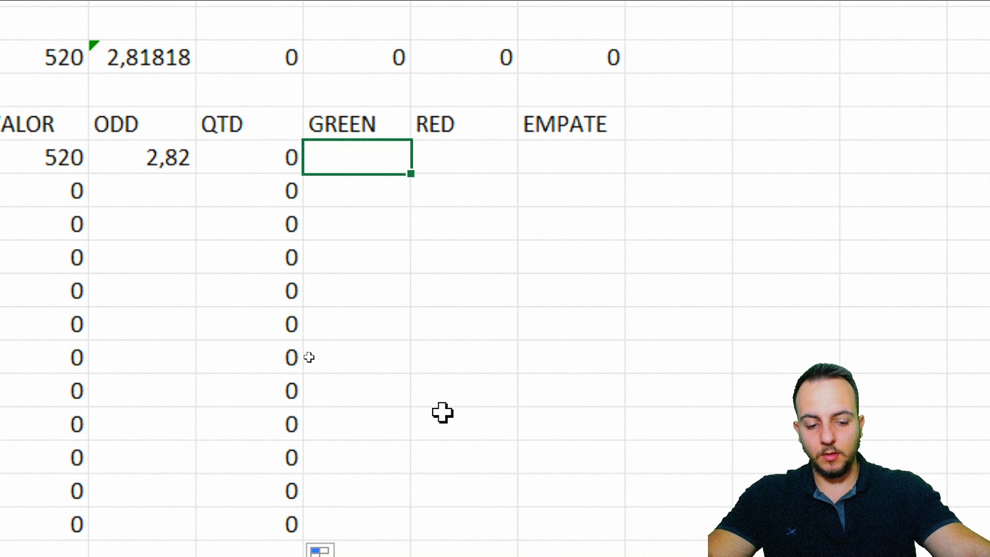
Start a CONT.SES formula in E8 that matches the RESULTADO column, ENTRADAS!G:G, to the GREEN header in E7
text(=CONT)
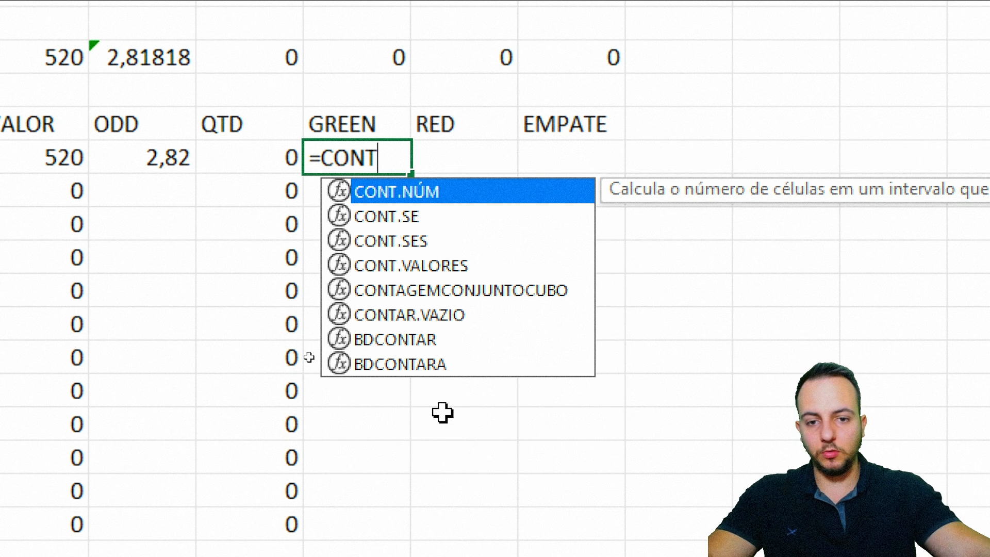
click(389, 241)
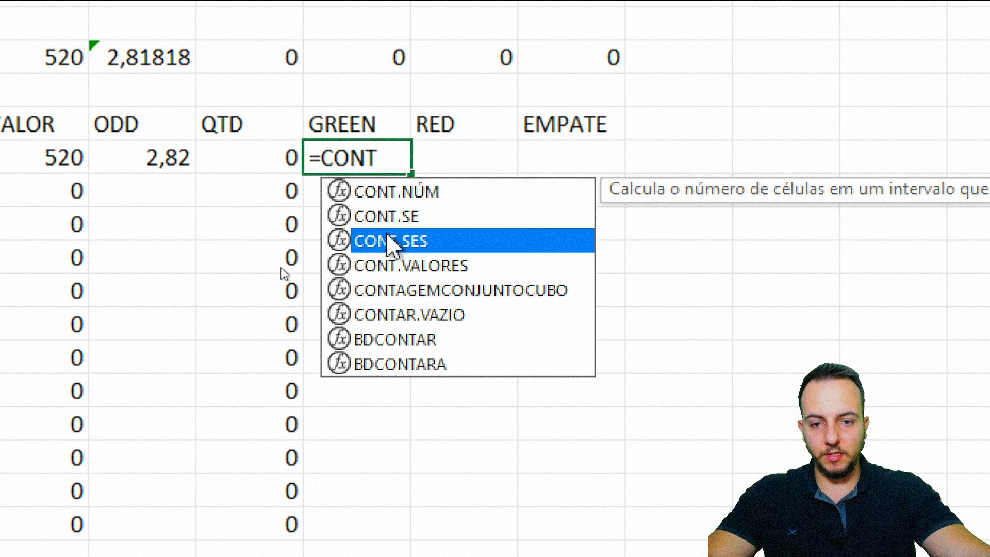
double_click(387, 241)
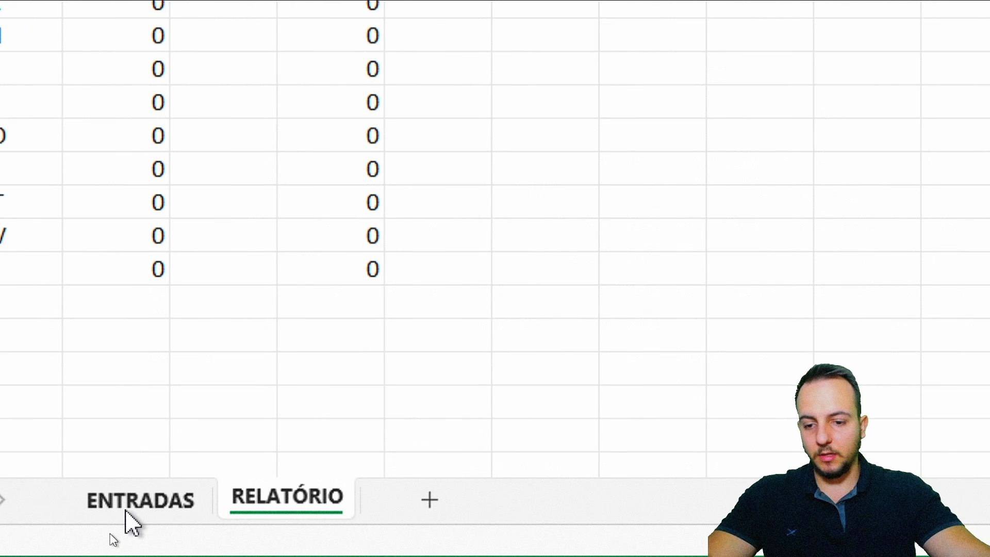
click(127, 512)
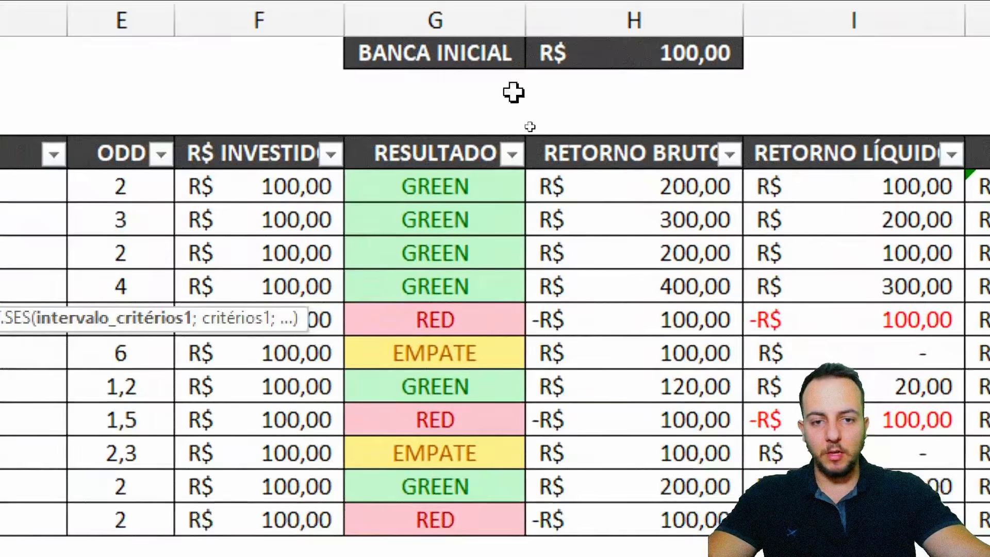
click(513, 95)
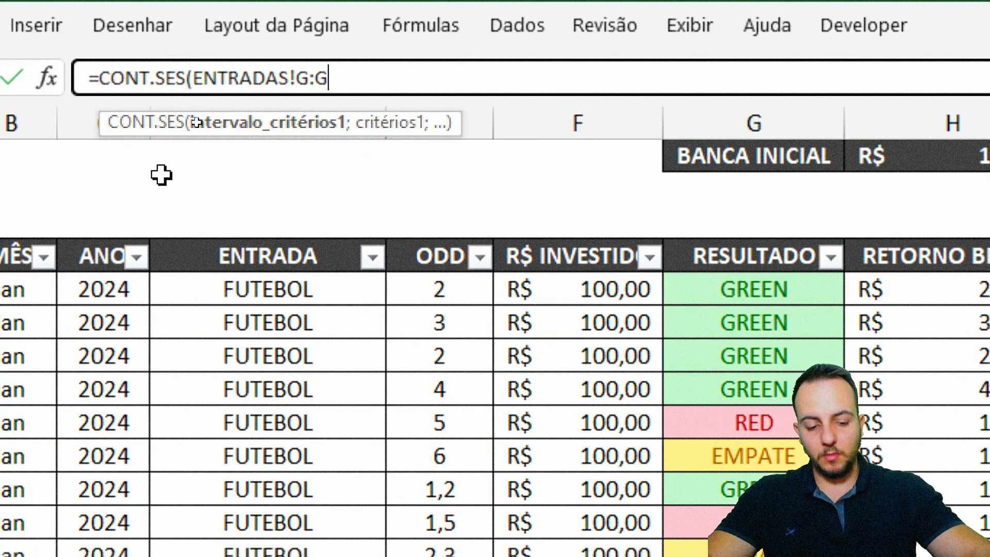
text(;)
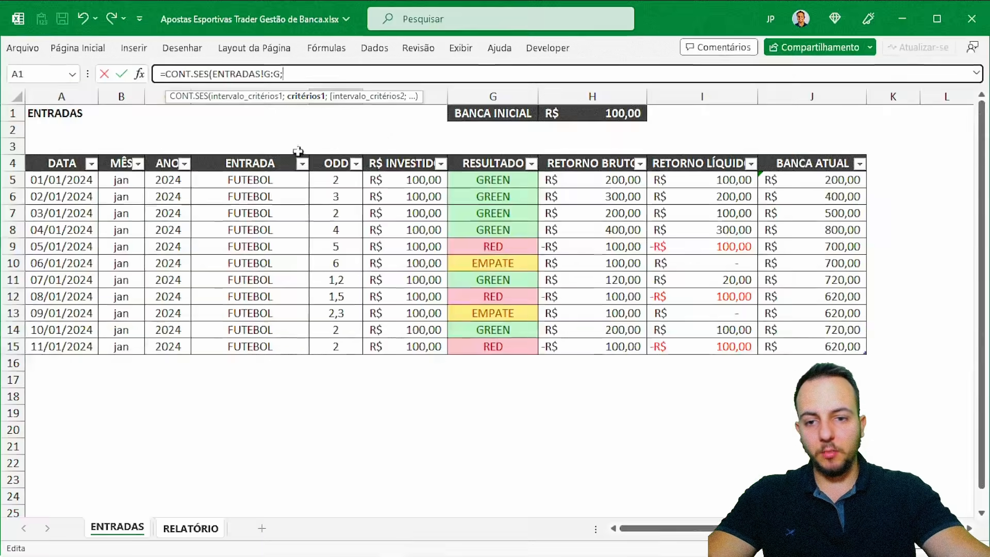
click(190, 529)
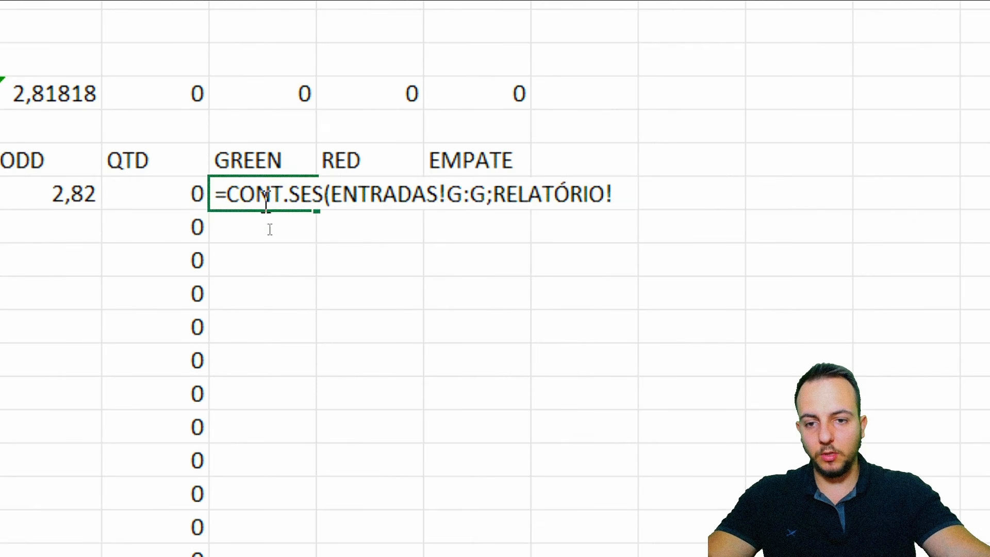
click(287, 155)
text(;)
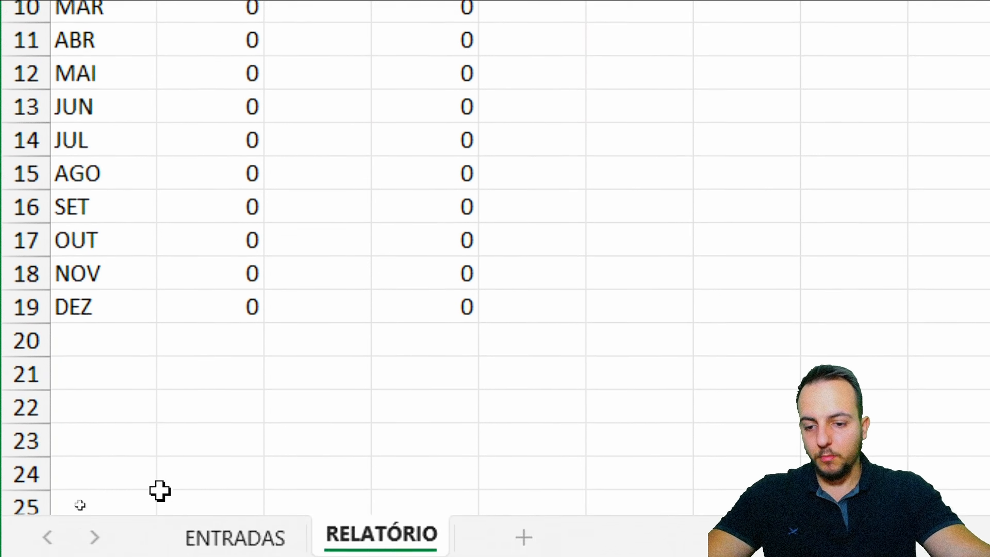
Add a second CONT.SES criterion matching the MÊS column, ENTRADAS!B:B, to the JAN label in A8
click(206, 536)
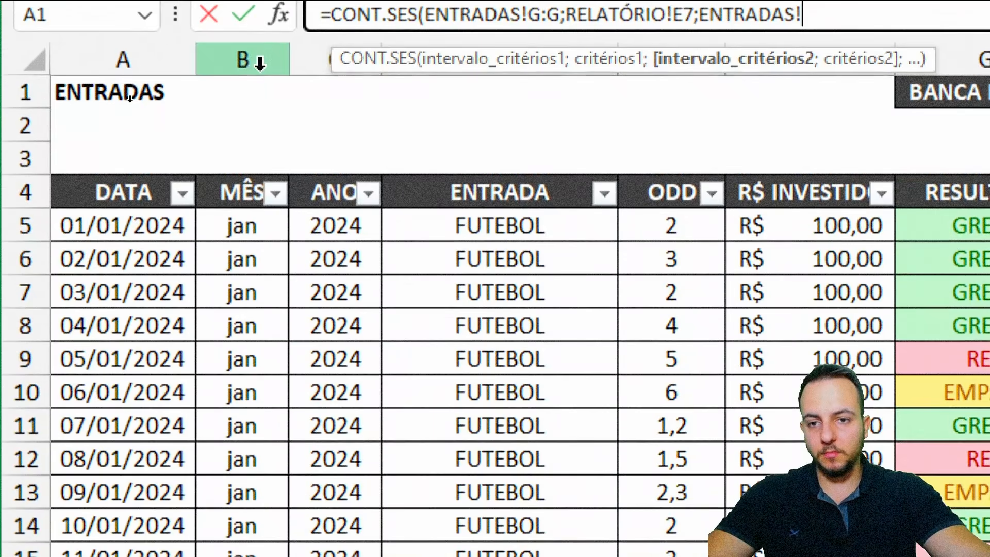
click(259, 61)
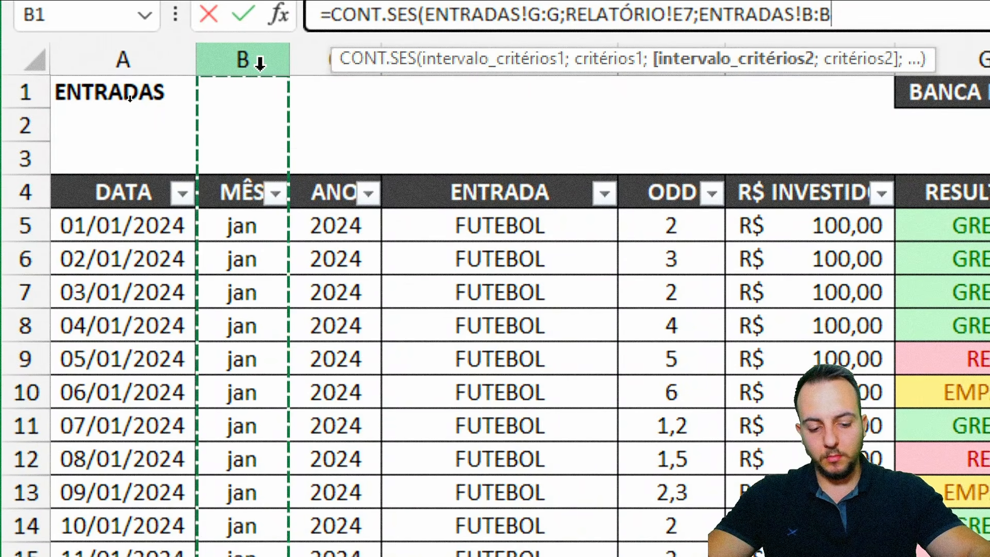
text(;)
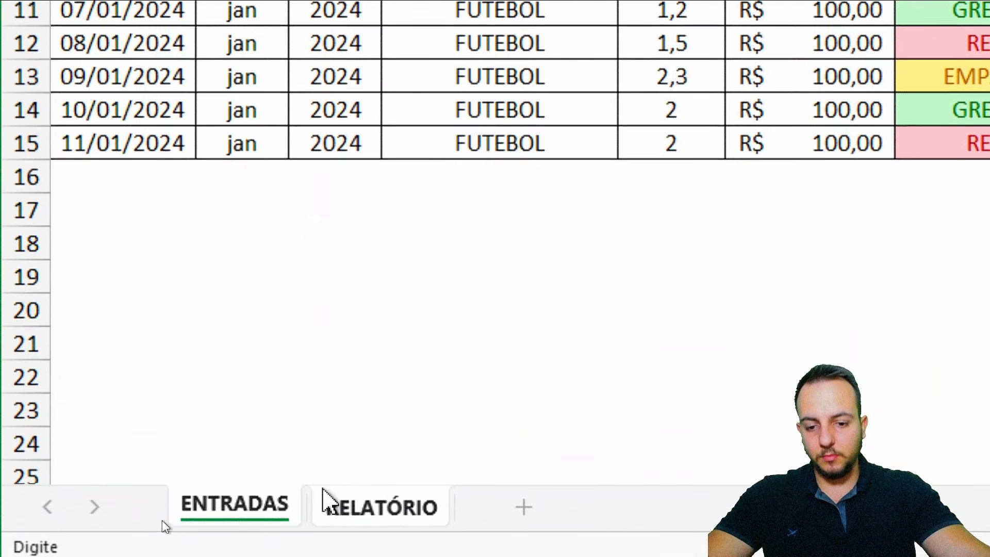
click(325, 500)
click(531, 82)
click(104, 123)
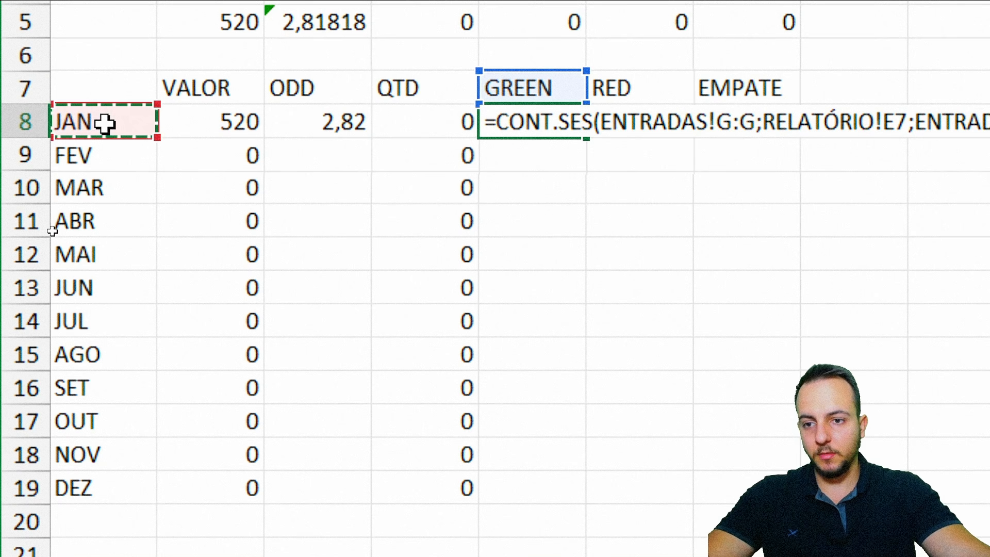
text())
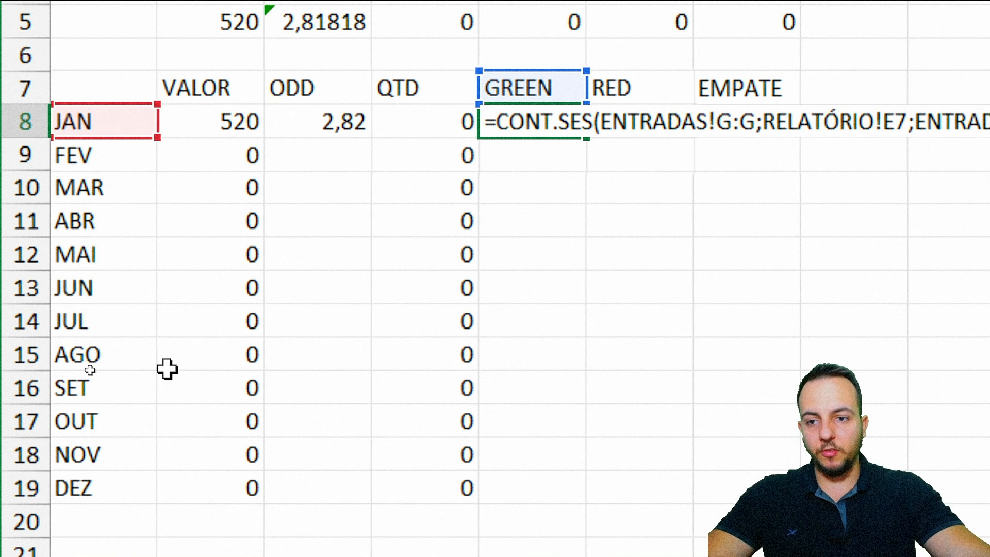
Add a third CONT.SES criterion matching the ANO column, ENTRADAS!C:C, to the year in B3, and complete the E8 formula
click(234, 521)
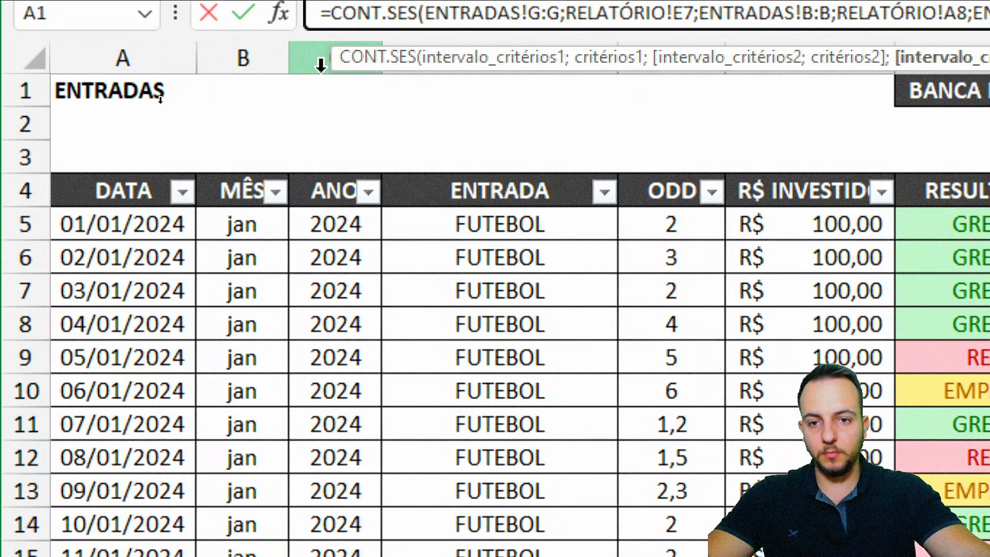
click(321, 64)
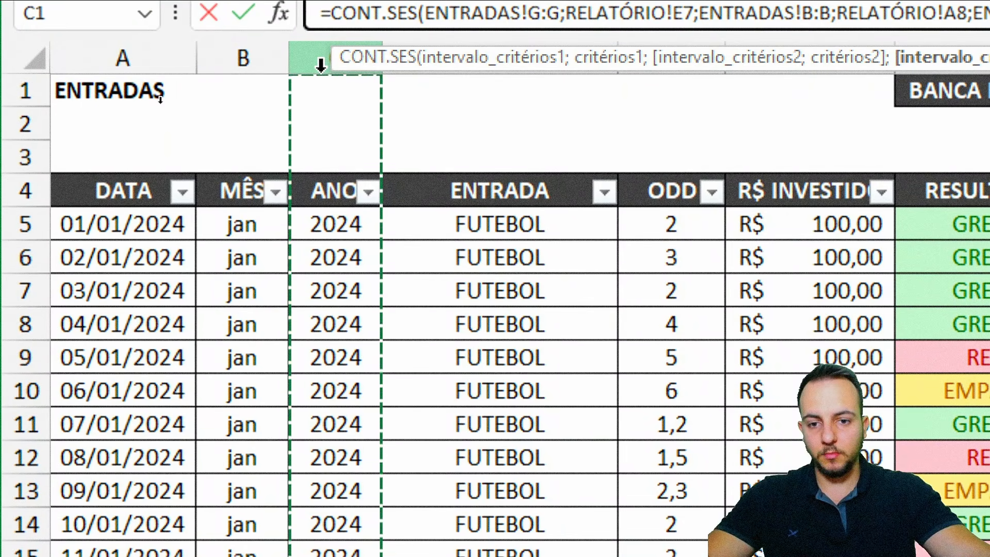
text(;)
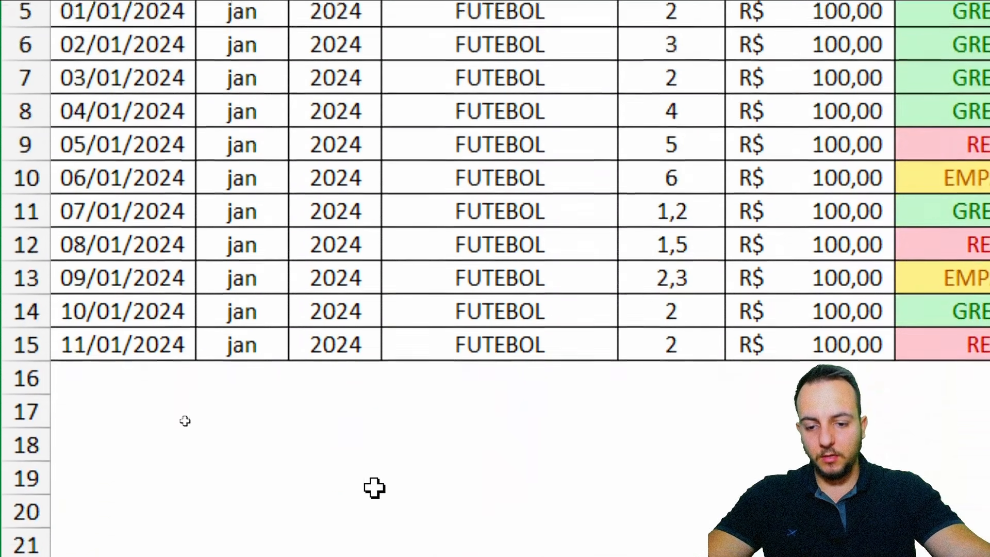
click(340, 497)
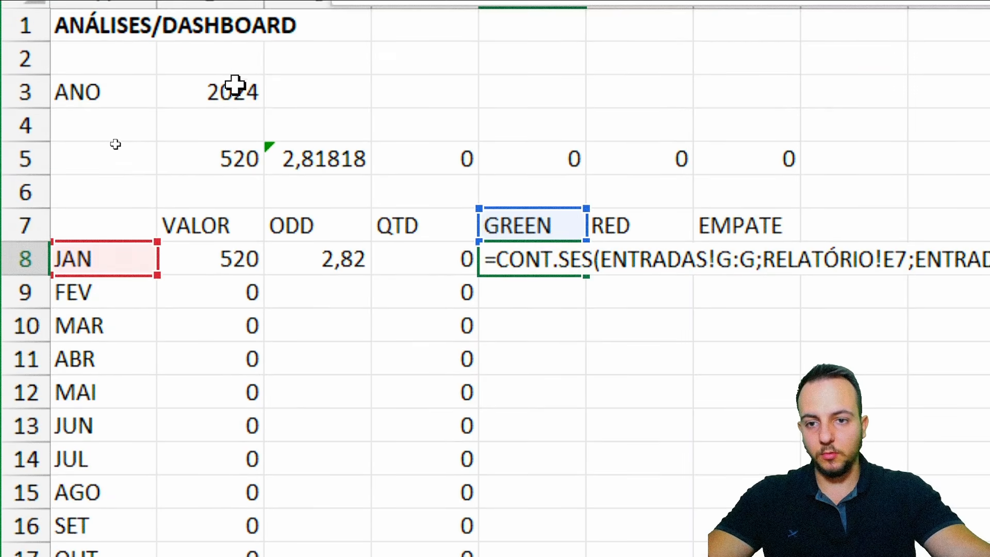
click(233, 92)
key(Return)
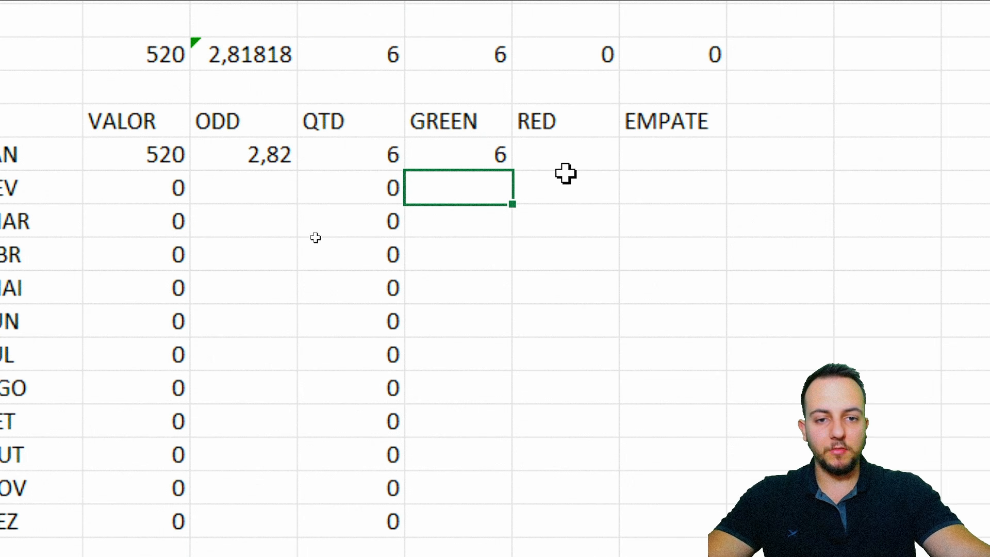
In the E8 formula, lock the RESULTADO range as $G:$G and fix only the row of the GREEN header reference as E$7
click(441, 152)
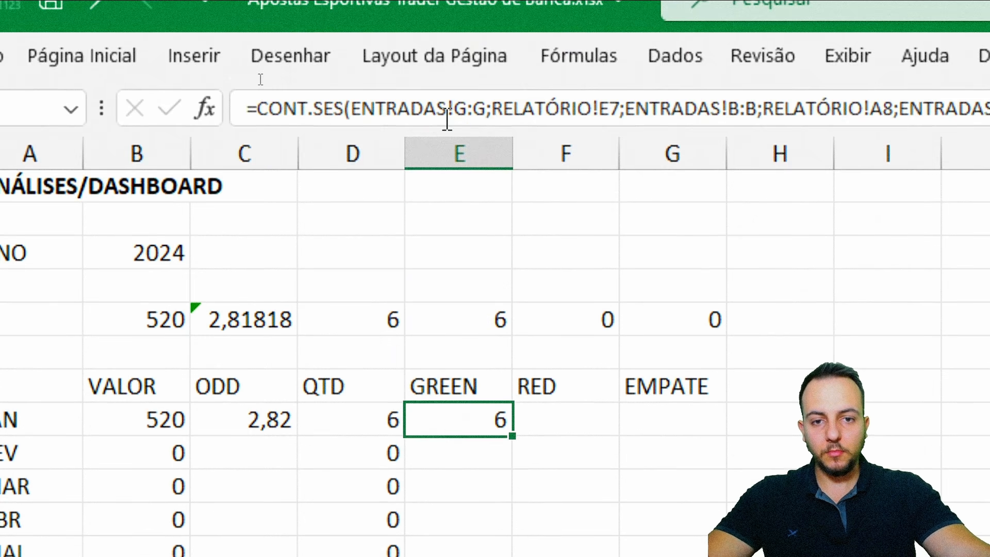
click(446, 109)
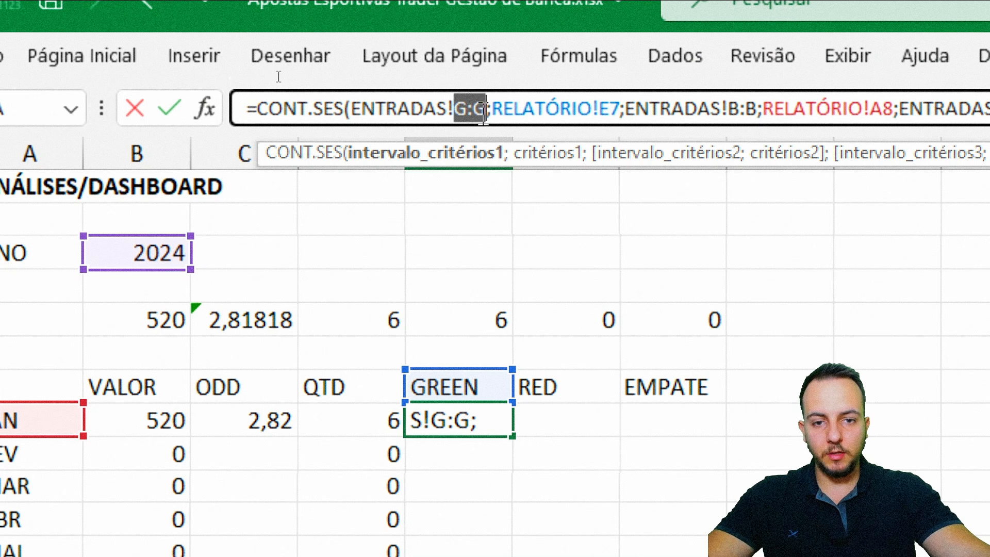
key(F4)
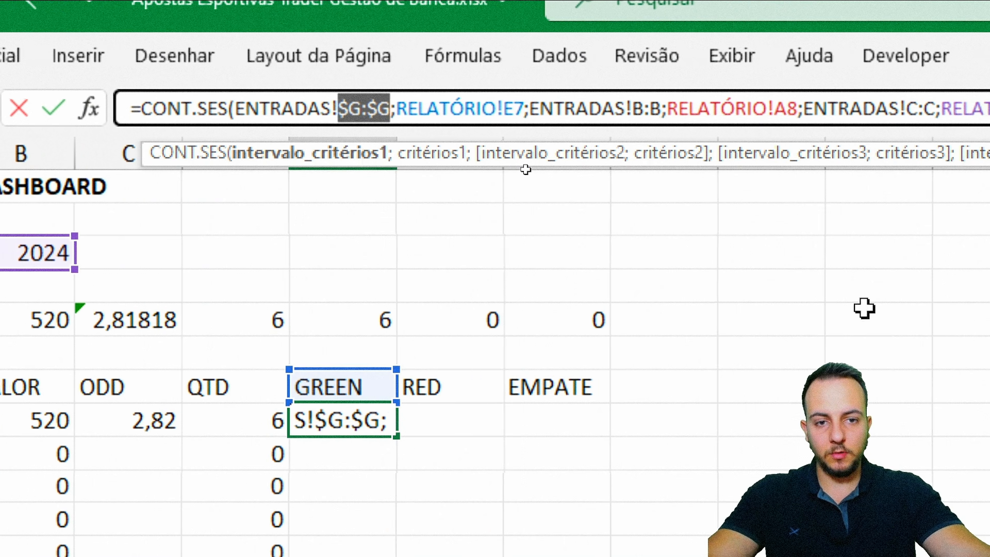
click(505, 109)
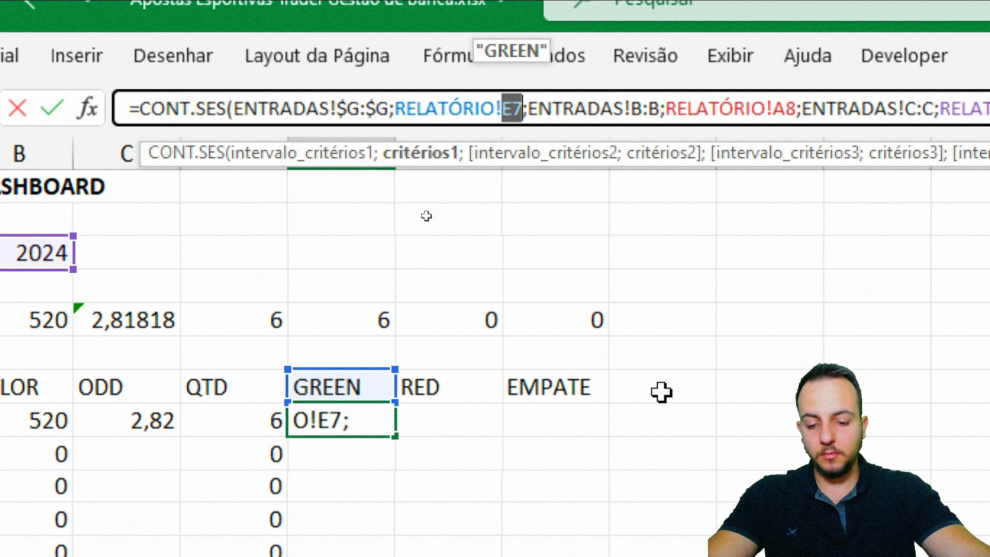
key(F4)
key(F4)
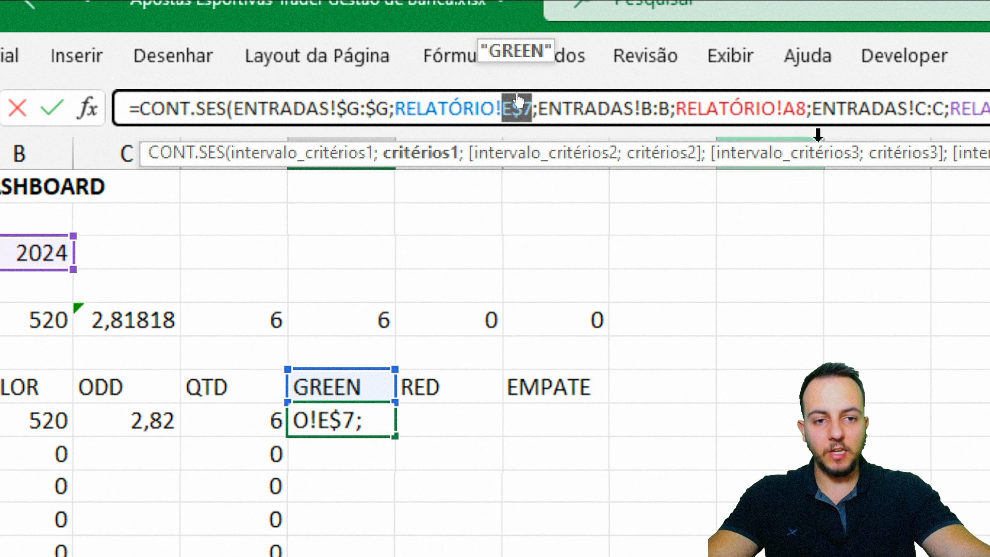
Lock the formula's MÊS range as $B:$B and fix only the column of the JAN reference as $A8
drag(453, 108, 487, 108)
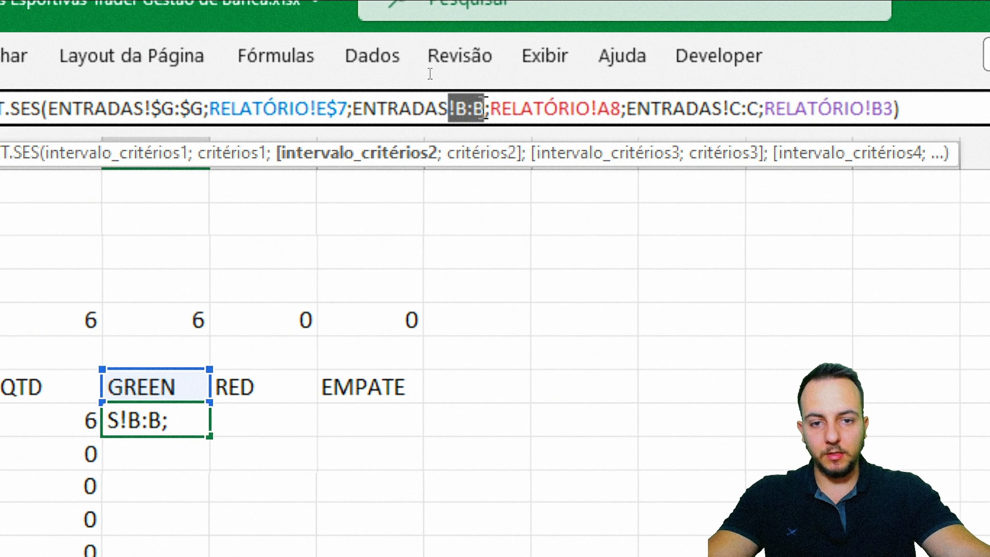
key(F4)
click(473, 109)
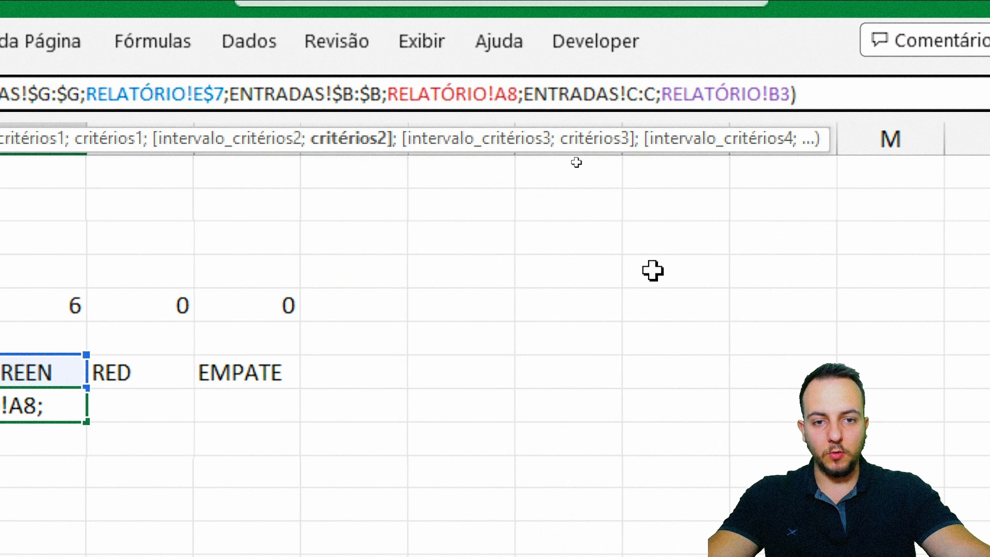
key(F4)
key(F4)
mouse_move(507, 99)
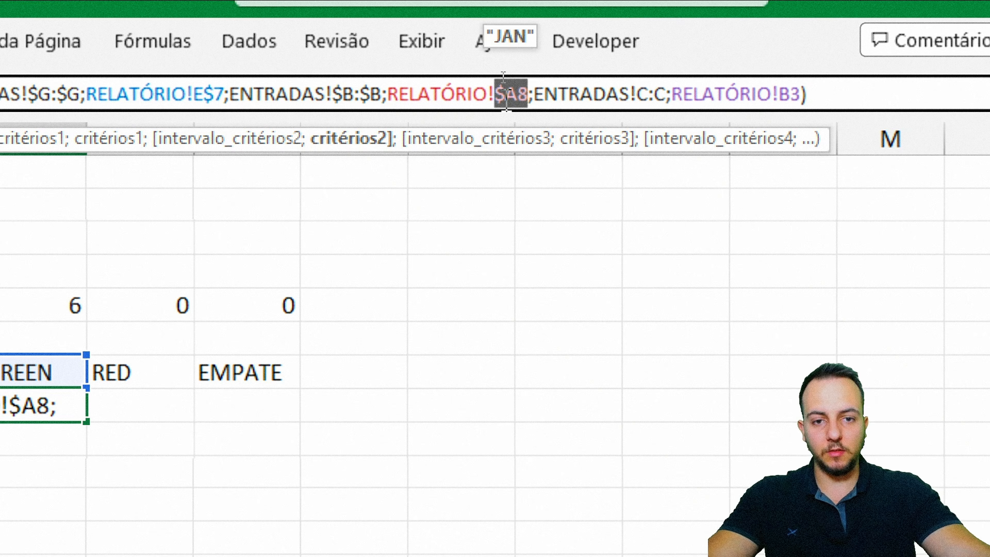
Lock the ANO range as $C:$C and the year reference as $B$3, and commit the E8 formula
click(653, 97)
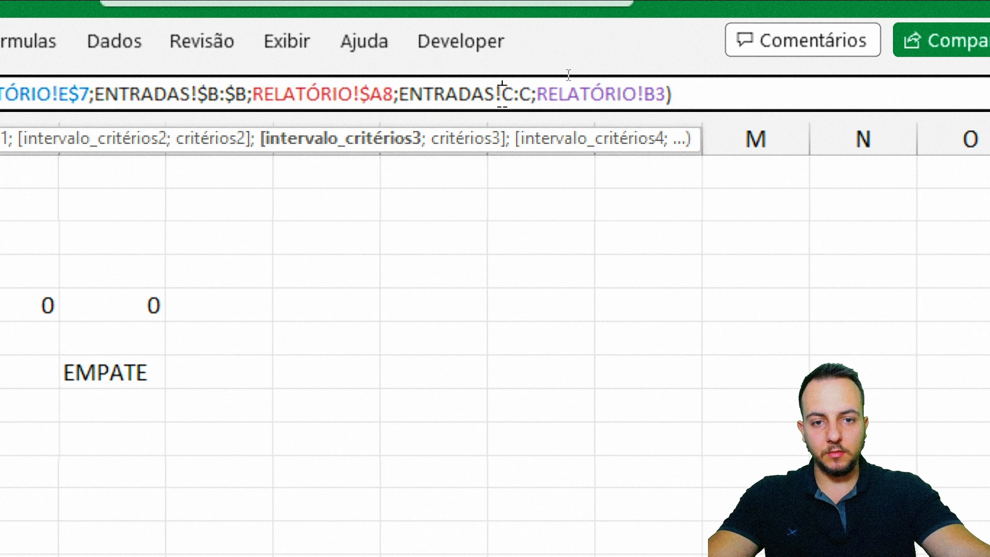
key(F4)
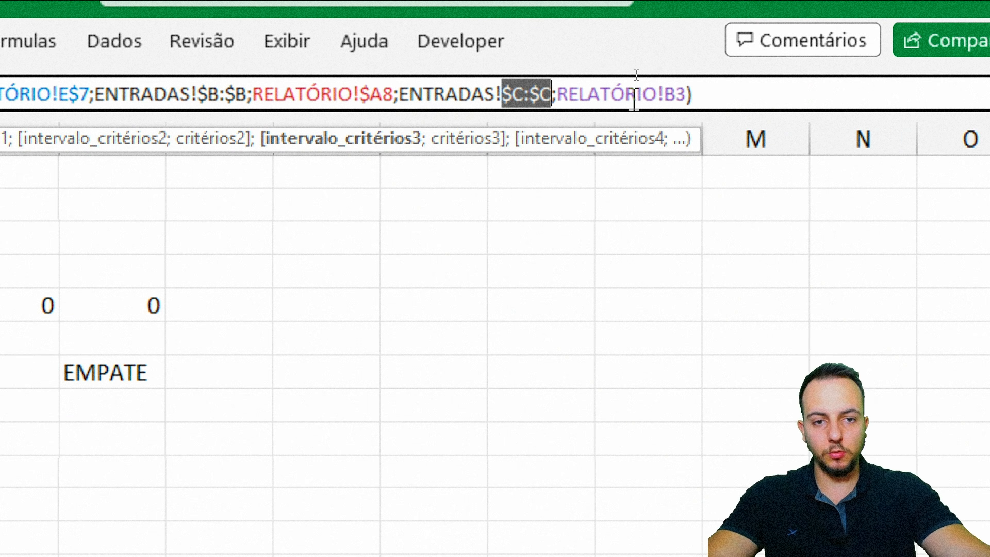
click(665, 94)
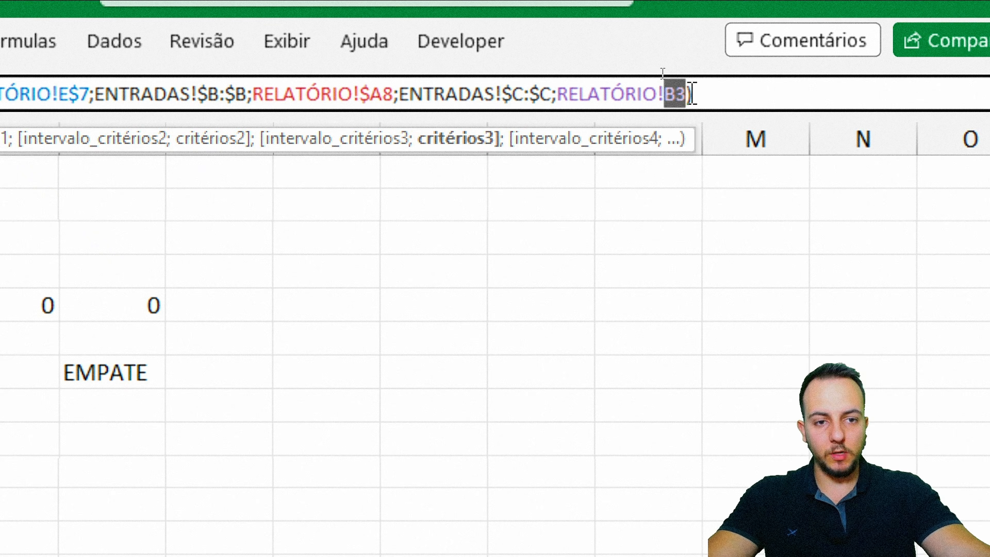
key(F4)
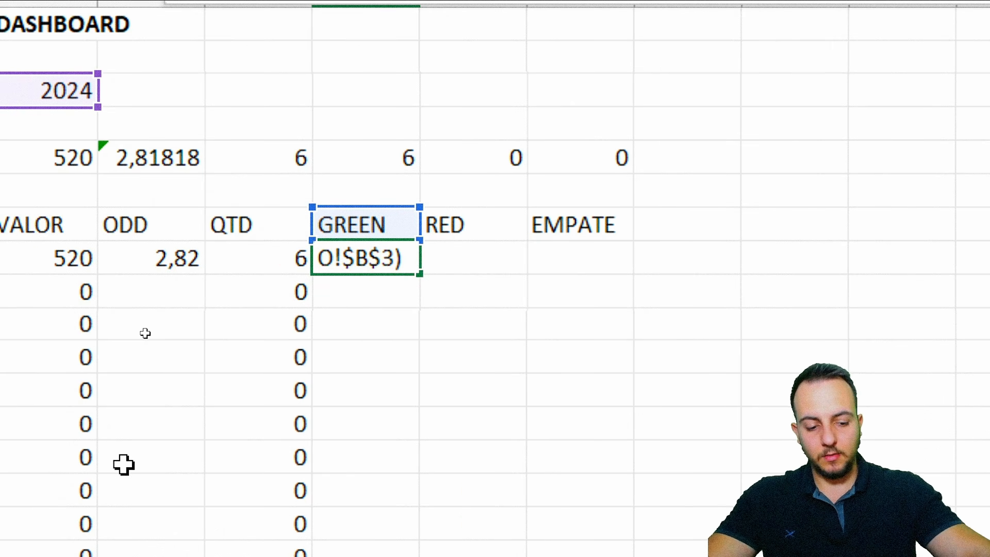
key(Return)
Fill the E8 formula down through DEZ and copy the GREEN column's formulas into the RED and EMPATE columns
click(394, 264)
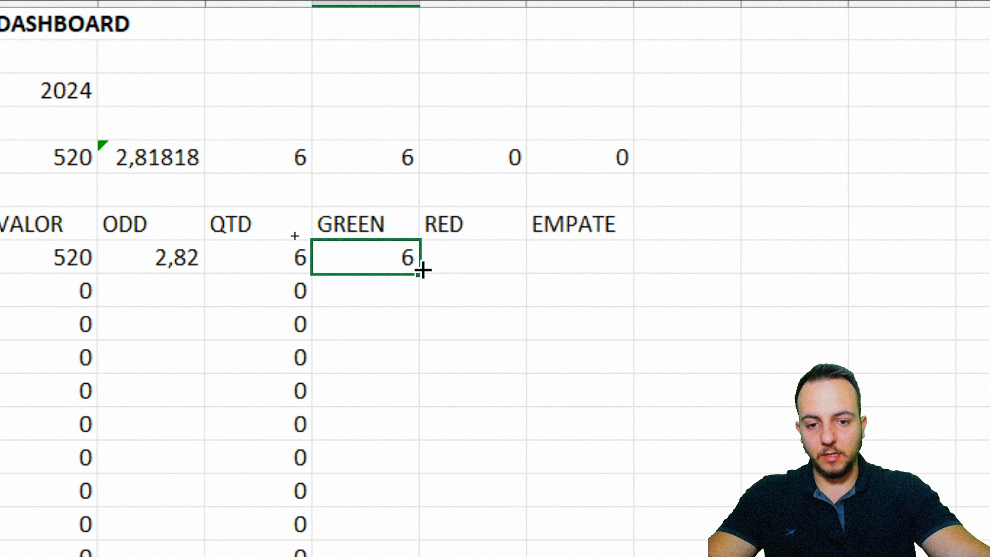
drag(421, 270, 376, 556)
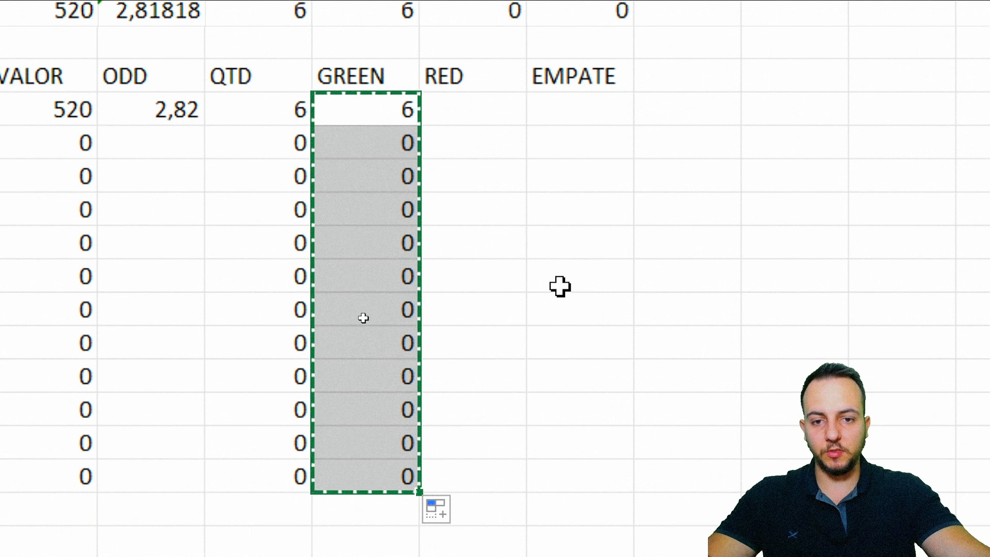
click(455, 107)
key(ctrl+v)
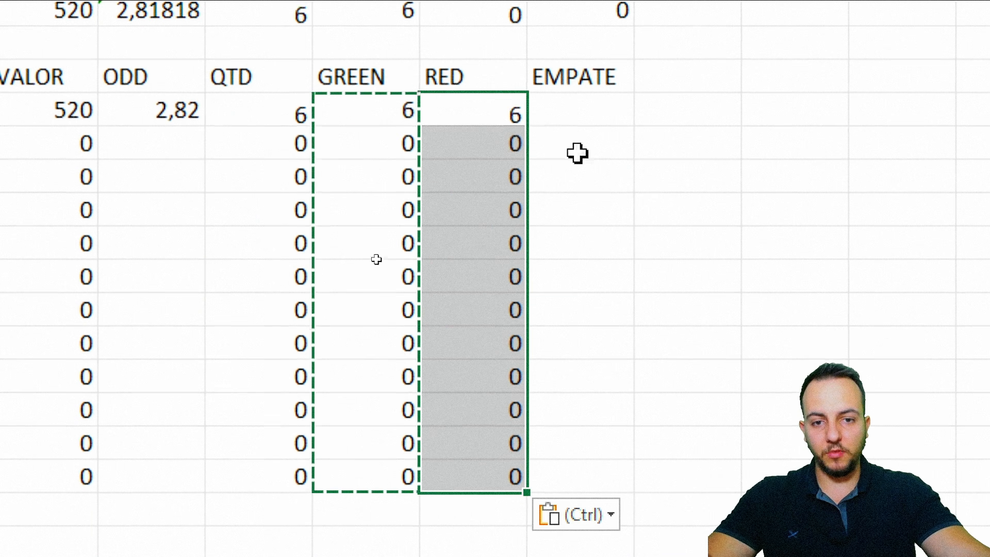
click(605, 115)
key(ctrl+v)
key(Escape)
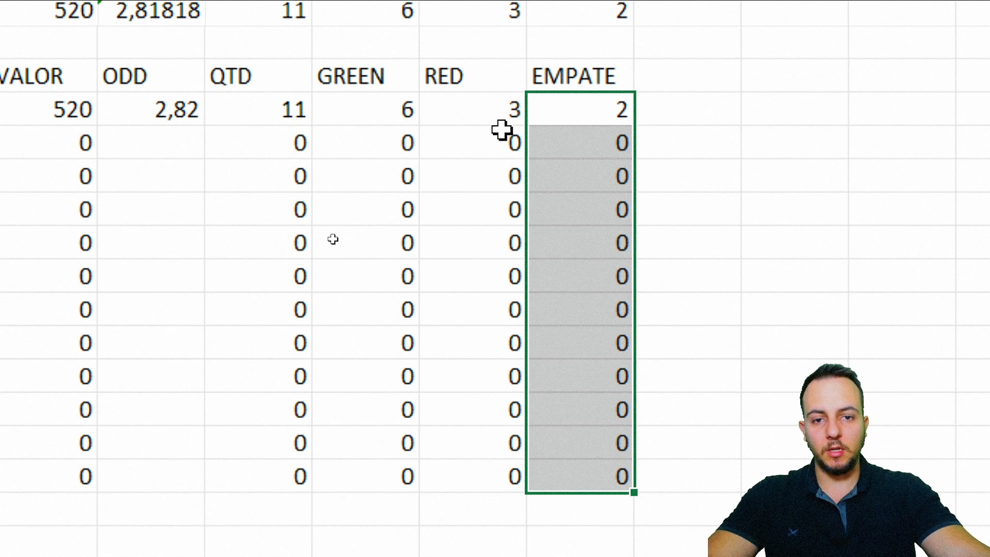
Check the references in the JAN row's RED, EMPATE and GREEN formulas and compare the counts with the ENTRADAS sheet
double_click(499, 115)
key(Escape)
double_click(592, 106)
key(Escape)
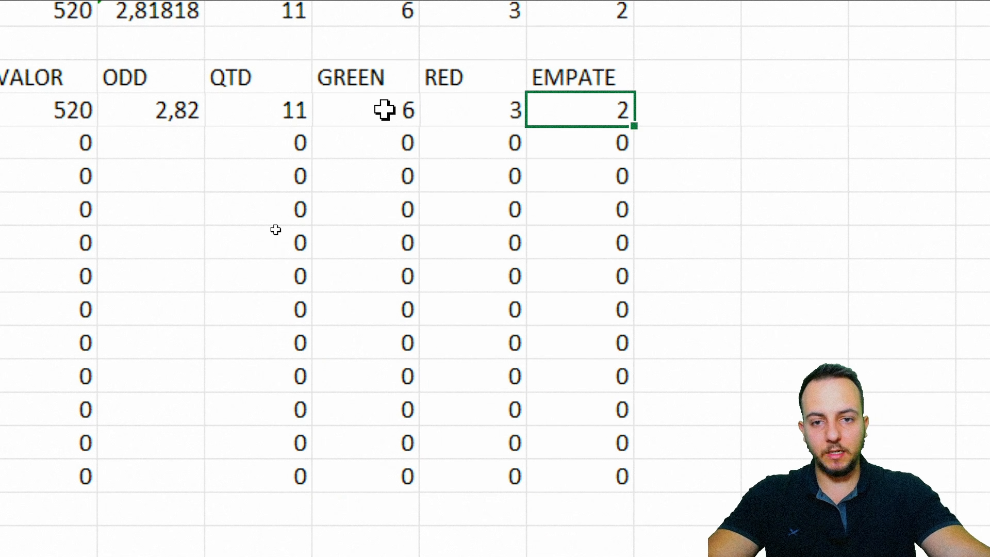
double_click(384, 109)
key(Escape)
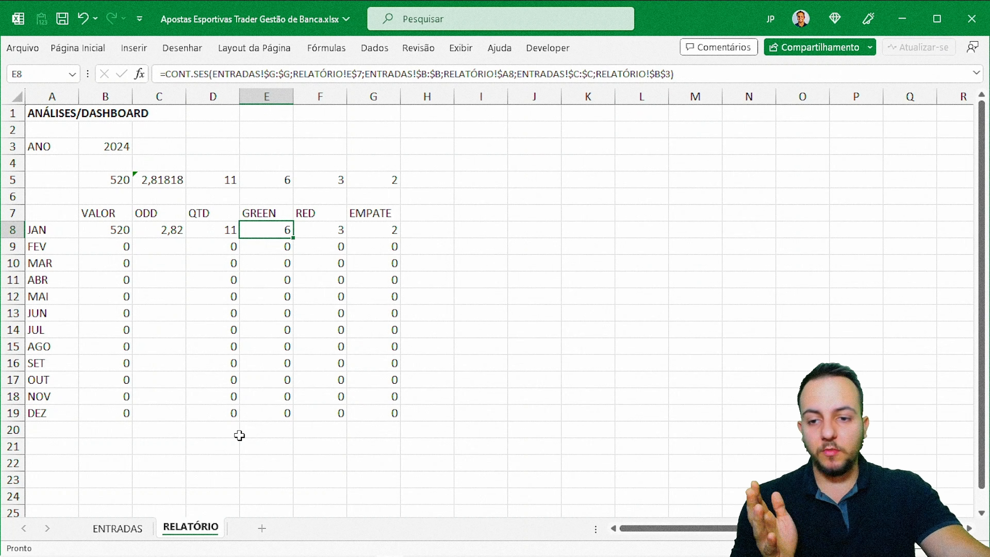
click(138, 531)
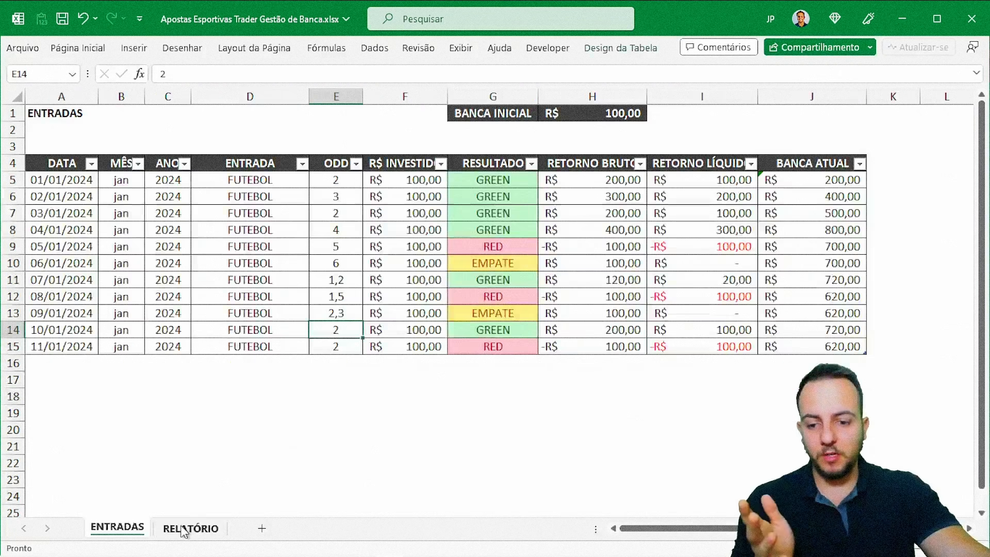
click(185, 529)
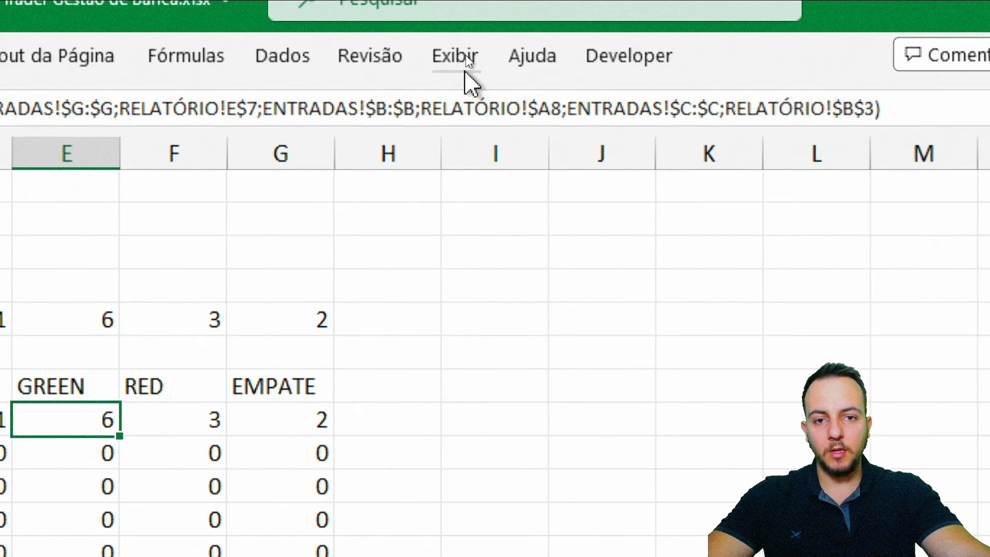
Hide the gridlines on the RELATÓRIO sheet
click(466, 54)
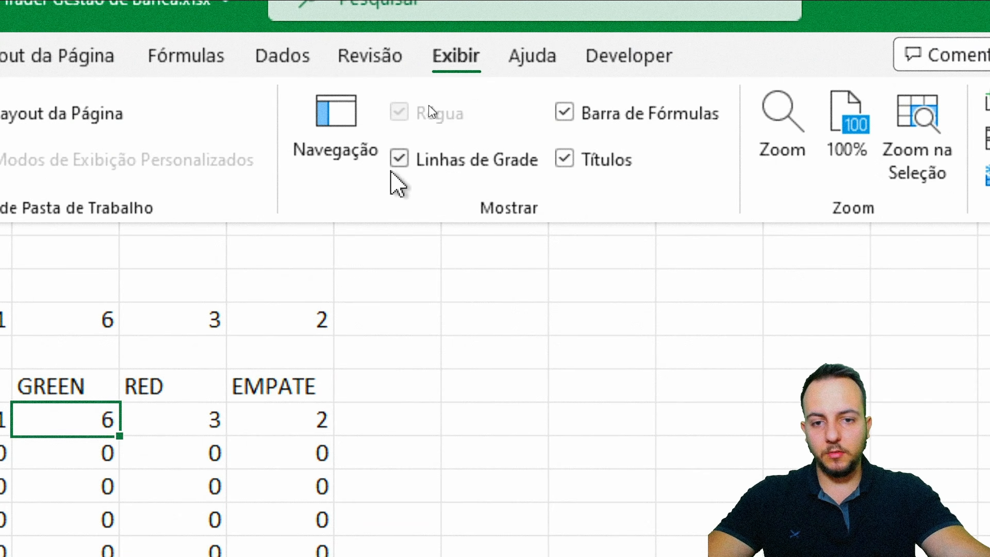
click(445, 100)
click(514, 412)
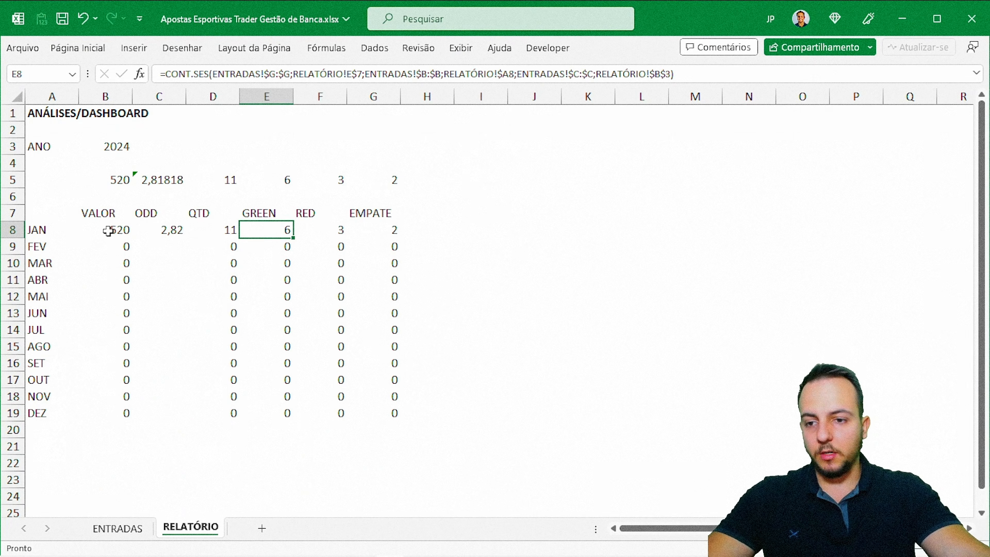
Centre the contents of the monthly table A7:G19 vertically and horizontally and apply borders to all its cells
drag(49, 216, 378, 412)
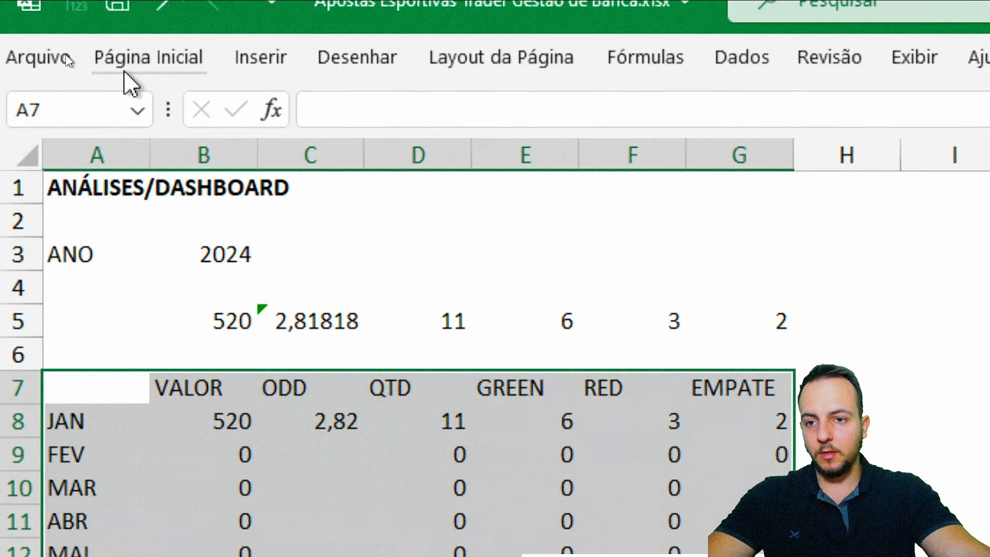
click(69, 52)
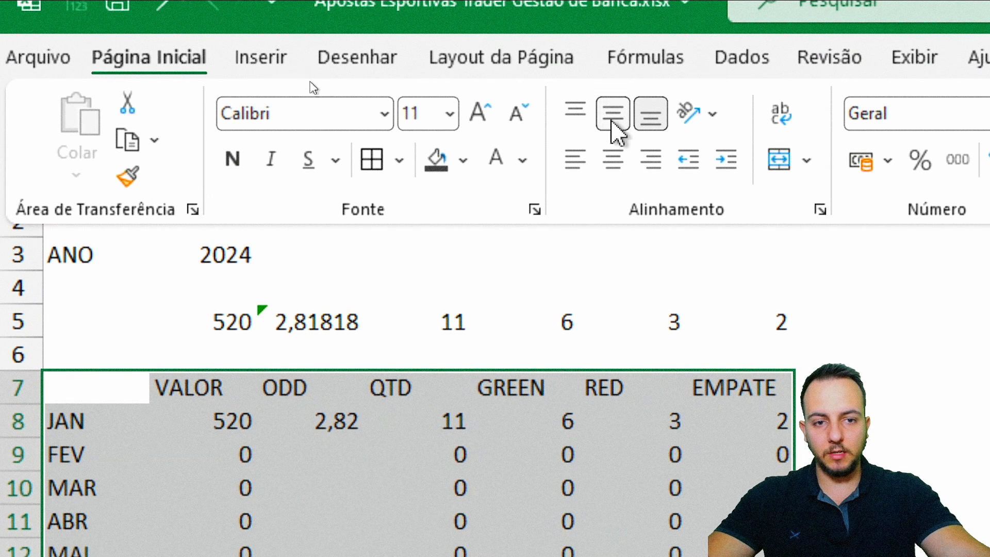
click(611, 113)
click(613, 159)
click(374, 160)
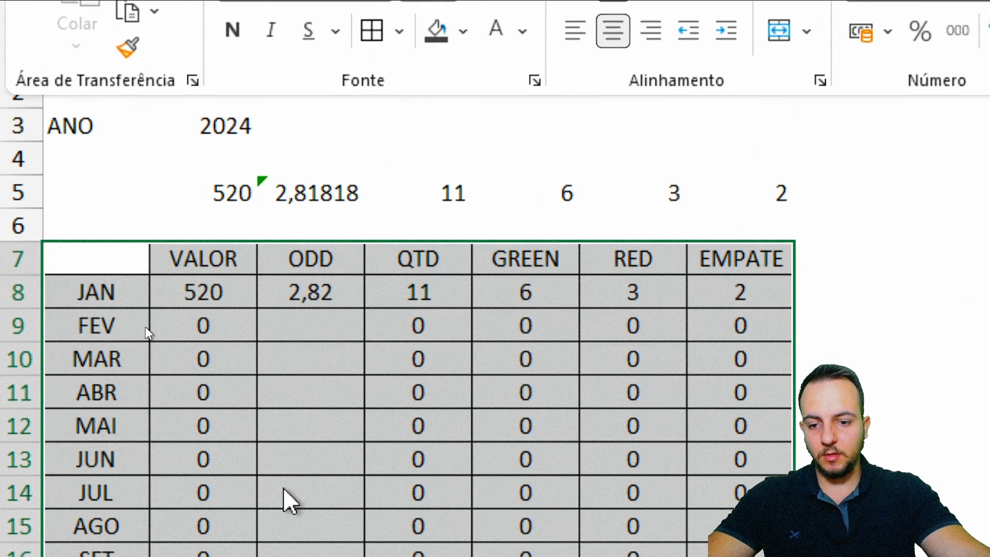
Format the header row A7:G7 with bold white text on a dark grey fill
drag(139, 402, 171, 393)
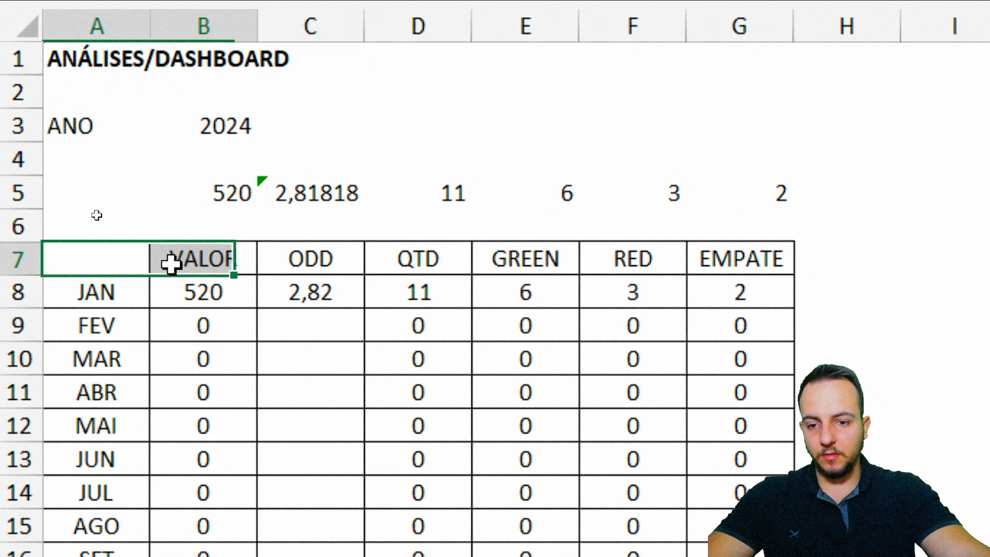
drag(171, 264, 747, 251)
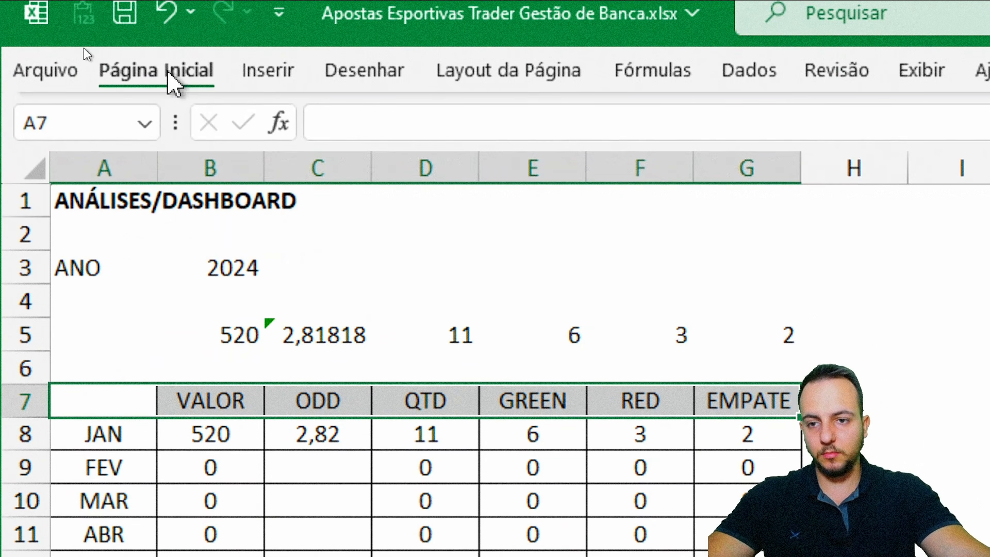
click(172, 80)
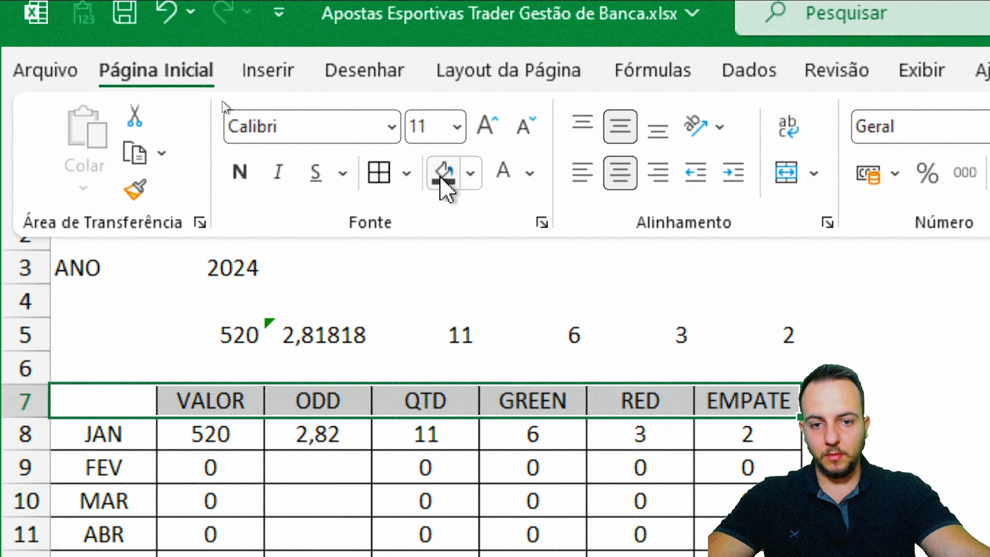
click(252, 164)
click(438, 183)
click(499, 181)
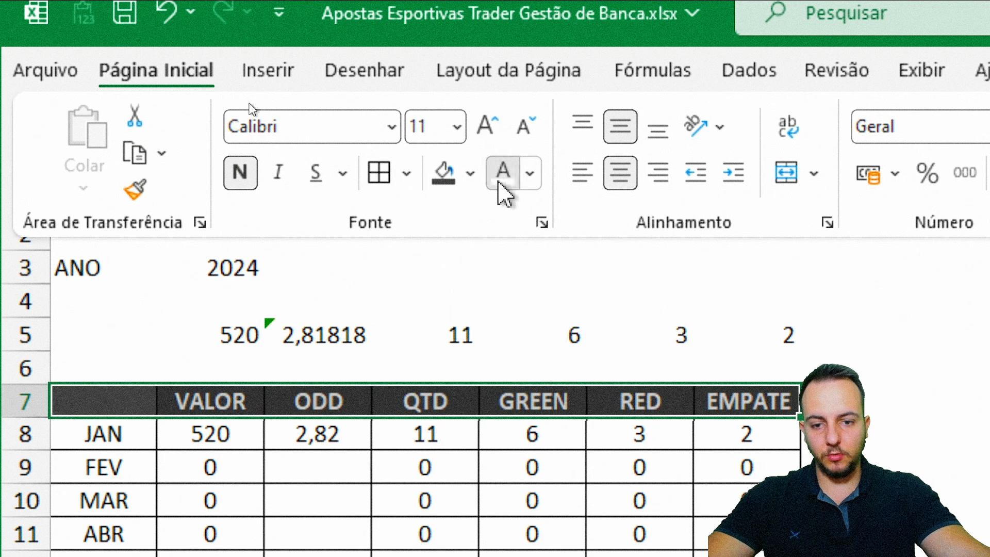
Format the month labels A8:A19 with bold white text on a dark grey fill
click(125, 471)
click(133, 446)
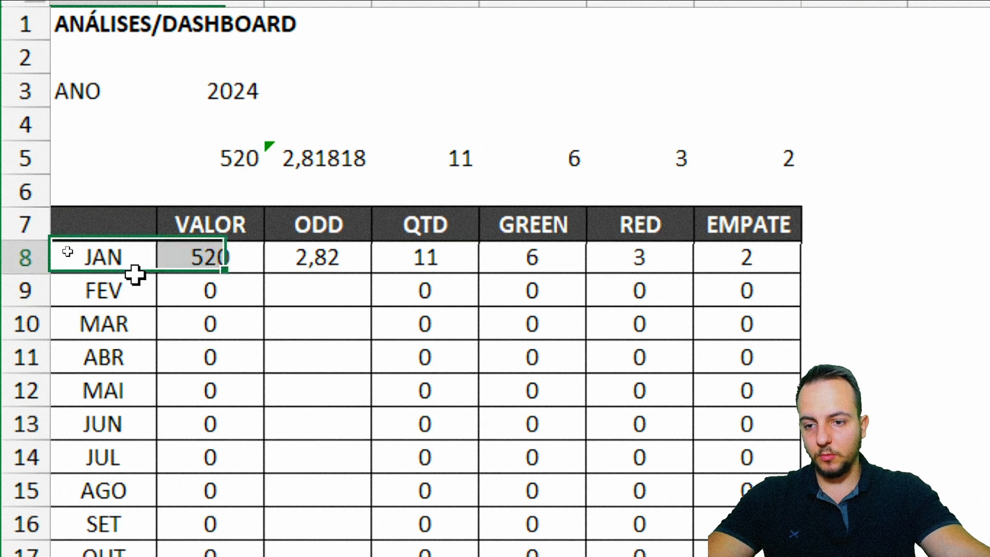
drag(135, 274, 132, 484)
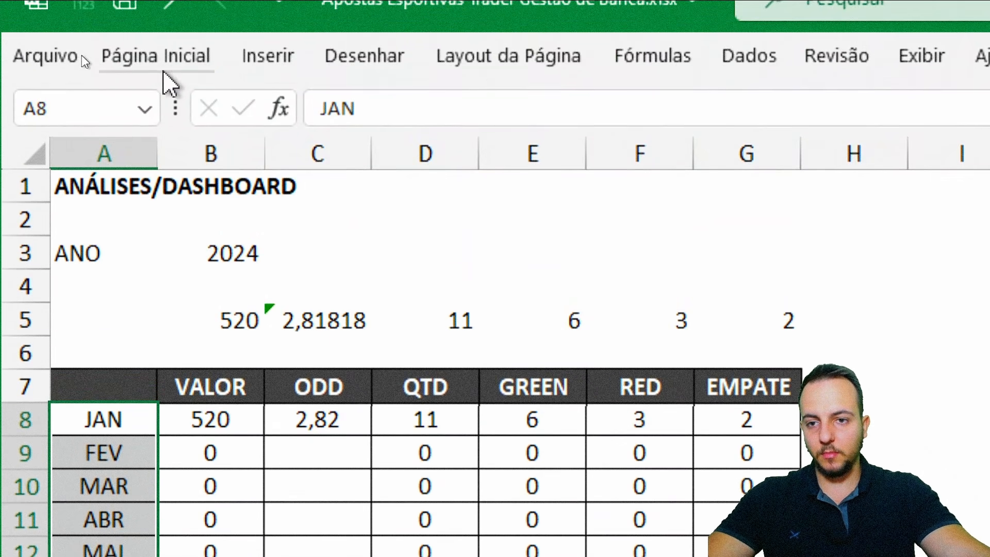
click(164, 72)
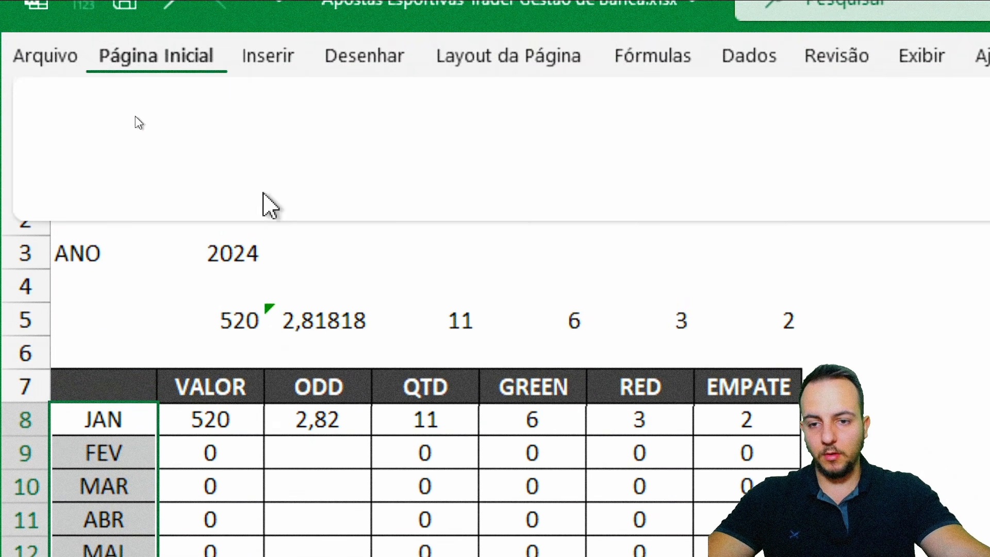
click(240, 158)
click(444, 157)
click(492, 169)
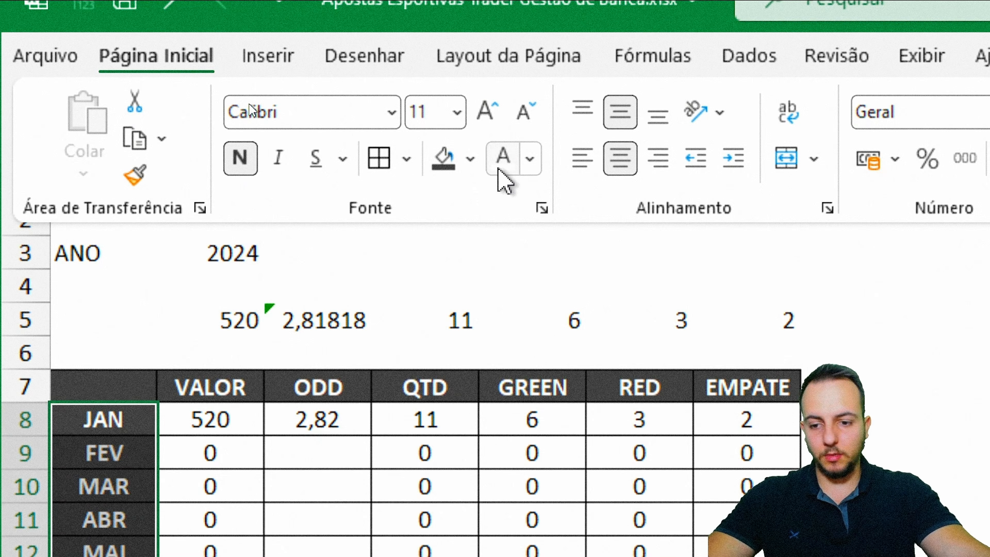
Format the ANO and 2024 cells A3:B3 with centred bold white text on a dark grey fill
drag(103, 253, 196, 261)
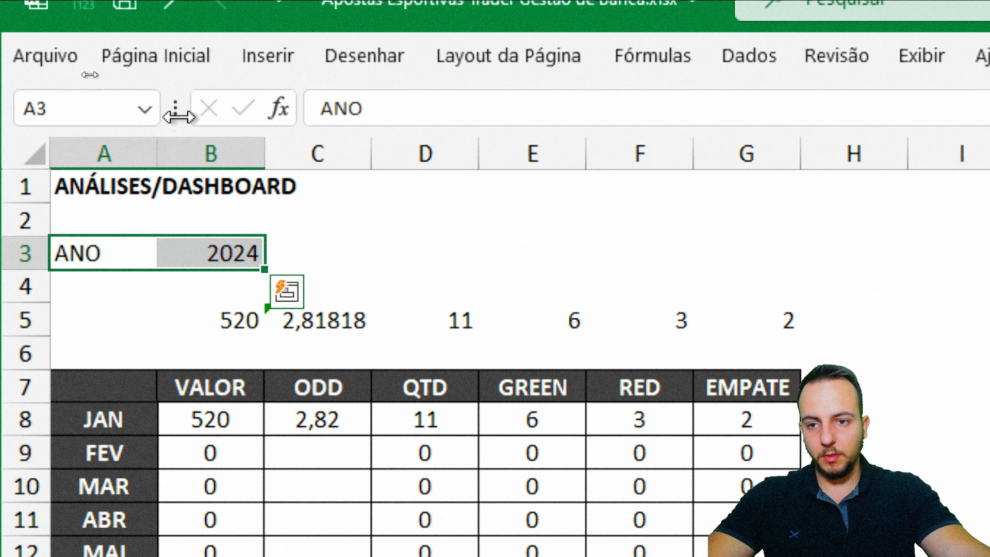
click(191, 61)
click(238, 162)
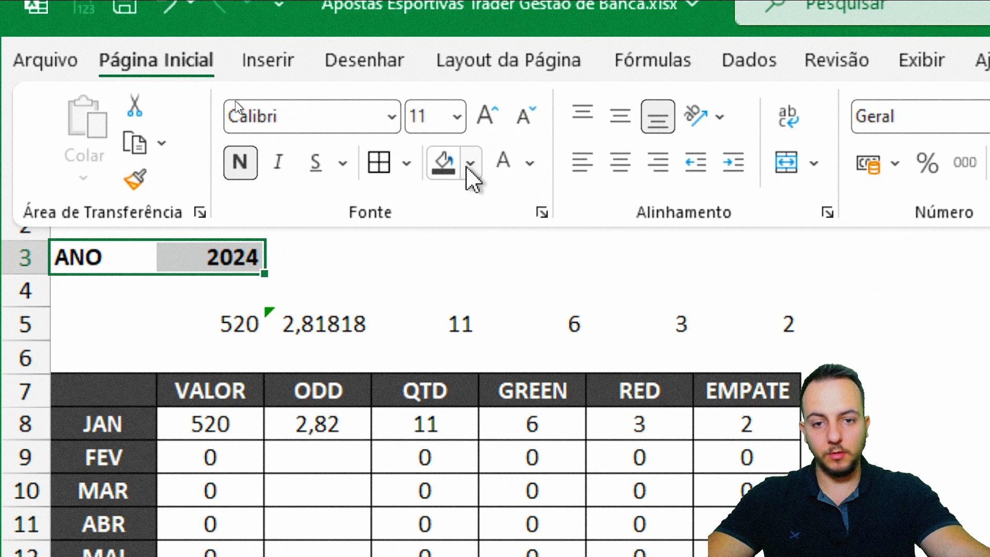
click(442, 161)
click(501, 161)
click(622, 163)
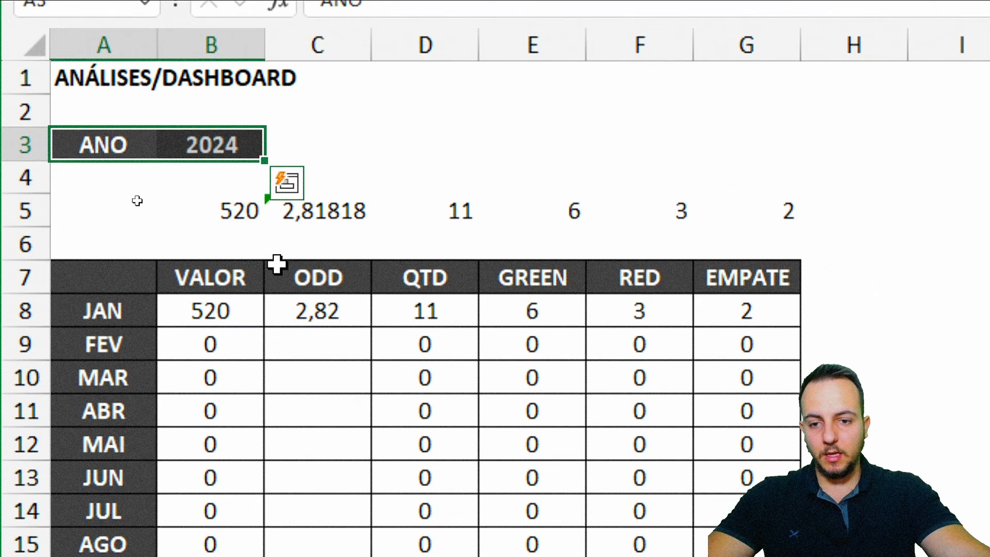
Centre the totals in B5:G5 horizontally
drag(237, 324, 751, 318)
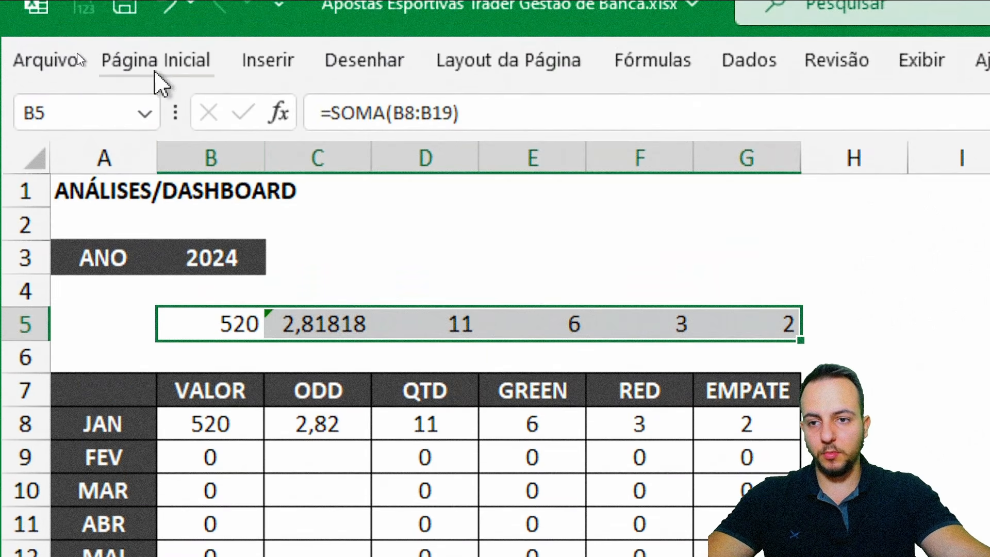
click(158, 60)
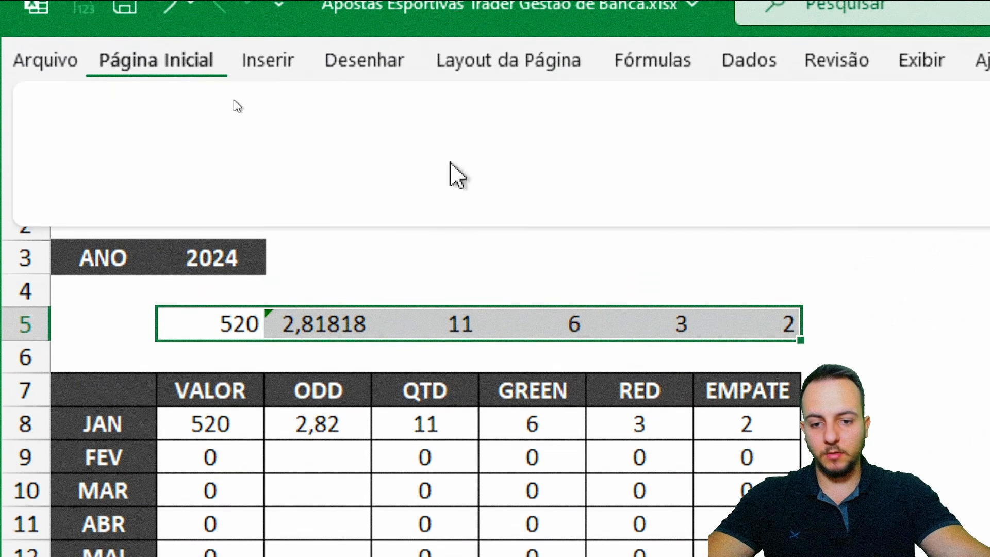
click(621, 164)
click(474, 457)
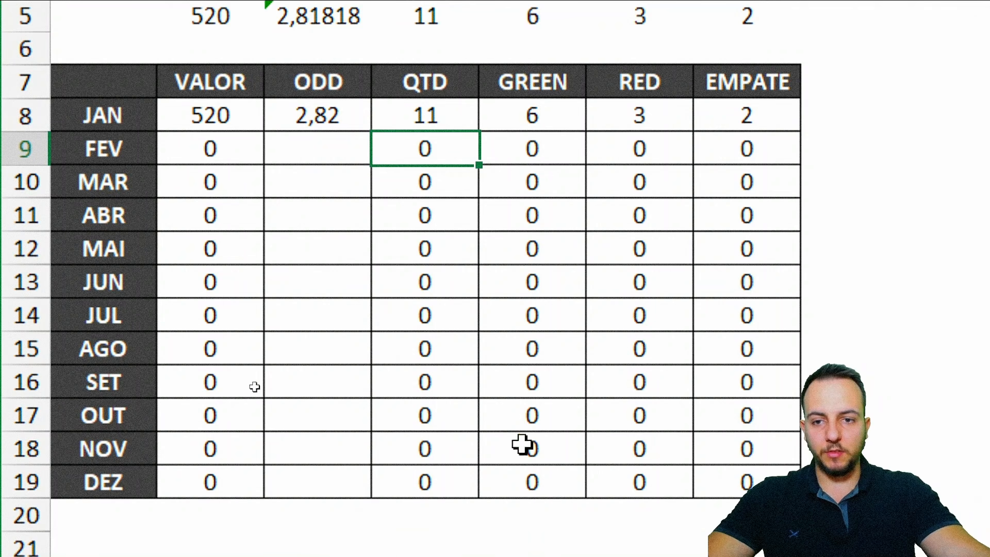
Apply the R$ accounting format and a light grey fill to the VALOR column's monthly cells B8:B19
drag(228, 122, 209, 477)
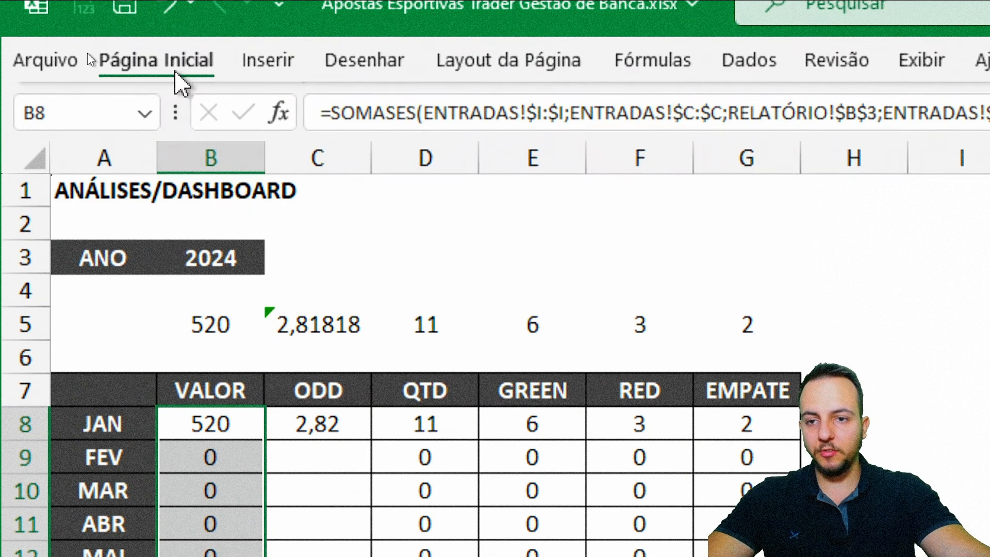
click(177, 77)
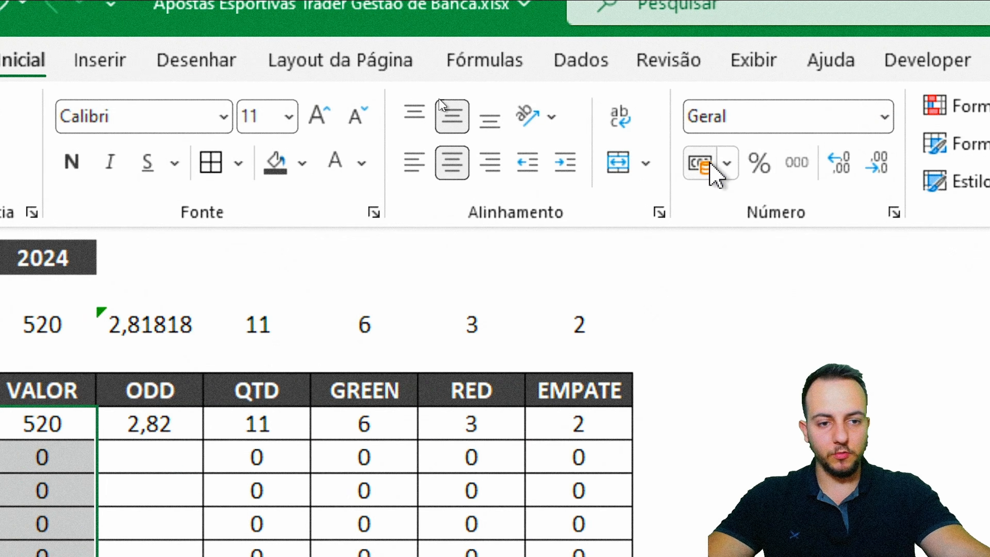
click(710, 164)
click(302, 165)
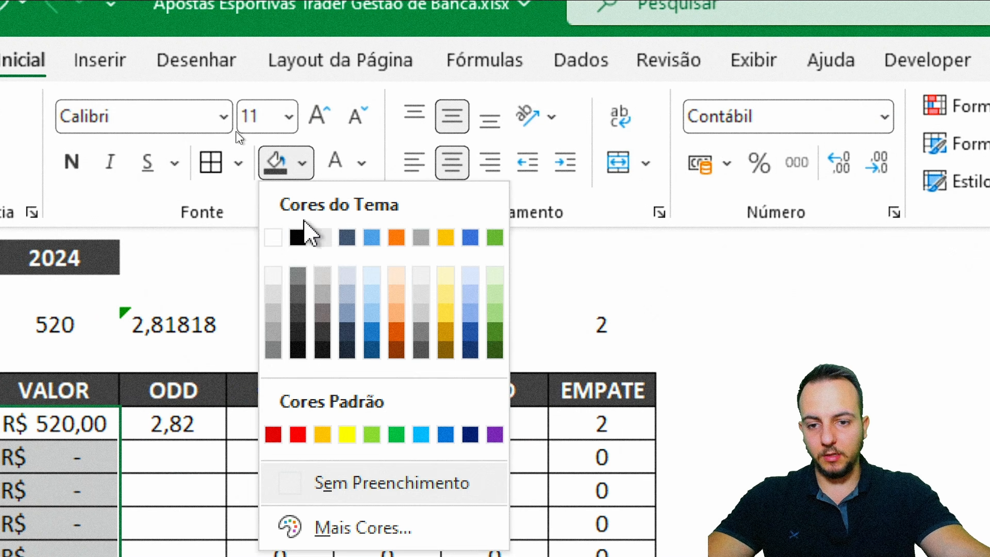
click(273, 293)
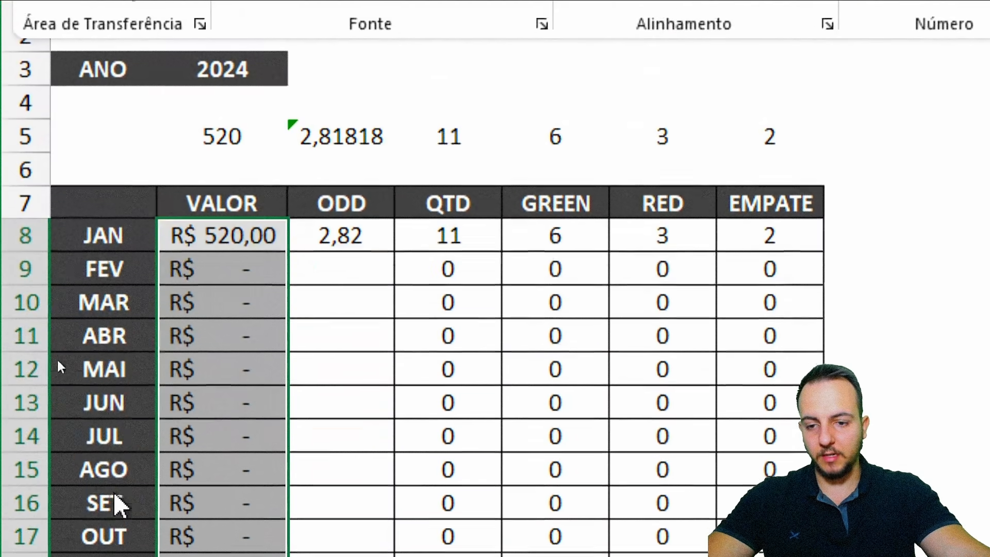
click(202, 421)
Fill the ODD column's monthly cells C8:C19 with the lightest shade of the darker theme blue
drag(371, 218, 340, 556)
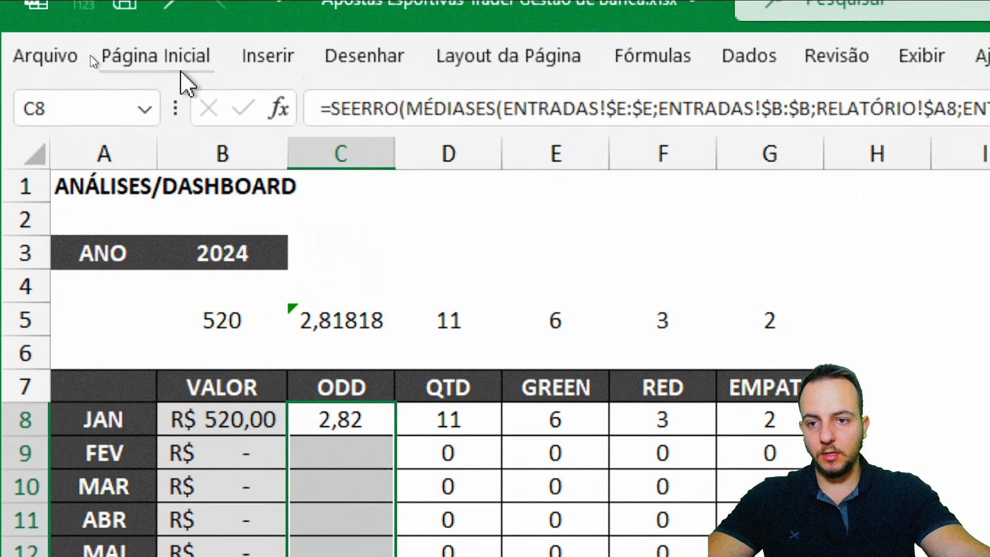
click(154, 60)
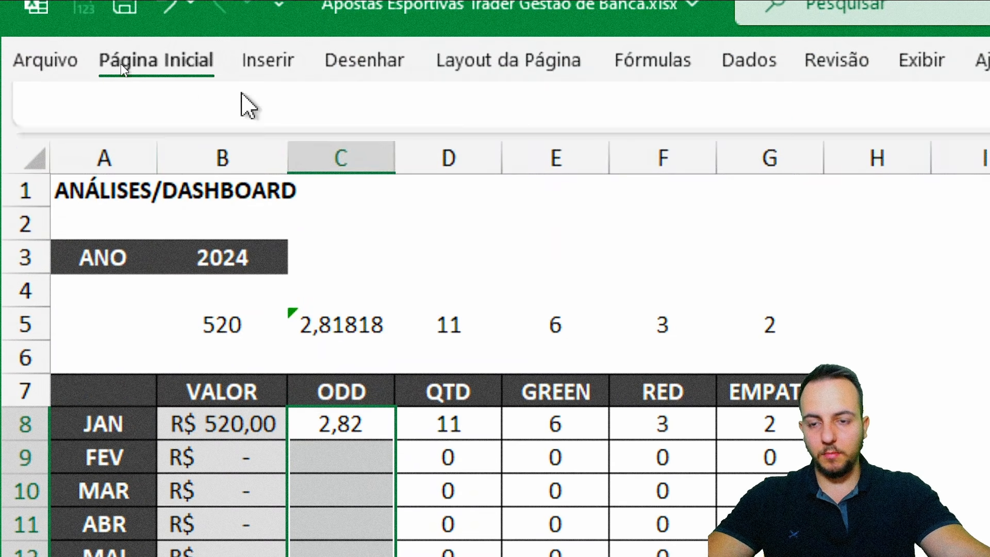
click(470, 164)
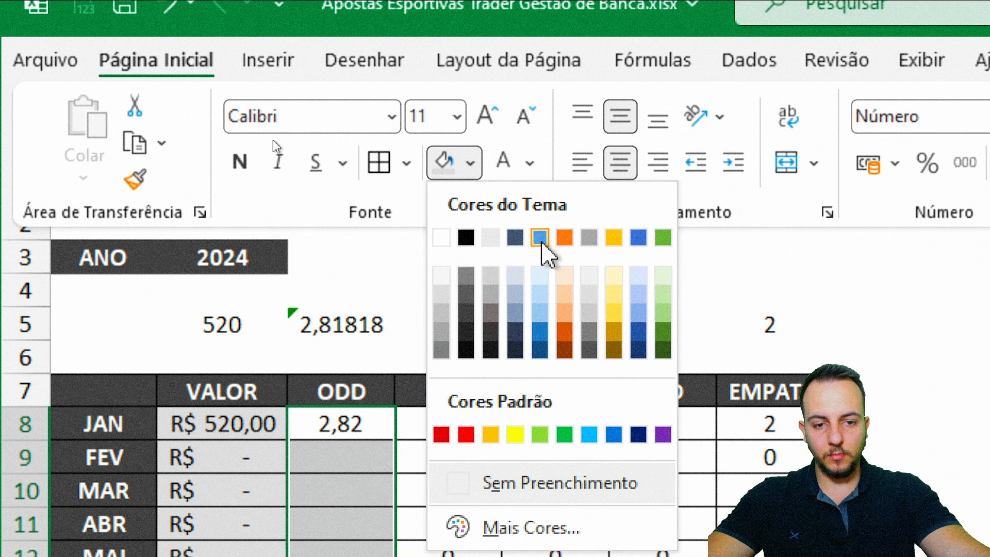
click(565, 274)
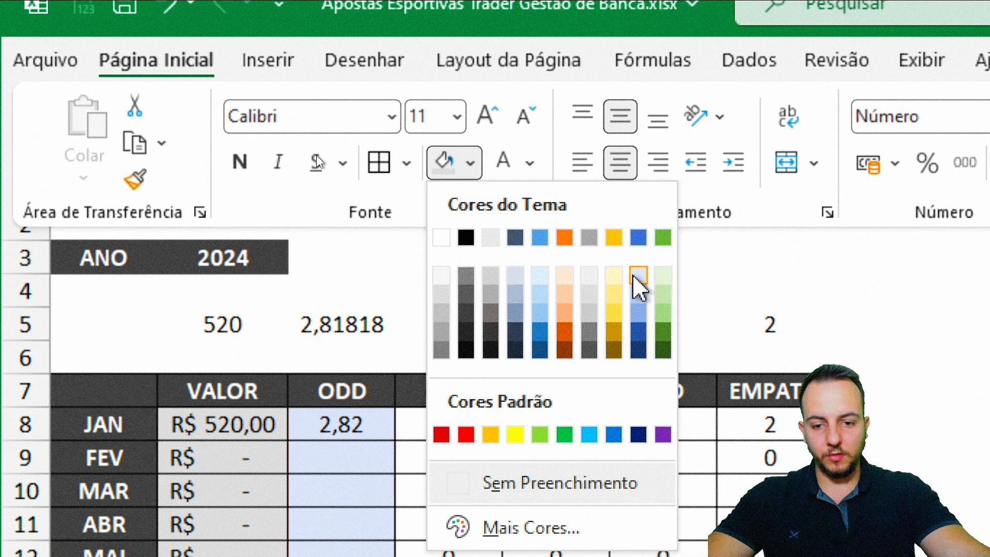
click(636, 276)
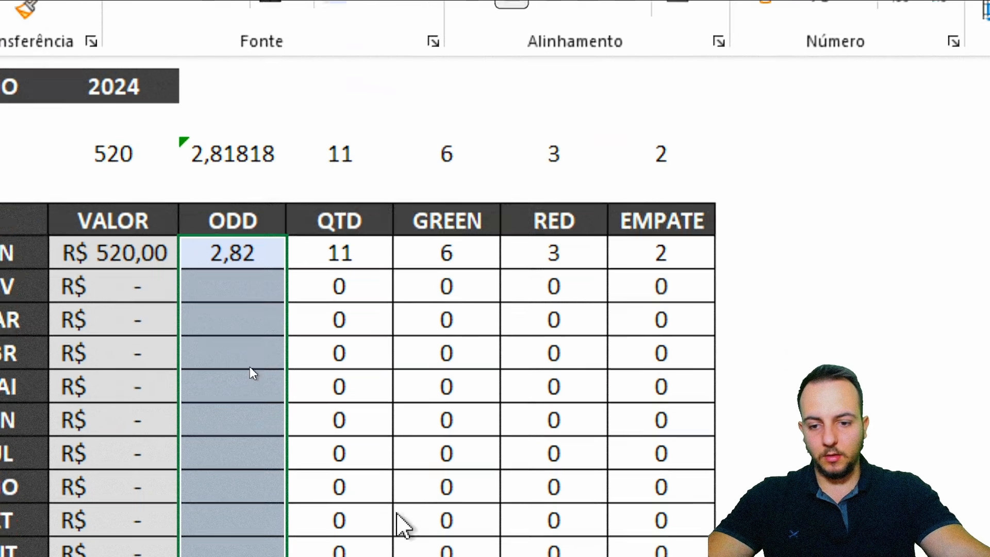
Fill the QTD column's monthly cells D8:D19 with the palest sky blue theme shade
drag(364, 426, 364, 546)
drag(364, 318, 349, 556)
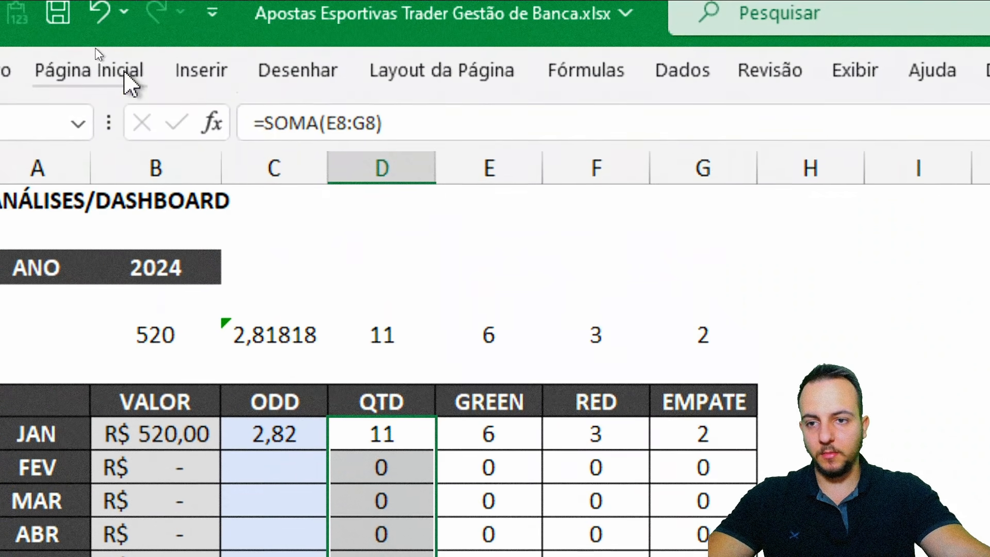
click(124, 72)
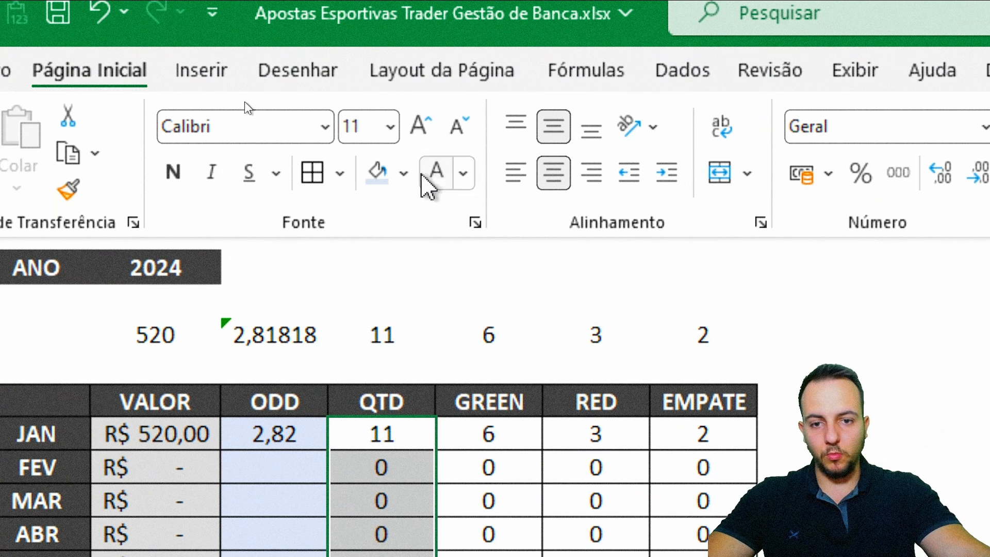
click(404, 185)
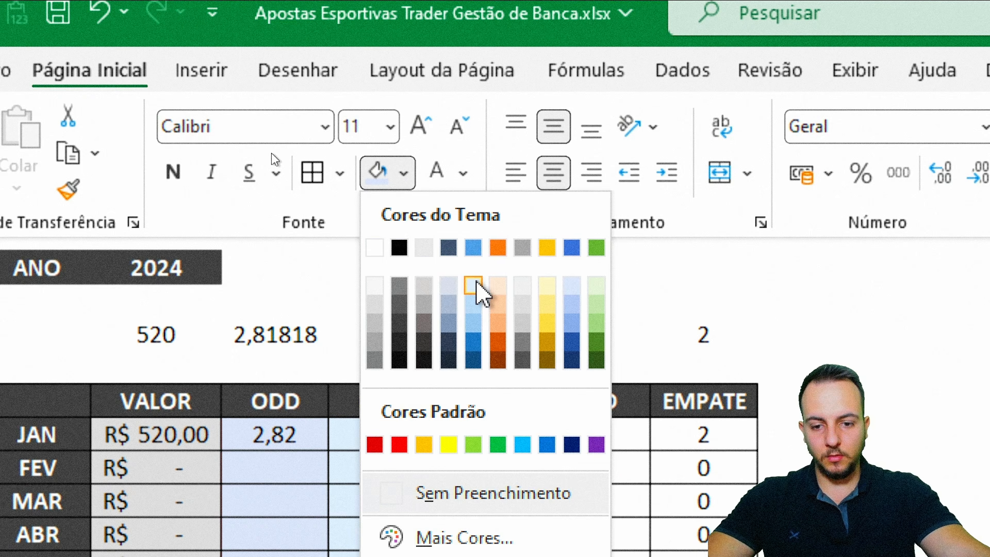
click(488, 290)
click(514, 496)
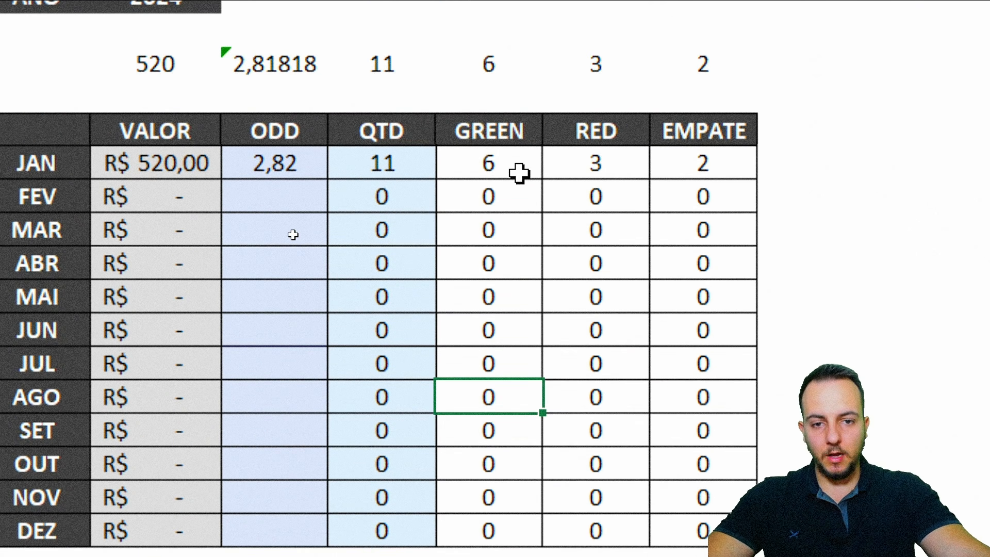
Fill the GREEN column's monthly cells E8:E19 with the lightest green theme shade
drag(517, 197, 530, 539)
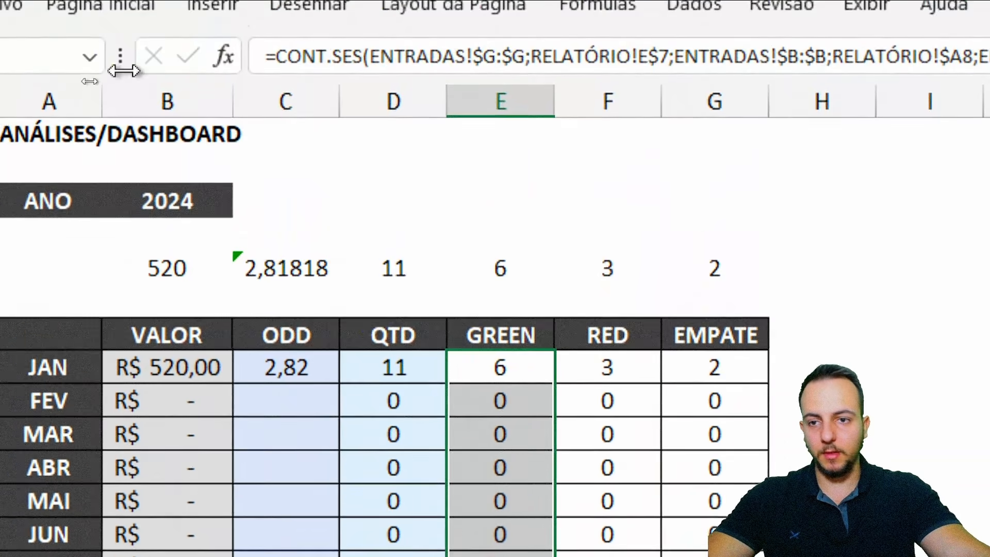
click(118, 13)
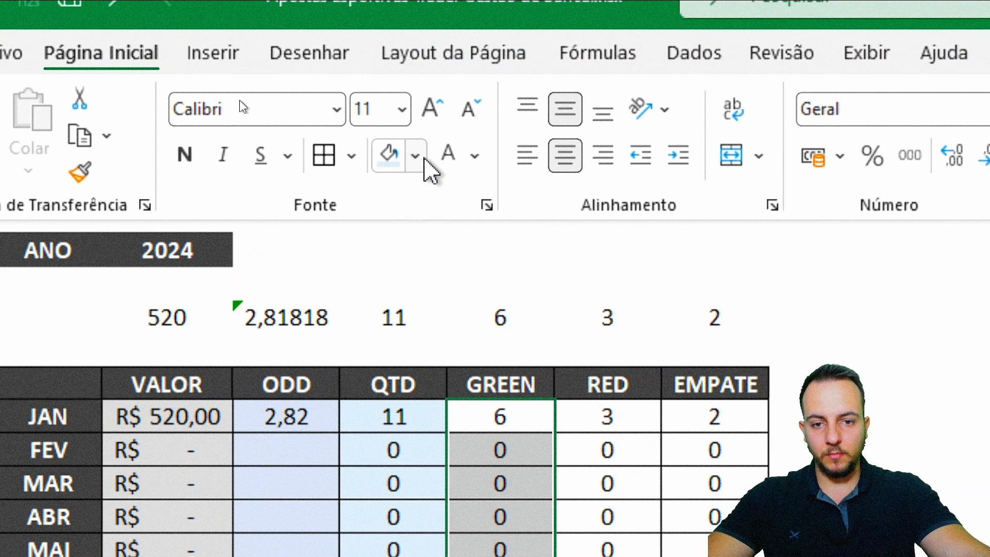
click(424, 159)
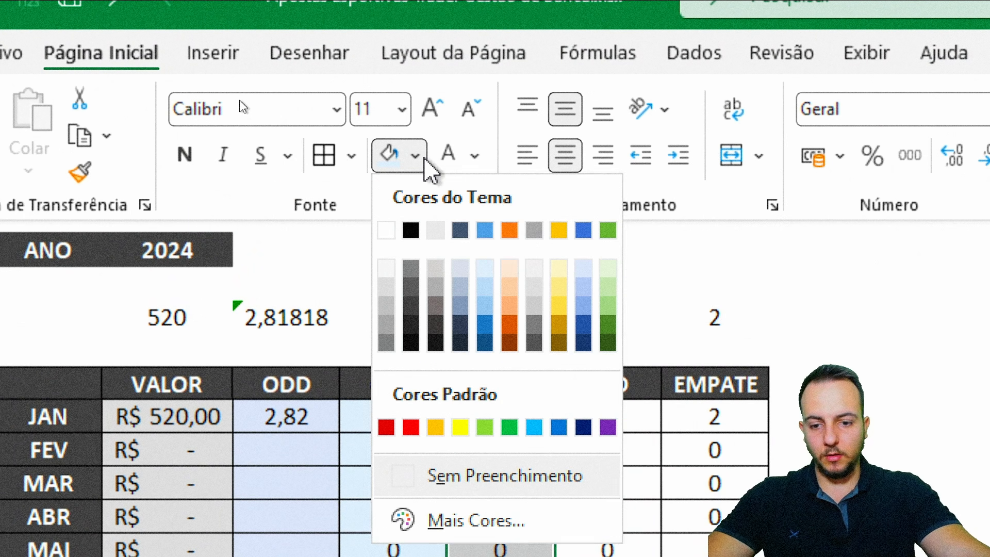
click(605, 276)
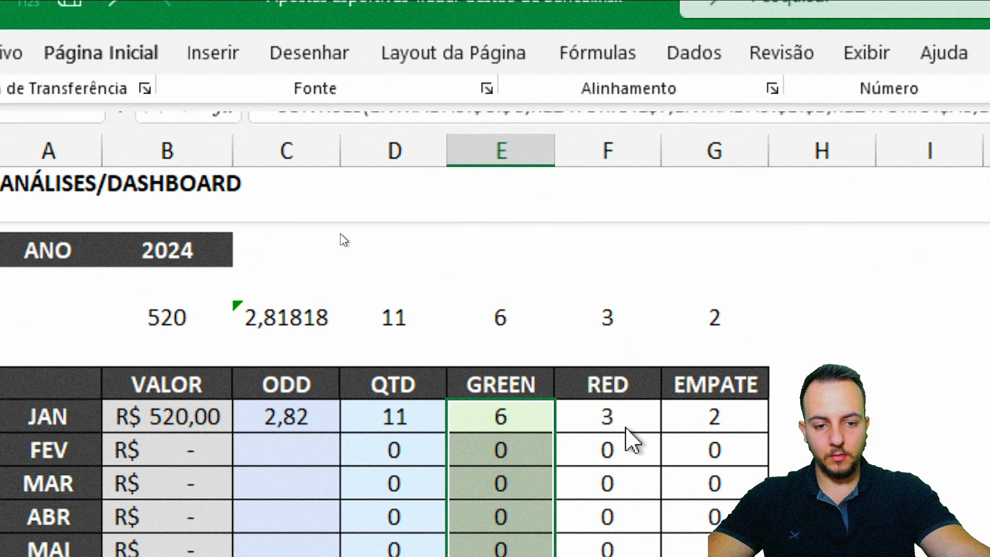
Fill the RED column's monthly cells F8:F19 with the lightest orange theme shade
drag(629, 437, 602, 556)
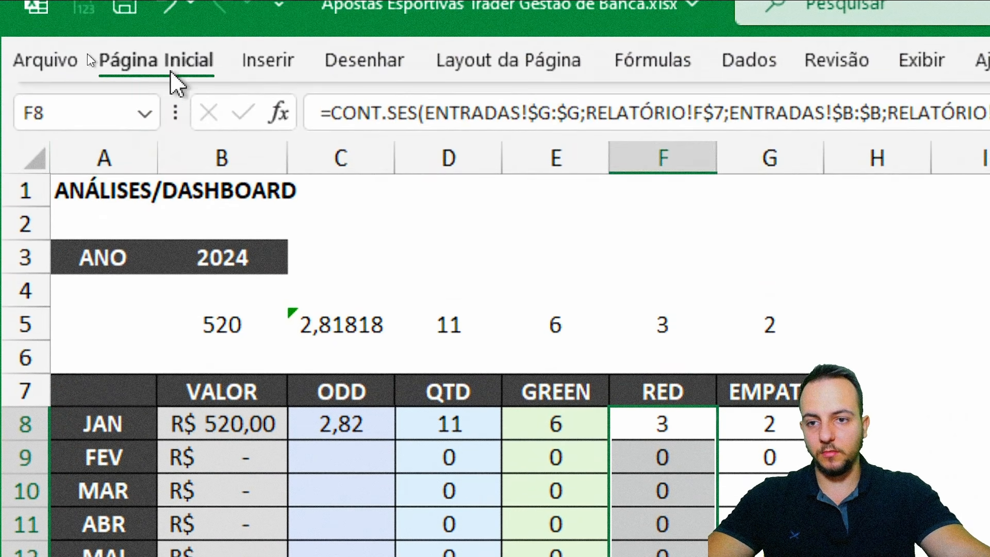
click(160, 60)
click(477, 165)
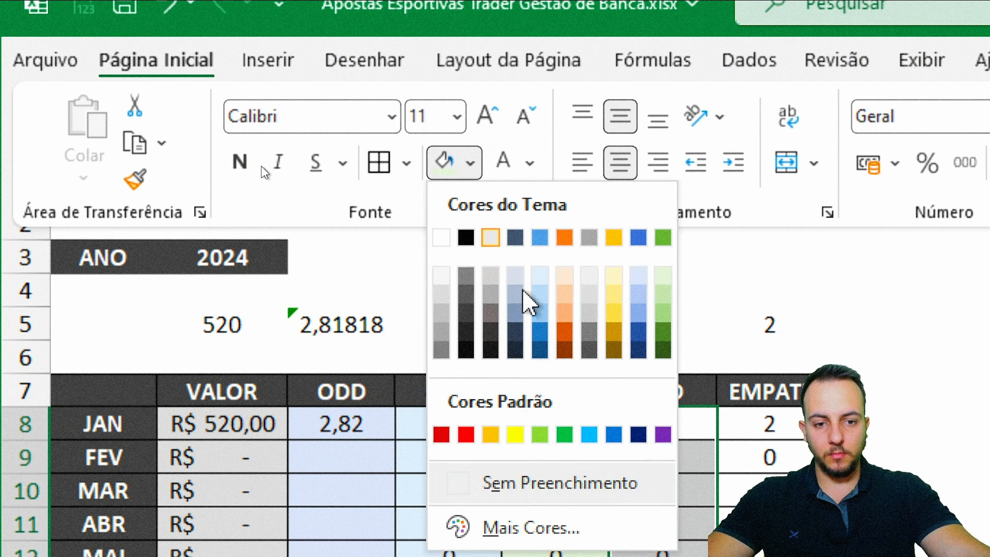
click(575, 279)
Fill the EMPATE column's monthly cells G8:G19 with the lightest yellow theme shade
drag(778, 423, 778, 556)
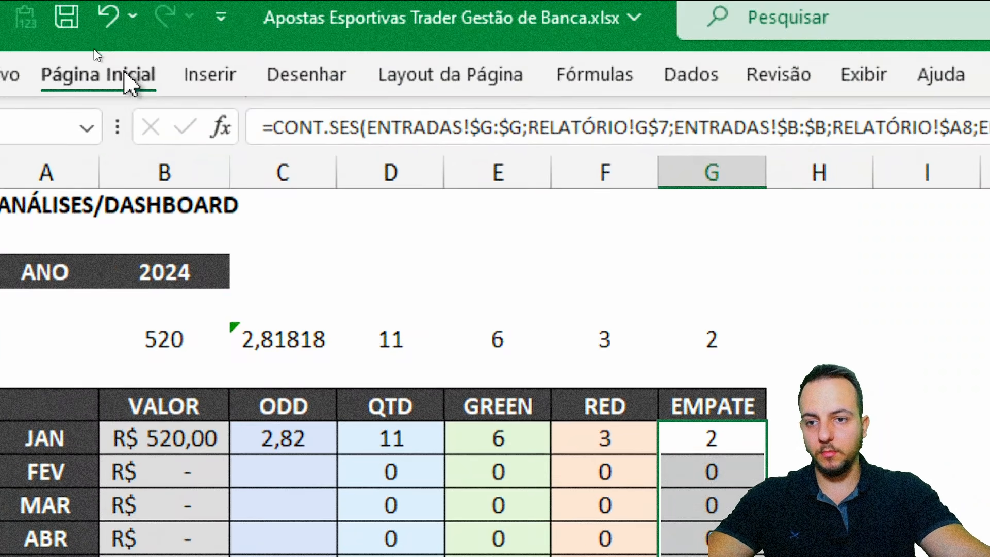
click(132, 84)
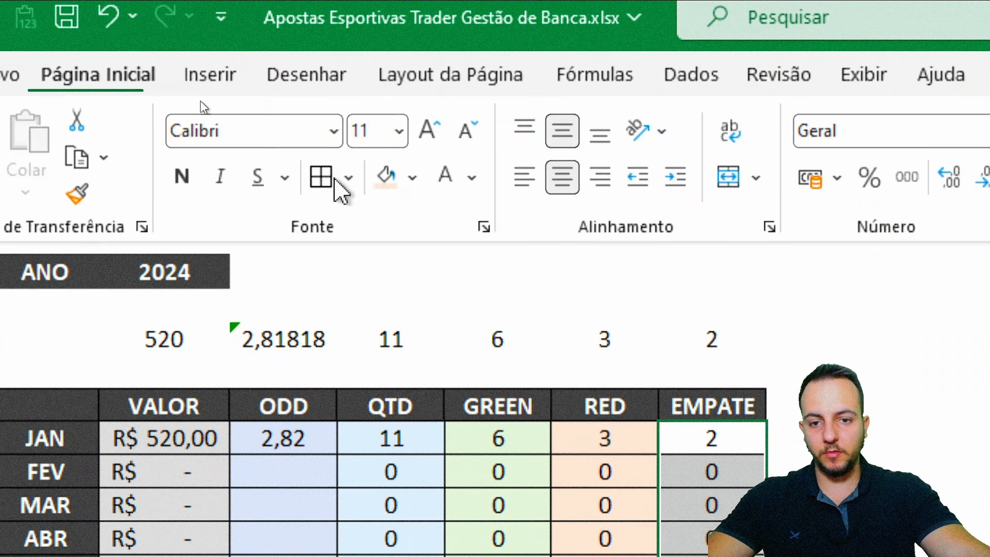
click(413, 178)
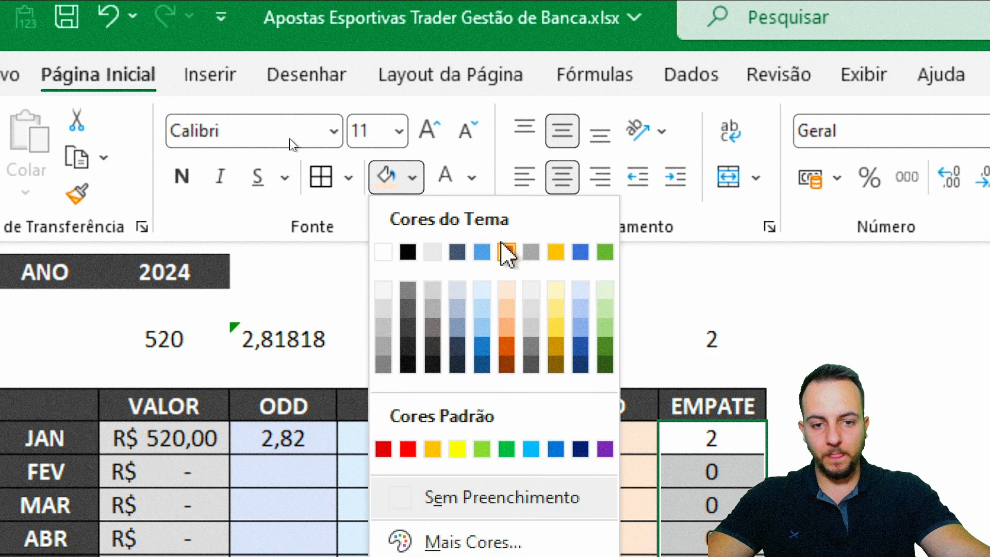
click(564, 289)
click(604, 495)
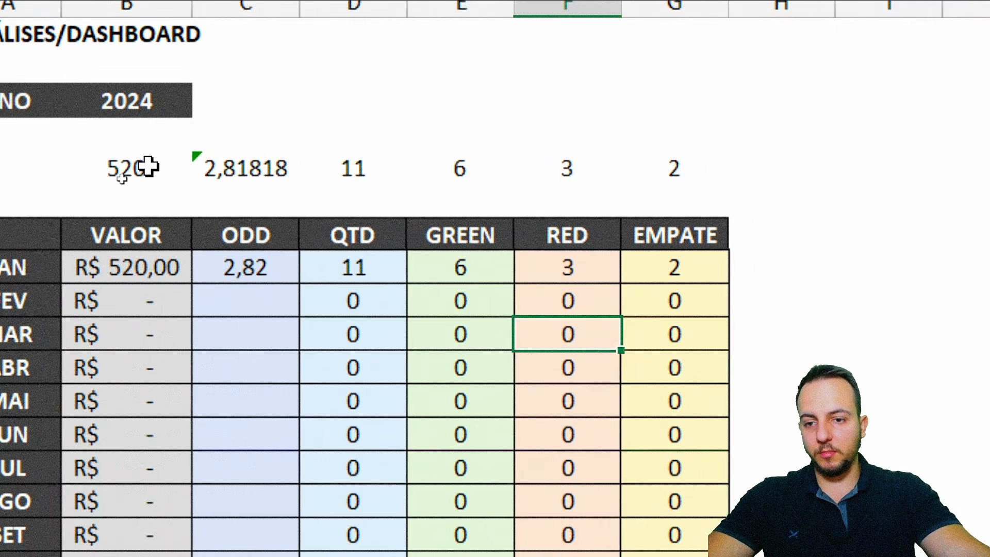
Copy only the formatting of the JAN row B8:G8 onto the totals row B5:G5
drag(116, 180, 401, 185)
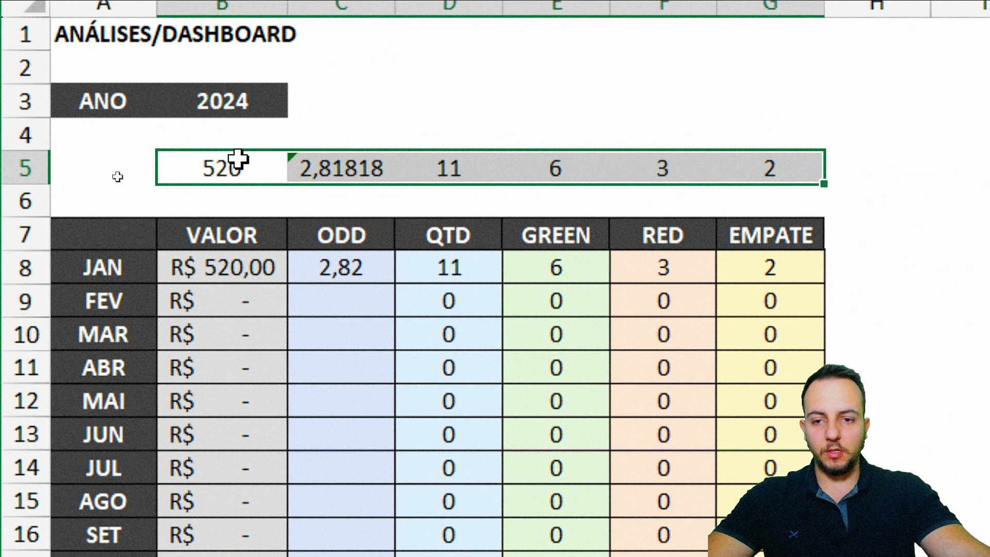
click(239, 160)
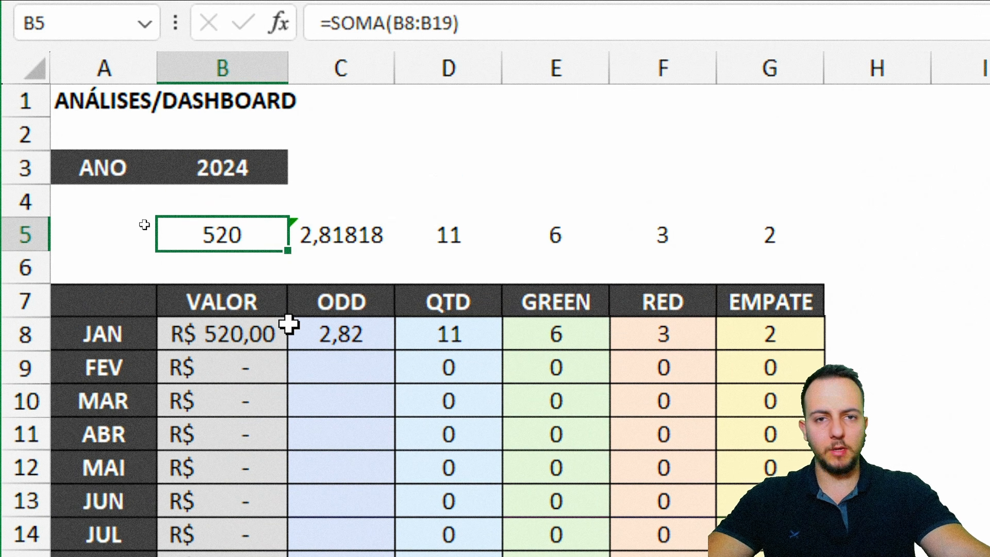
click(236, 340)
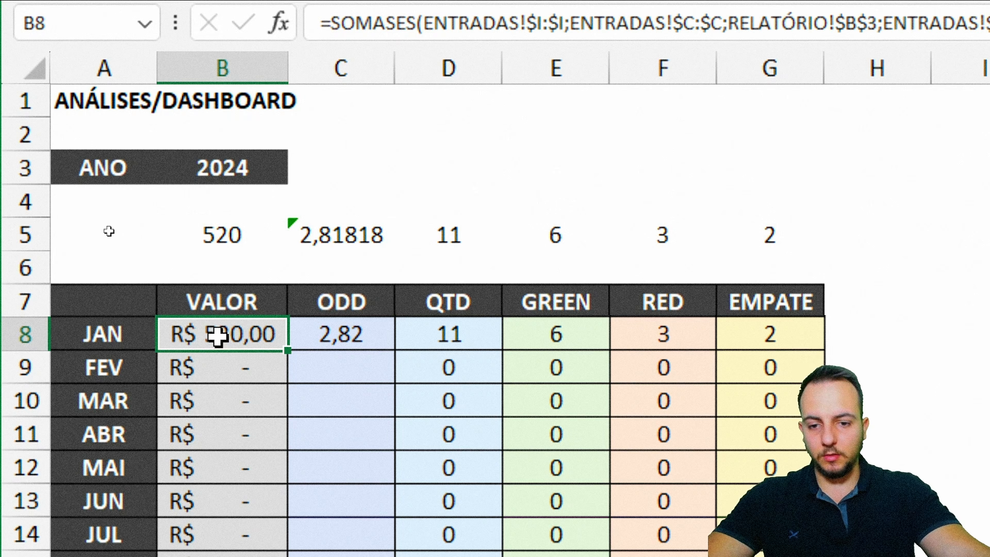
drag(217, 336, 732, 340)
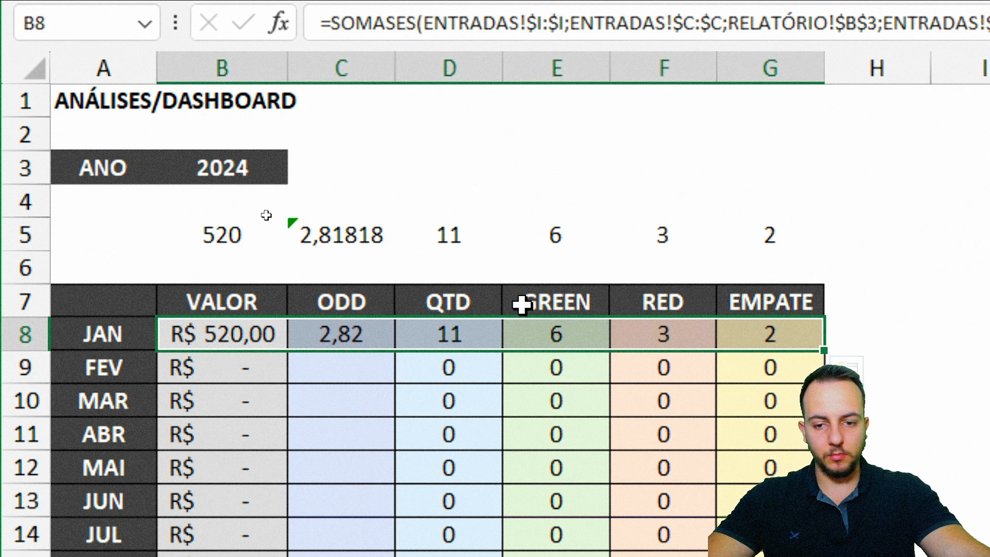
key(ctrl+c)
drag(237, 239, 763, 243)
right_click(235, 238)
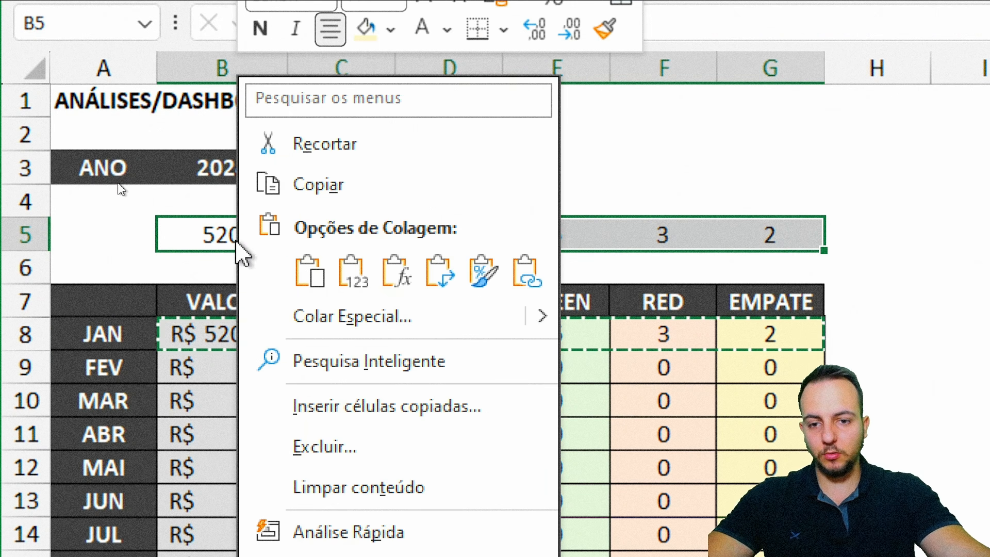
click(482, 272)
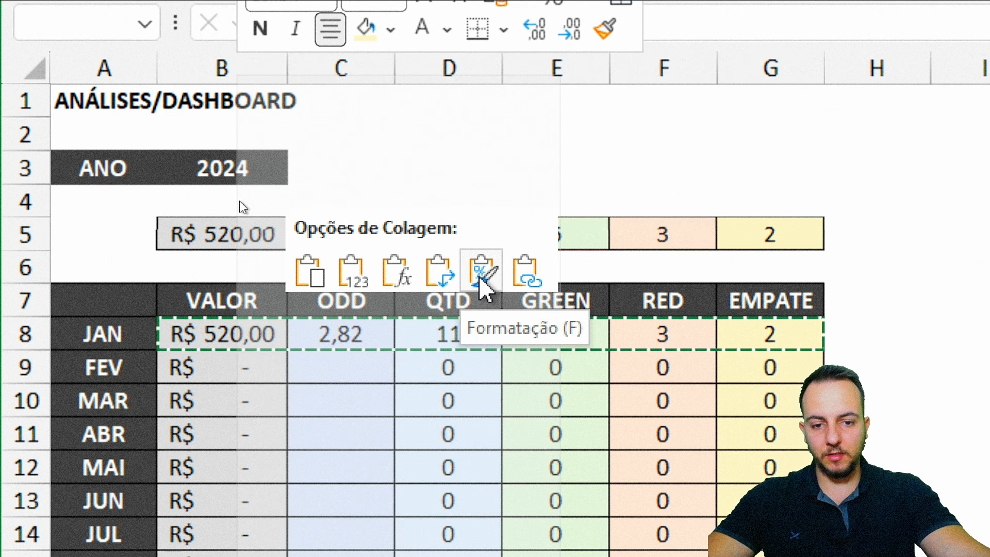
click(433, 487)
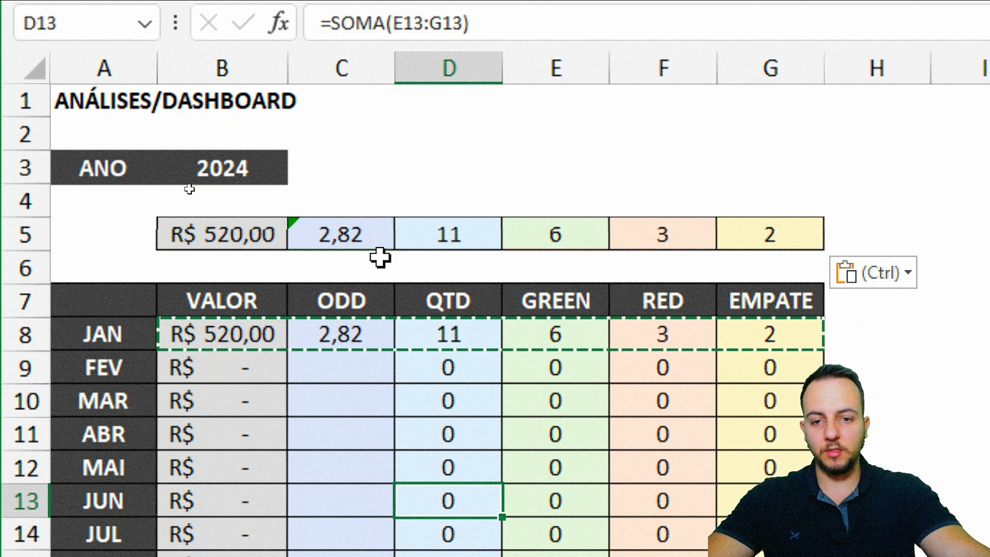
Inspect the average formula in the ODD total cell C5 without changing it
click(371, 239)
key(F2)
key(ctrl+Return)
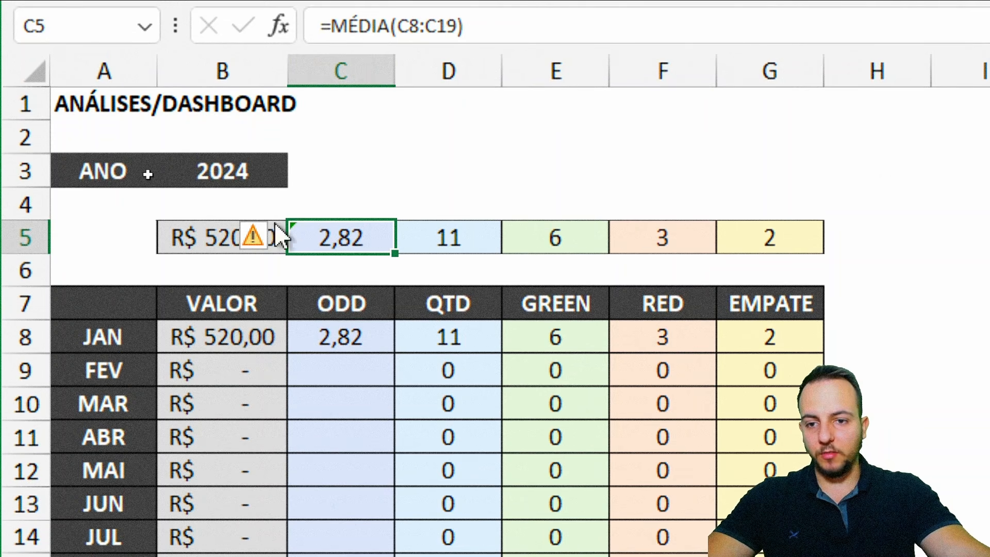
Apply all borders to the ANO label and its year cell, A3:B3
drag(107, 173, 206, 168)
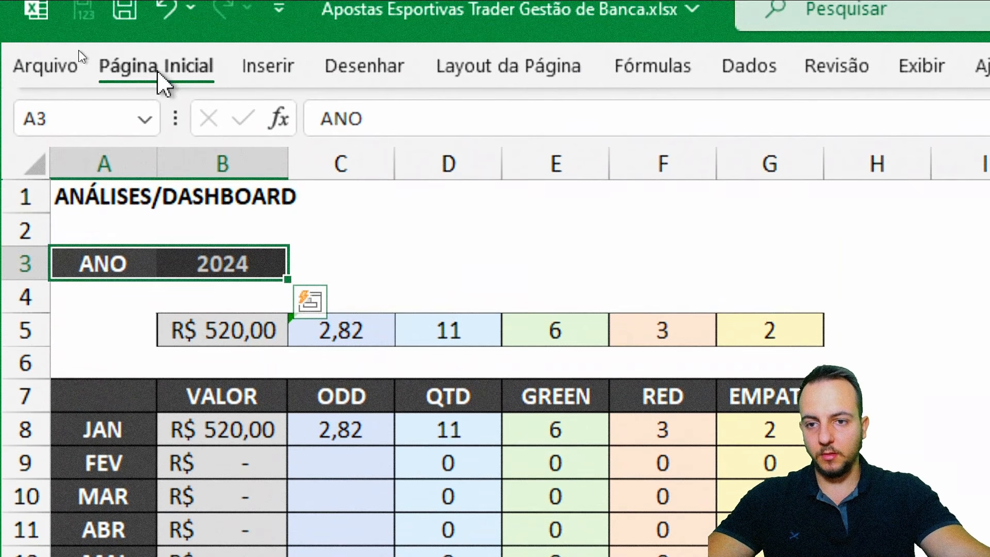
click(158, 72)
click(372, 174)
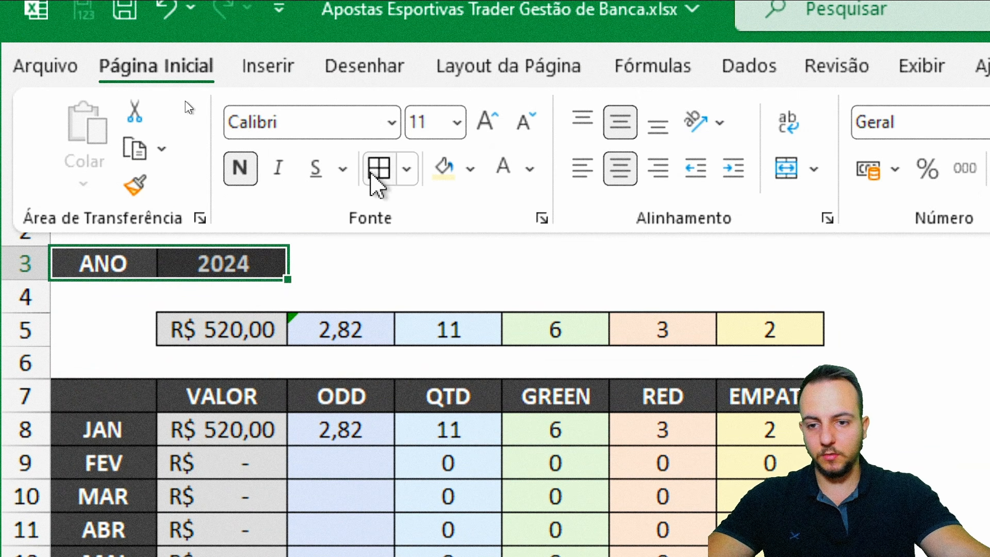
click(371, 297)
click(340, 530)
click(259, 127)
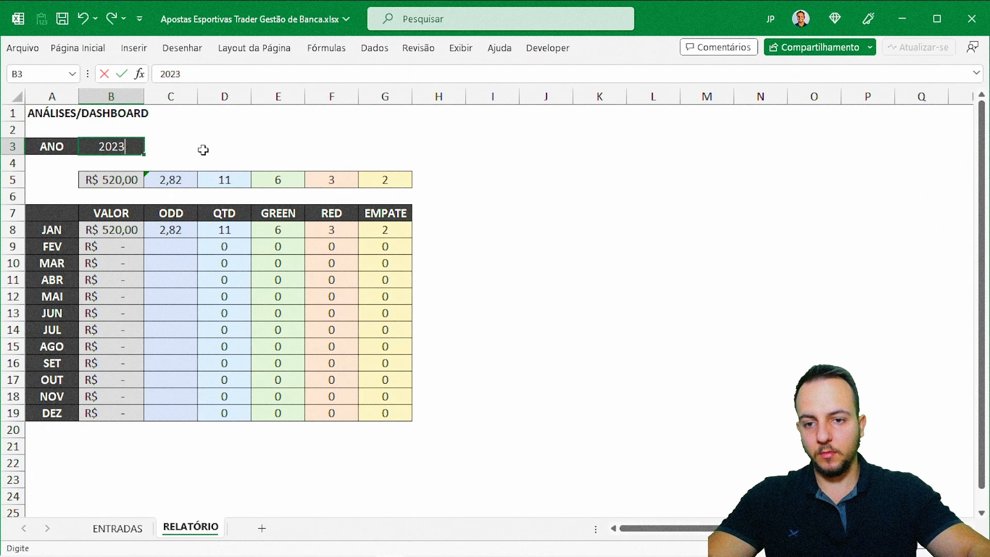
Test the report's year filter by setting B3 to 2023, and set it back to 2024
key(Return)
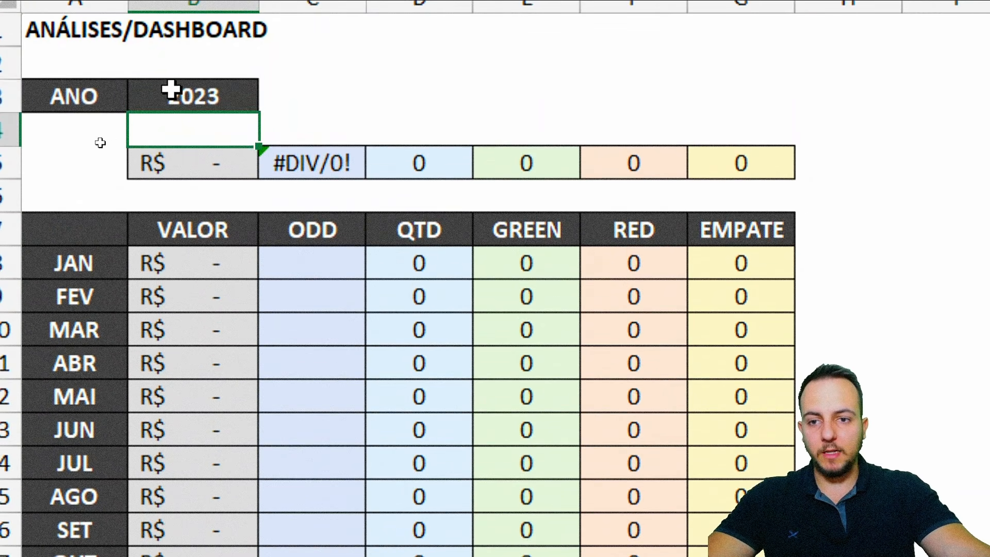
click(171, 90)
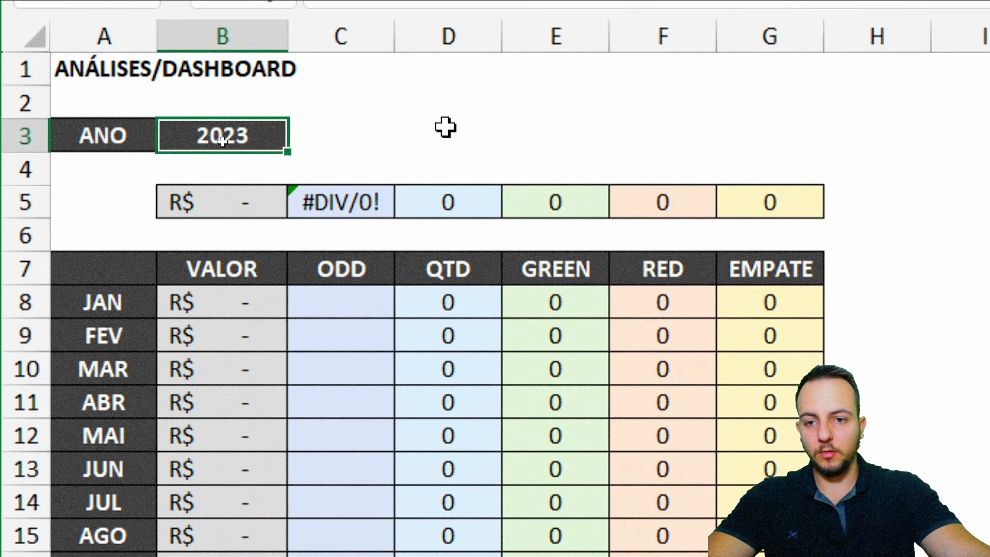
key(Return)
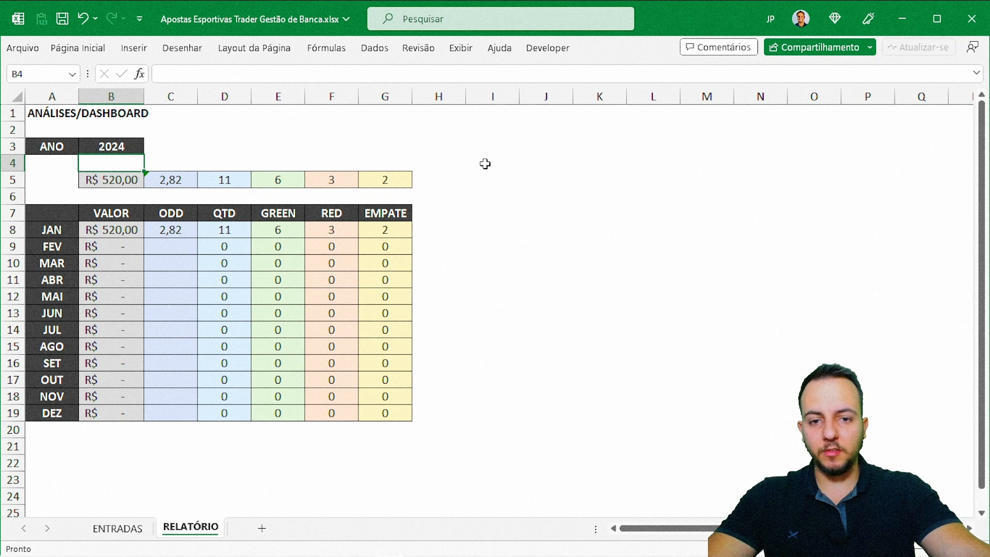
Insert an empty 2D clustered column chart and move it beside the monthly table, starting at column H in row 1
click(493, 144)
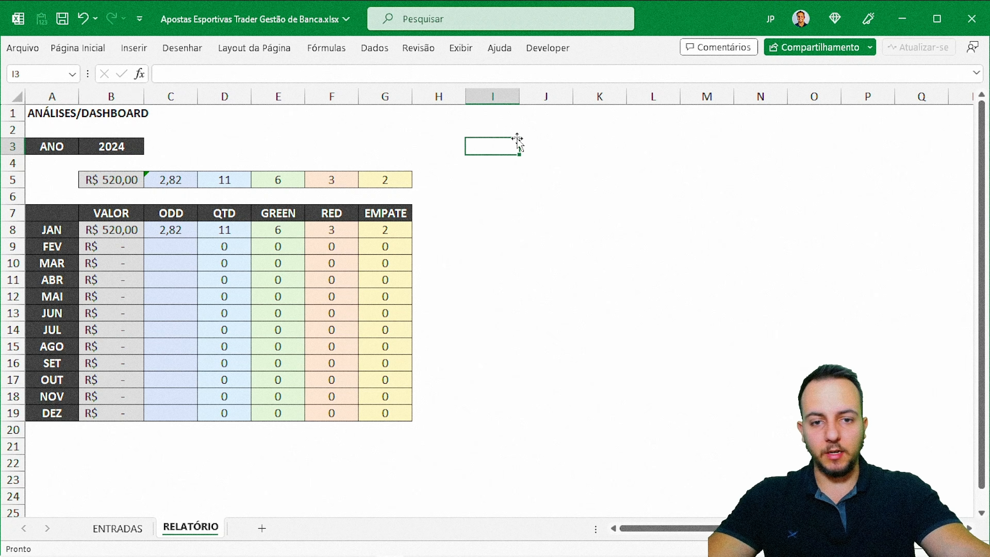
click(591, 162)
drag(549, 264, 544, 277)
click(503, 163)
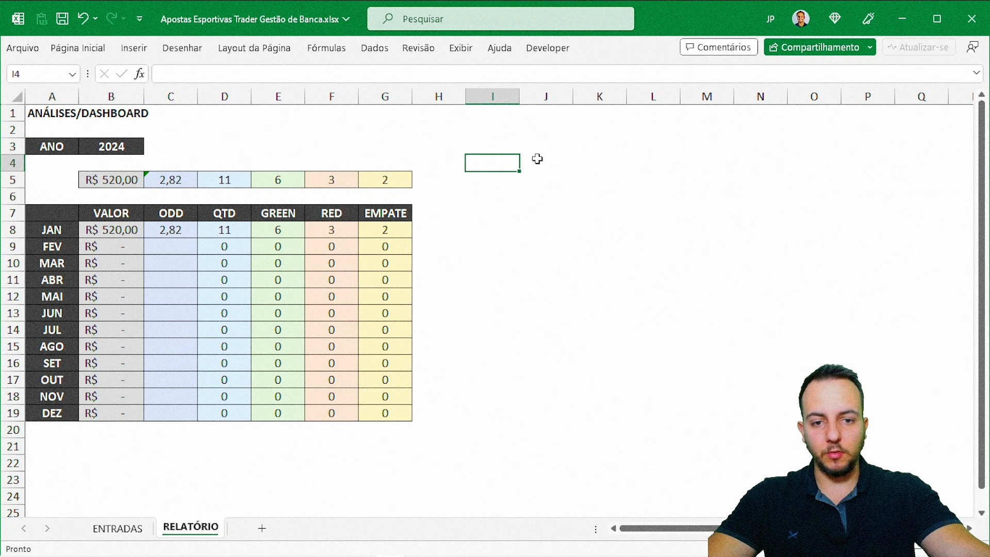
click(134, 48)
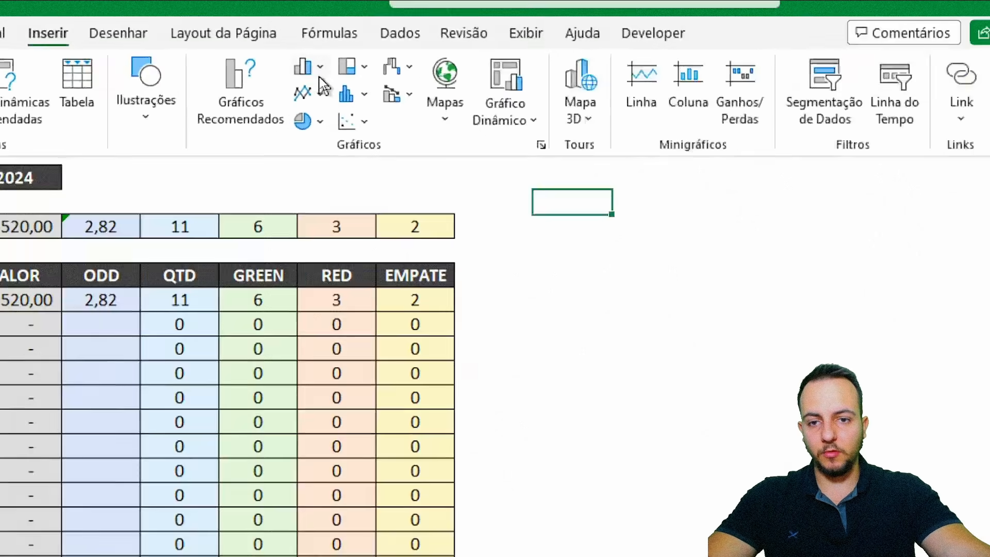
click(318, 71)
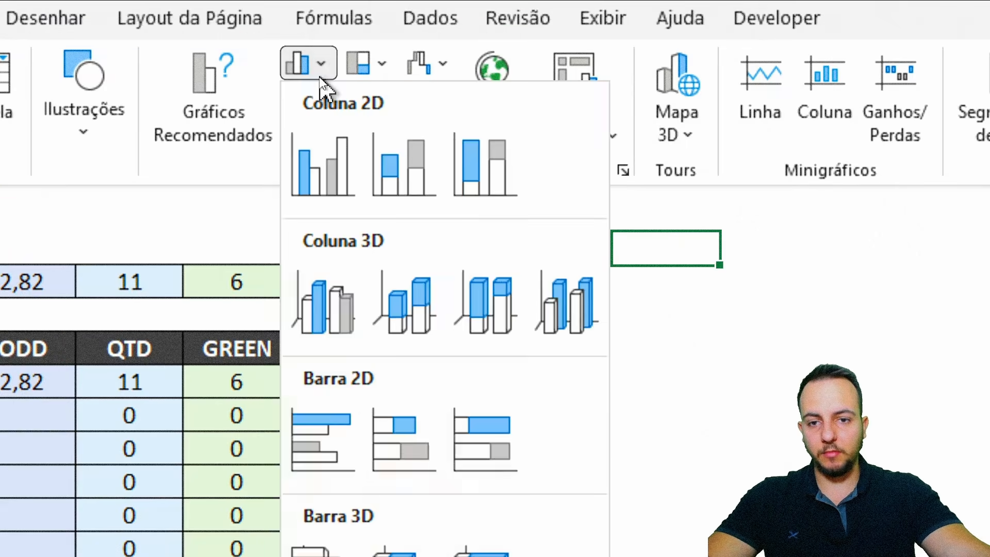
click(324, 116)
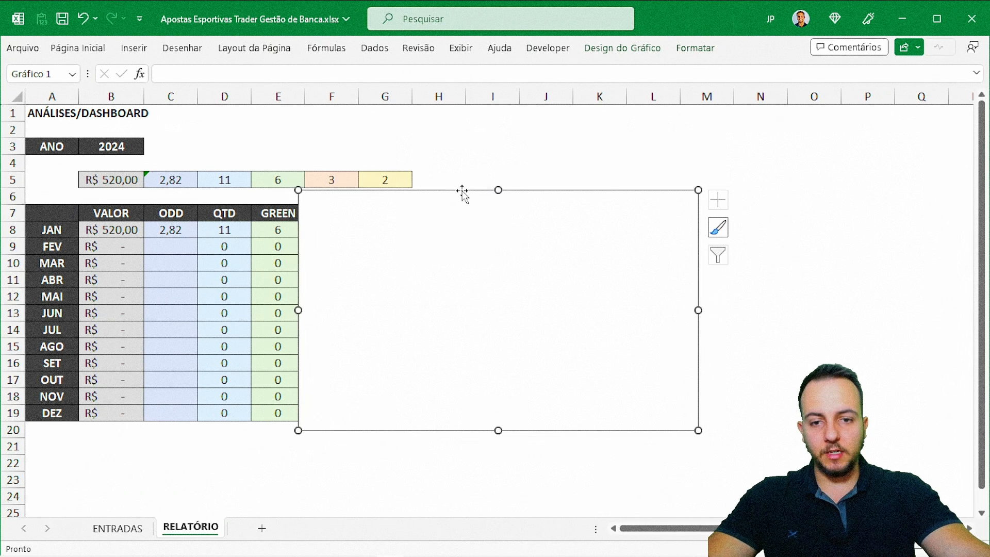
mouse_move(461, 191)
mouse_down()
mouse_move(581, 148)
mouse_move(588, 112)
mouse_up()
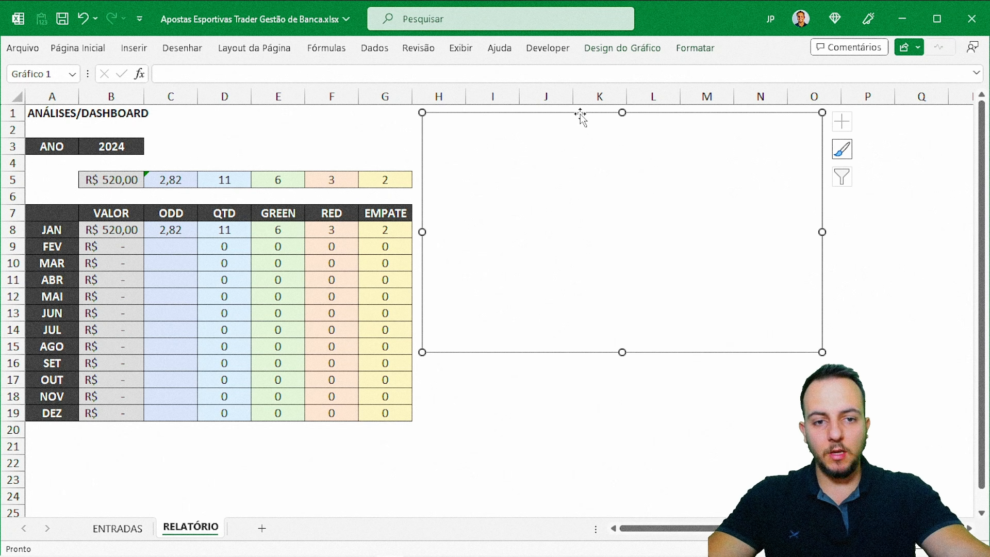
Add a data series named TOTAL to the empty chart, taking its values from the VALOR cells B8:B19
right_click(581, 117)
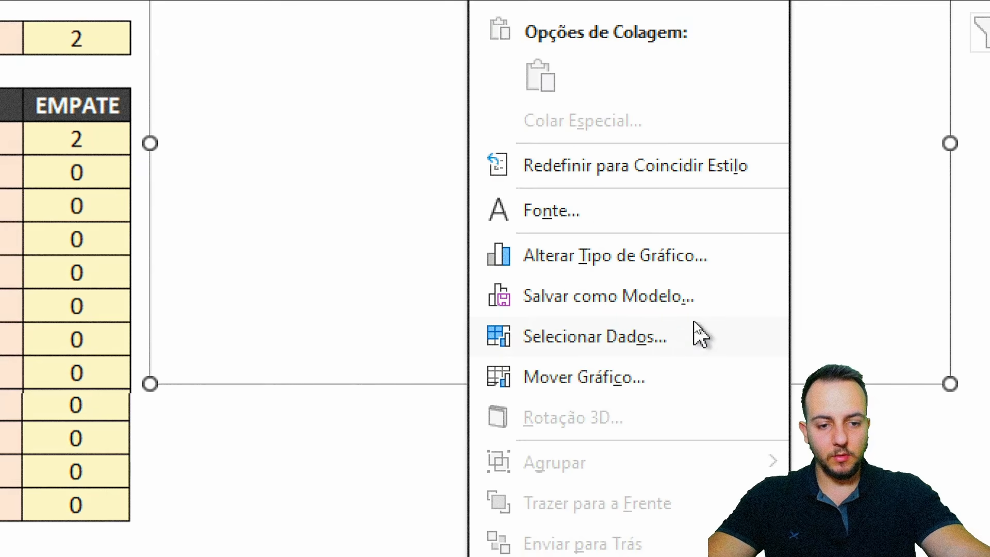
click(693, 328)
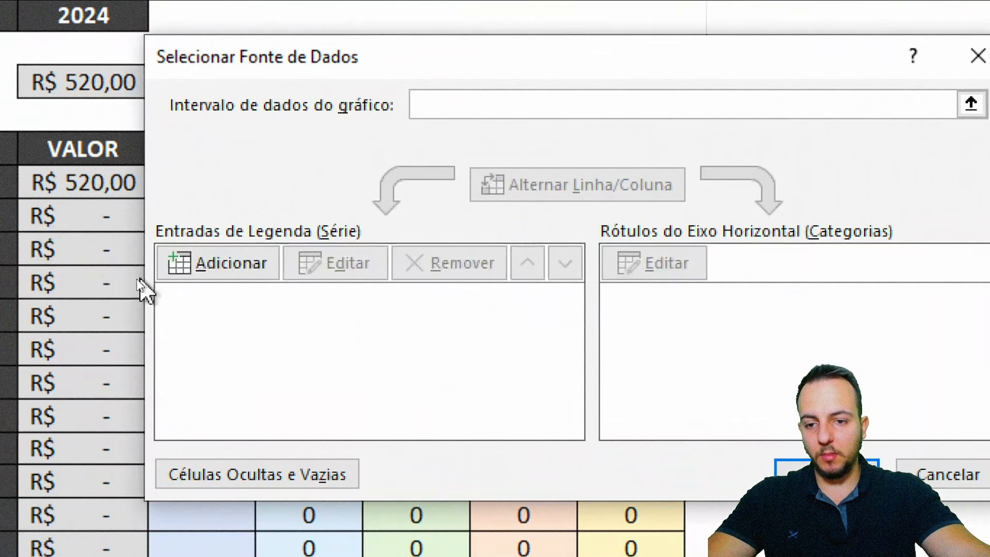
click(178, 269)
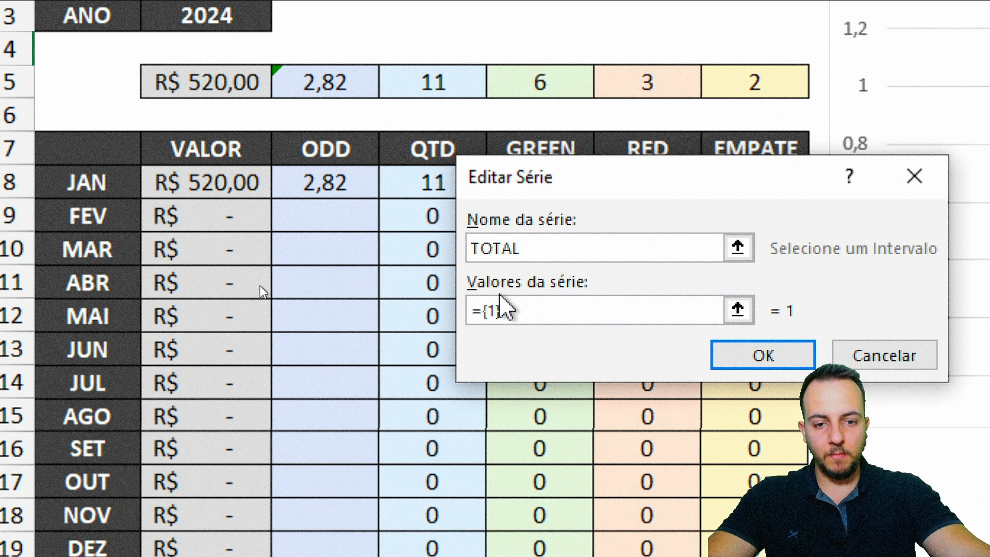
click(737, 309)
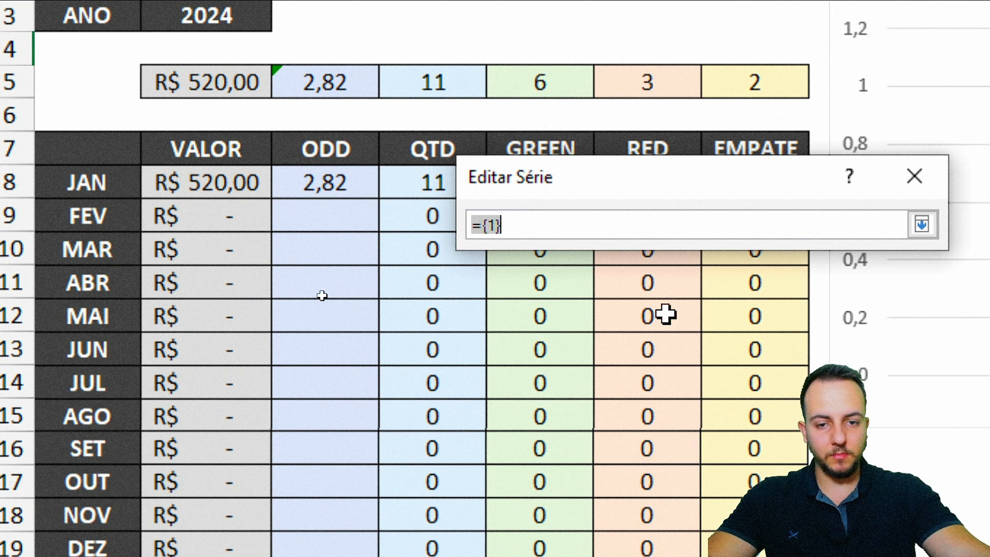
drag(232, 186, 206, 547)
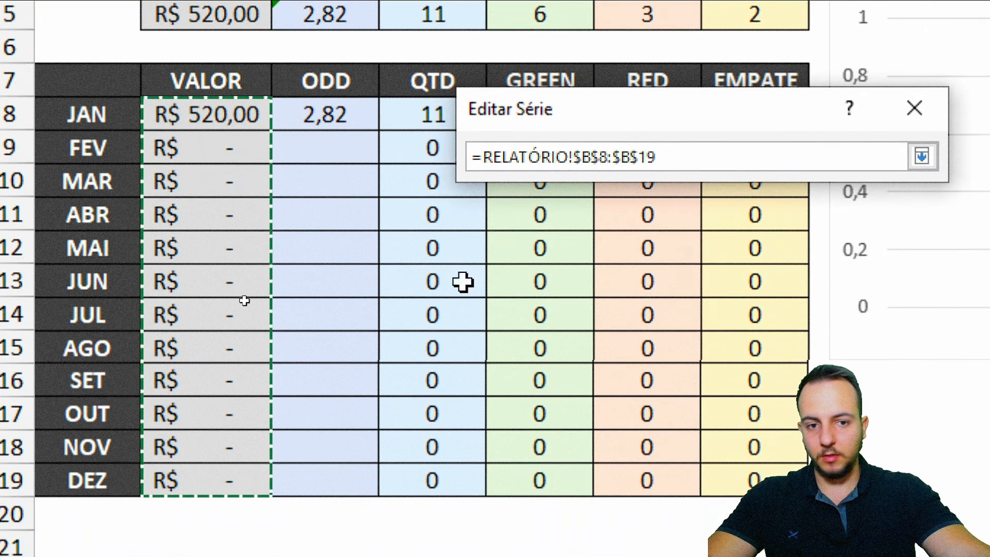
click(922, 156)
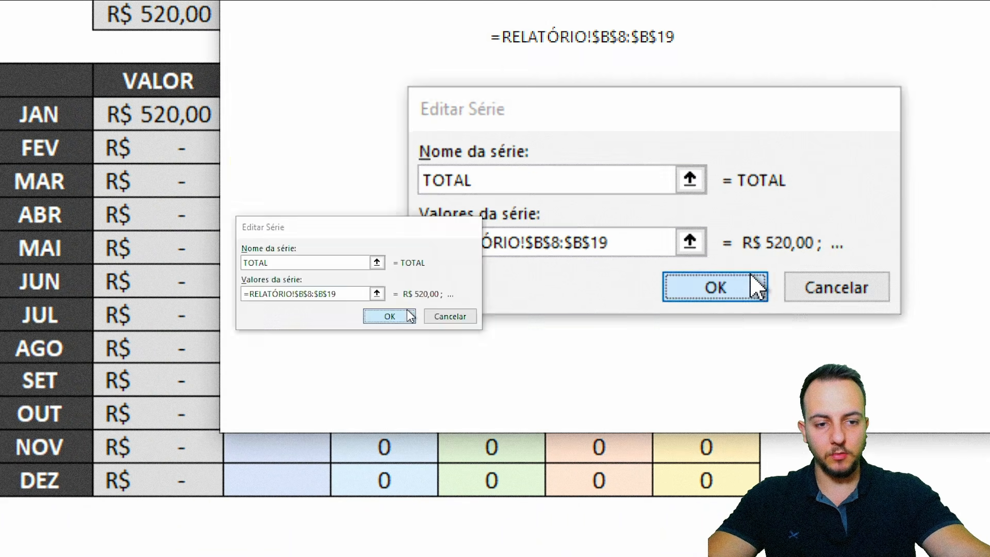
click(408, 315)
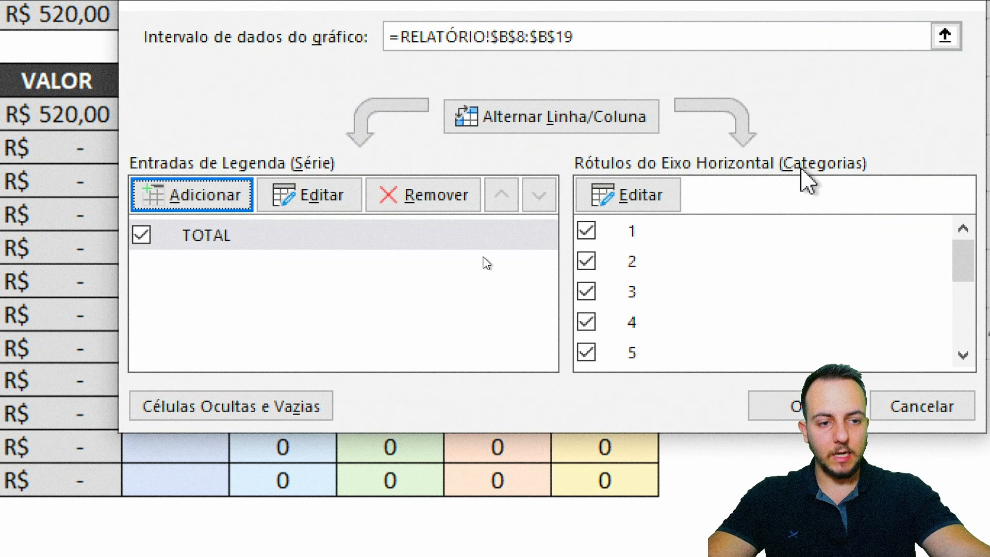
Set the chart's horizontal axis labels to the month names in A8:A19 and accept the data source
click(671, 195)
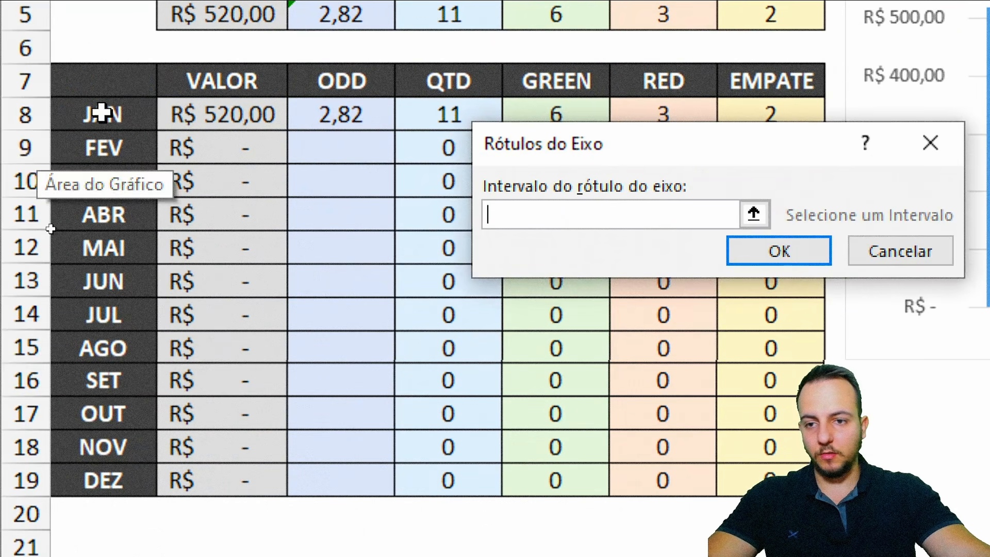
drag(102, 112, 104, 470)
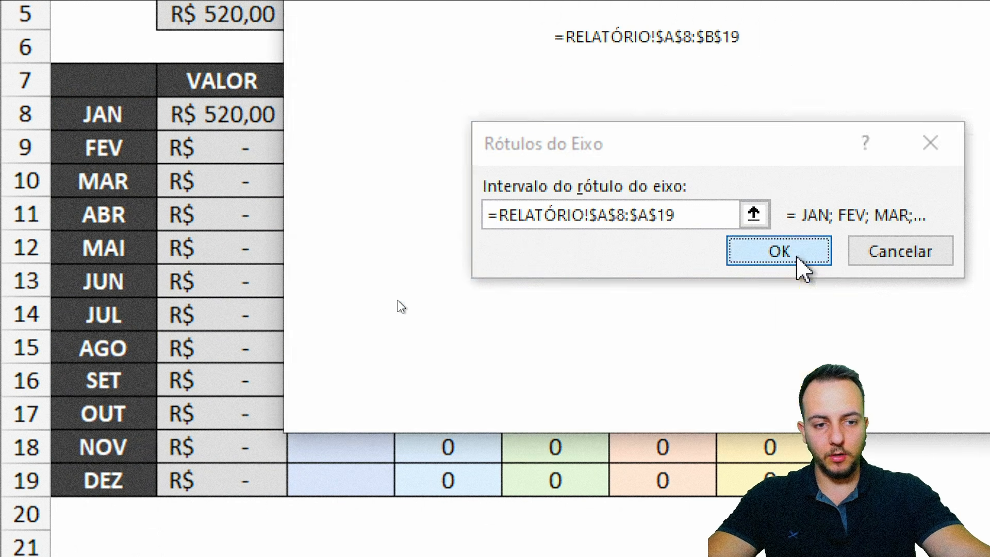
click(798, 255)
click(593, 406)
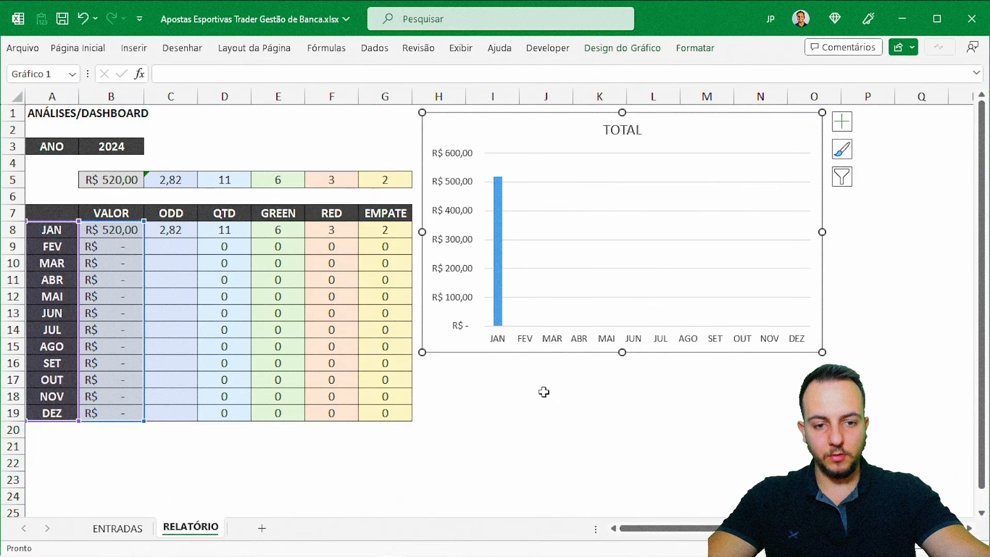
click(543, 392)
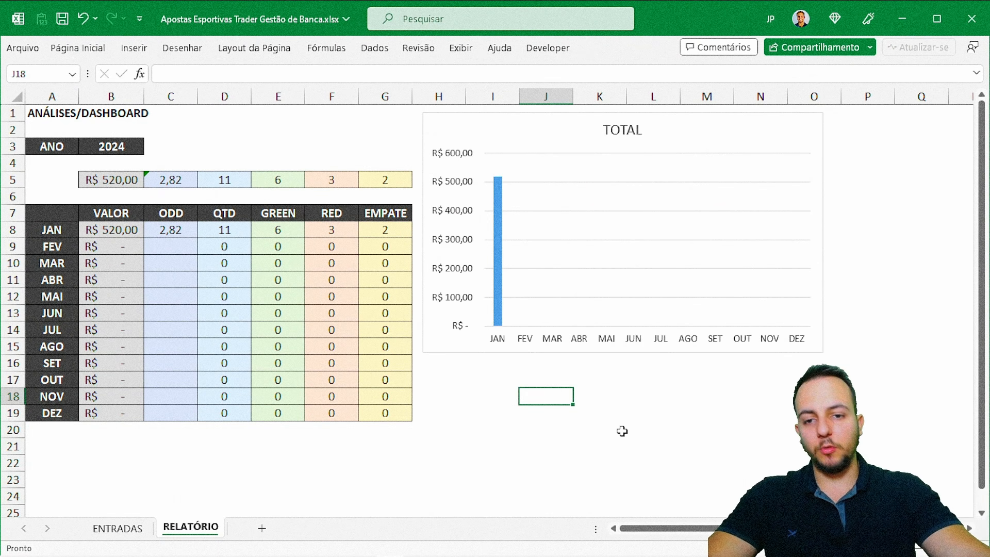
Check the ENTRADAS sheet, return to RELATÓRIO and widen the TOTAL chart by extending its right edge past column Q
click(118, 527)
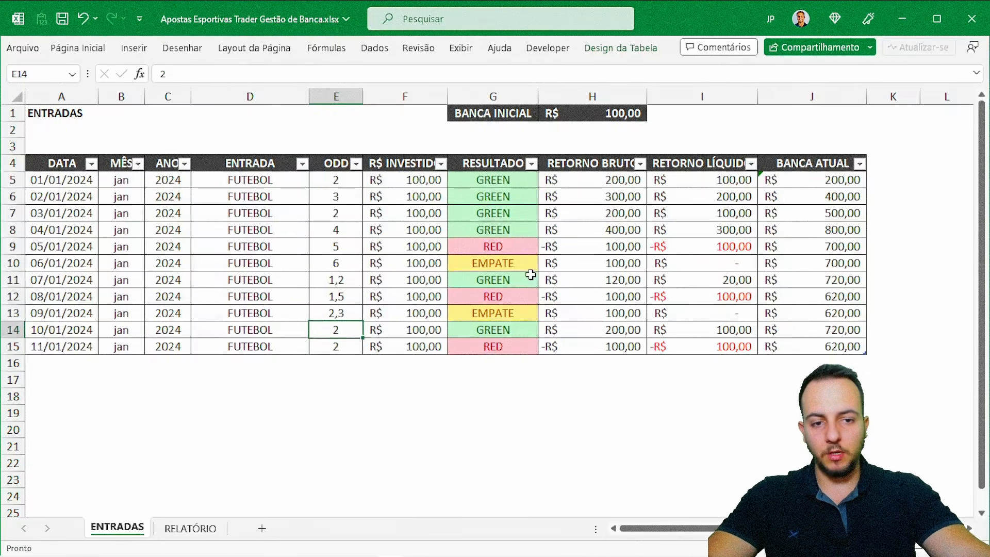
key(ctrl+Page_Down)
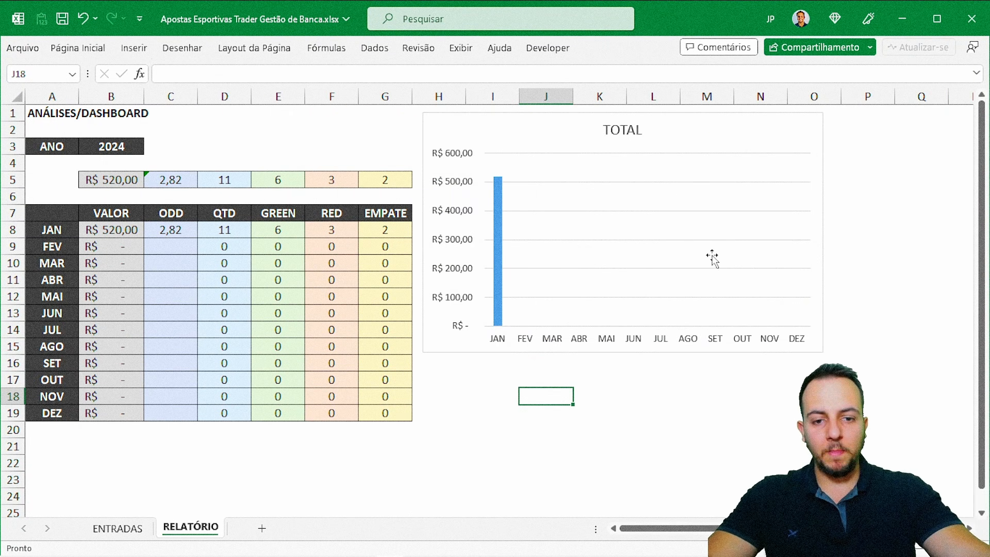
click(822, 153)
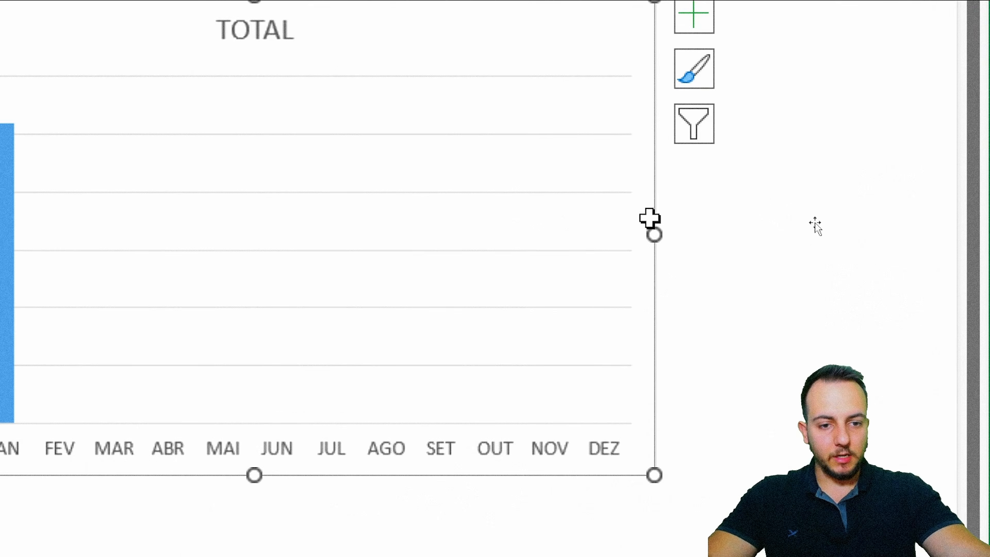
drag(655, 233, 930, 242)
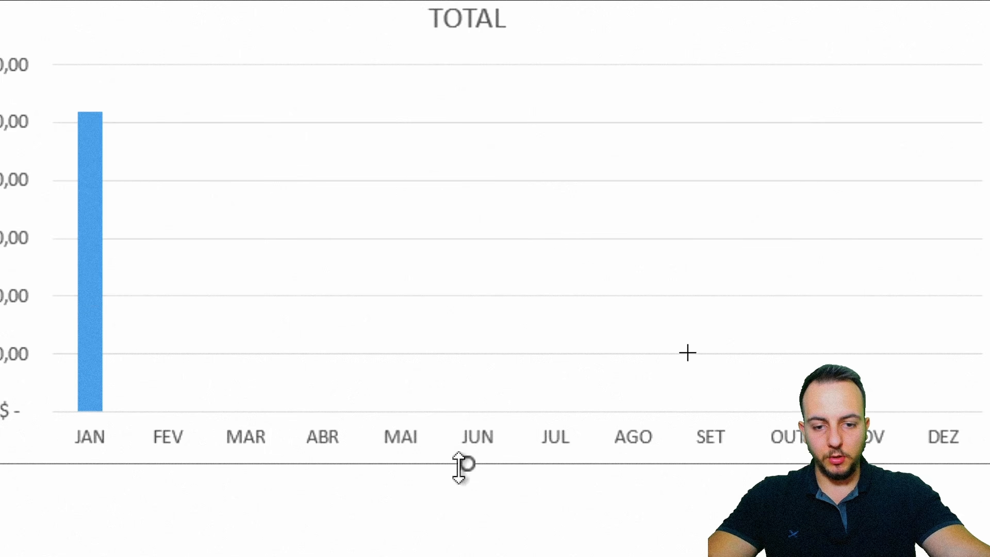
Reduce the TOTAL chart's height from below so that it ends around row 11
drag(459, 464, 512, 279)
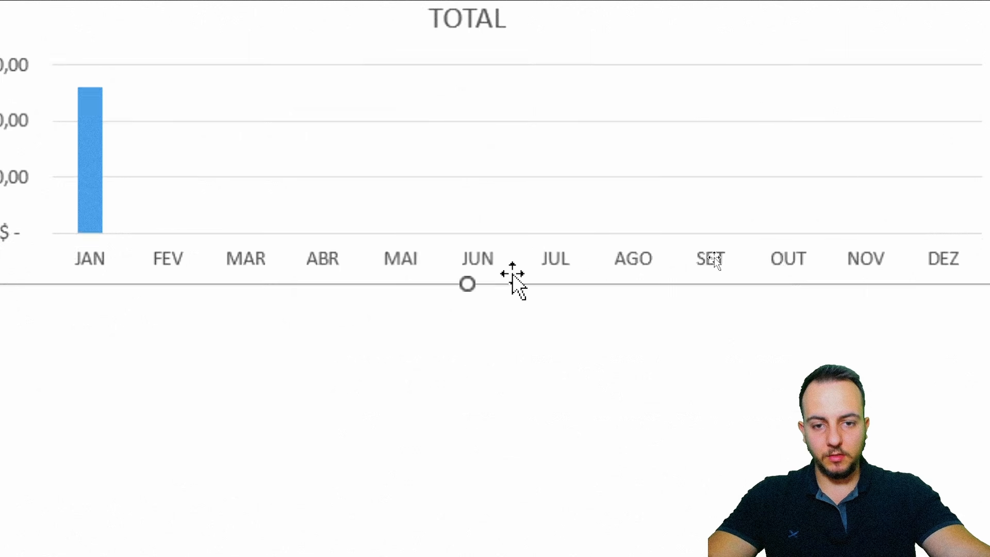
drag(691, 260, 691, 291)
click(554, 335)
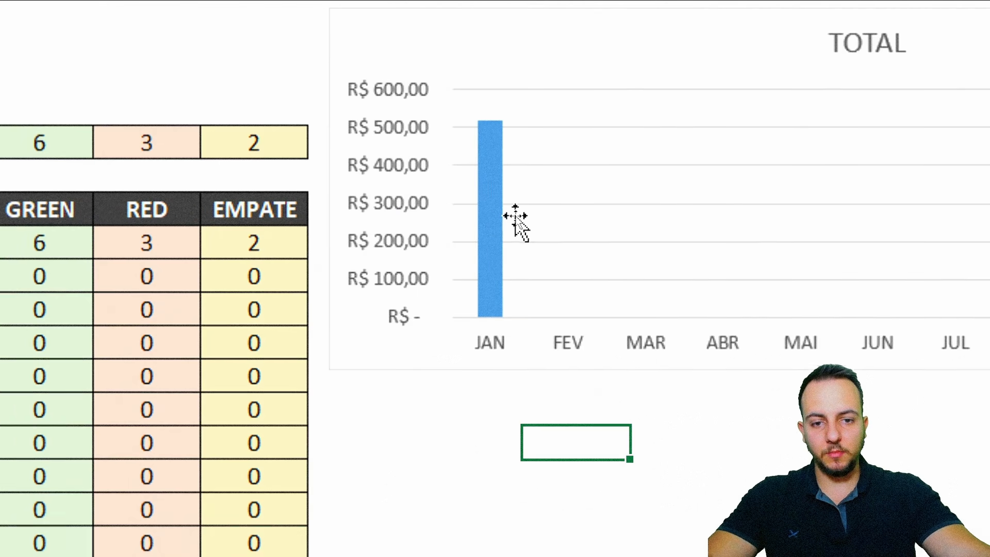
Give the TOTAL chart's columns a gradient fill using a light-to-dark grey preset
click(503, 220)
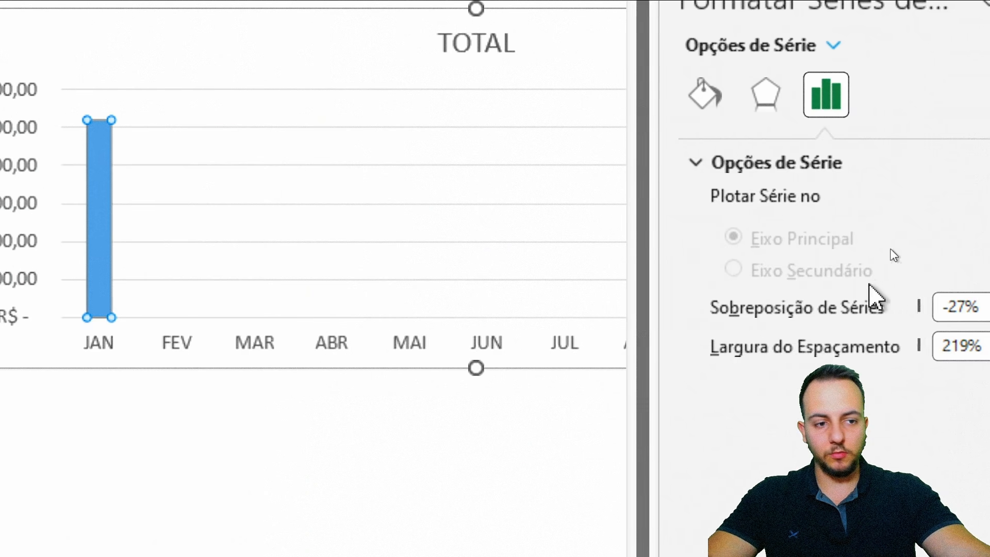
click(619, 92)
click(691, 163)
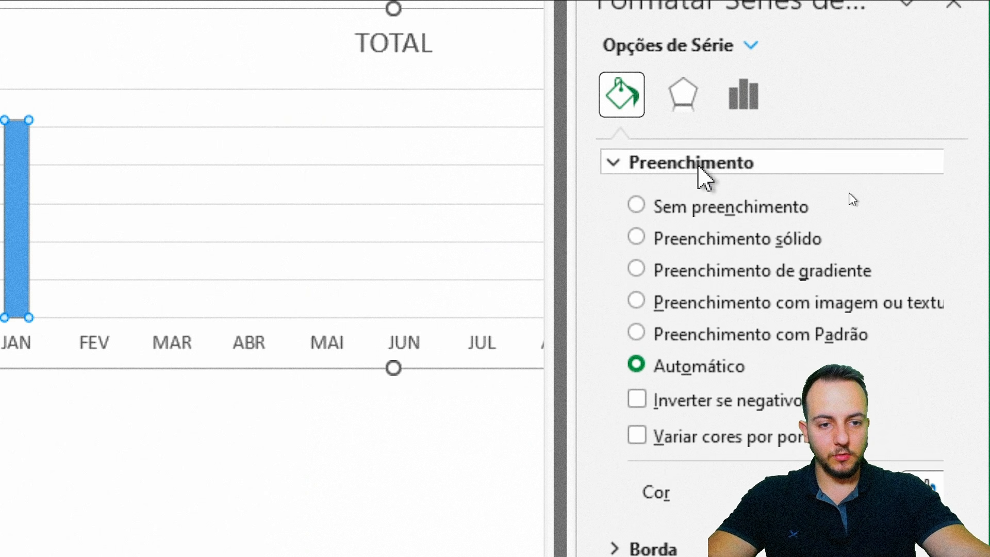
click(745, 239)
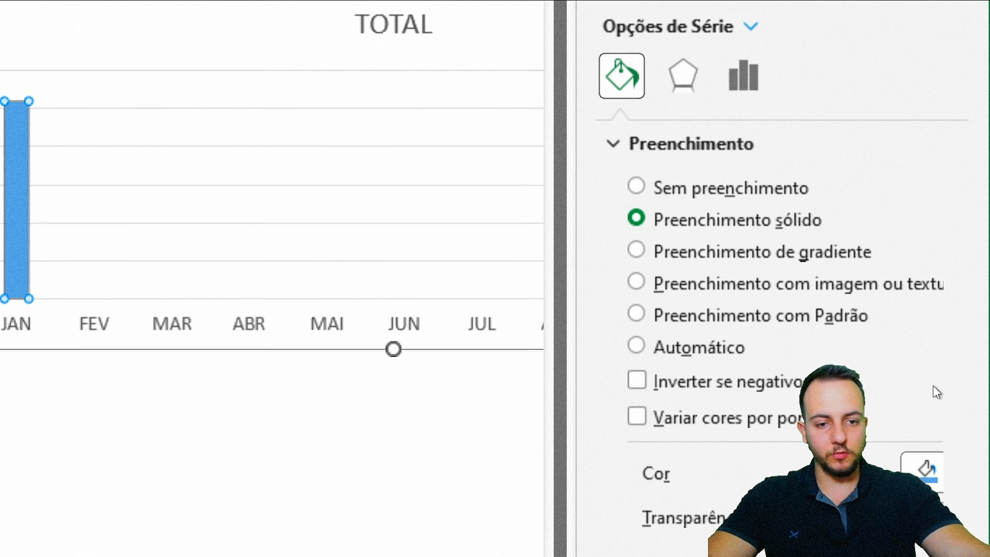
click(746, 88)
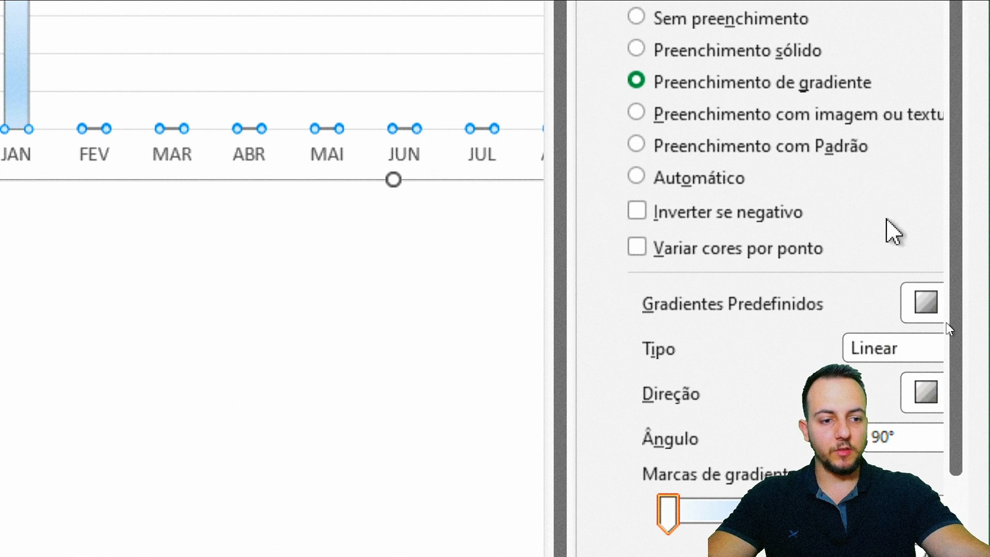
click(920, 309)
click(771, 312)
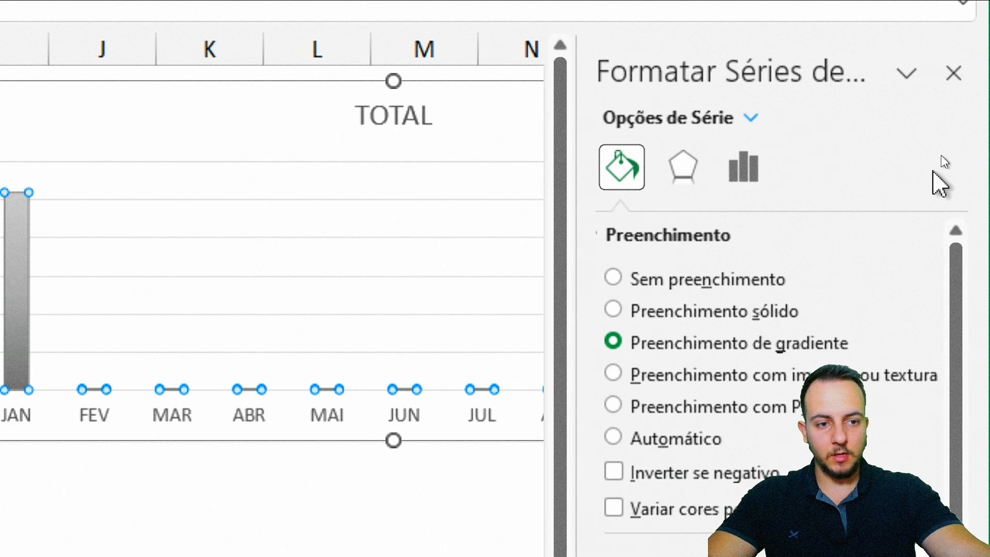
Set the gap width of the TOTAL chart's columns to 75% and close the series formatting
click(756, 173)
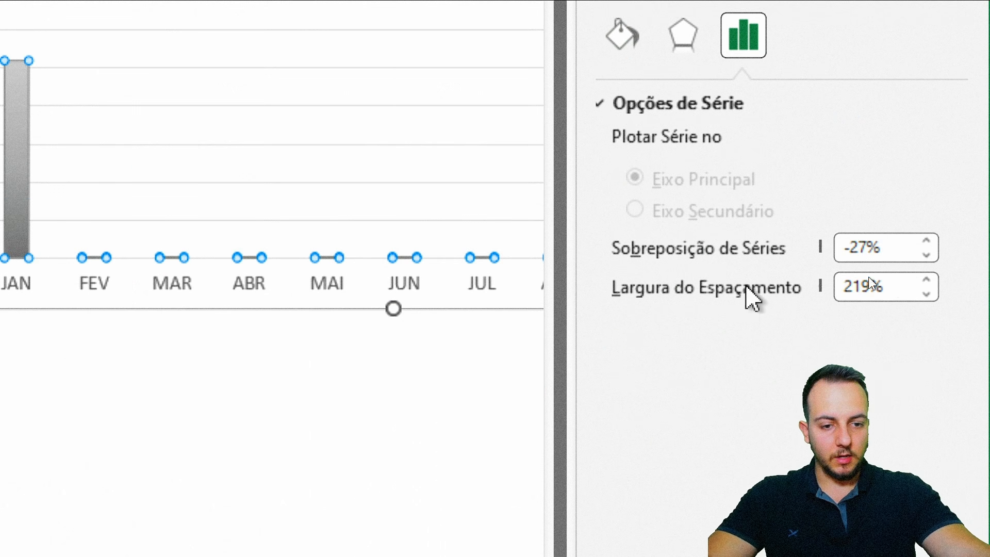
double_click(897, 292)
text(75)
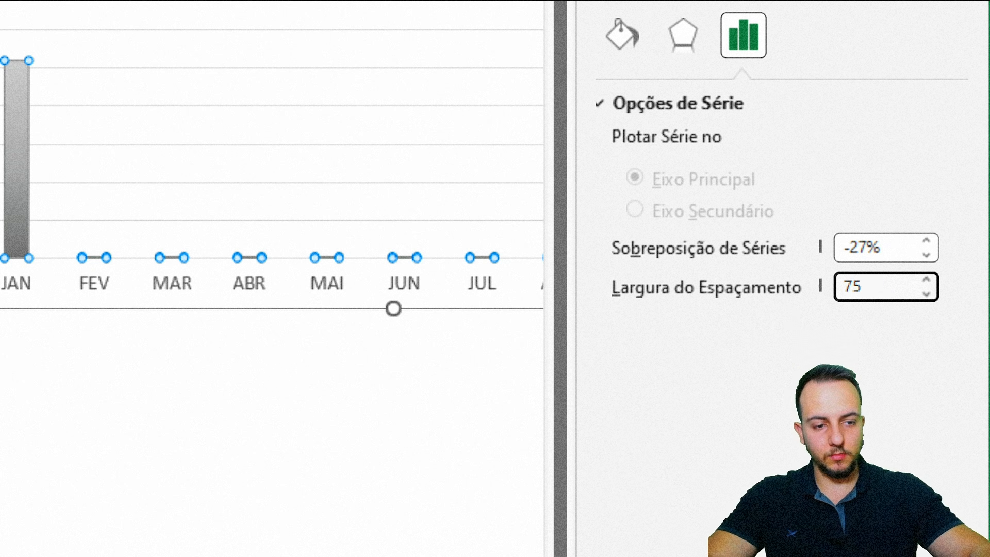
key(Return)
click(955, 87)
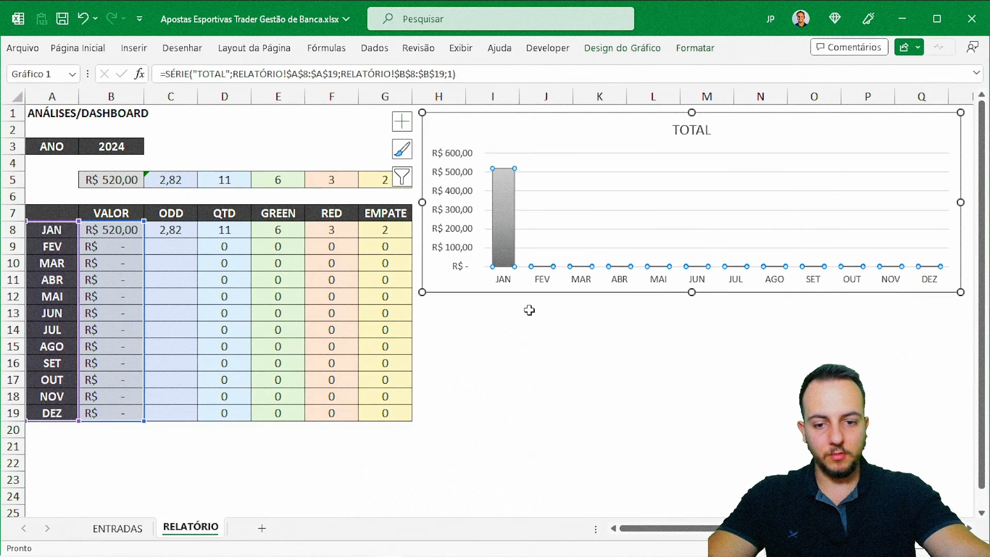
click(530, 310)
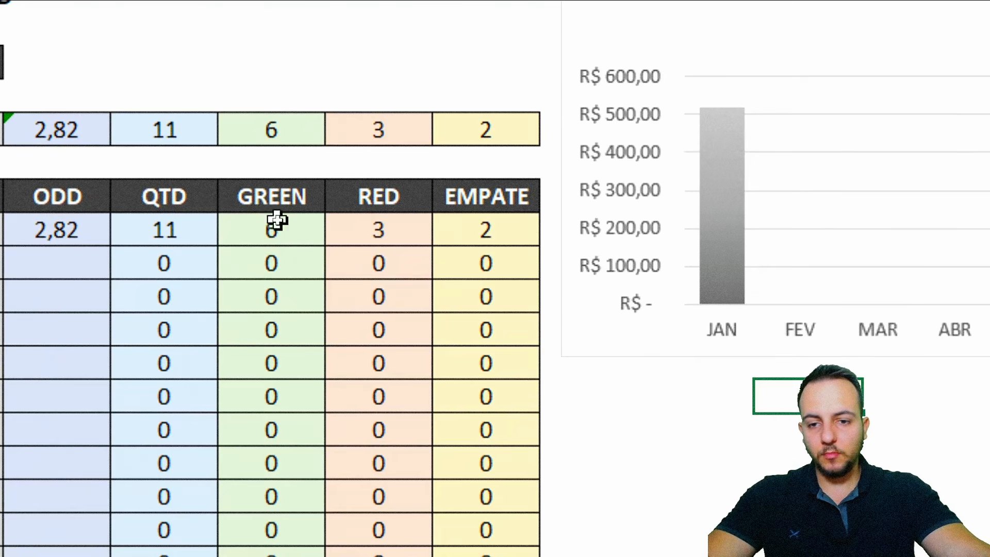
Insert a 2D clustered column chart from the GREEN, RED and EMPATE data in E7:G19 and move it below the TOTAL chart
drag(278, 217, 364, 400)
drag(442, 490, 434, 506)
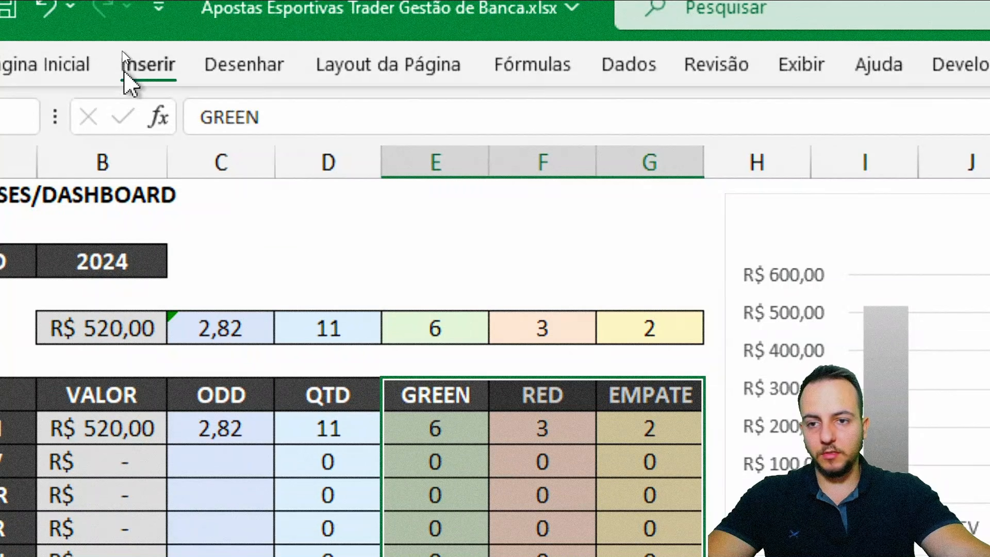
click(136, 65)
click(503, 106)
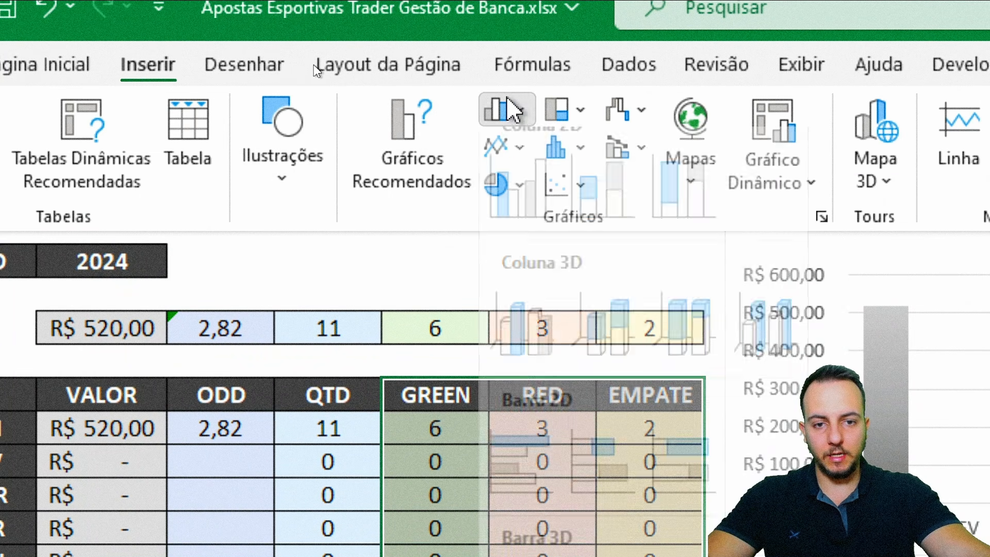
click(510, 208)
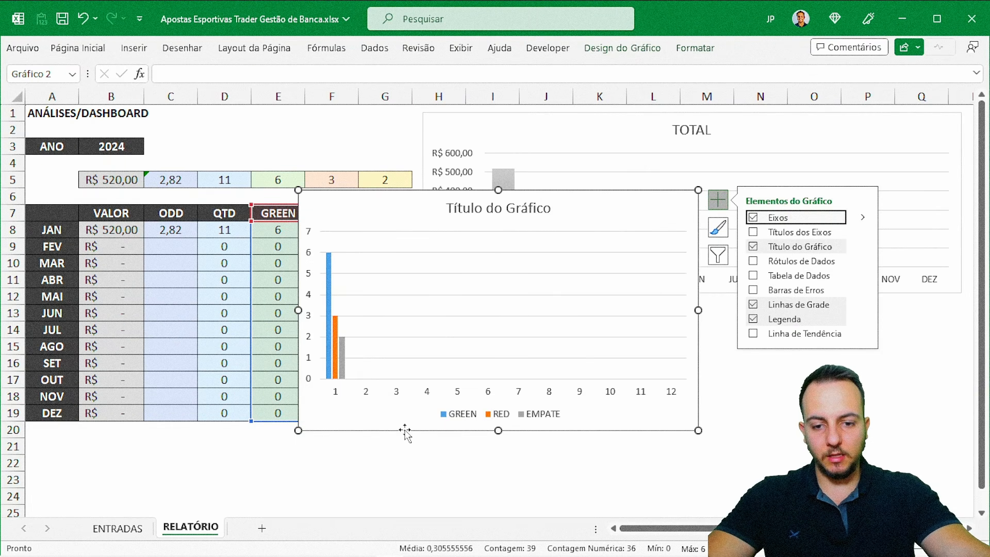
drag(405, 432, 526, 507)
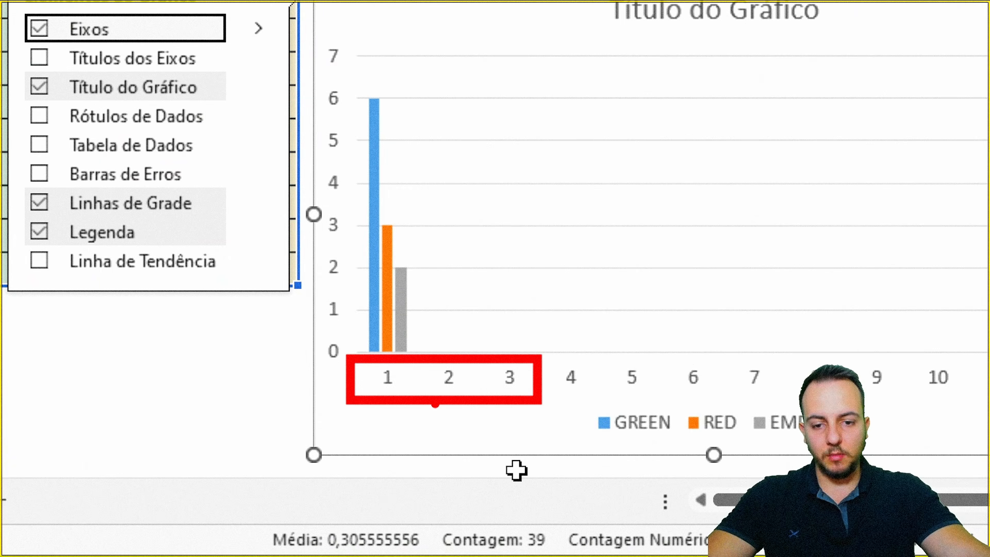
key(Escape)
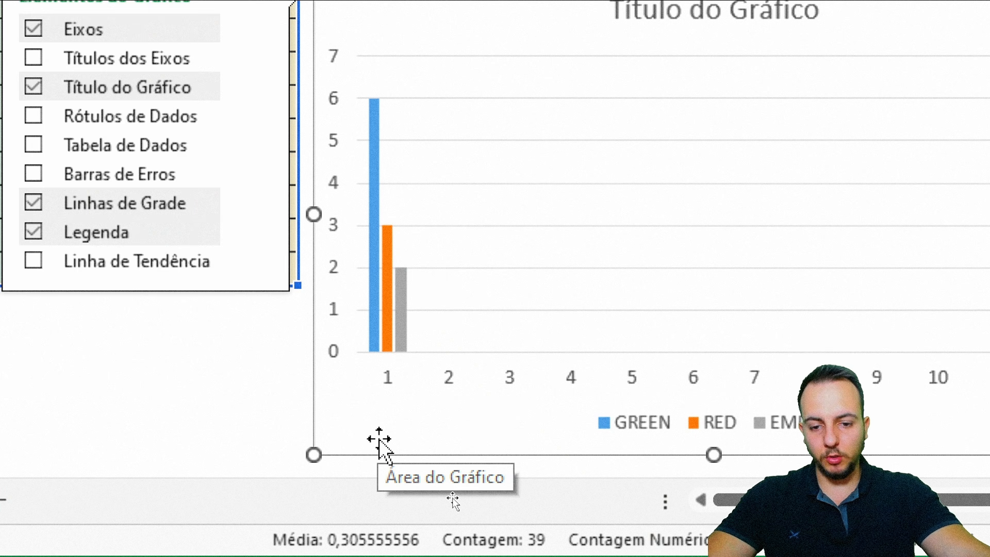
Set the new chart's horizontal axis labels to the month names in A8:A19 and accept the data source
right_click(380, 439)
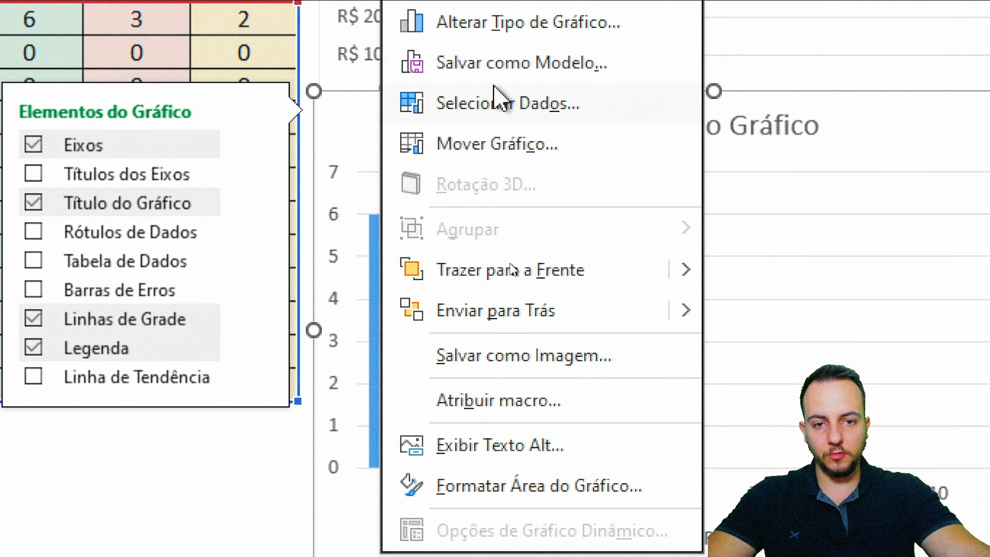
click(503, 97)
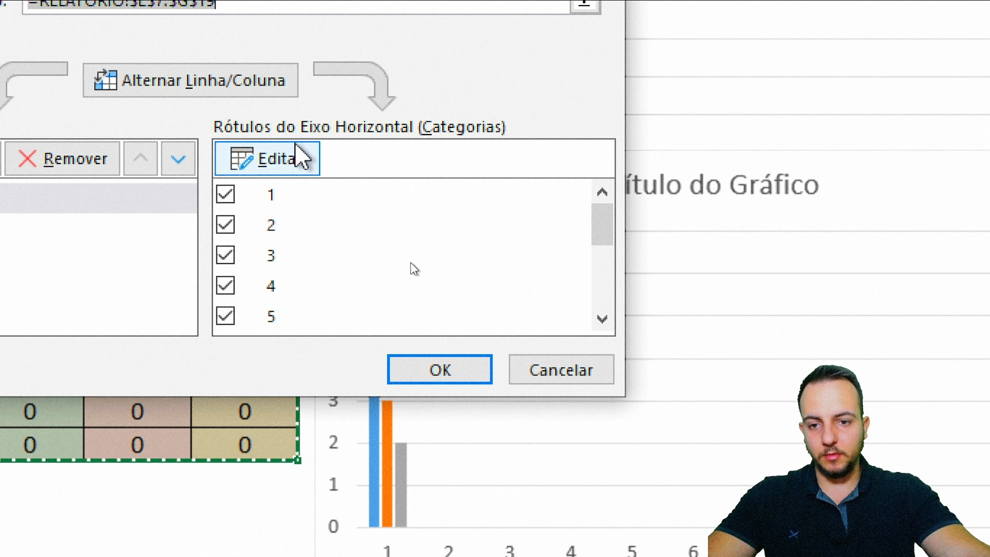
click(303, 157)
click(103, 77)
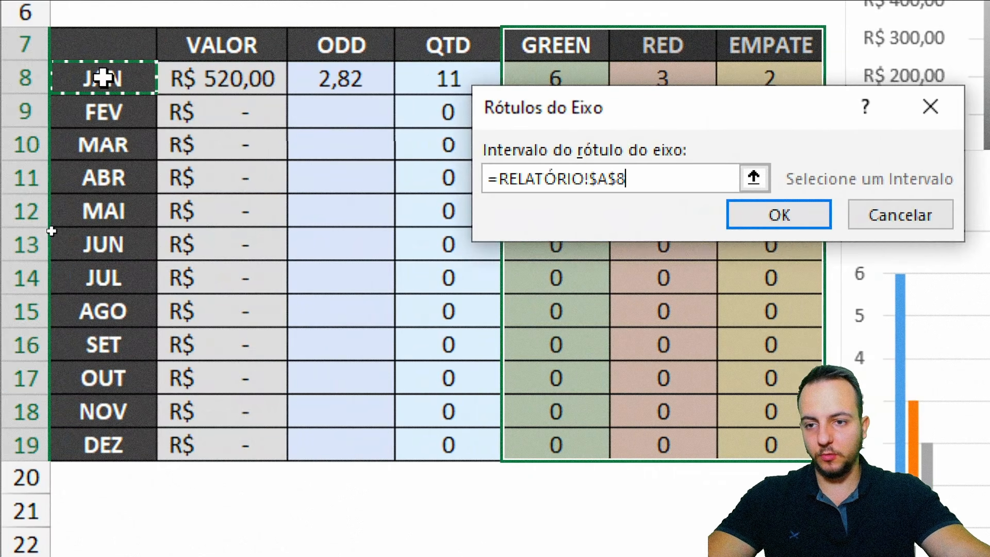
drag(103, 77, 128, 440)
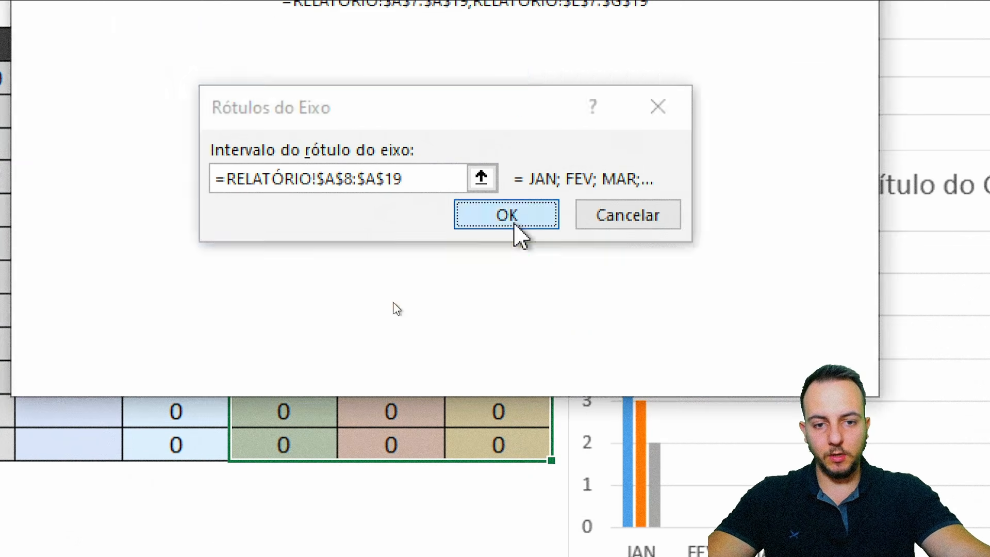
click(514, 226)
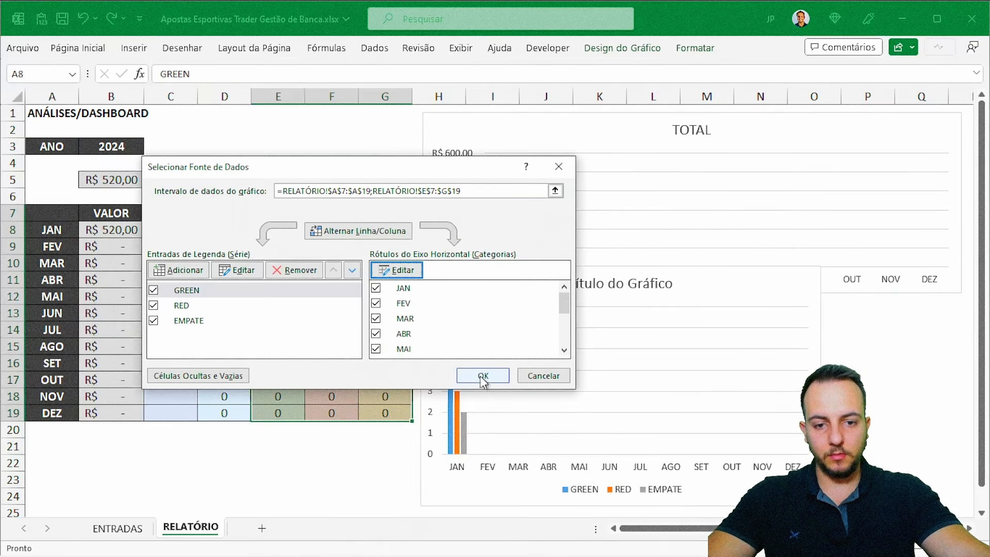
click(477, 376)
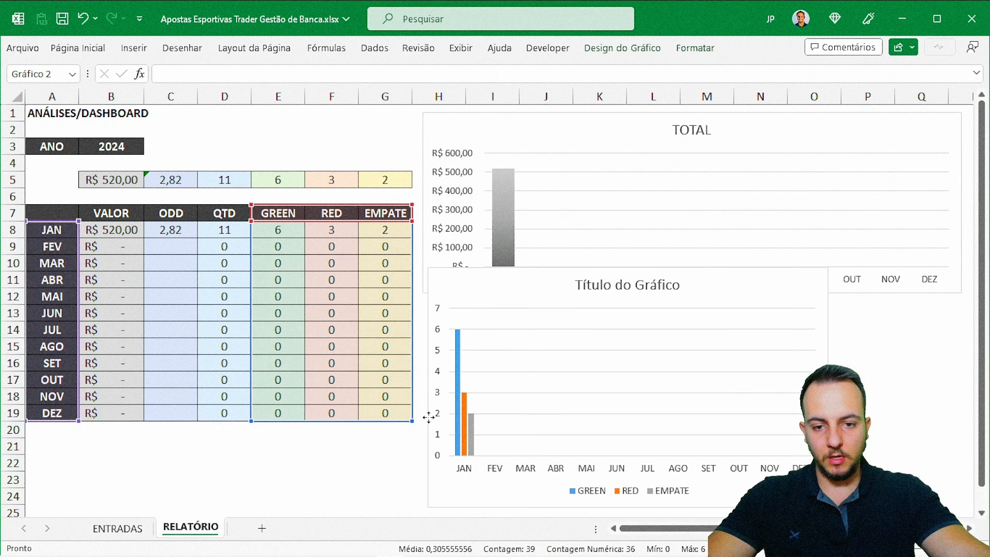
Align the GREEN/RED/EMPATE chart directly under the TOTAL chart, resize it to the same width and delete its title
drag(428, 417, 423, 417)
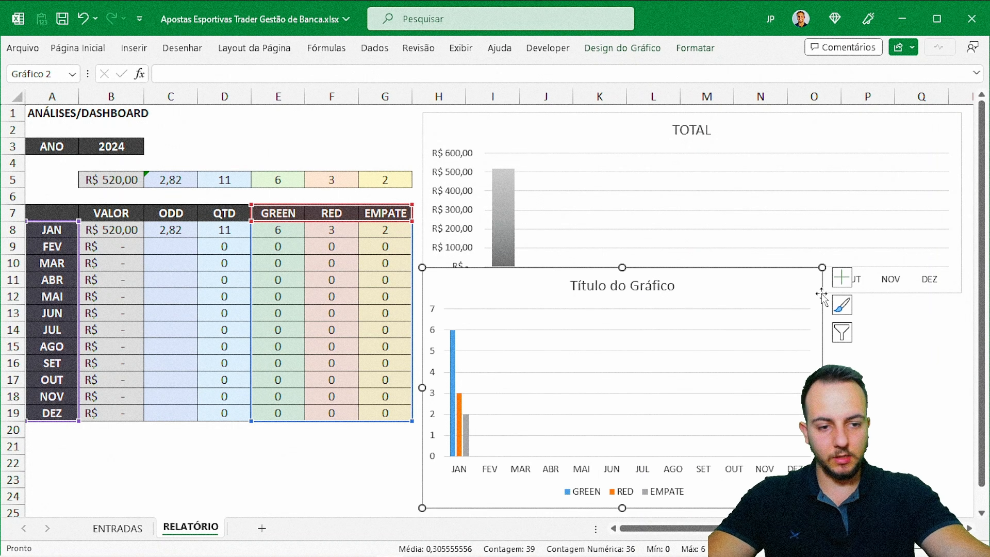
drag(822, 269, 962, 298)
key(Escape)
click(281, 479)
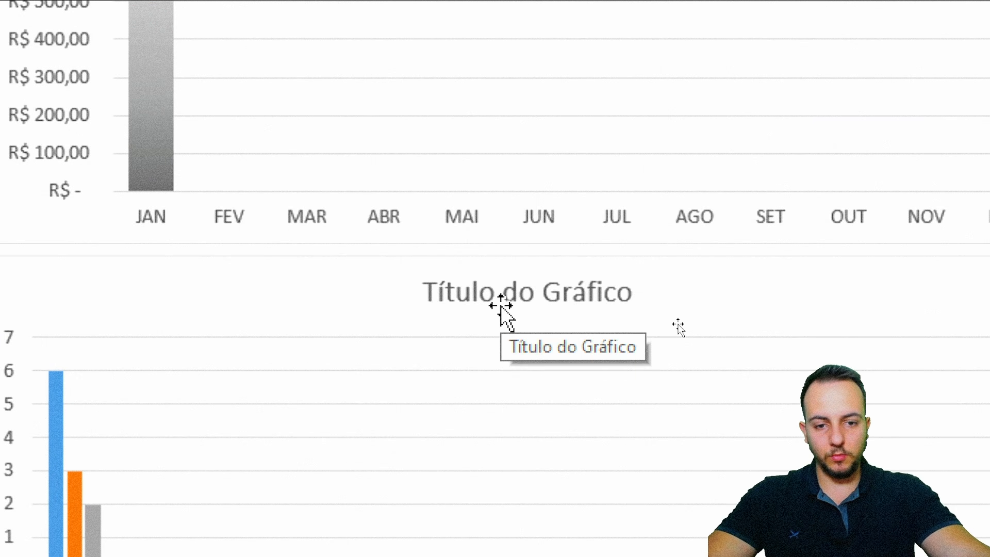
click(688, 320)
key(Delete)
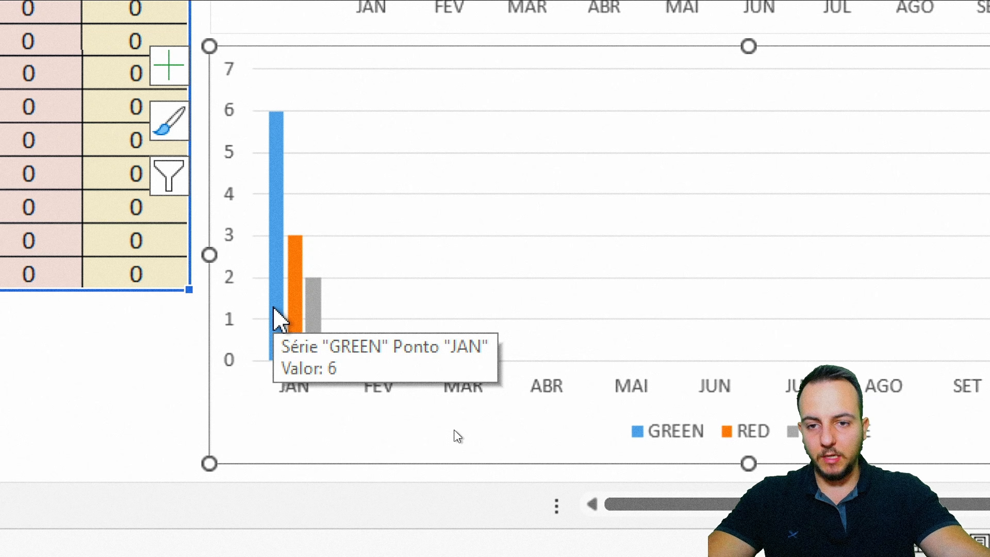
Set the GREEN/RED/EMPATE chart's column gap width to 75% and its series overlap to 0%
double_click(273, 312)
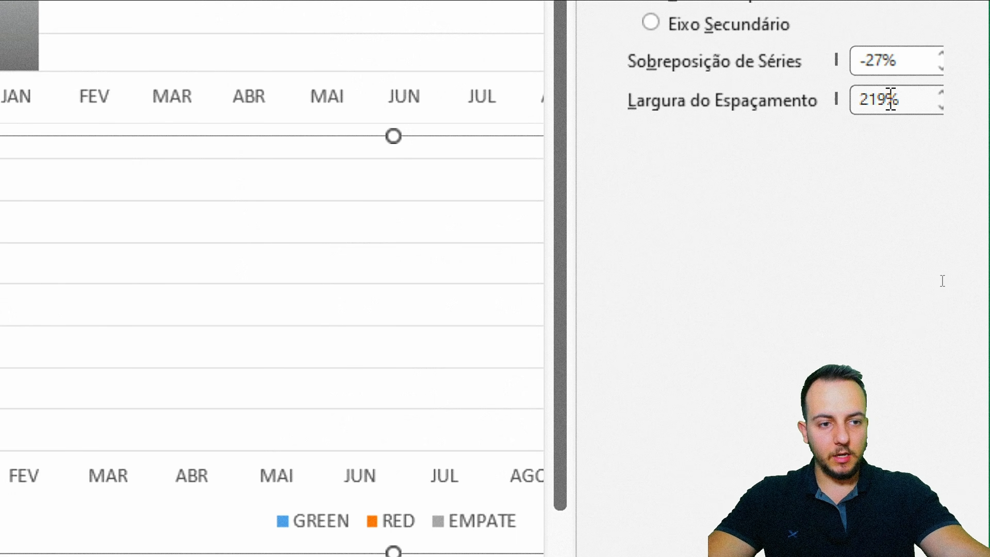
drag(906, 99, 875, 101)
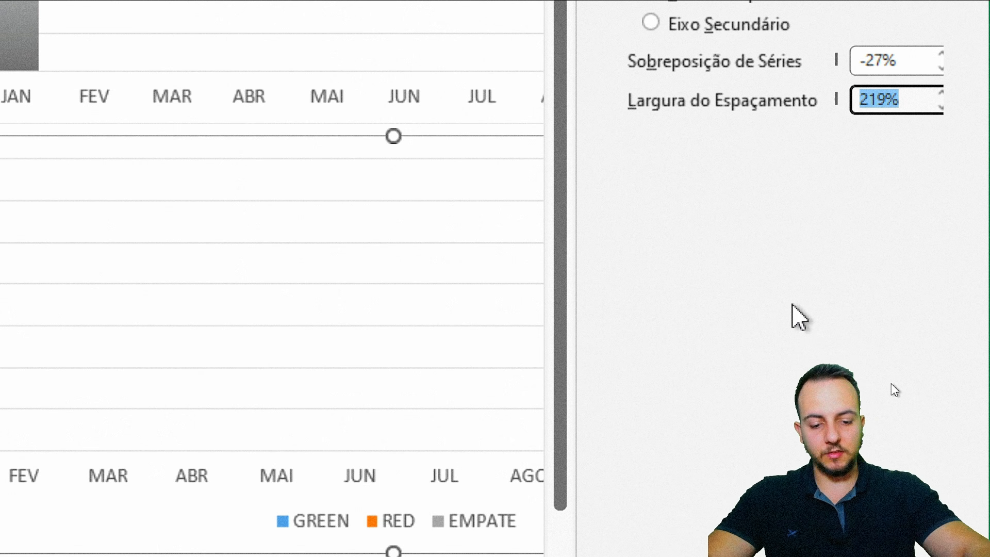
text(75)
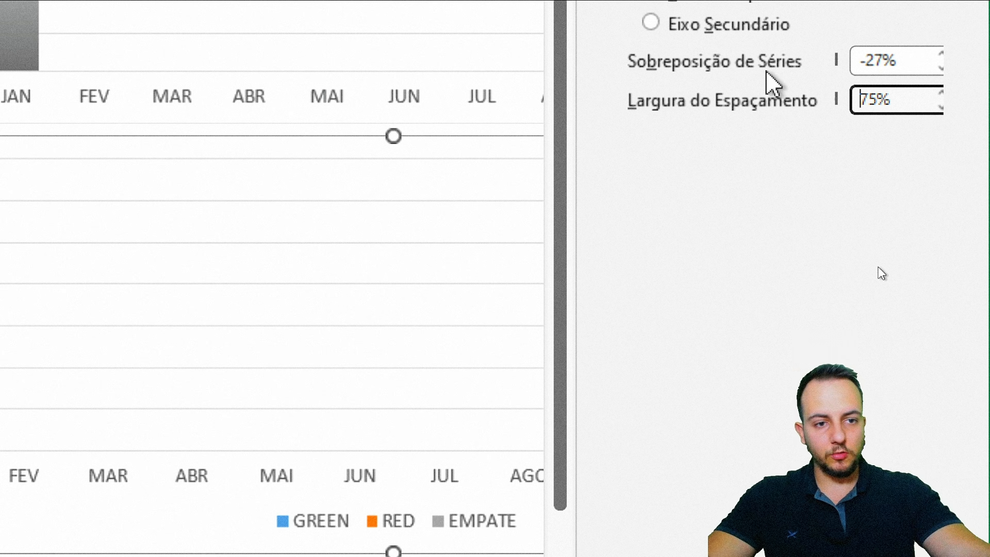
text(0)
key(Return)
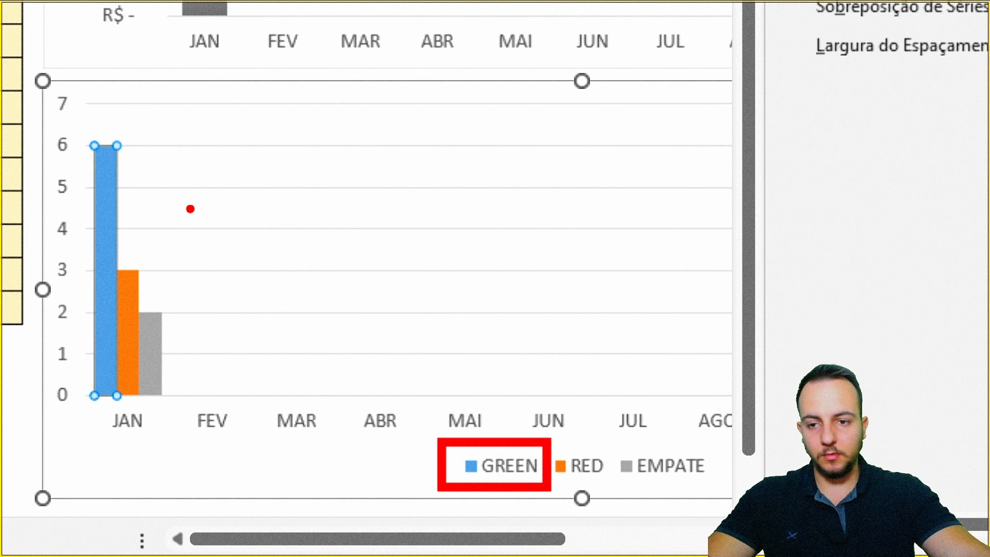
drag(149, 186, 278, 186)
key(Escape)
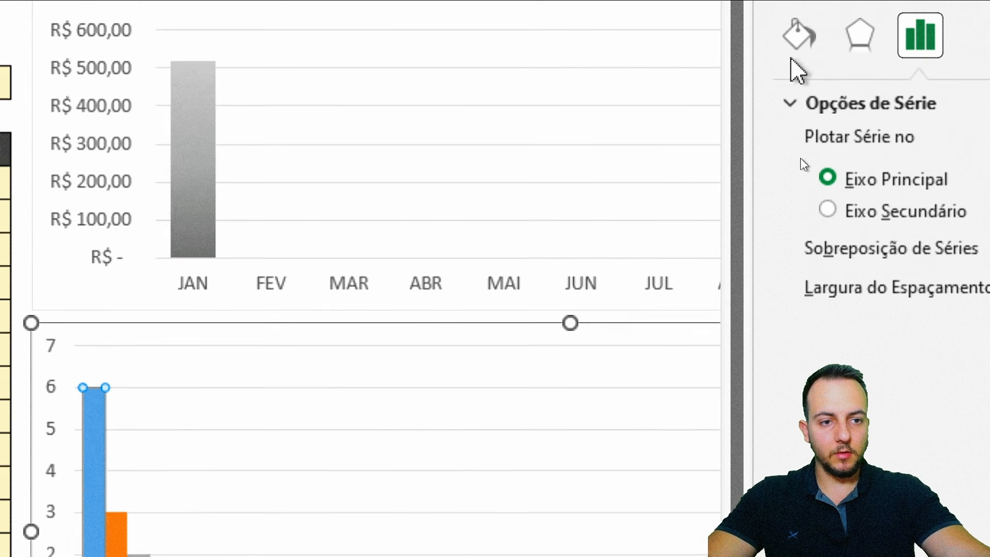
Fill the GREEN series columns with solid green
click(799, 77)
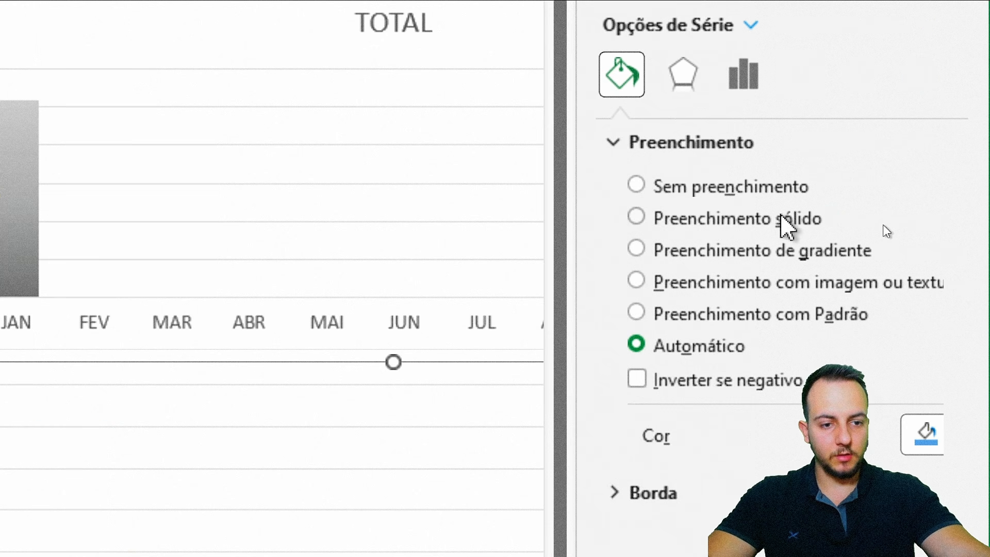
click(906, 222)
click(910, 269)
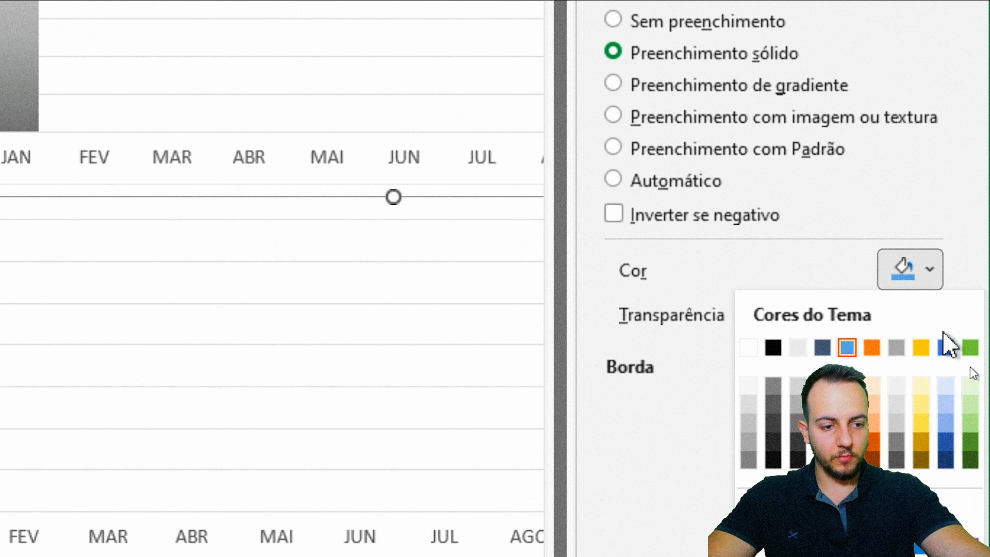
click(872, 544)
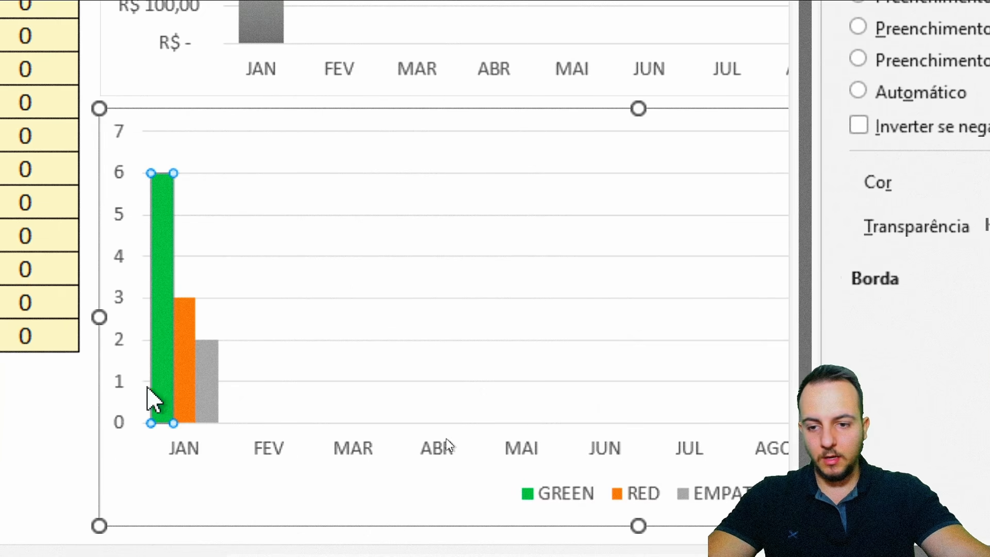
Fill the RED series columns with solid red
click(190, 361)
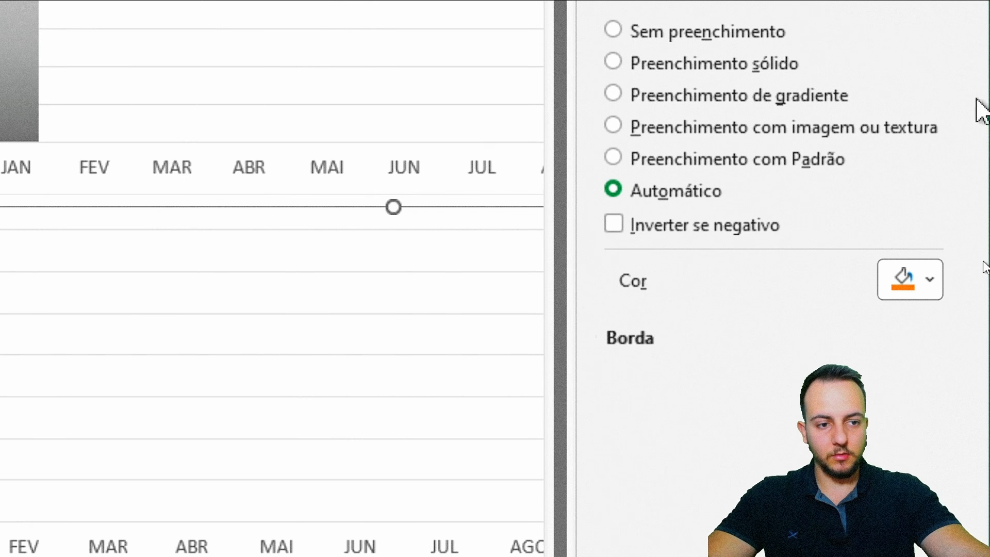
click(925, 286)
click(774, 505)
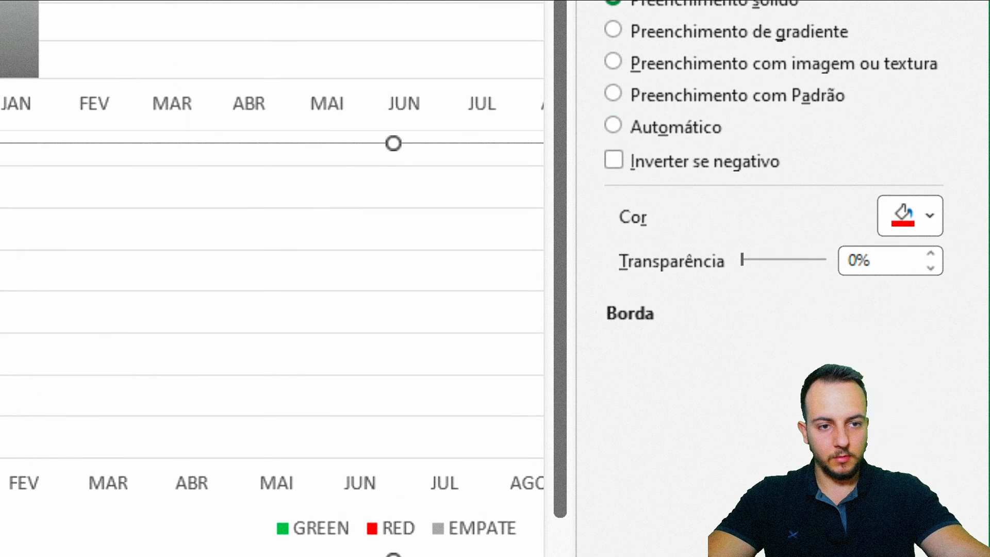
Fill the EMPATE series columns with solid golden yellow and close the series formatting options
click(176, 378)
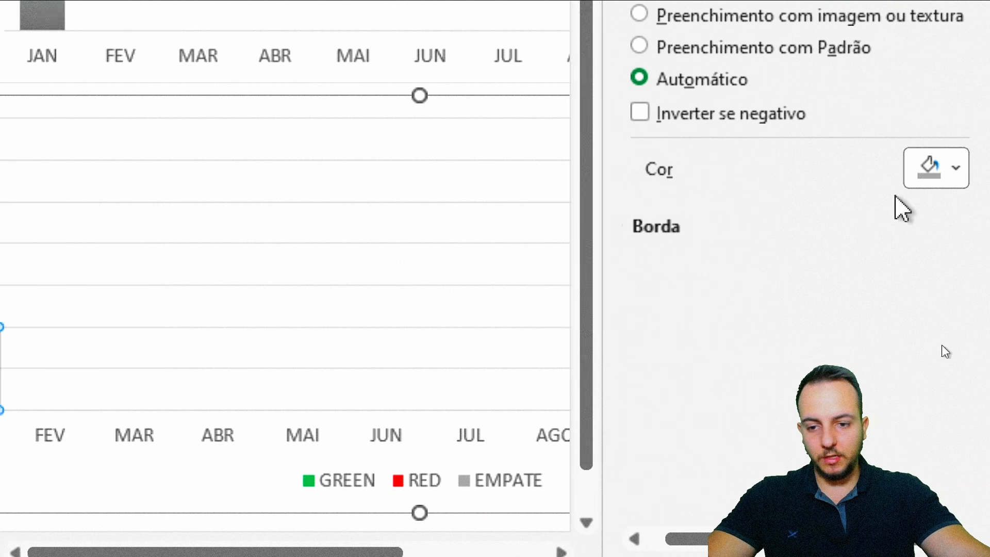
click(933, 169)
click(900, 246)
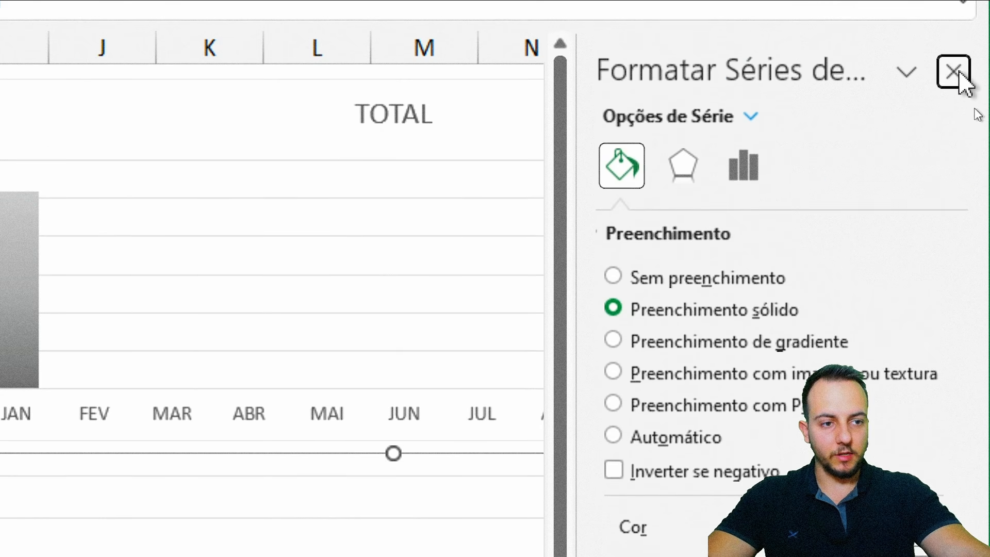
click(955, 71)
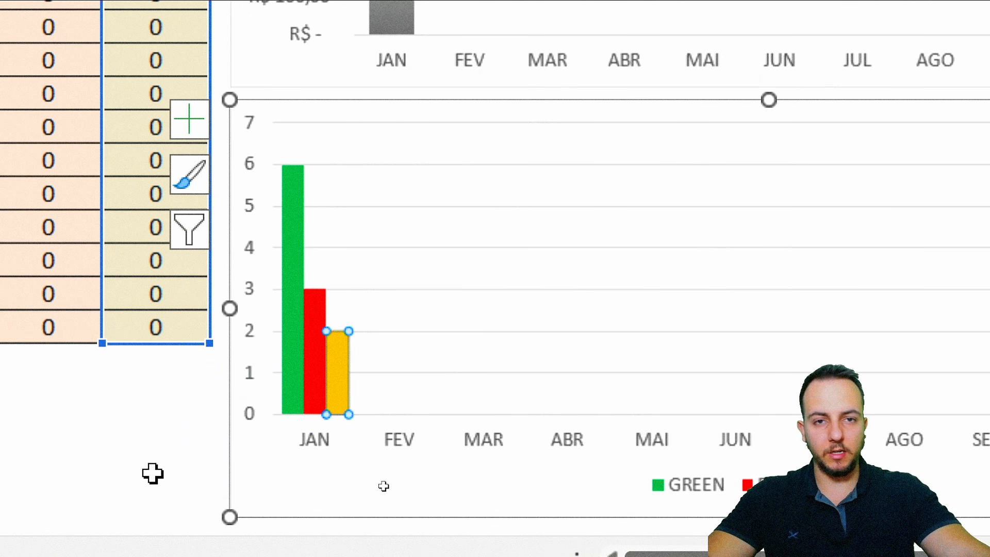
Delete the vertical value axis and the horizontal gridlines from the GREEN/RED/EMPATE chart
click(249, 247)
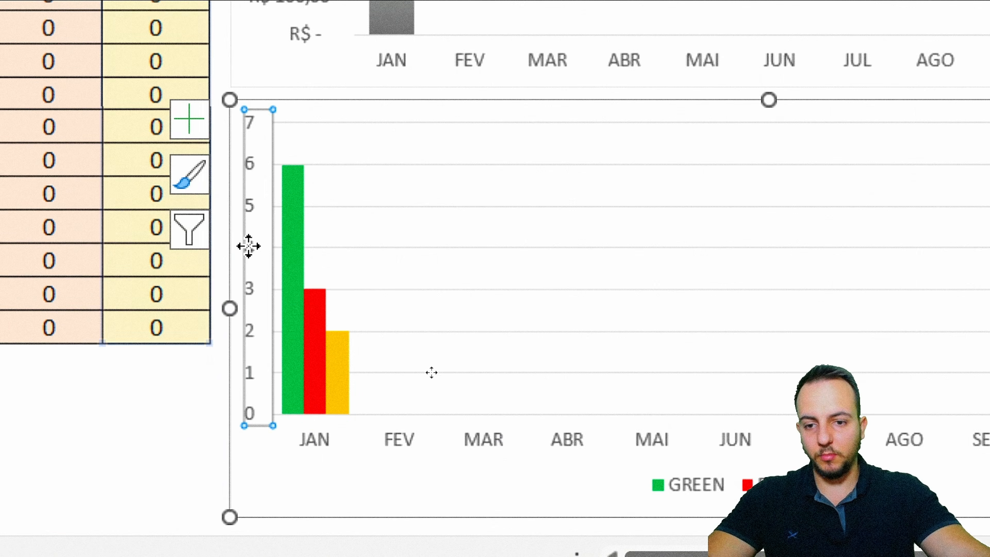
key(Delete)
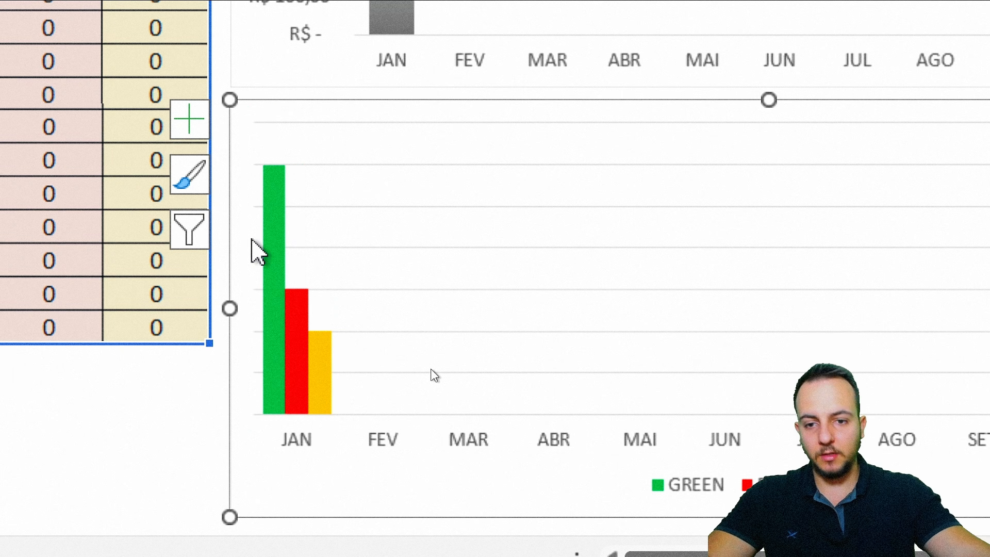
click(379, 206)
key(Delete)
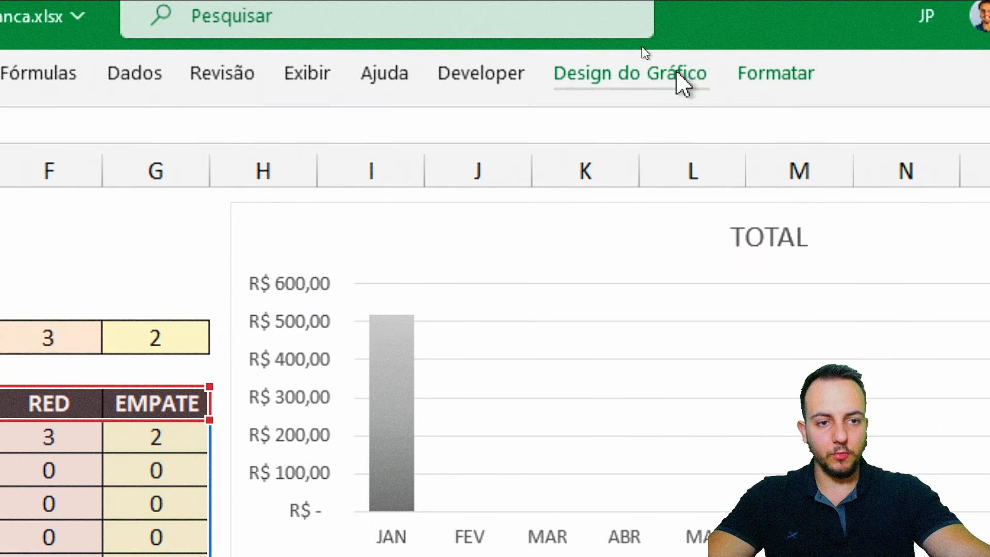
Add data labels at the outside end (Extremidade Externa) of the GREEN/RED/EMPATE chart's columns
click(670, 77)
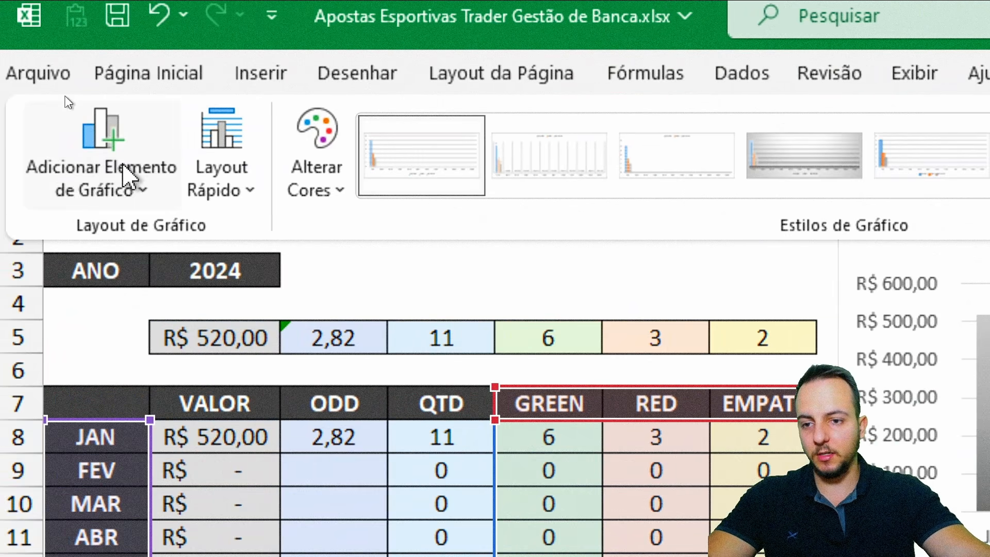
click(129, 175)
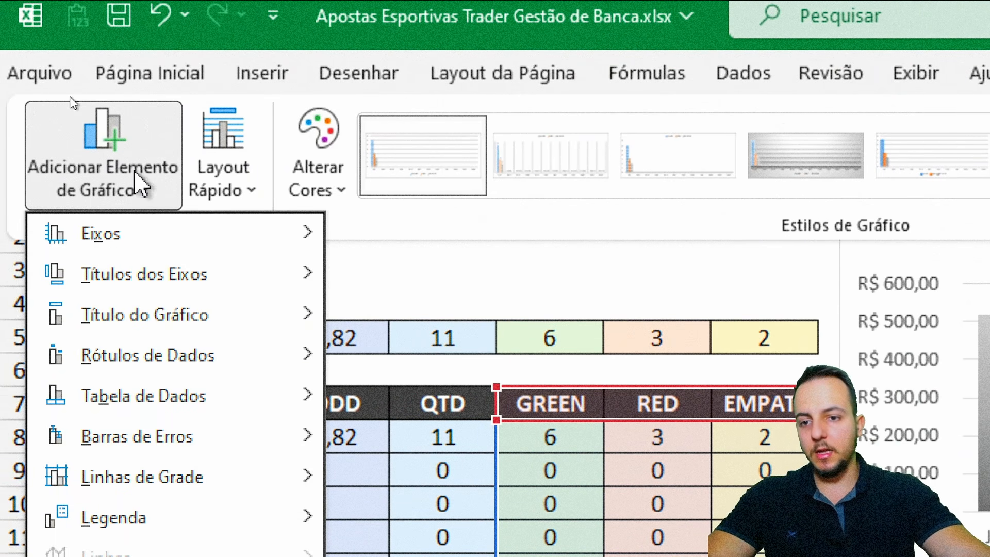
mouse_move(165, 354)
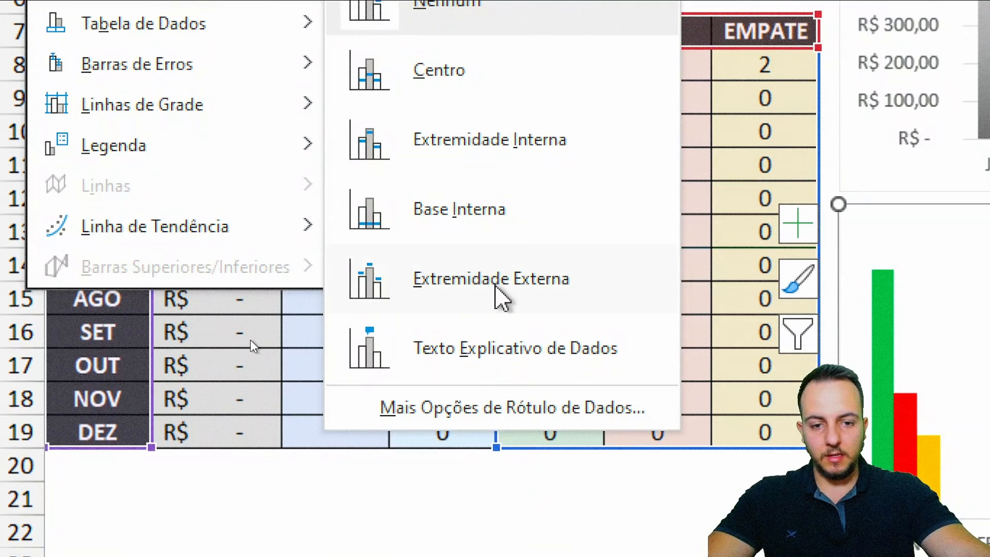
click(501, 285)
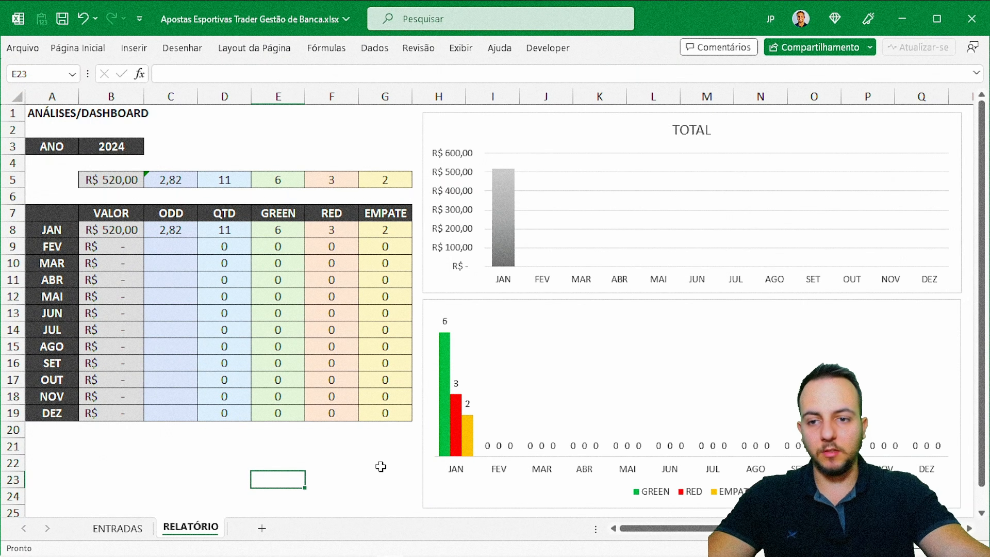
Compare the betting entries table on the ENTRADAS sheet with the monthly figures and both charts on the RELATÓRIO sheet
click(118, 527)
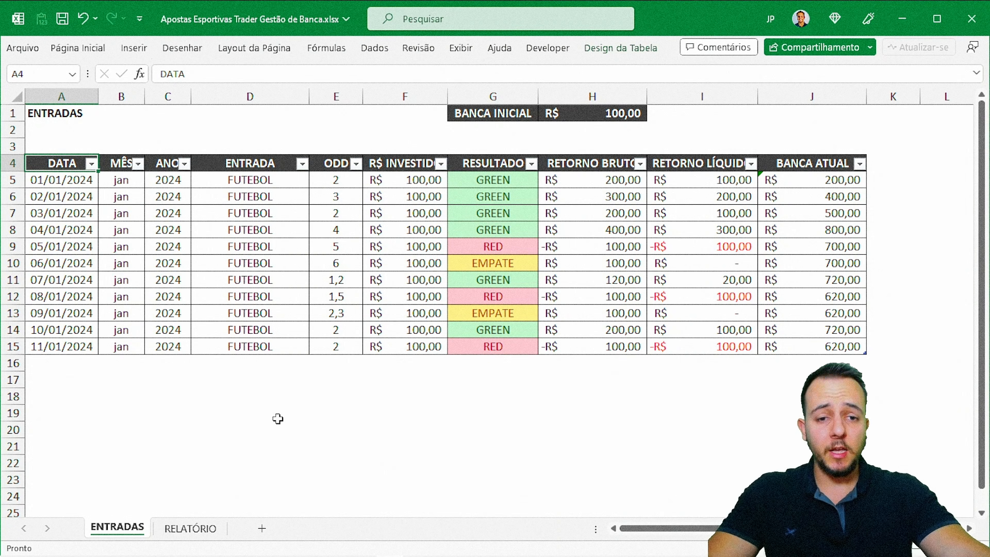
drag(83, 361, 825, 479)
click(72, 165)
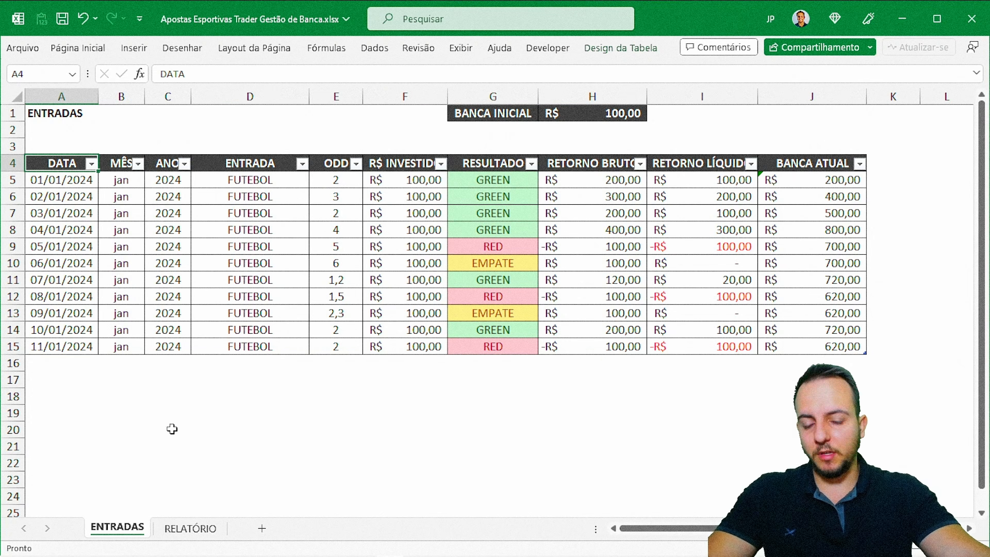
click(189, 527)
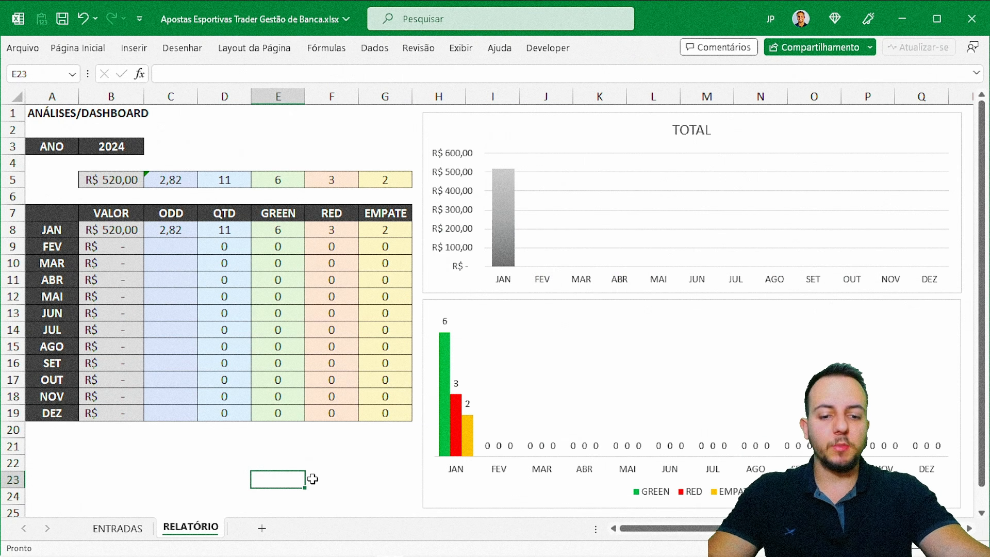
key(ctrl+2)
drag(532, 382, 754, 323)
drag(705, 221, 847, 175)
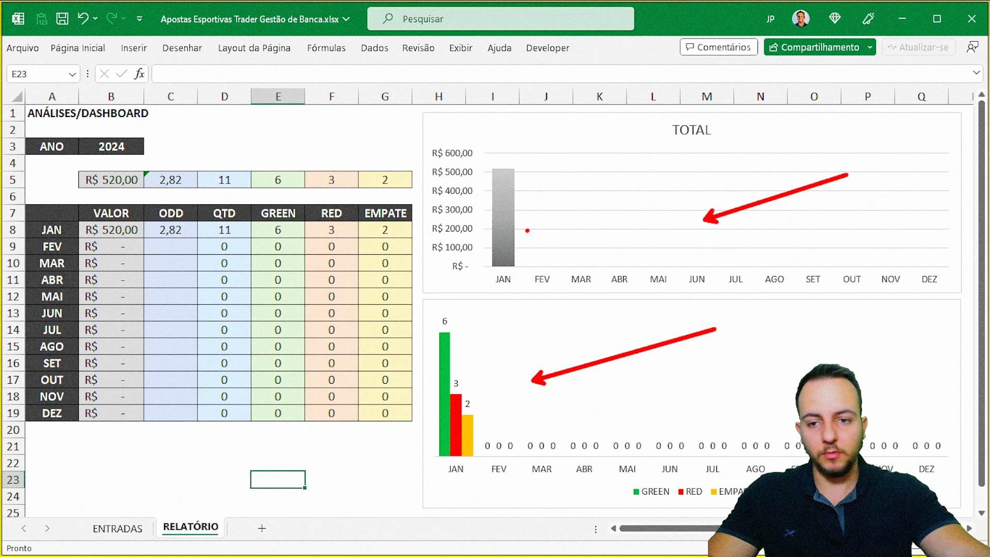
drag(76, 248, 401, 391)
mouse_move(311, 259)
mouse_down()
mouse_move(399, 290)
mouse_move(150, 351)
mouse_up()
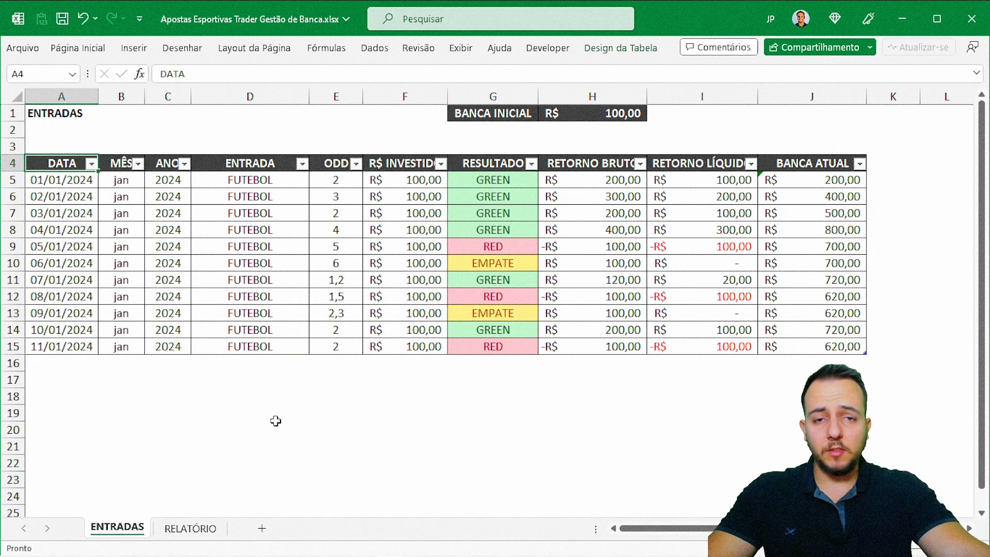
click(189, 528)
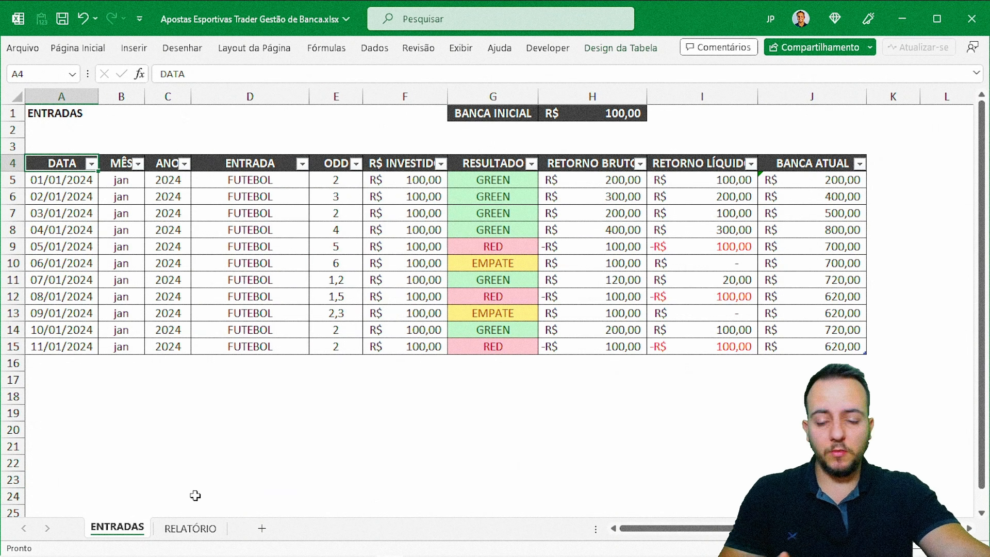
click(188, 528)
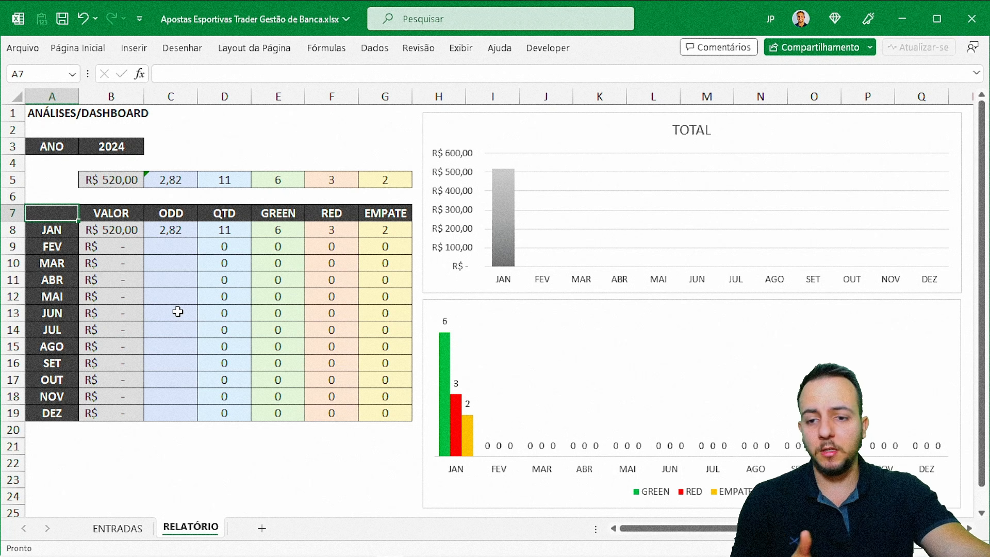
click(138, 528)
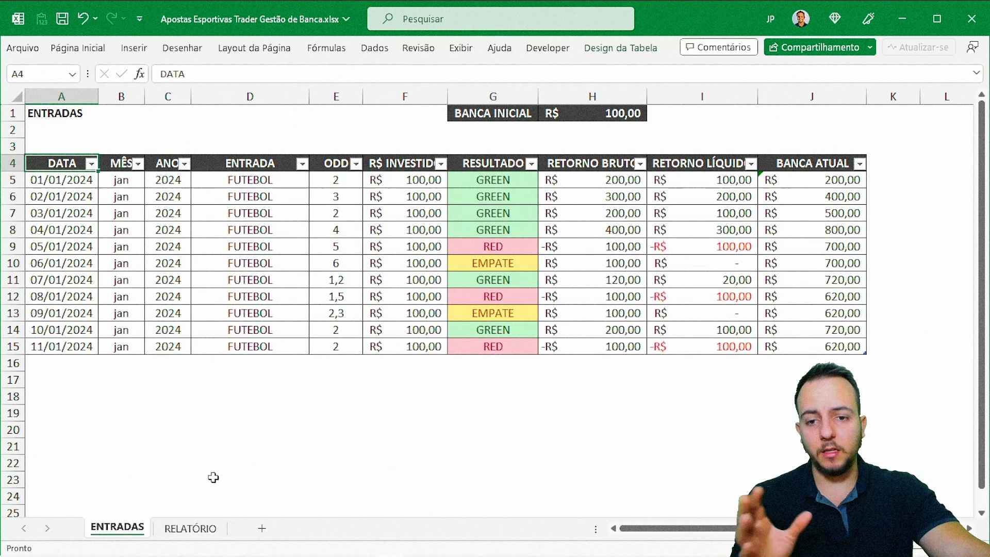